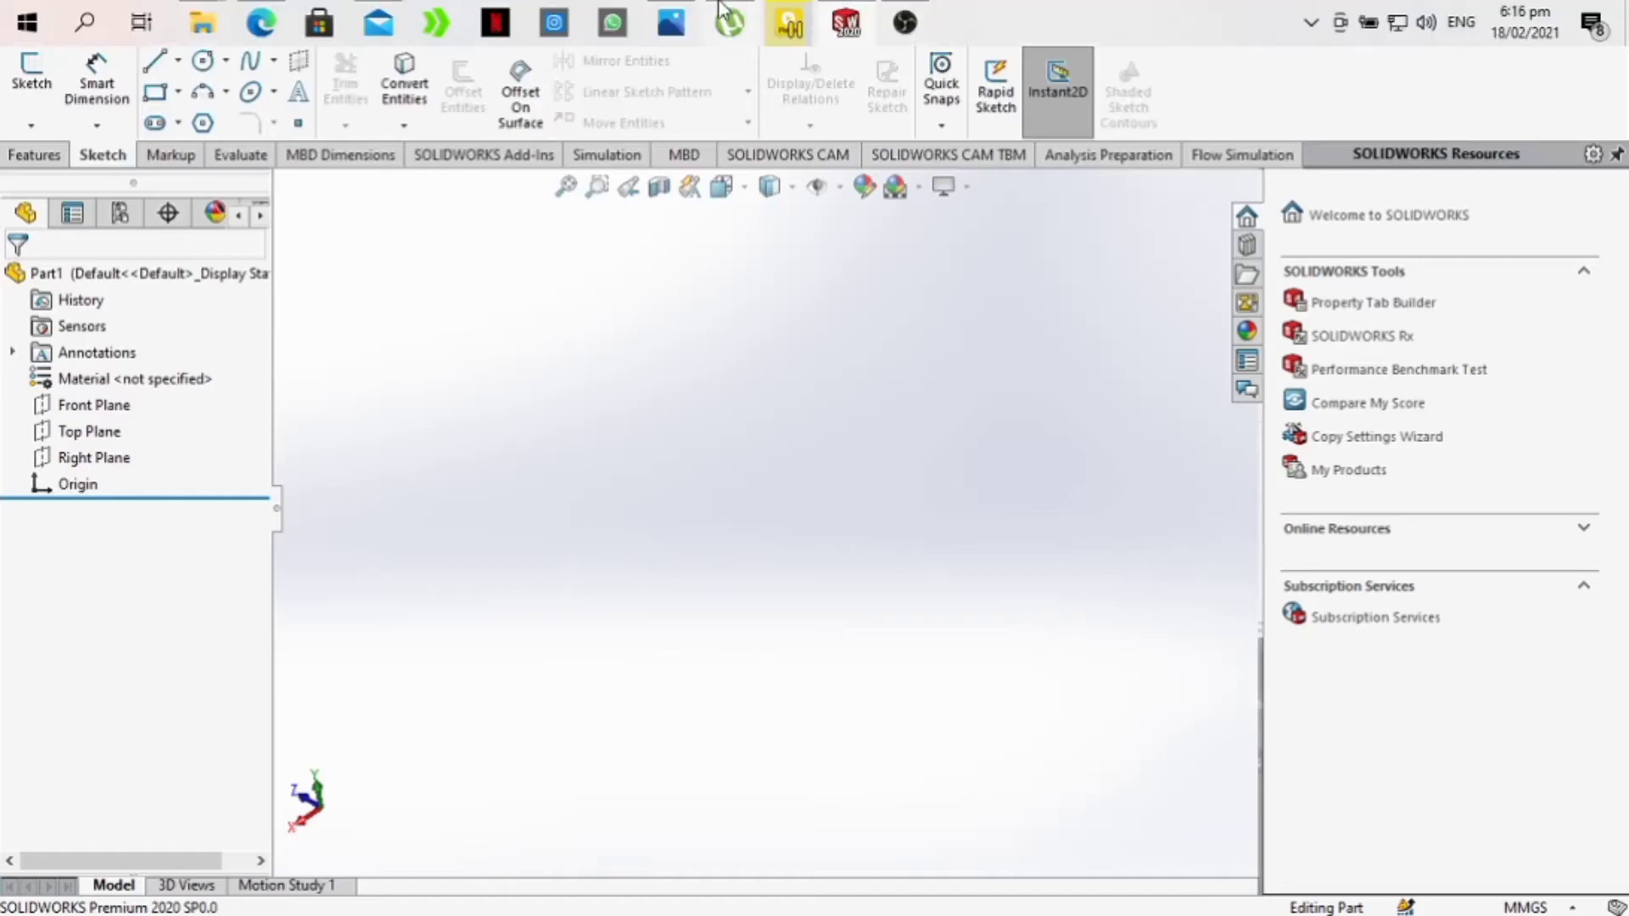
Switch to Photos to study the bracket's dimensioned isometric drawing and return to SOLIDWORKS.
click(676, 17)
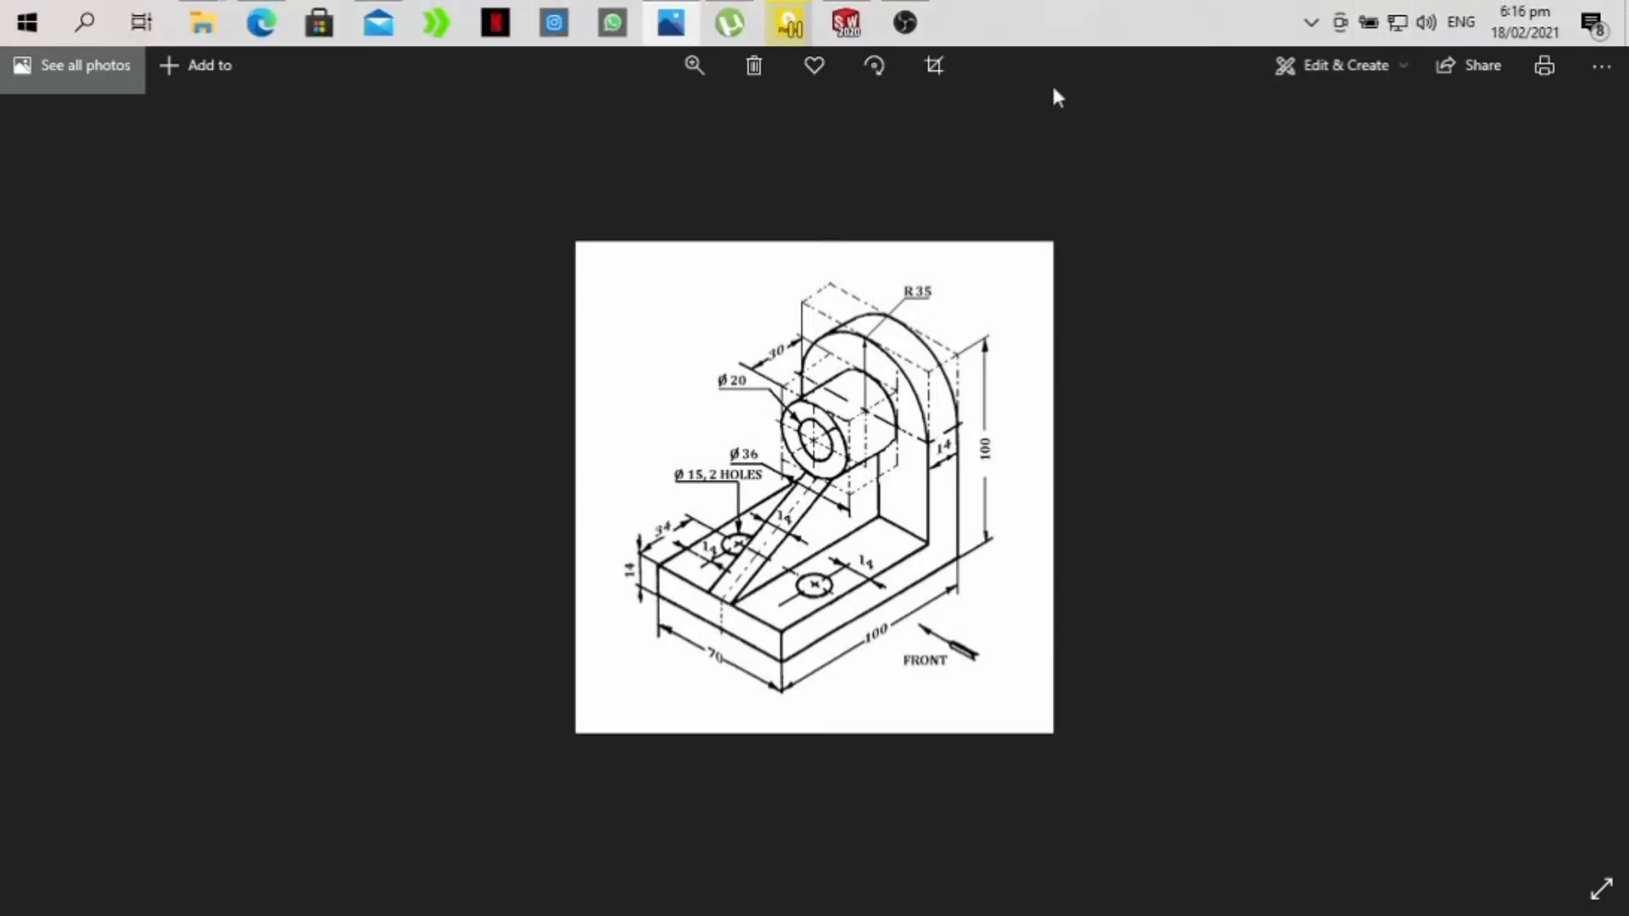
click(846, 8)
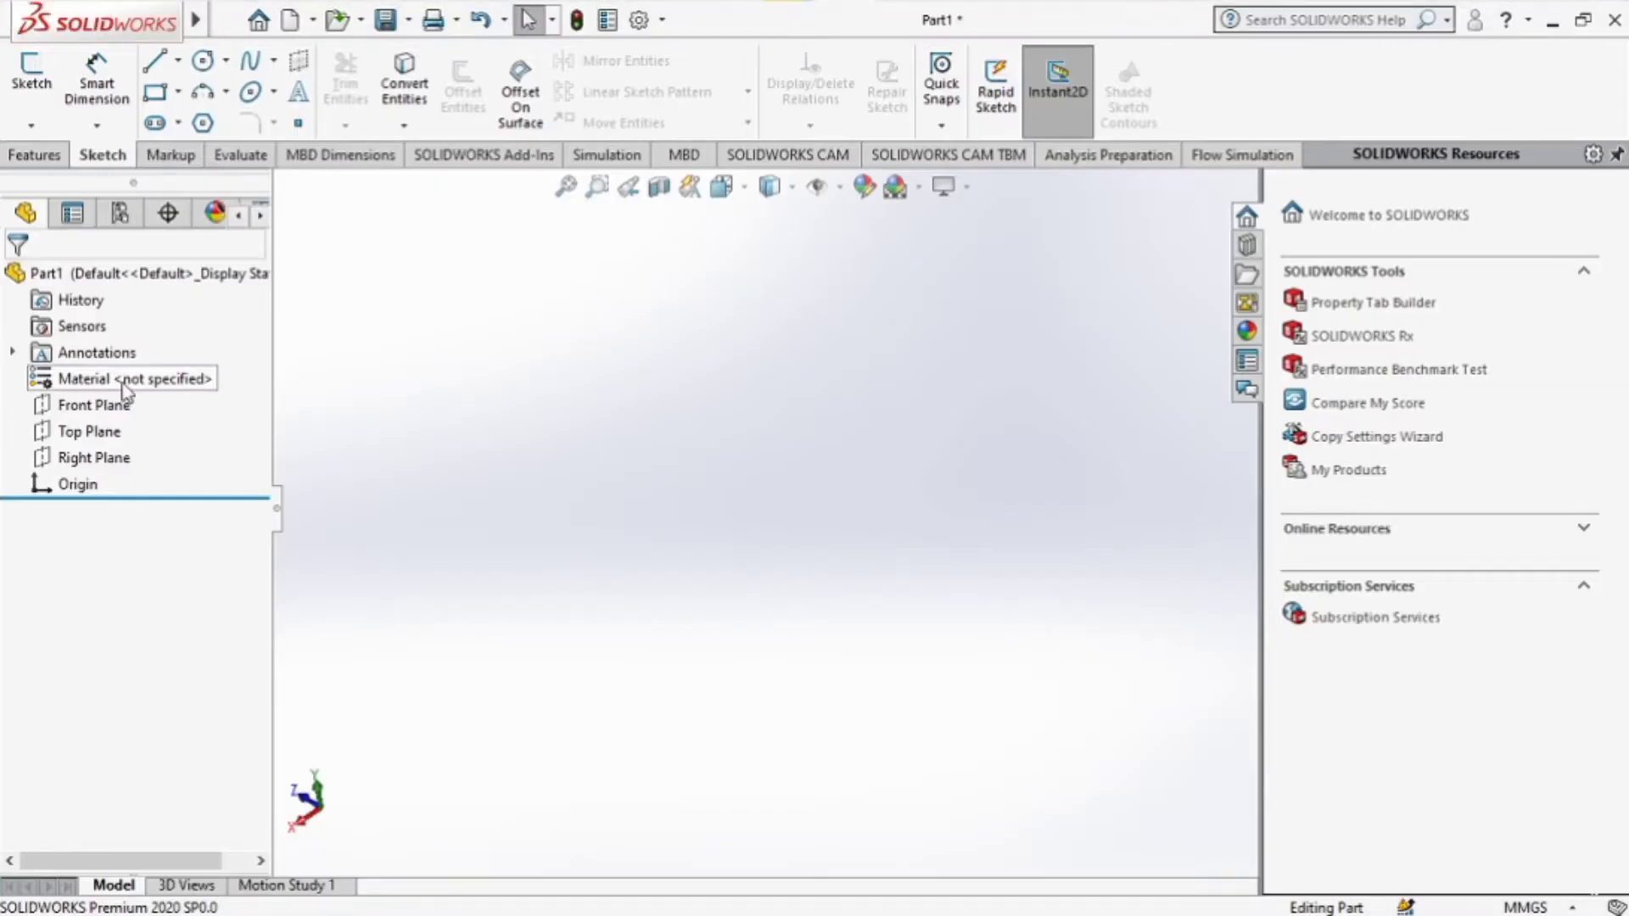
Assign Cast Alloy Steel from the Steel category of SOLIDWORKS Materials to the part.
right_click(132, 380)
click(175, 393)
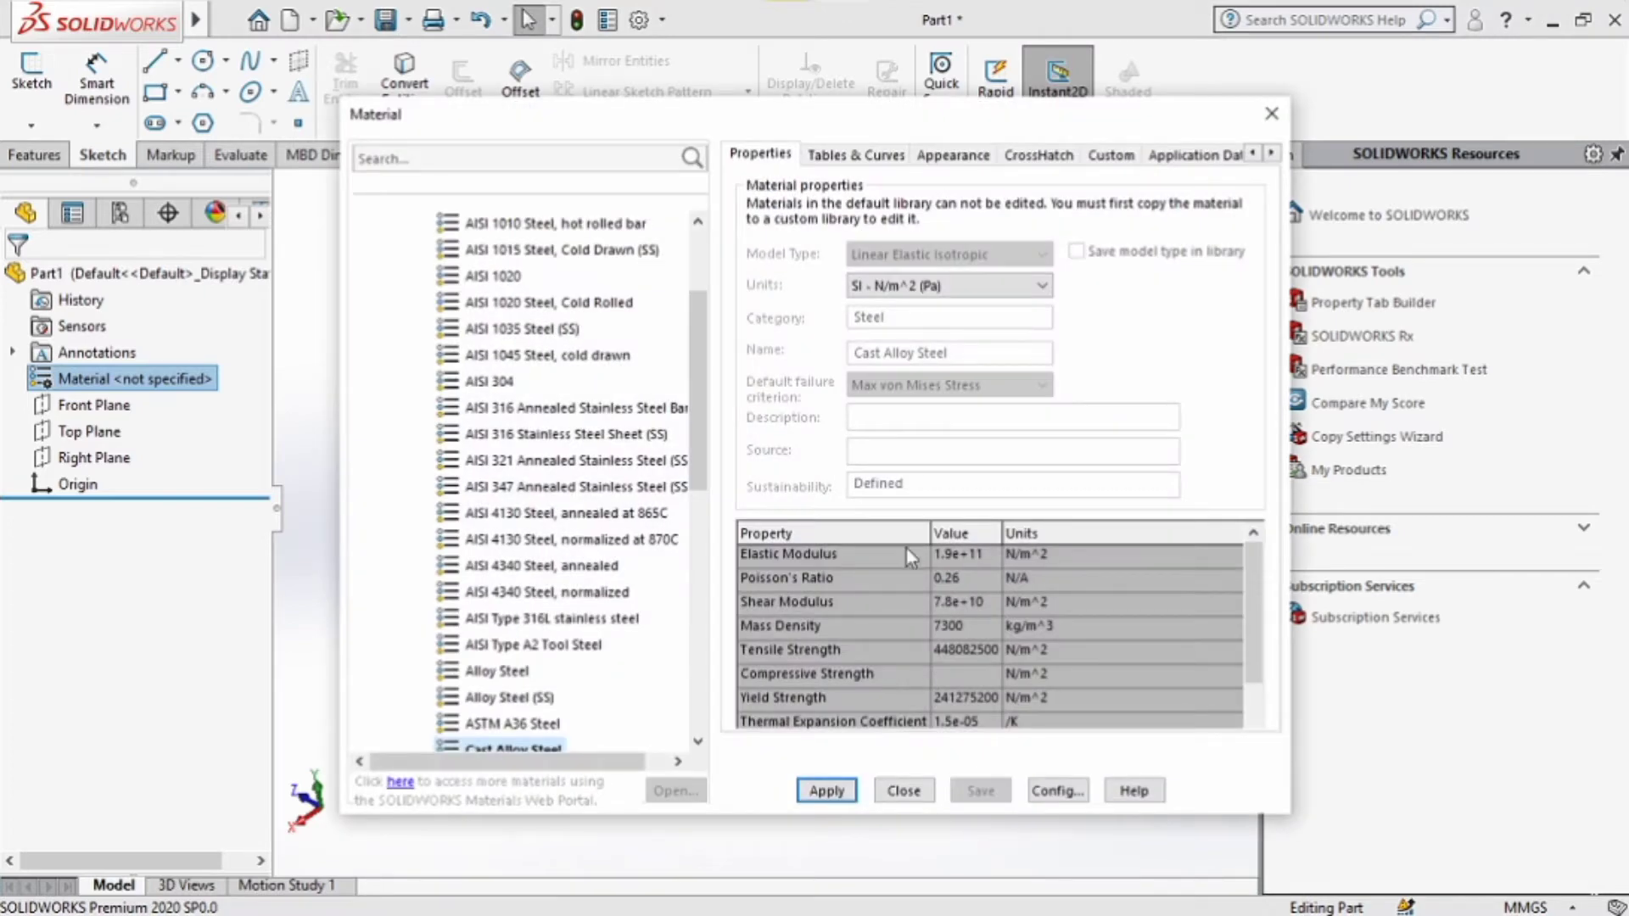
scroll(459, 441, up, 2)
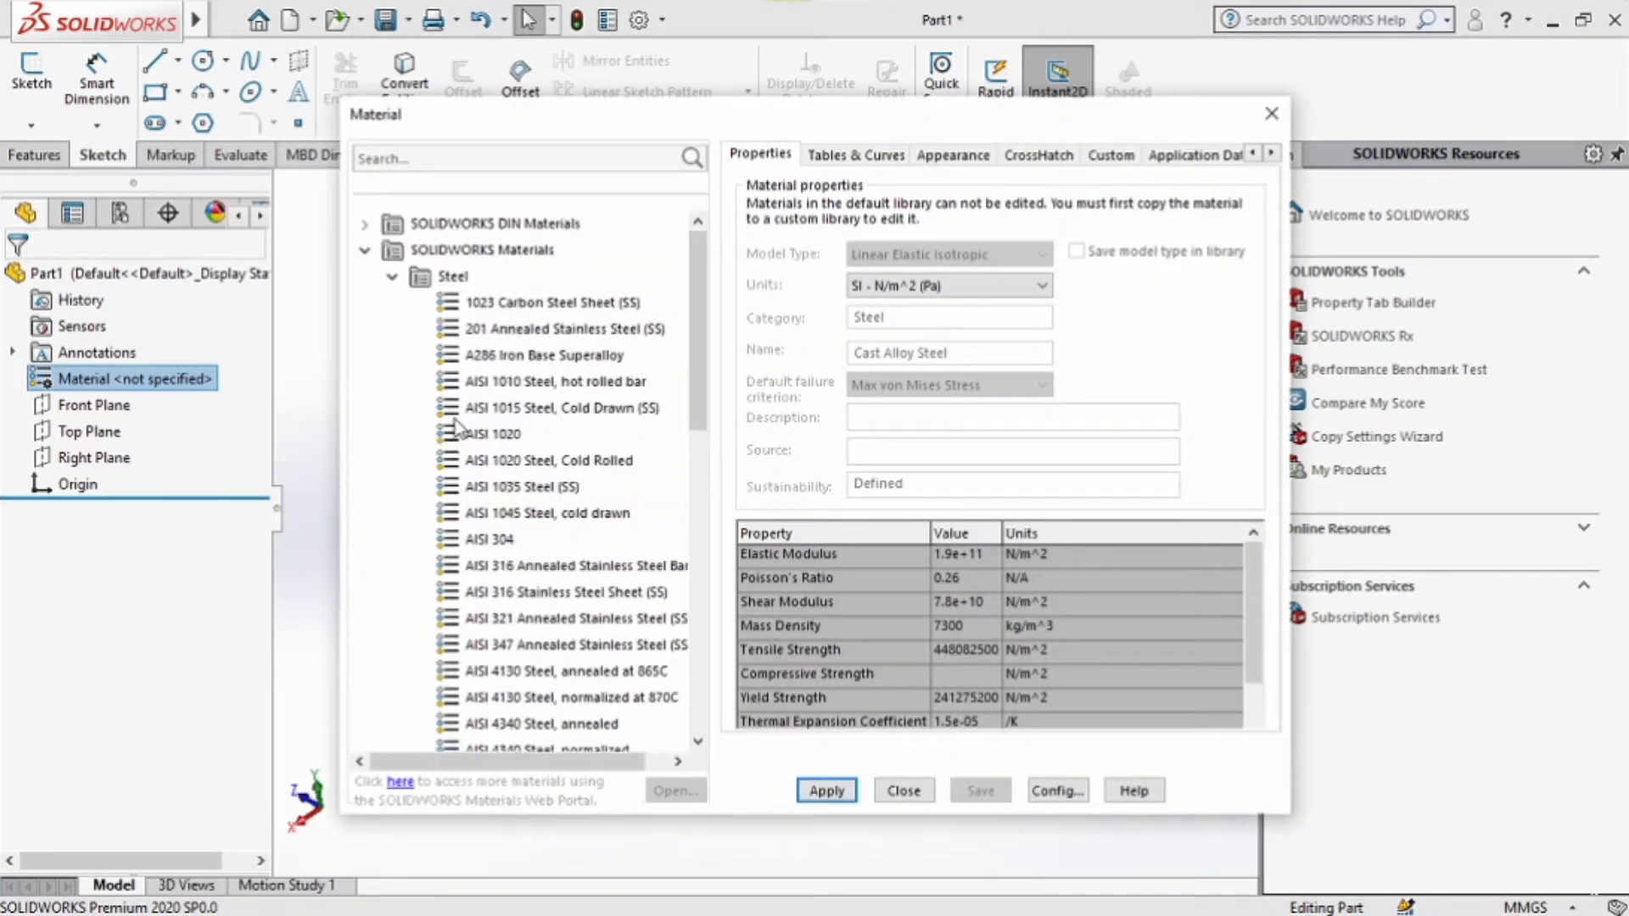
click(403, 279)
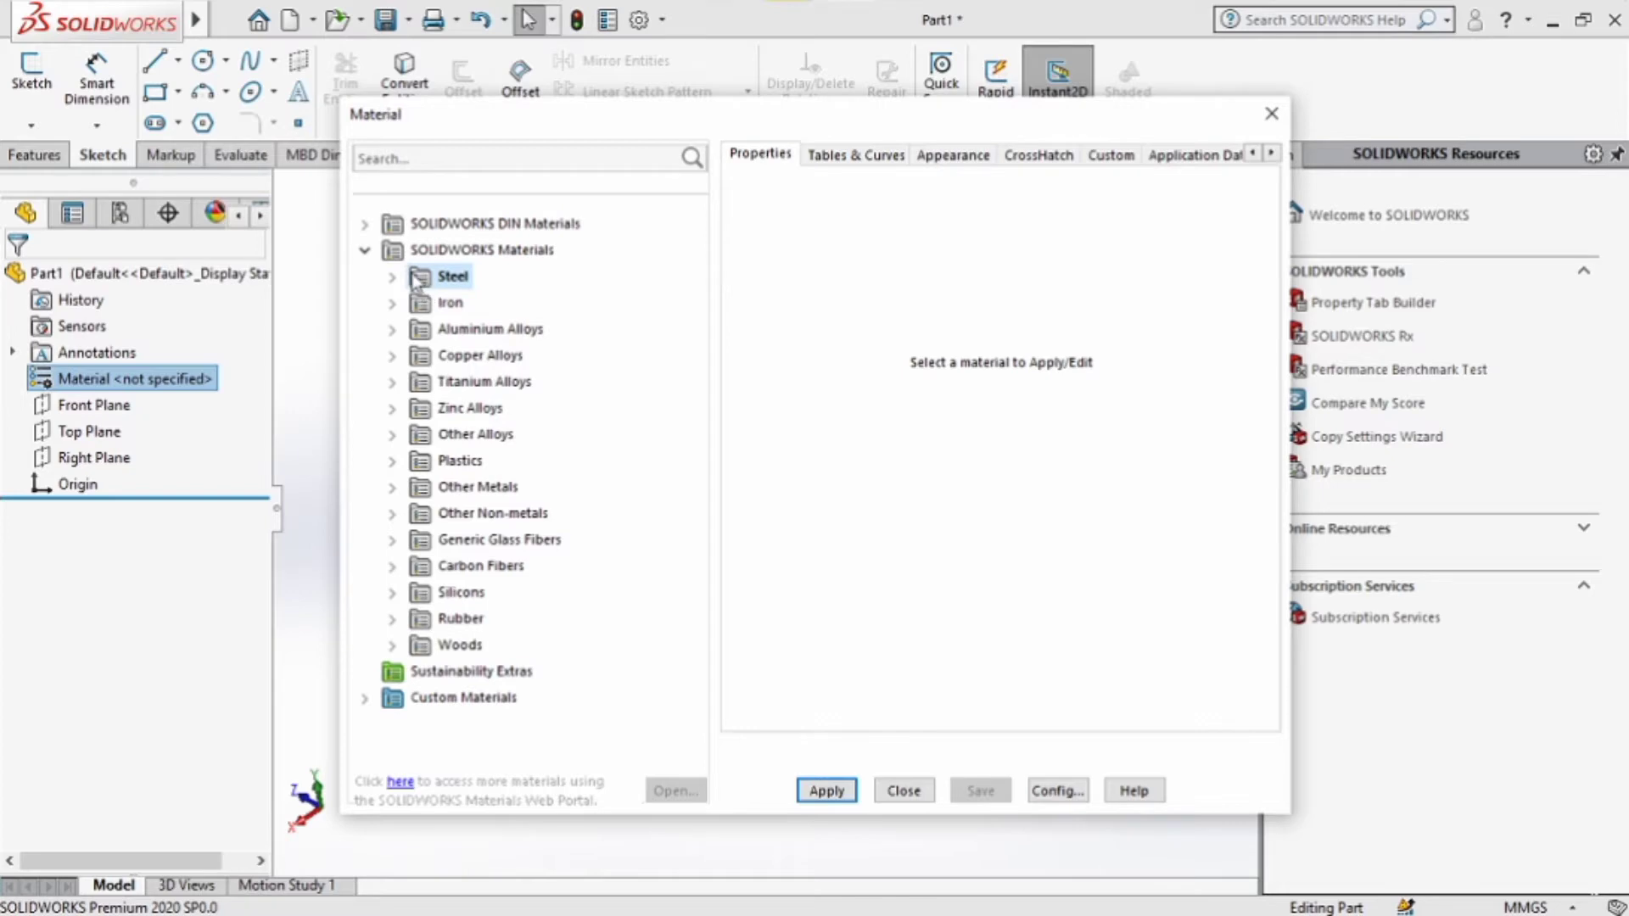
double_click(413, 280)
scroll(501, 539, down, 4)
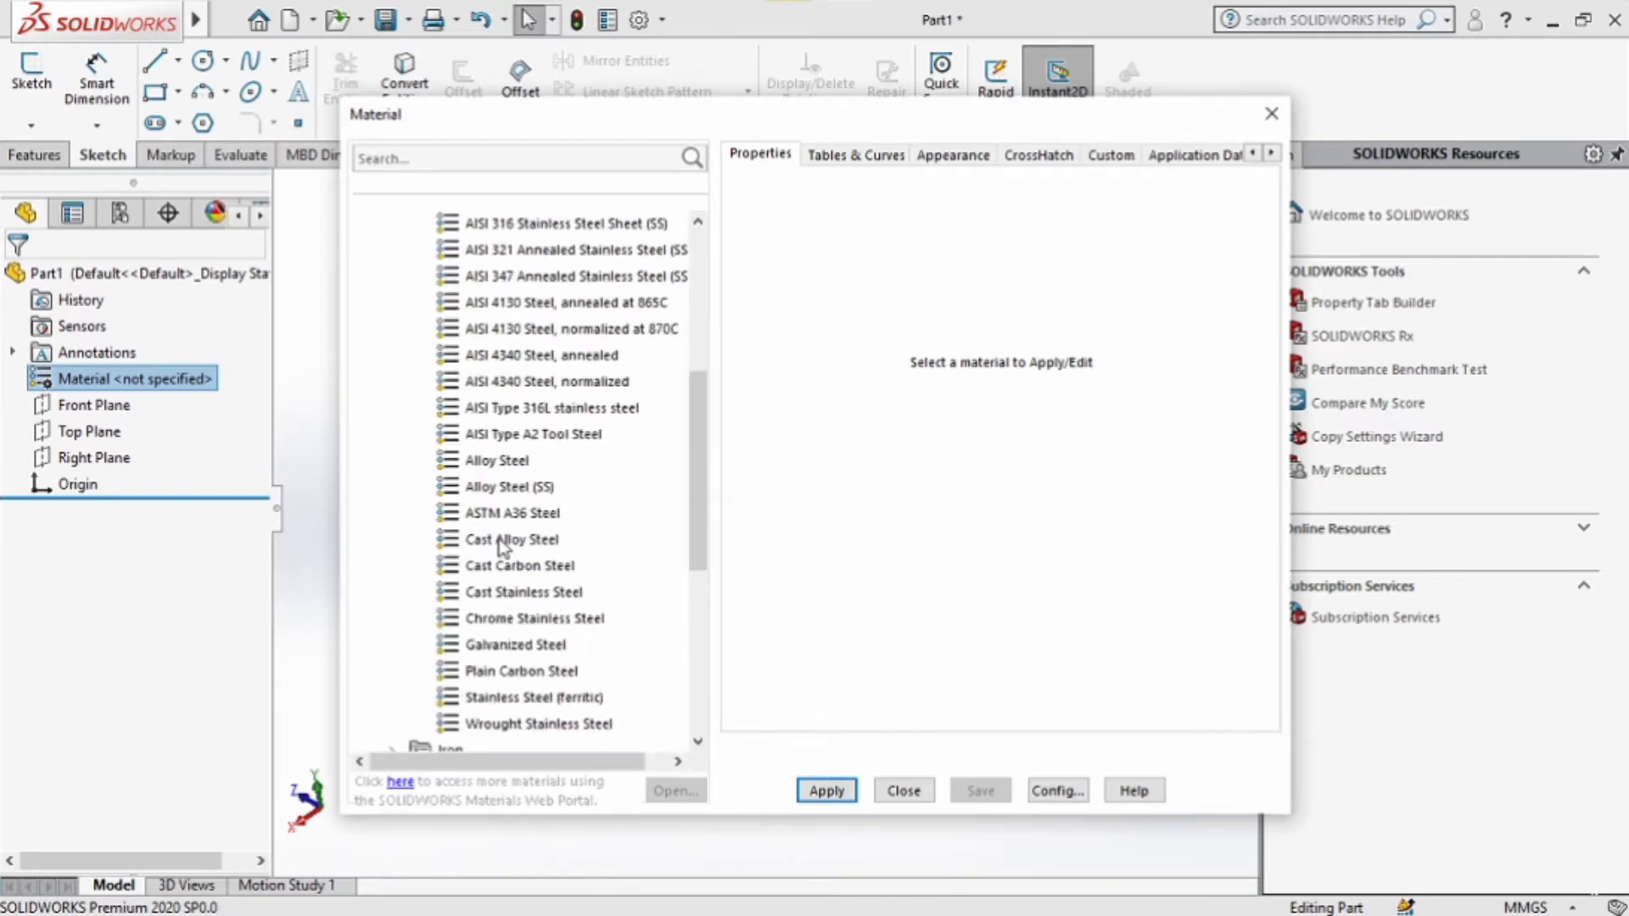
click(507, 541)
click(825, 793)
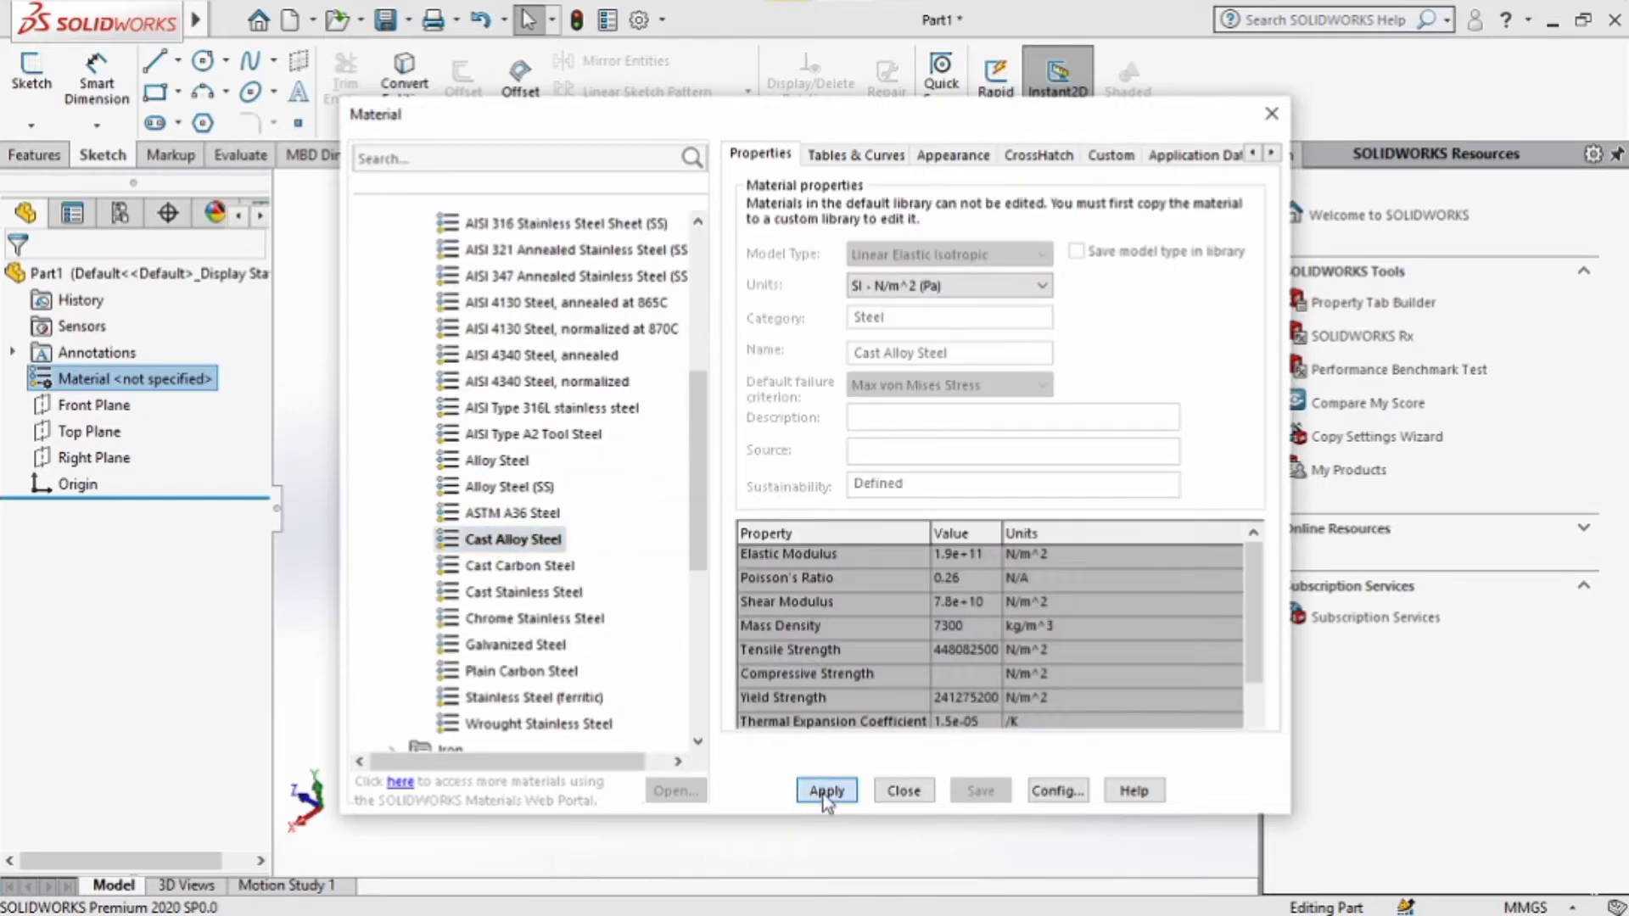
click(903, 790)
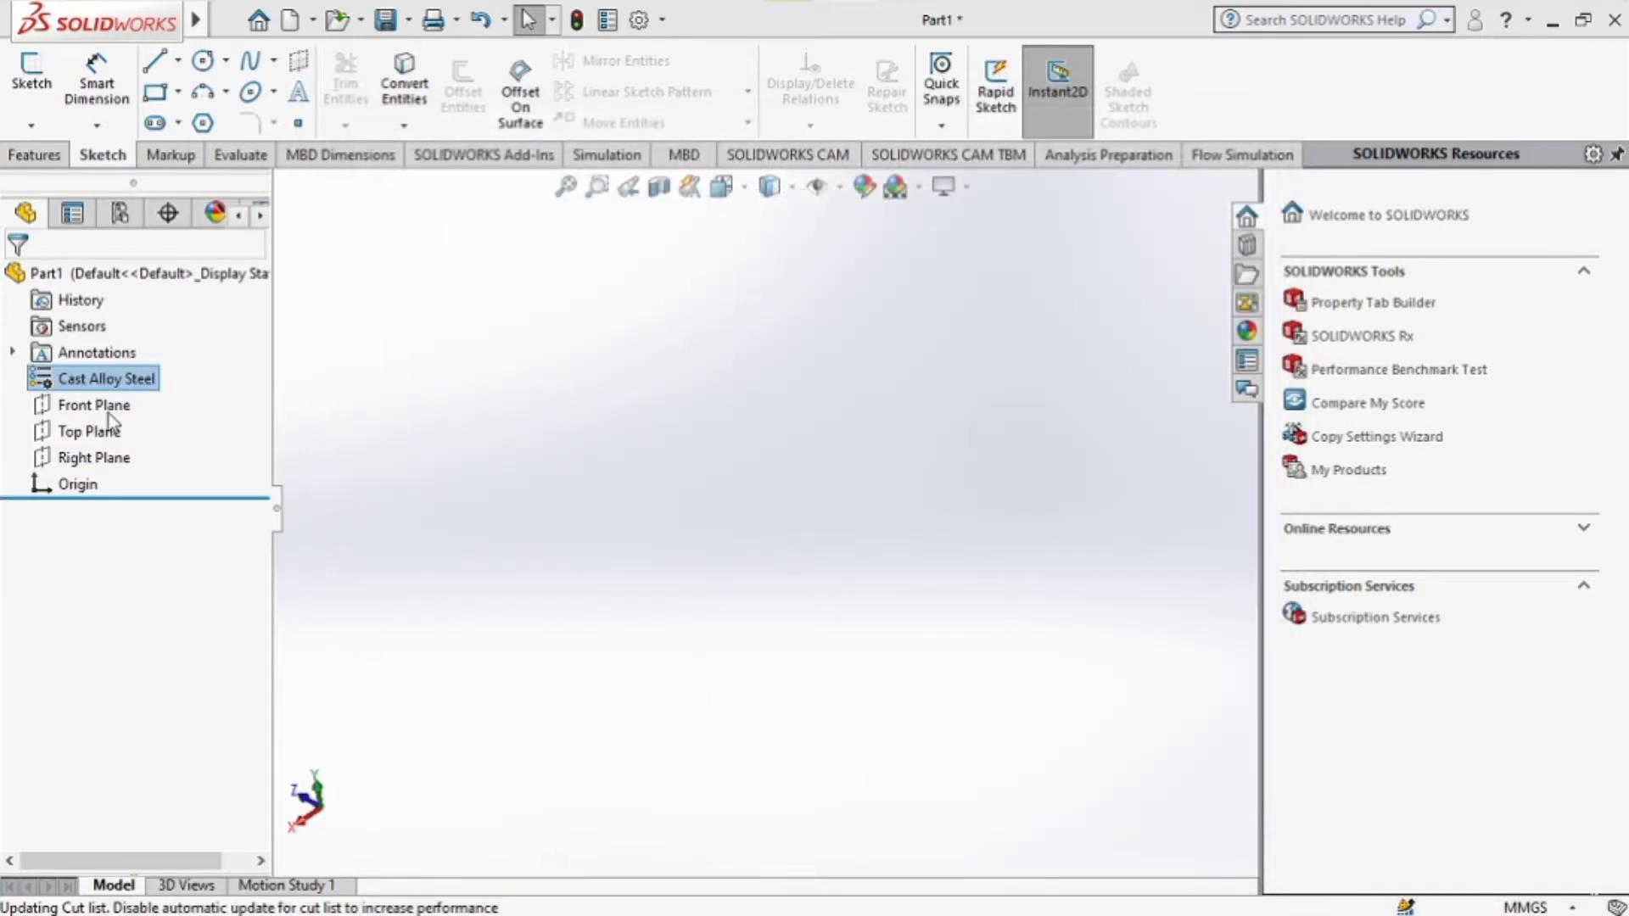
Sketch a corner rectangle about 186 mm wide and 67 mm high around the origin on the Front Plane.
right_click(97, 409)
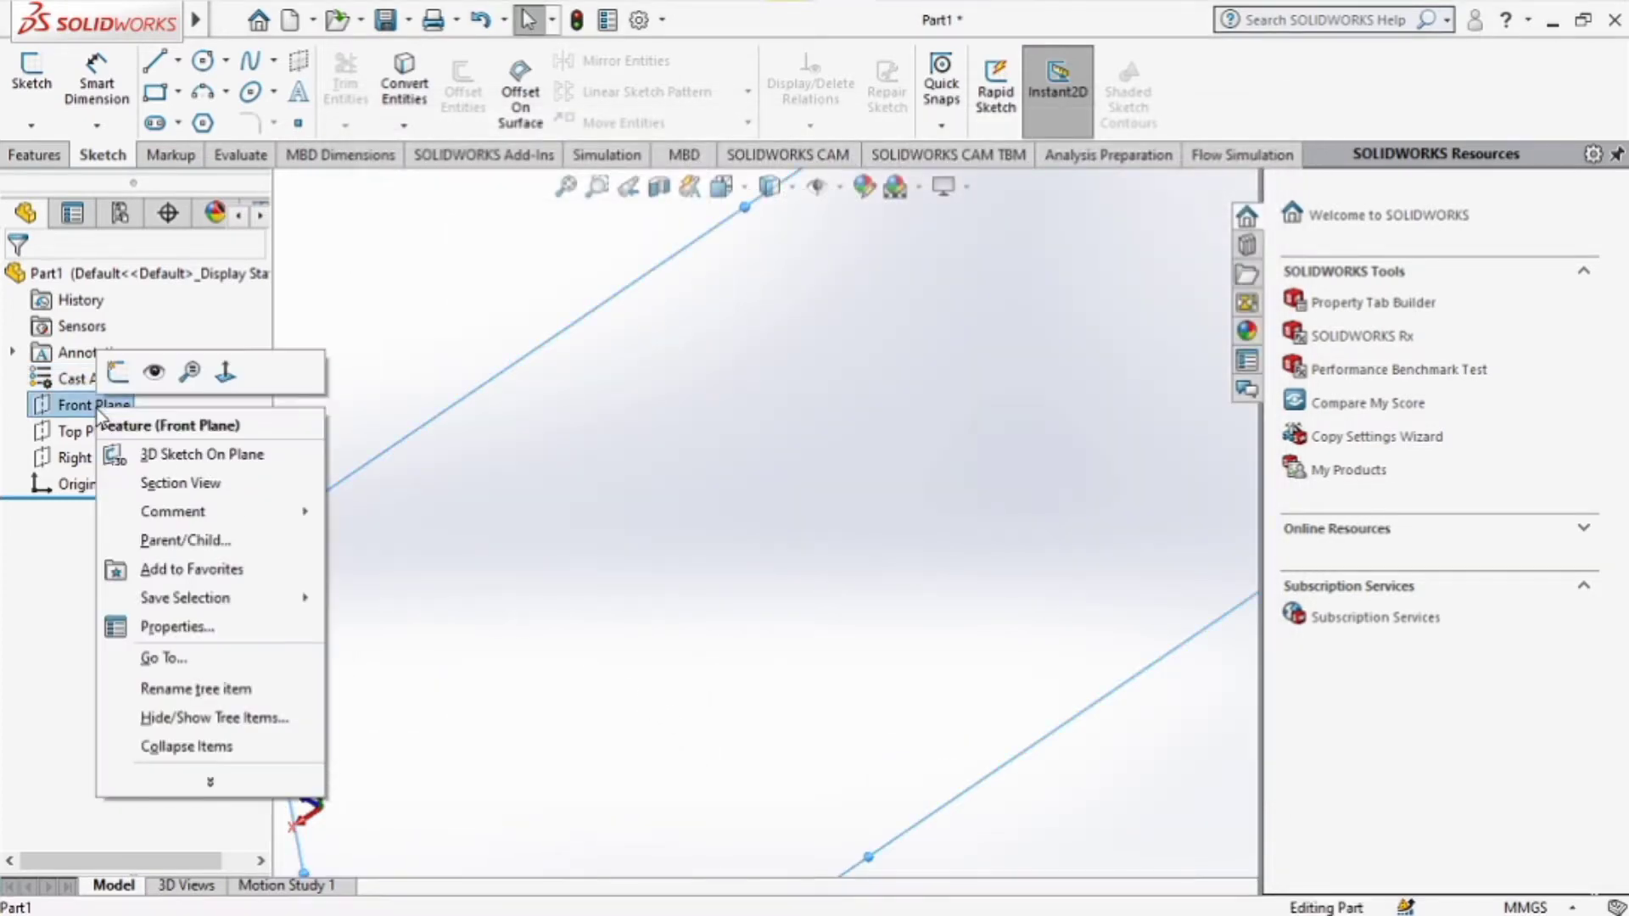
click(225, 374)
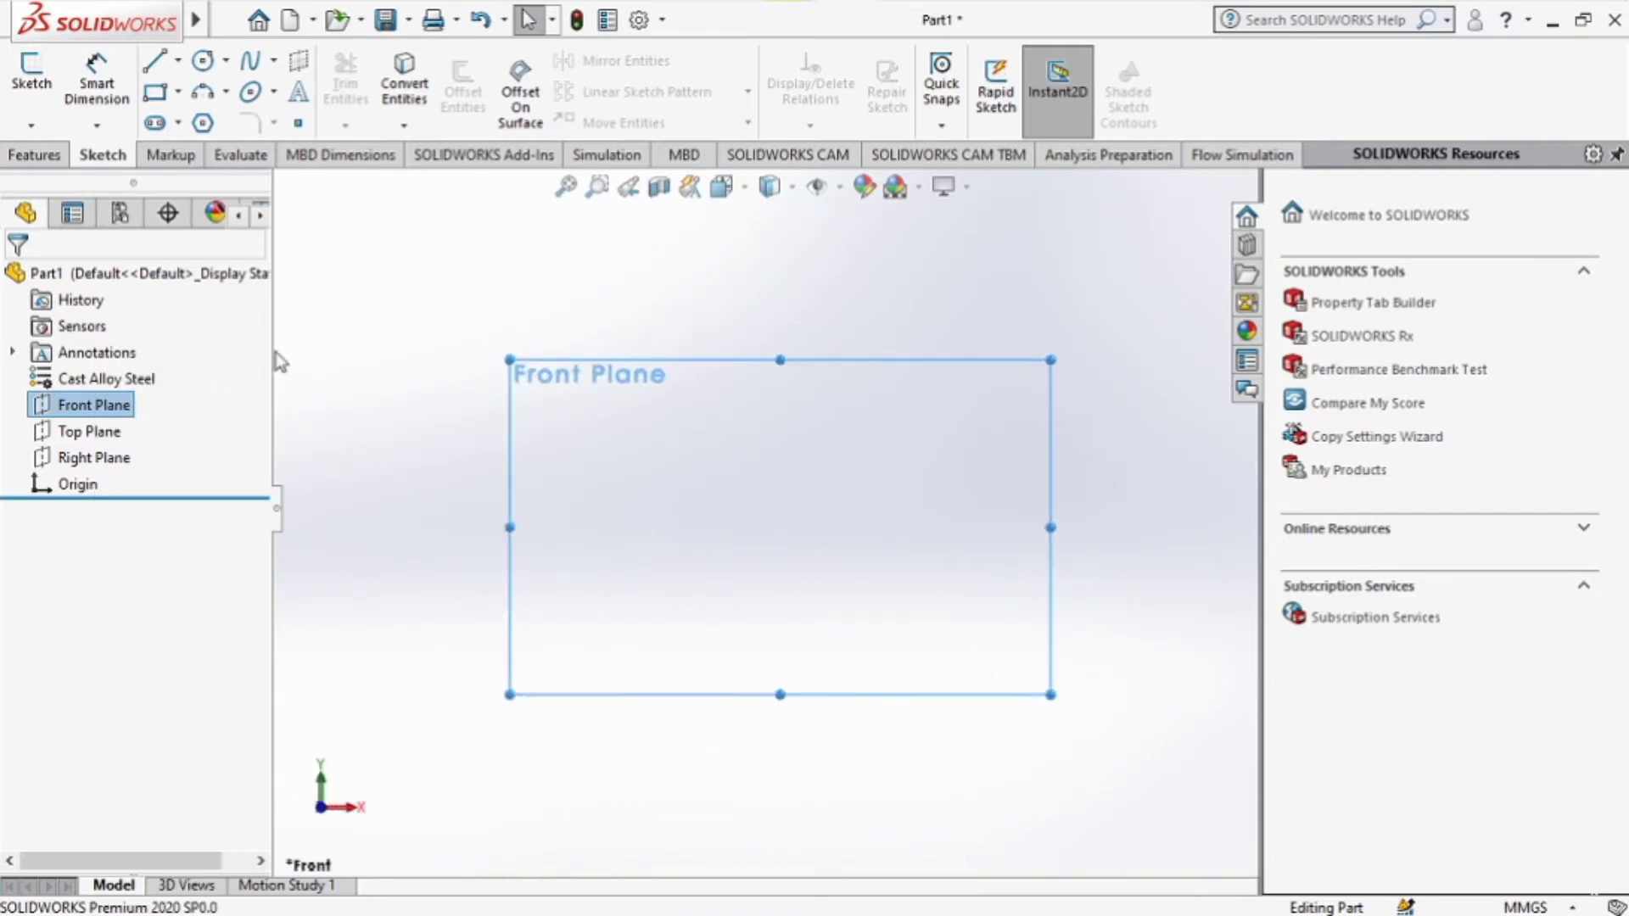
click(154, 92)
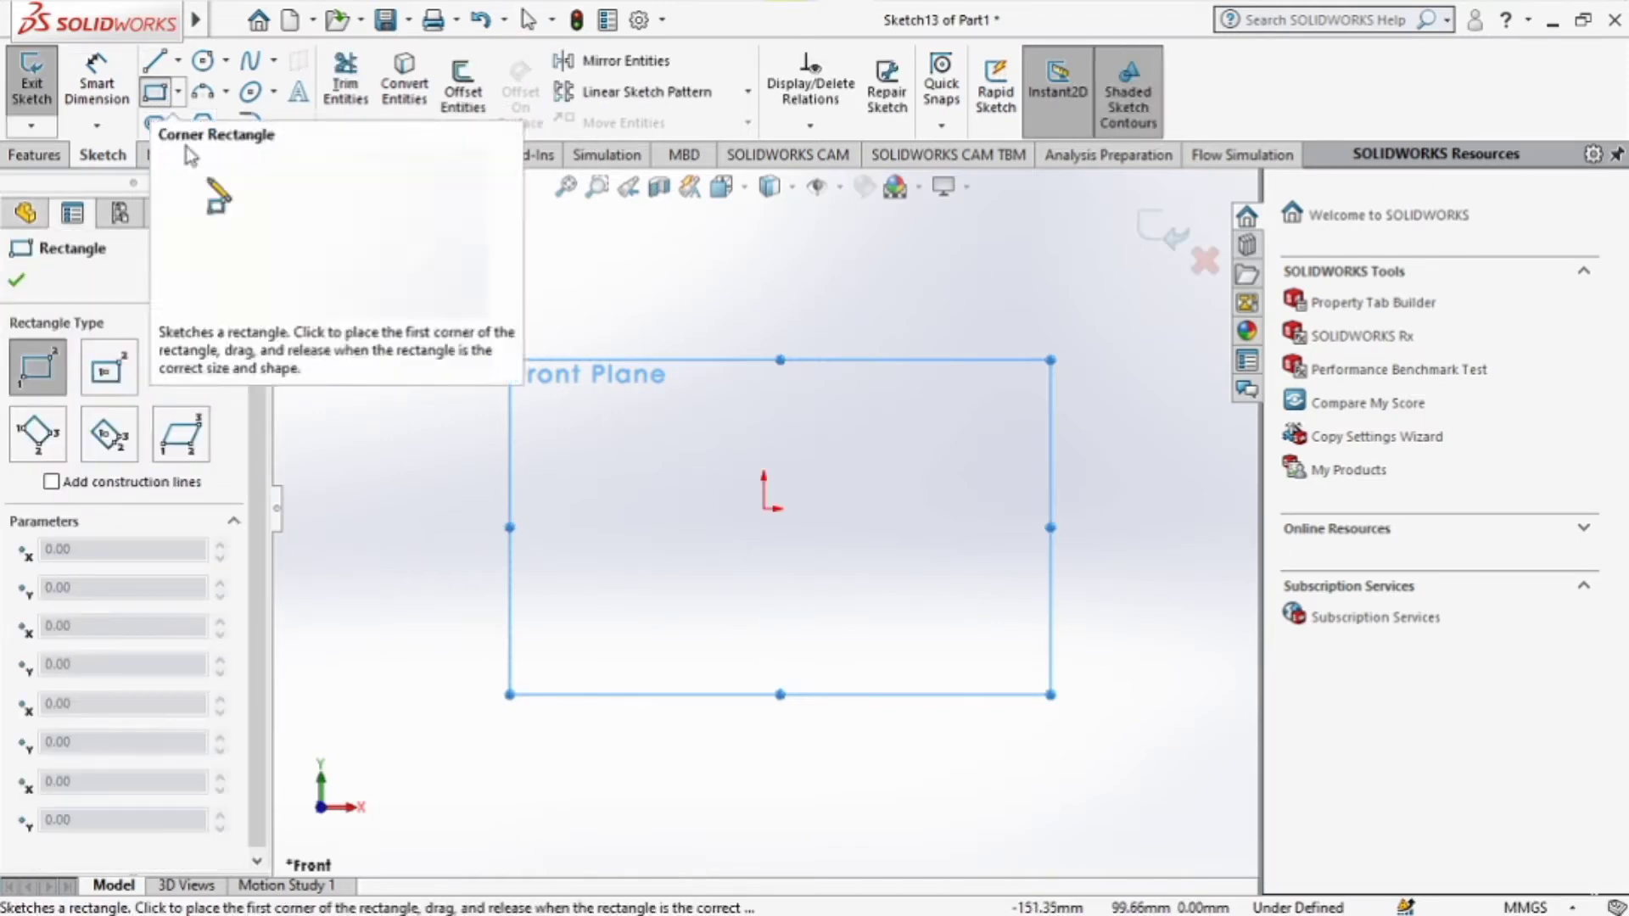
click(653, 430)
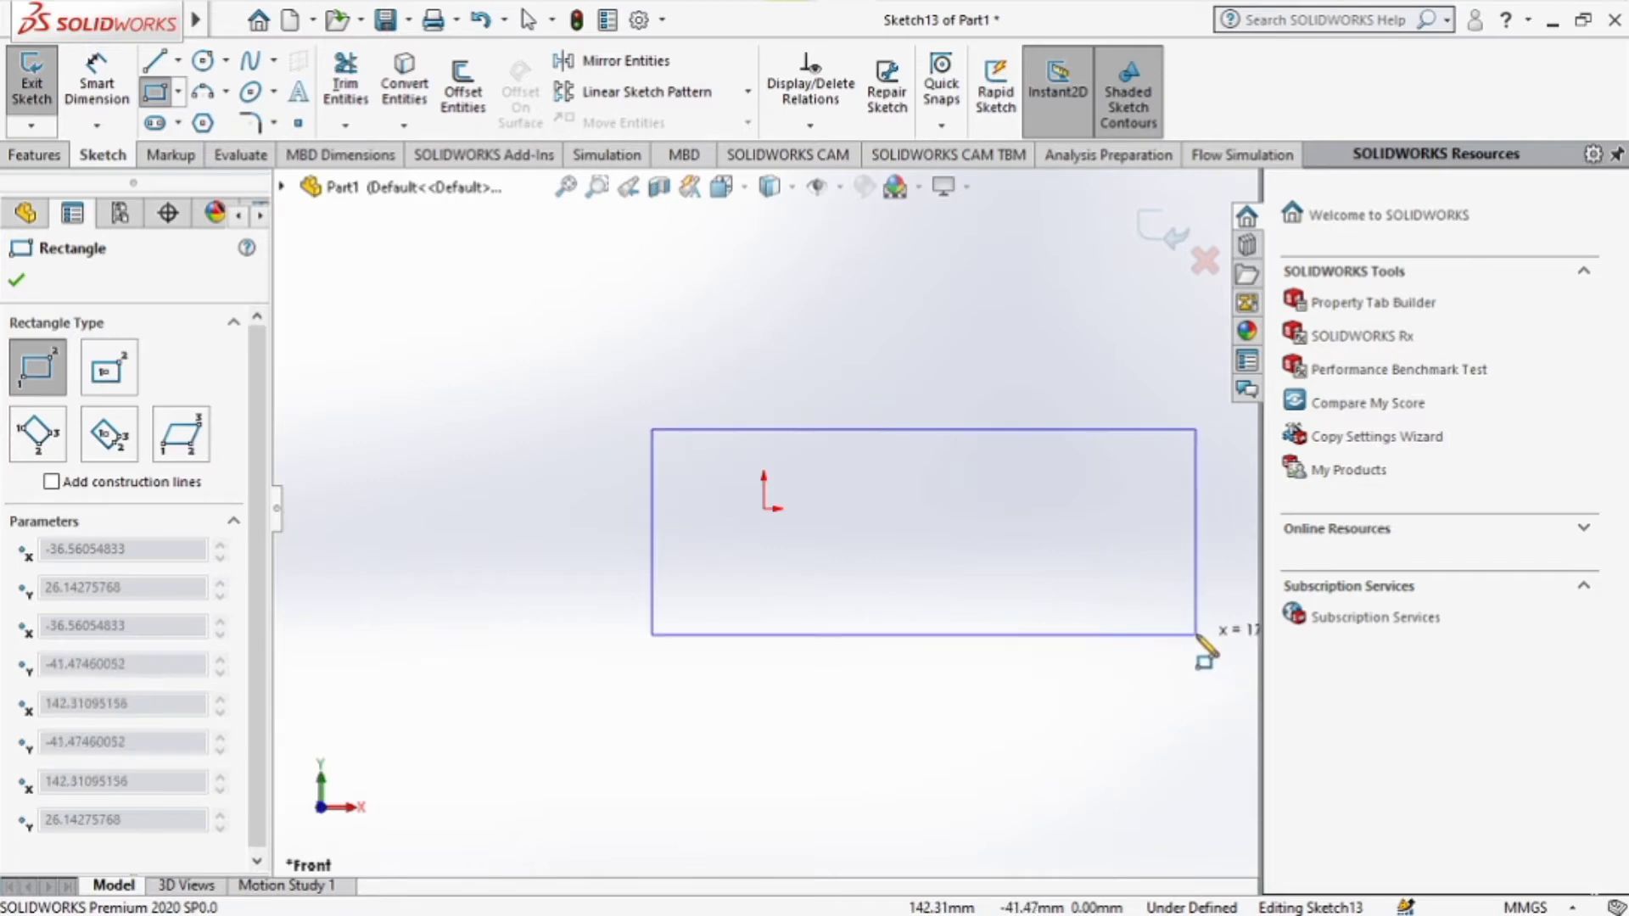
click(1196, 633)
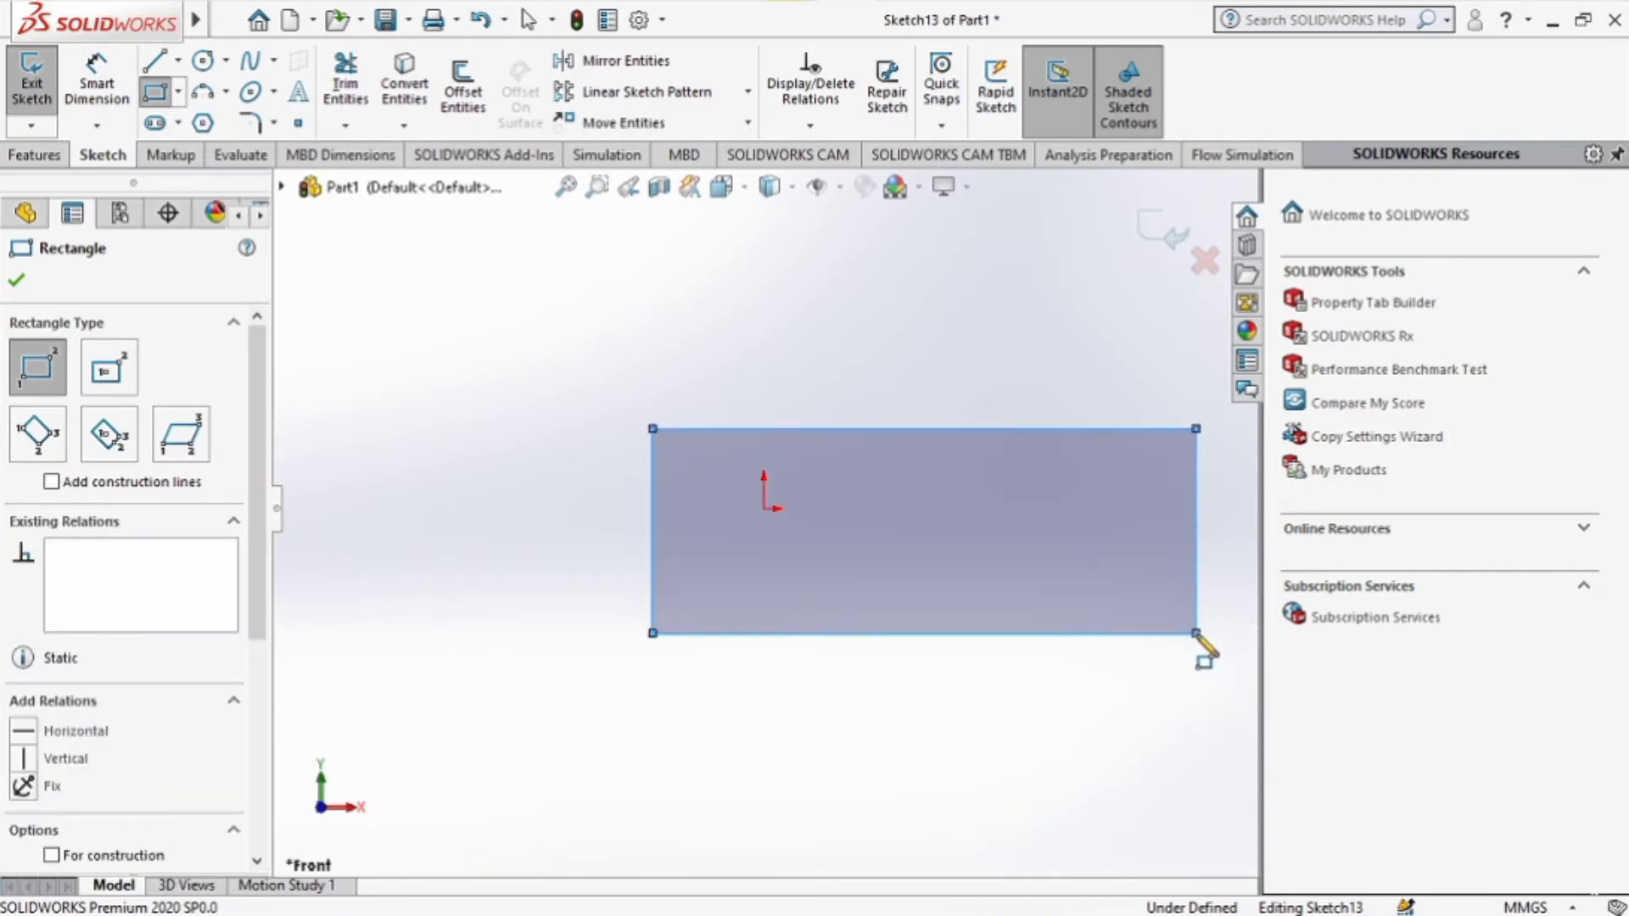
Dimension the rectangle with a height of 70 mm and a width of 100 mm.
click(68, 106)
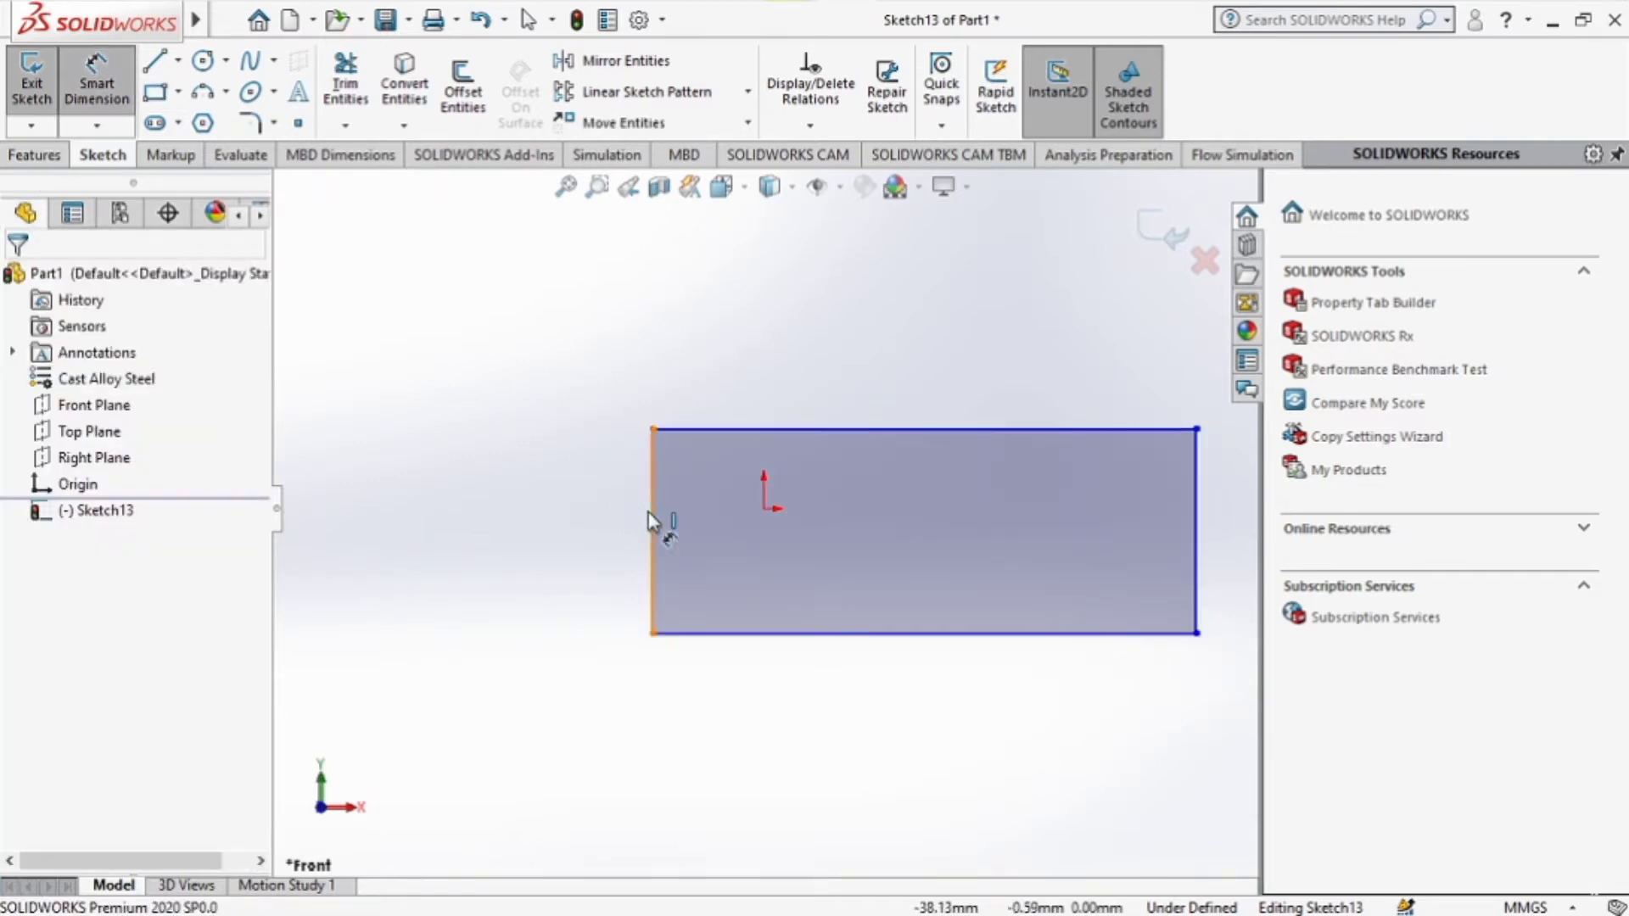
click(608, 512)
click(504, 550)
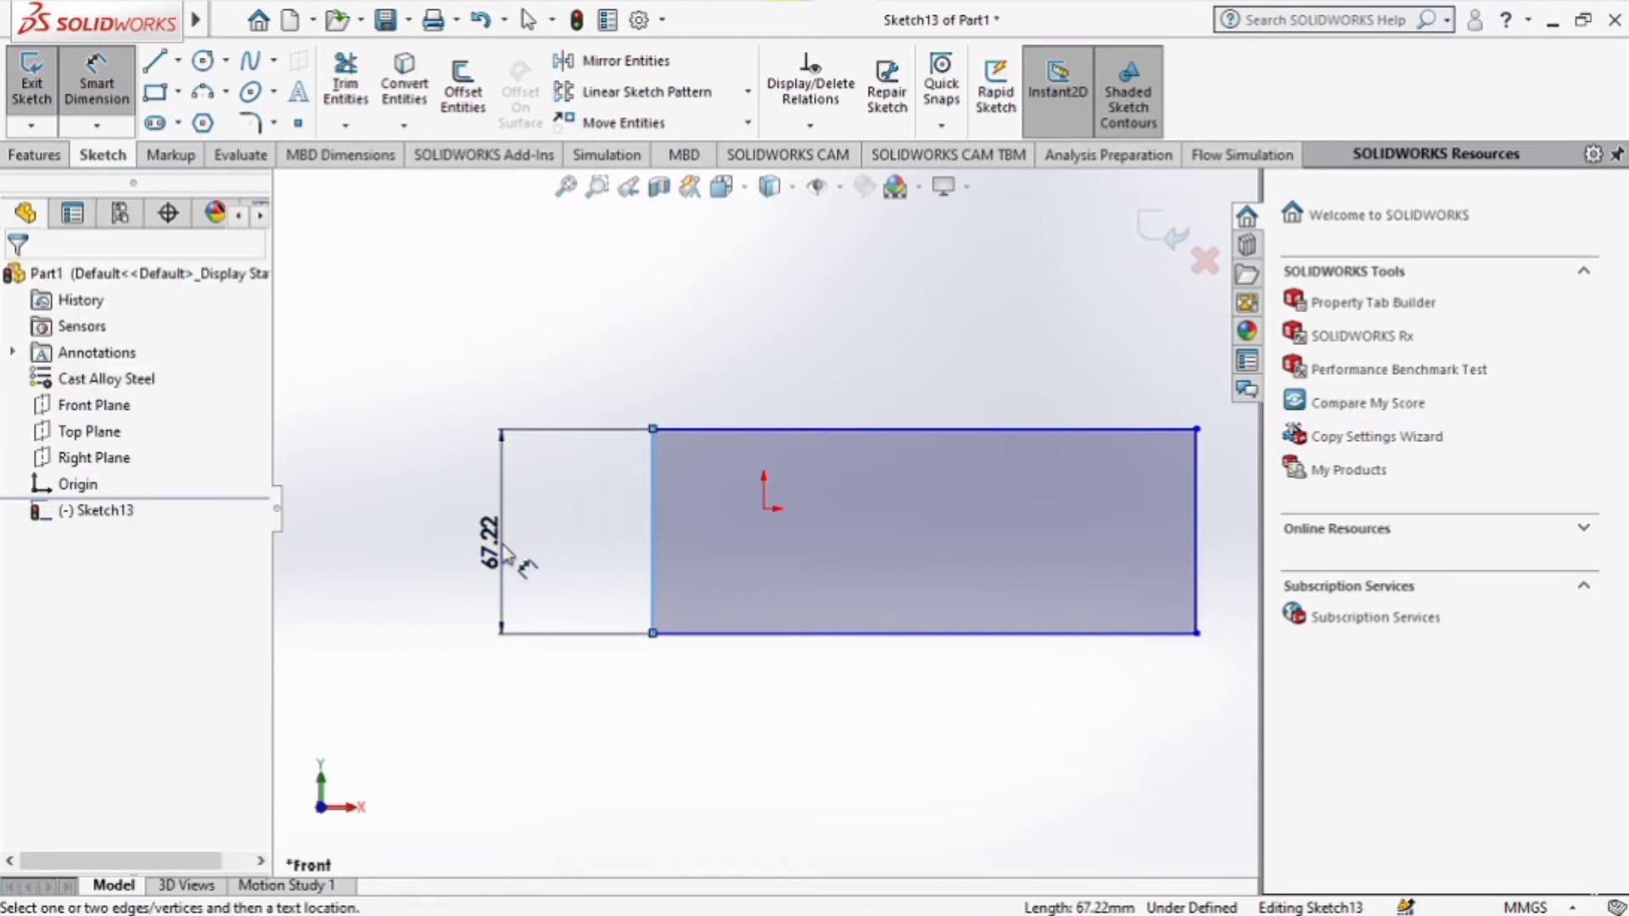
text(70)
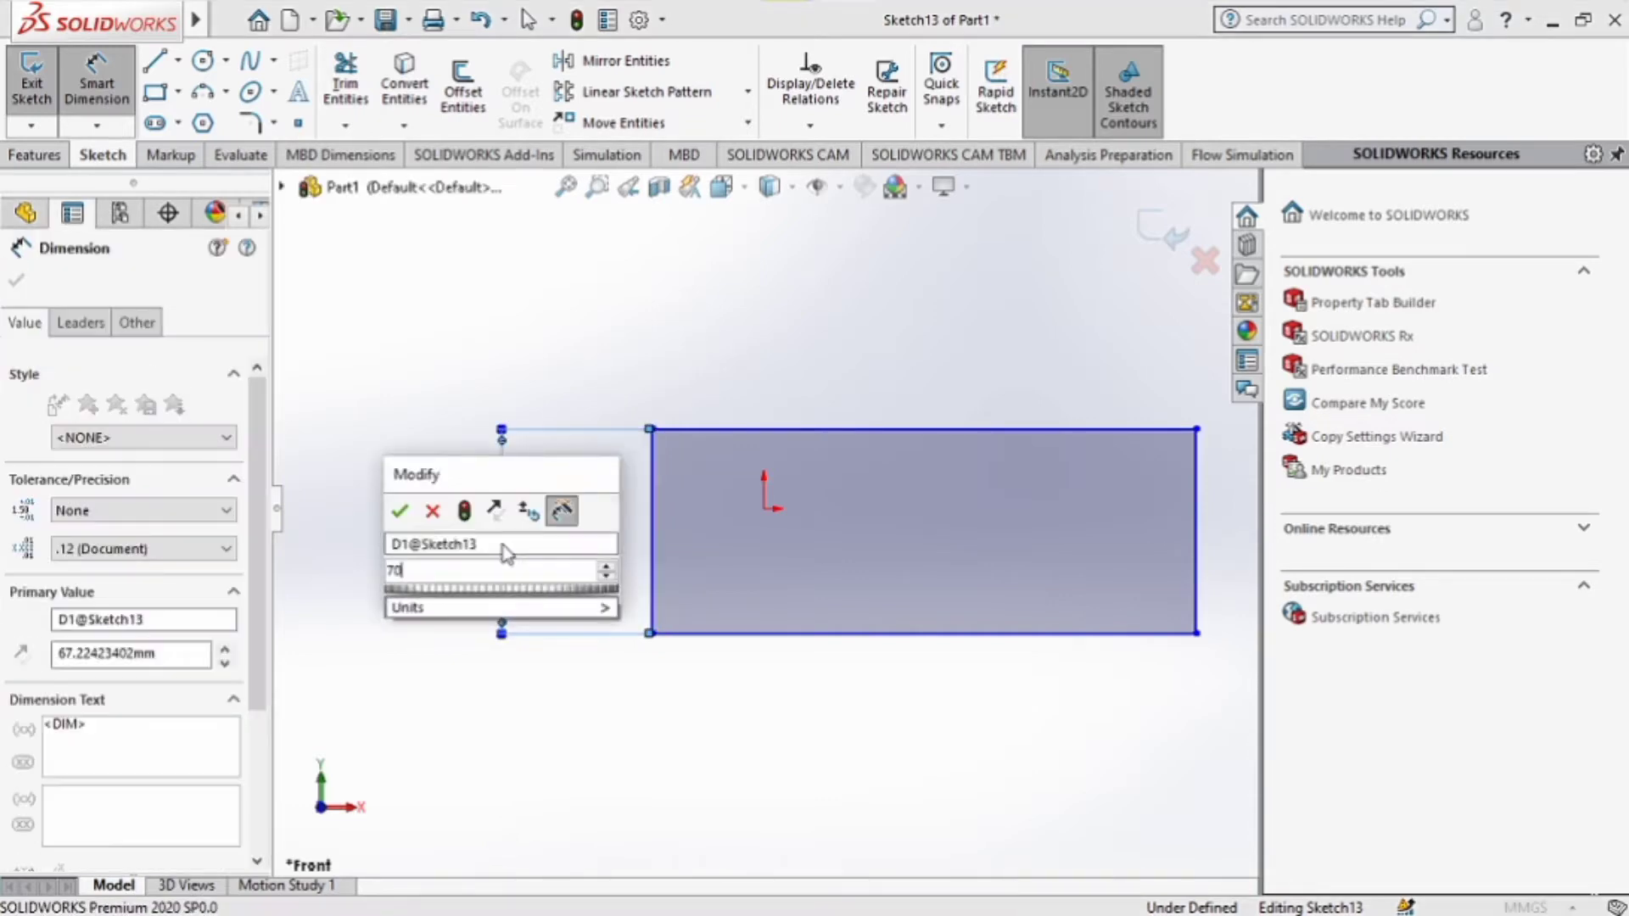
key(Return)
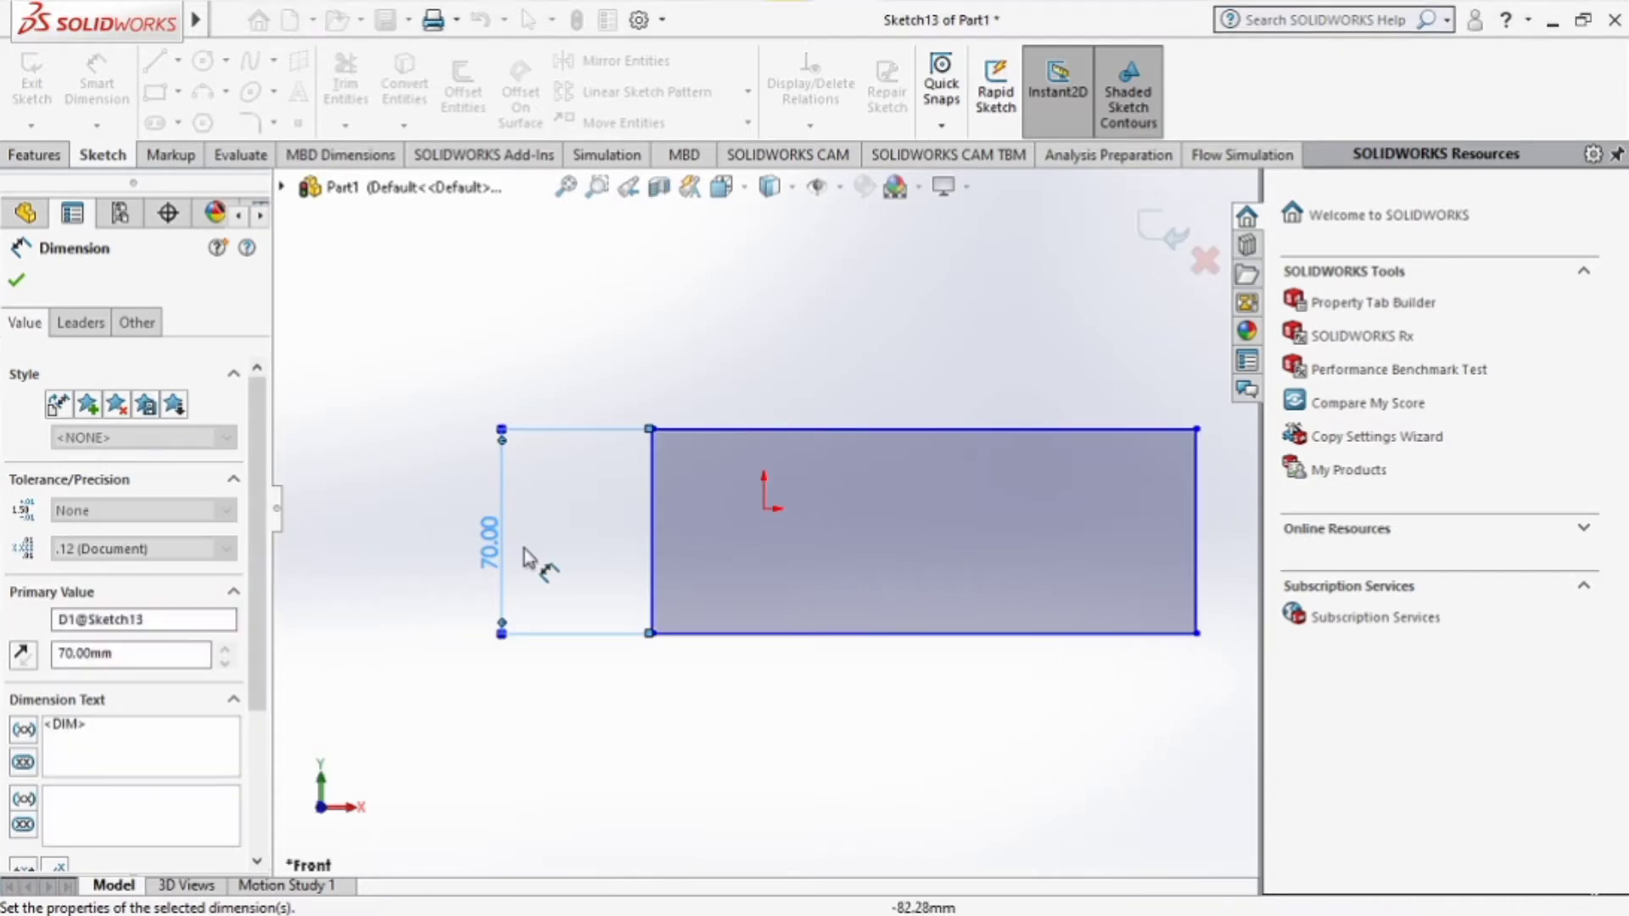
click(874, 635)
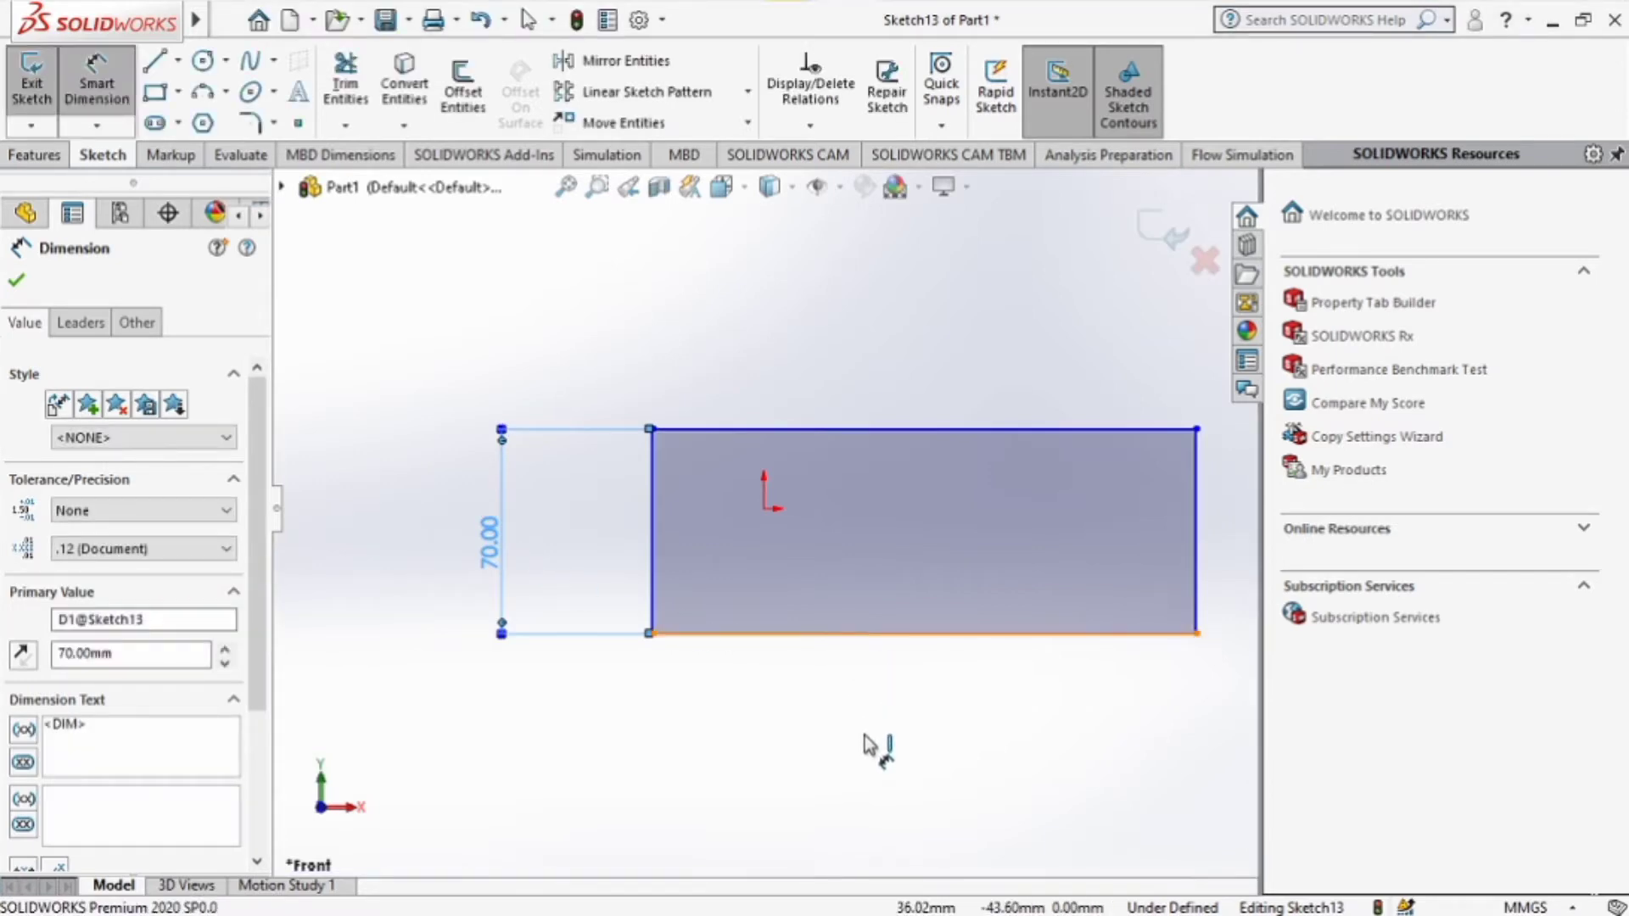
click(892, 764)
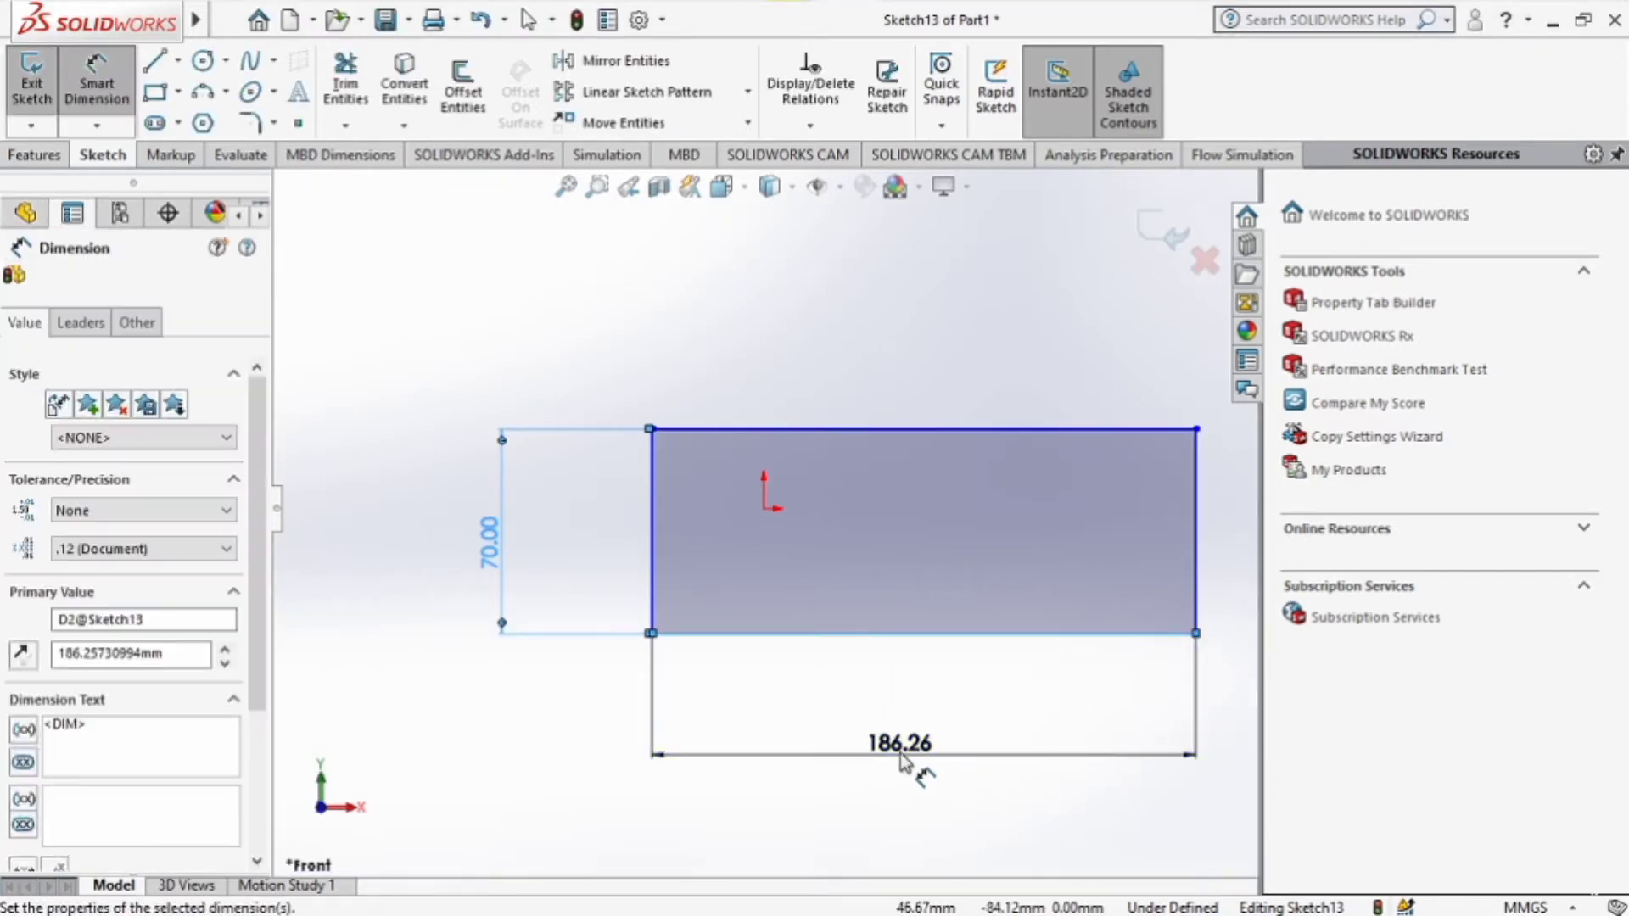
text(100)
key(Return)
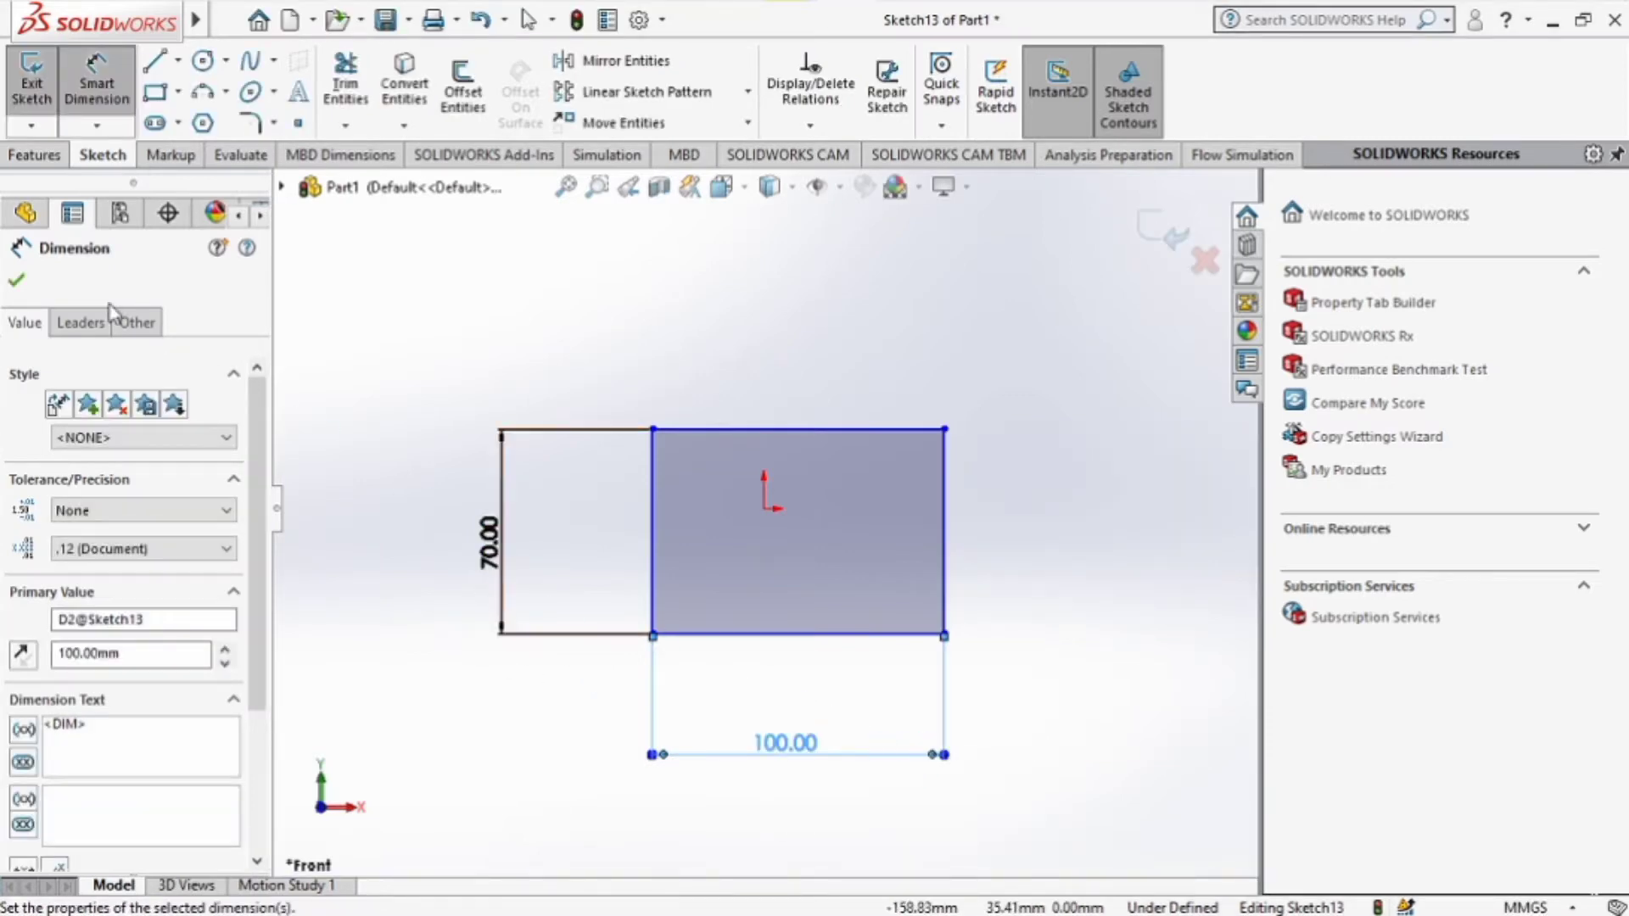
Extrude the rectangle as a blind boss 14 mm deep, checking the base thickness in the Photos drawing.
click(25, 159)
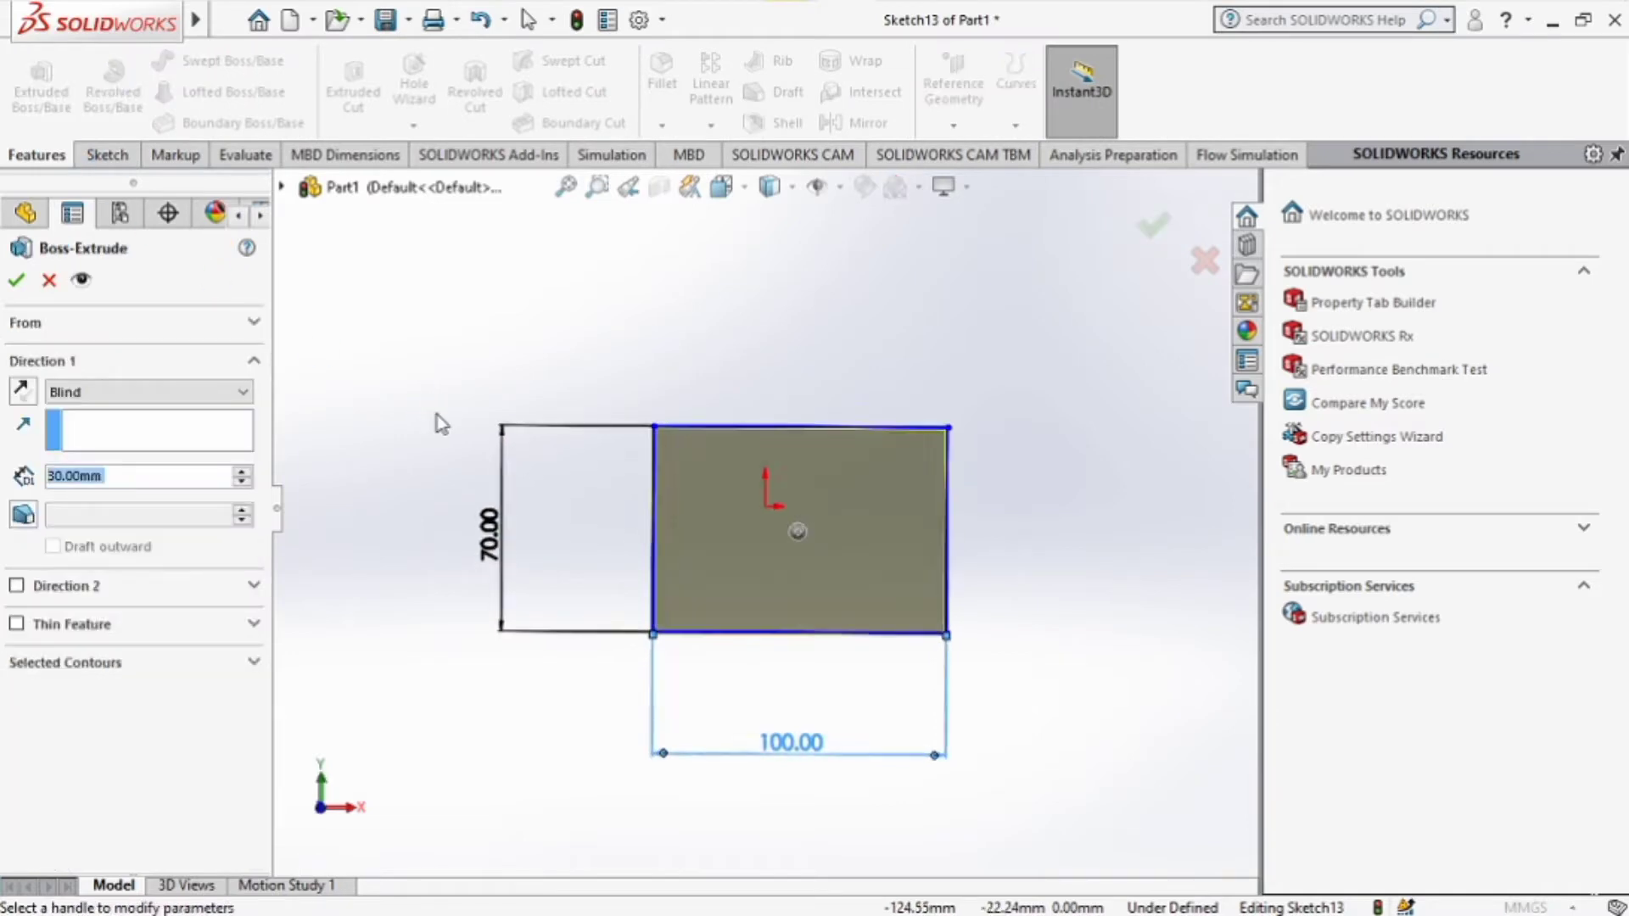
mouse_move(1218, 11)
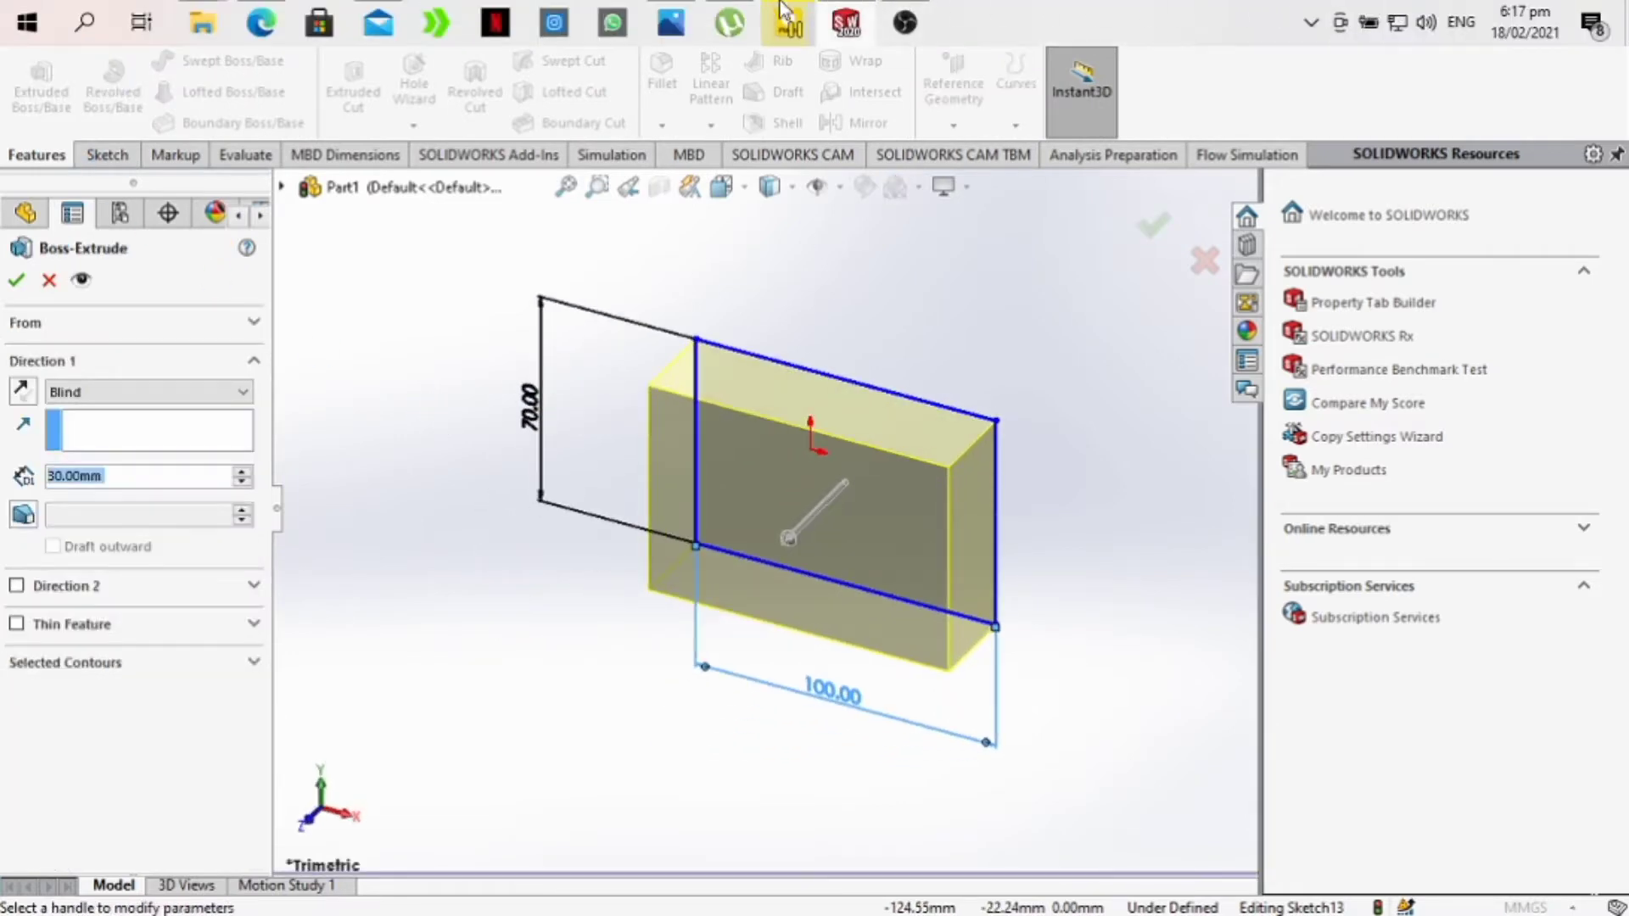
click(670, 20)
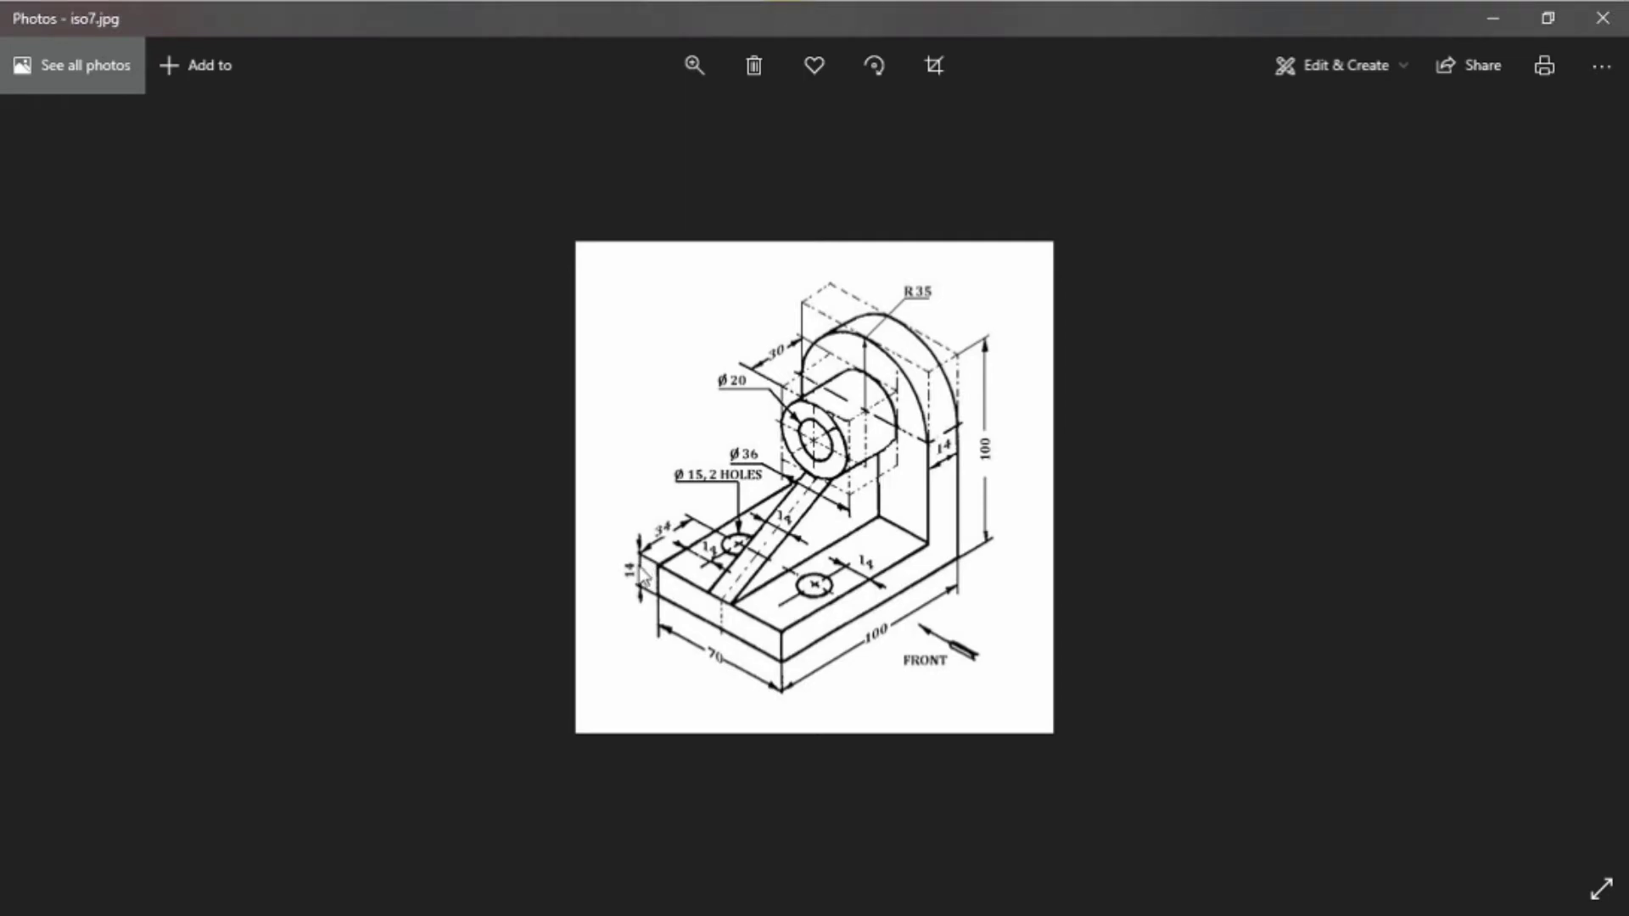
mouse_move(1400, 10)
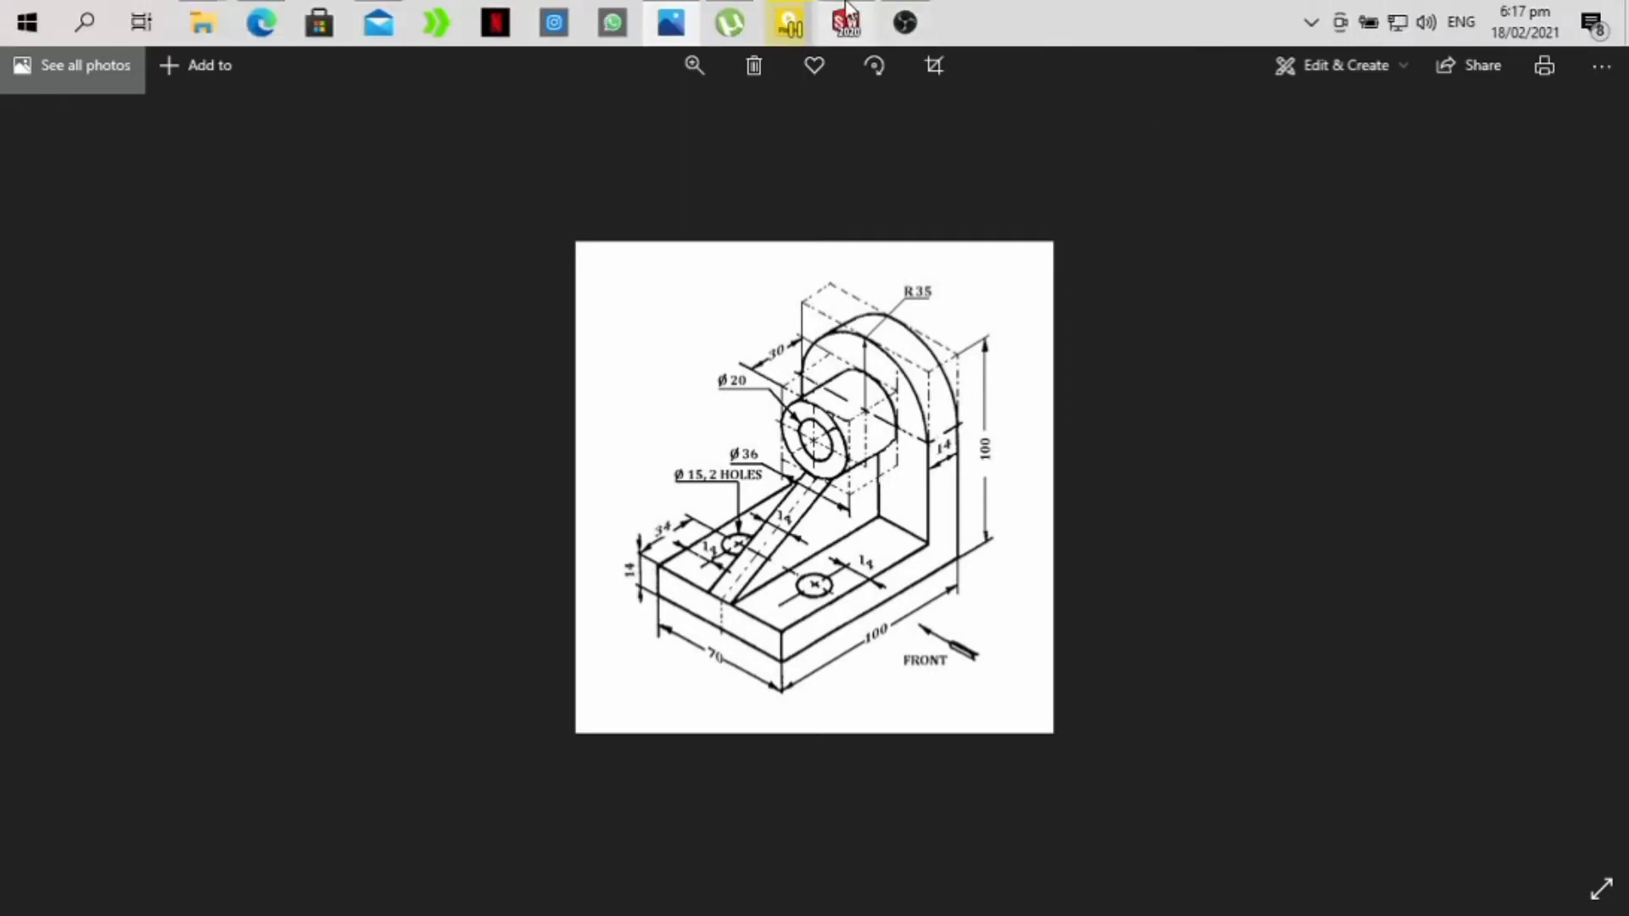
click(846, 23)
click(71, 475)
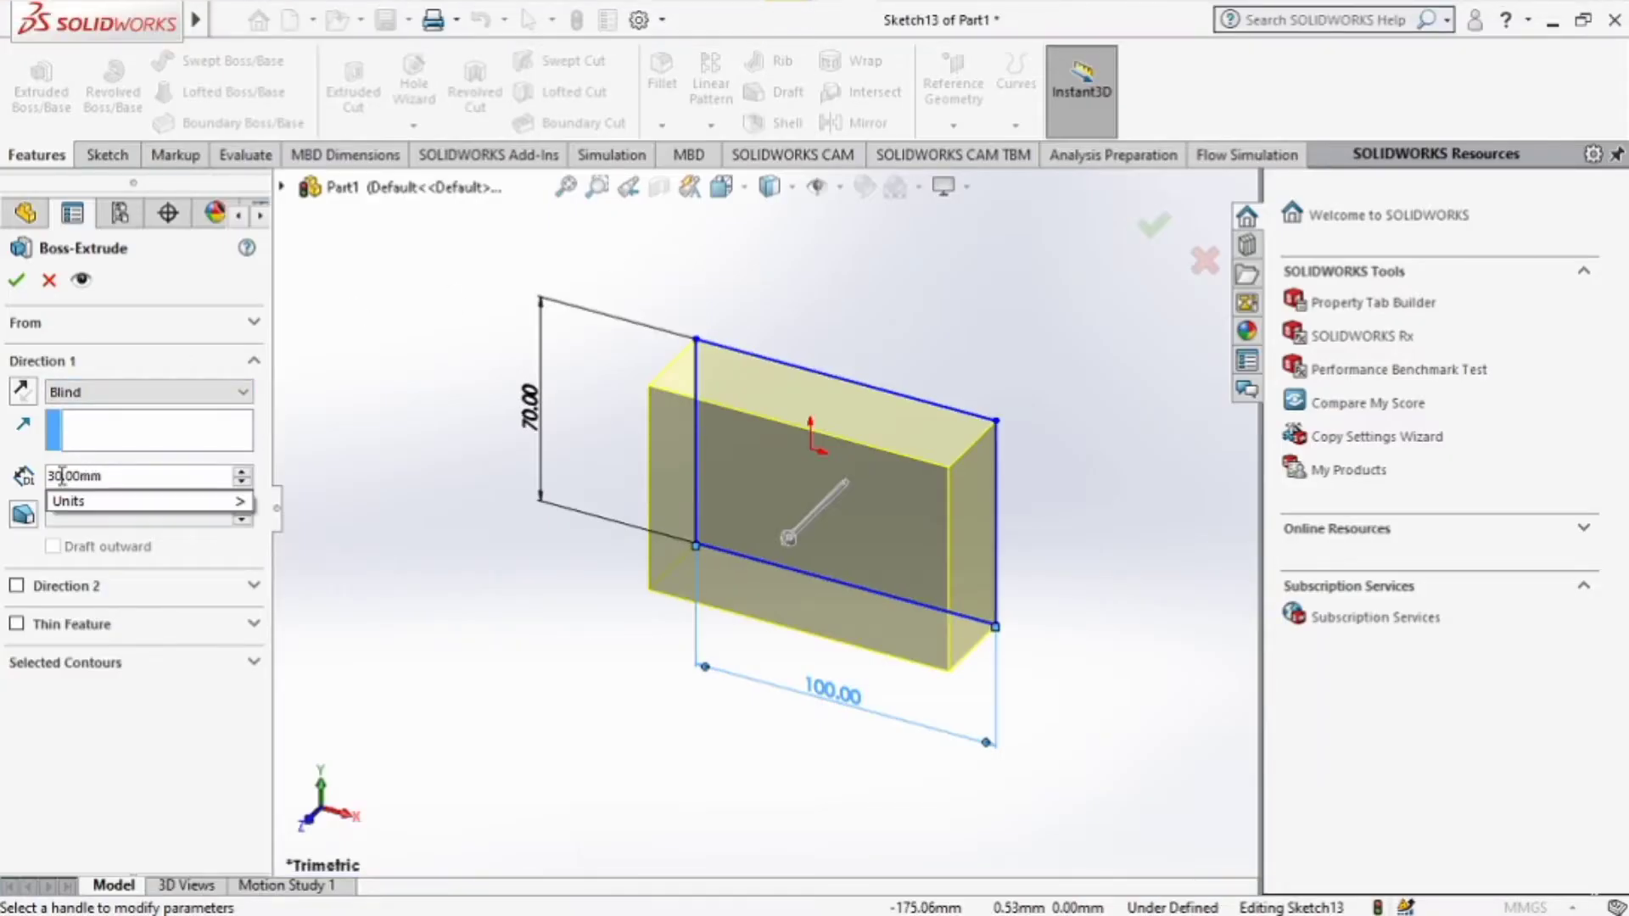
key(BackSpace)
key(BackSpace)
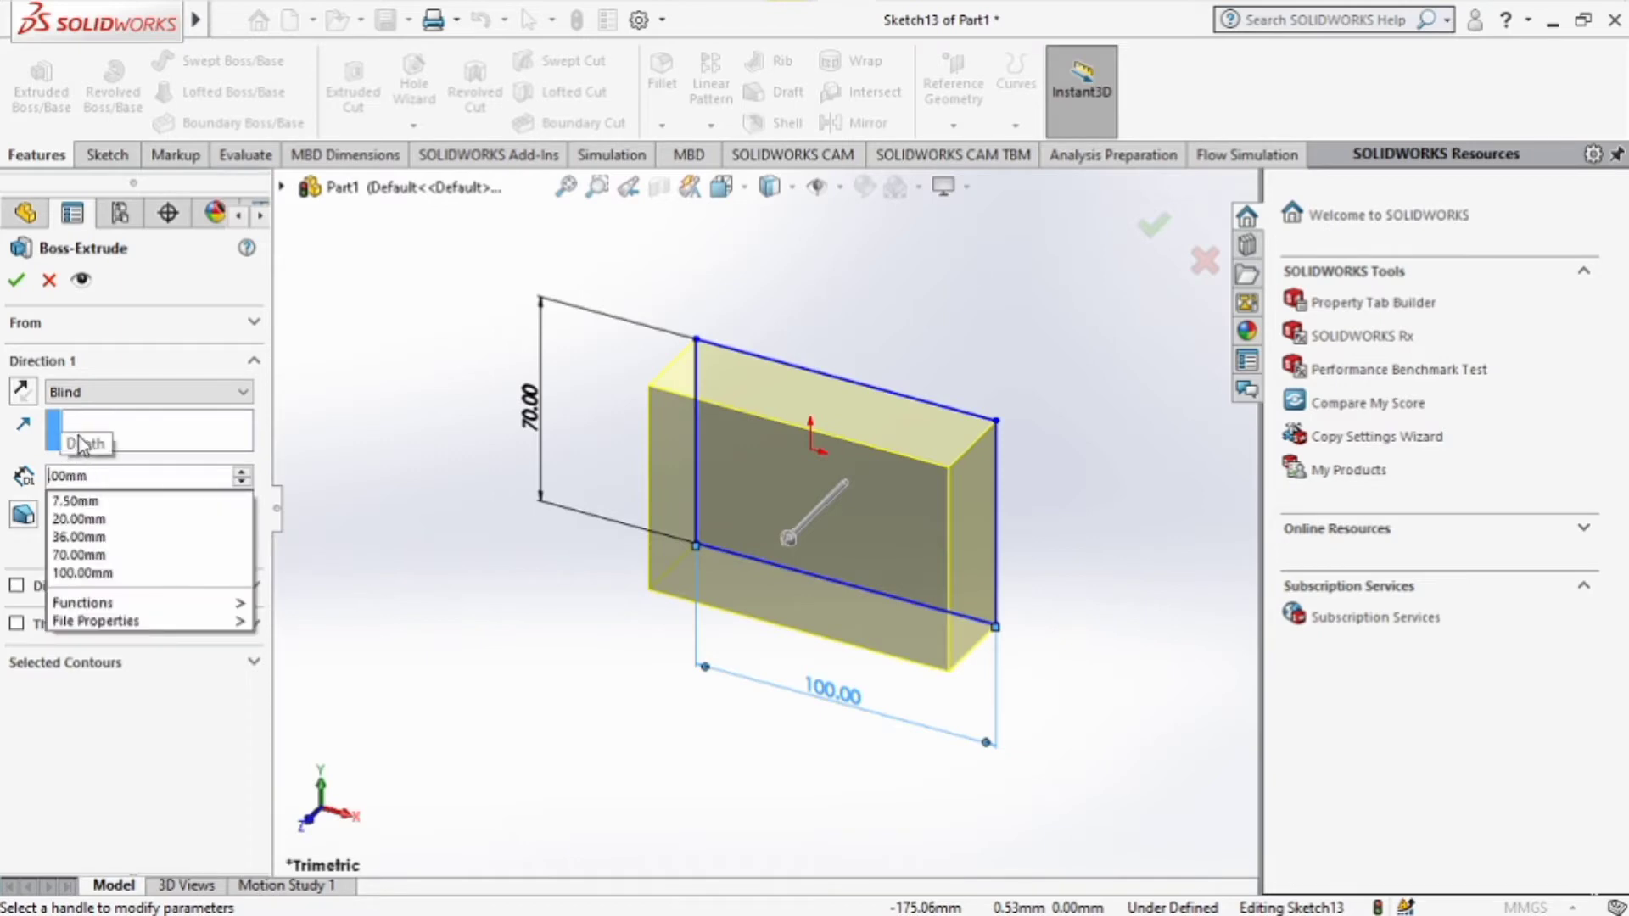
text(14.)
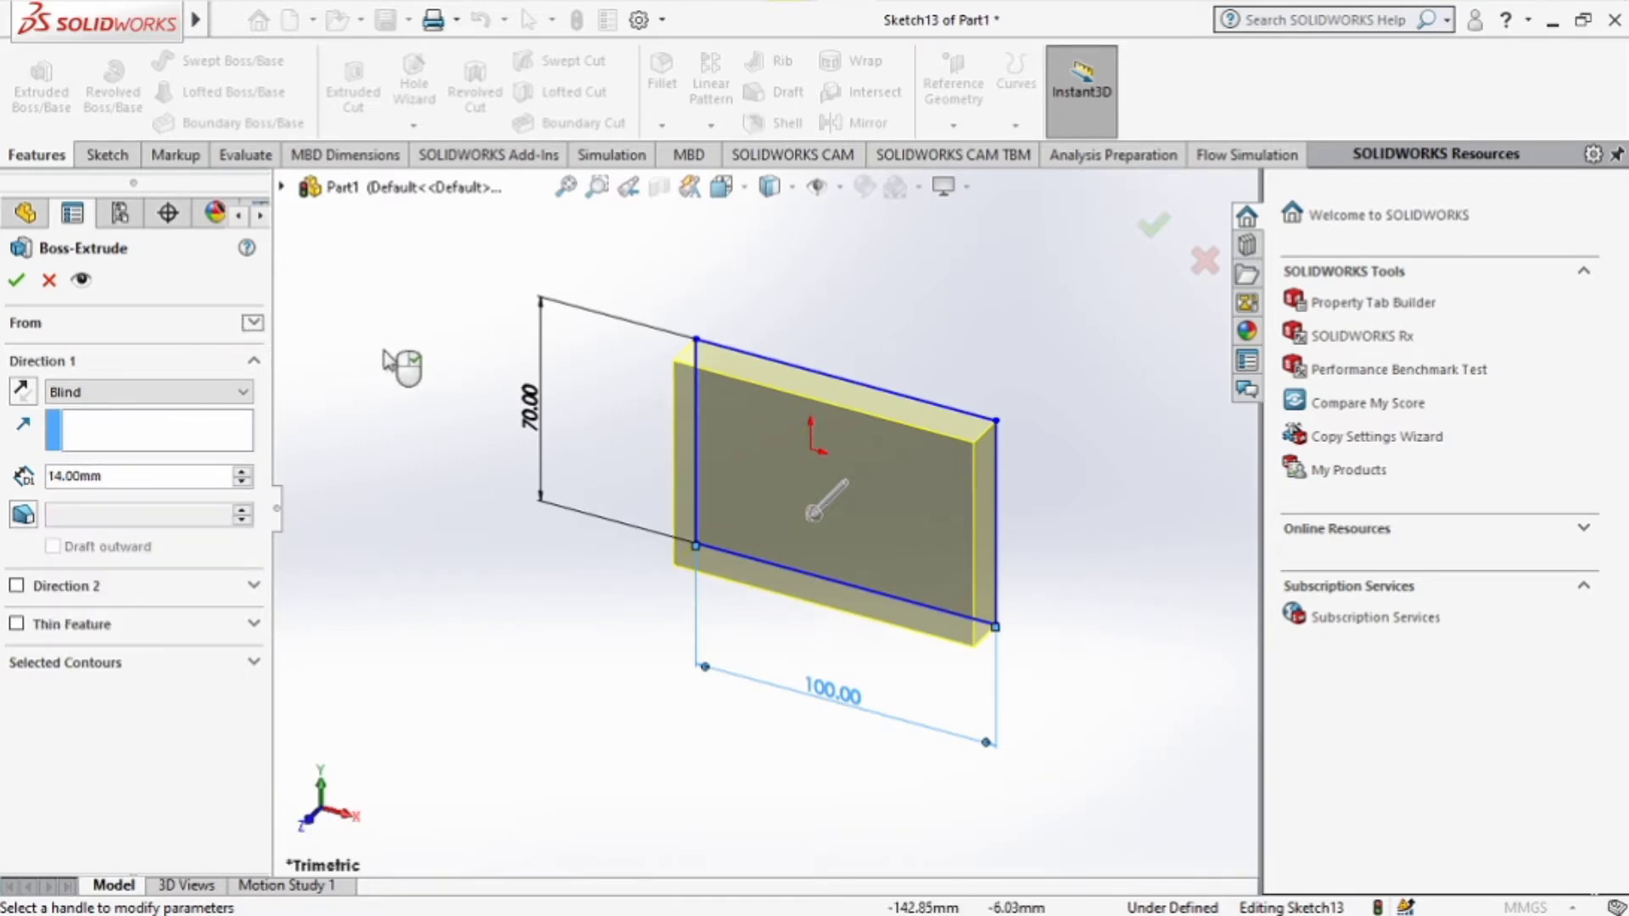
click(16, 279)
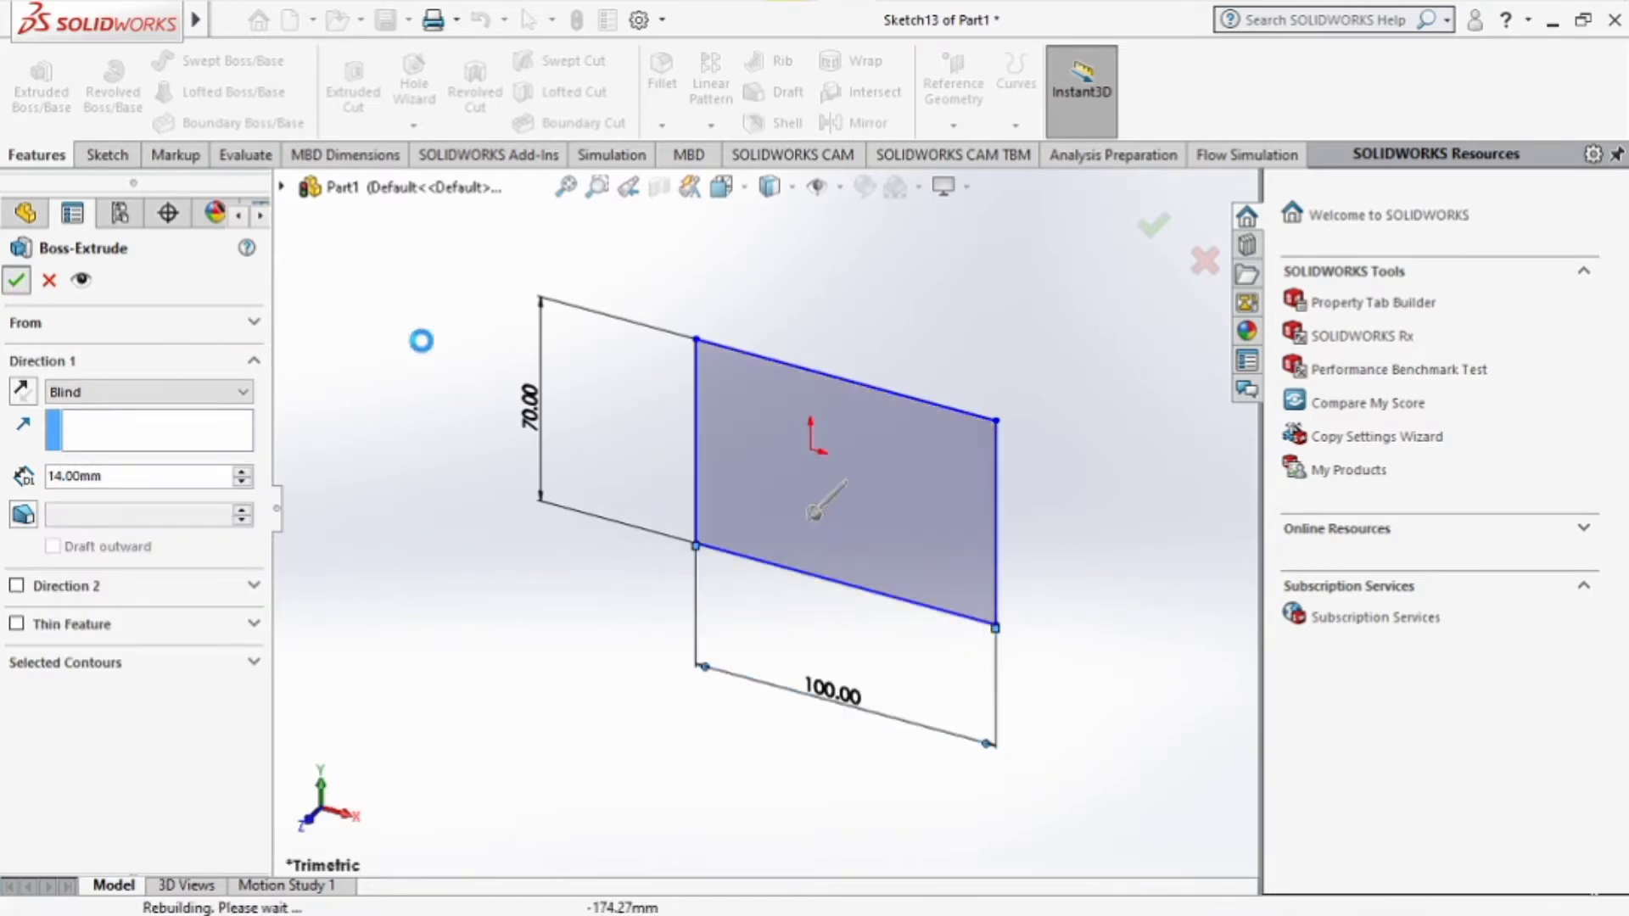
View the plate normal to its large front face and examine the upright wall's dimensions in the Photos drawing.
middle_drag(568, 502, 565, 589)
click(772, 470)
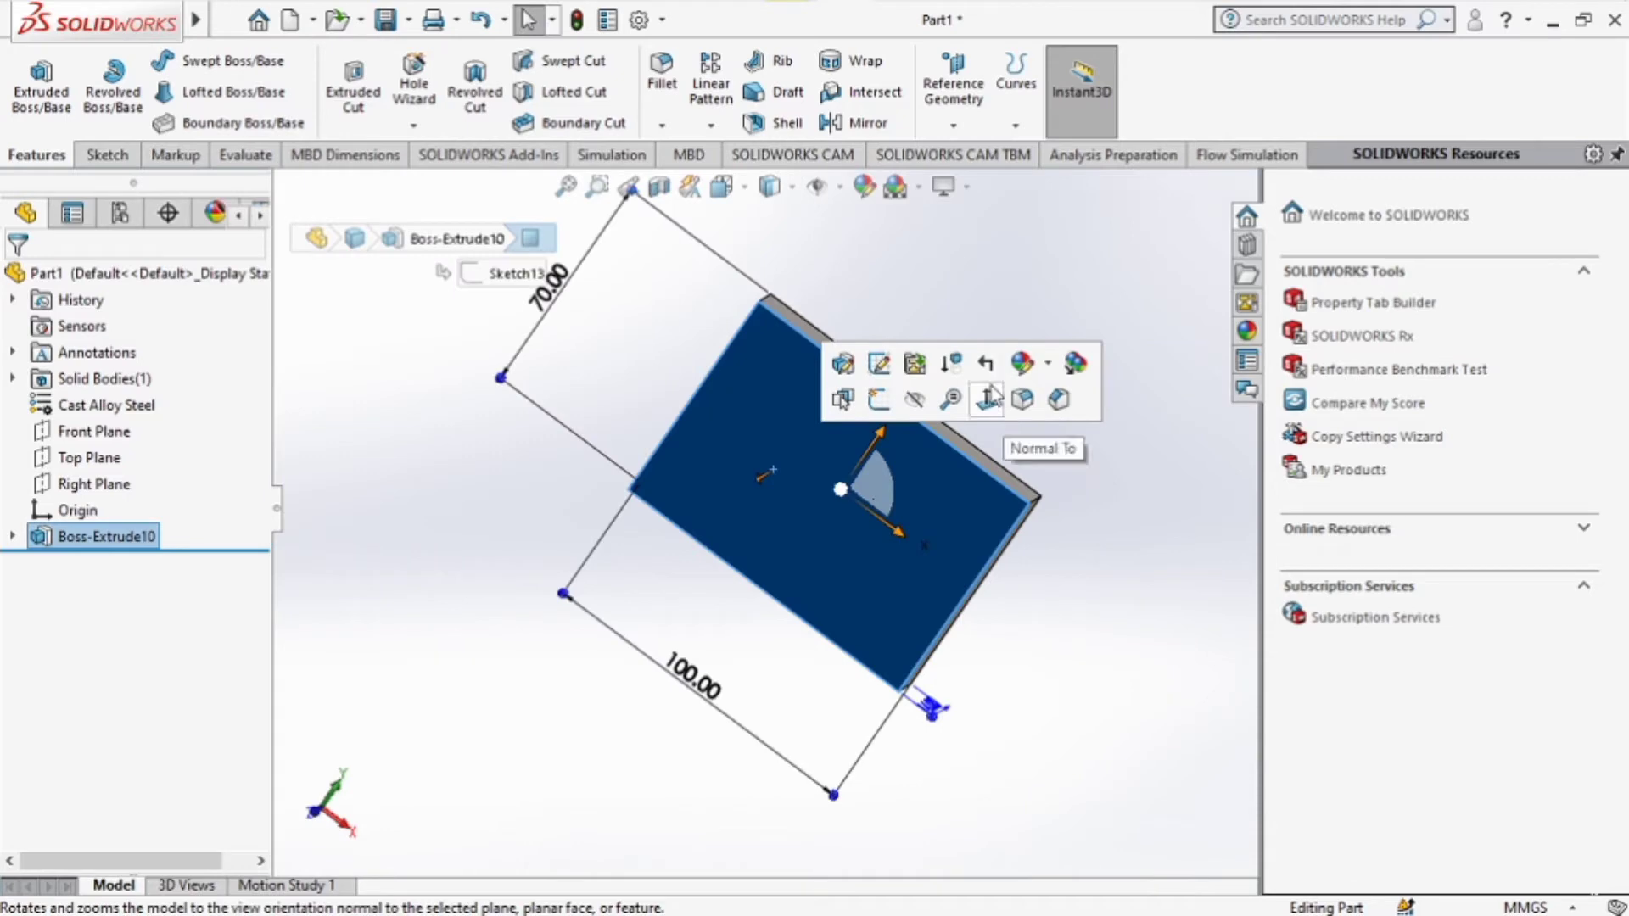
click(969, 409)
click(332, 460)
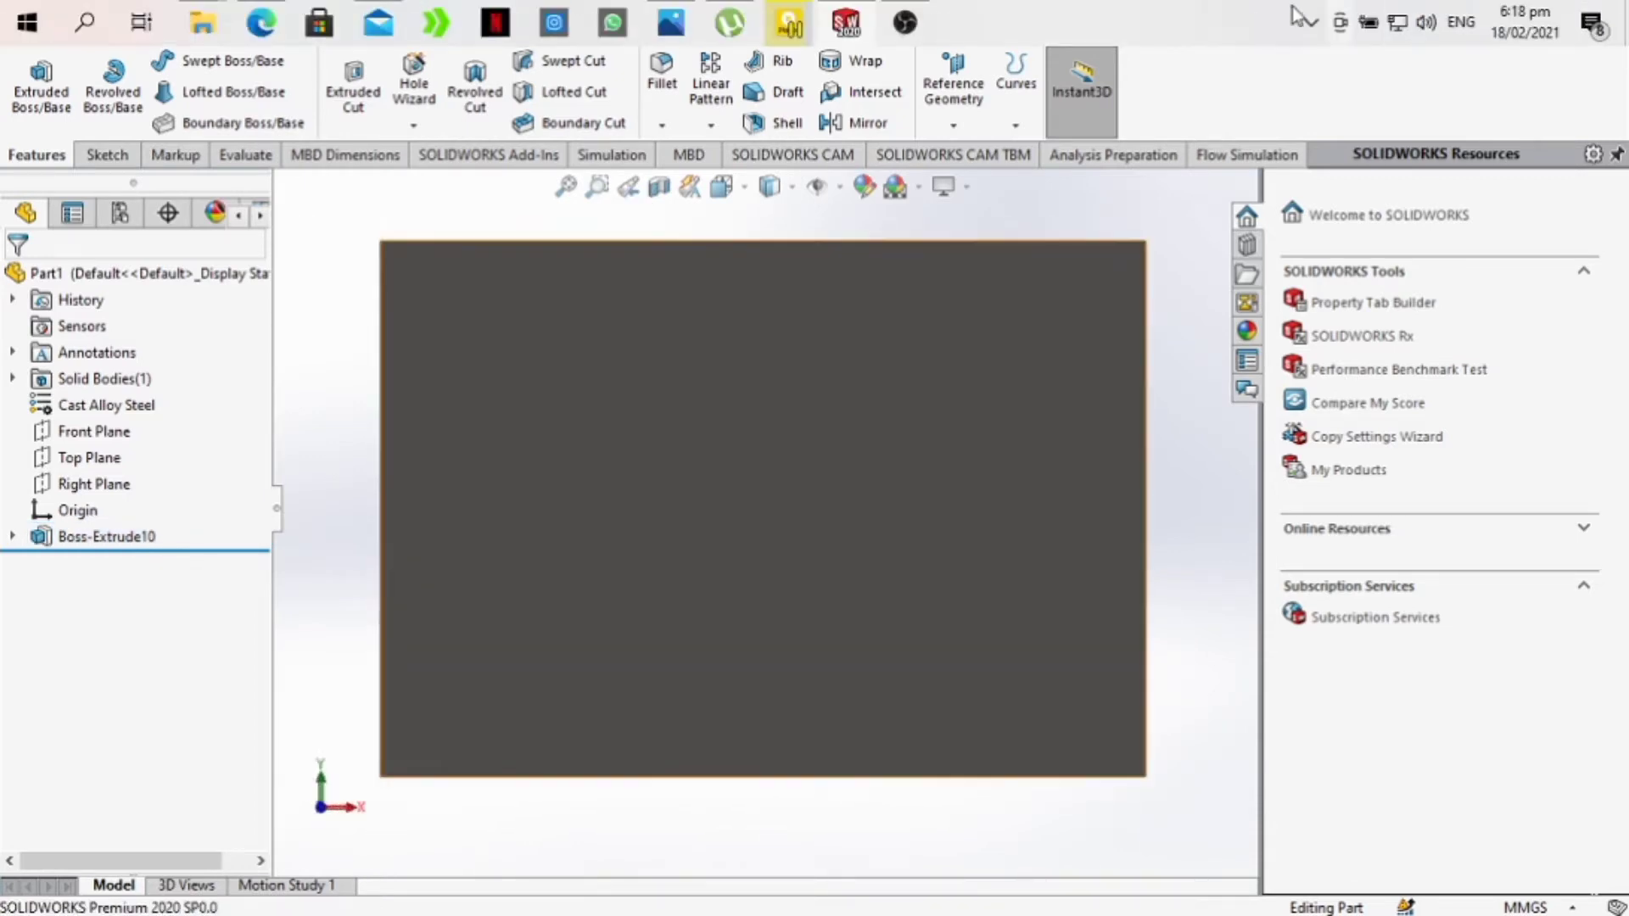
click(668, 18)
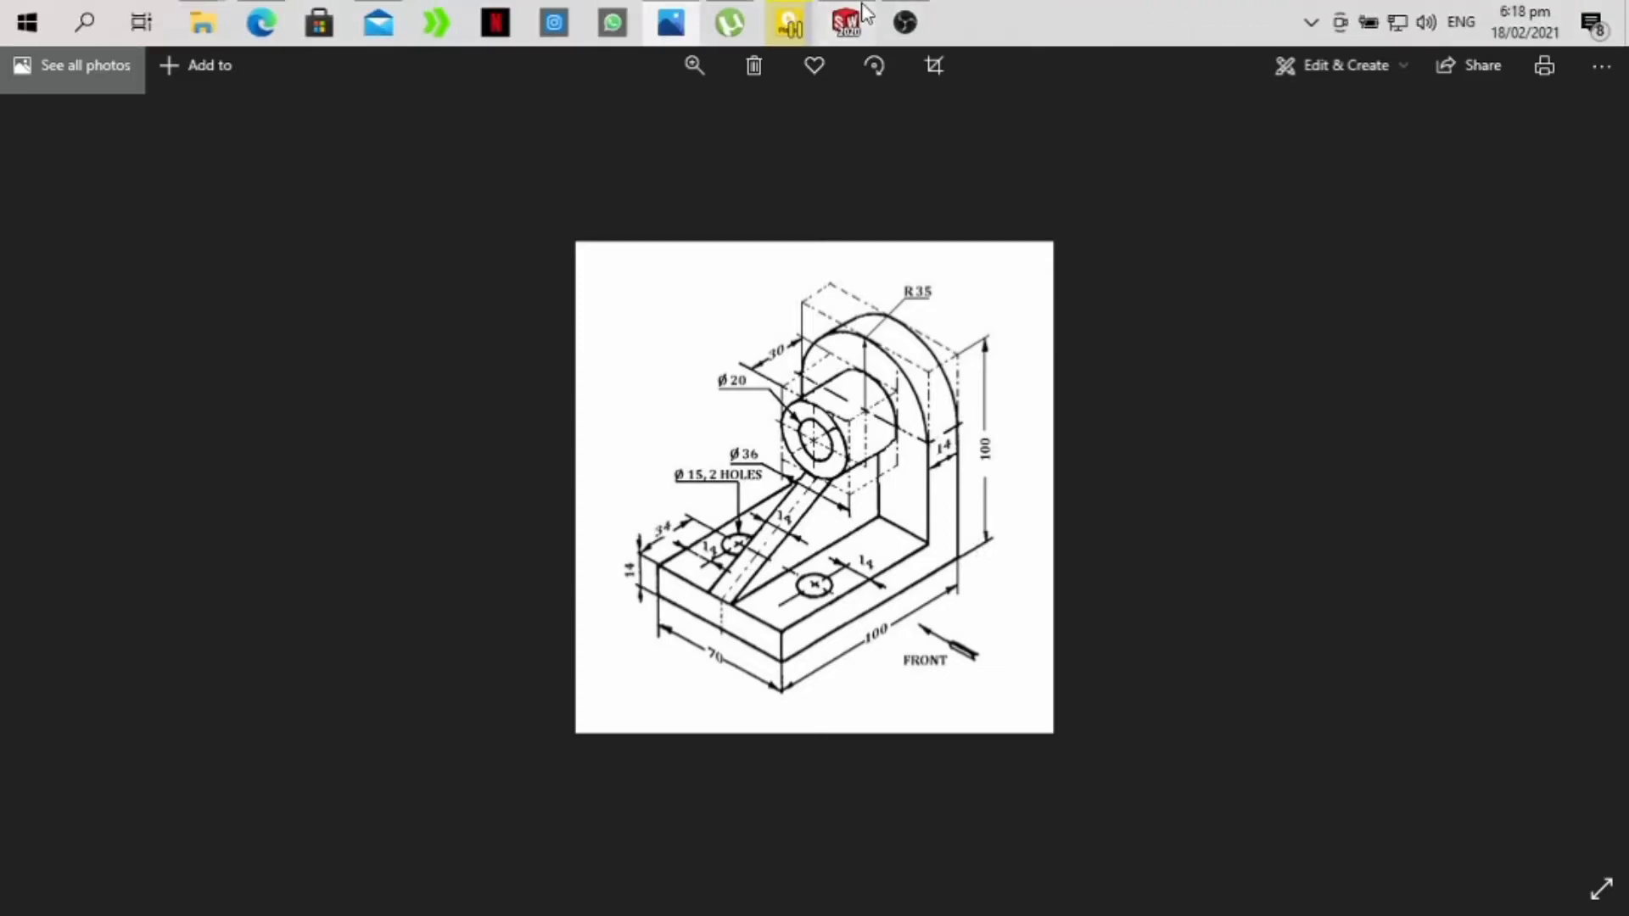
click(846, 12)
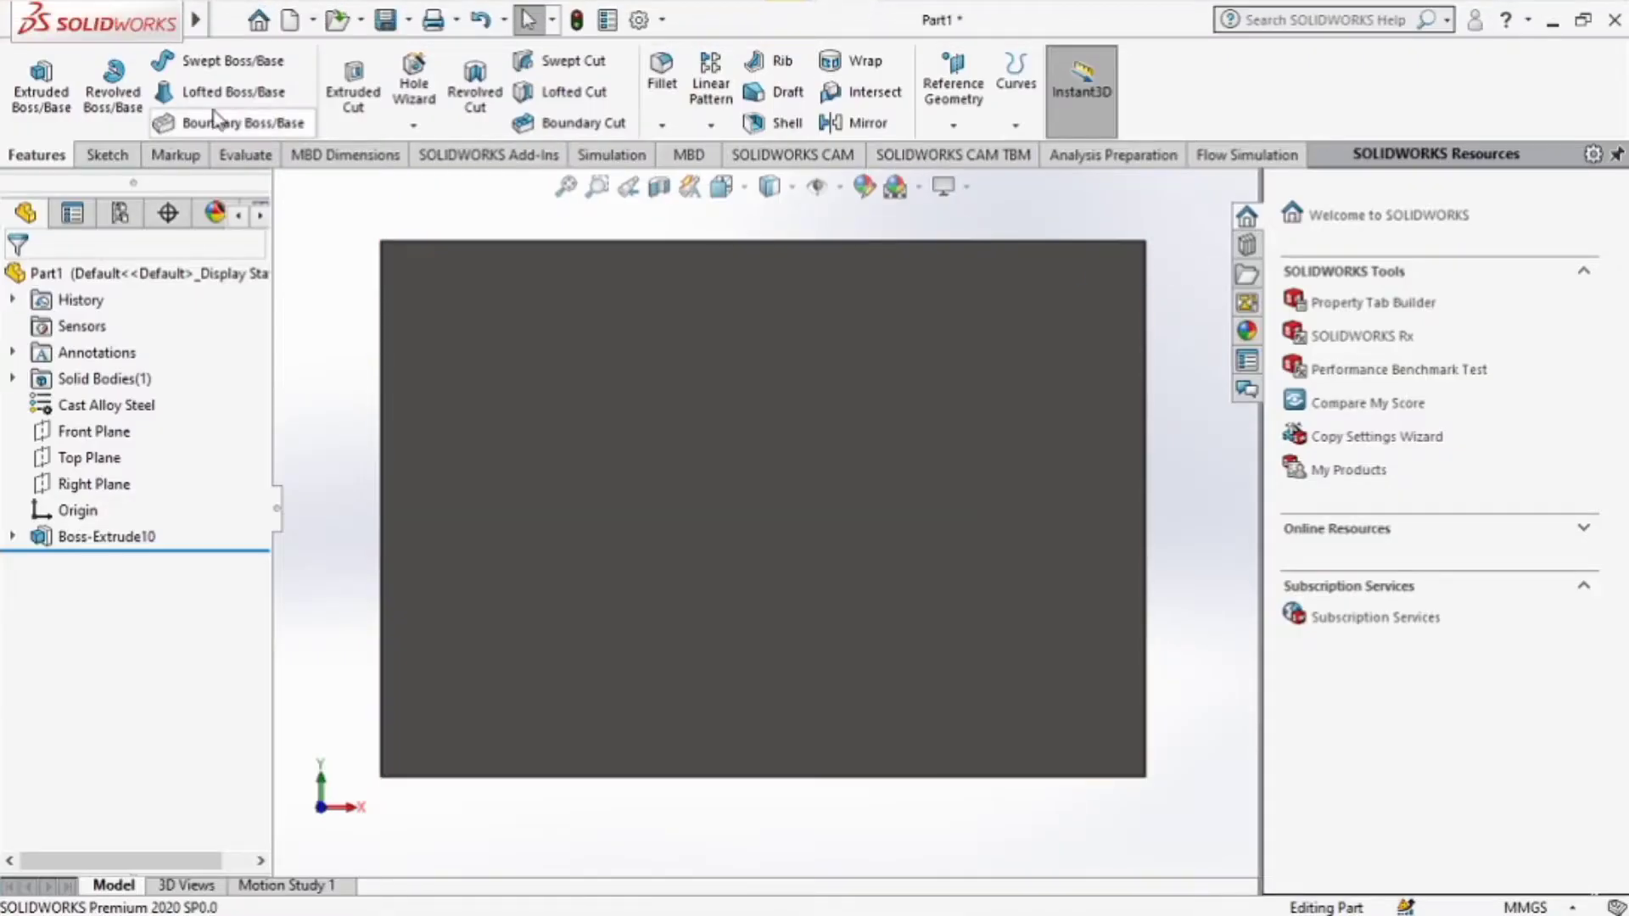
Sketch a closed rectangle of lines about 19 mm wide and full height along the right end of the plate's large front face.
click(100, 155)
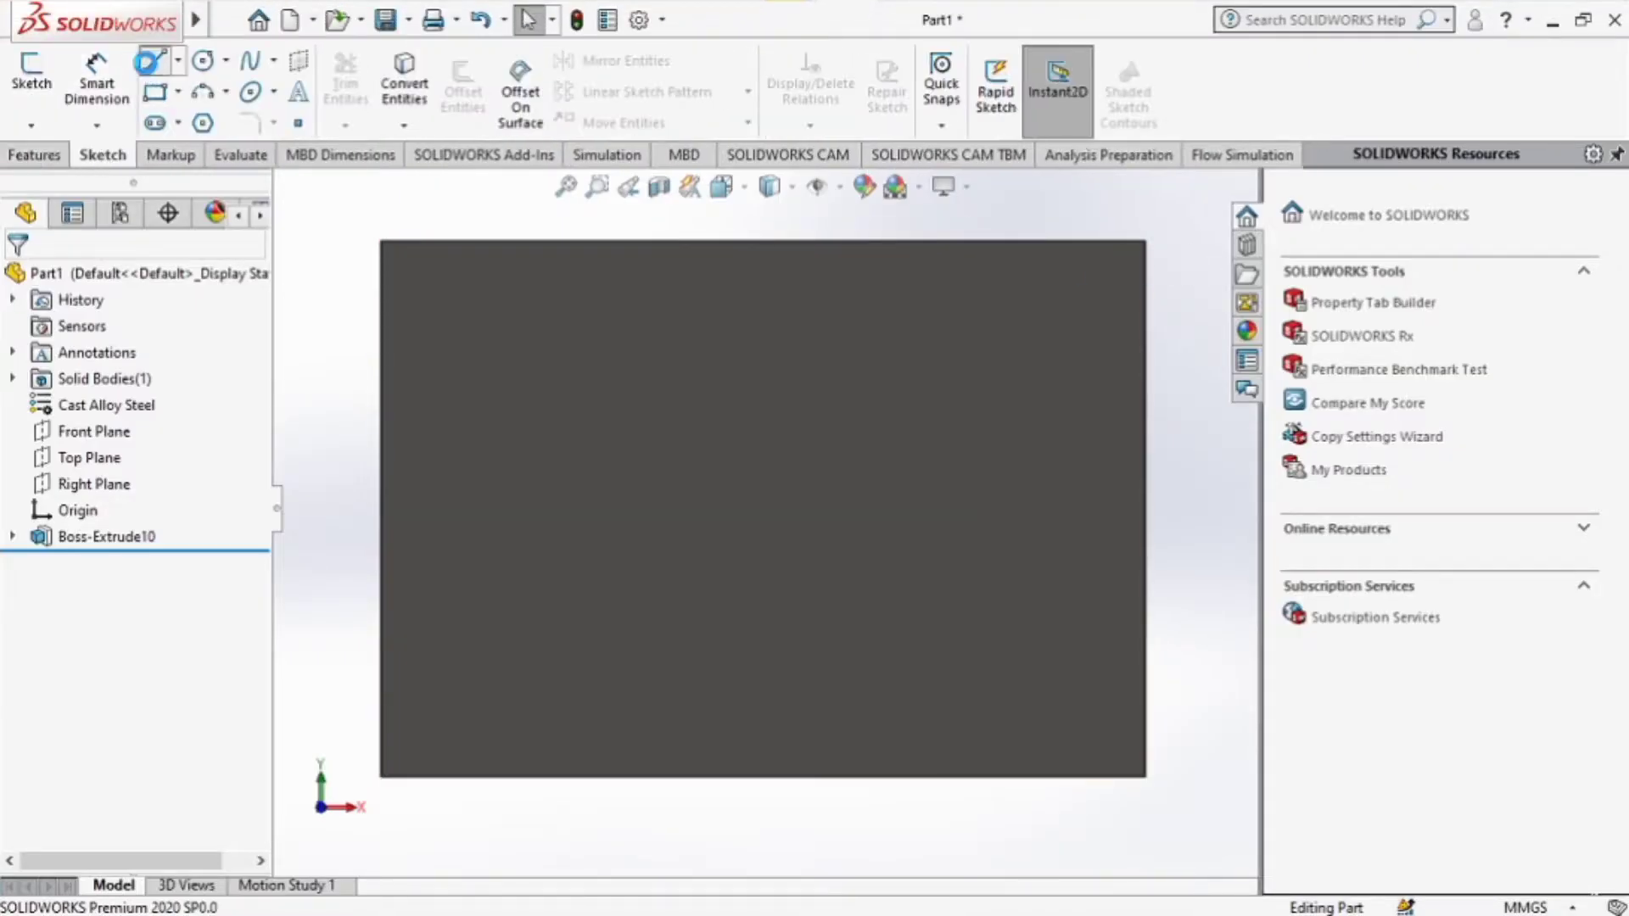
click(31, 74)
click(843, 328)
key(l)
click(1145, 242)
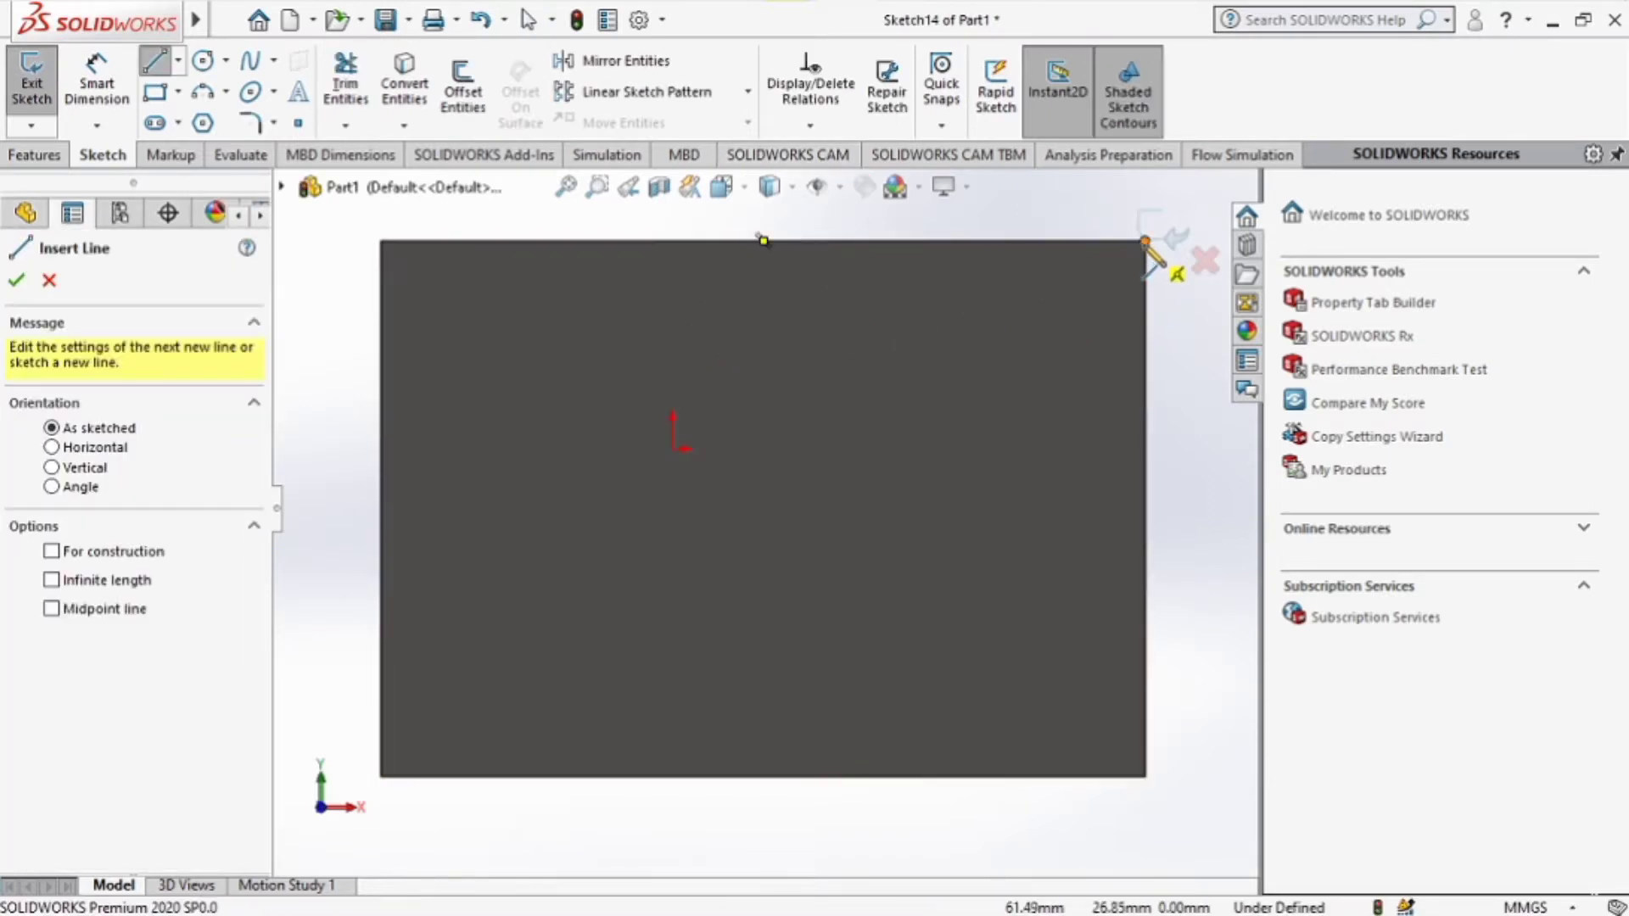
click(1052, 243)
click(1004, 241)
click(1004, 776)
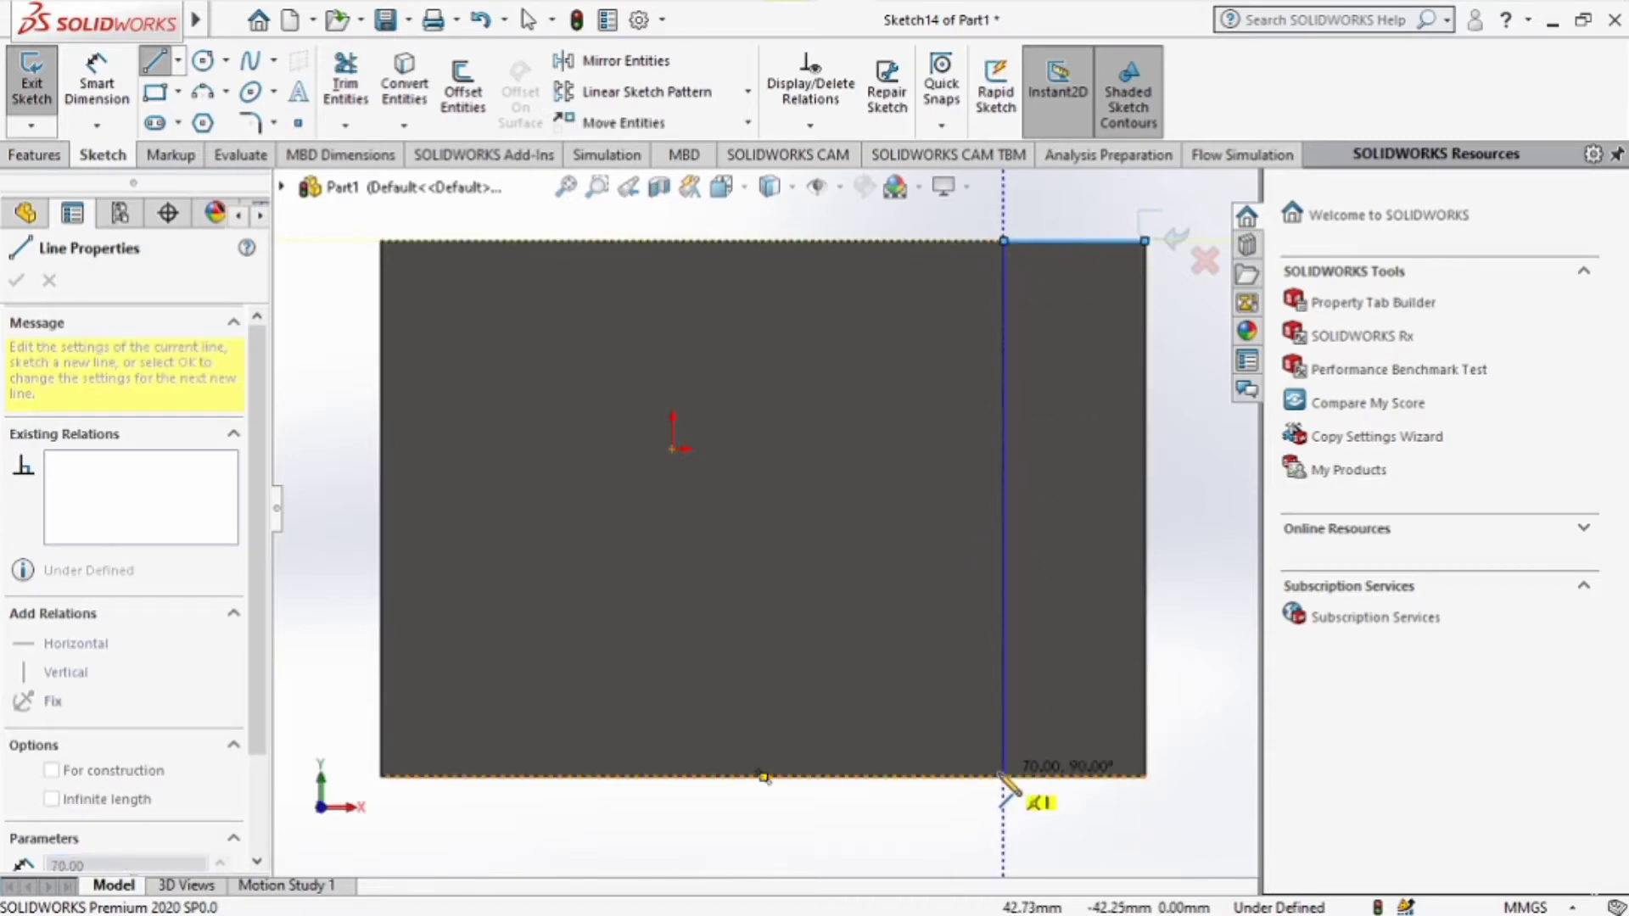
click(1145, 777)
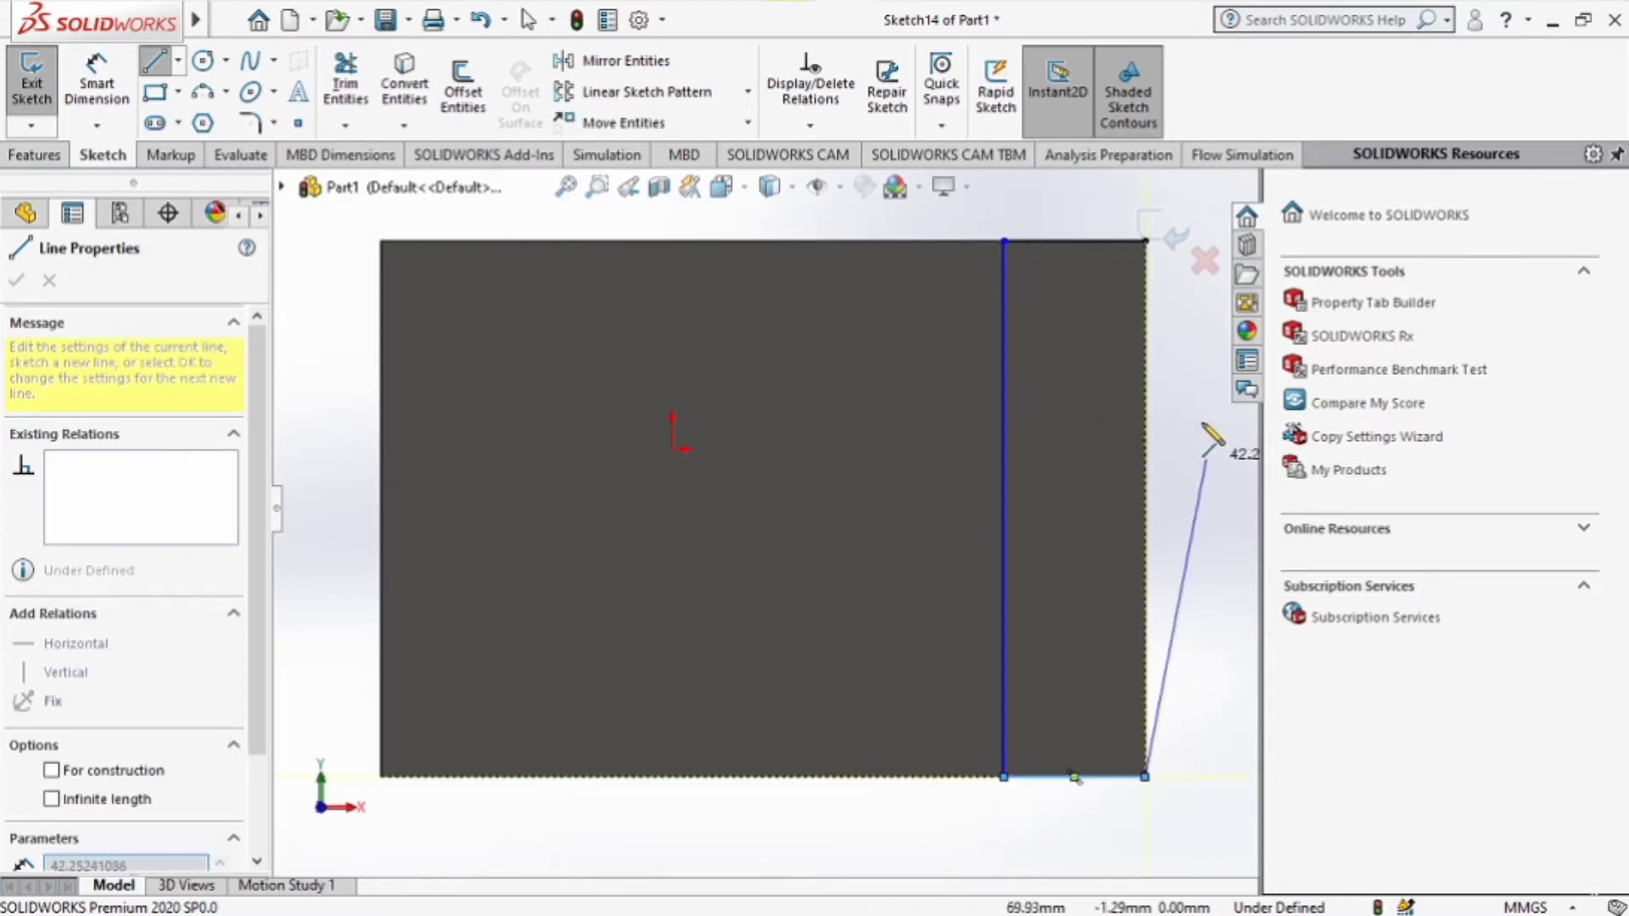
click(1146, 242)
Dimension the width of the strip at the plate's right end to 14 mm.
click(95, 85)
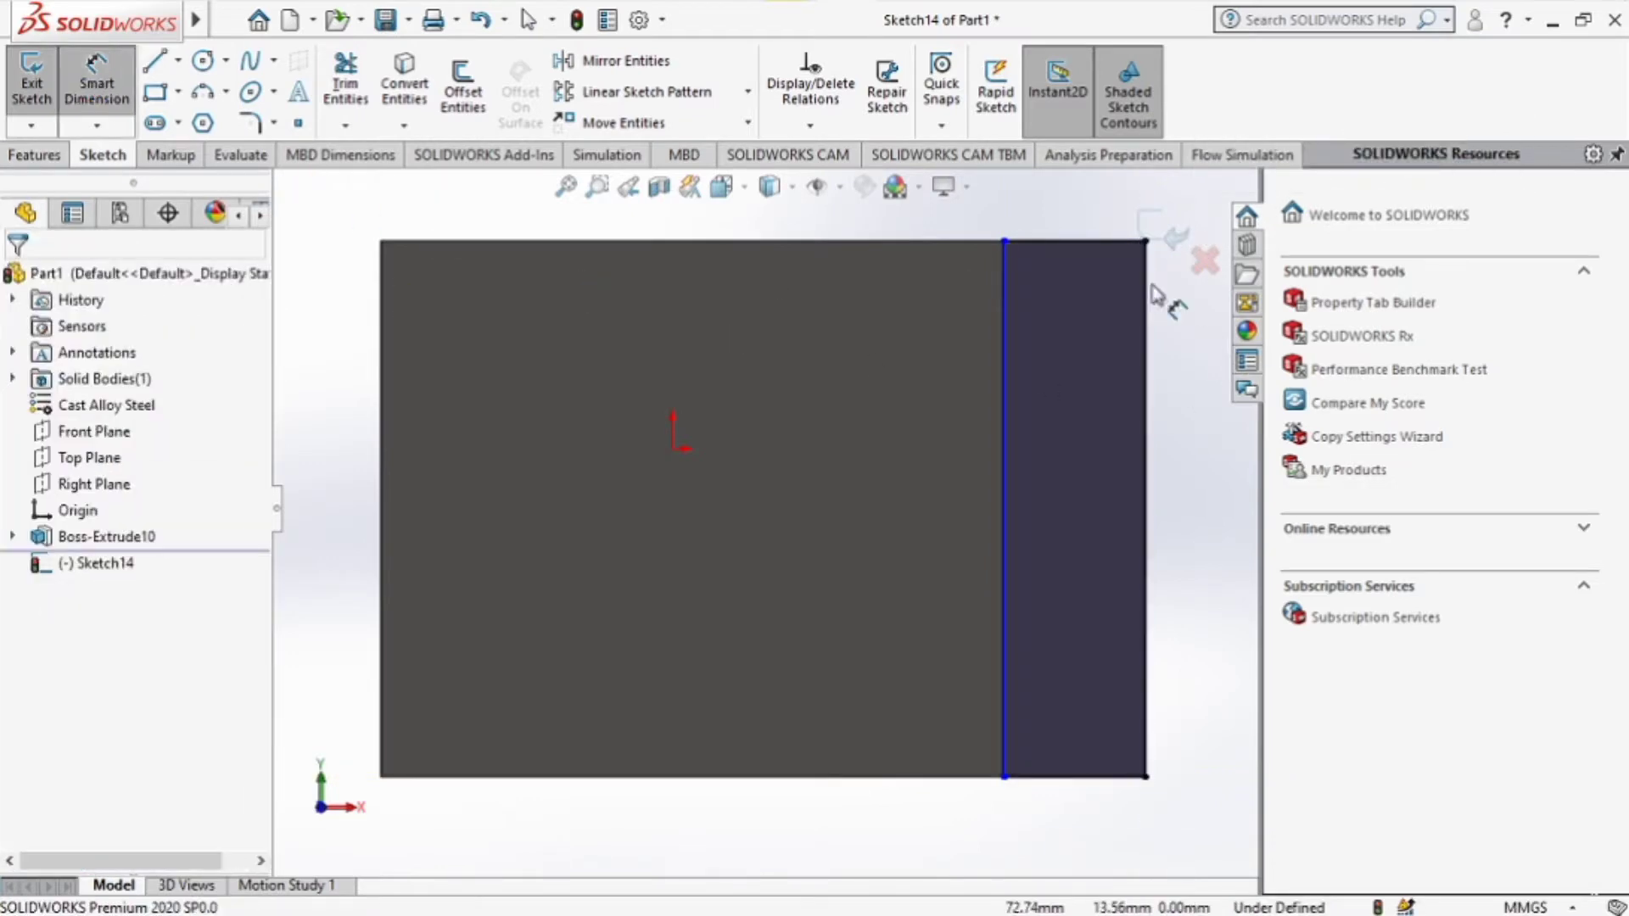
click(1086, 226)
click(1085, 212)
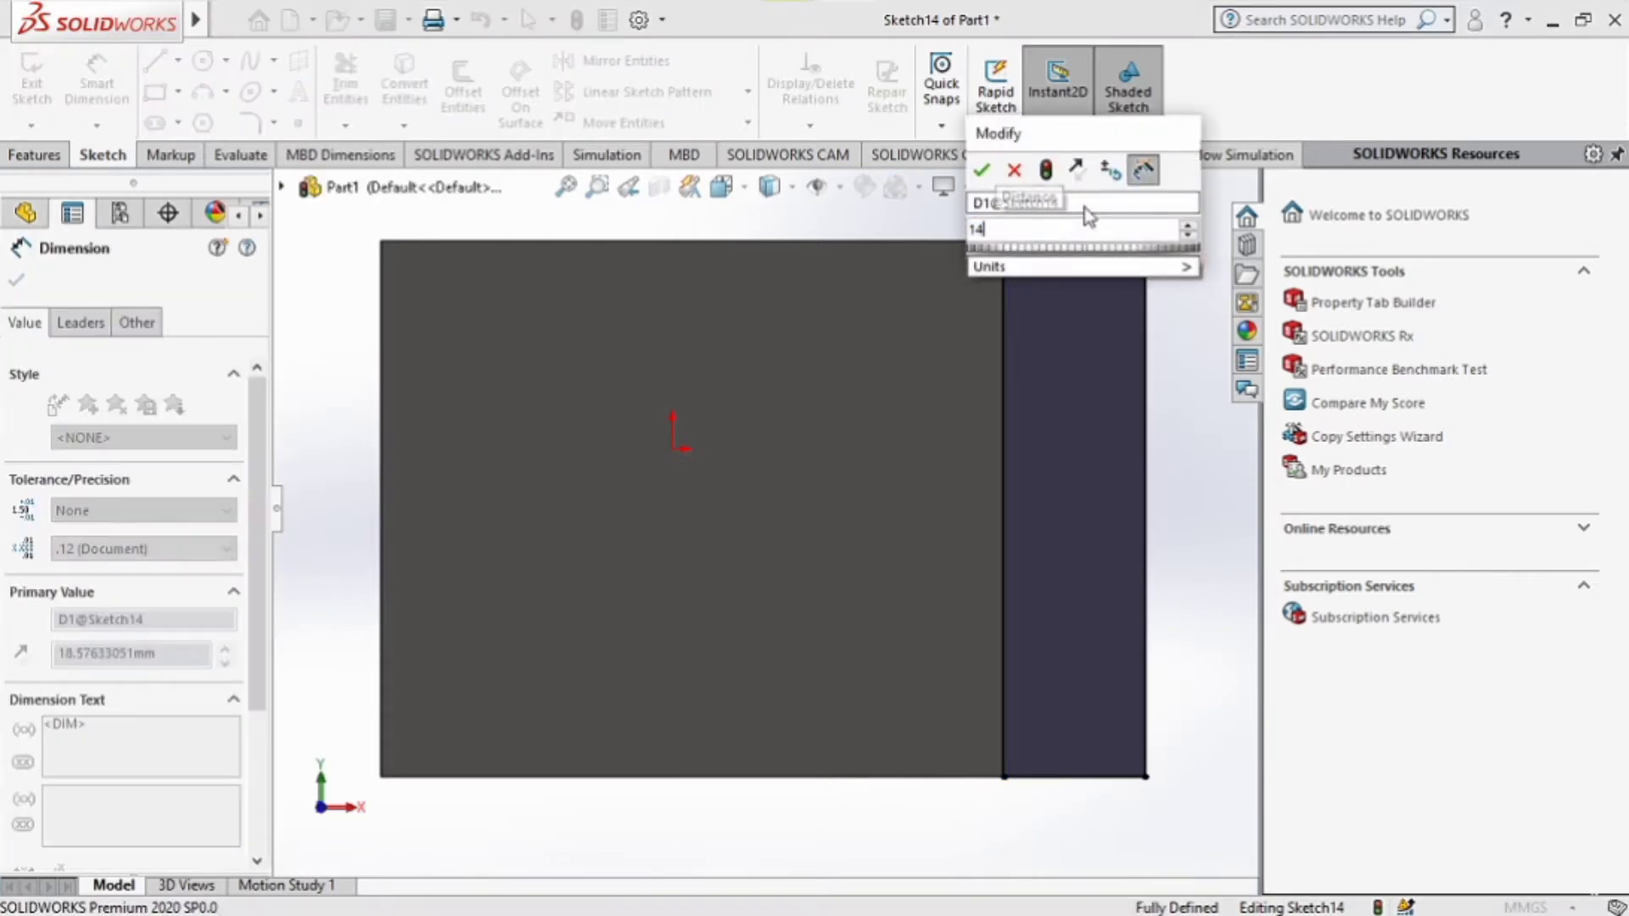
key(Return)
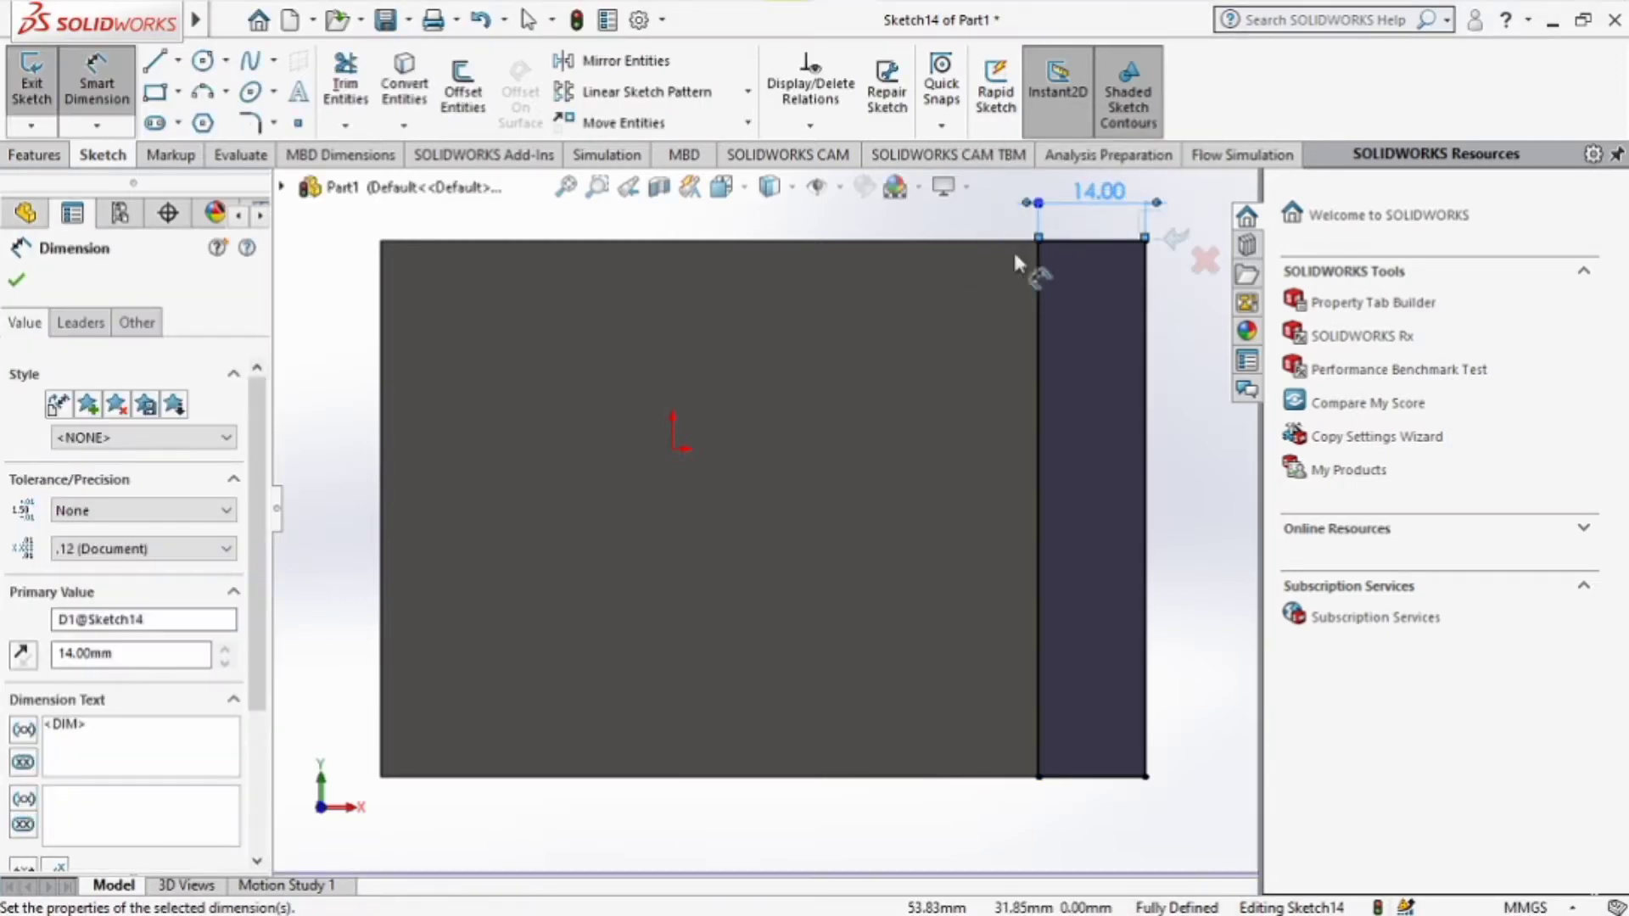
Extrude the strip as a blind boss 65 mm high, checking the upright wall's height in the Photos drawing.
middle_drag(854, 785, 891, 600)
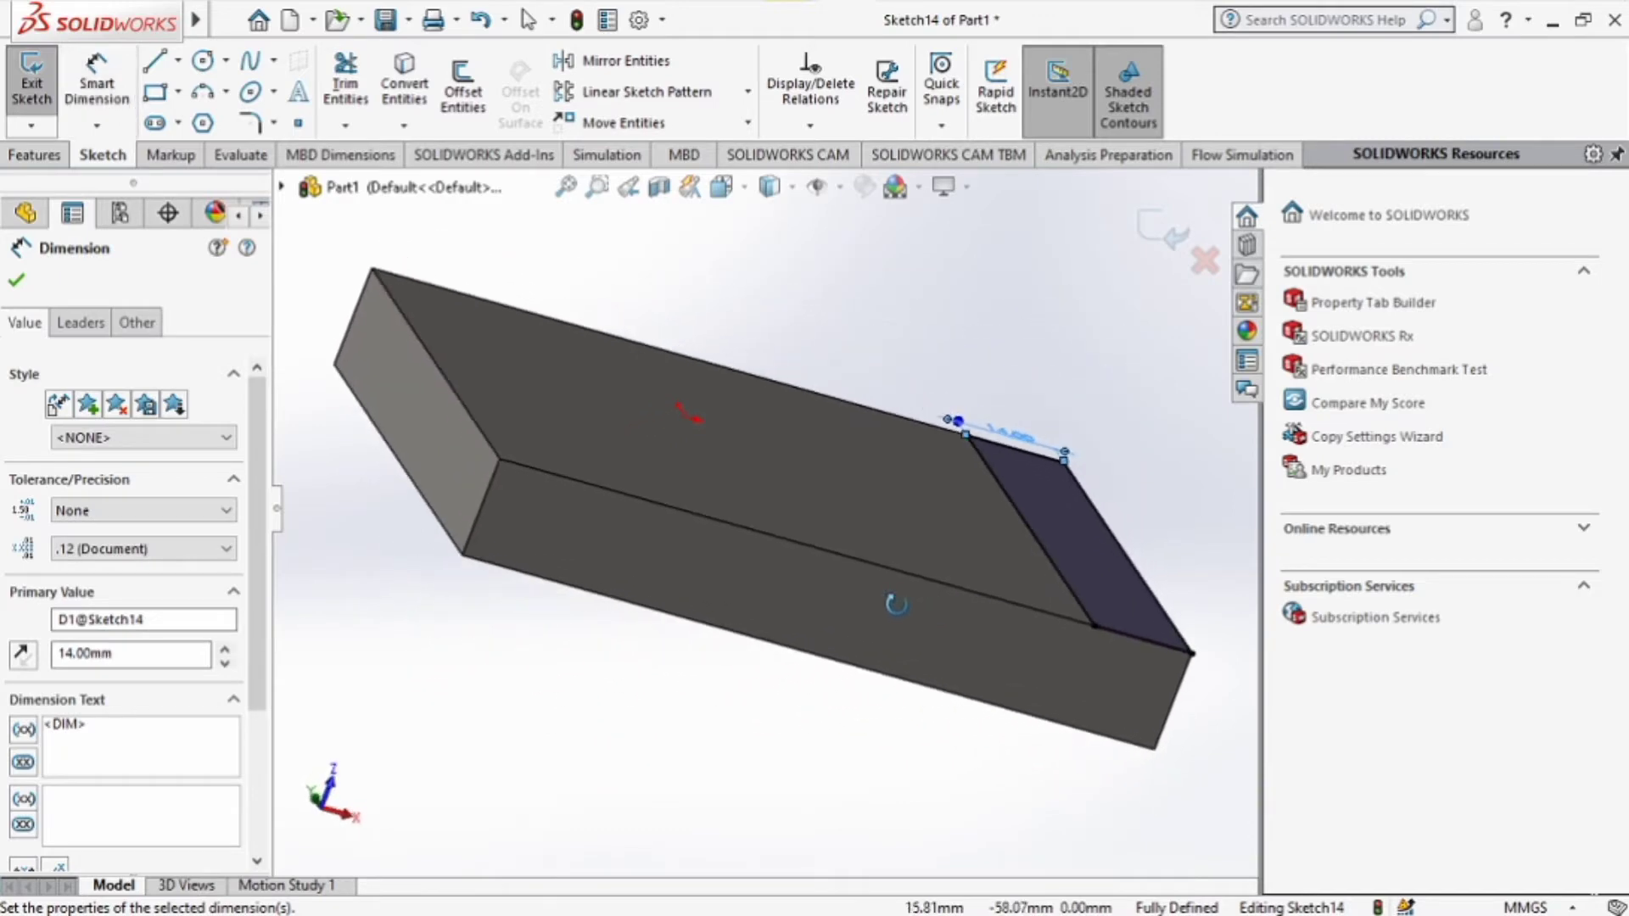
click(32, 155)
click(32, 95)
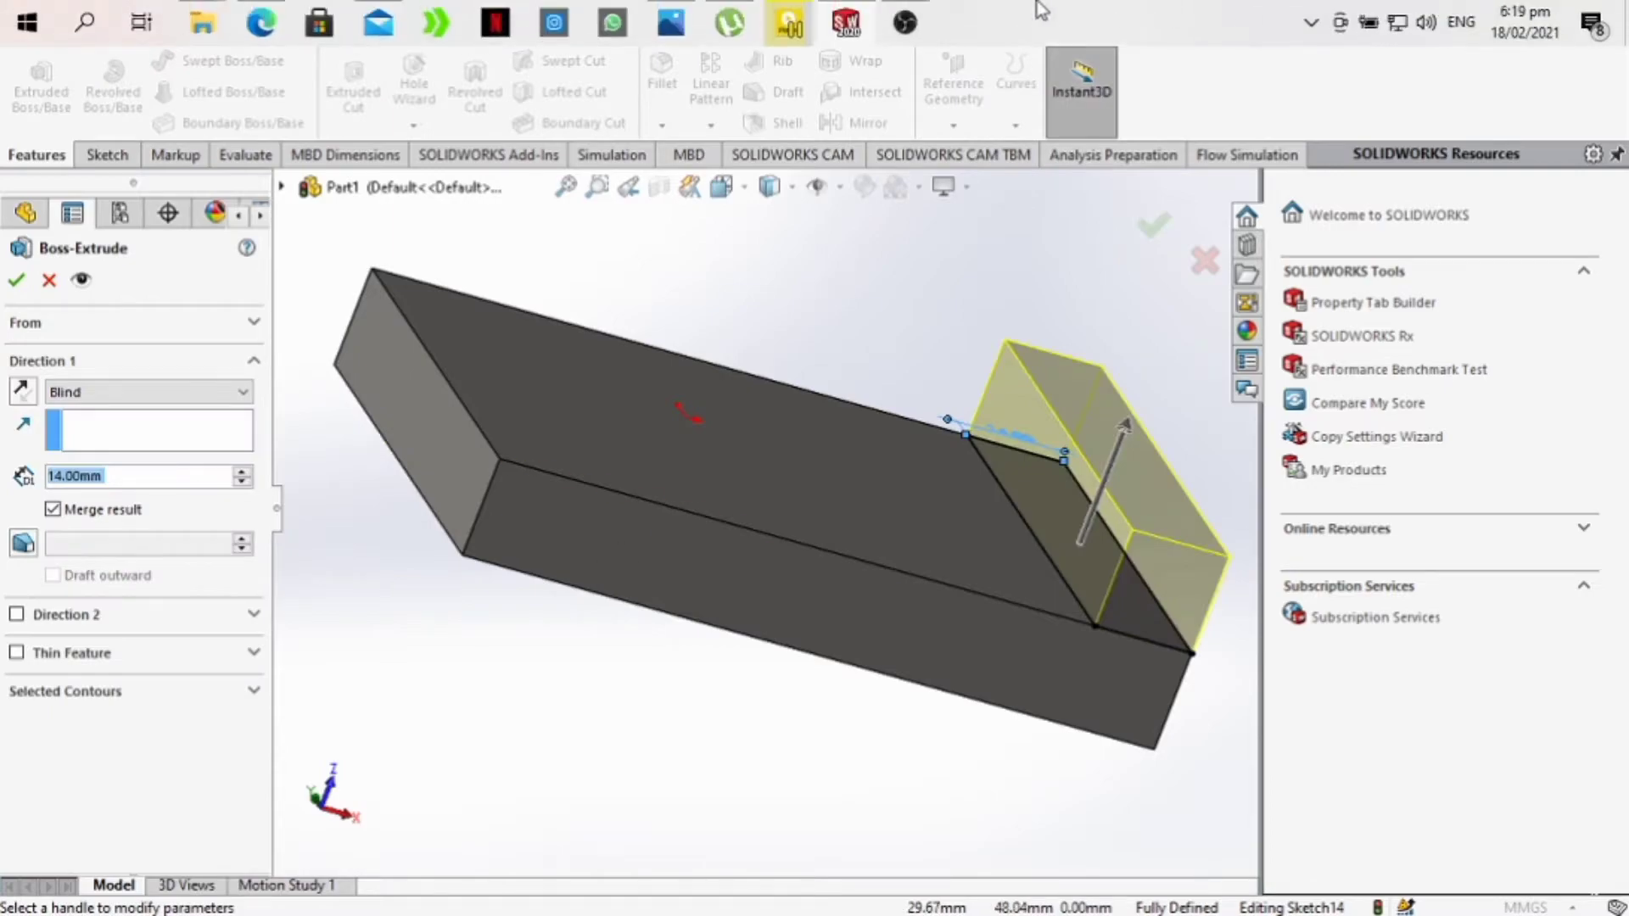
click(679, 19)
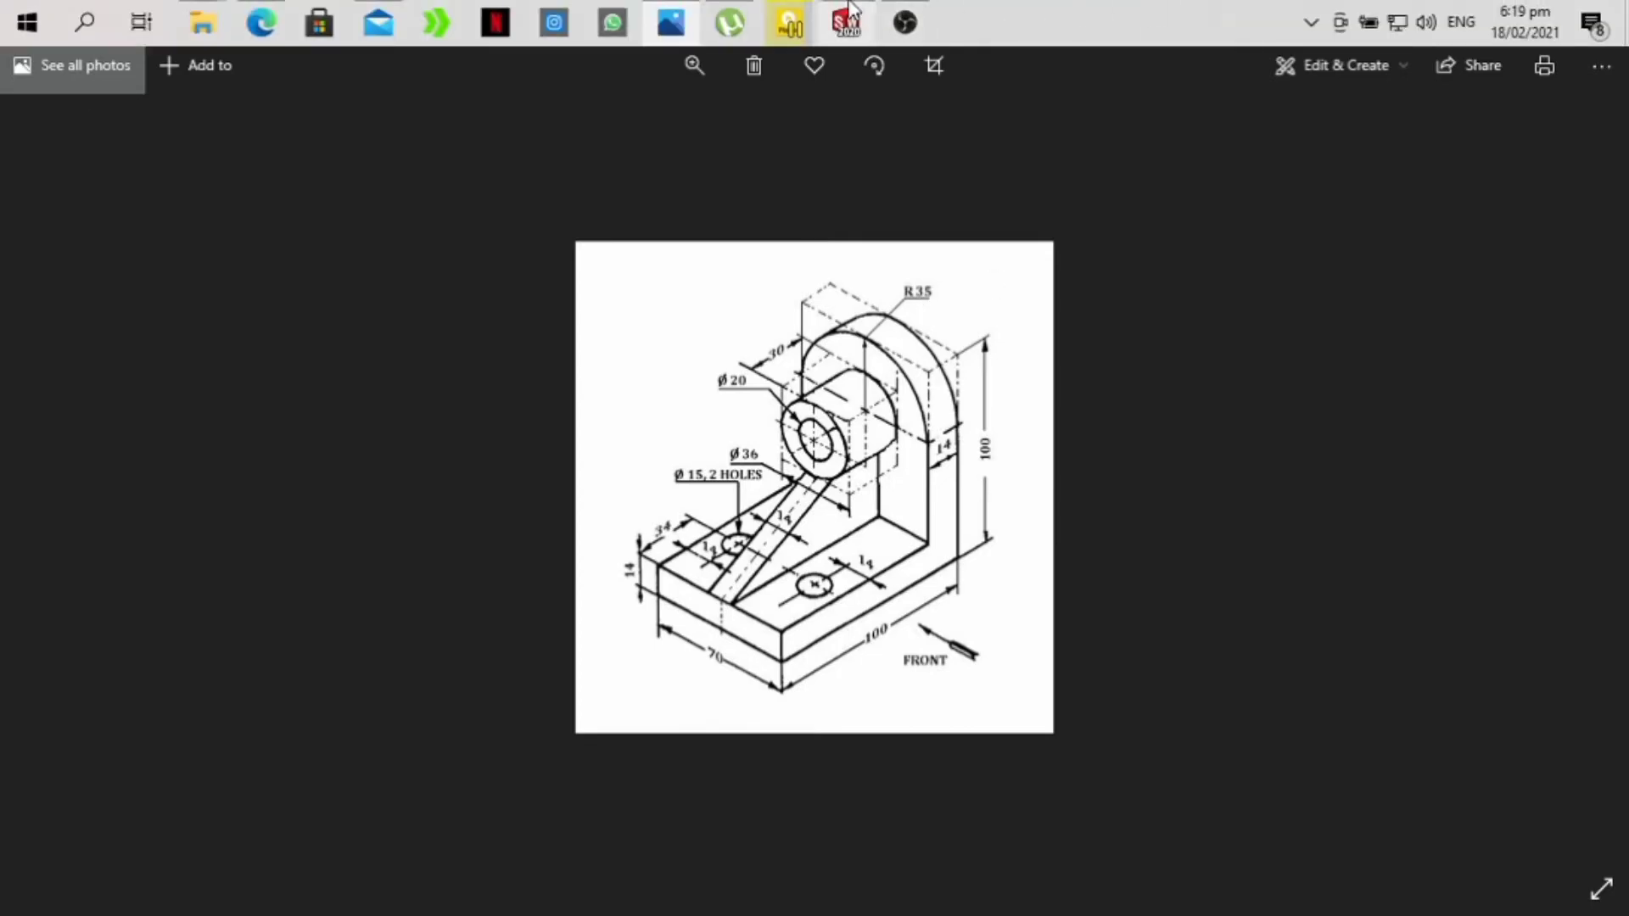
click(845, 23)
click(71, 477)
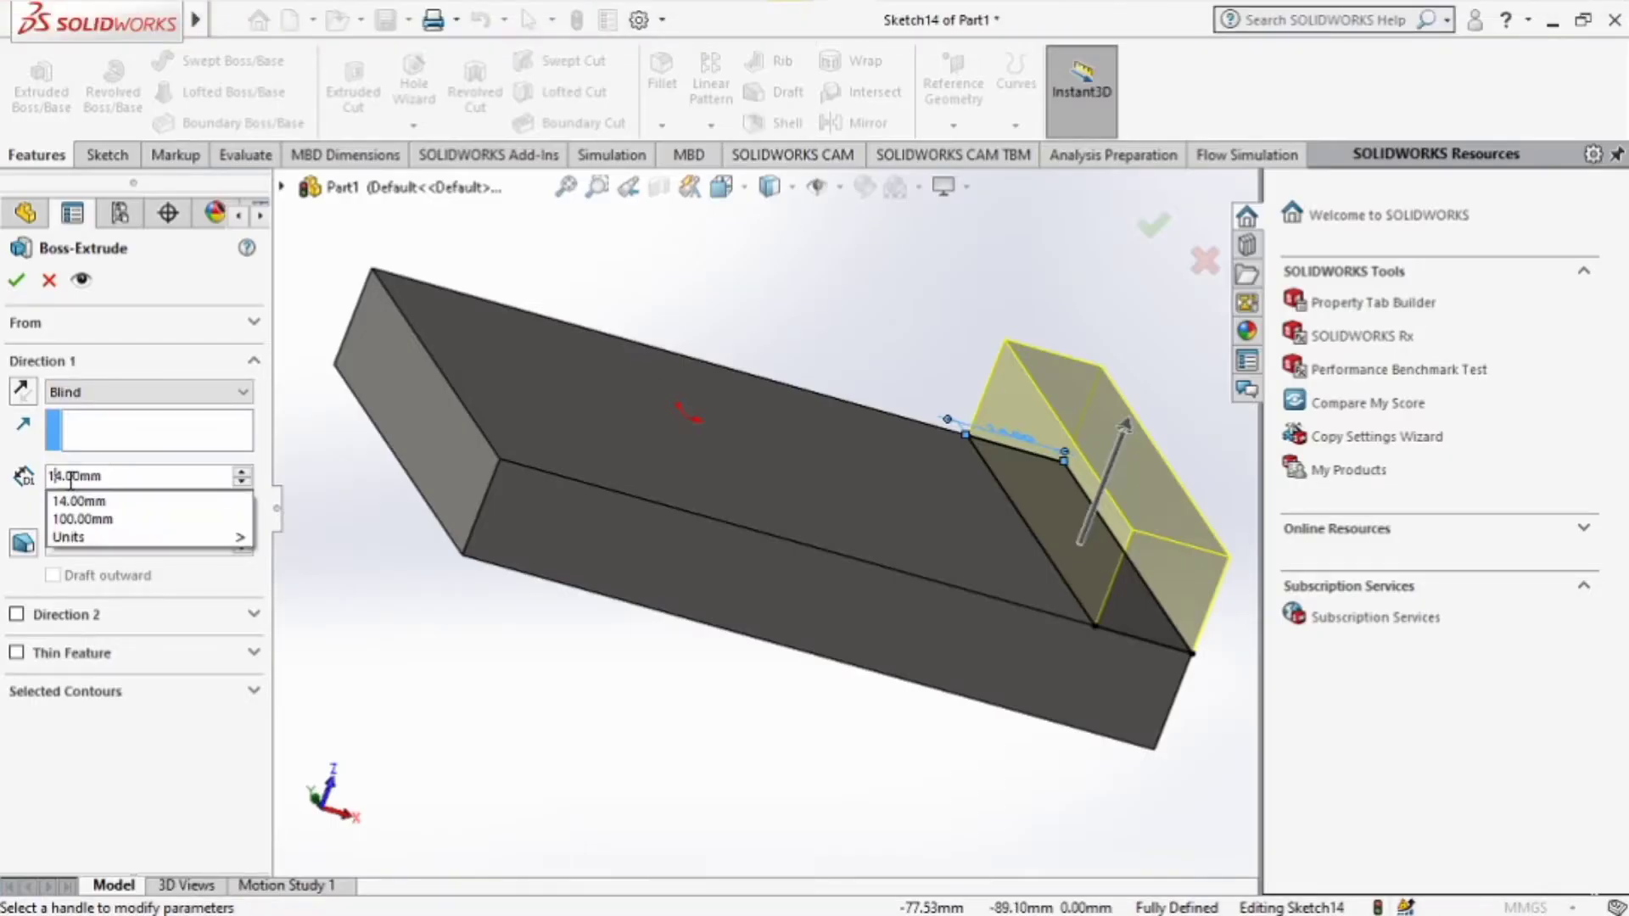
key(BackSpace)
key(BackSpace)
text(65)
key(Return)
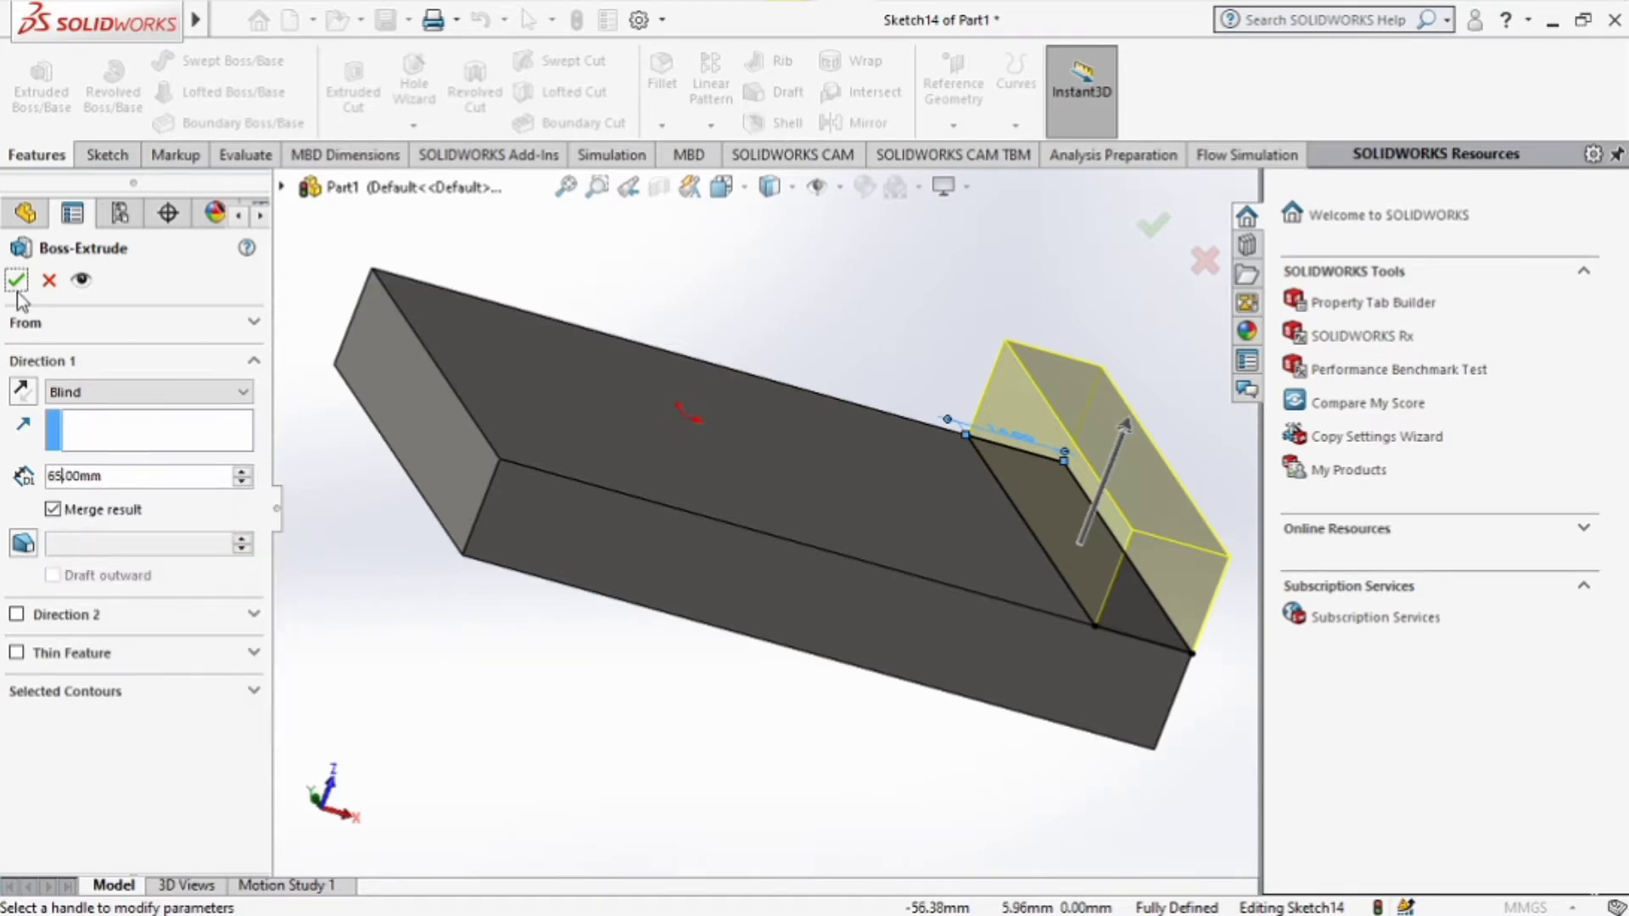
scroll(741, 527, up, 4)
middle_drag(736, 399, 709, 331)
click(17, 280)
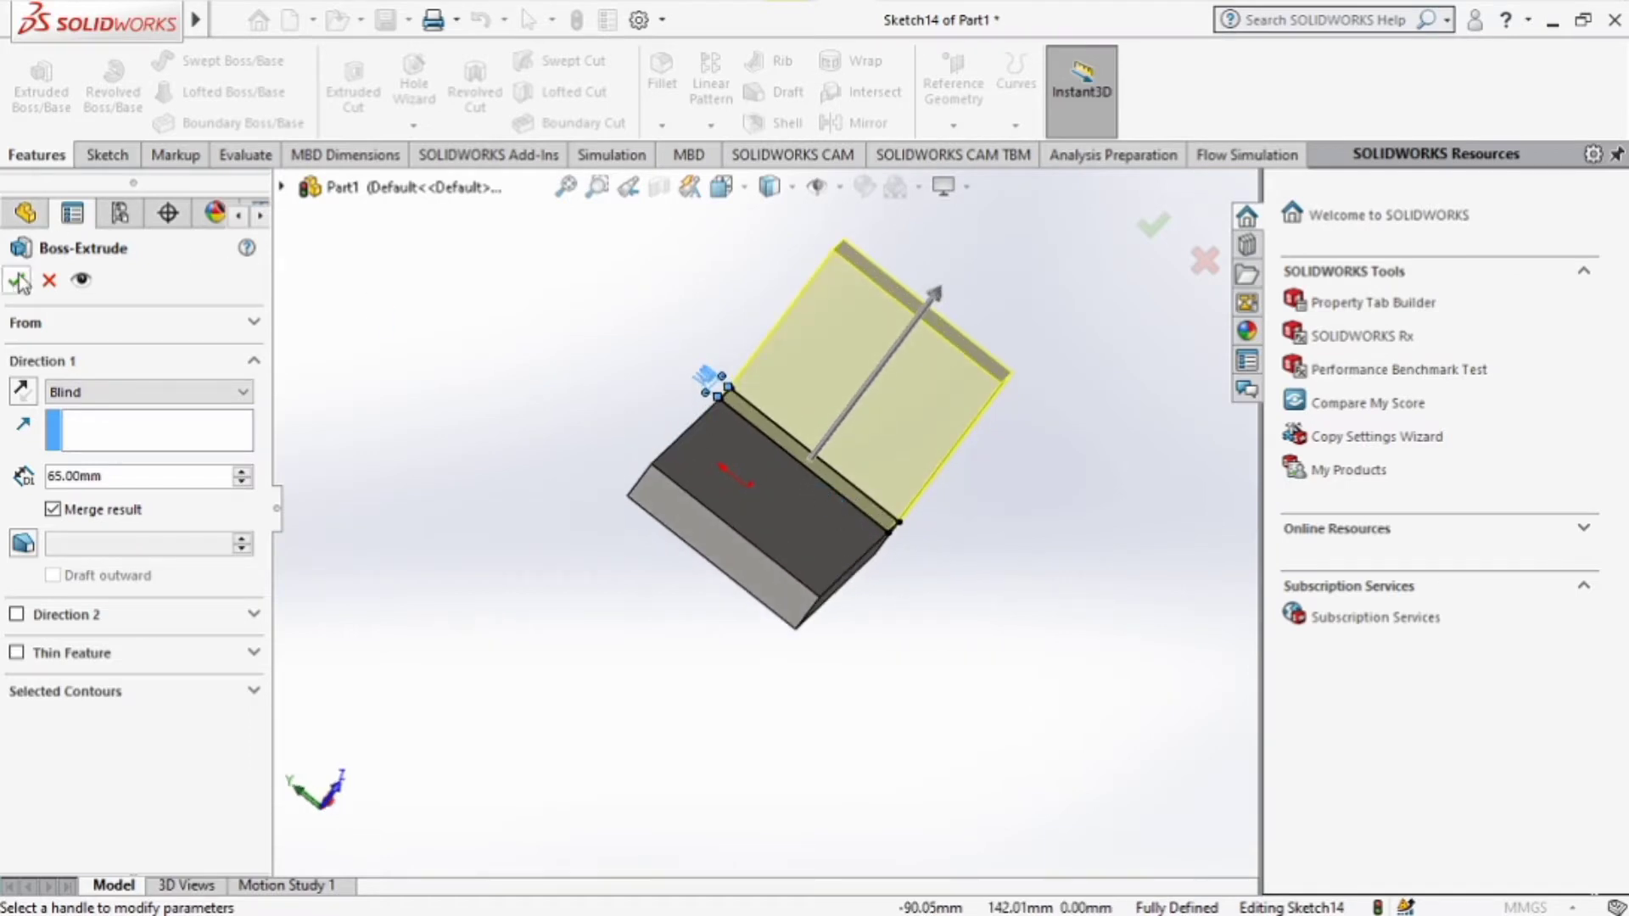
View the base face straight on and sketch a vertical construction line about 79 mm long downward from the midpoint of its upper edge.
click(683, 365)
middle_drag(679, 363, 651, 409)
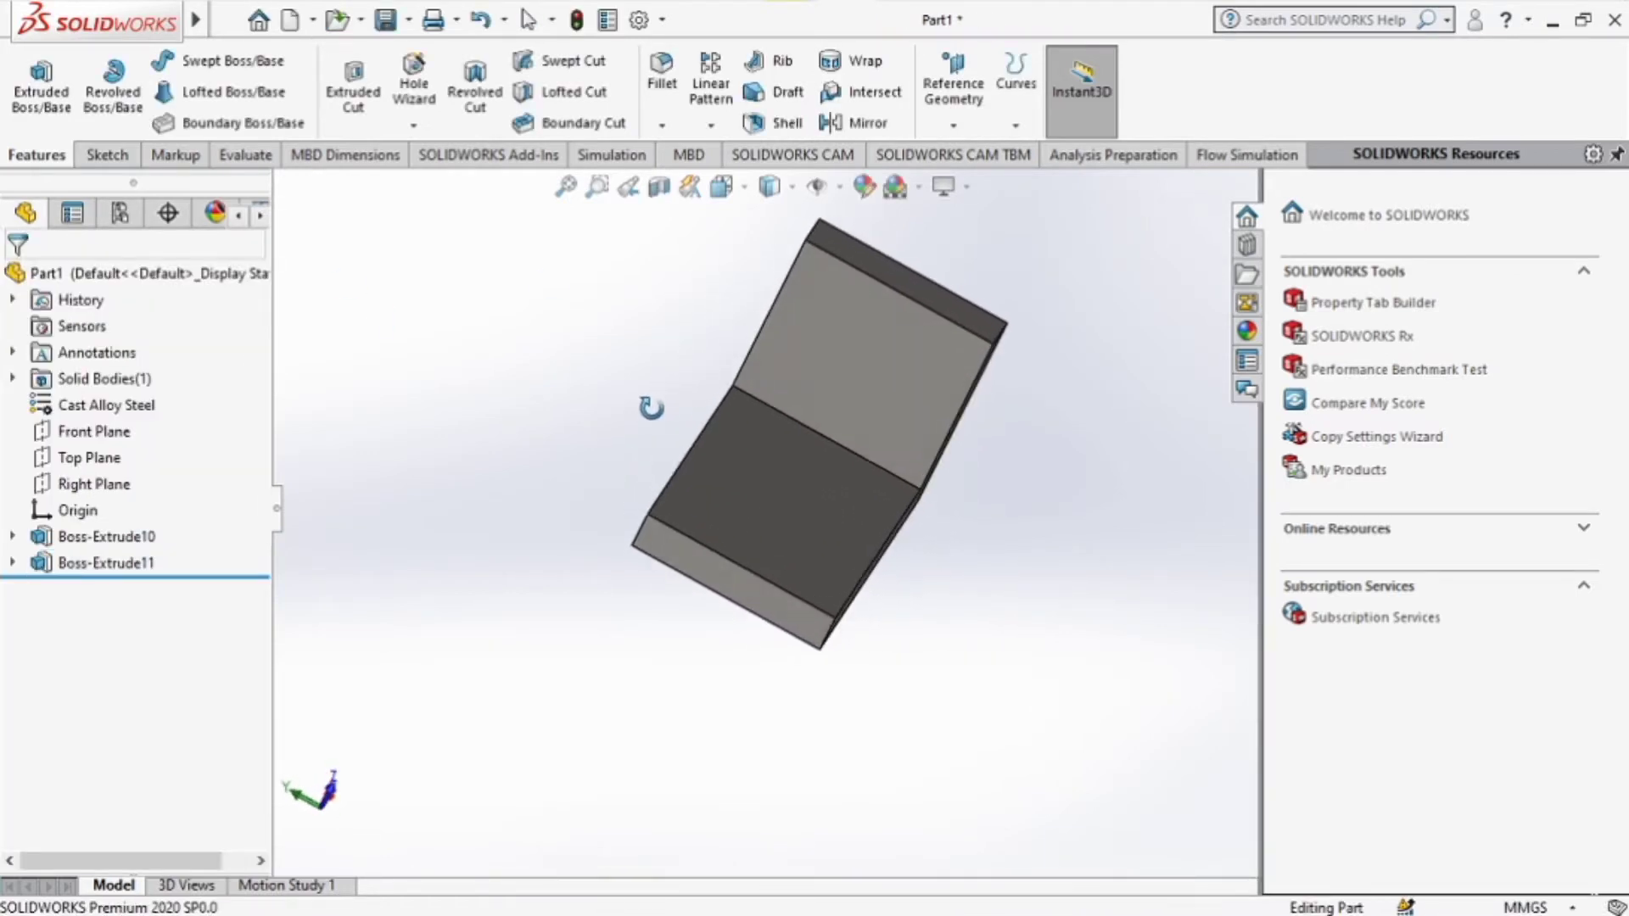
click(772, 494)
click(980, 429)
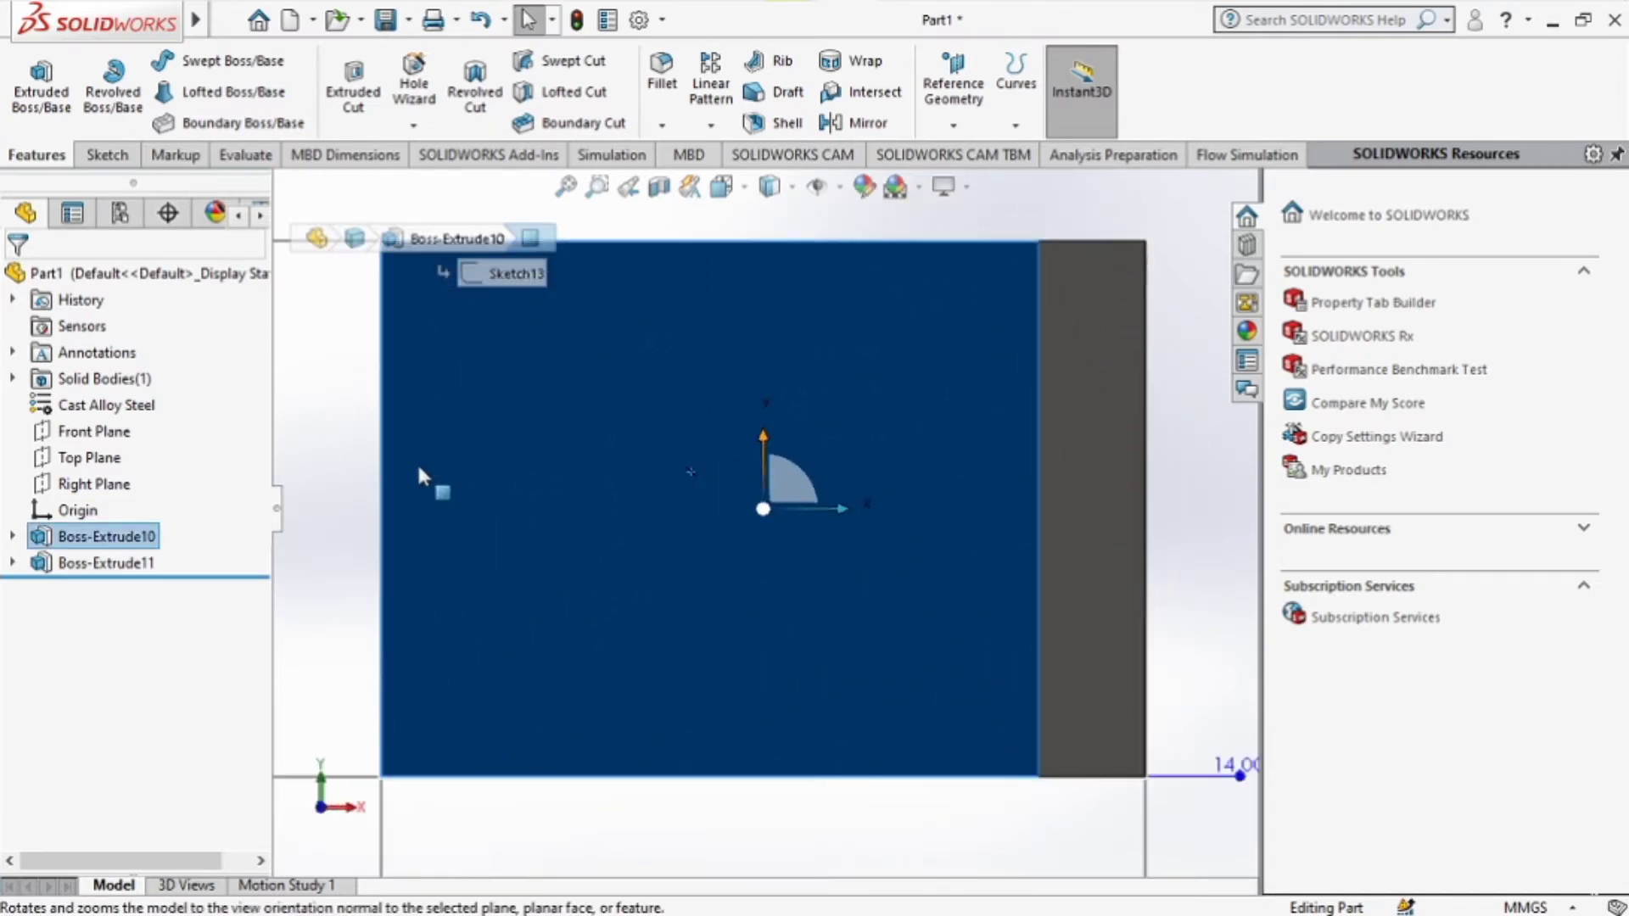
click(327, 428)
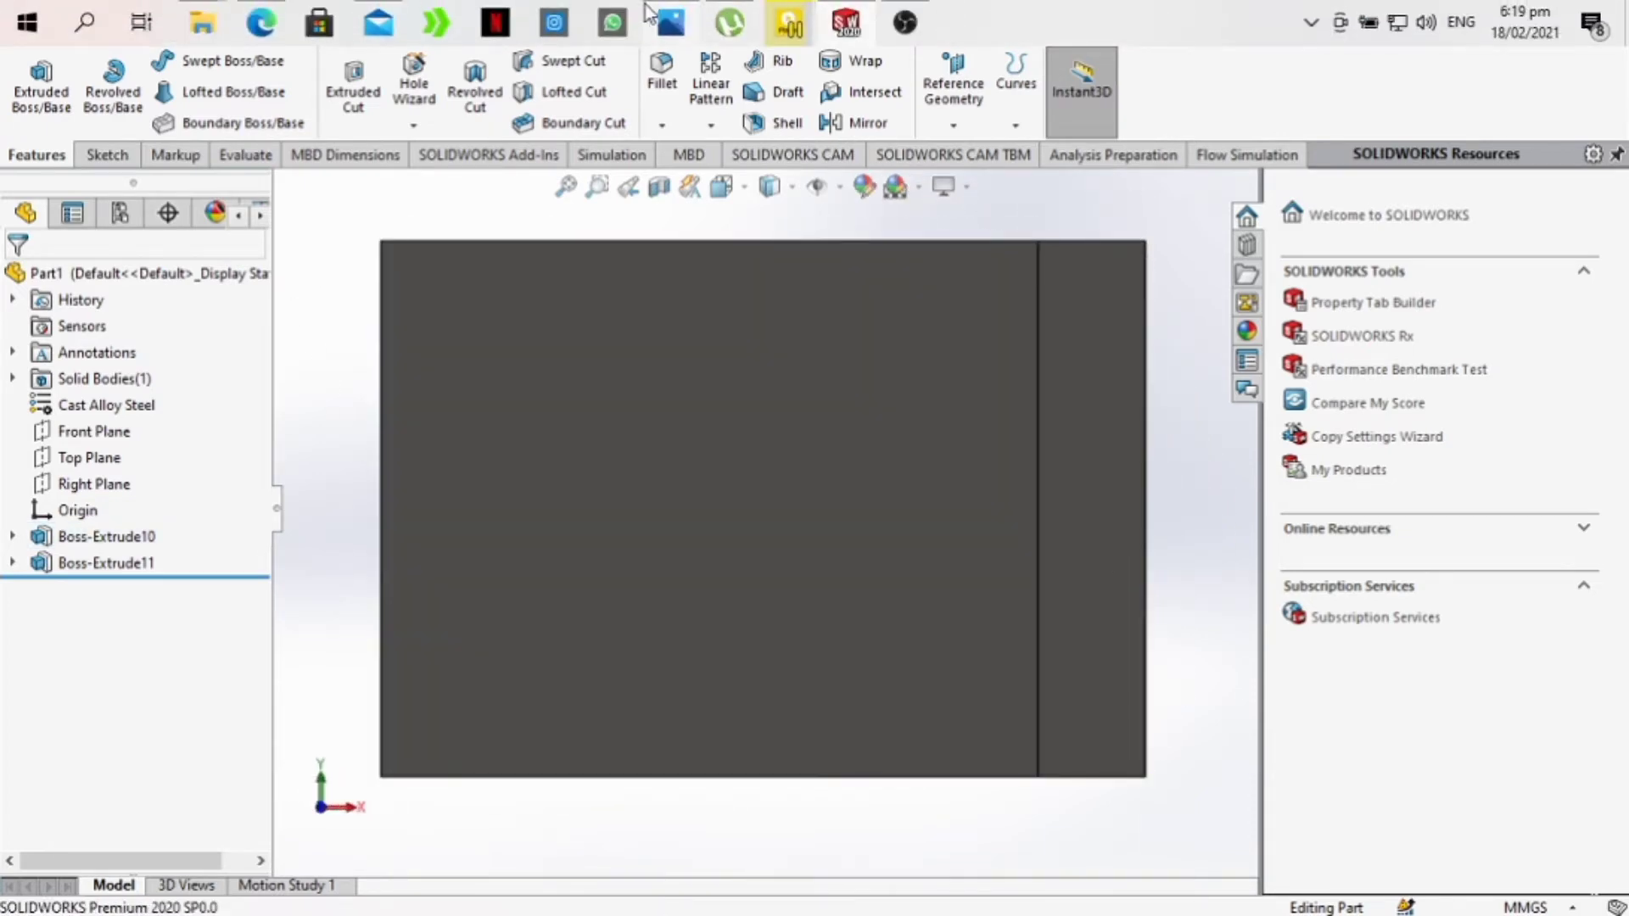
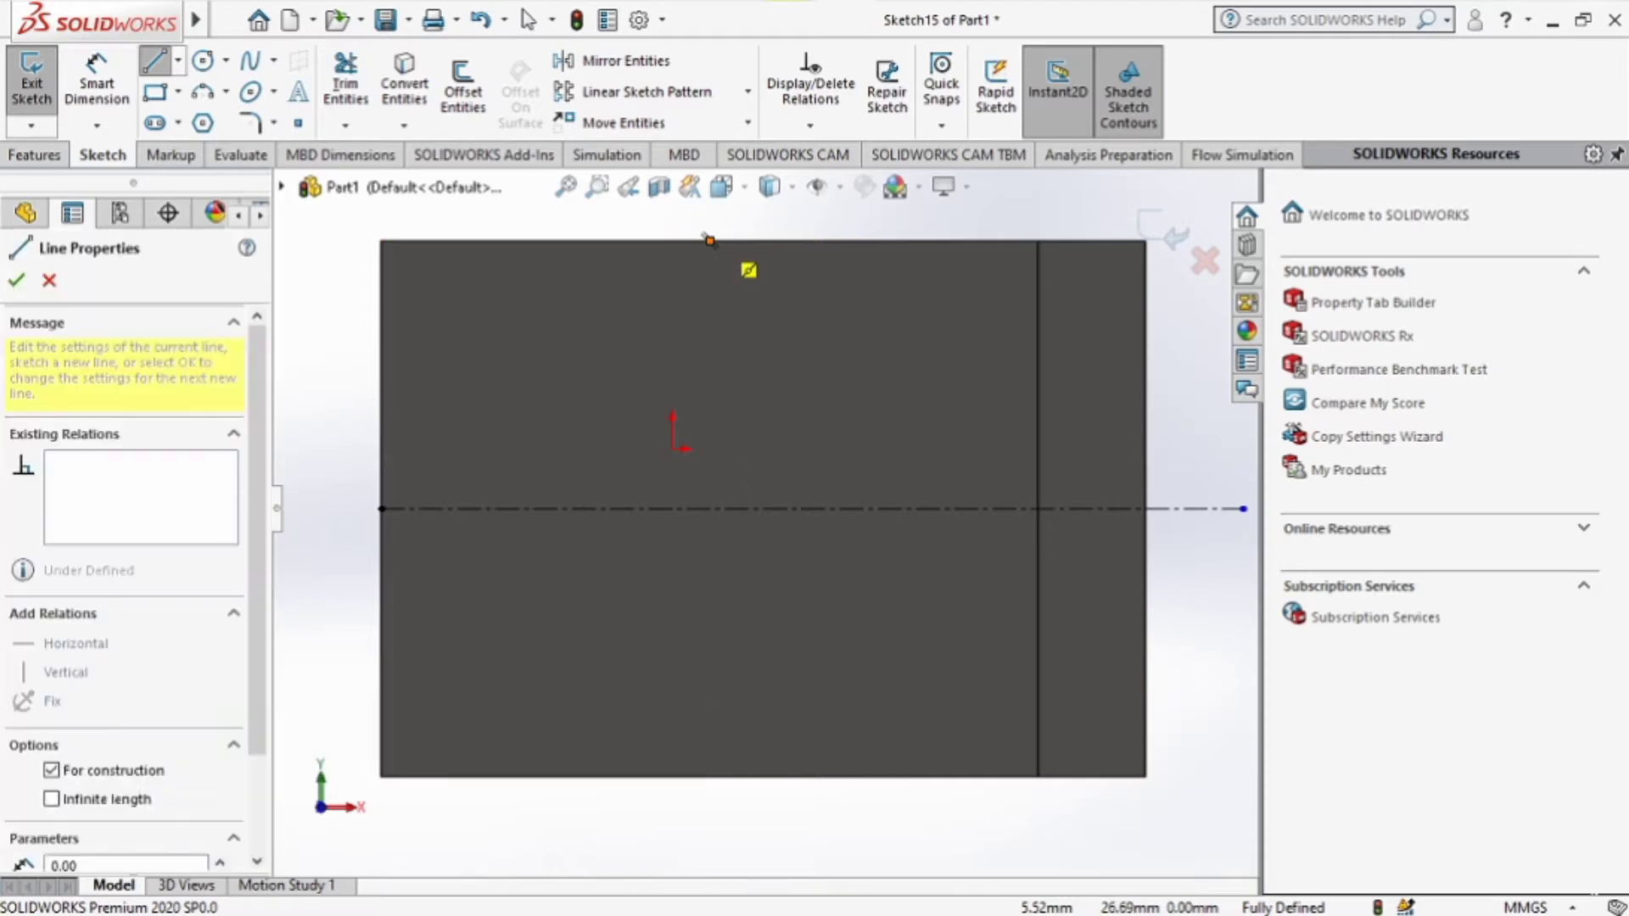
click(710, 846)
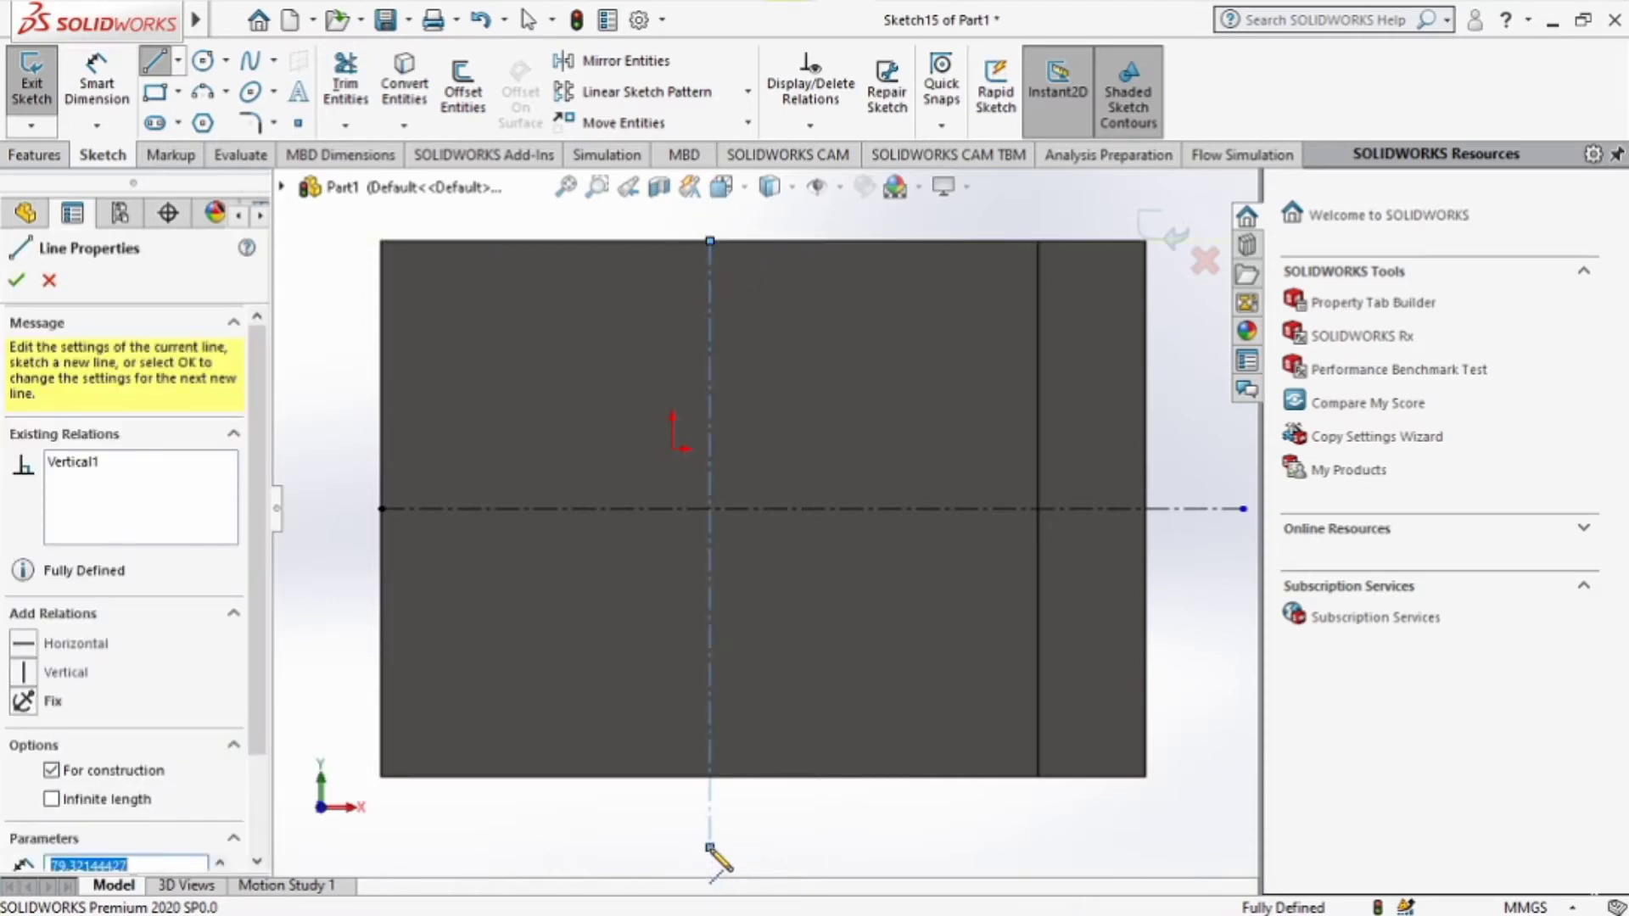
key(Escape)
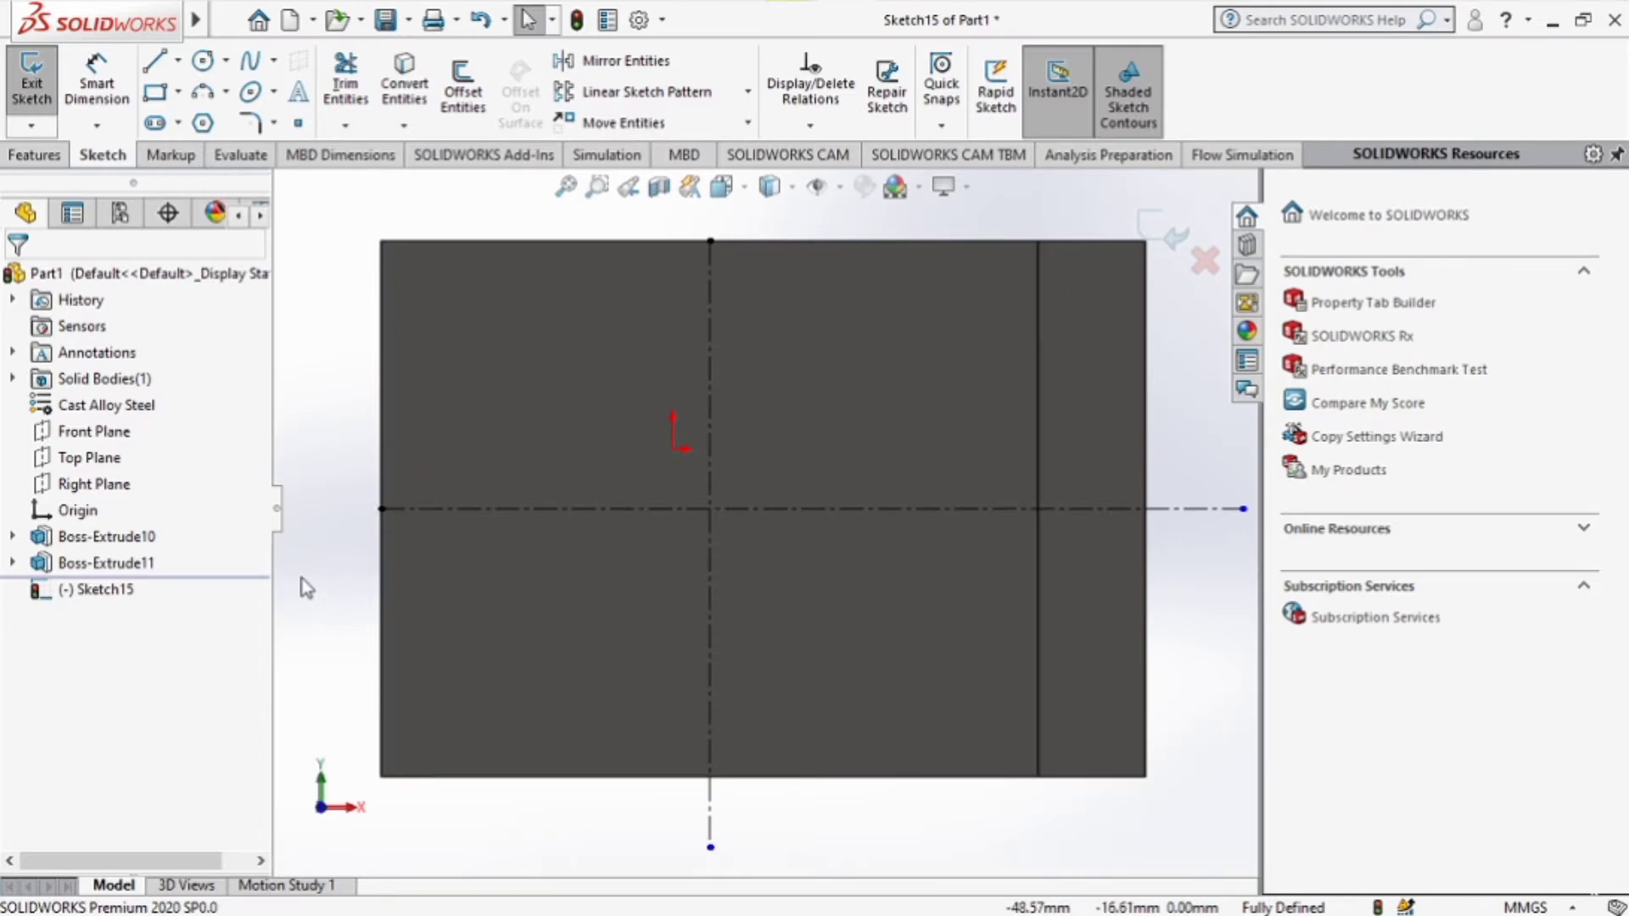
Check the hole positions in the Photos drawing and sketch a line about 38 mm along the base's upper edge plus vertical lines inward from both long edges.
click(670, 22)
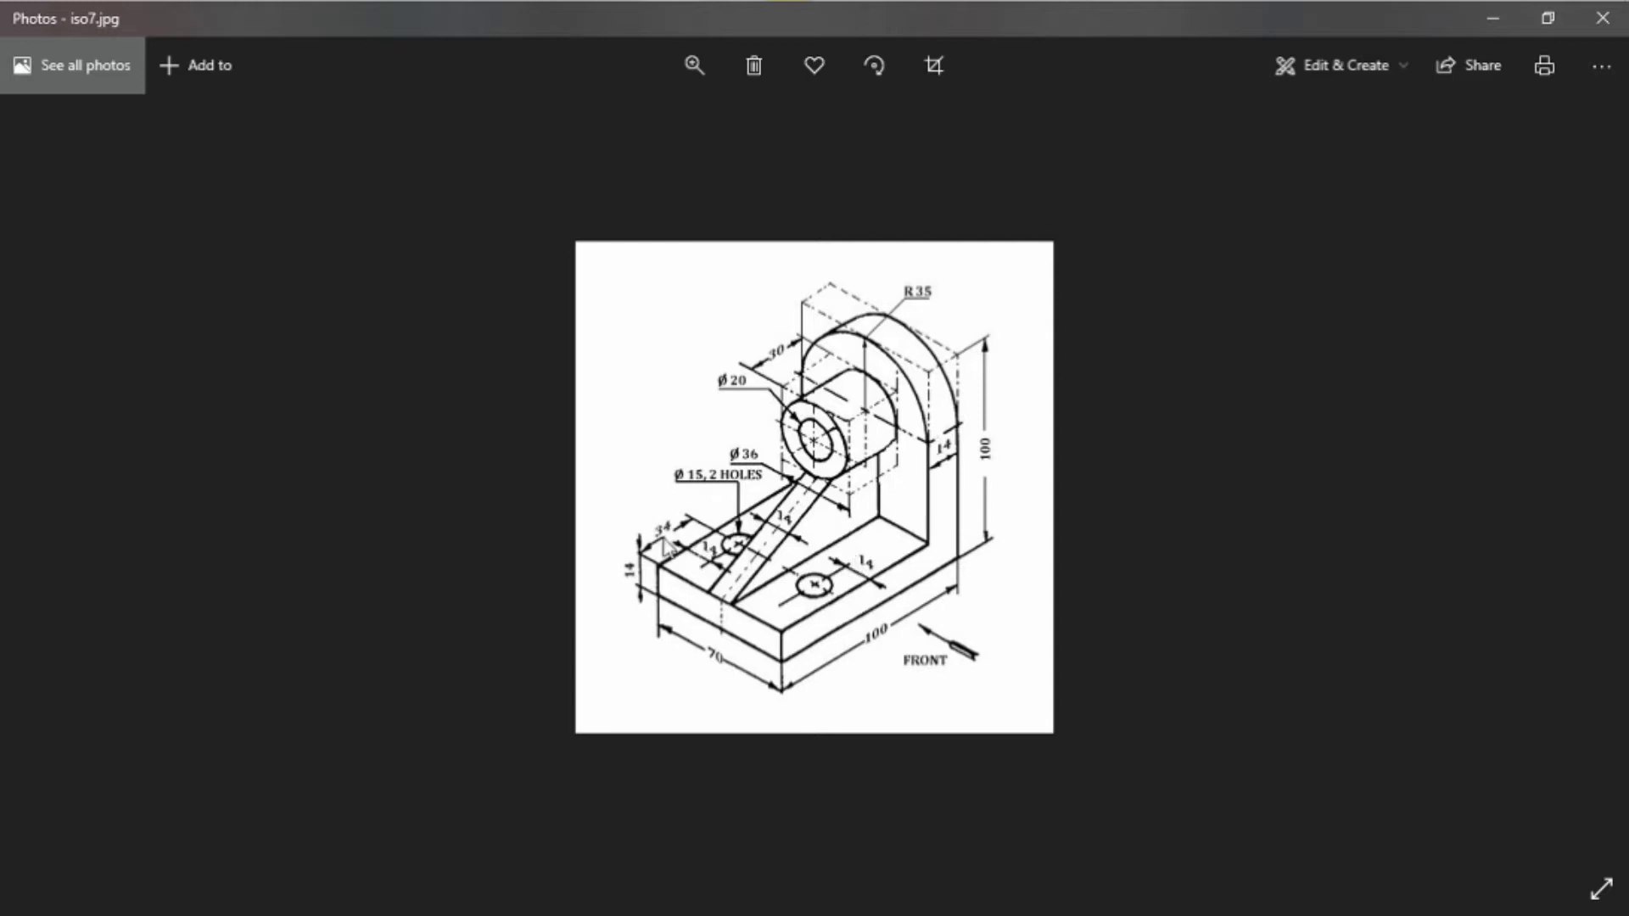
mouse_move(1202, 9)
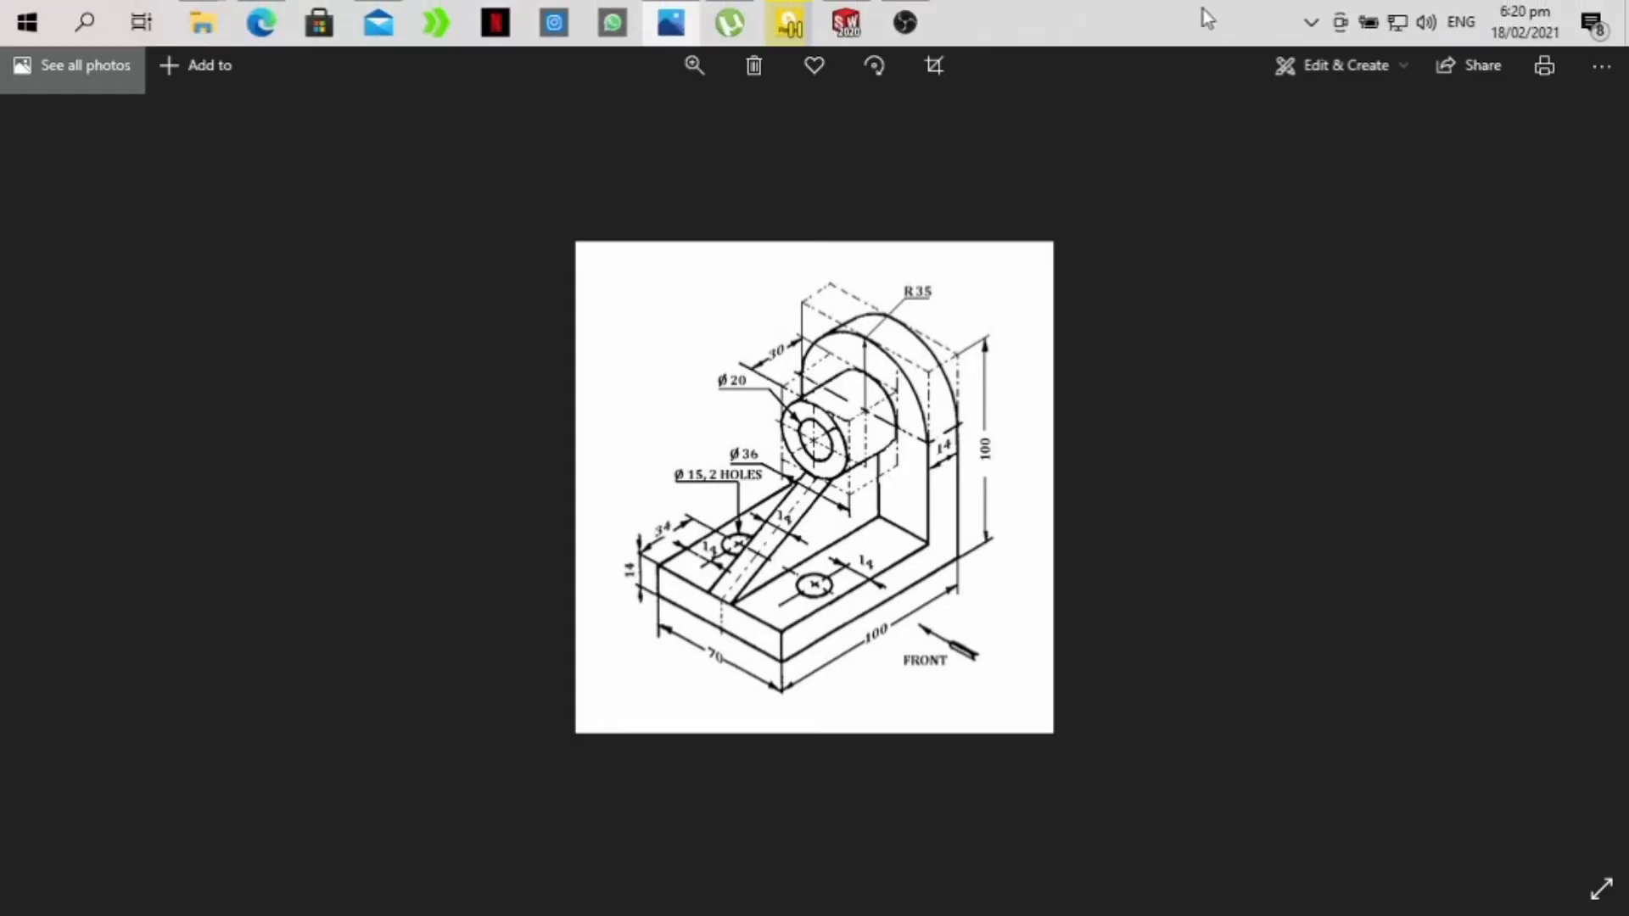
click(871, 12)
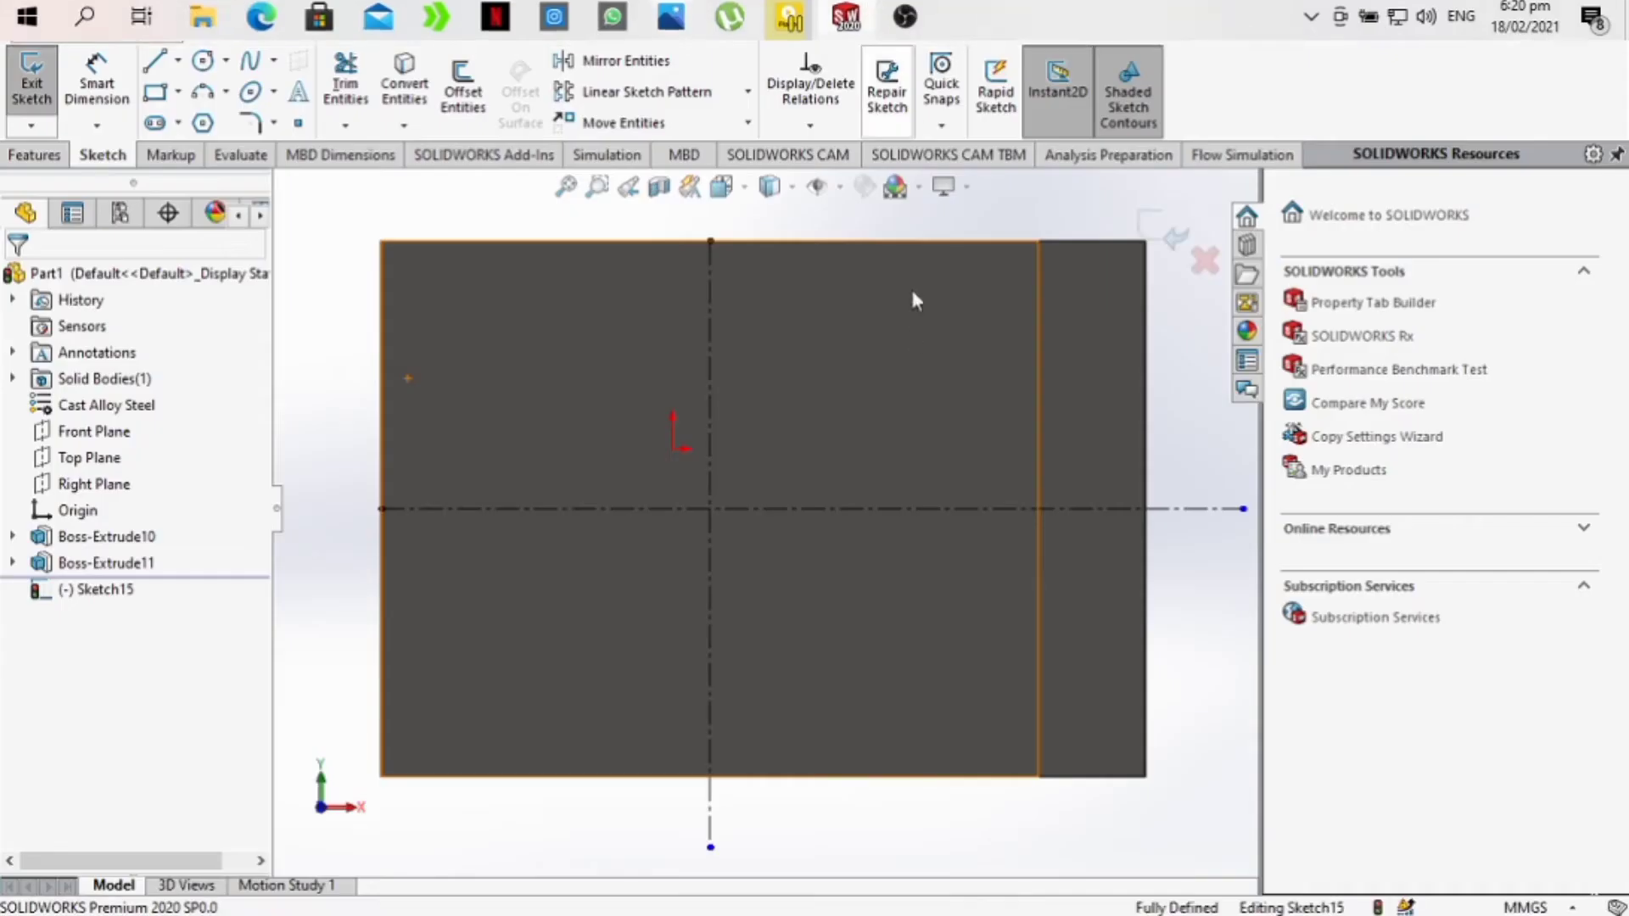
click(154, 61)
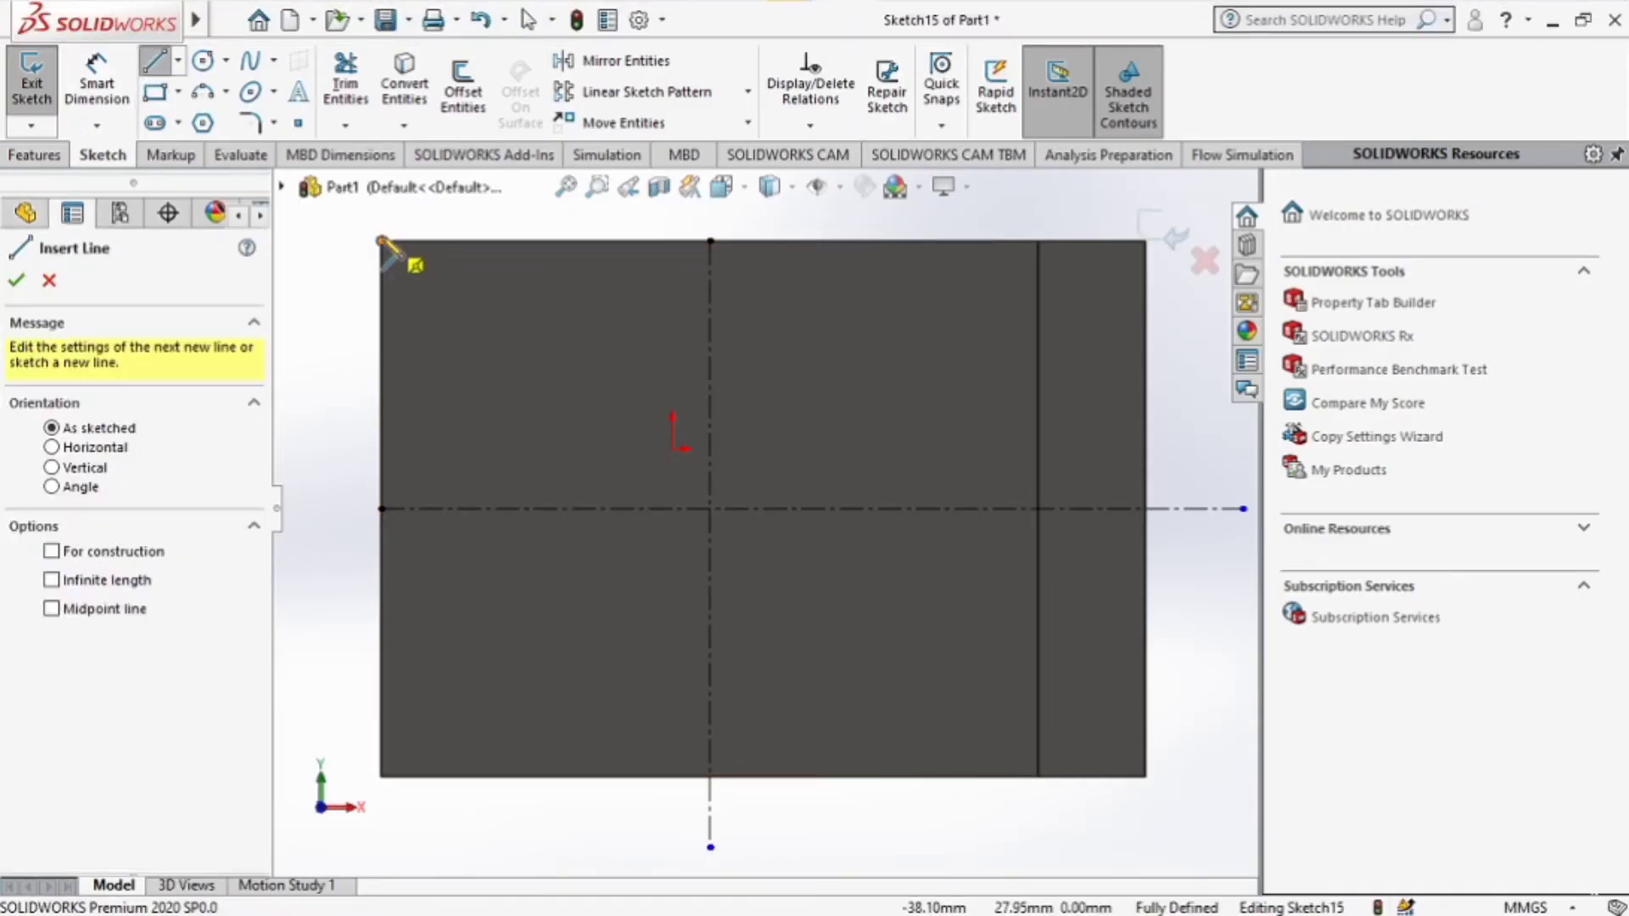
click(381, 241)
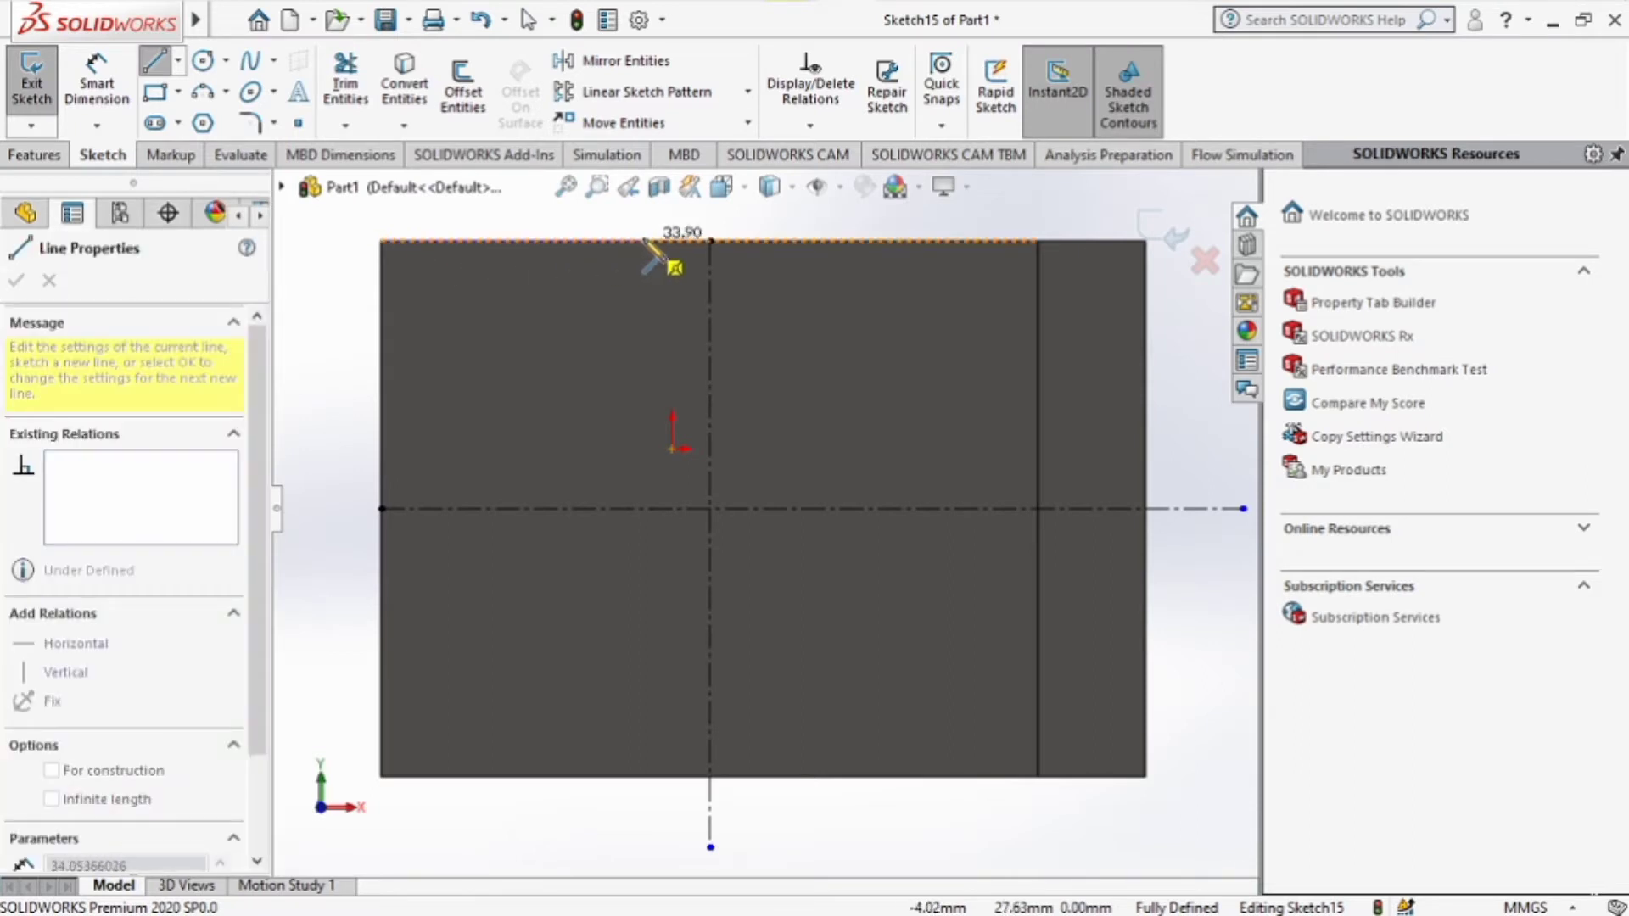
click(672, 241)
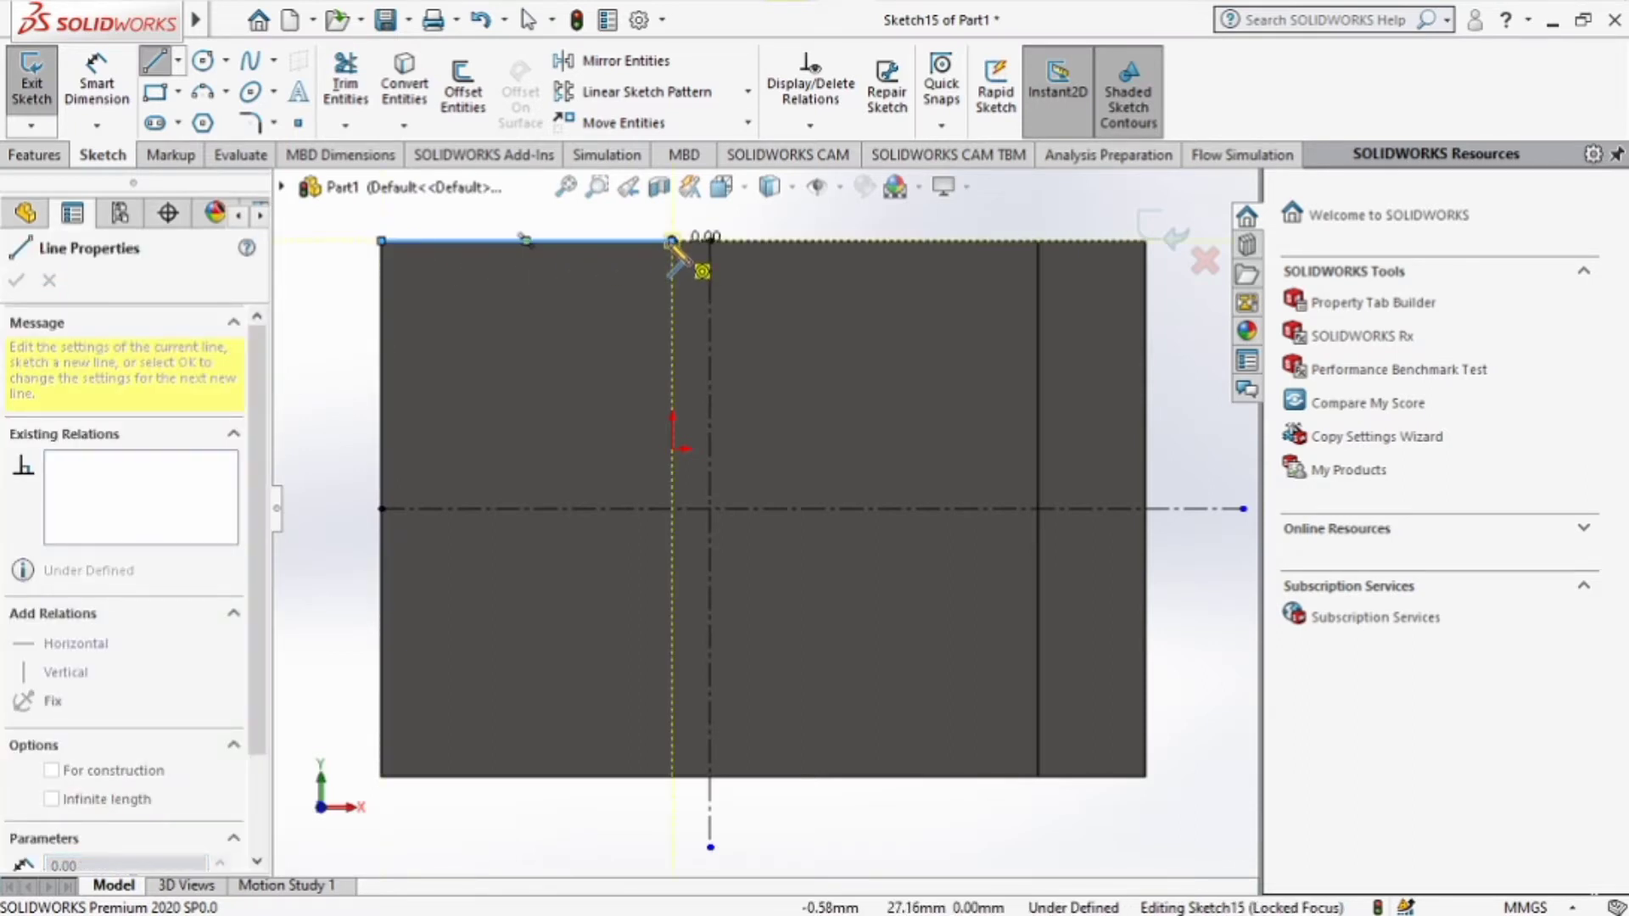
click(673, 477)
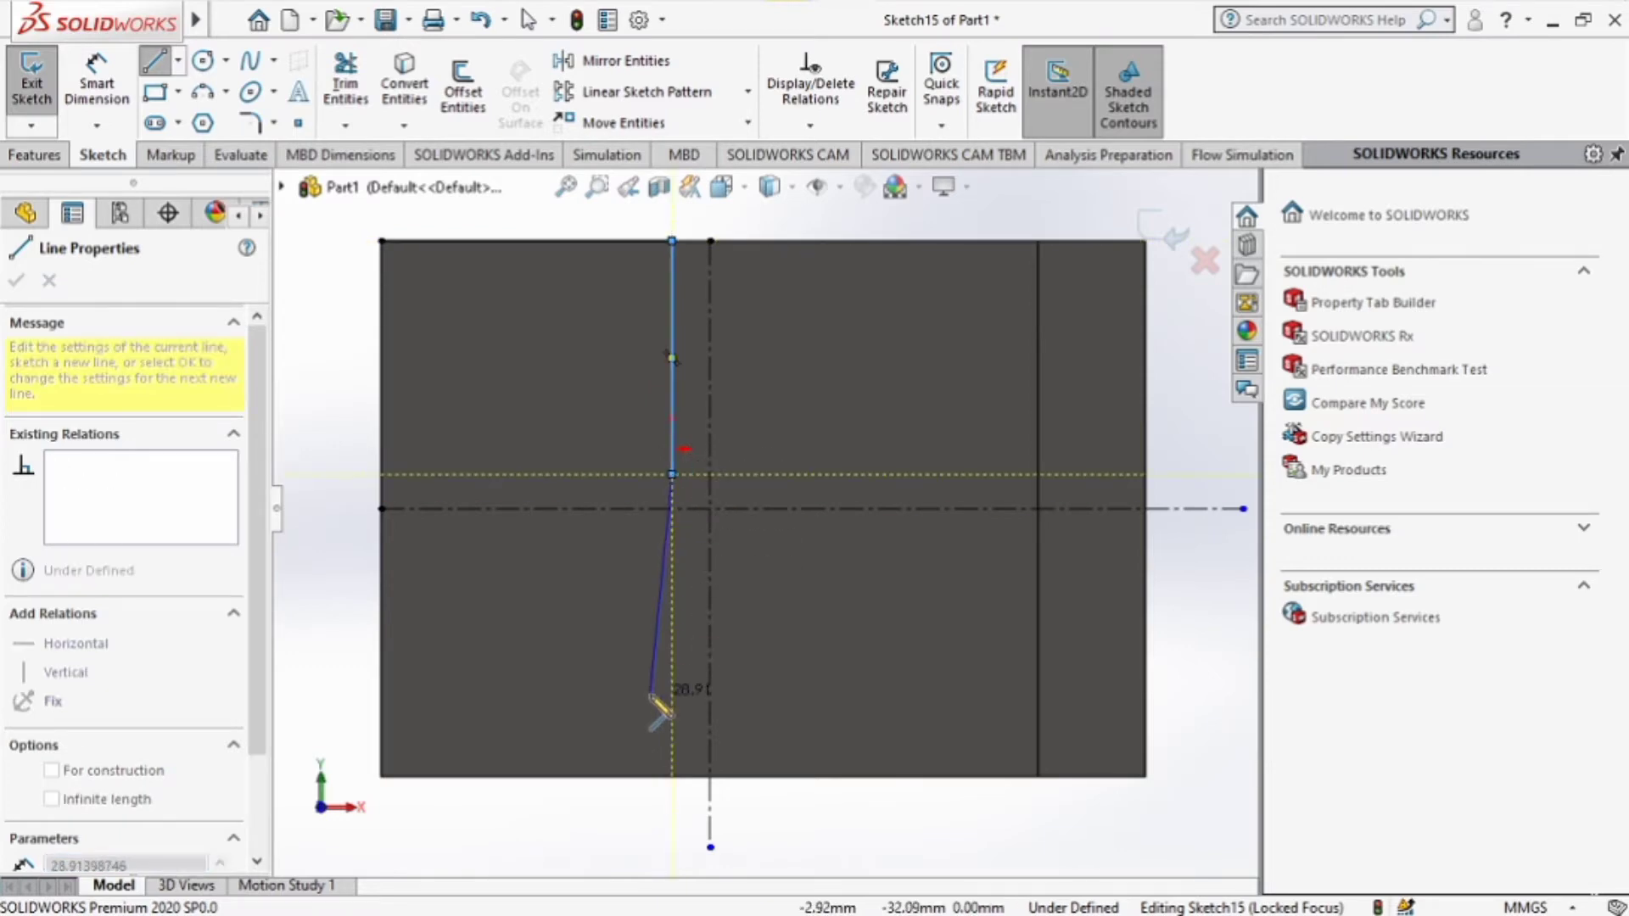
key(Escape)
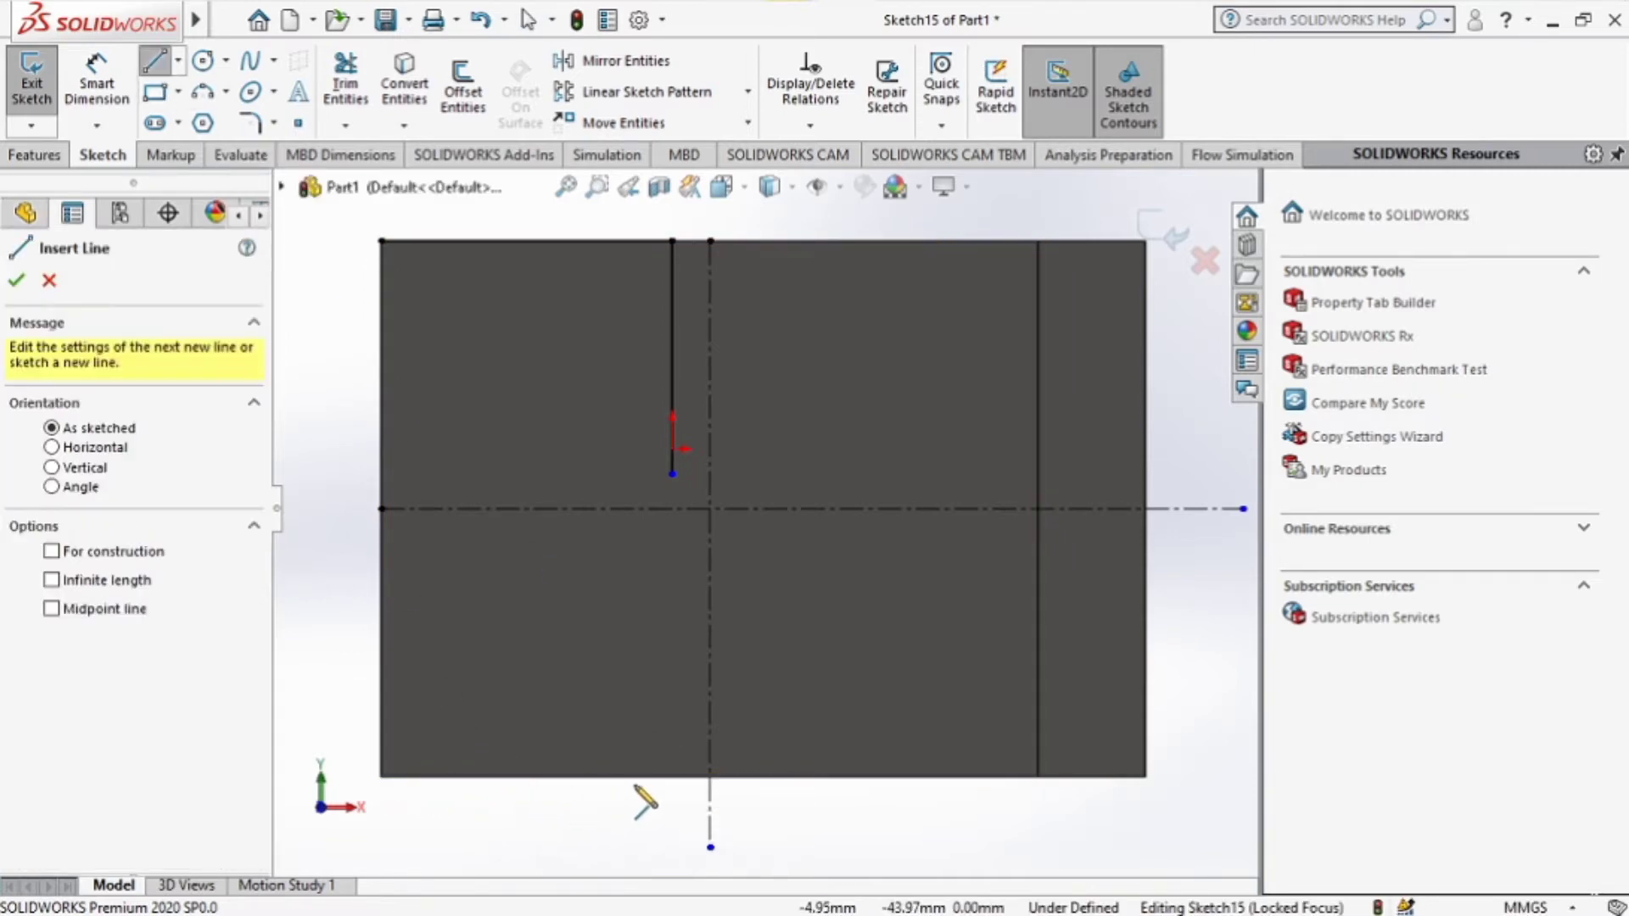
click(672, 777)
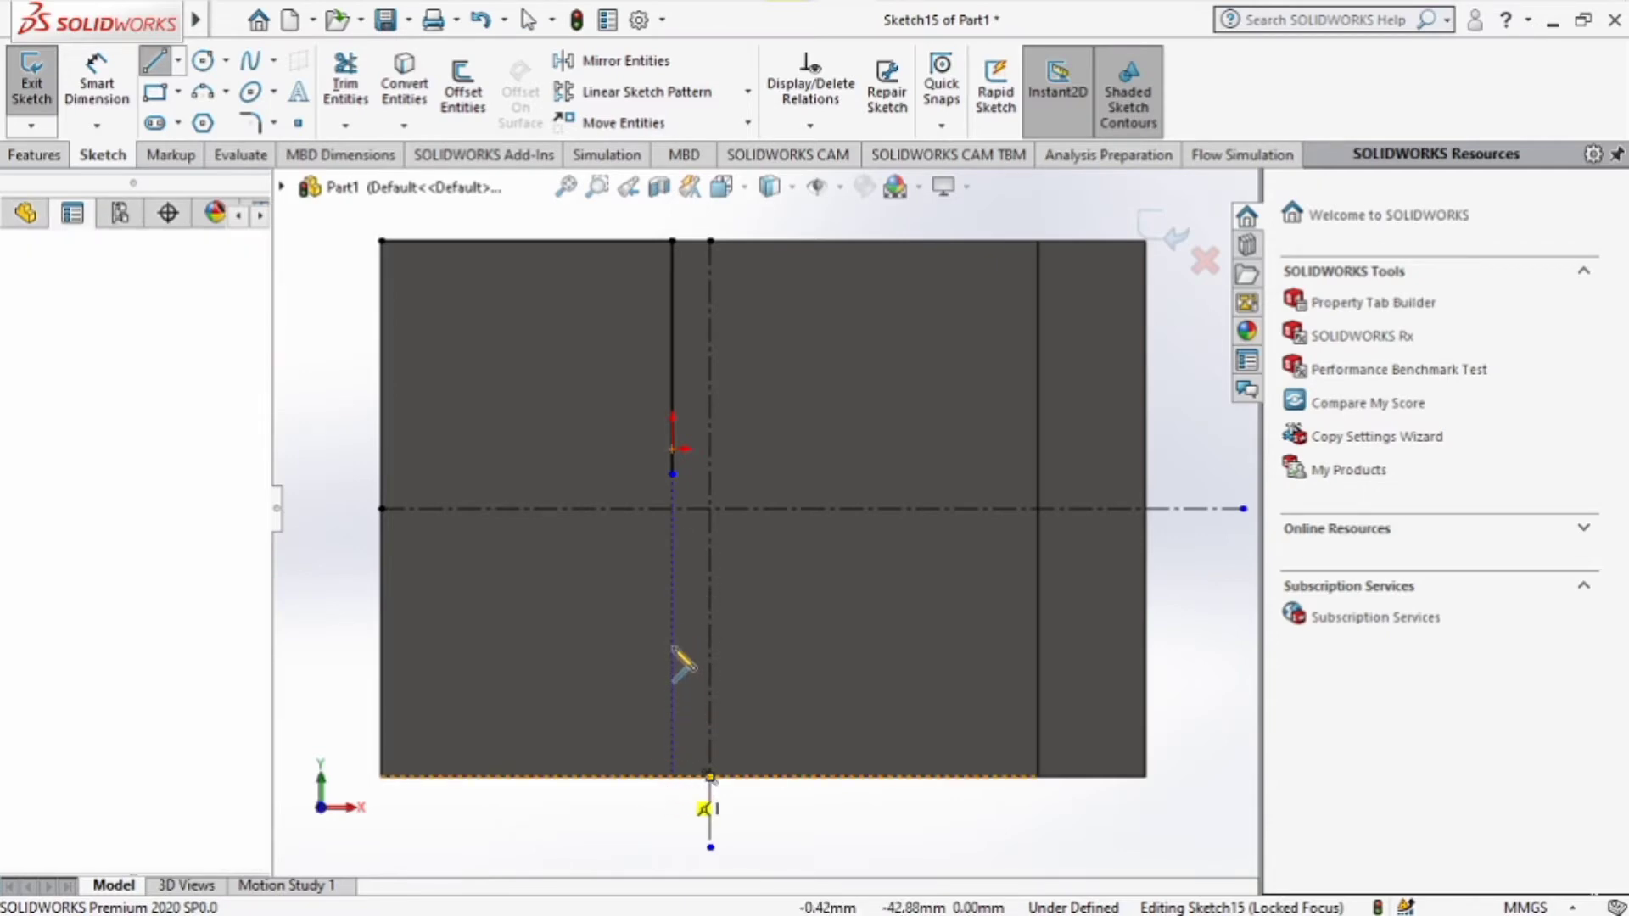
click(672, 585)
Add a driven dimension to the horizontal line on the base's upper edge.
click(95, 84)
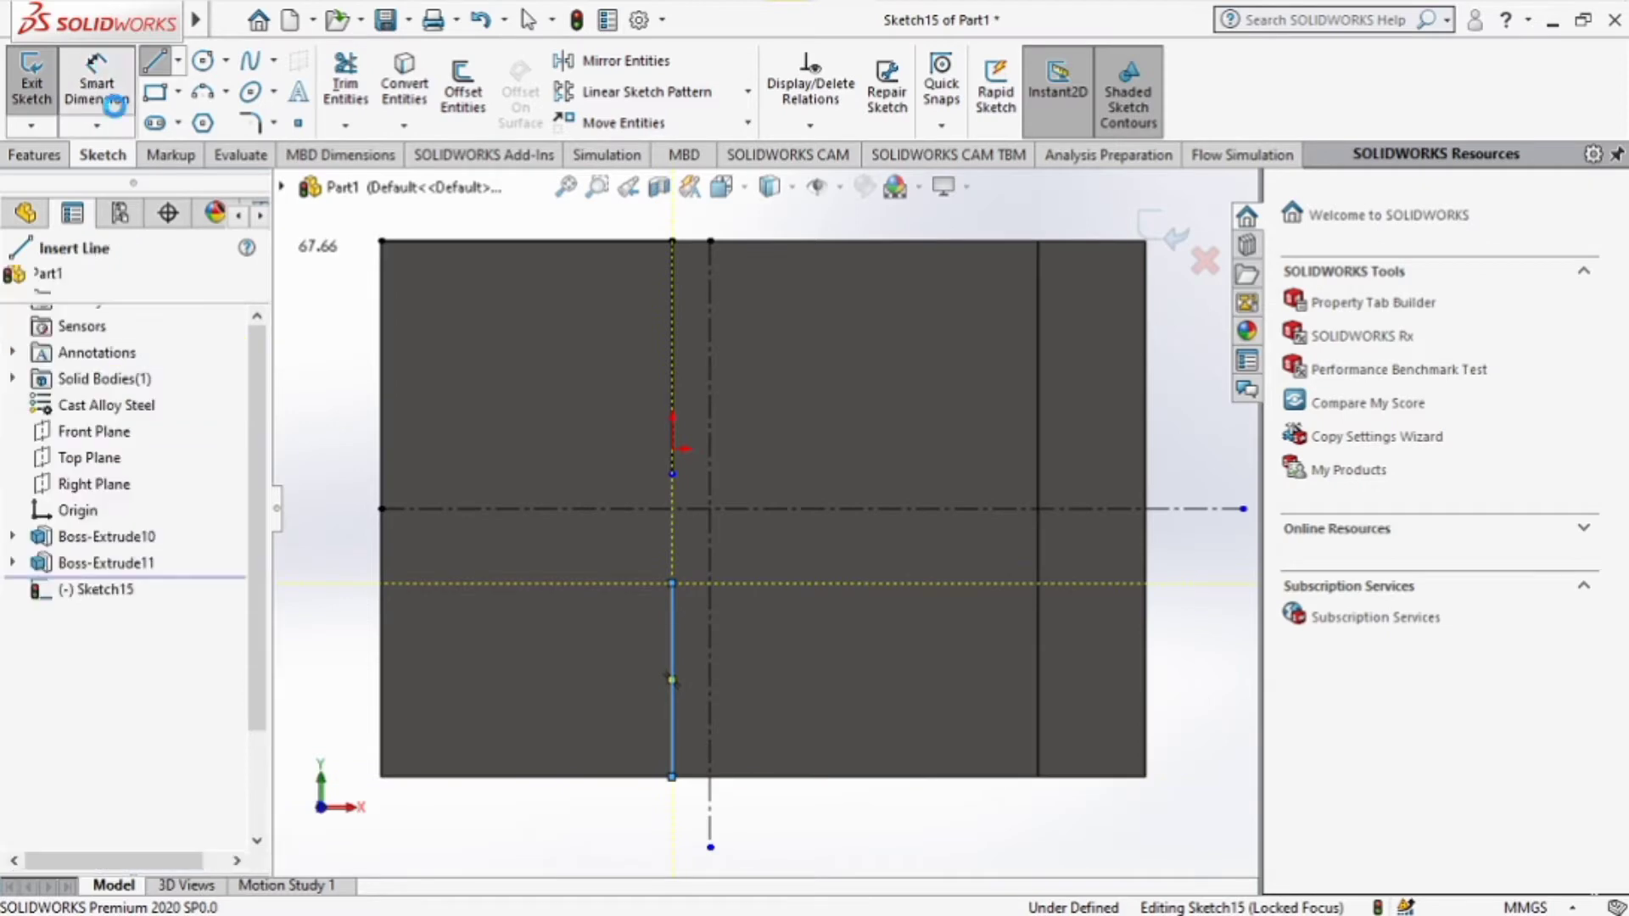
click(545, 239)
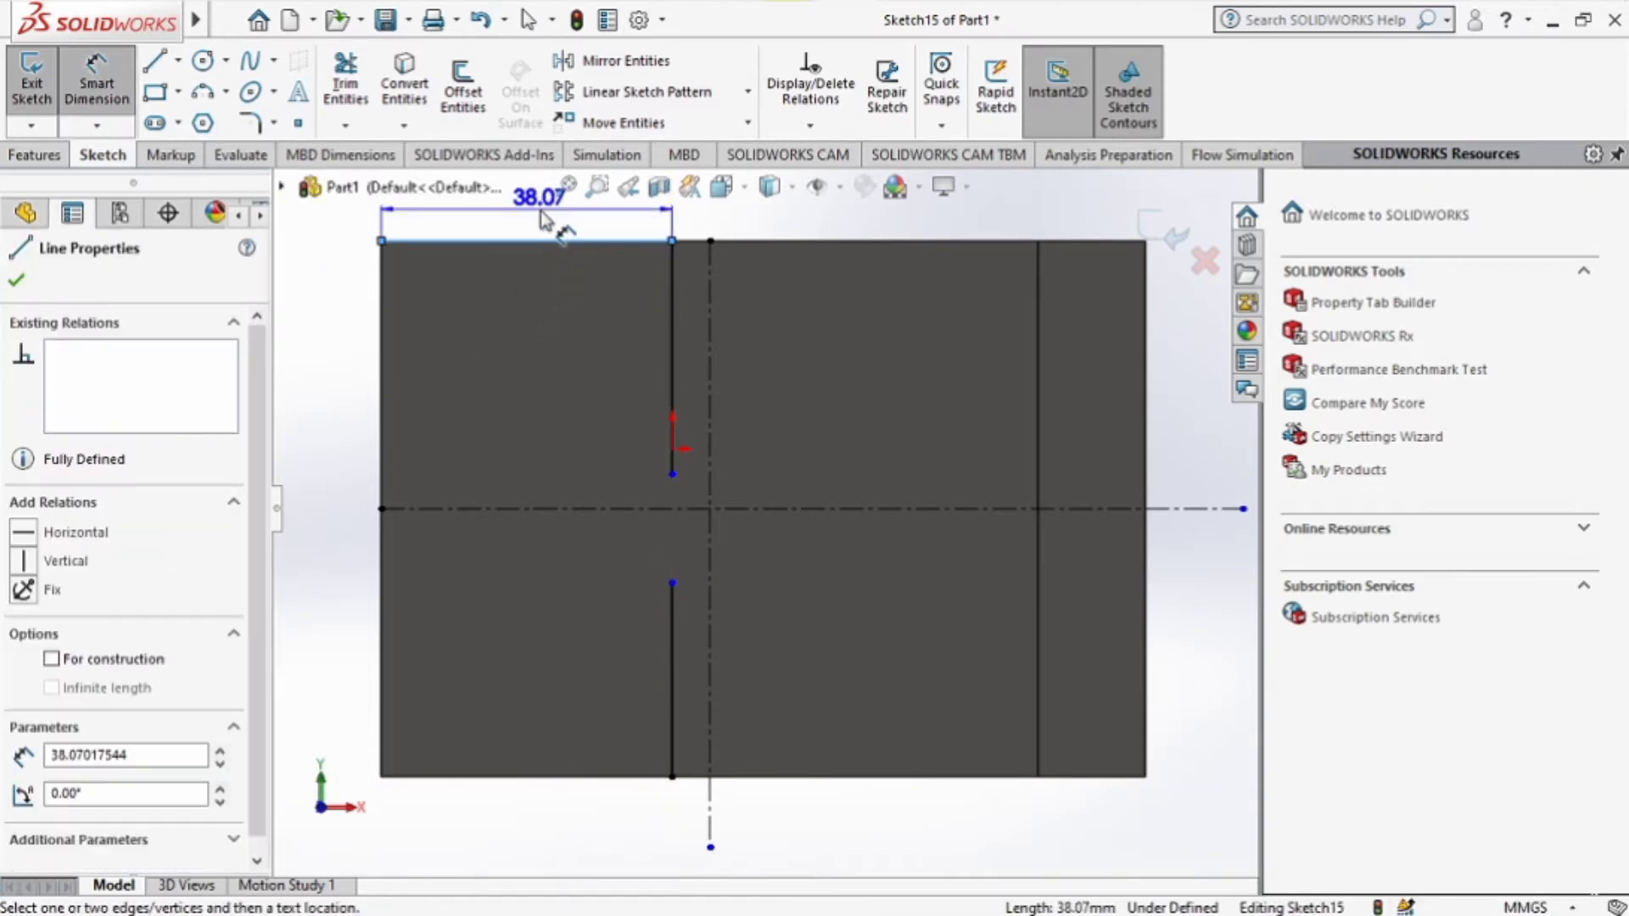
click(542, 210)
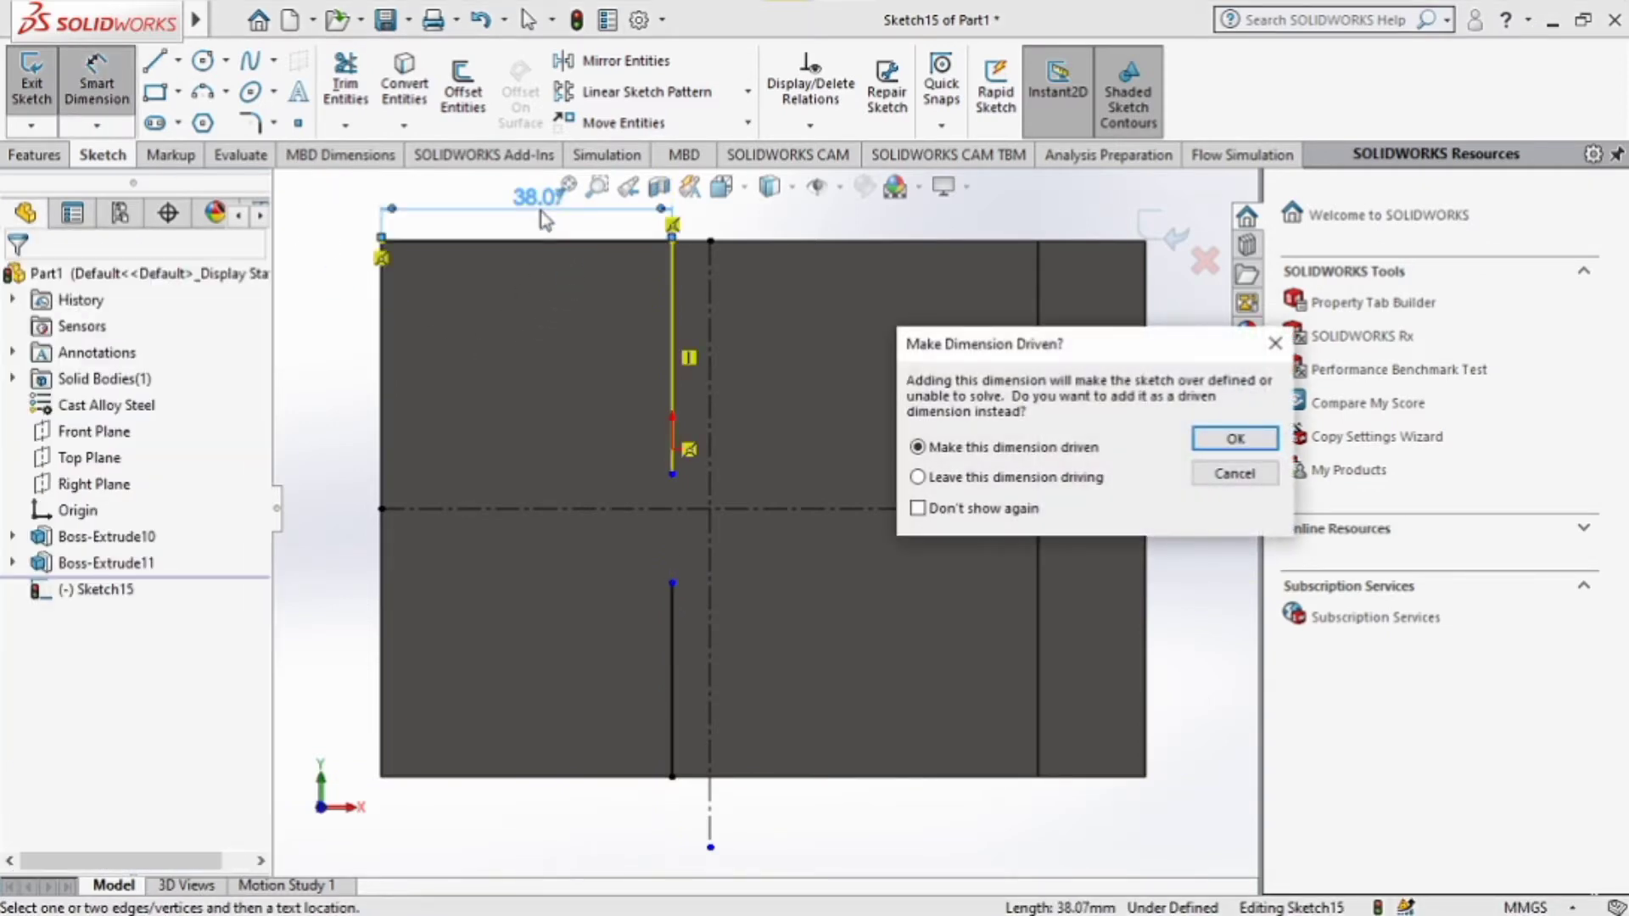
click(1237, 441)
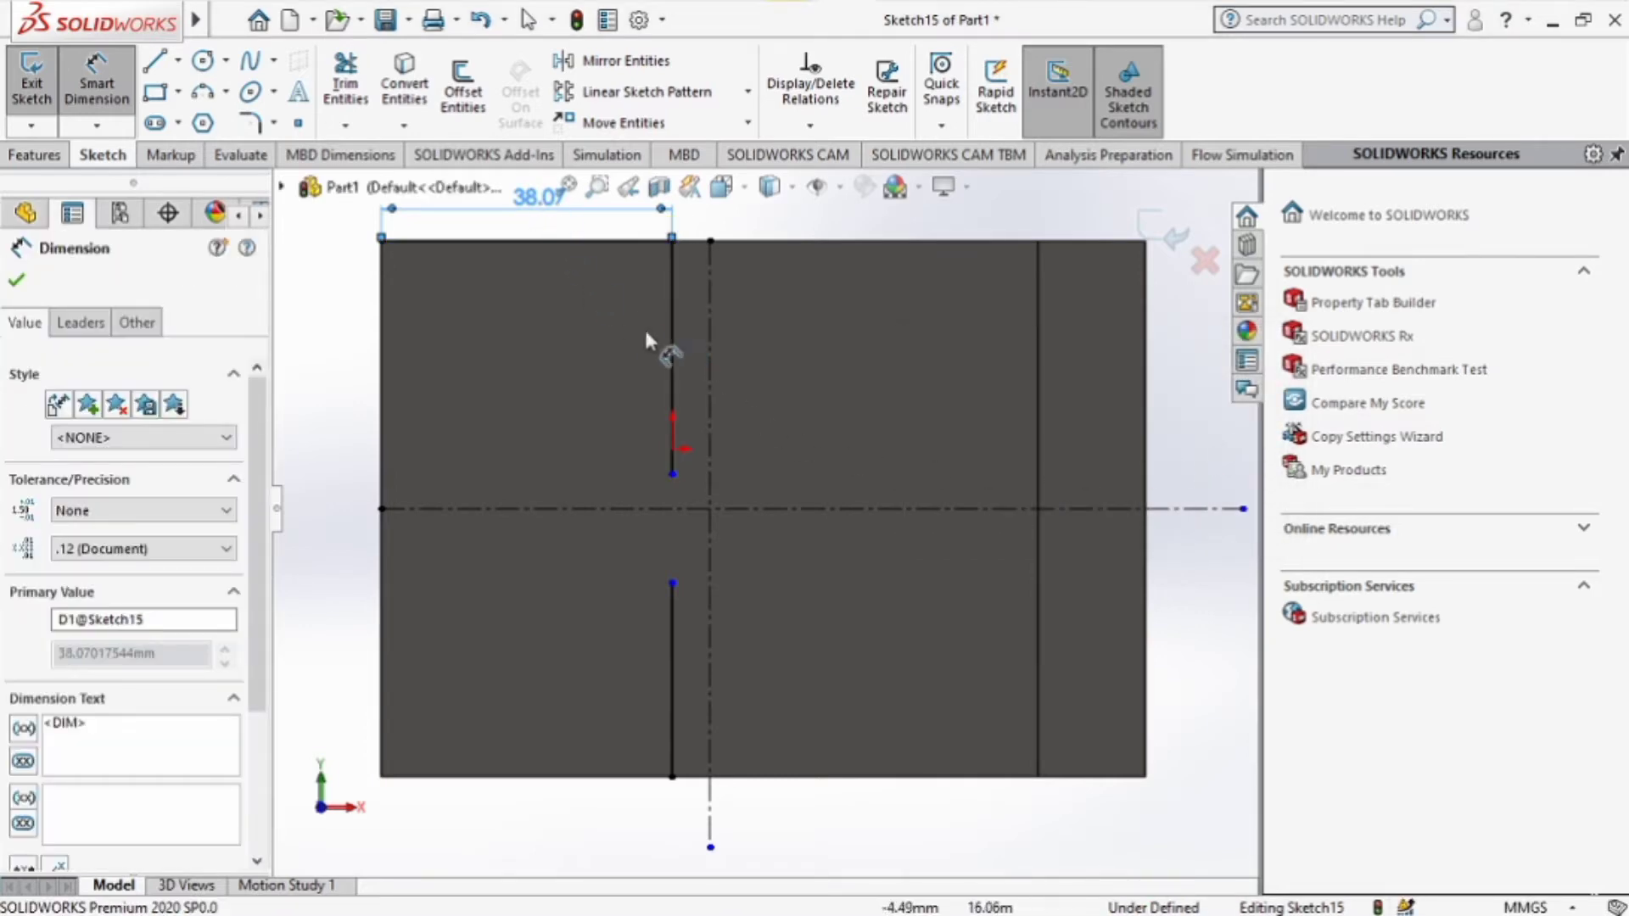
Delete both inward vertical lines and set the length of the line on the base's upper edge to 34 mm.
click(670, 352)
key(Delete)
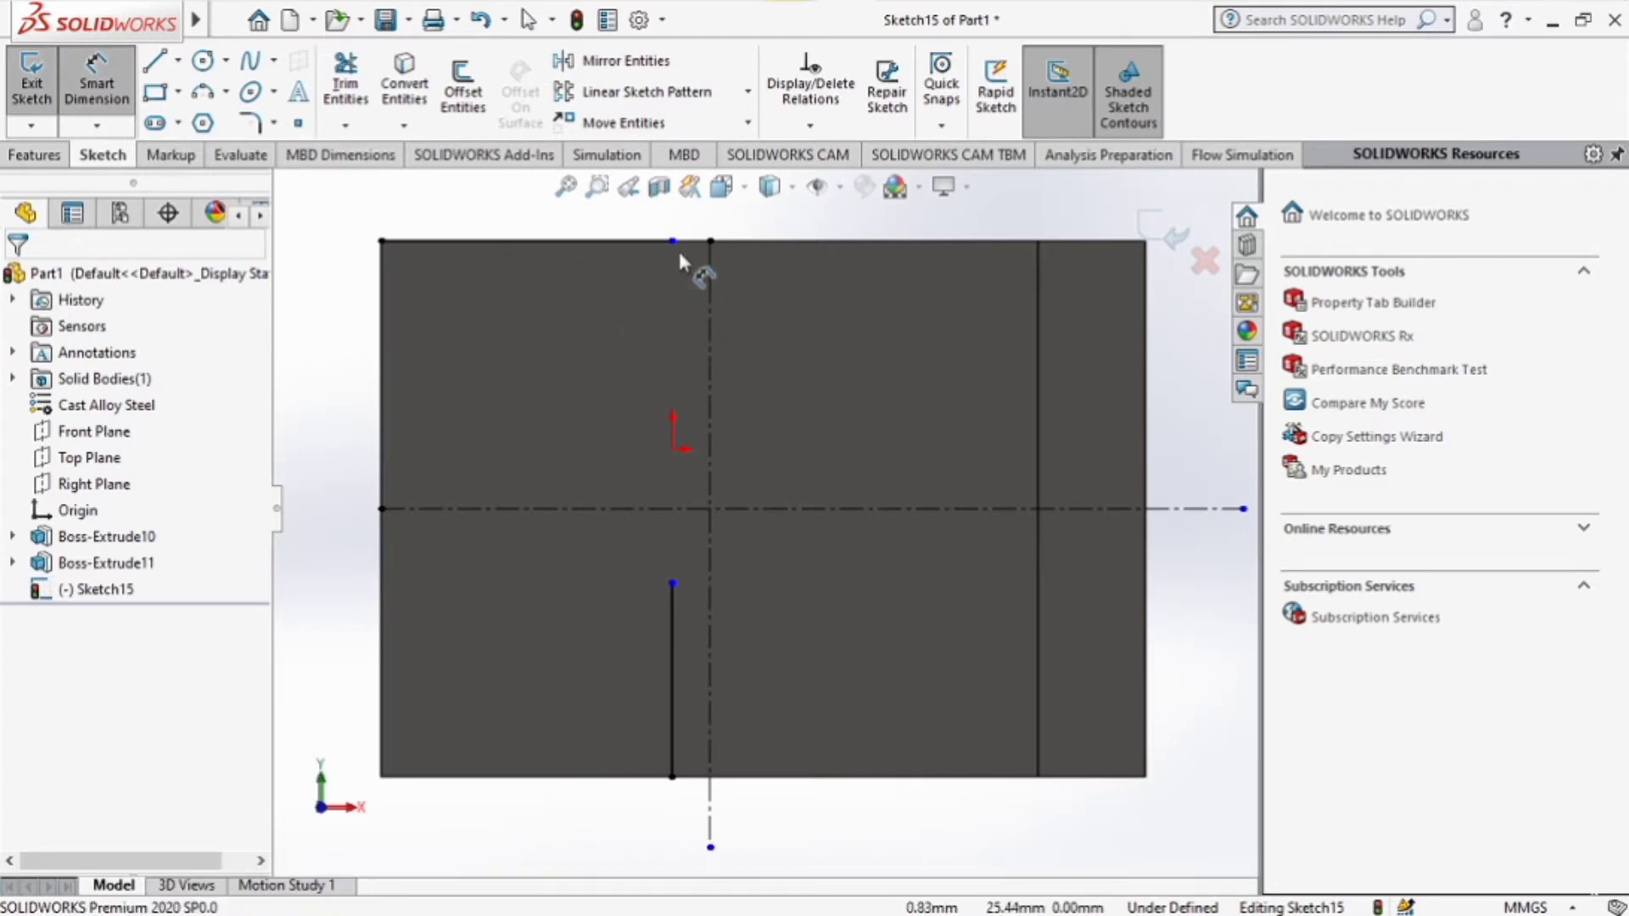
click(591, 243)
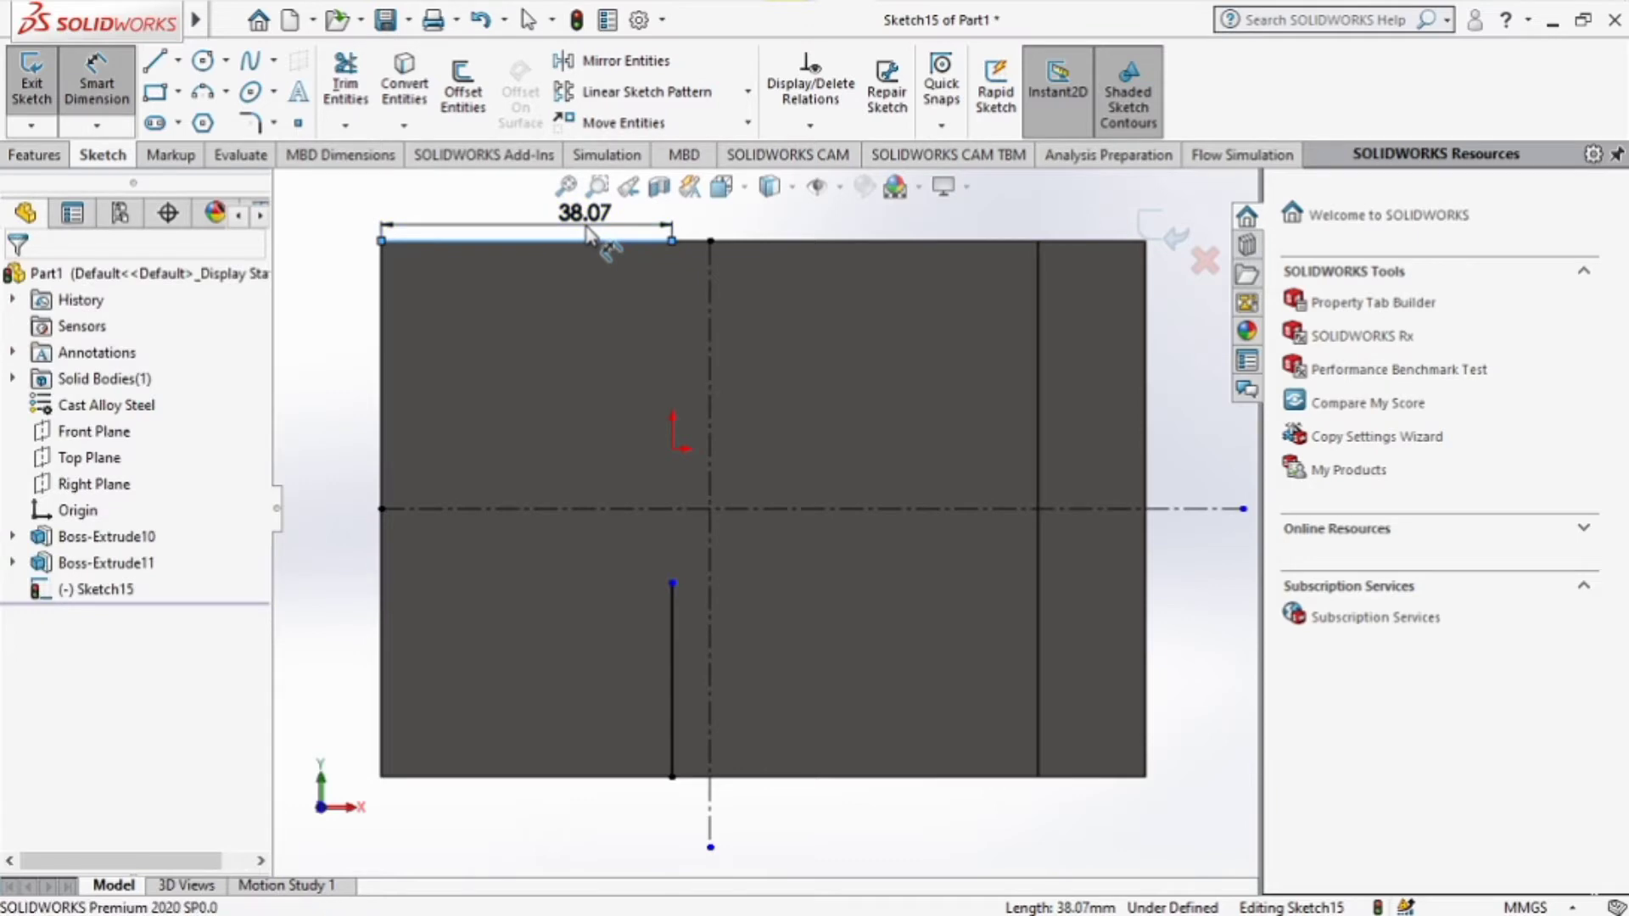
click(592, 235)
text(34)
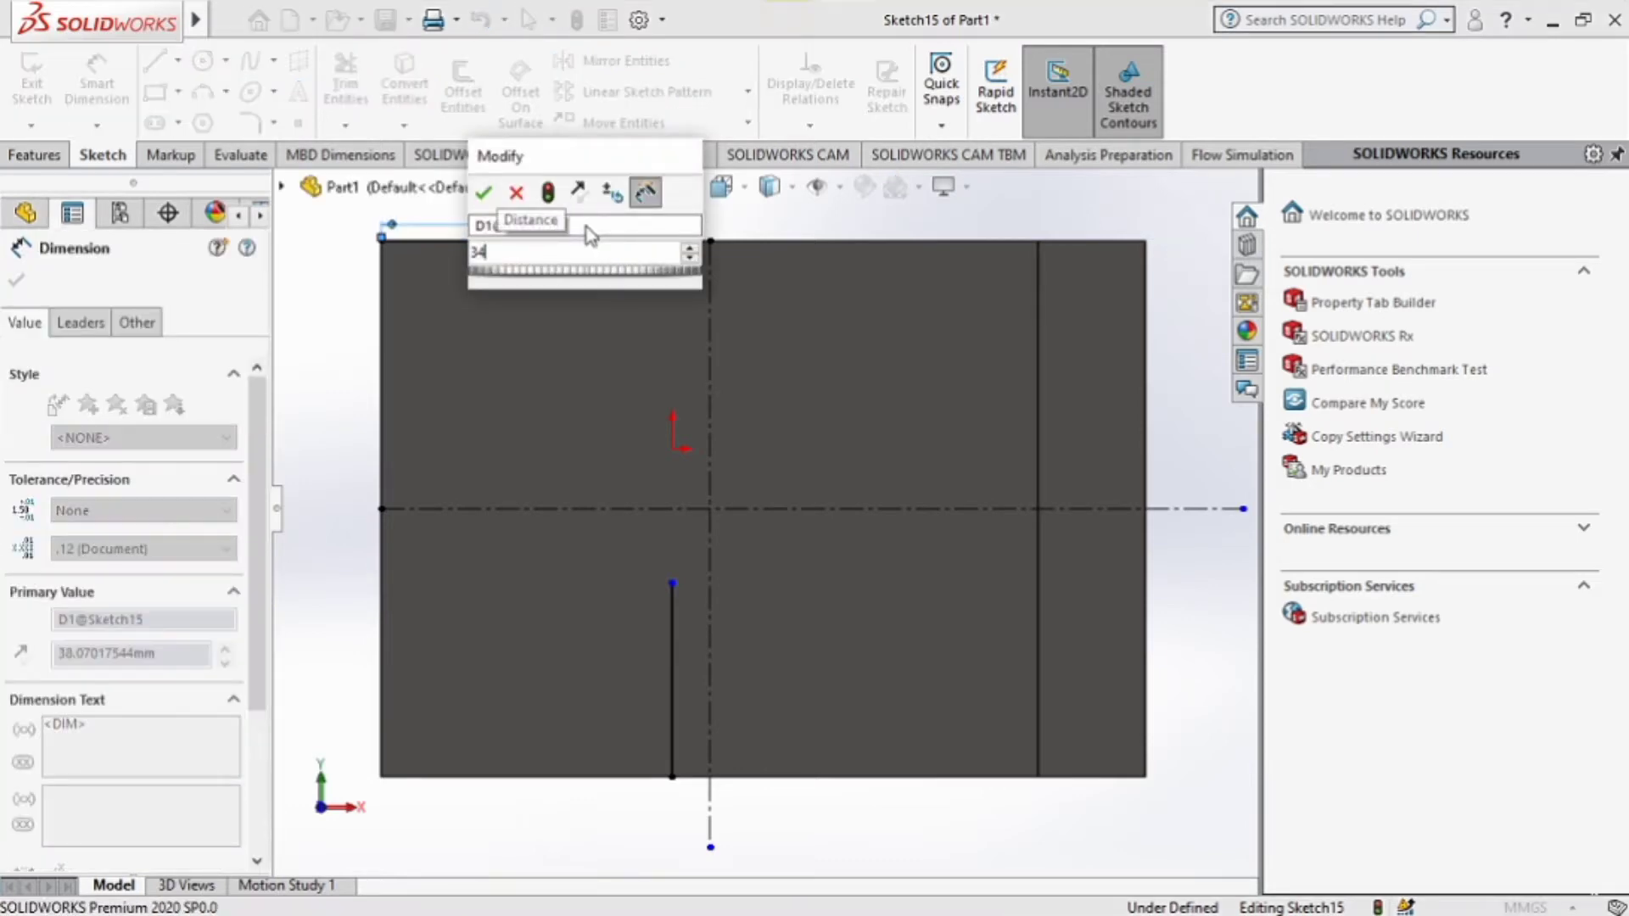
key(Return)
click(327, 376)
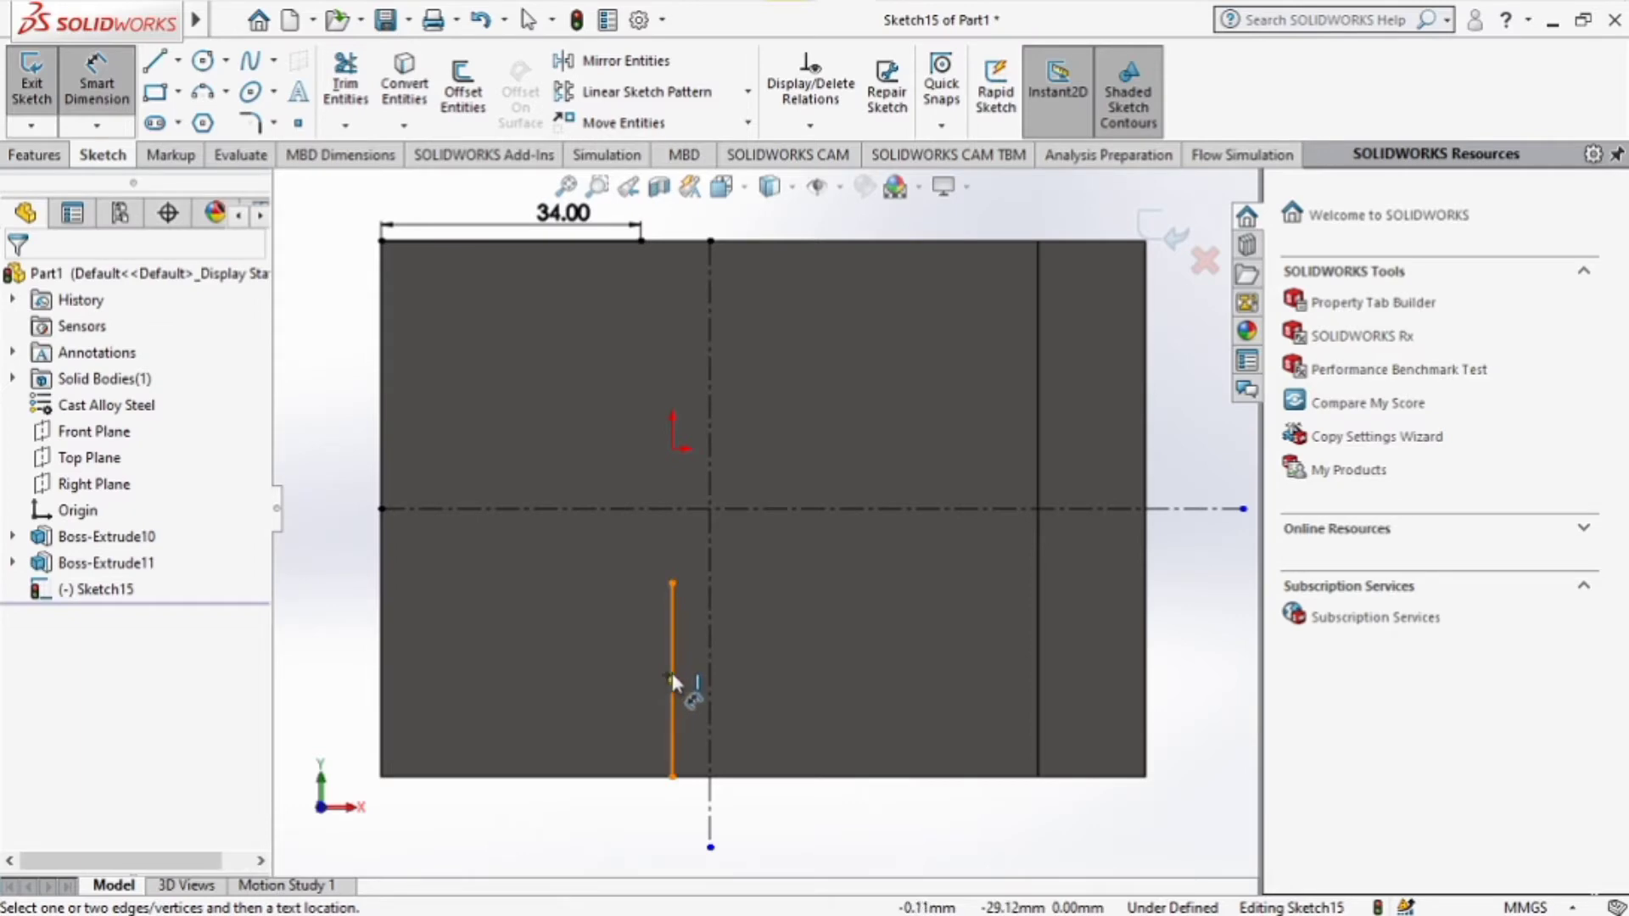
key(Delete)
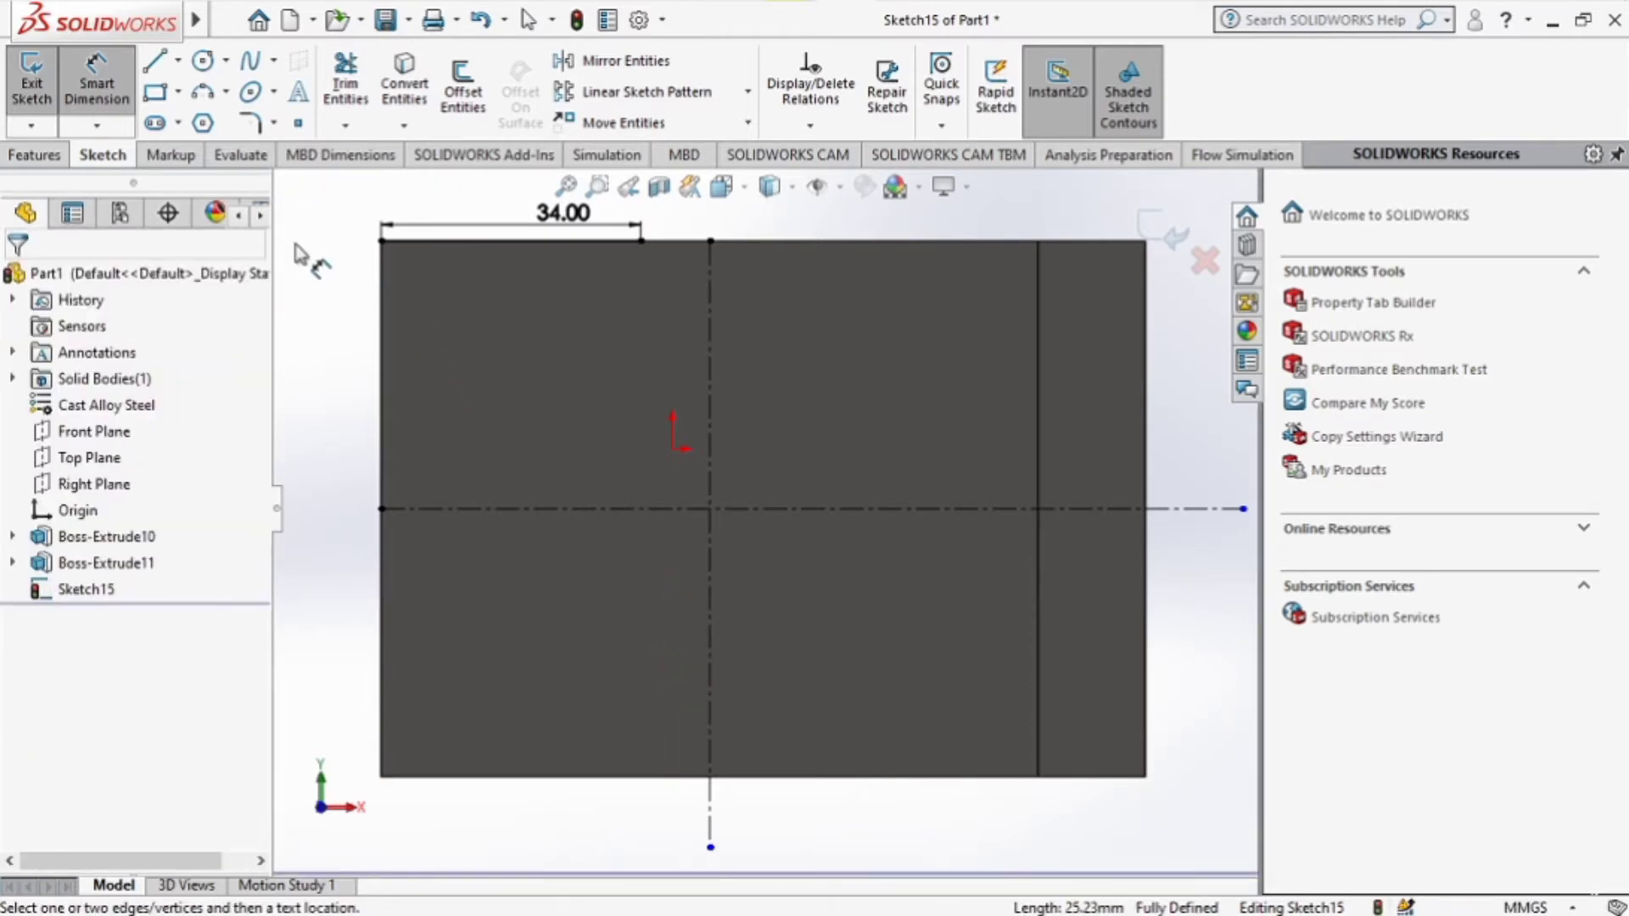
Sketch a vertical line about 27 mm down from the 34 mm line's inner end and one about 28 mm up from the lower edge beneath it.
click(154, 60)
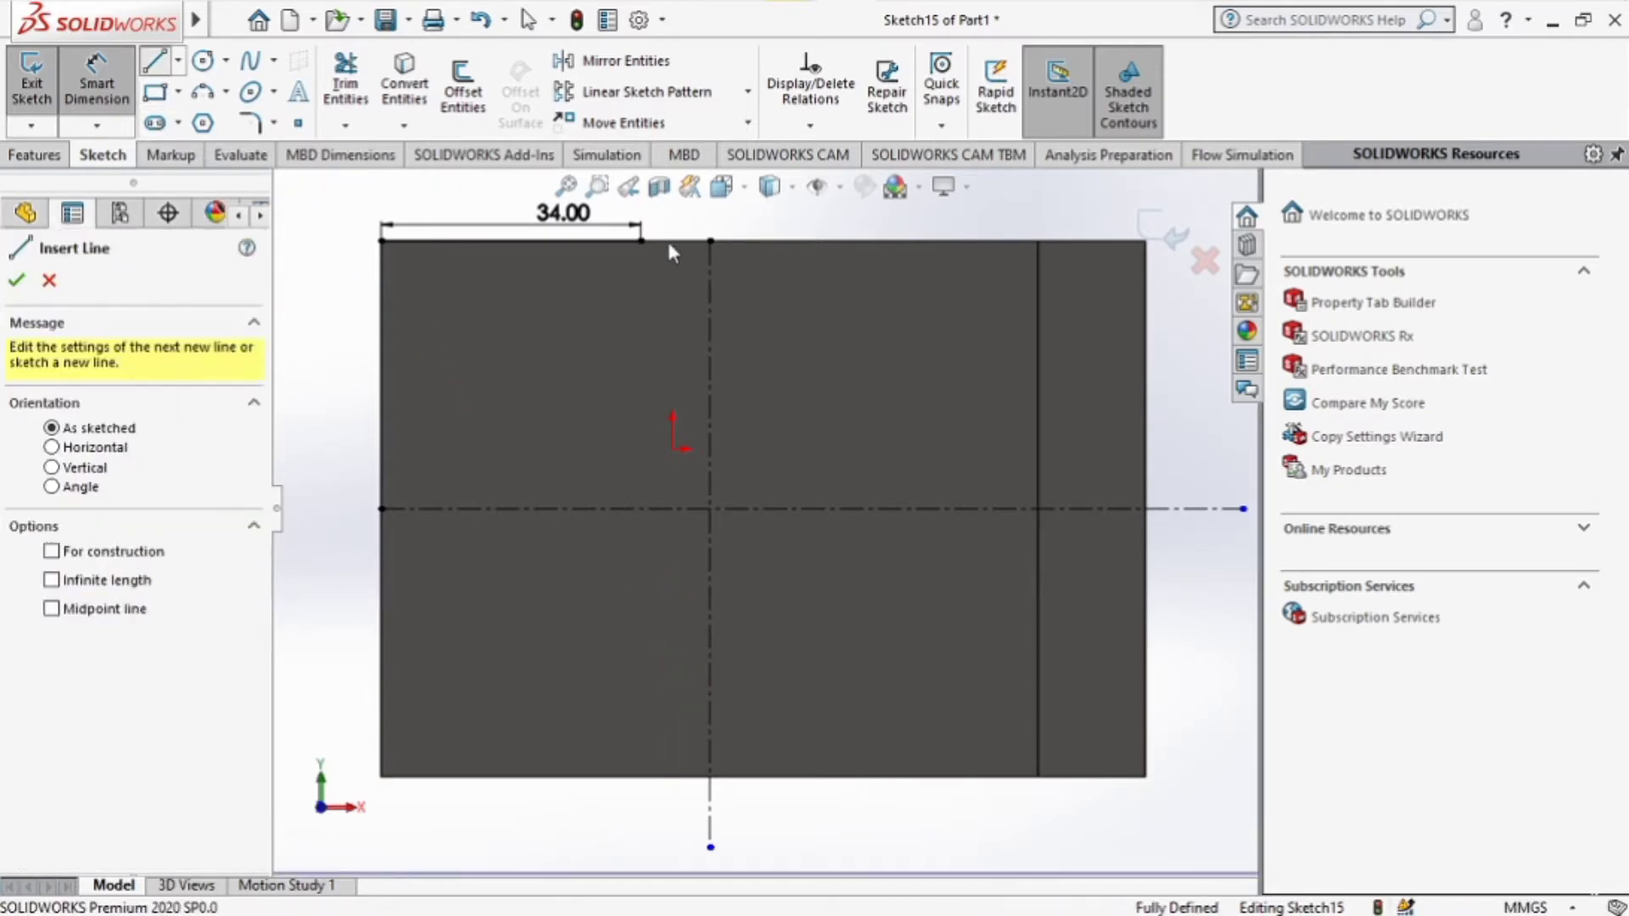
click(661, 287)
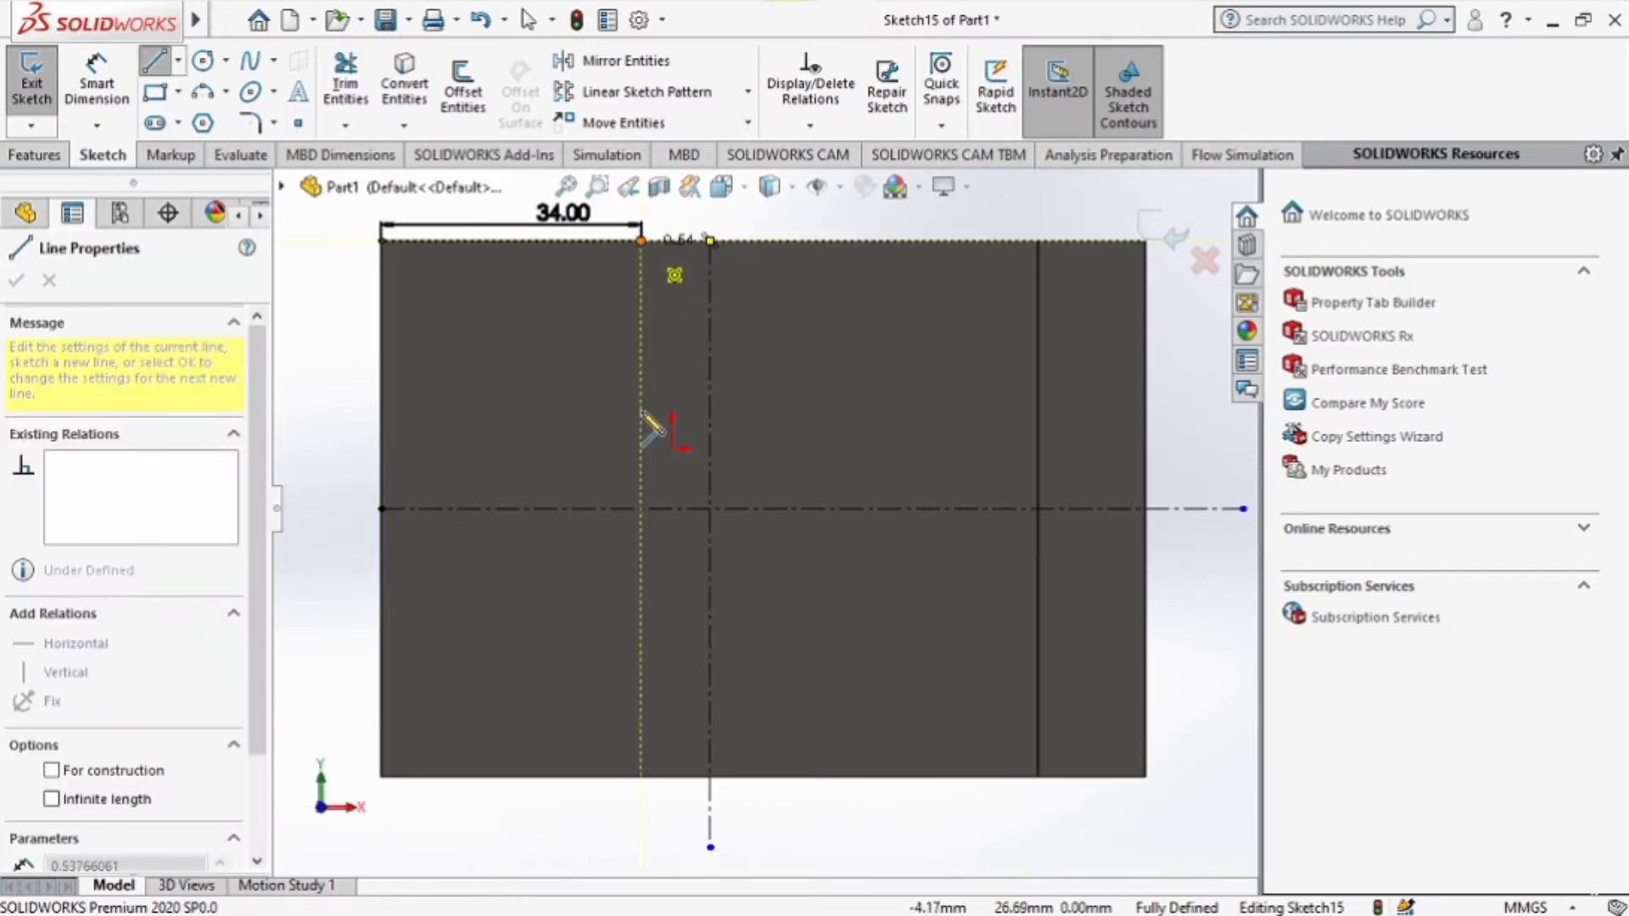
click(640, 449)
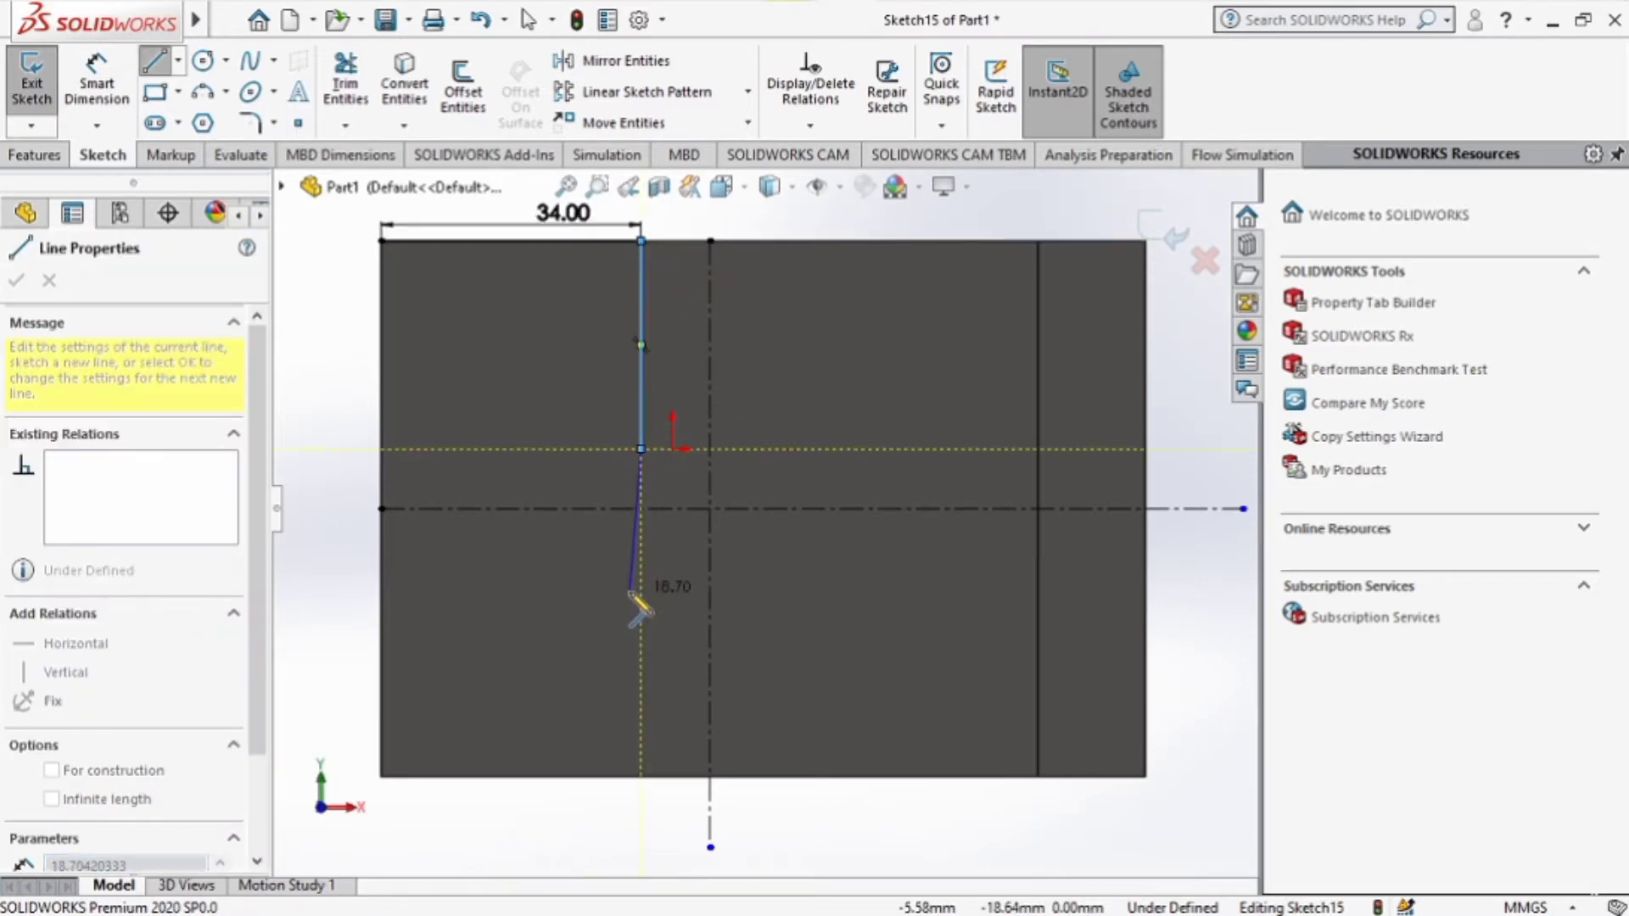
key(Escape)
key(Return)
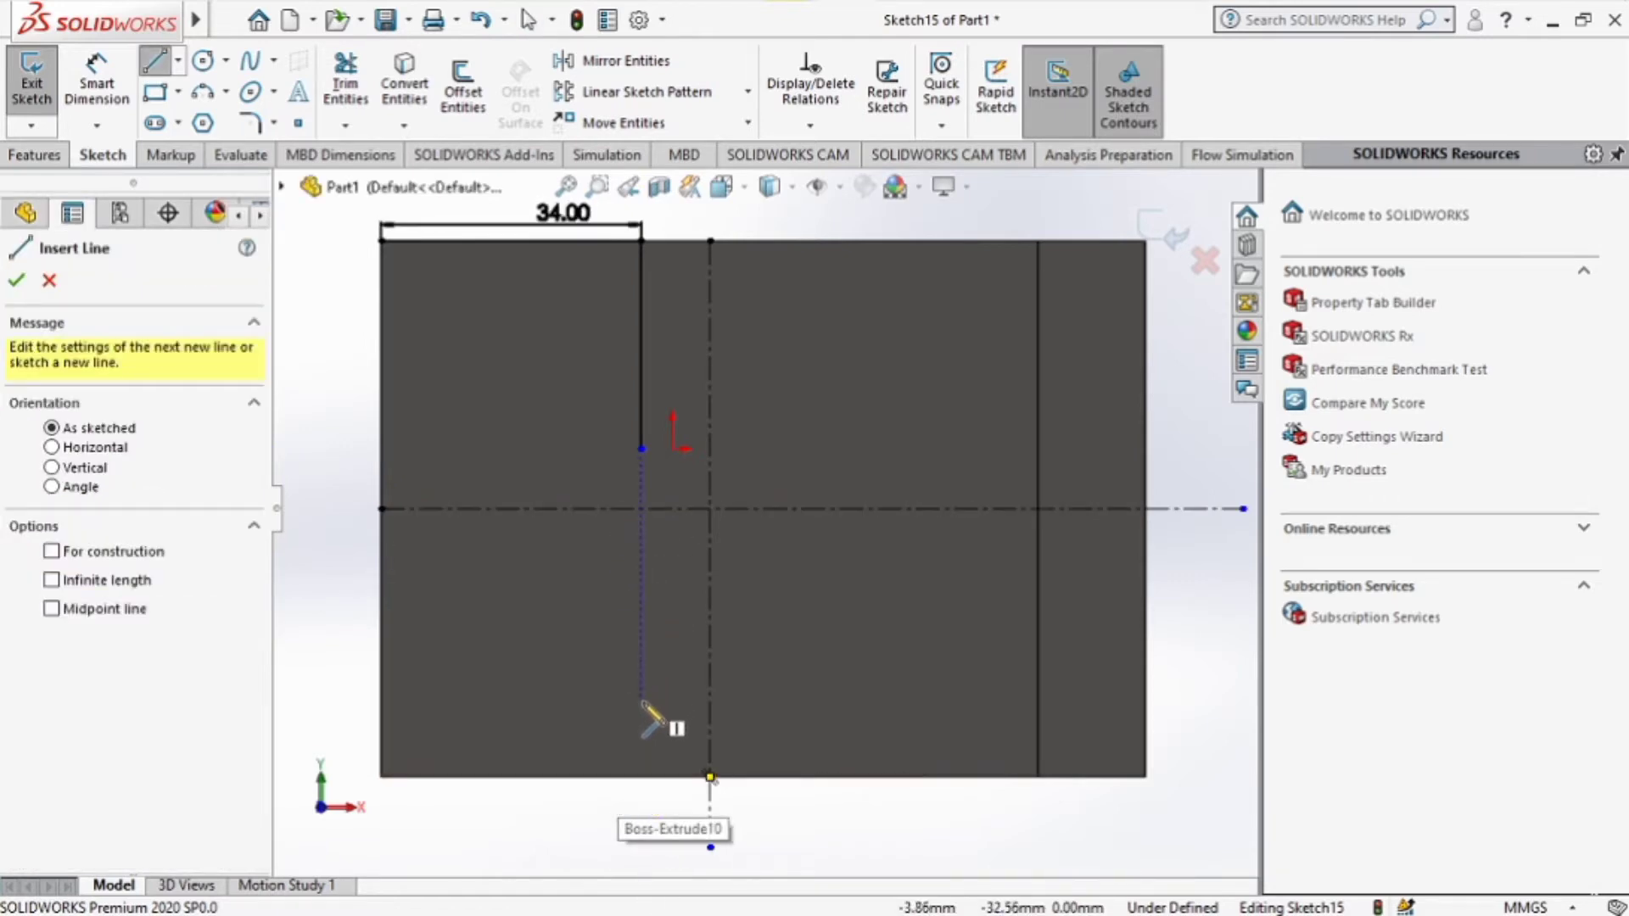
click(642, 775)
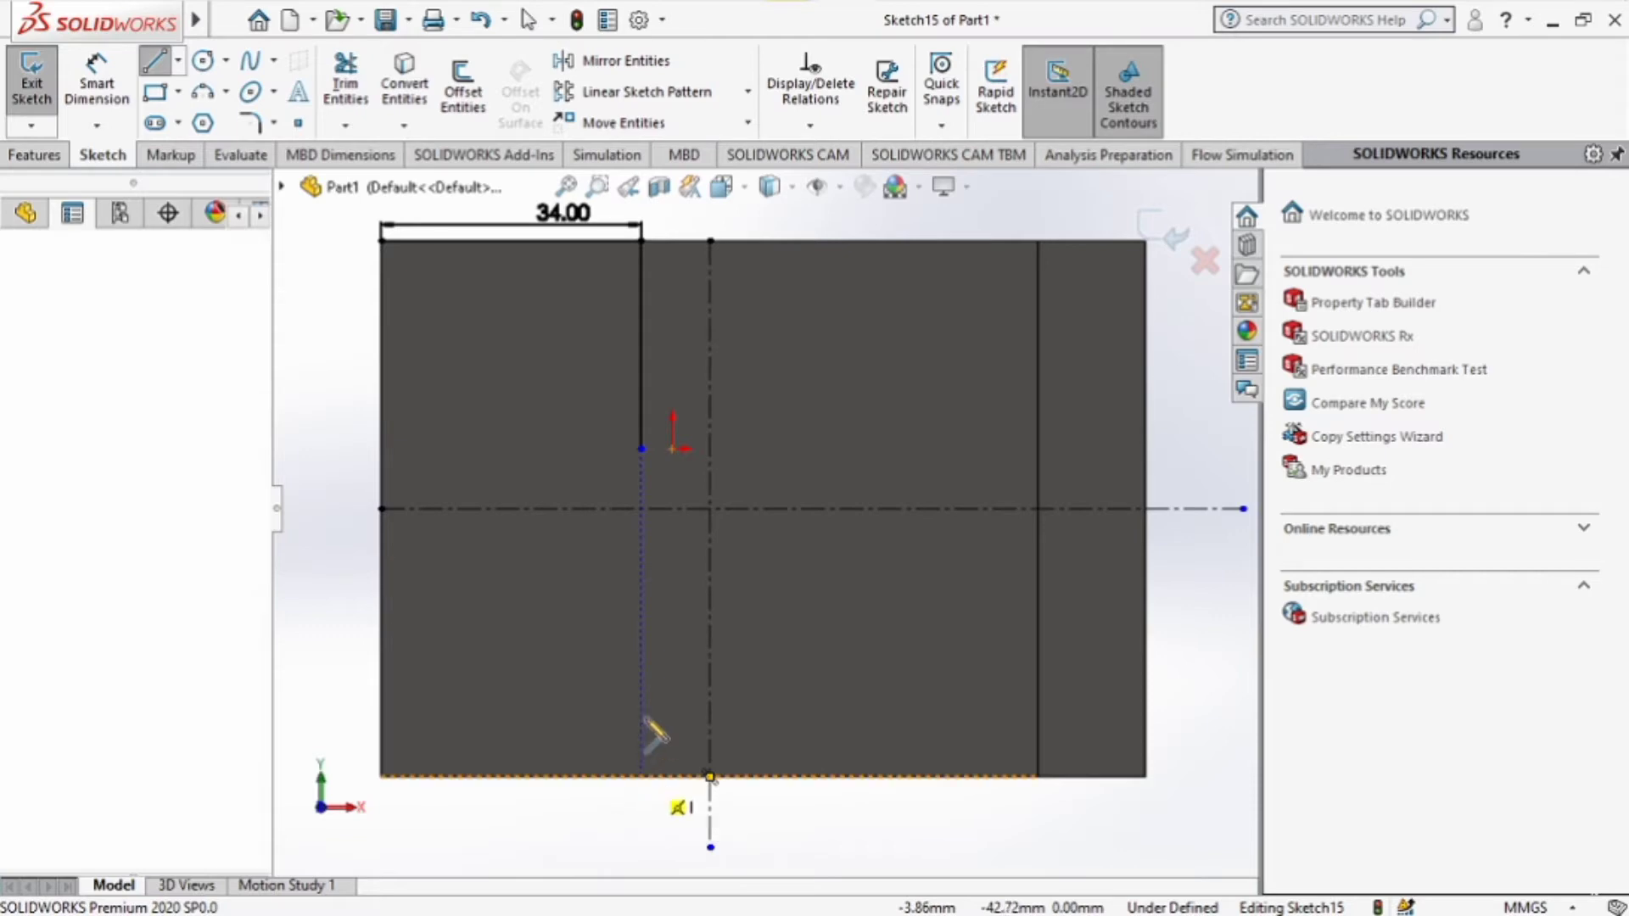
click(642, 565)
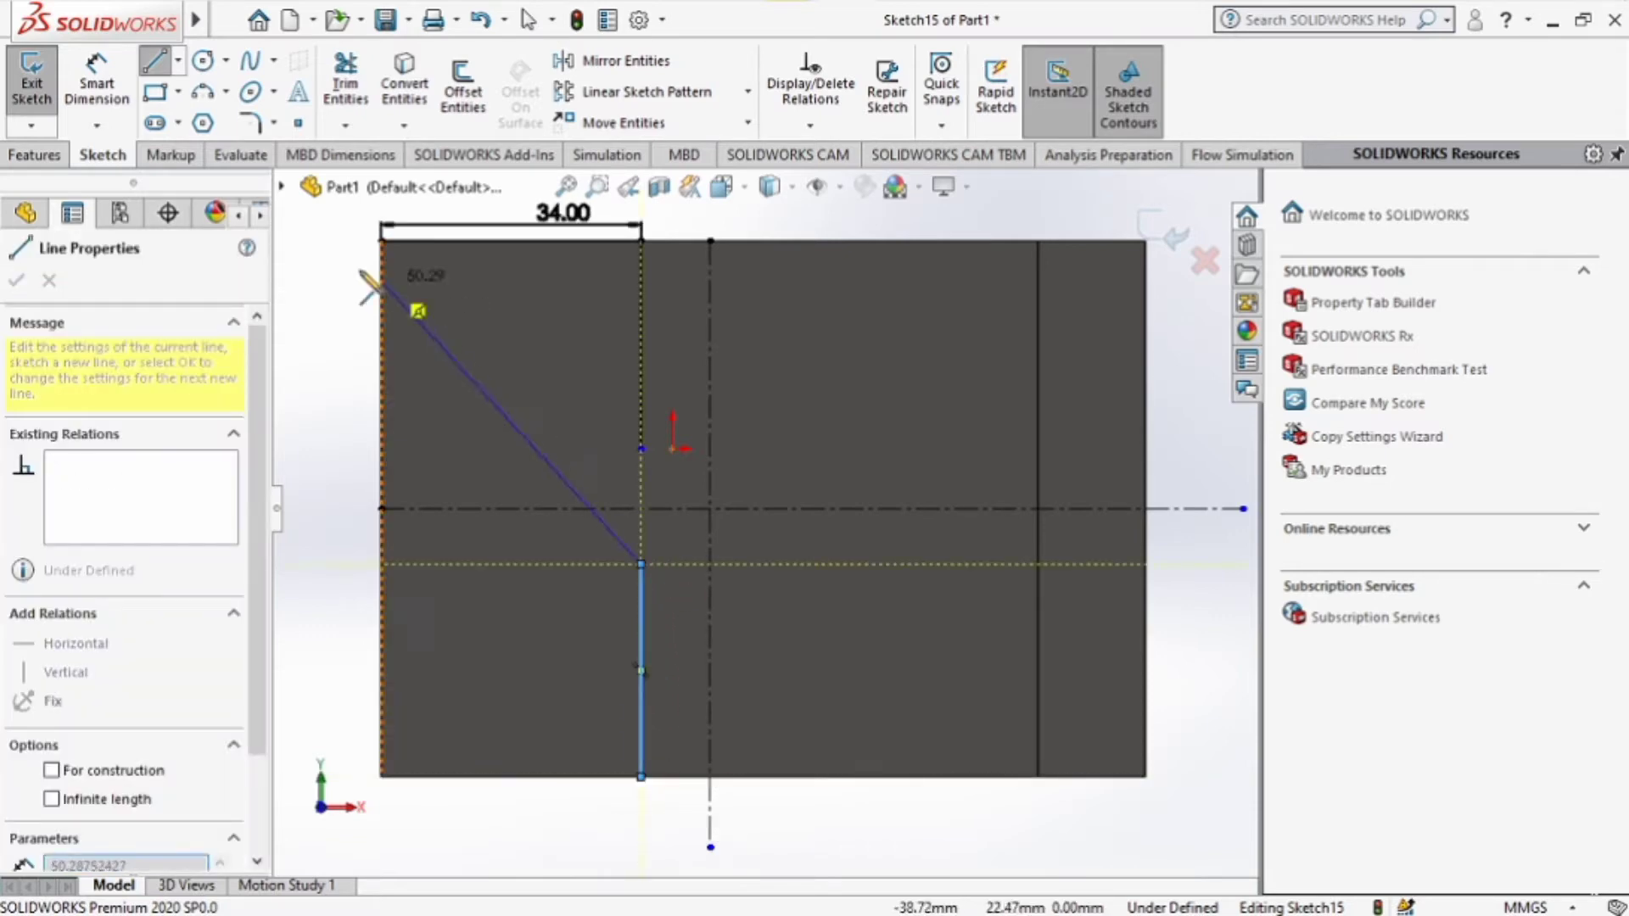
Dimension the upper and lower vertical guide lines to 14 mm each.
click(97, 85)
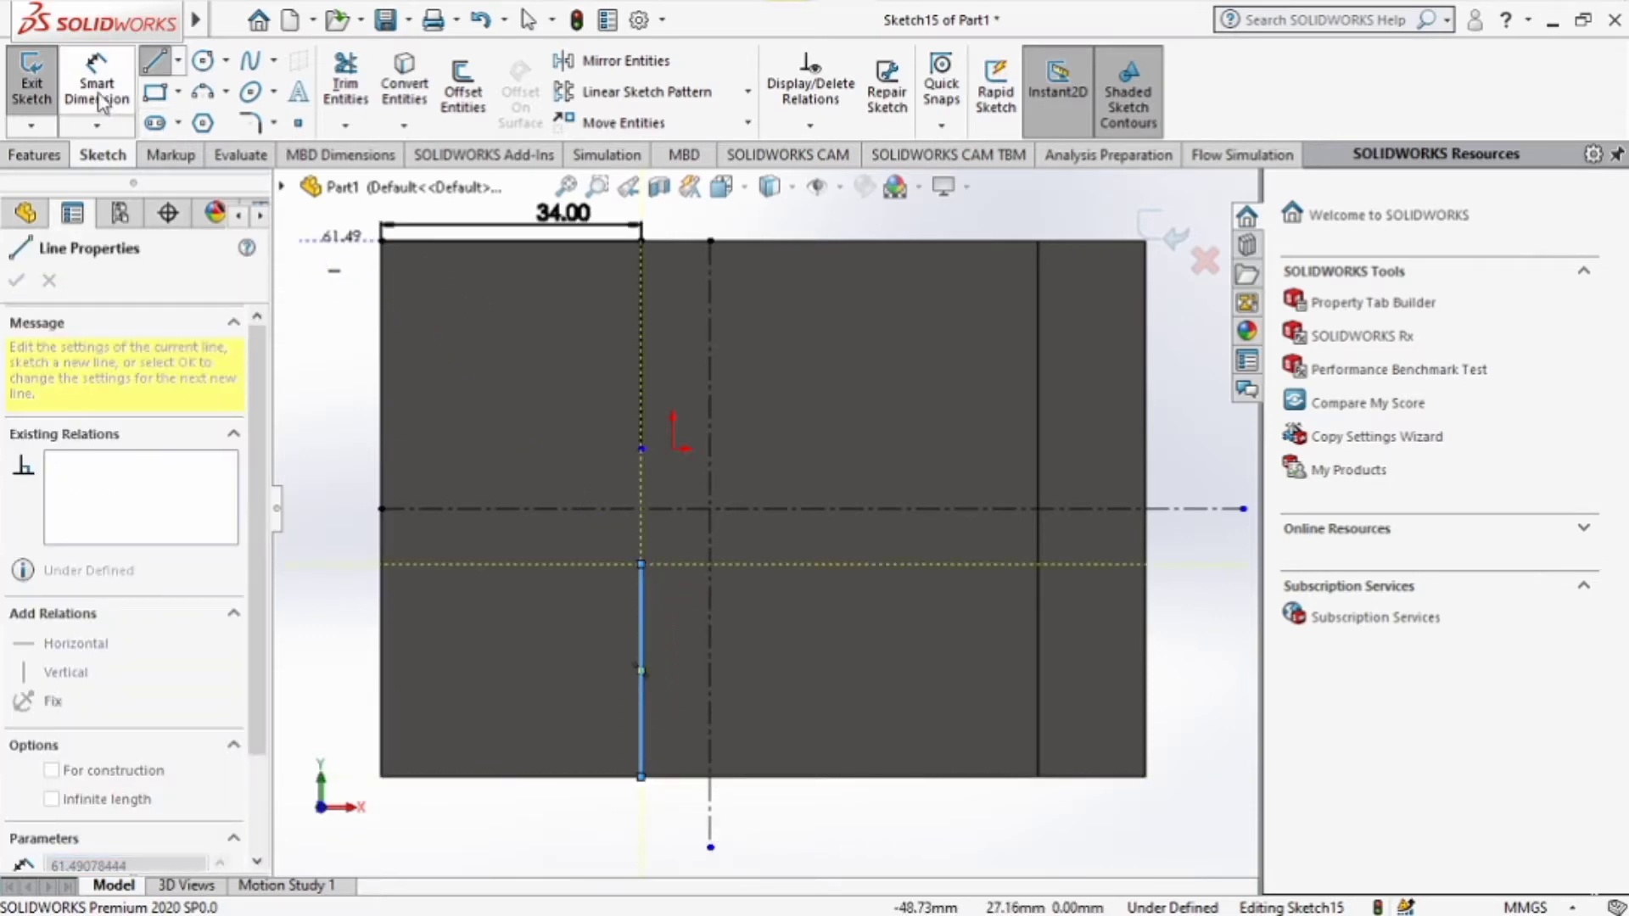
click(638, 334)
click(530, 349)
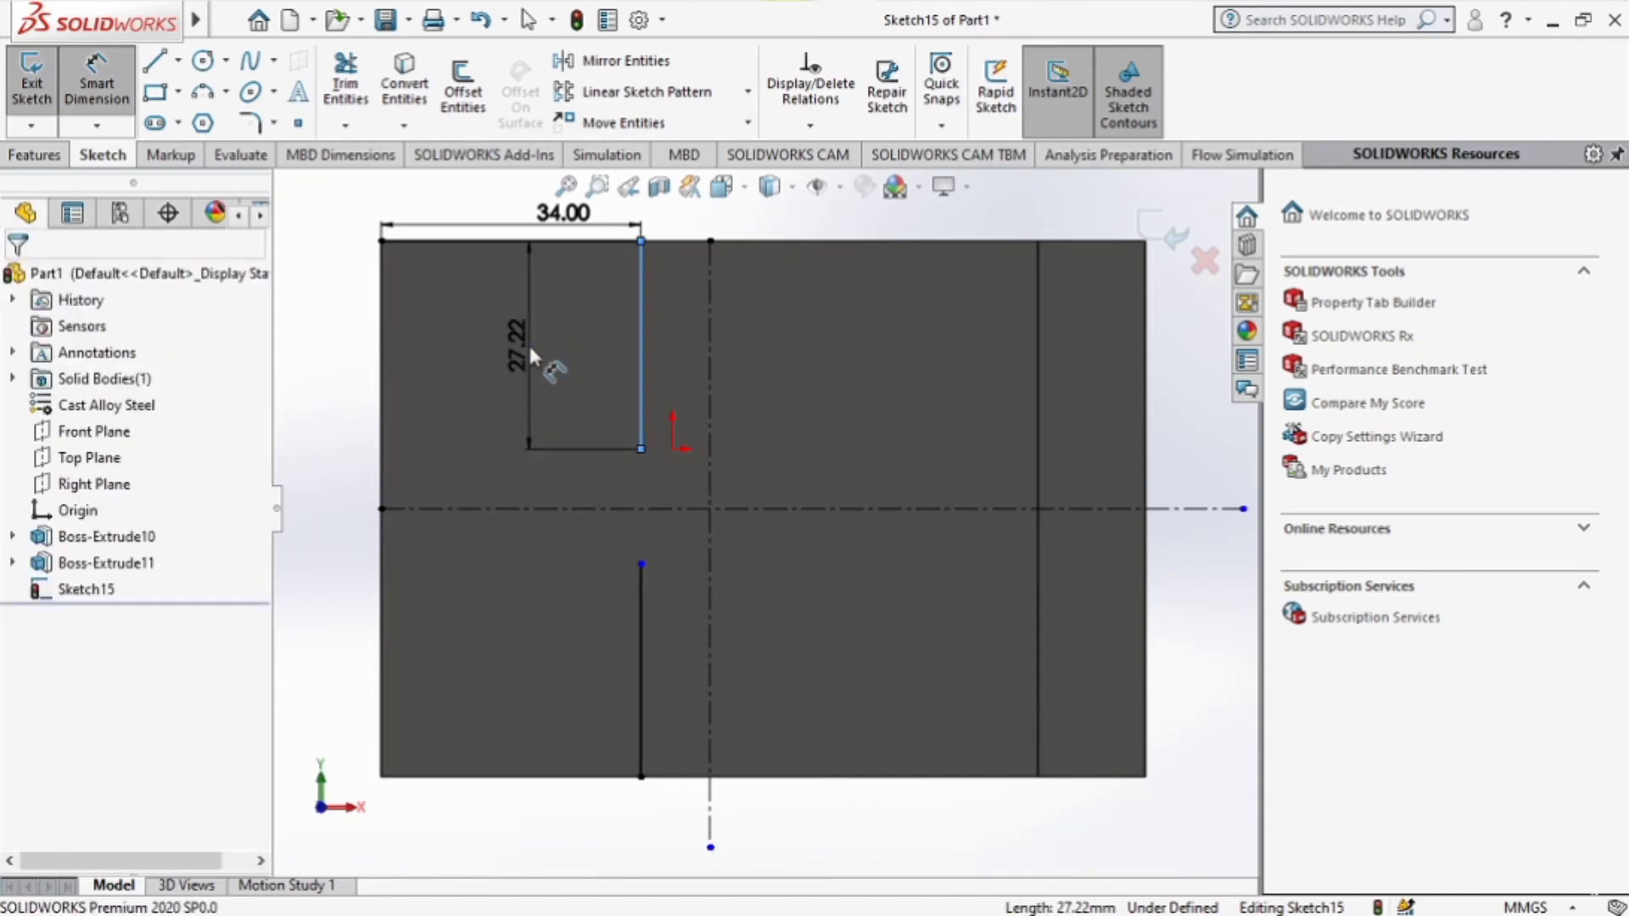
key(Return)
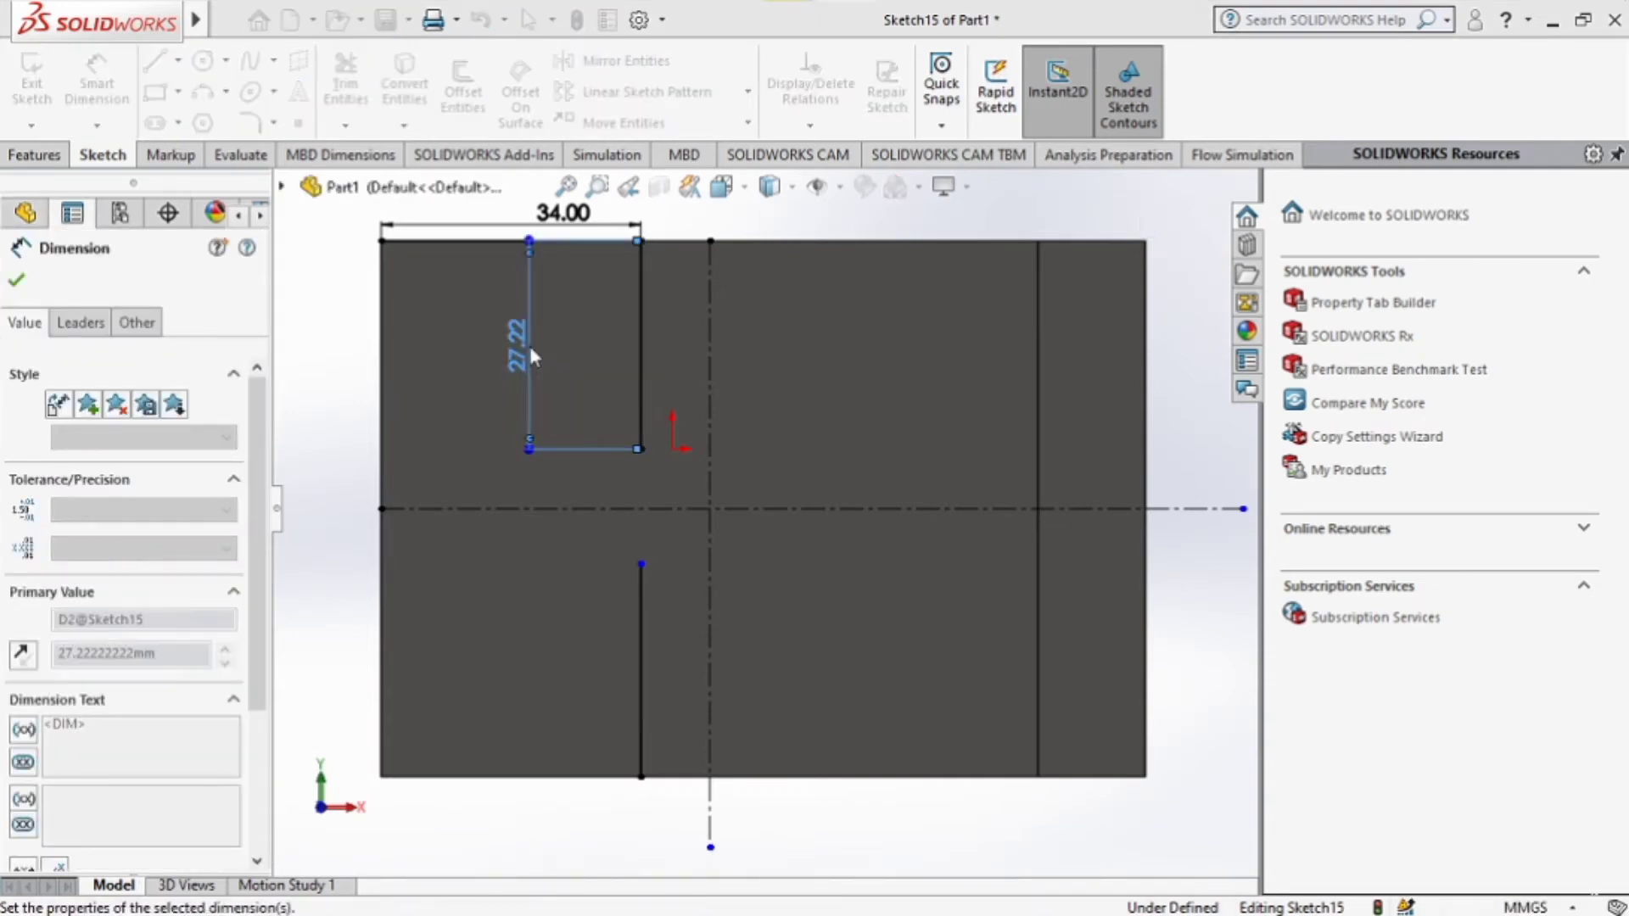
click(643, 634)
click(514, 646)
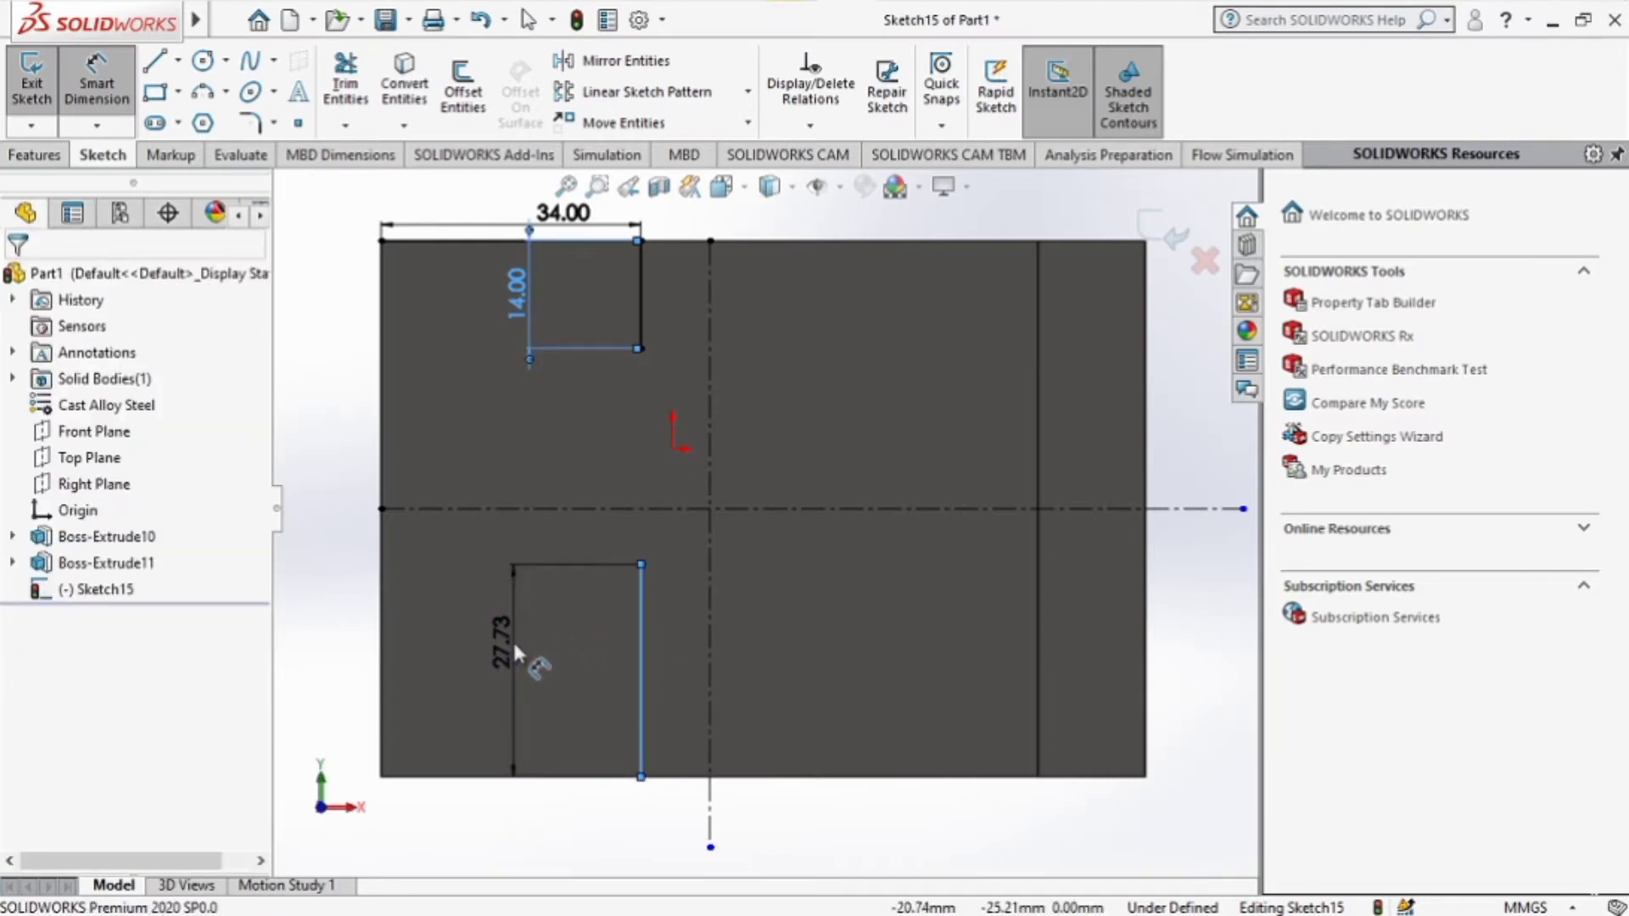
key(Return)
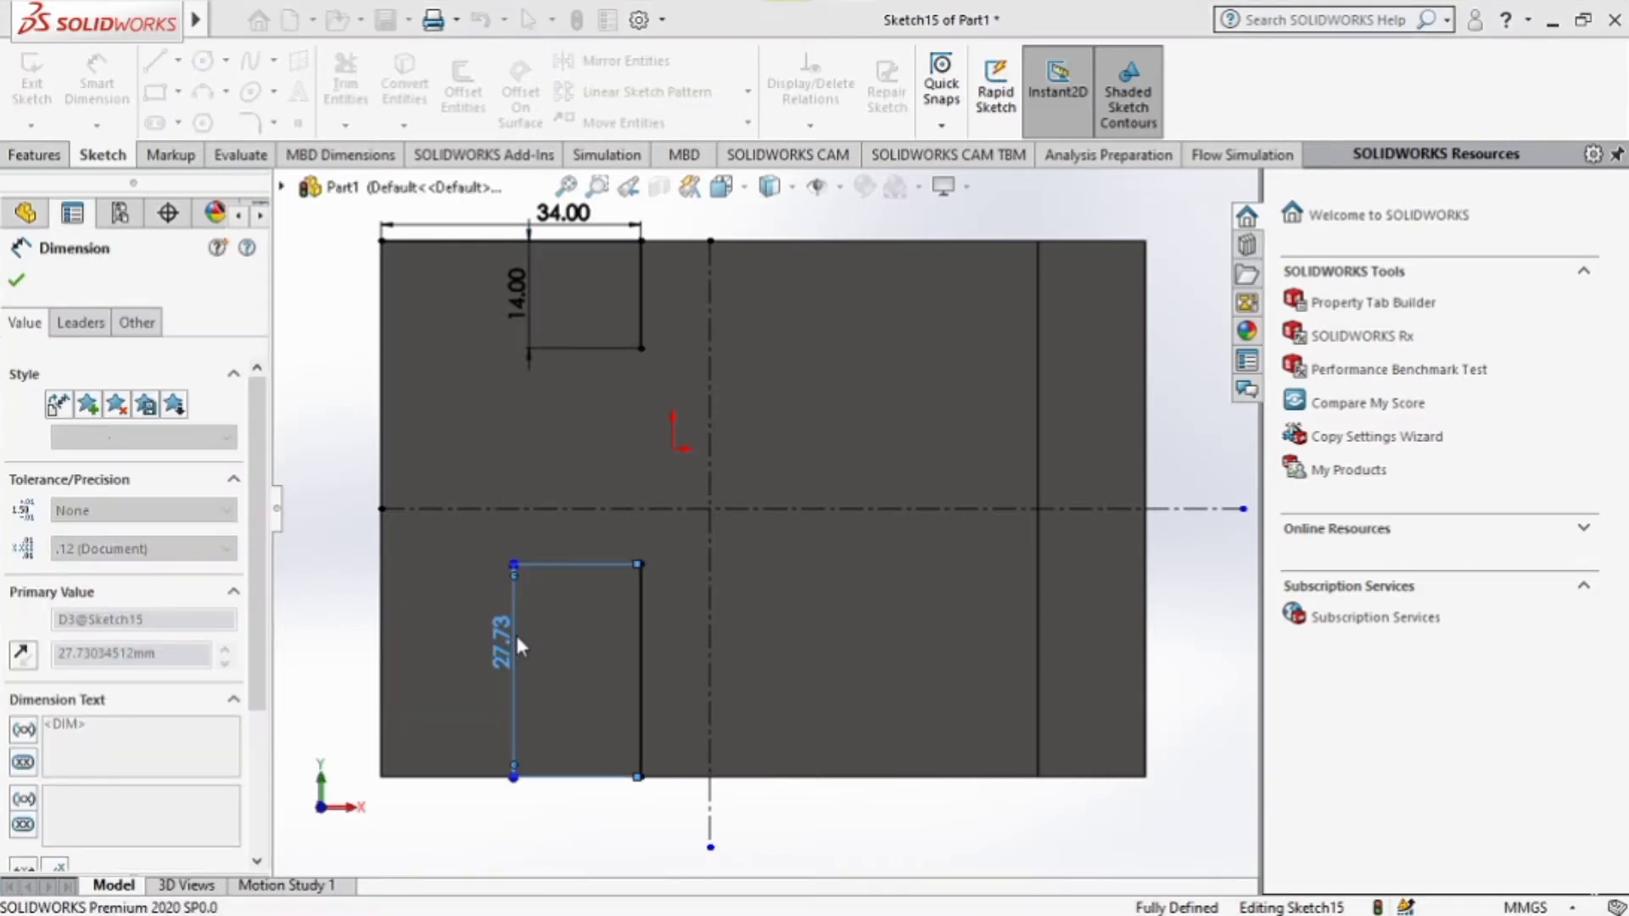
Check the hole diameter in the Photos drawing and sketch circles about 18 mm and 20 mm in diameter at the vertical lines' inner ends.
mouse_move(1341, 7)
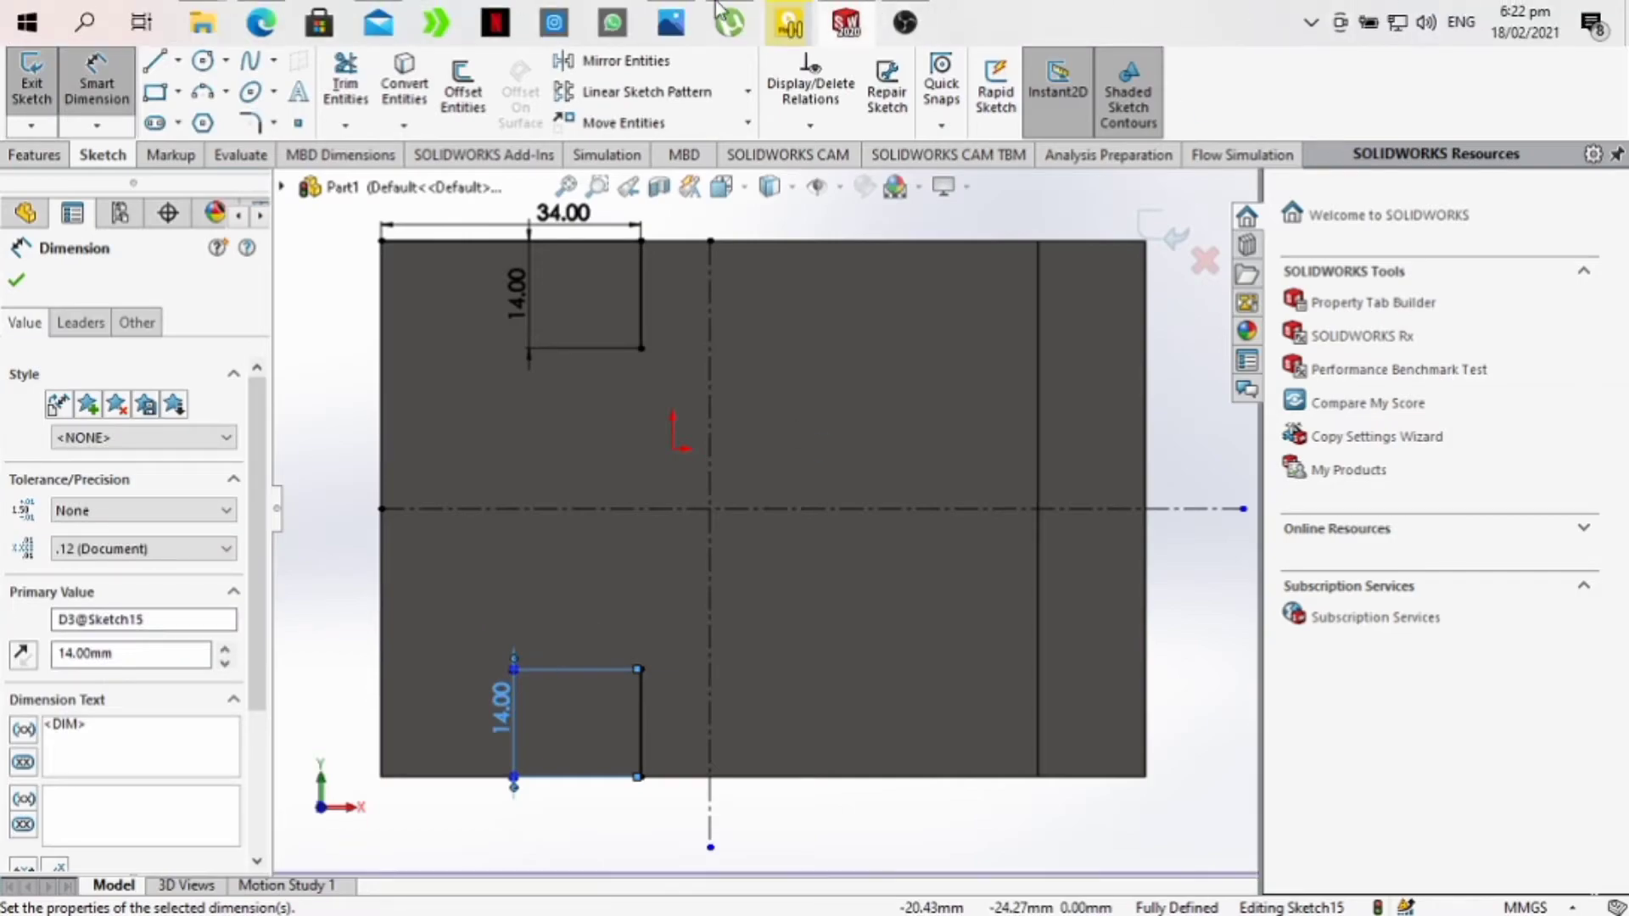
click(670, 17)
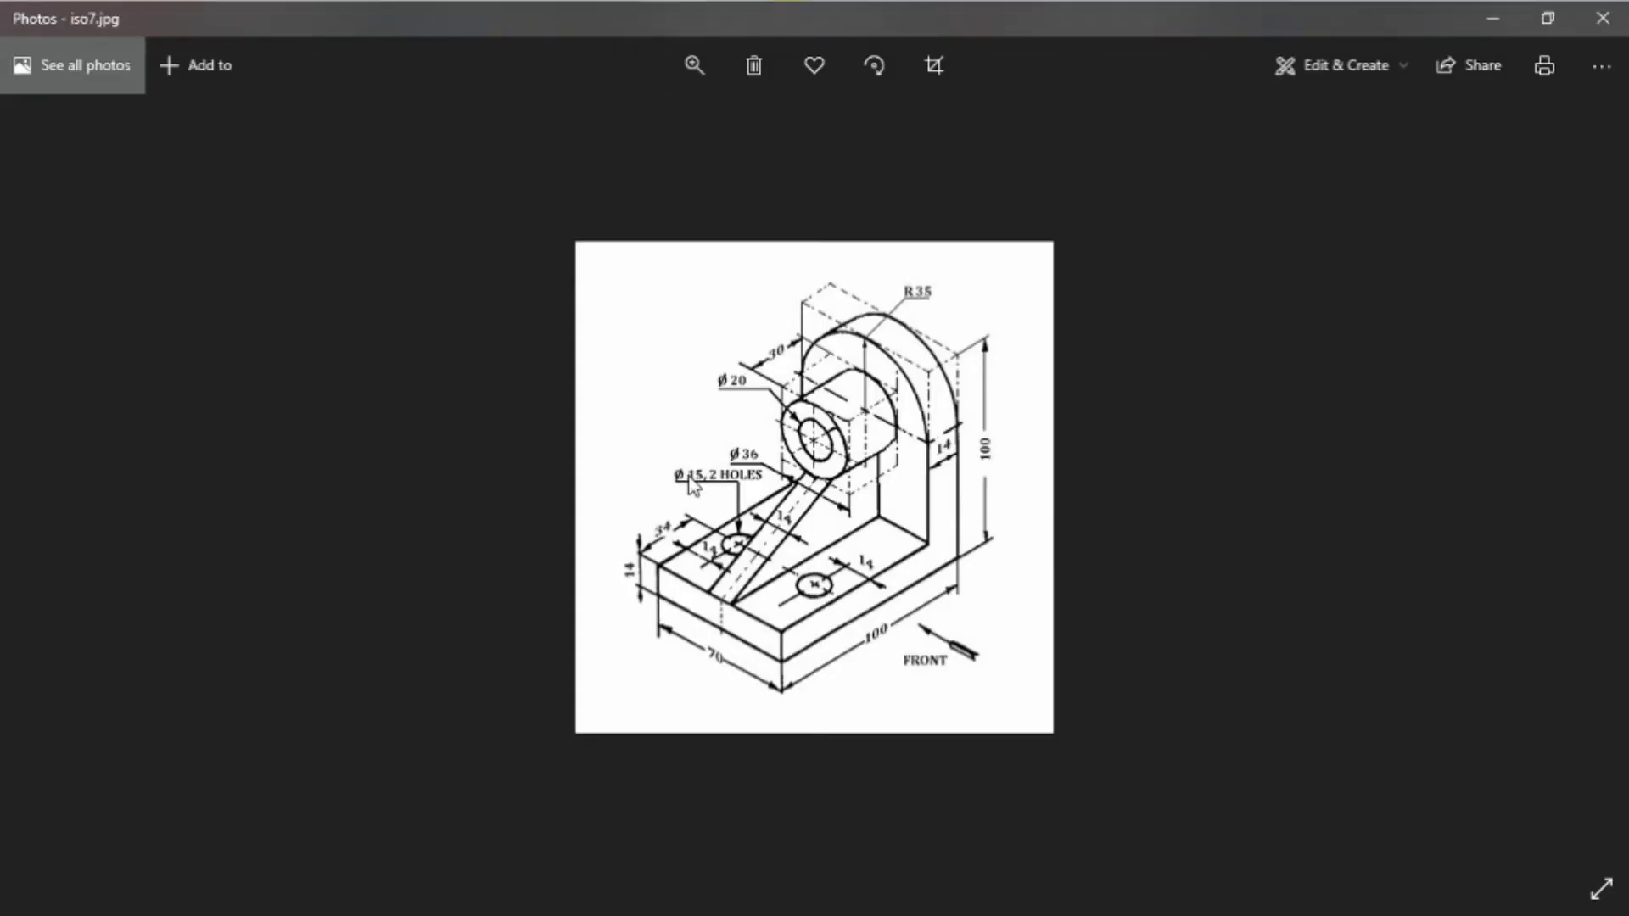
mouse_move(1222, 5)
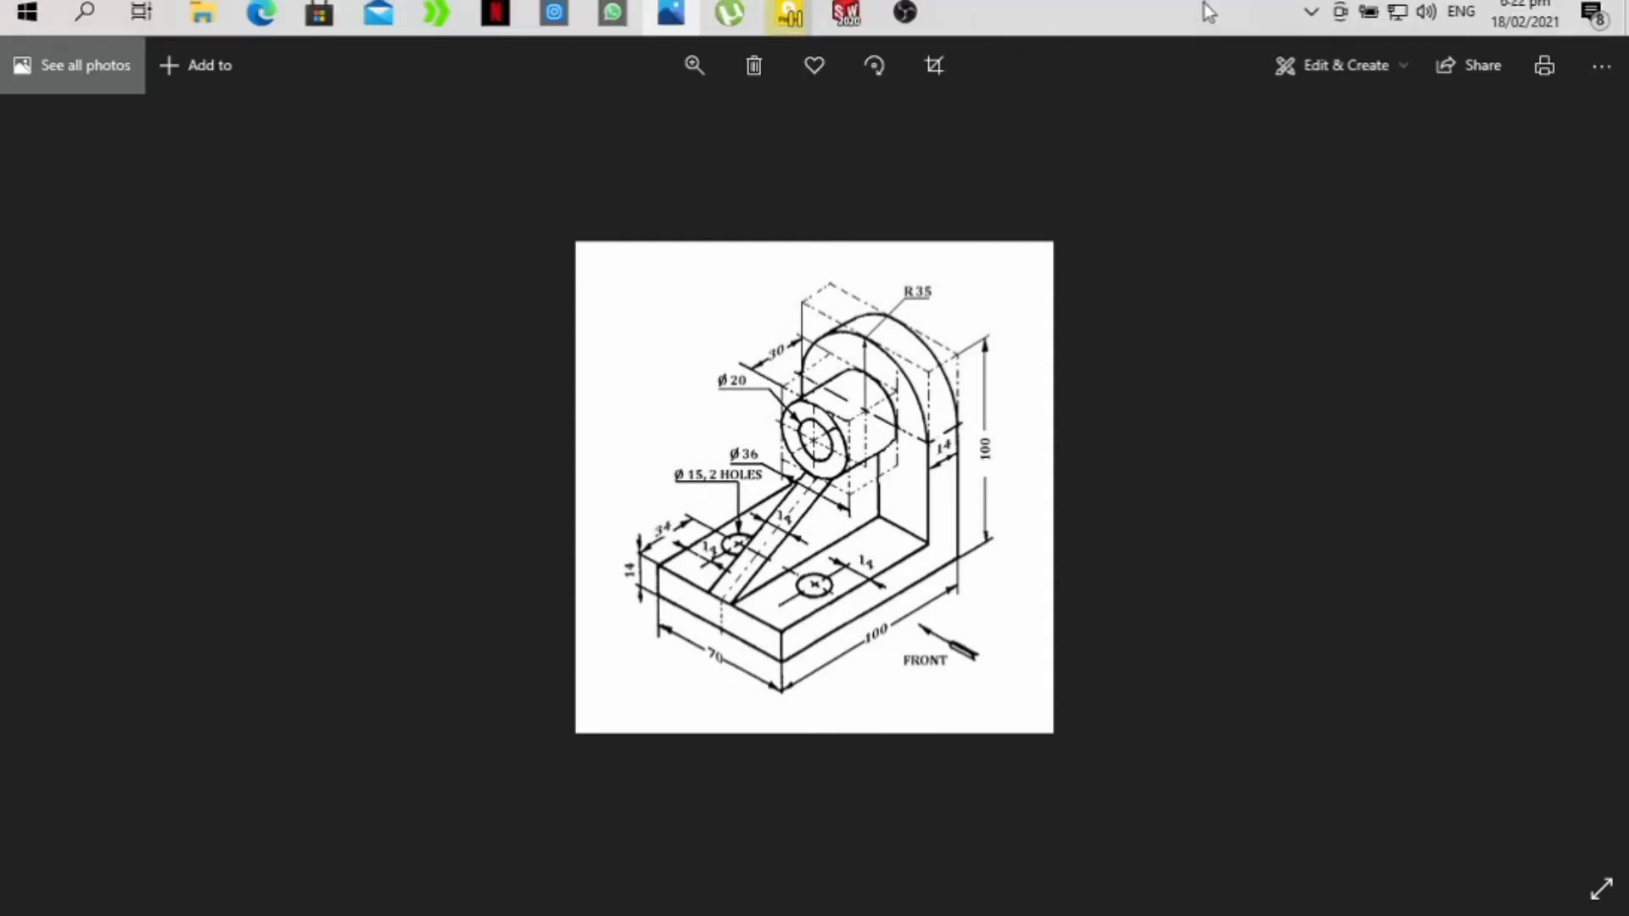
click(870, 16)
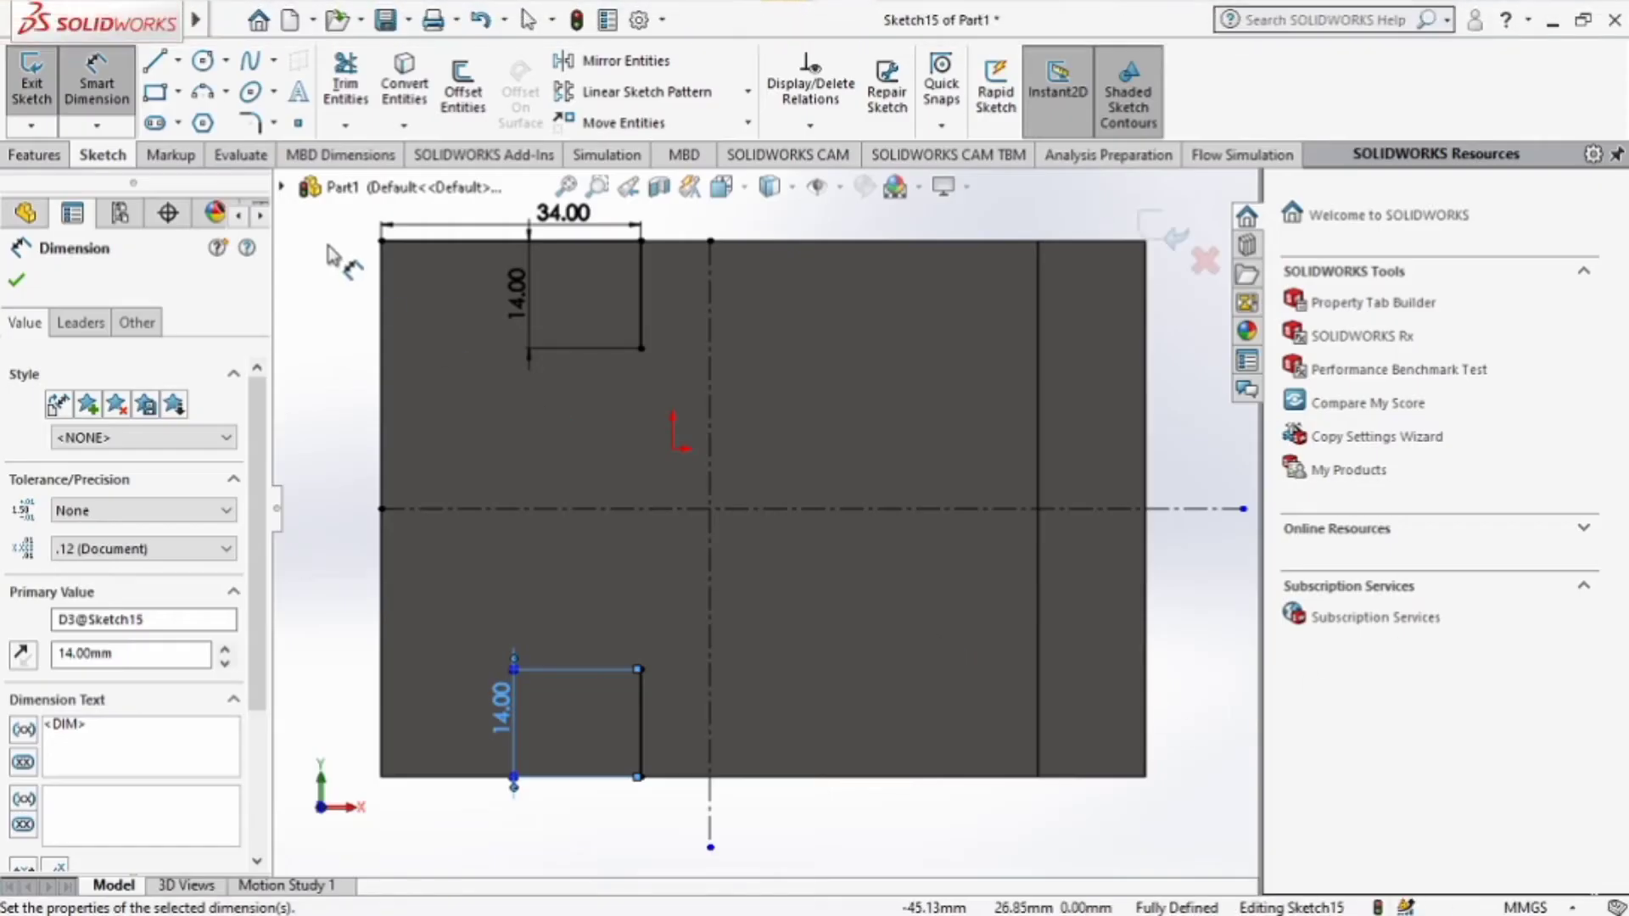
click(202, 61)
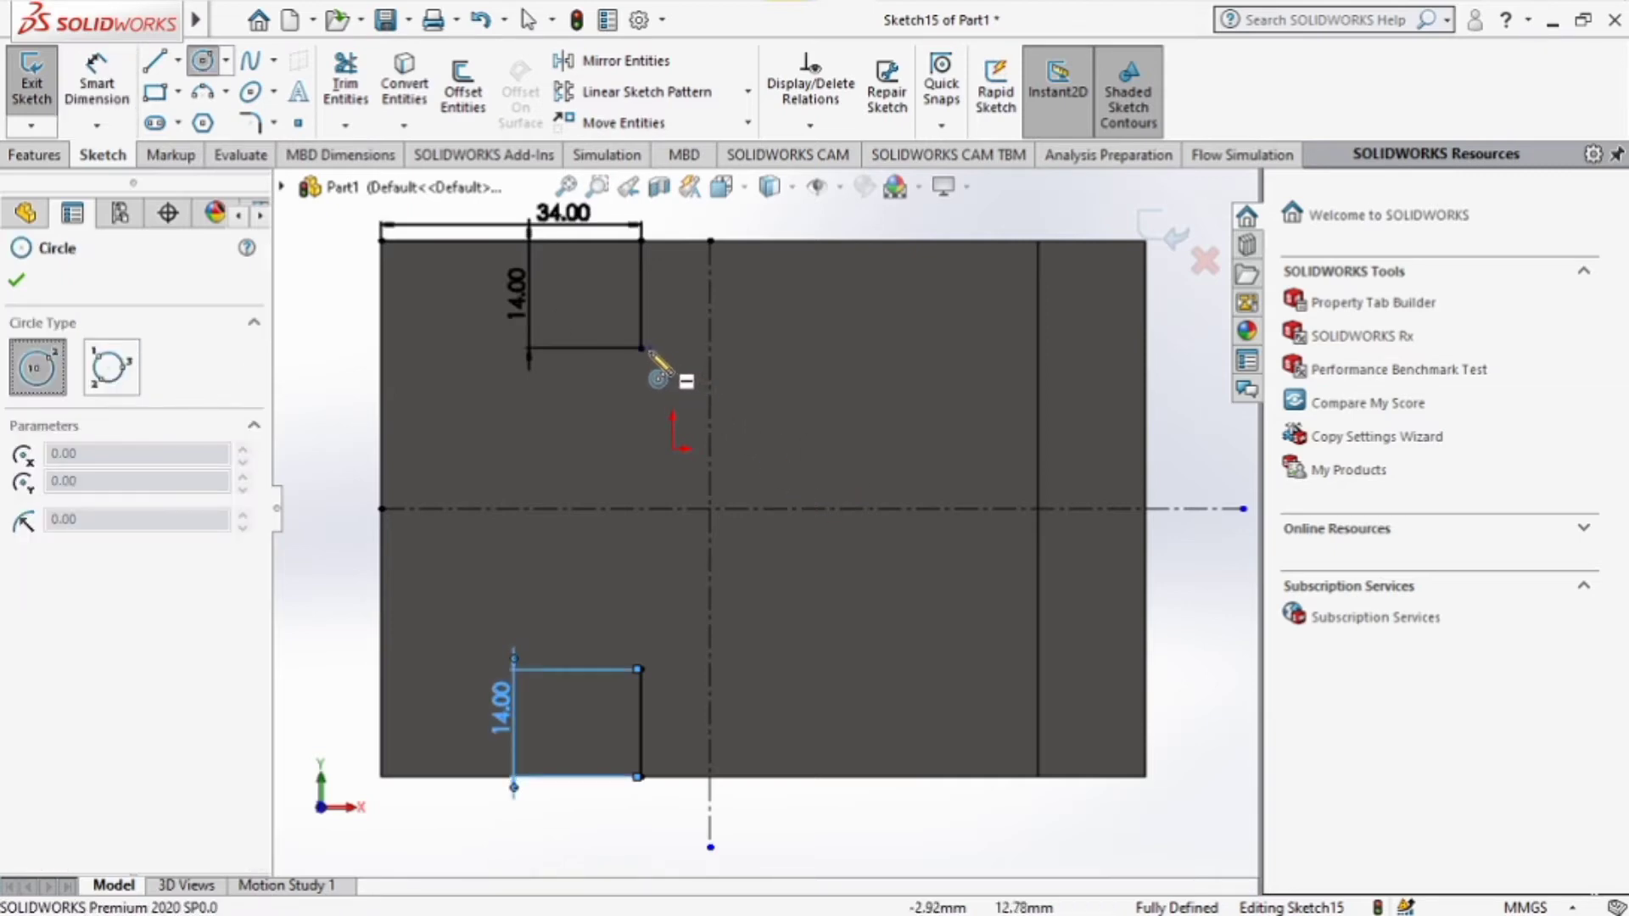
drag(643, 350, 667, 419)
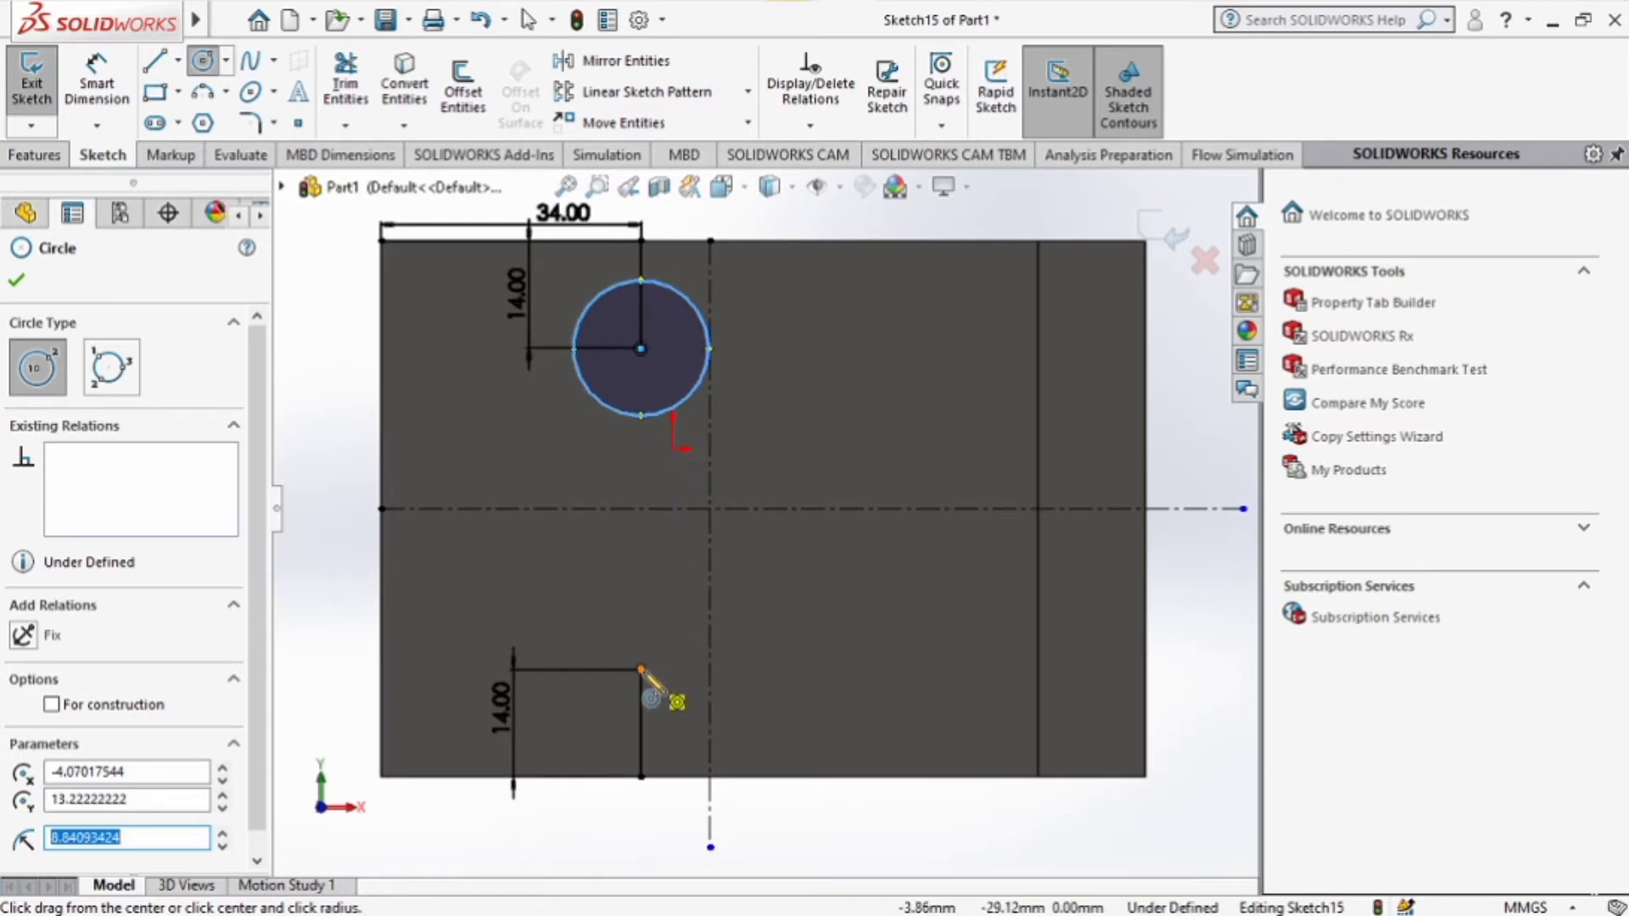
drag(642, 670, 676, 728)
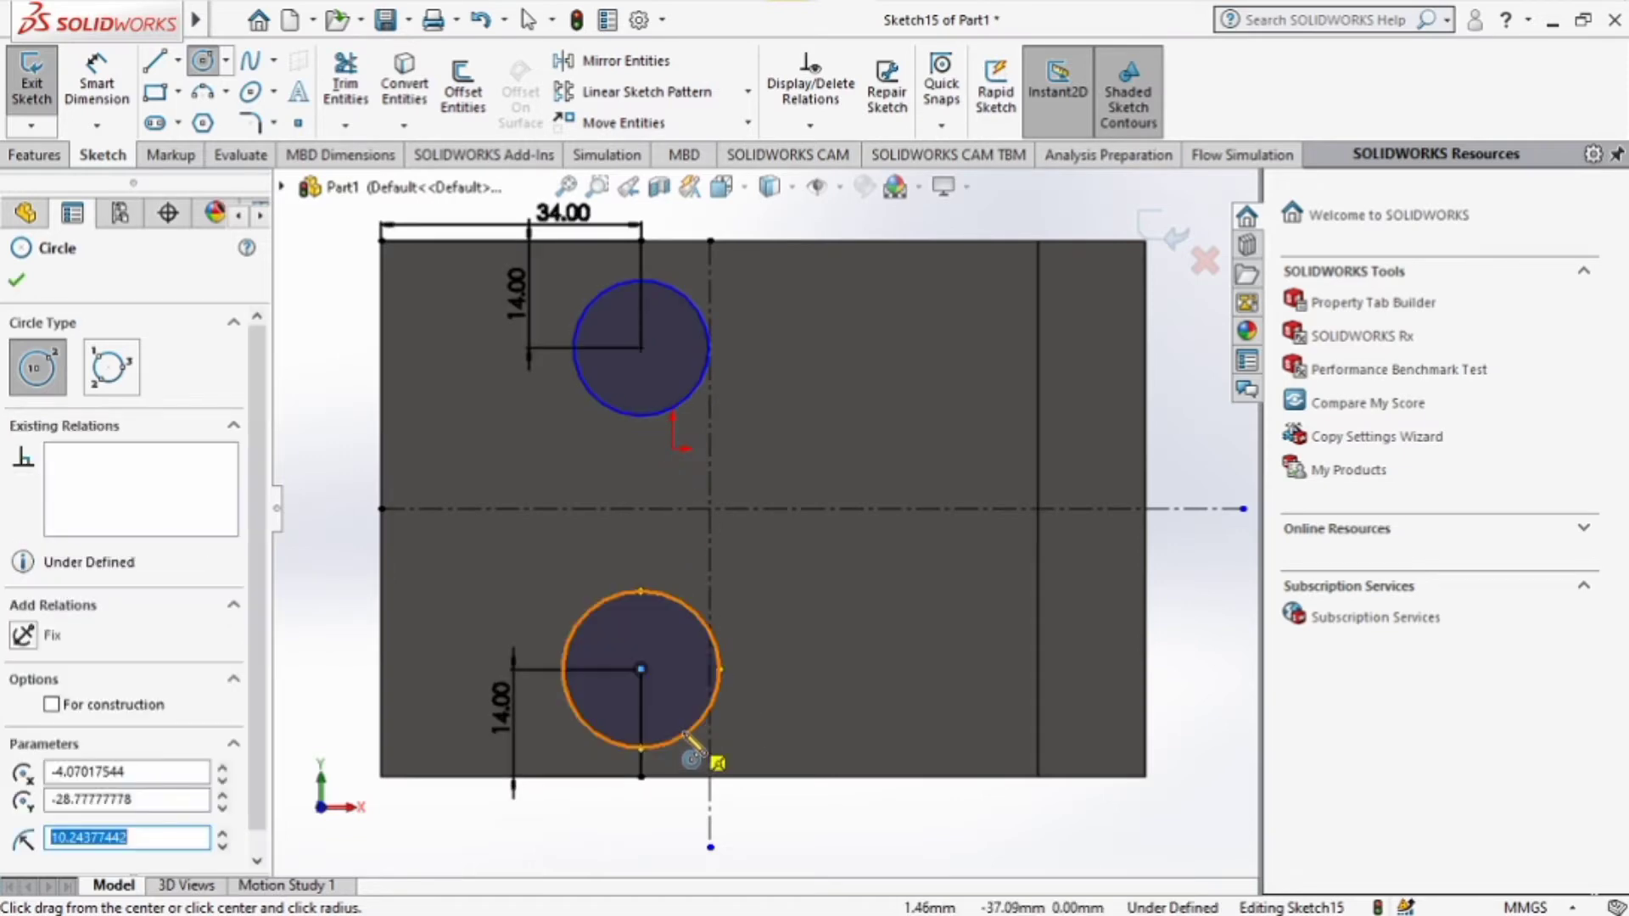
Dimension the diameters of both hole circles to 15 mm.
click(96, 85)
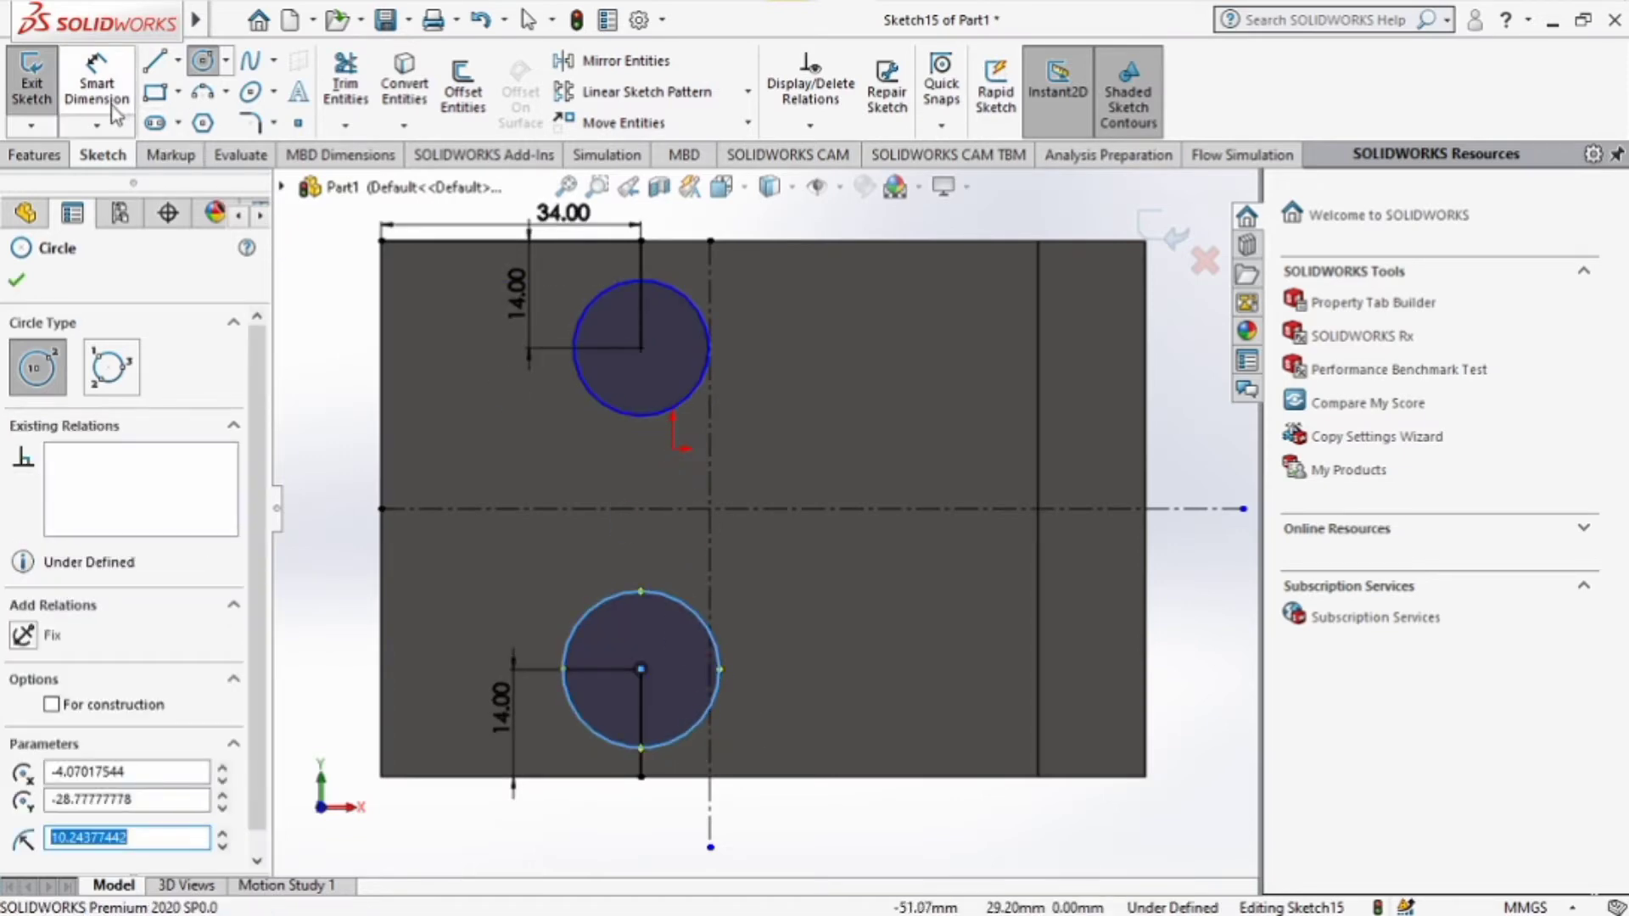
click(607, 413)
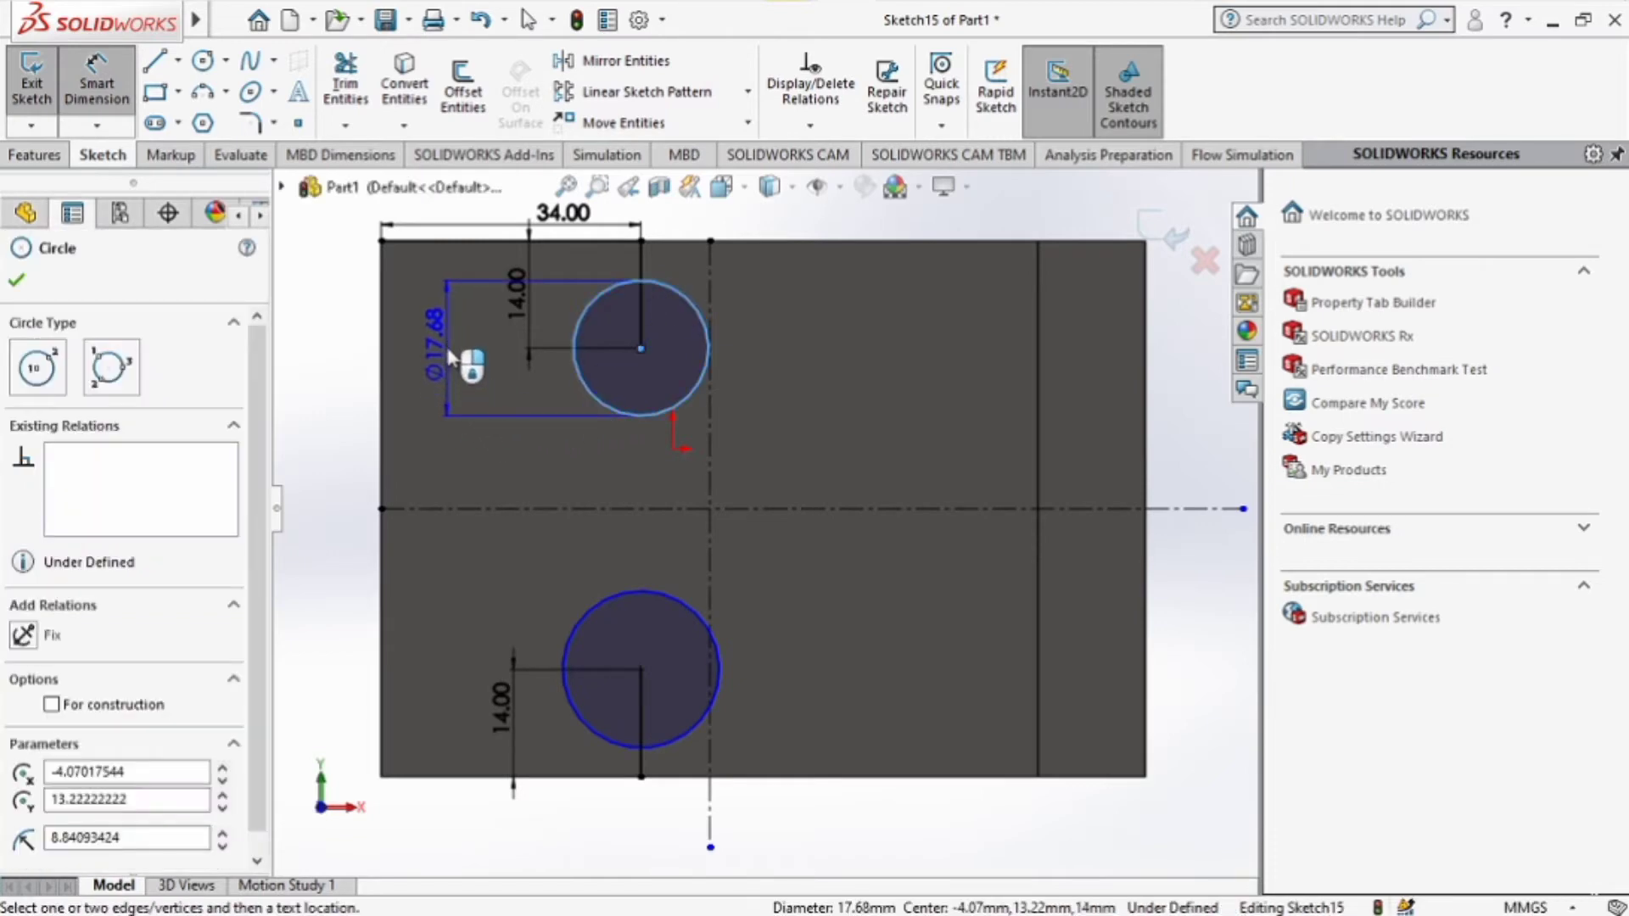
click(447, 353)
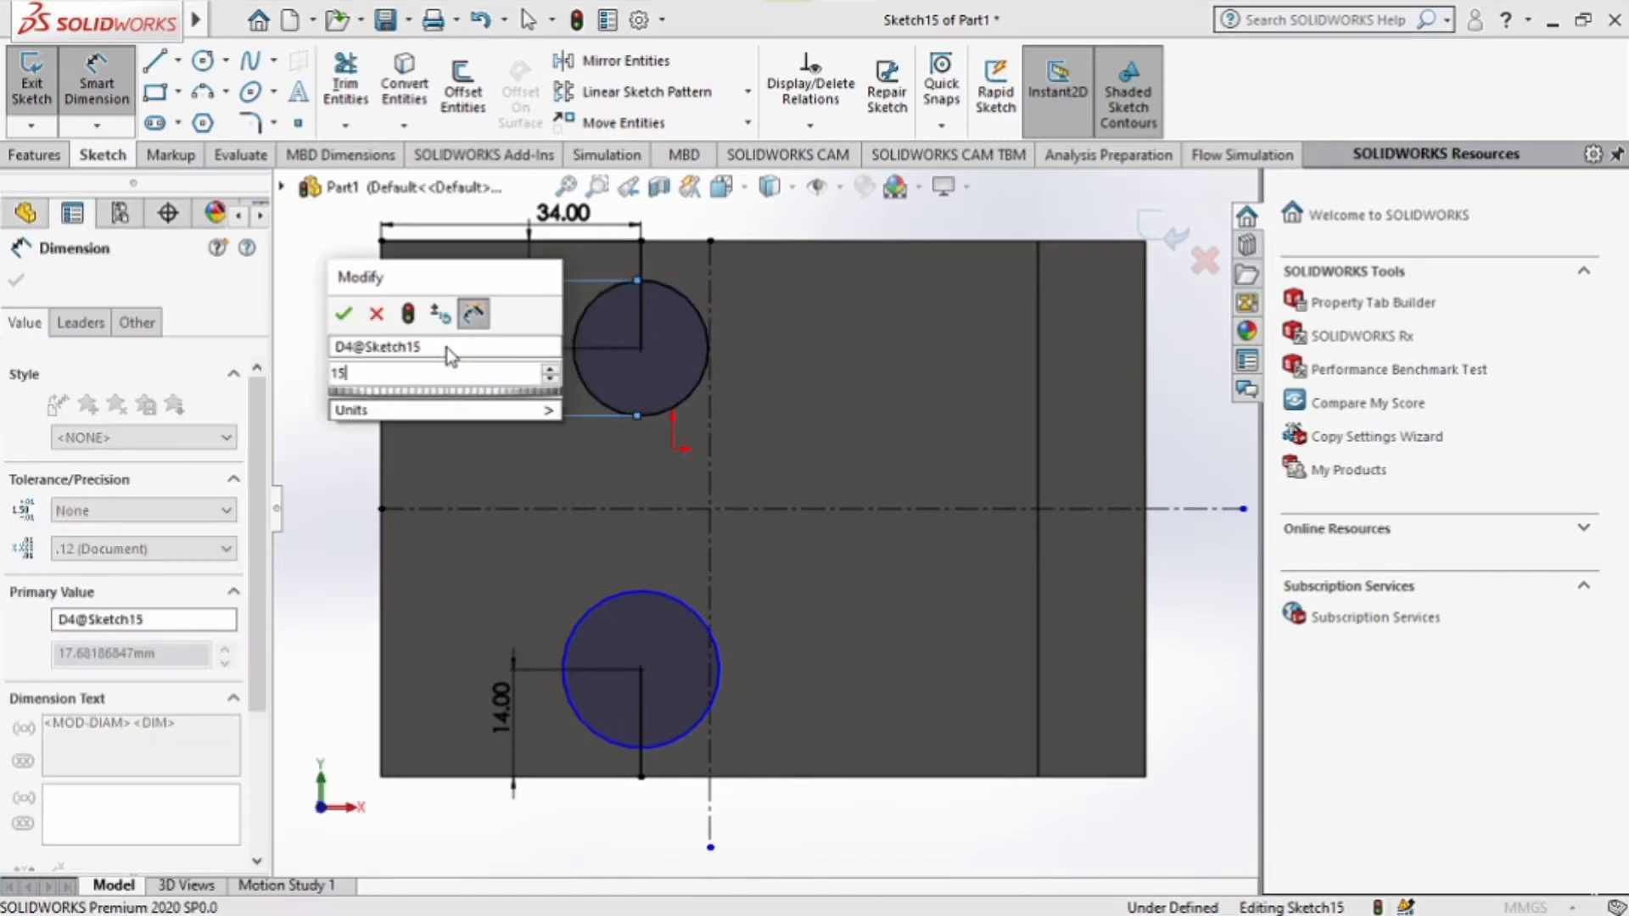
key(Return)
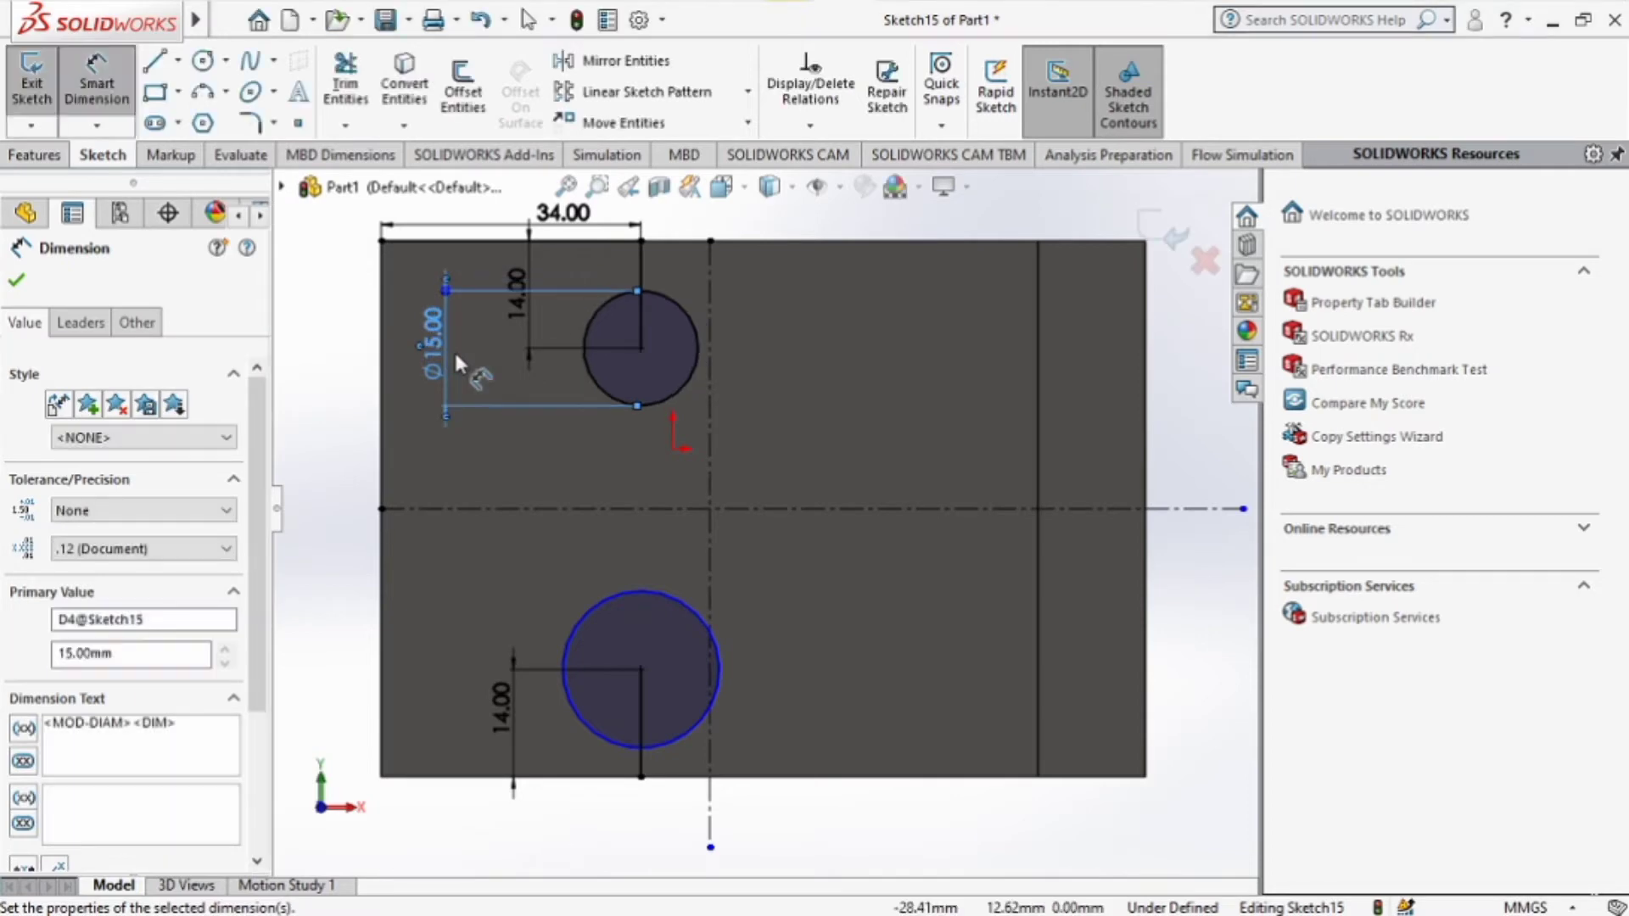
click(564, 651)
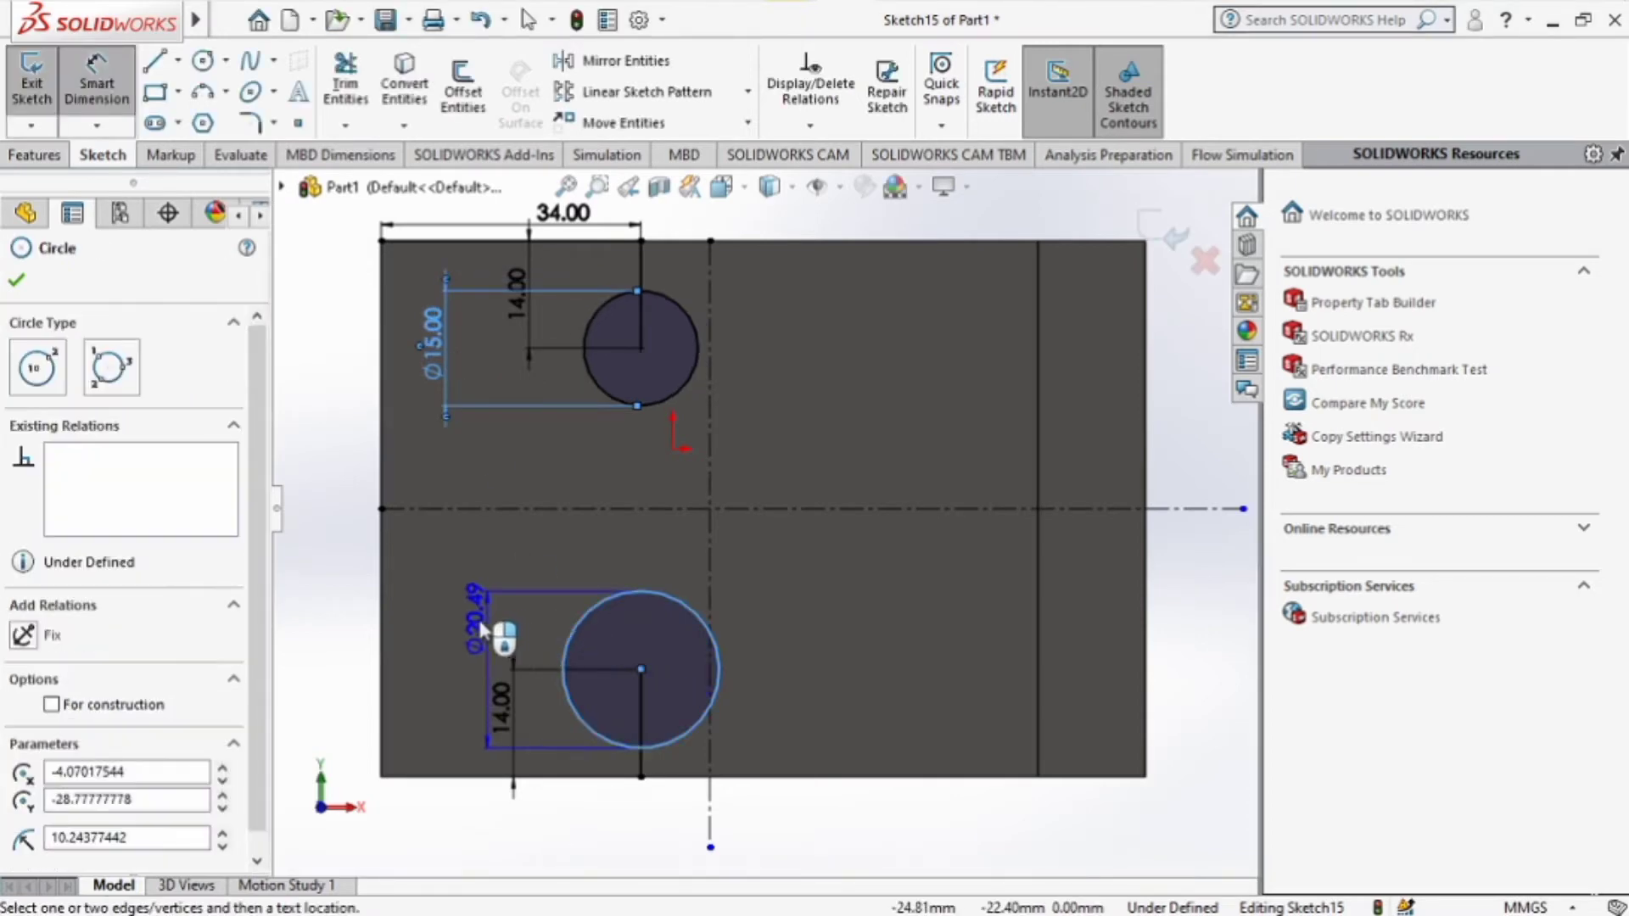
click(475, 632)
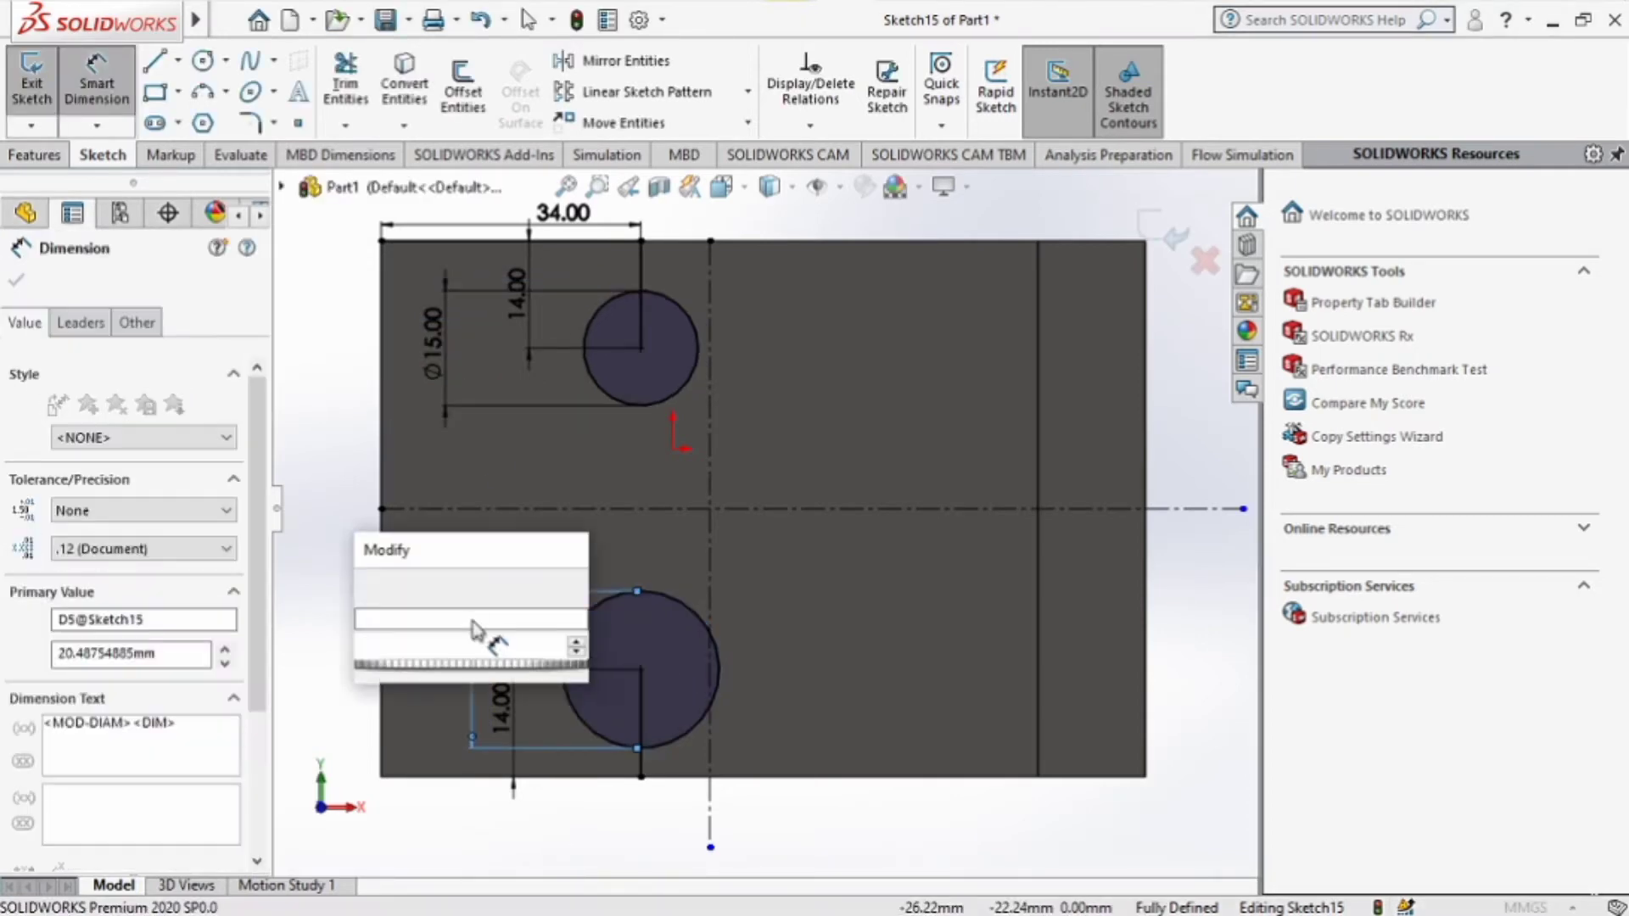
text(15)
key(Return)
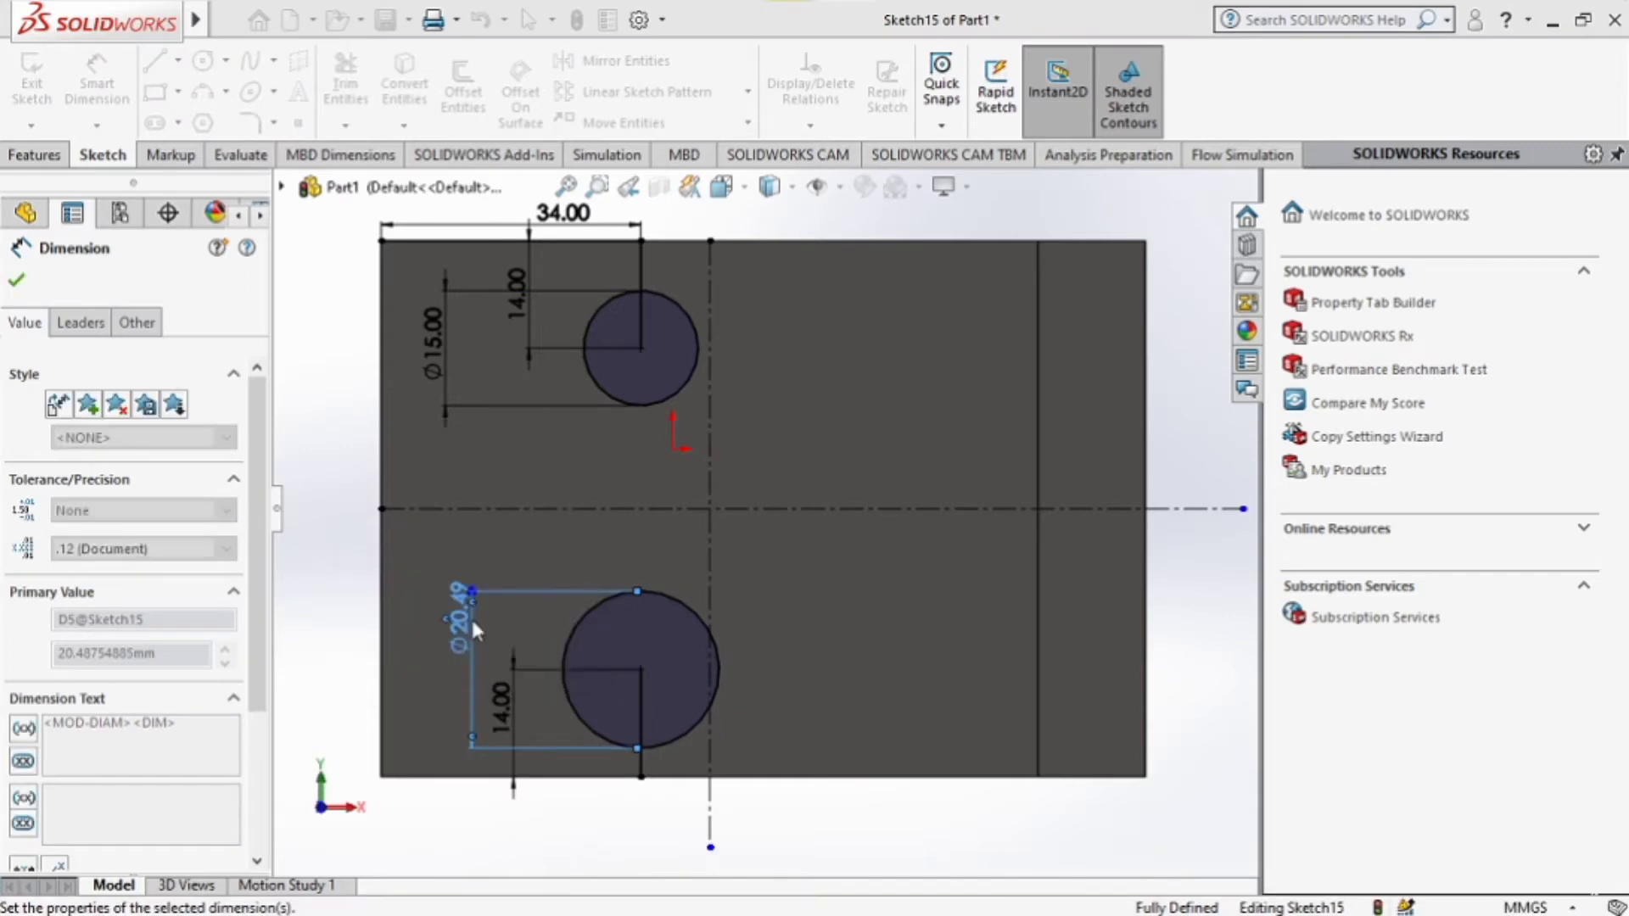
click(441, 555)
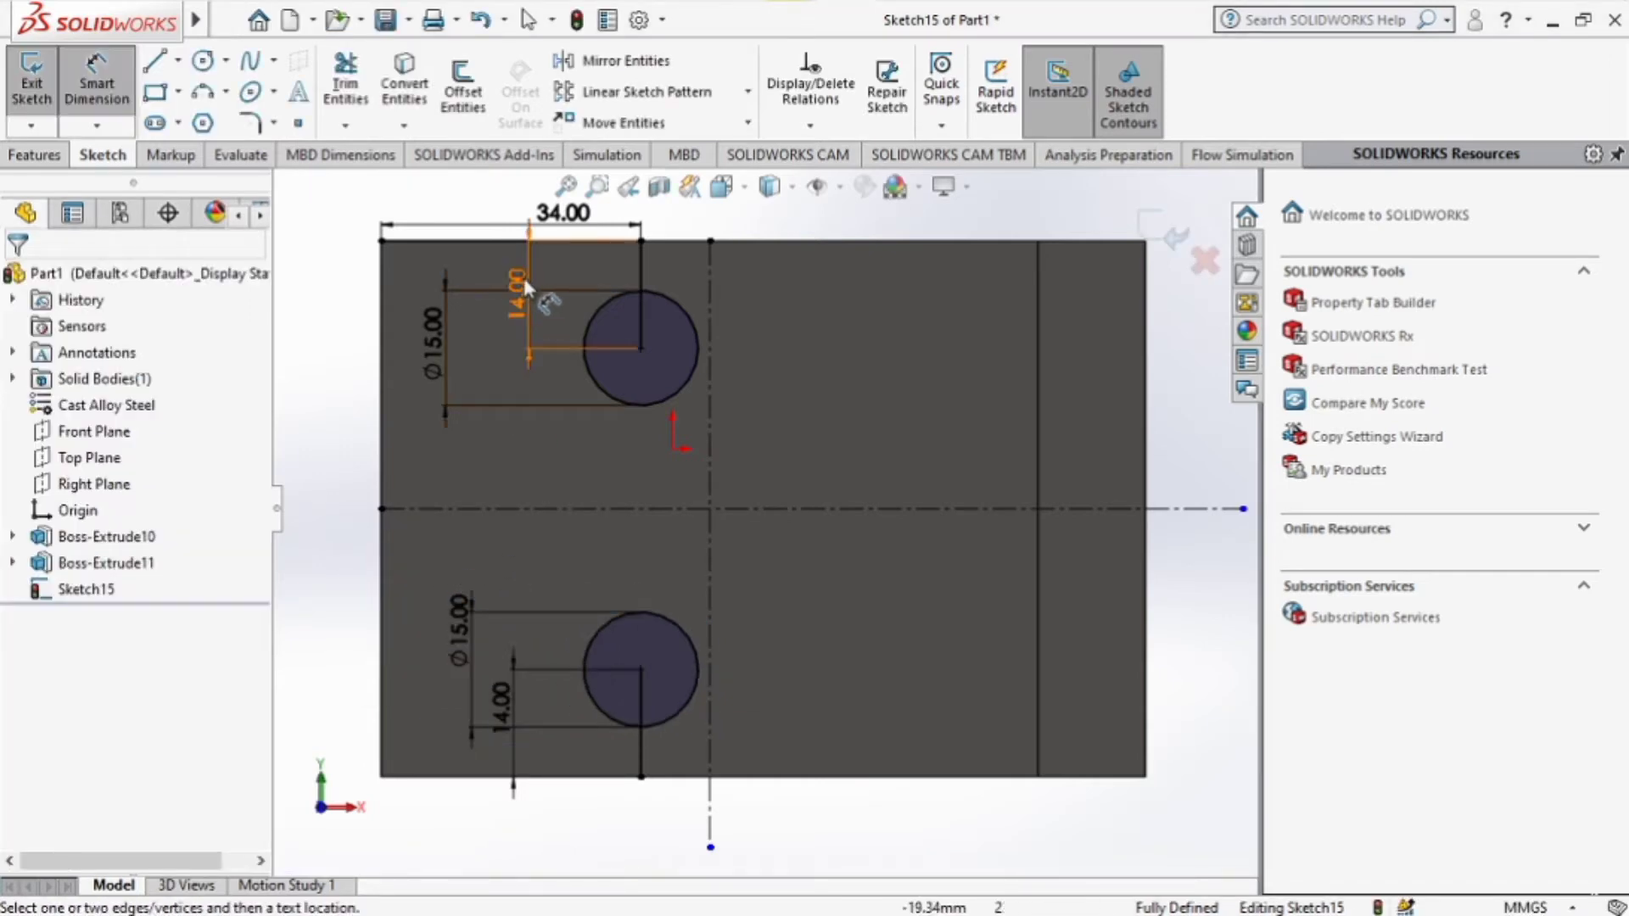
Delete the 34 mm guide line on the base's upper edge and the vertical guide line through the upper circle.
scroll(527, 291, up, 2)
scroll(520, 266, down, 4)
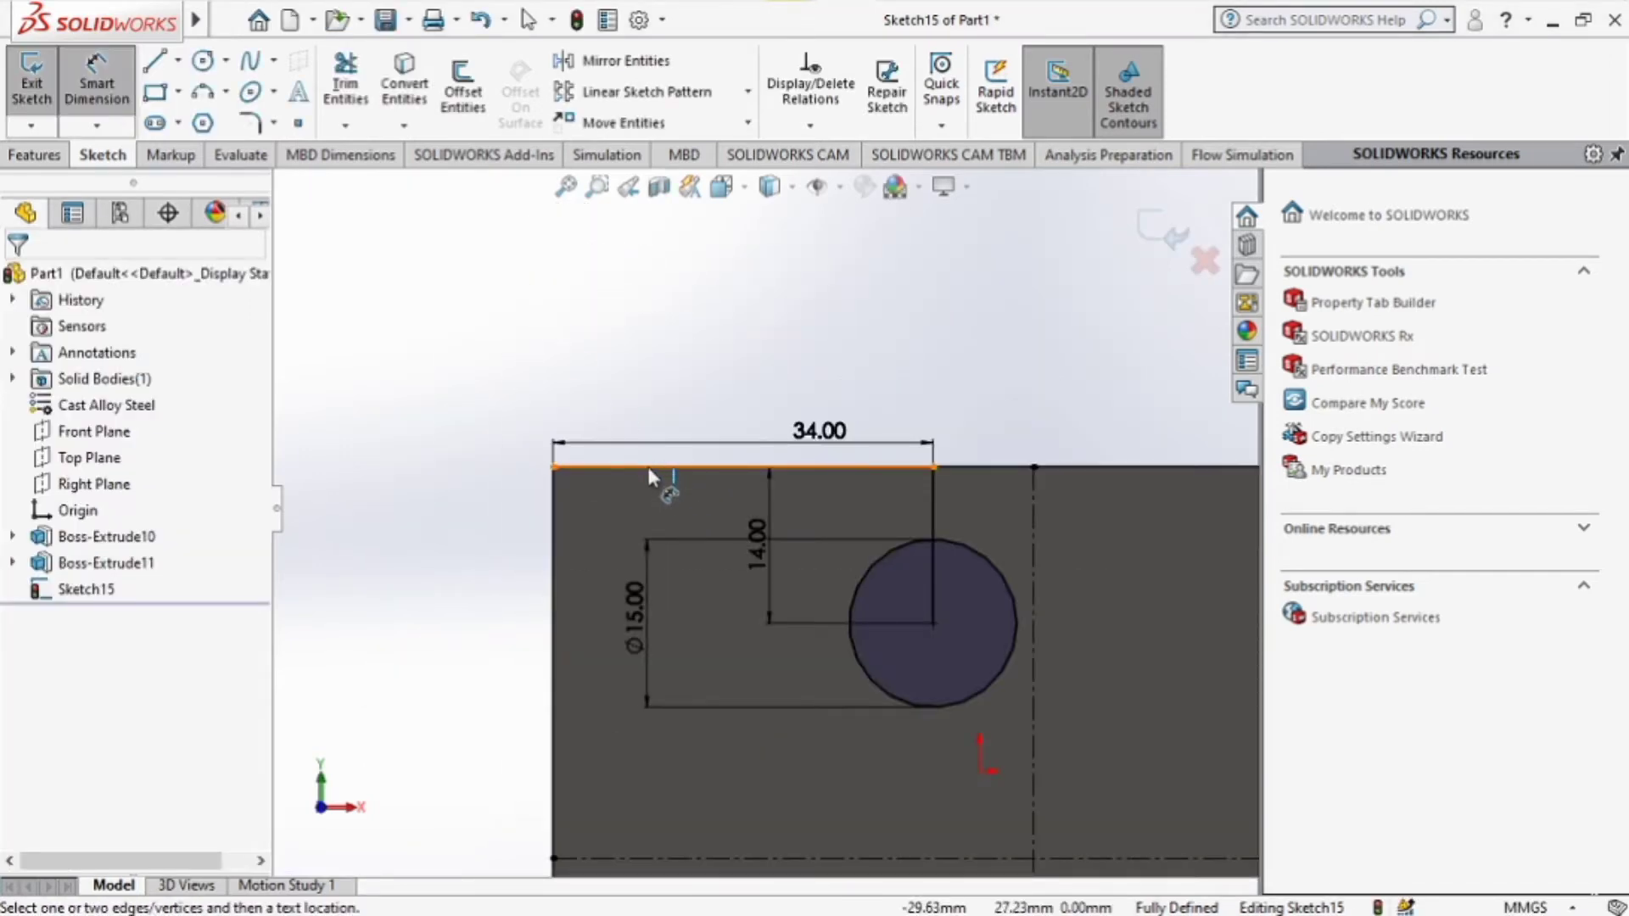
click(648, 467)
key(Delete)
click(677, 474)
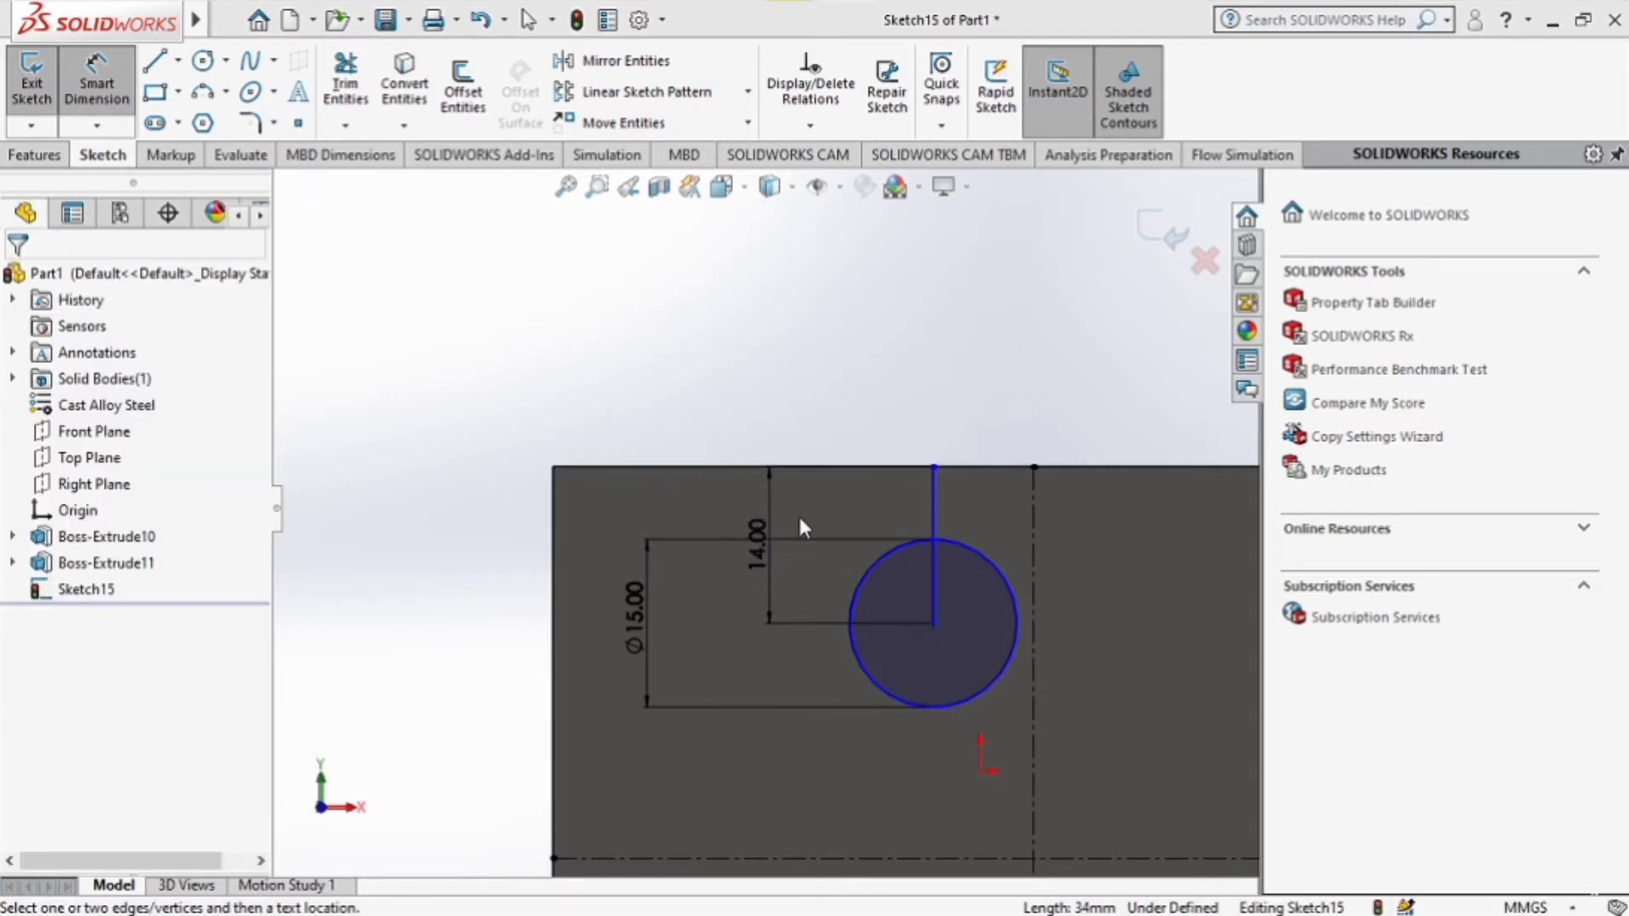
click(929, 492)
key(Delete)
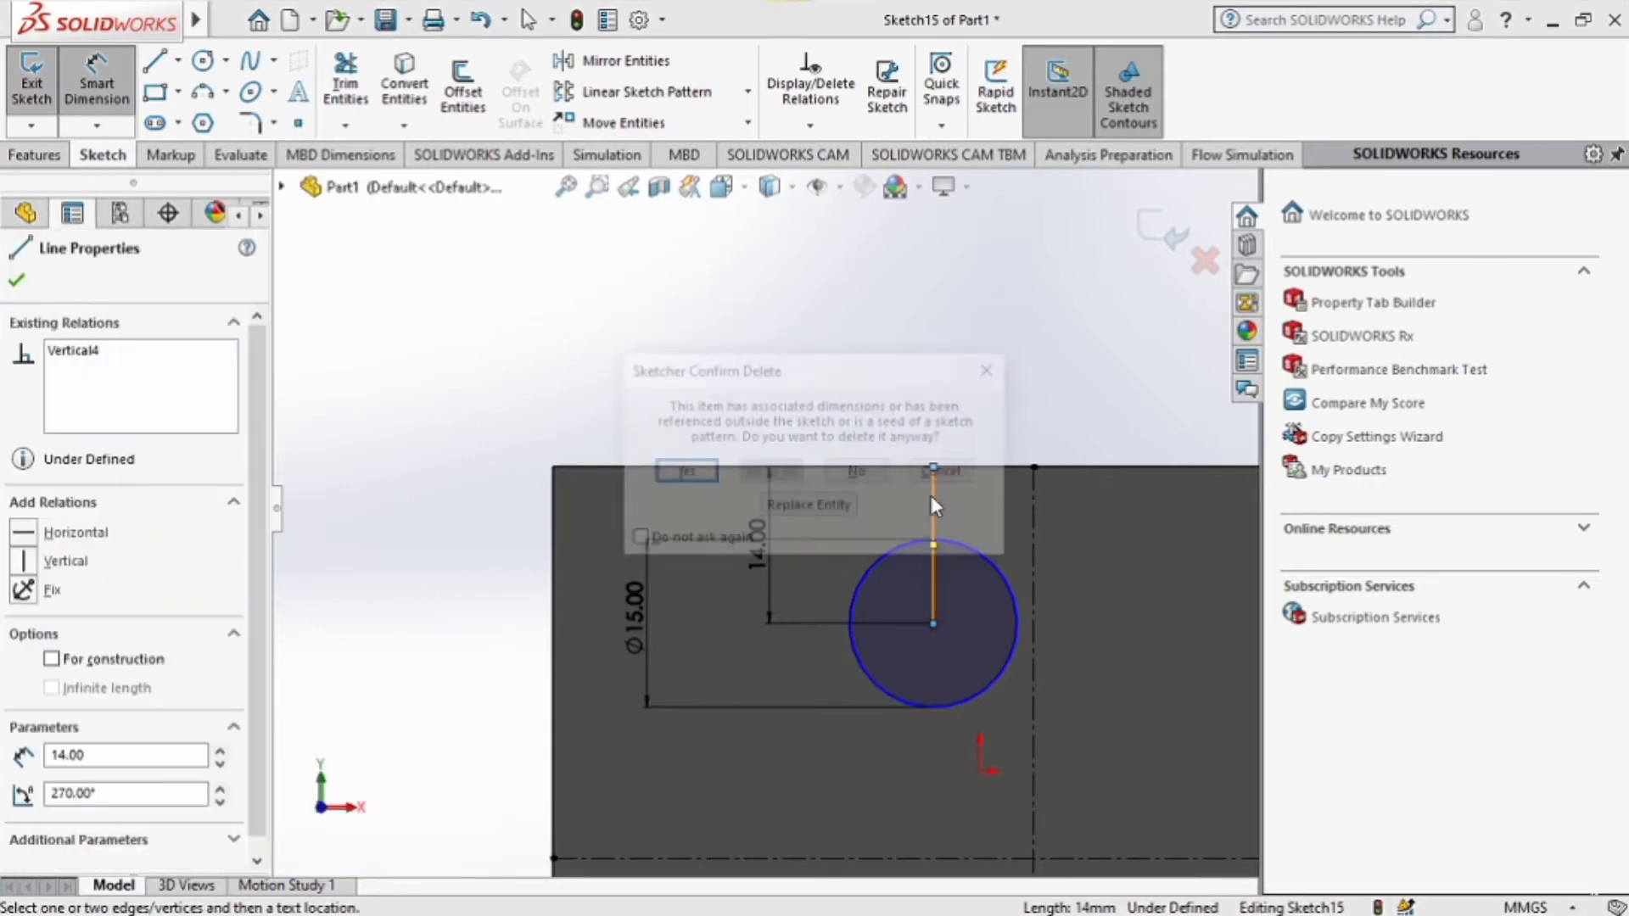
click(683, 472)
scroll(844, 532, up, 2)
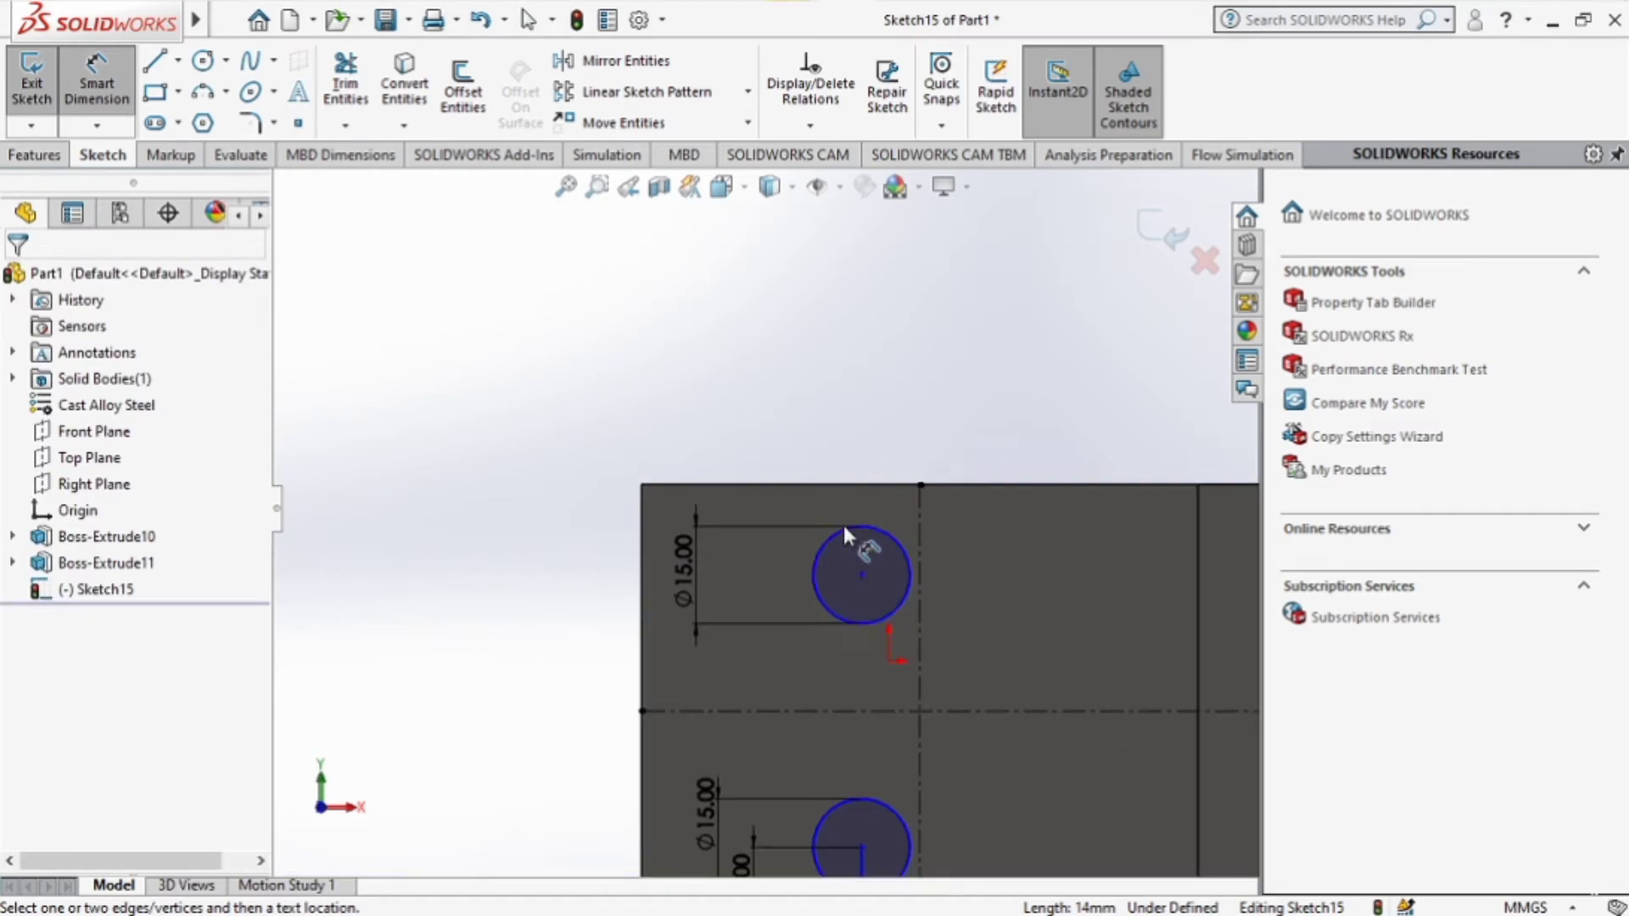
Delete the vertical guide line through the lower hole circle together with its 14 mm dimension.
scroll(844, 531, up, 2)
scroll(786, 659, down, 6)
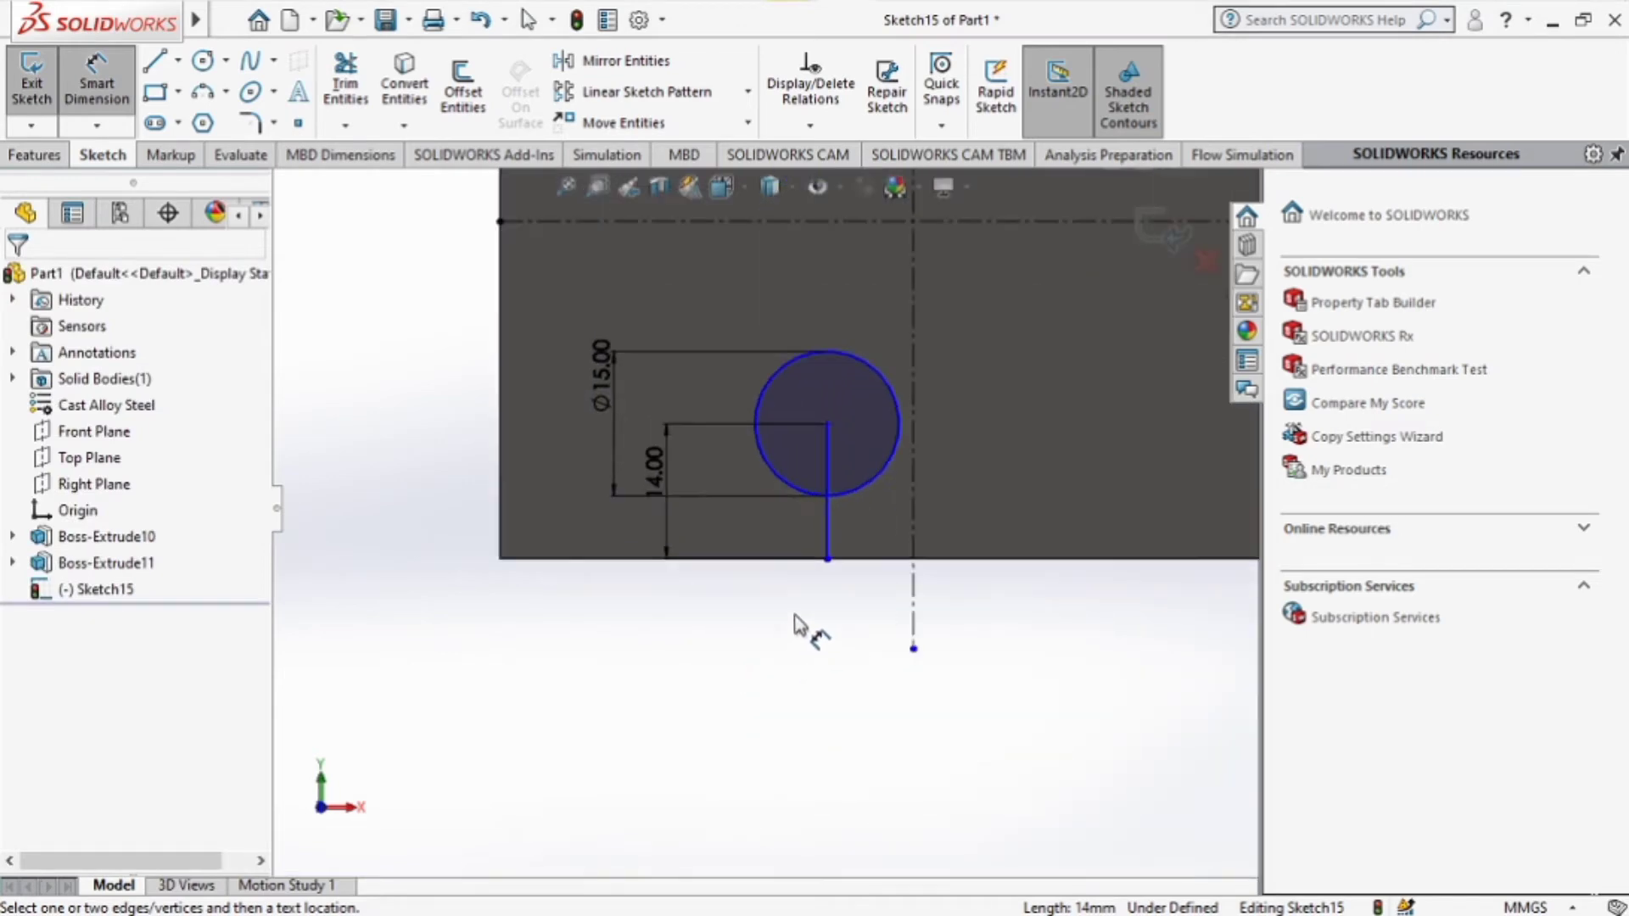
click(823, 513)
key(Delete)
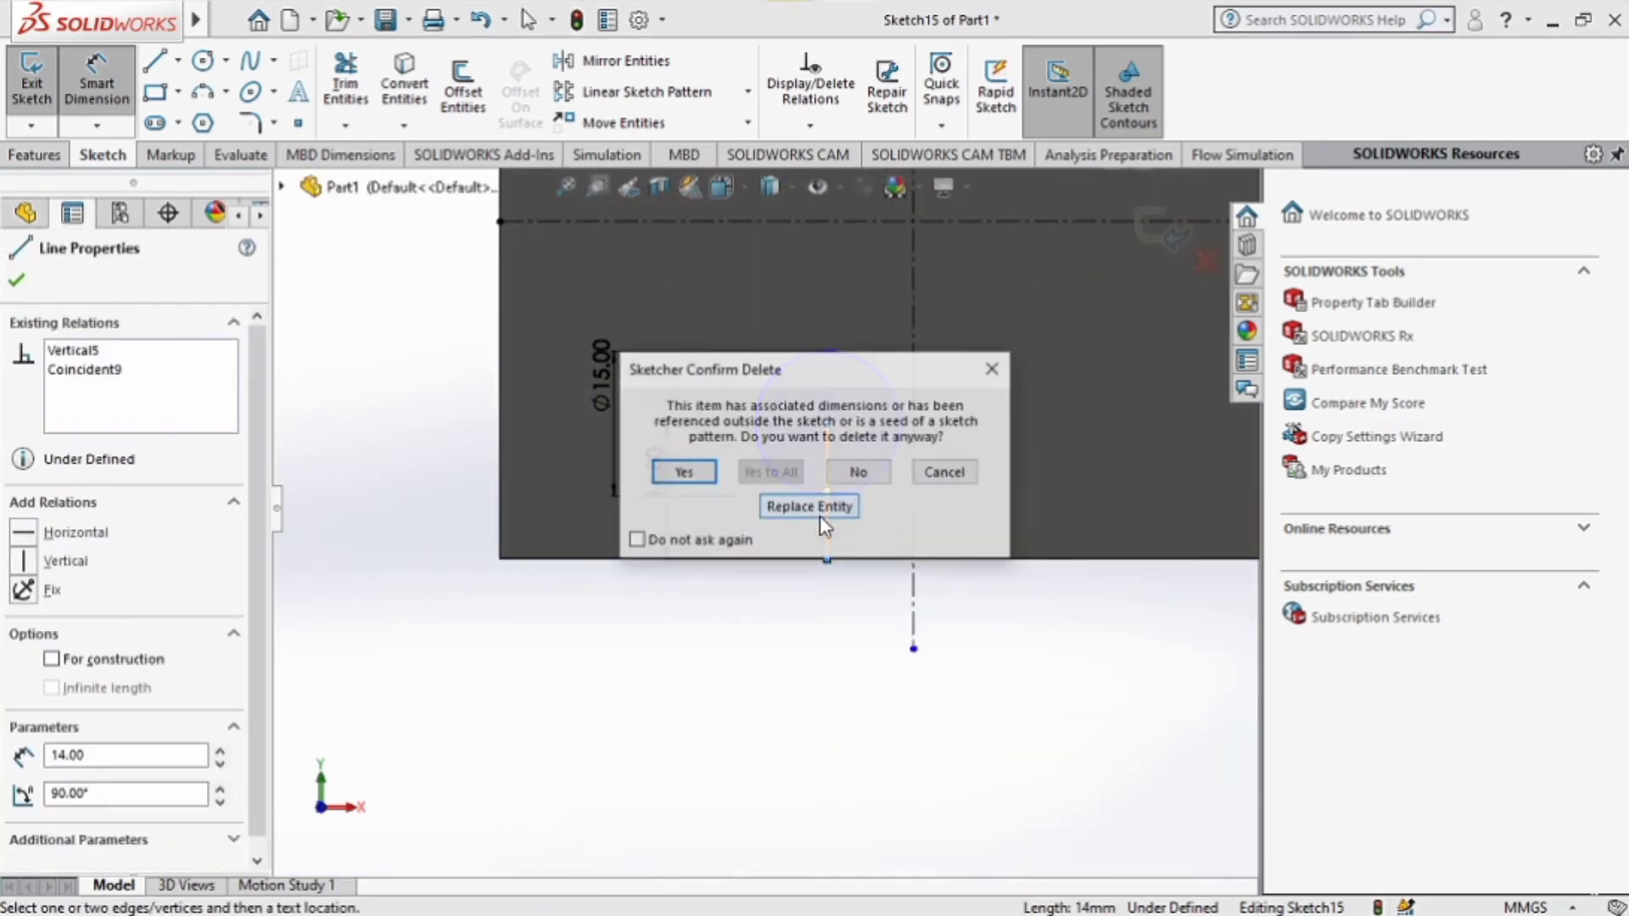
click(705, 471)
scroll(678, 597, up, 4)
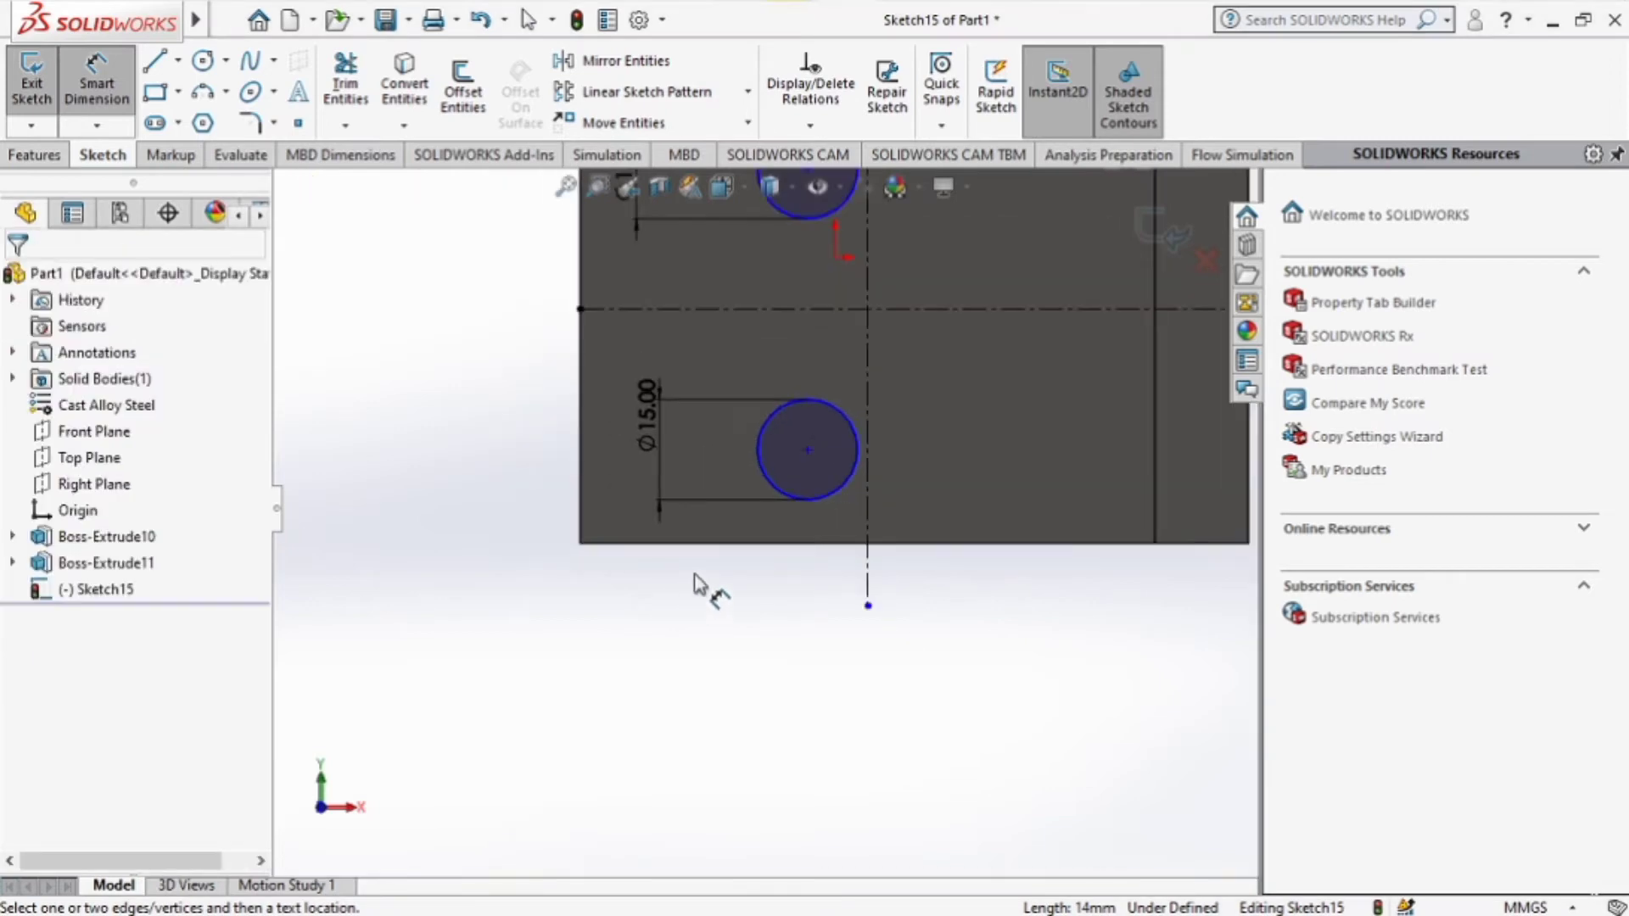
Cut the two 15 mm circles through the base with a 65 mm blind Extruded Cut.
click(34, 154)
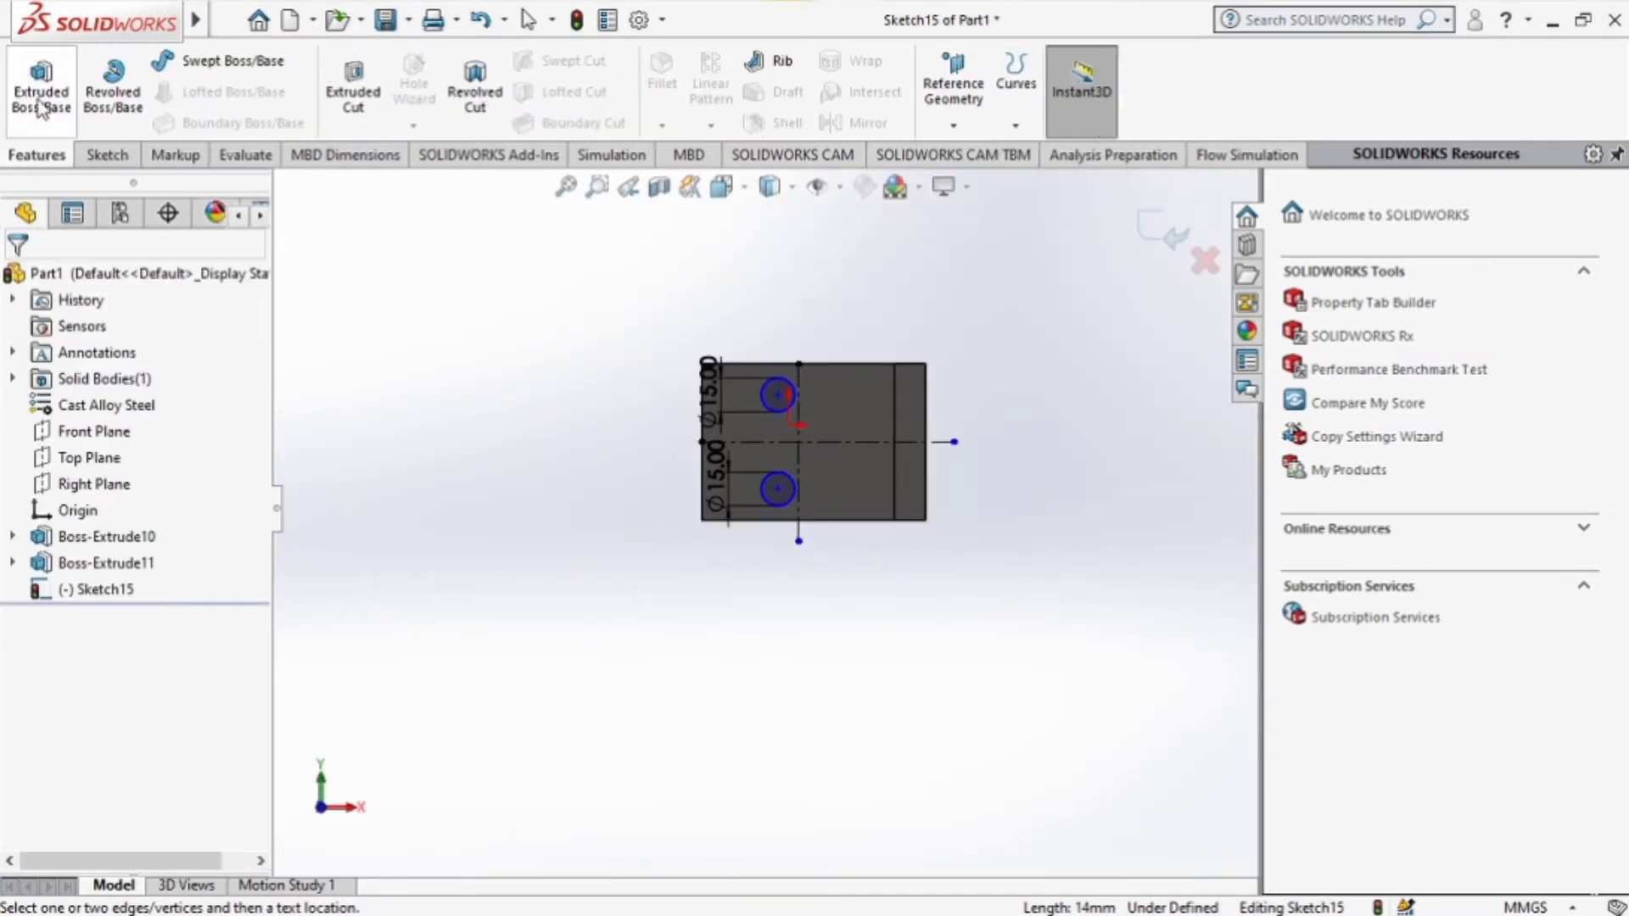
click(341, 95)
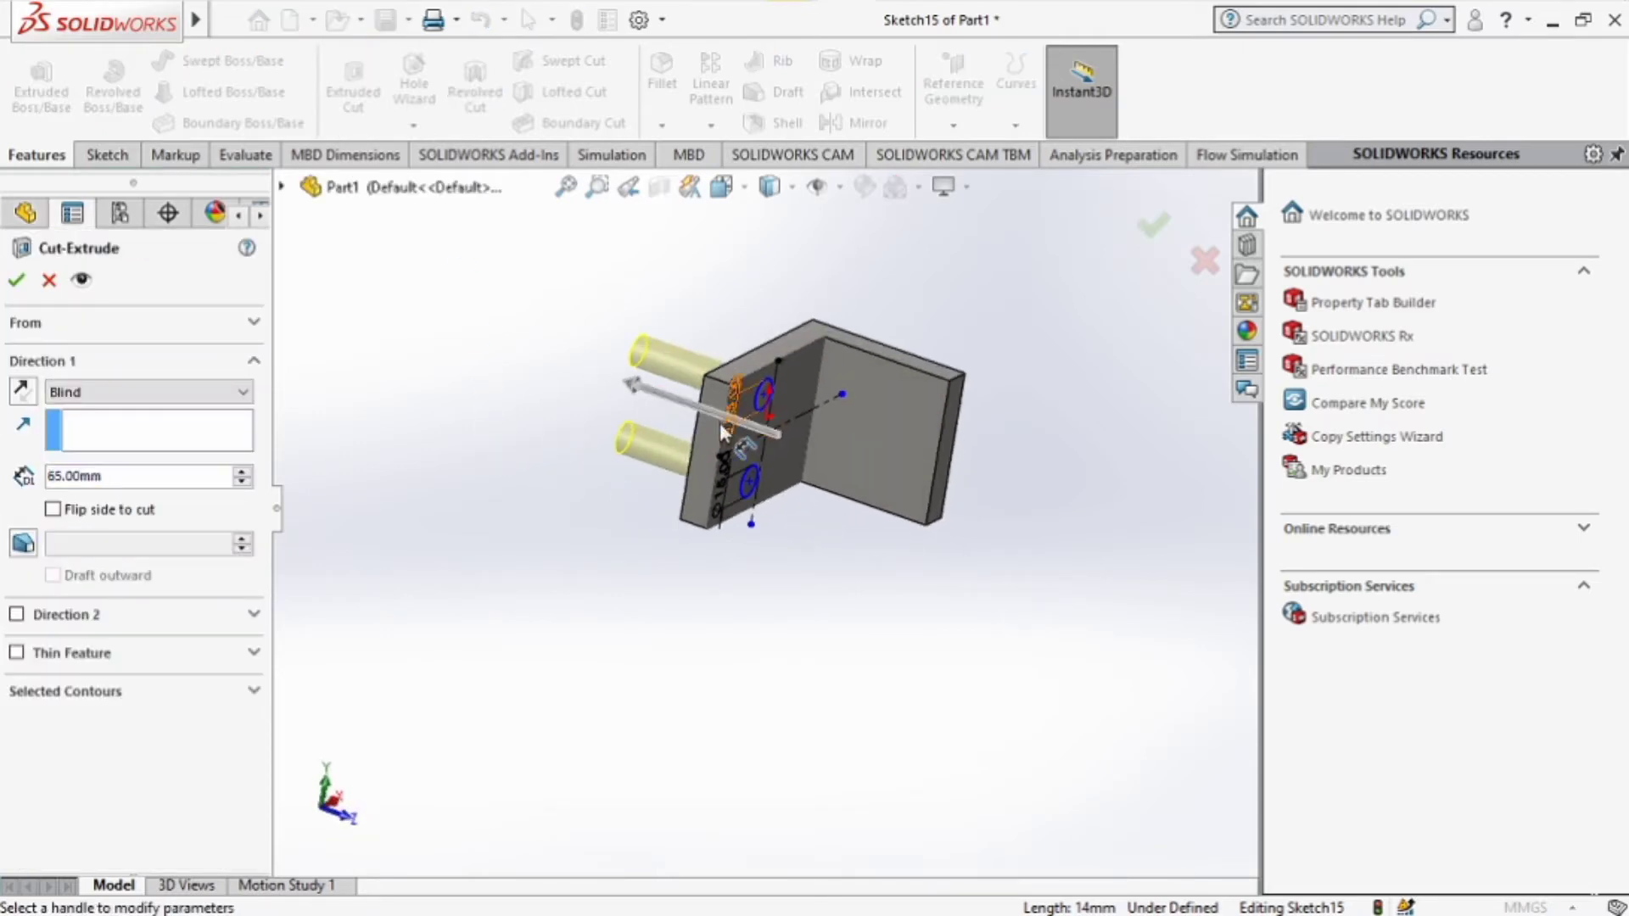
scroll(517, 594, down, 5)
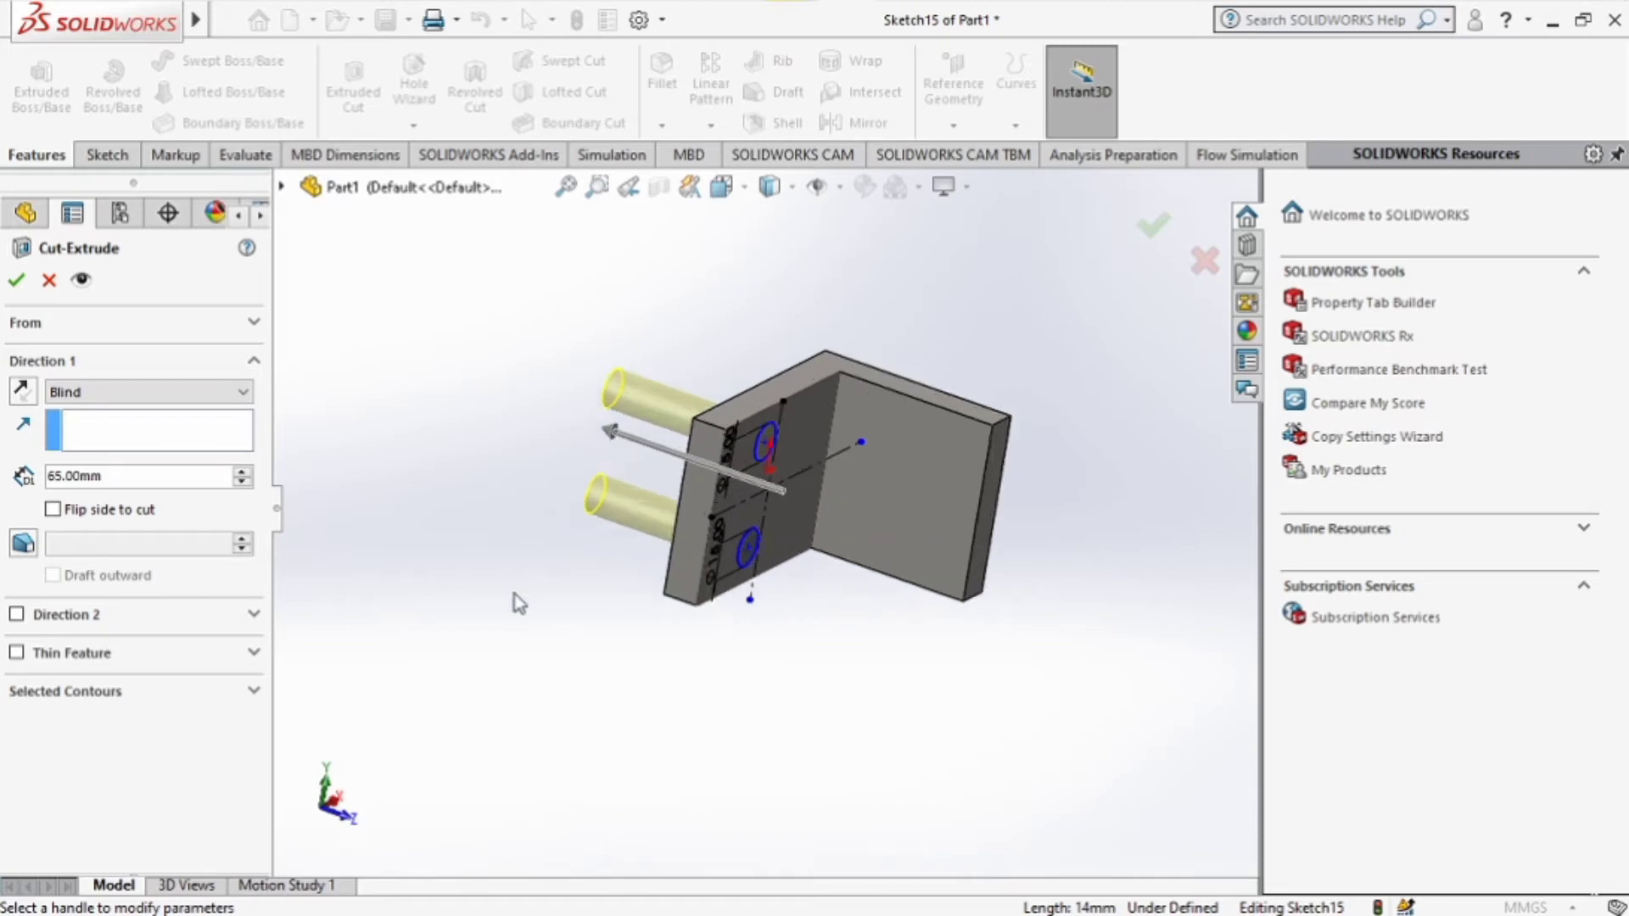
scroll(838, 501, up, 3)
scroll(955, 381, down, 5)
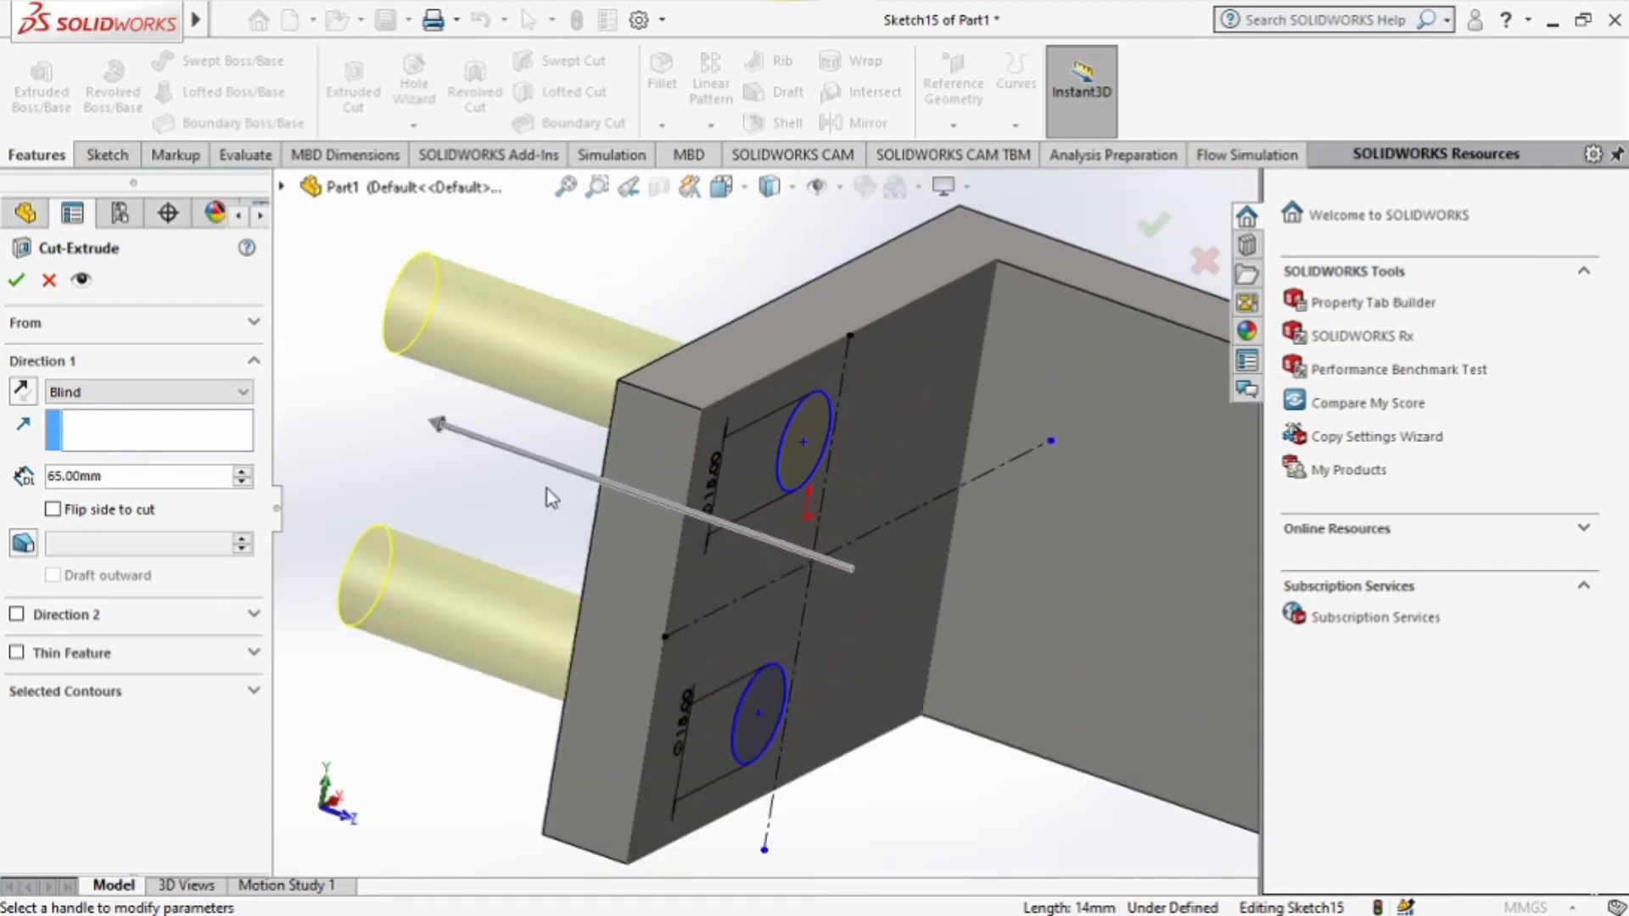
middle_drag(556, 501, 614, 514)
scroll(613, 511, up, 4)
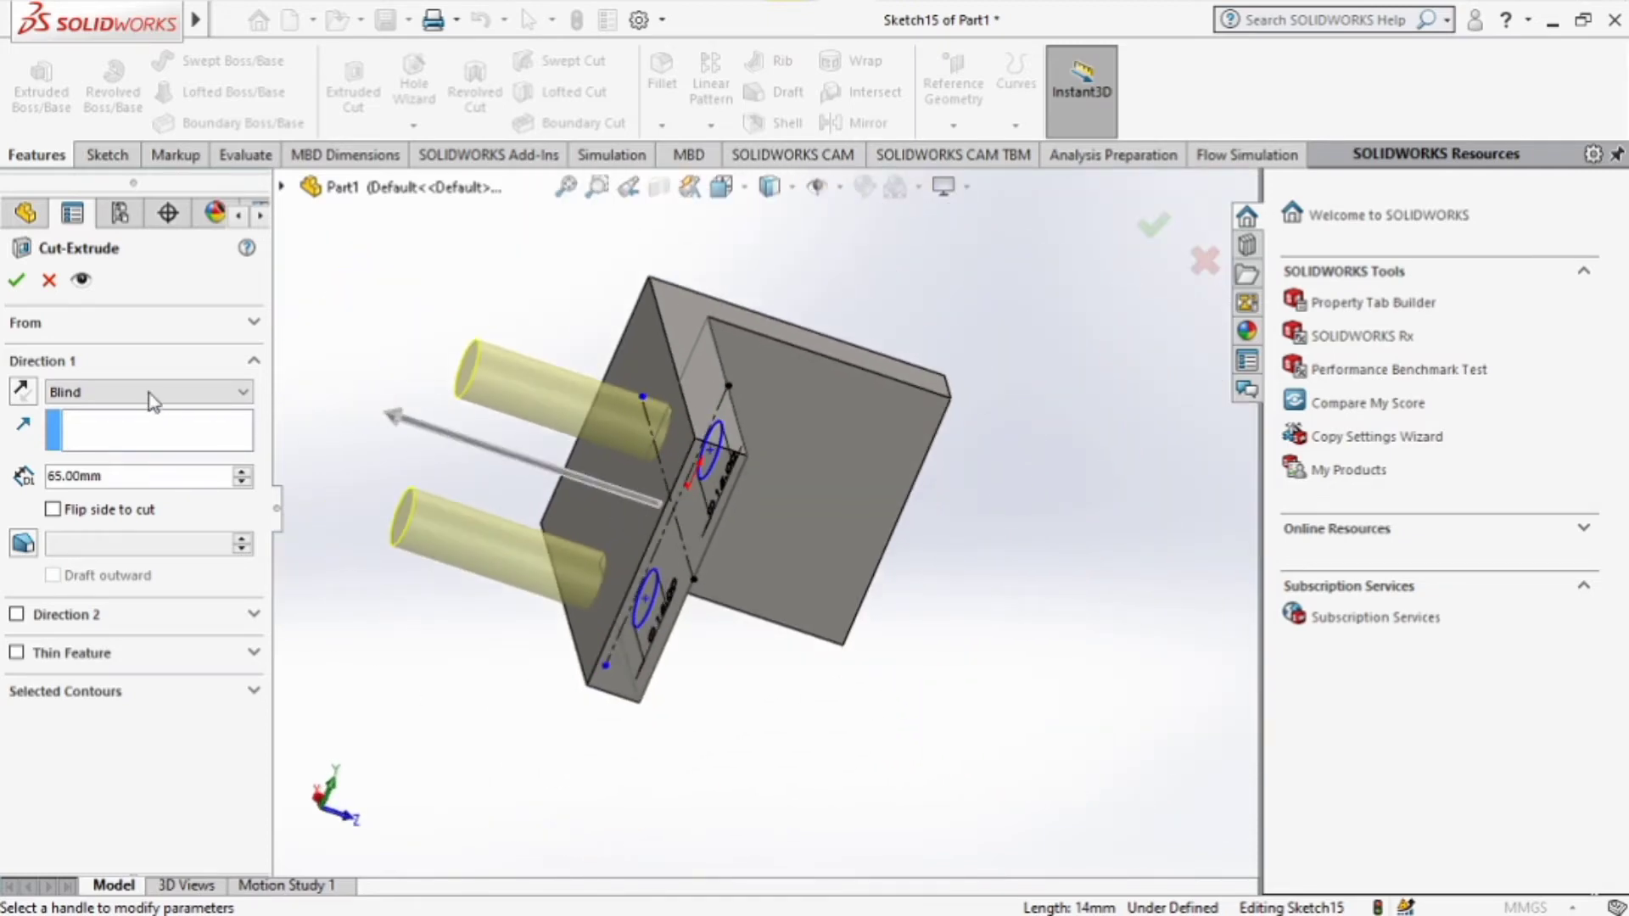
click(19, 280)
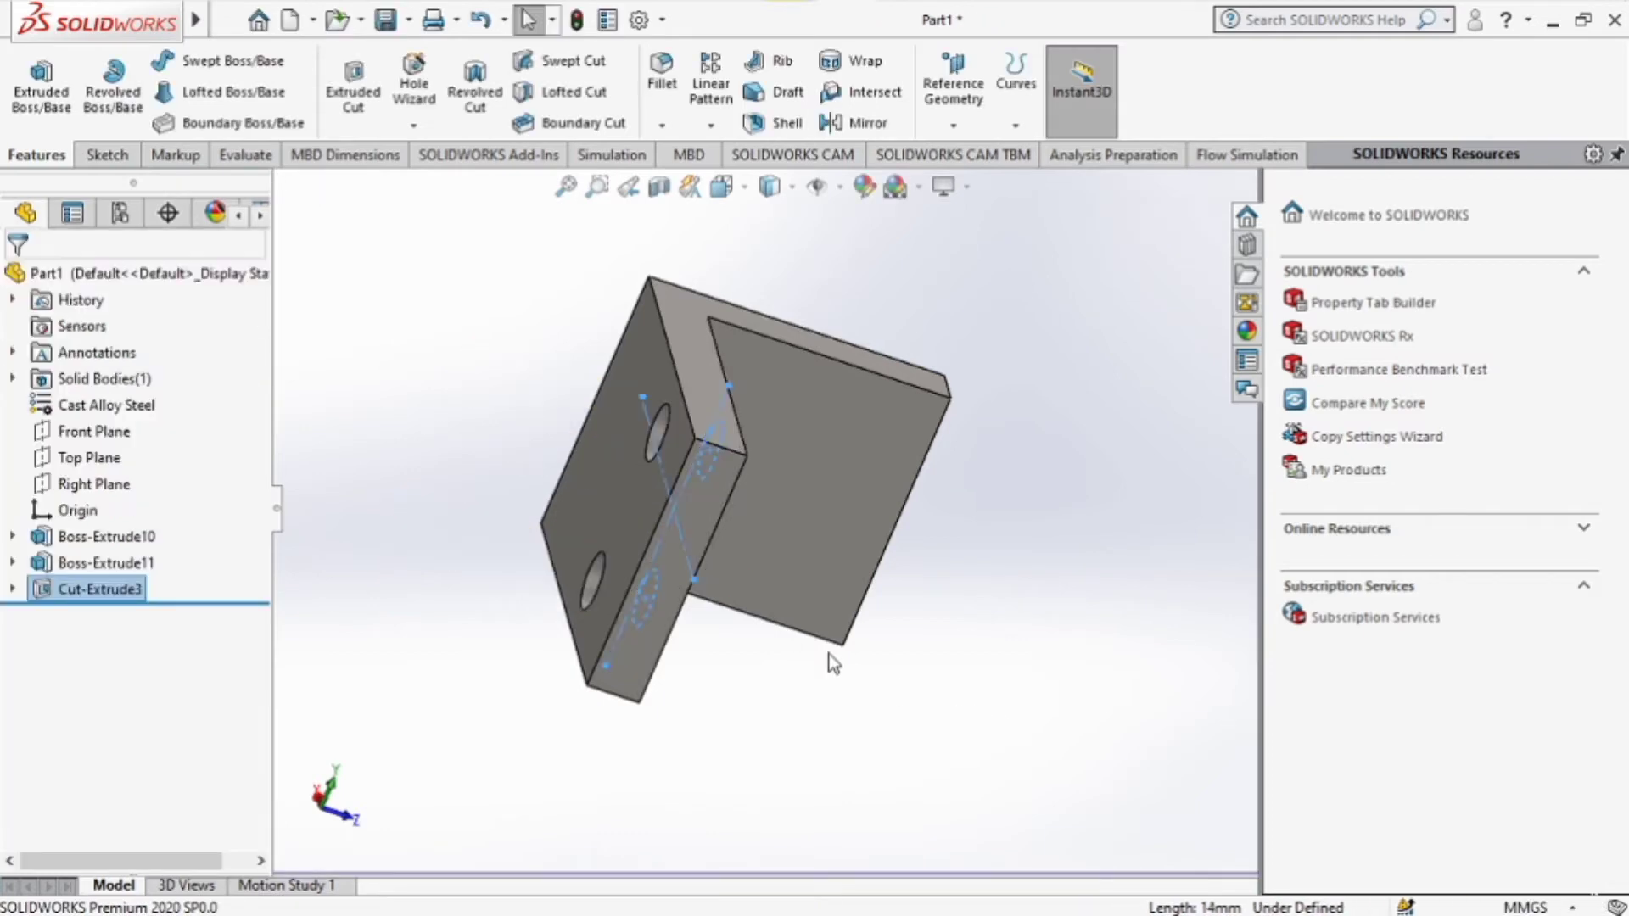
middle_drag(930, 728, 818, 561)
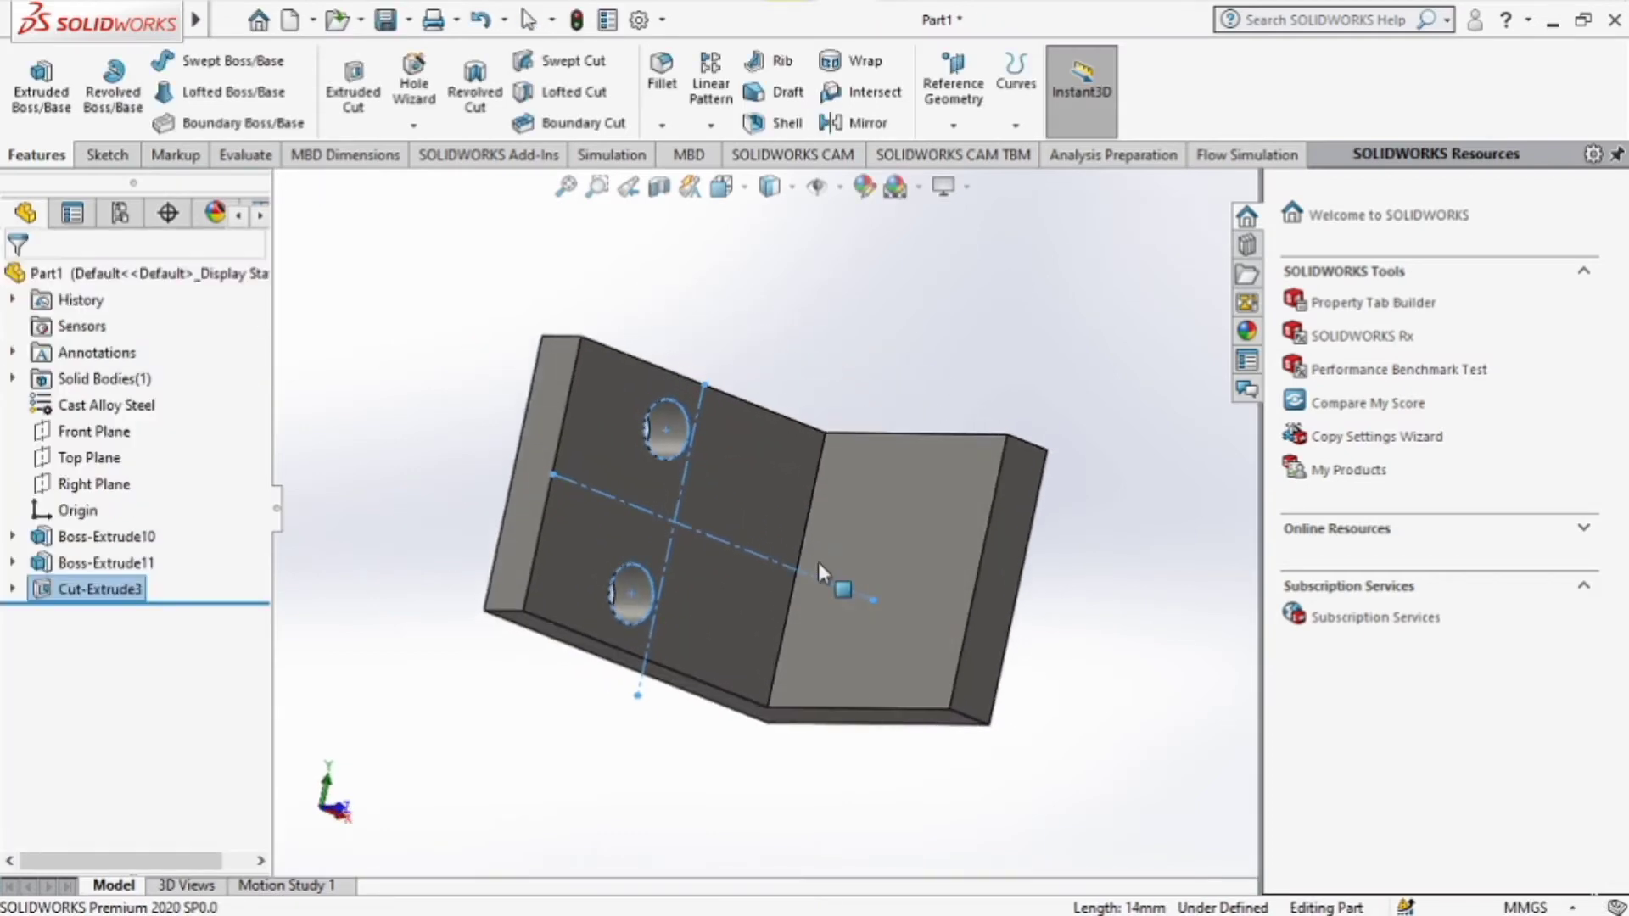
click(409, 508)
middle_drag(904, 830, 890, 707)
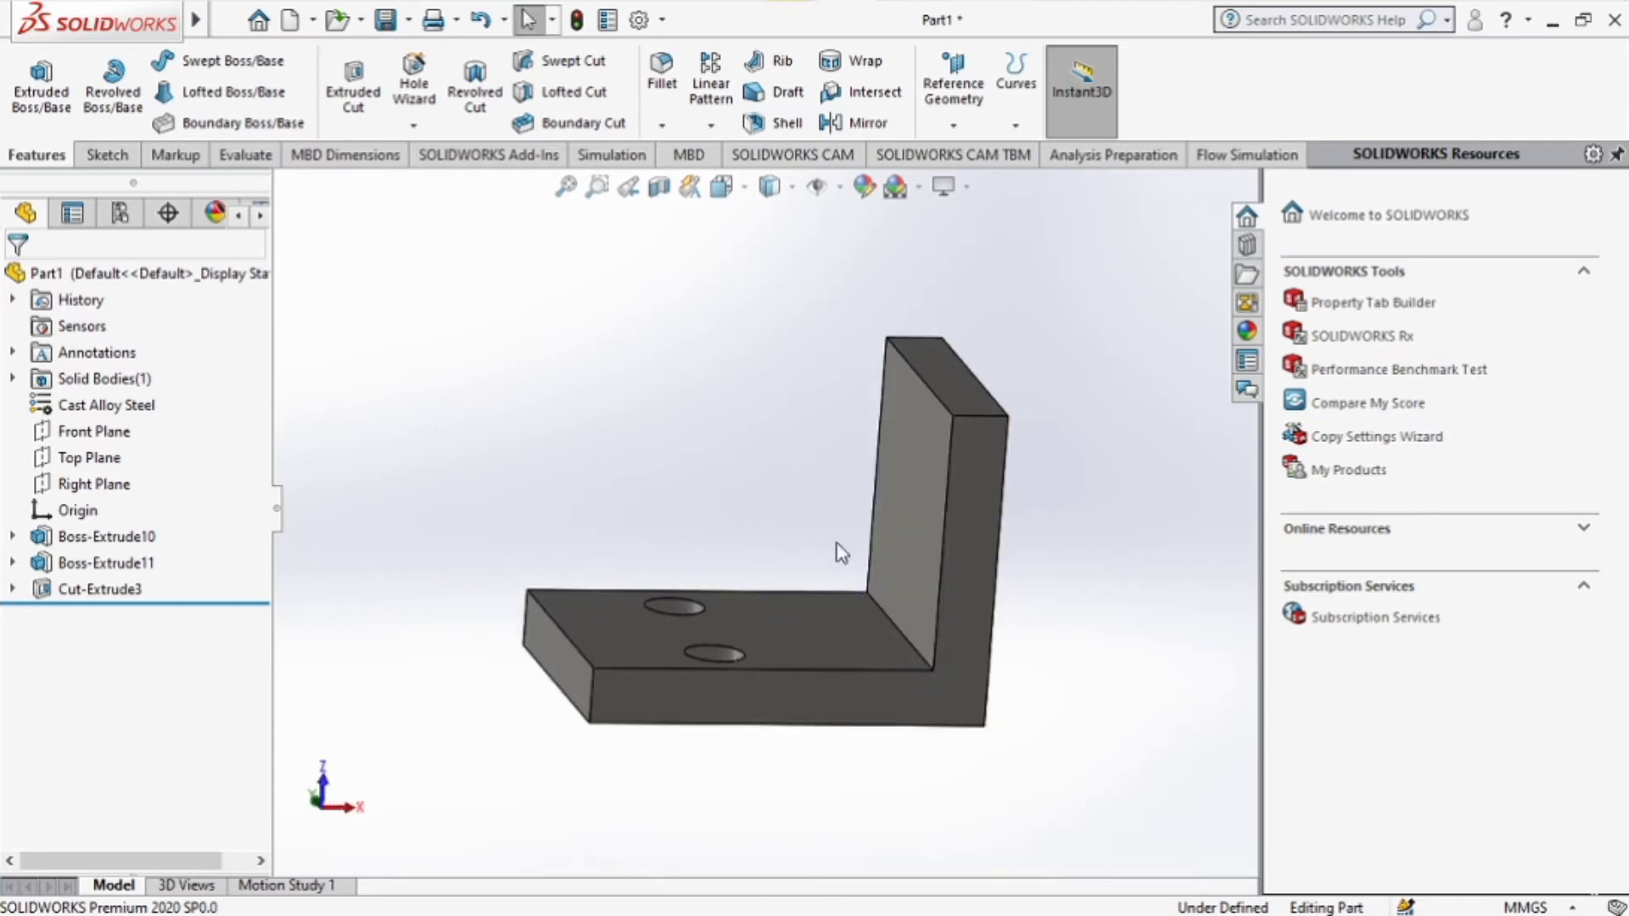
Face the upright wall's inner face straight on and check the radius of its rounded top in the Photos drawing.
click(899, 494)
click(1117, 441)
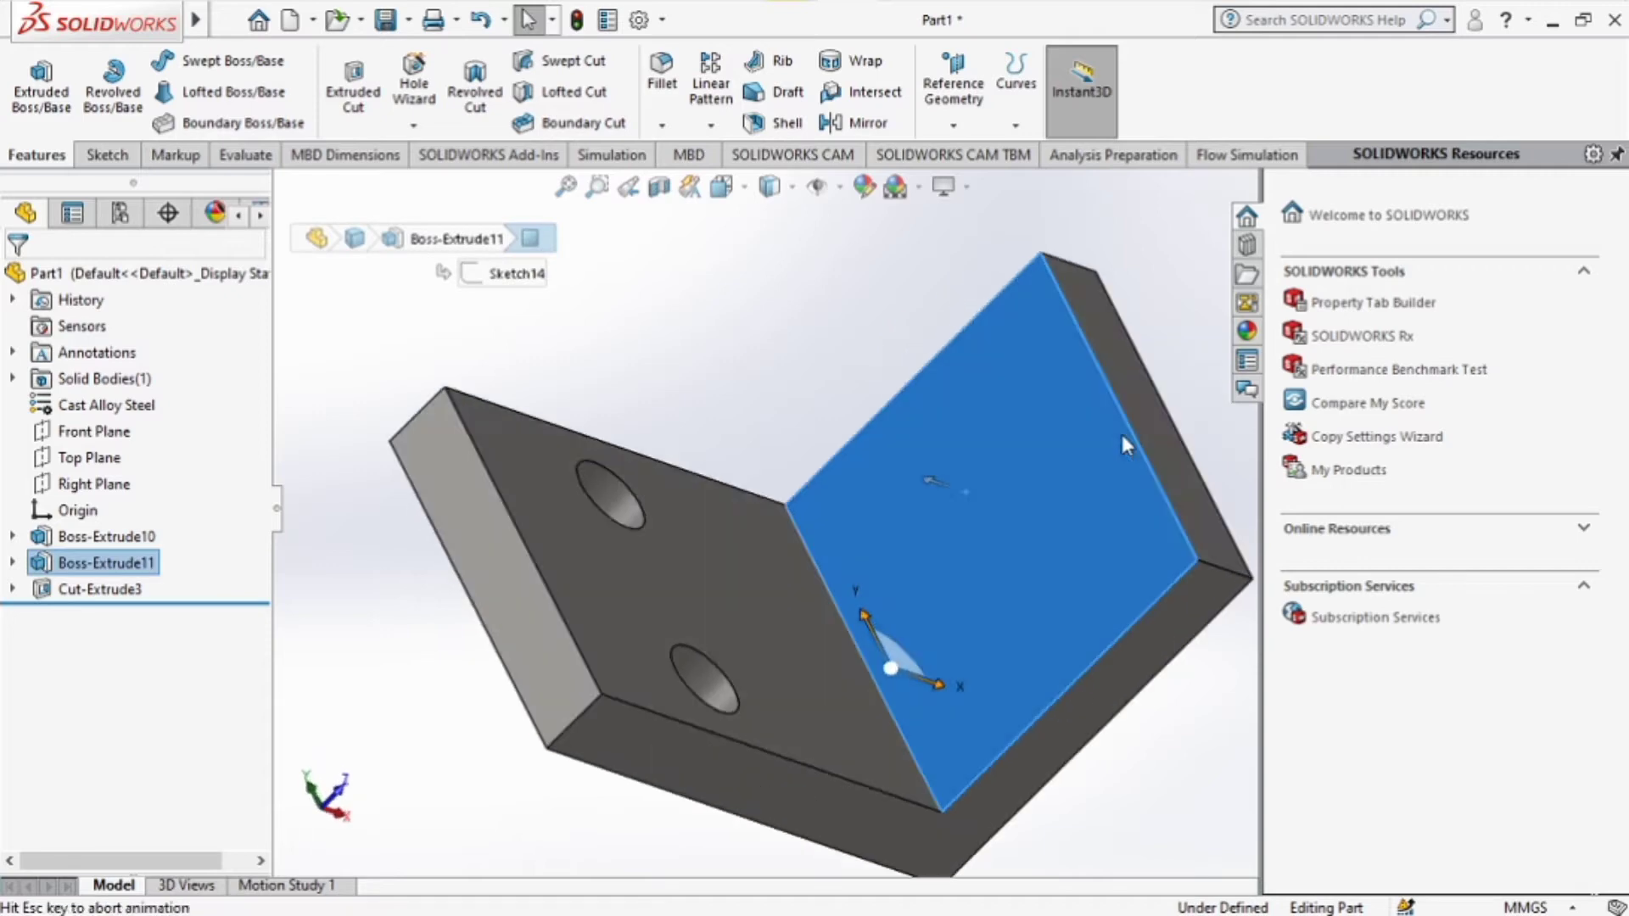
click(1166, 458)
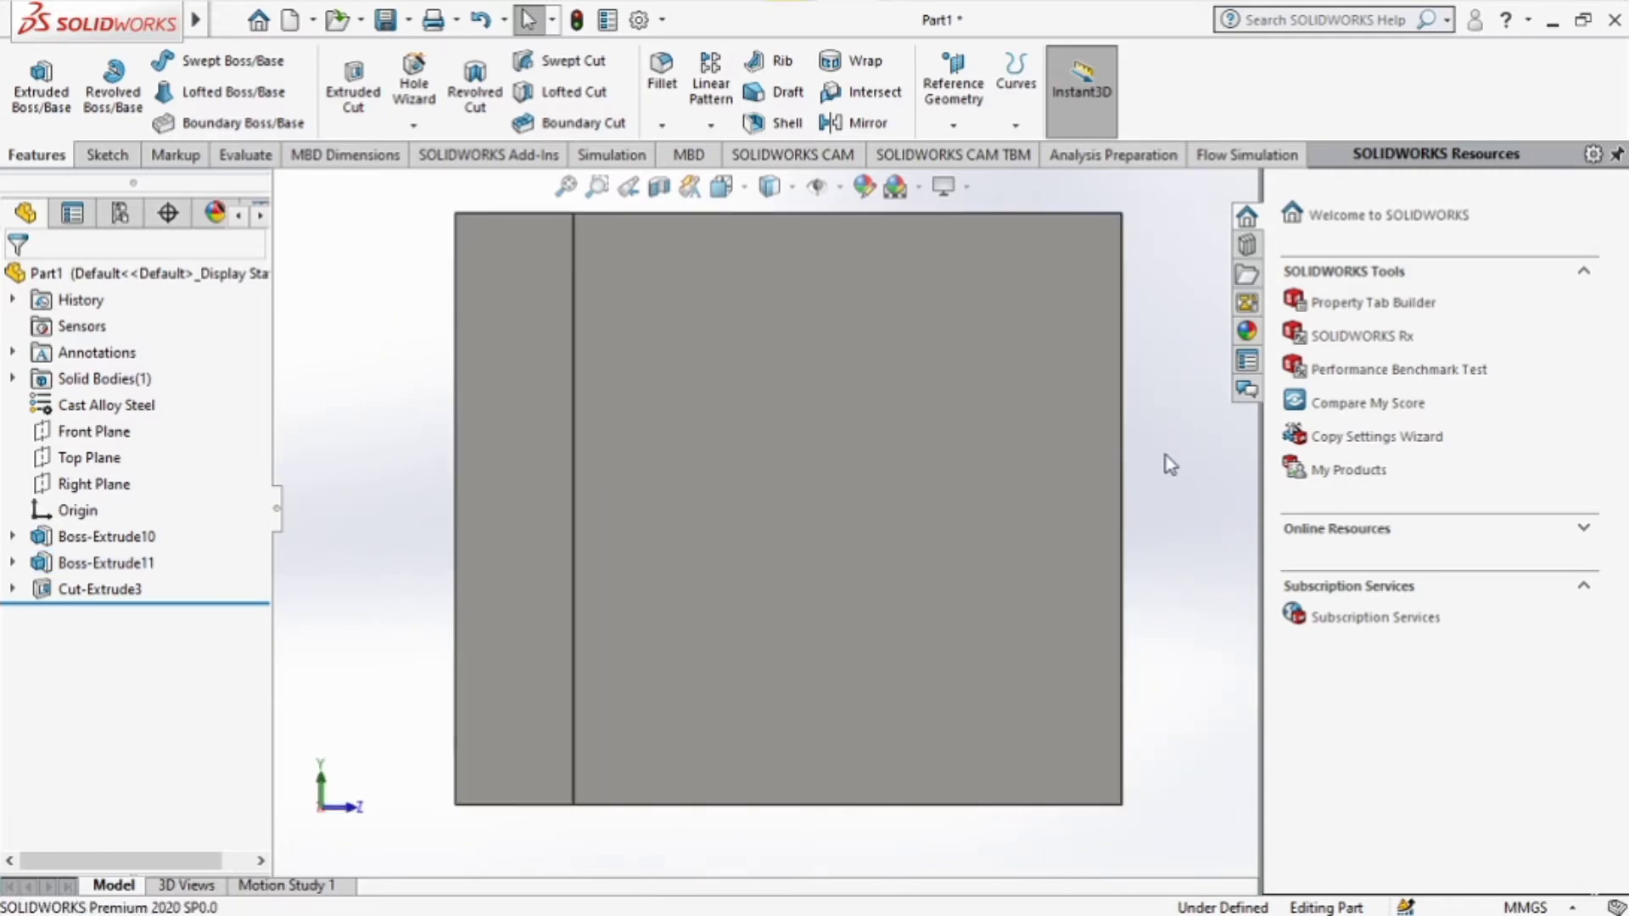
key(f)
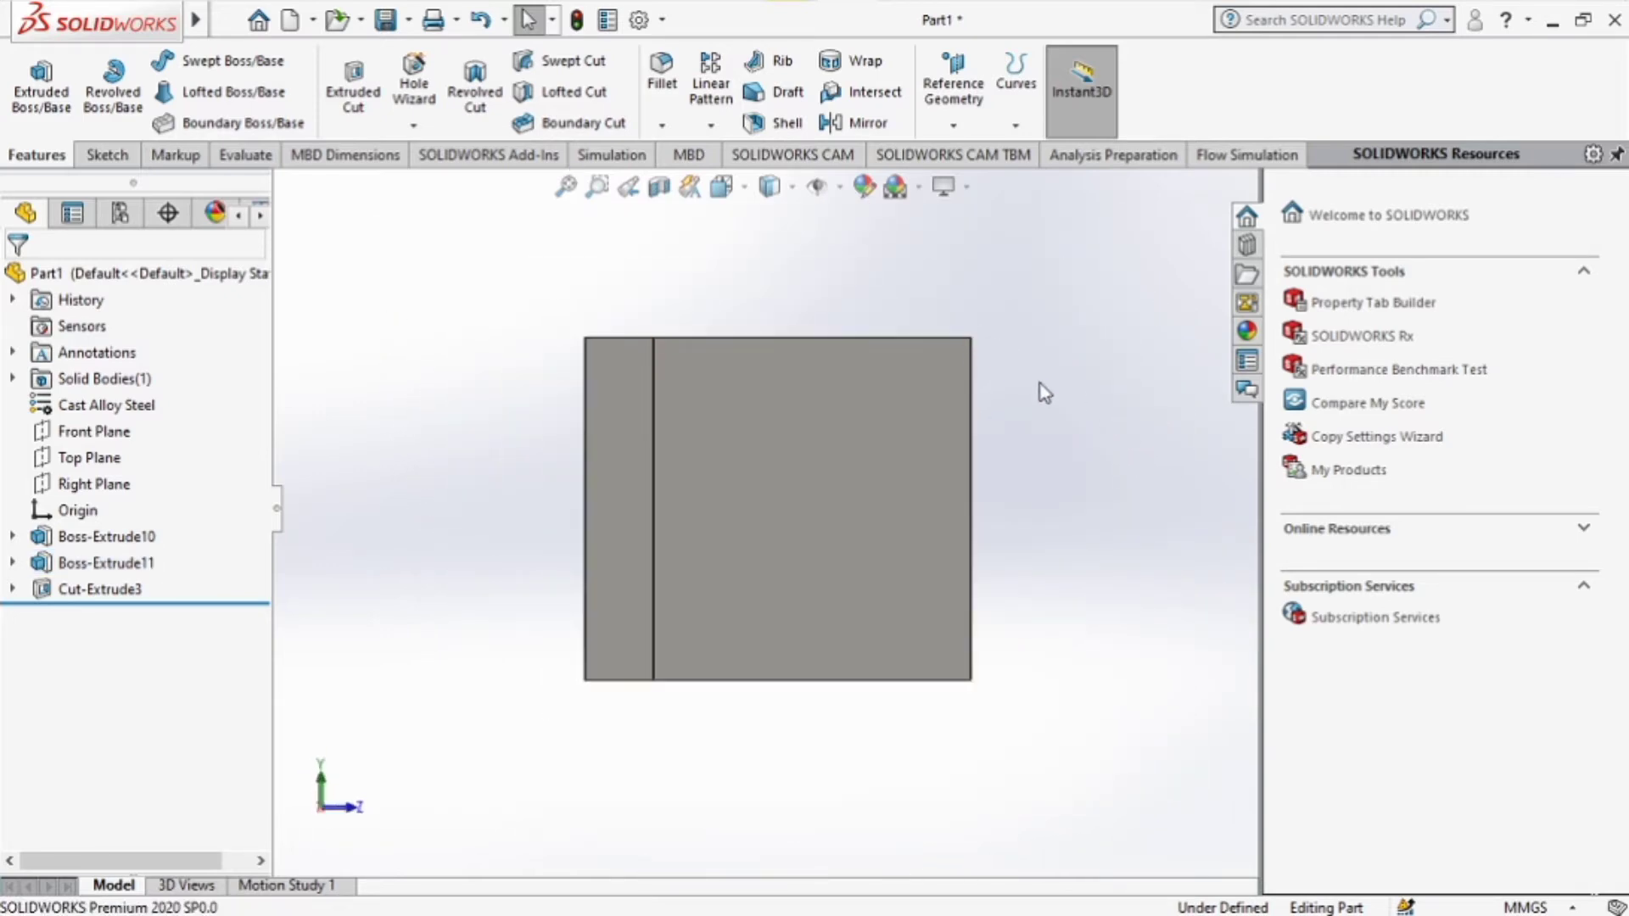
mouse_move(900, 4)
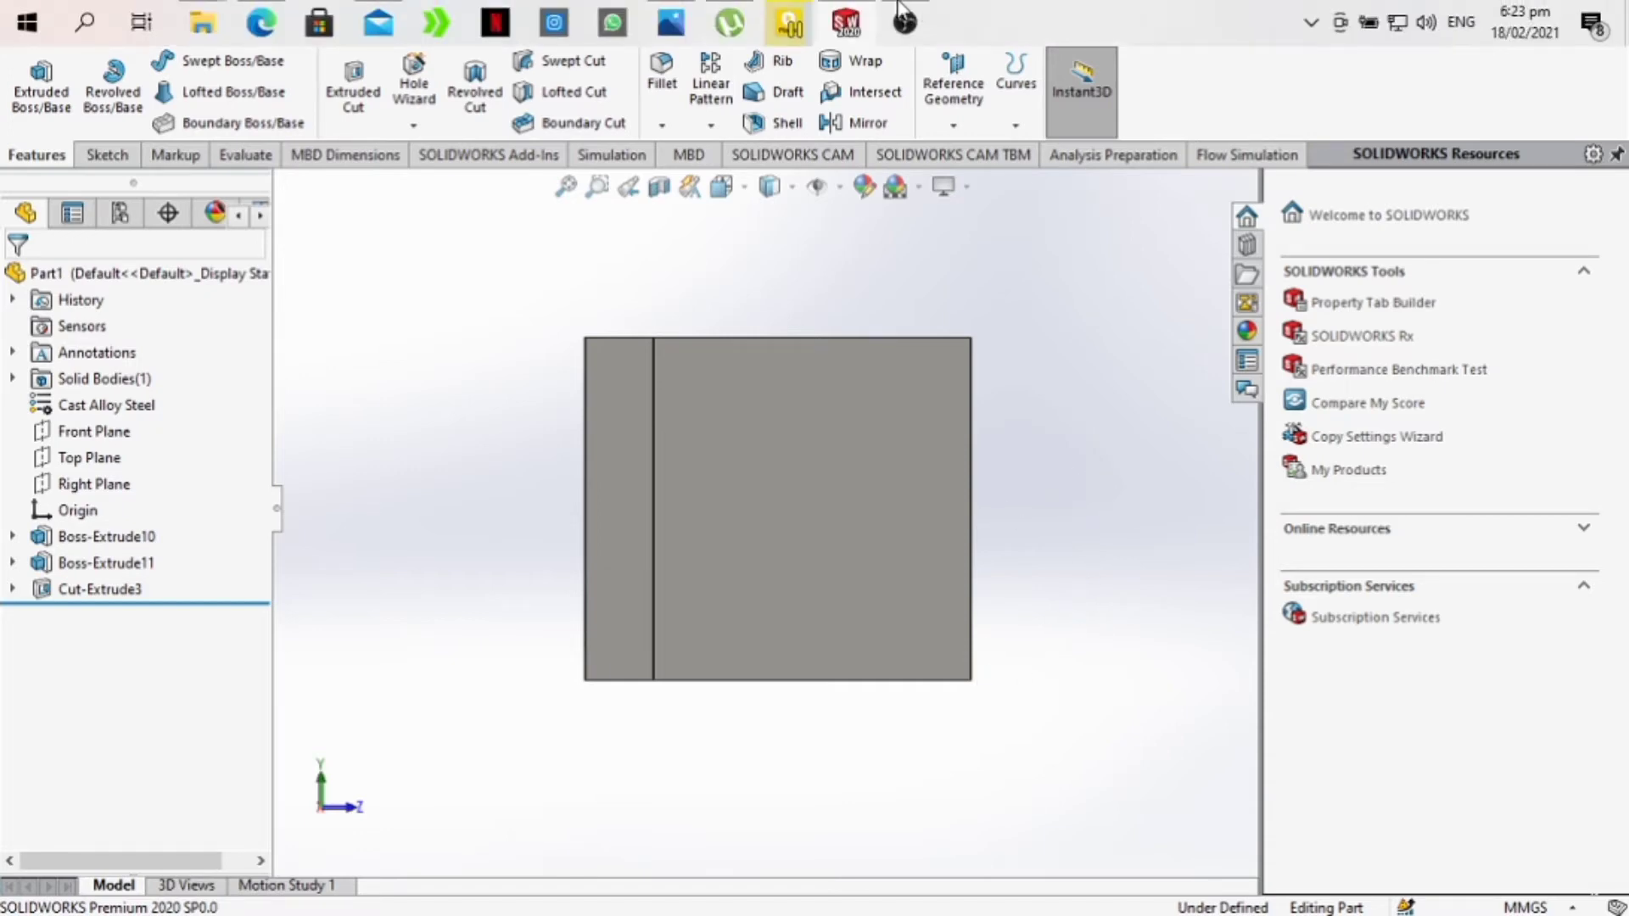
click(669, 18)
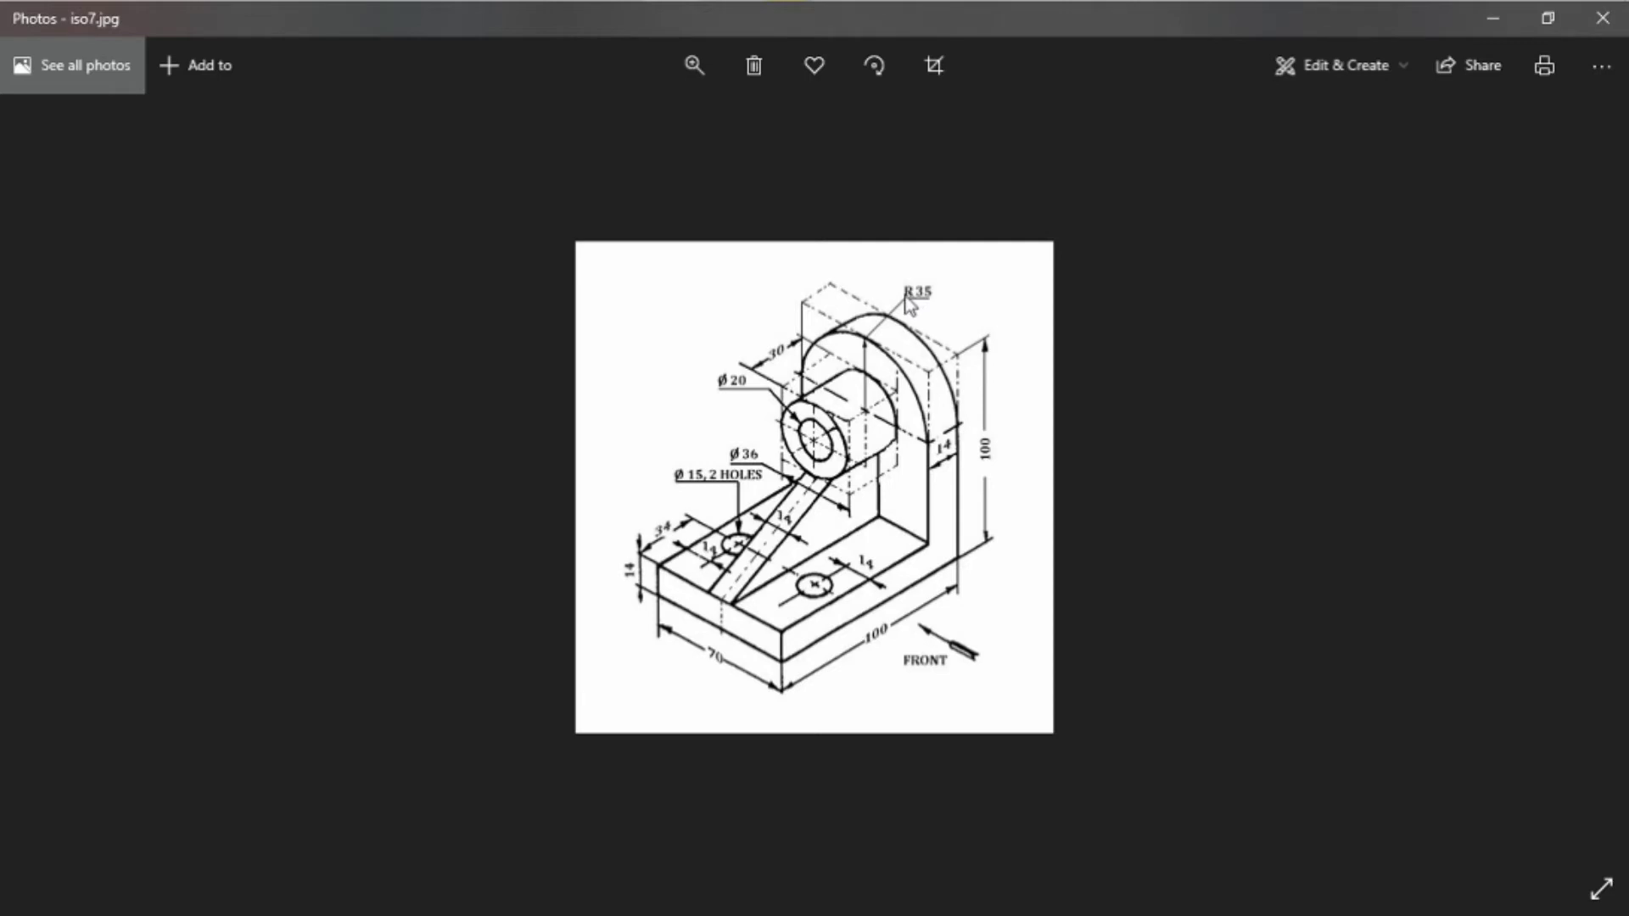
mouse_move(1011, 7)
click(846, 18)
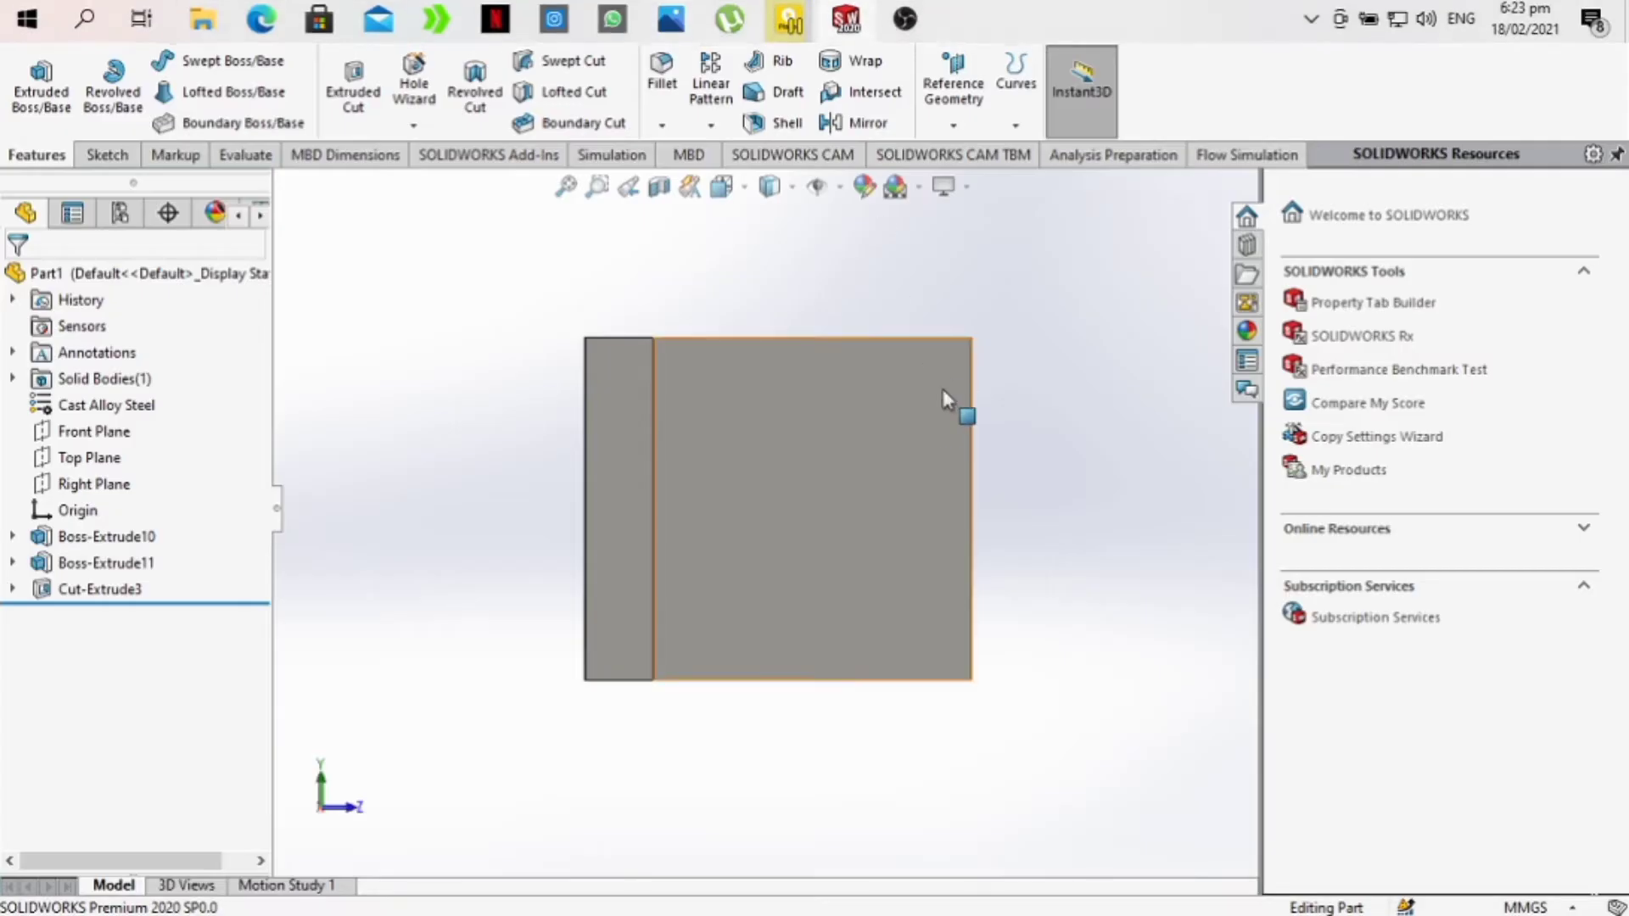
Dismiss the device disconnection message and the PdaNet notification.
click(98, 158)
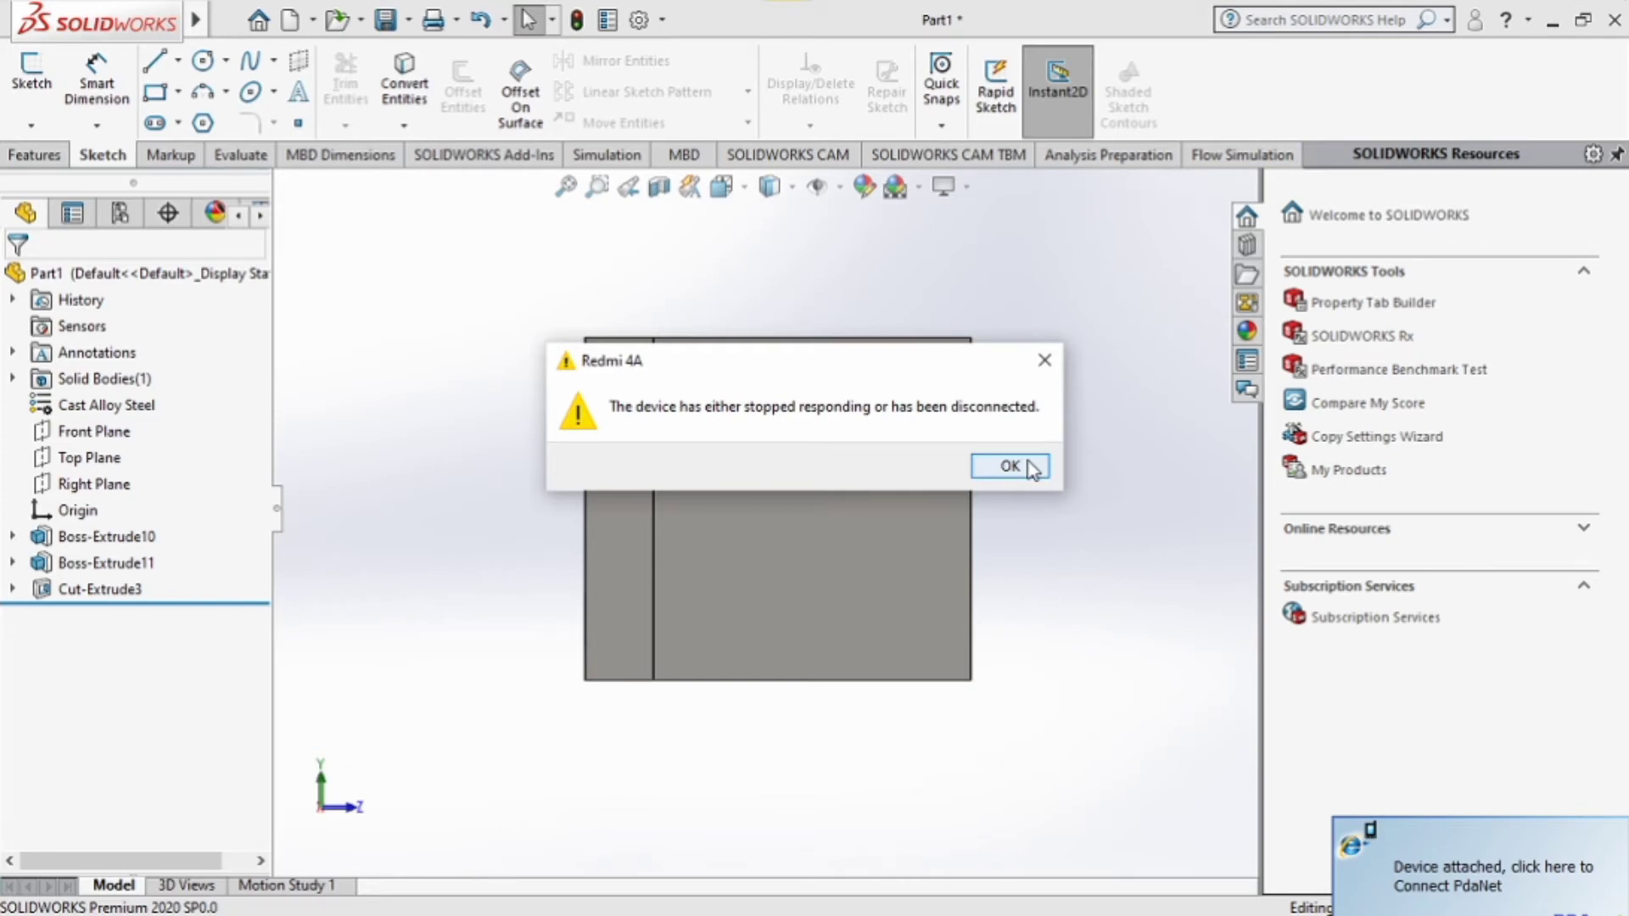
click(1010, 466)
click(1534, 173)
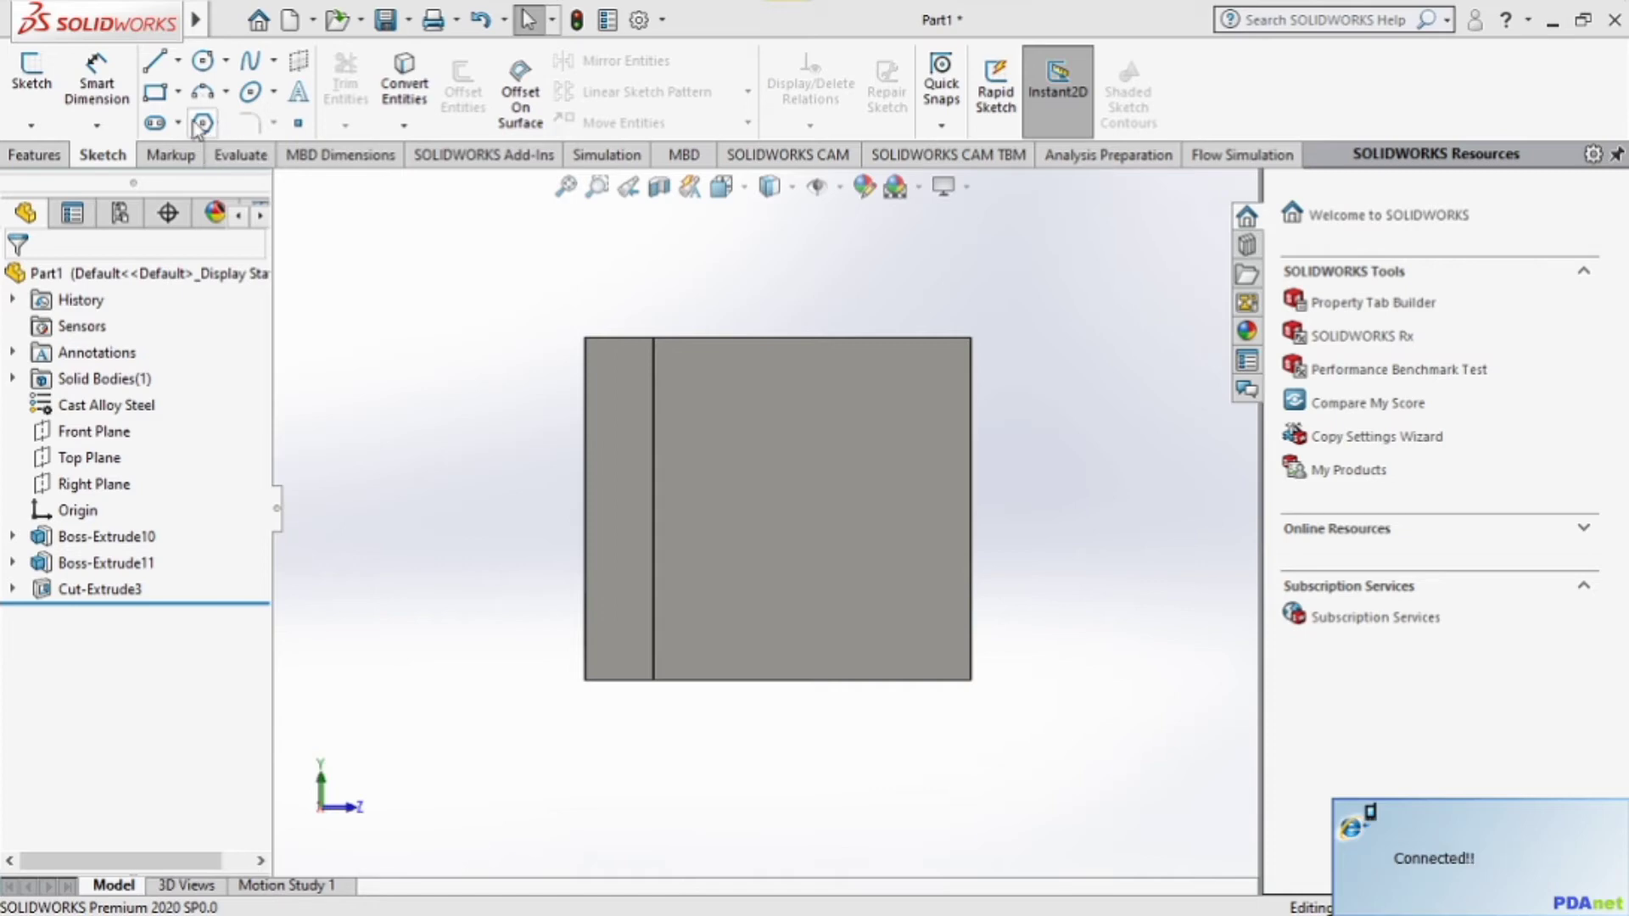
Sketch a 3-point arc of about 35 mm radius on the upright wall's inner face, bulging outward between its two upper corners.
click(226, 92)
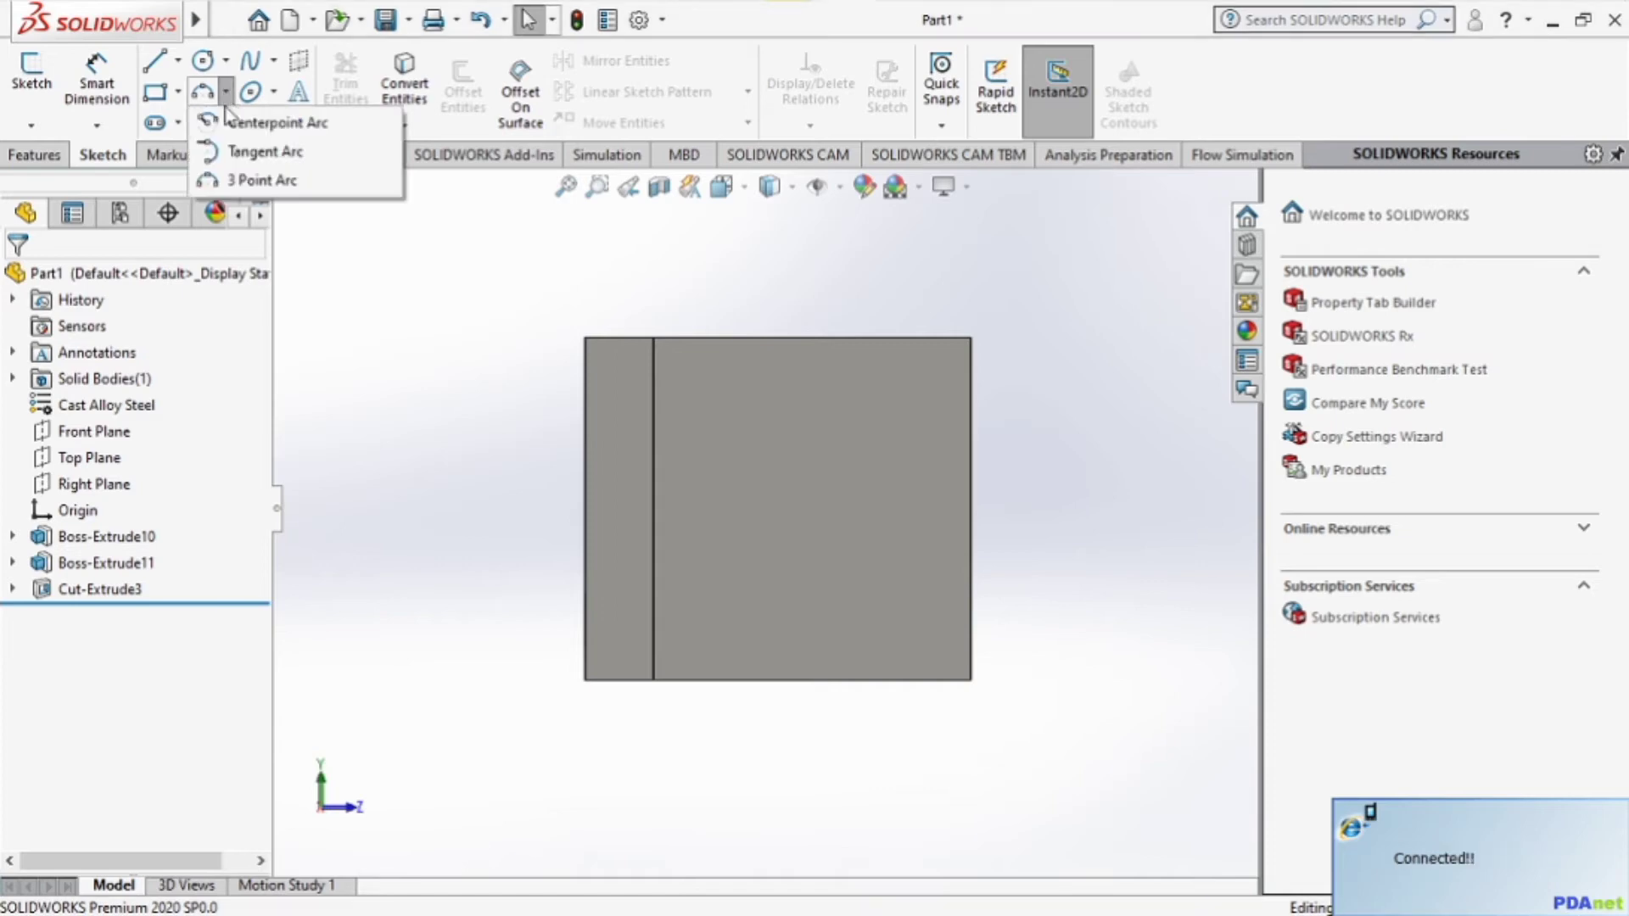
click(244, 182)
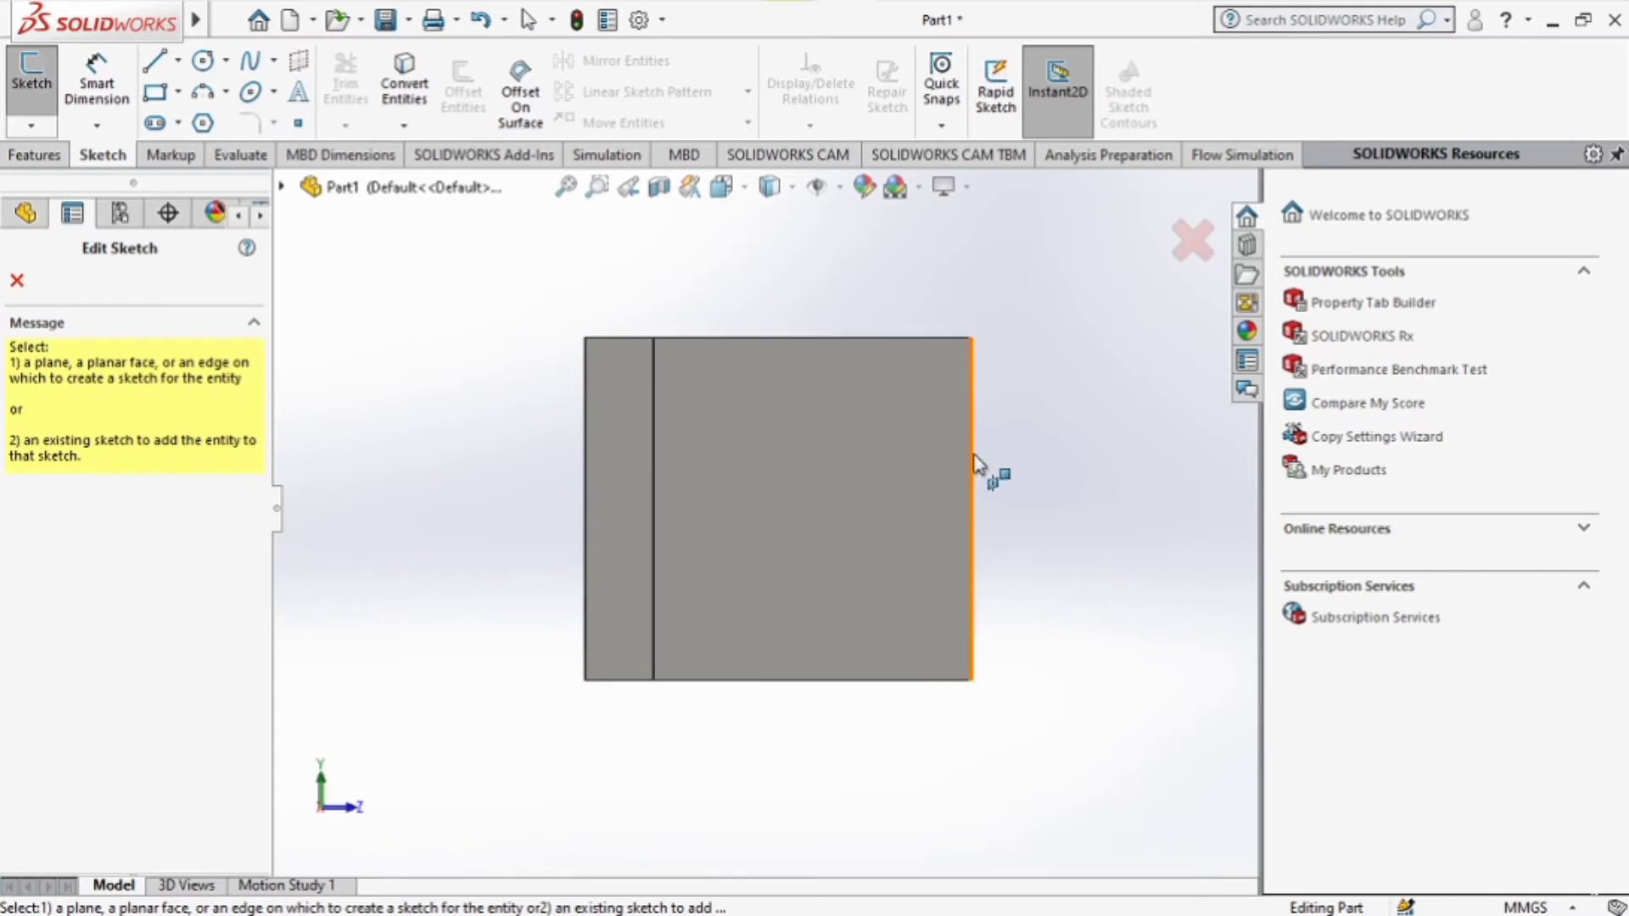
click(684, 394)
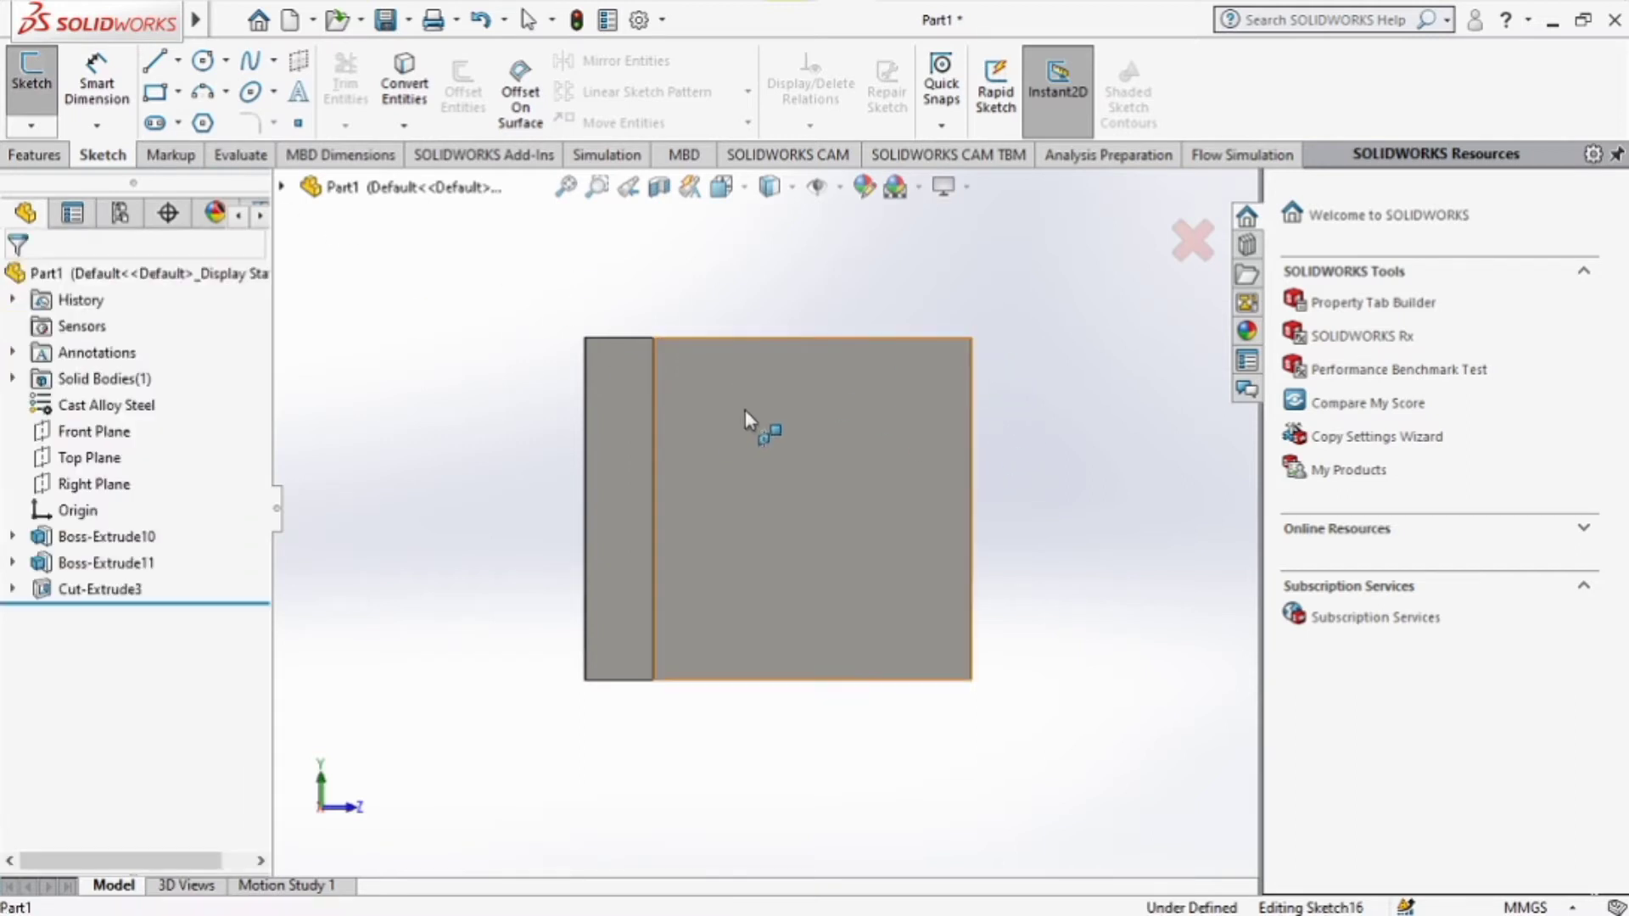
click(972, 338)
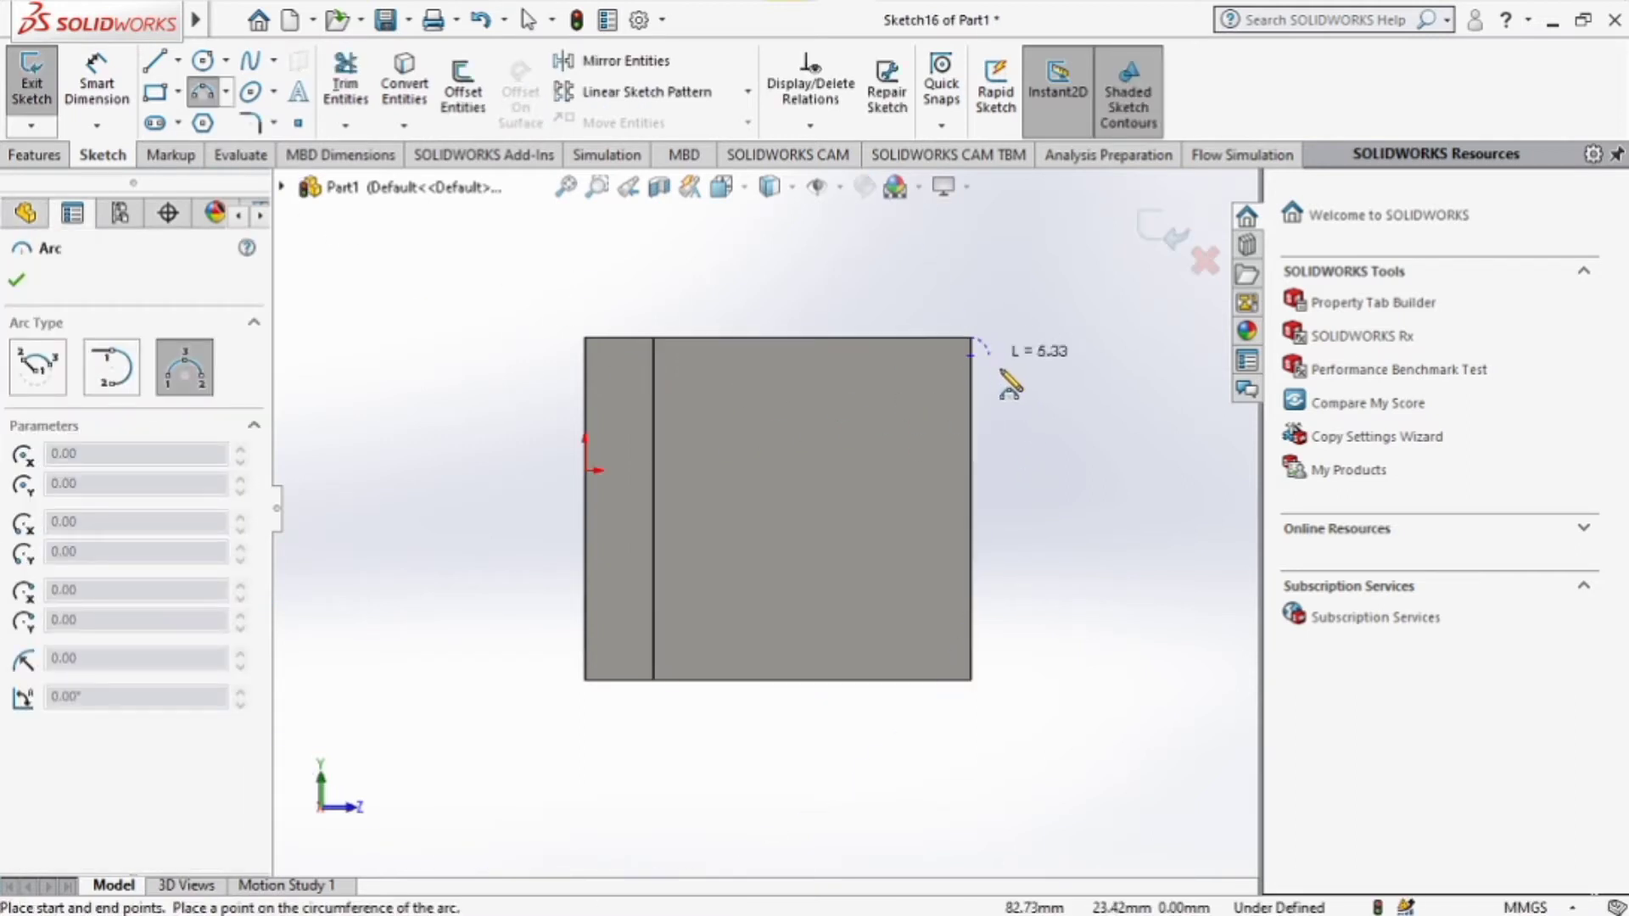
click(974, 677)
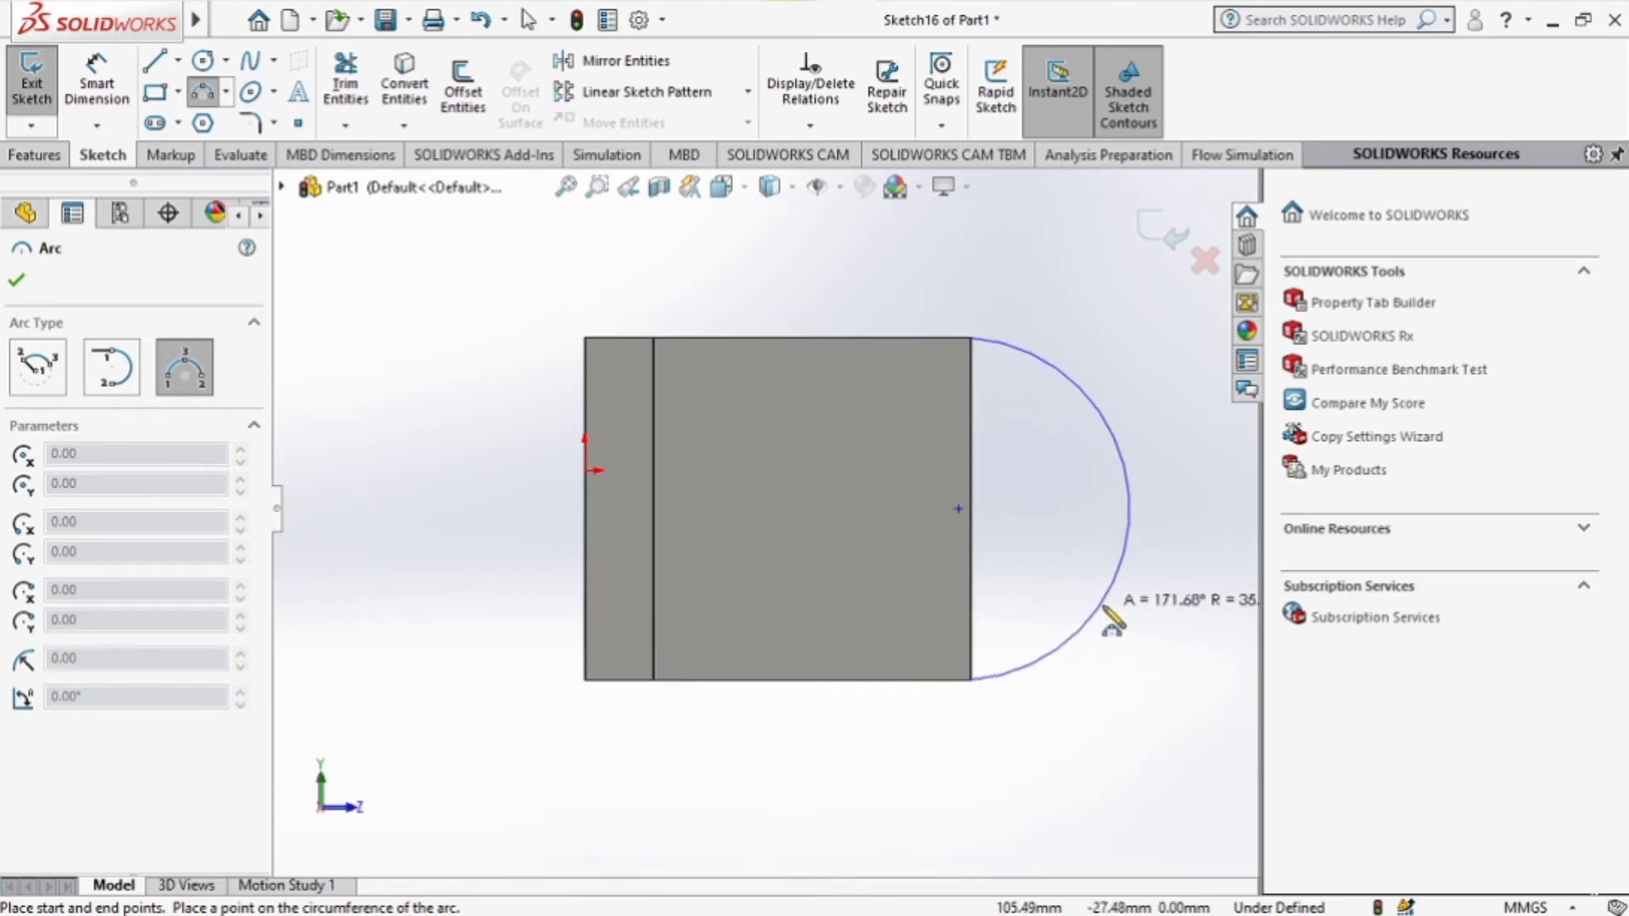
key(z)
key(z)
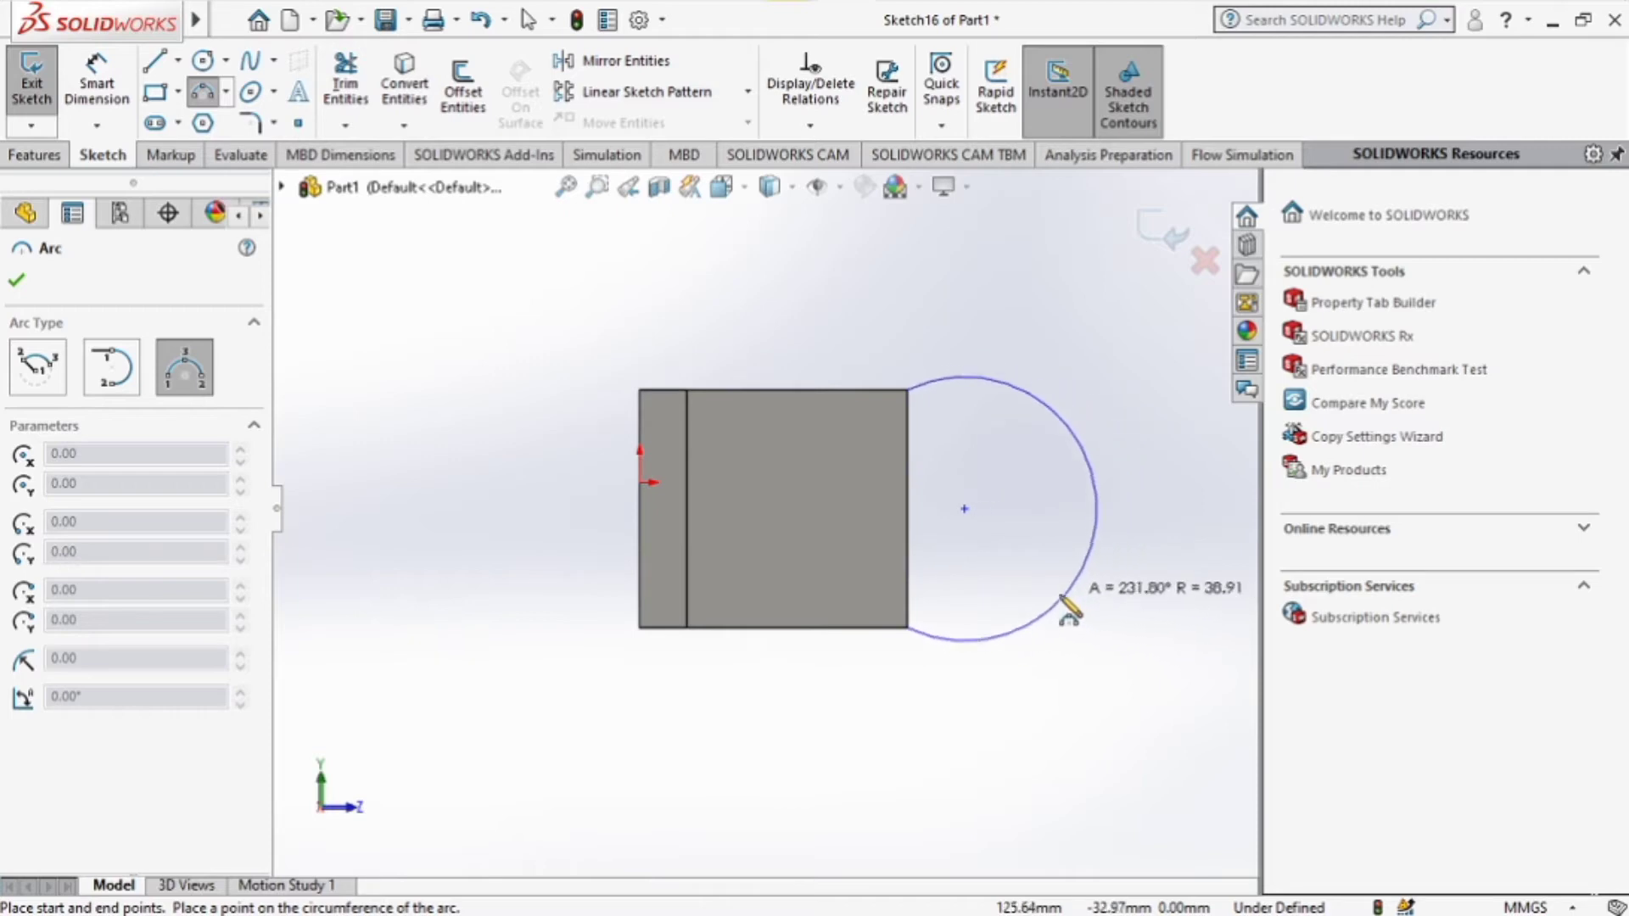
click(1010, 582)
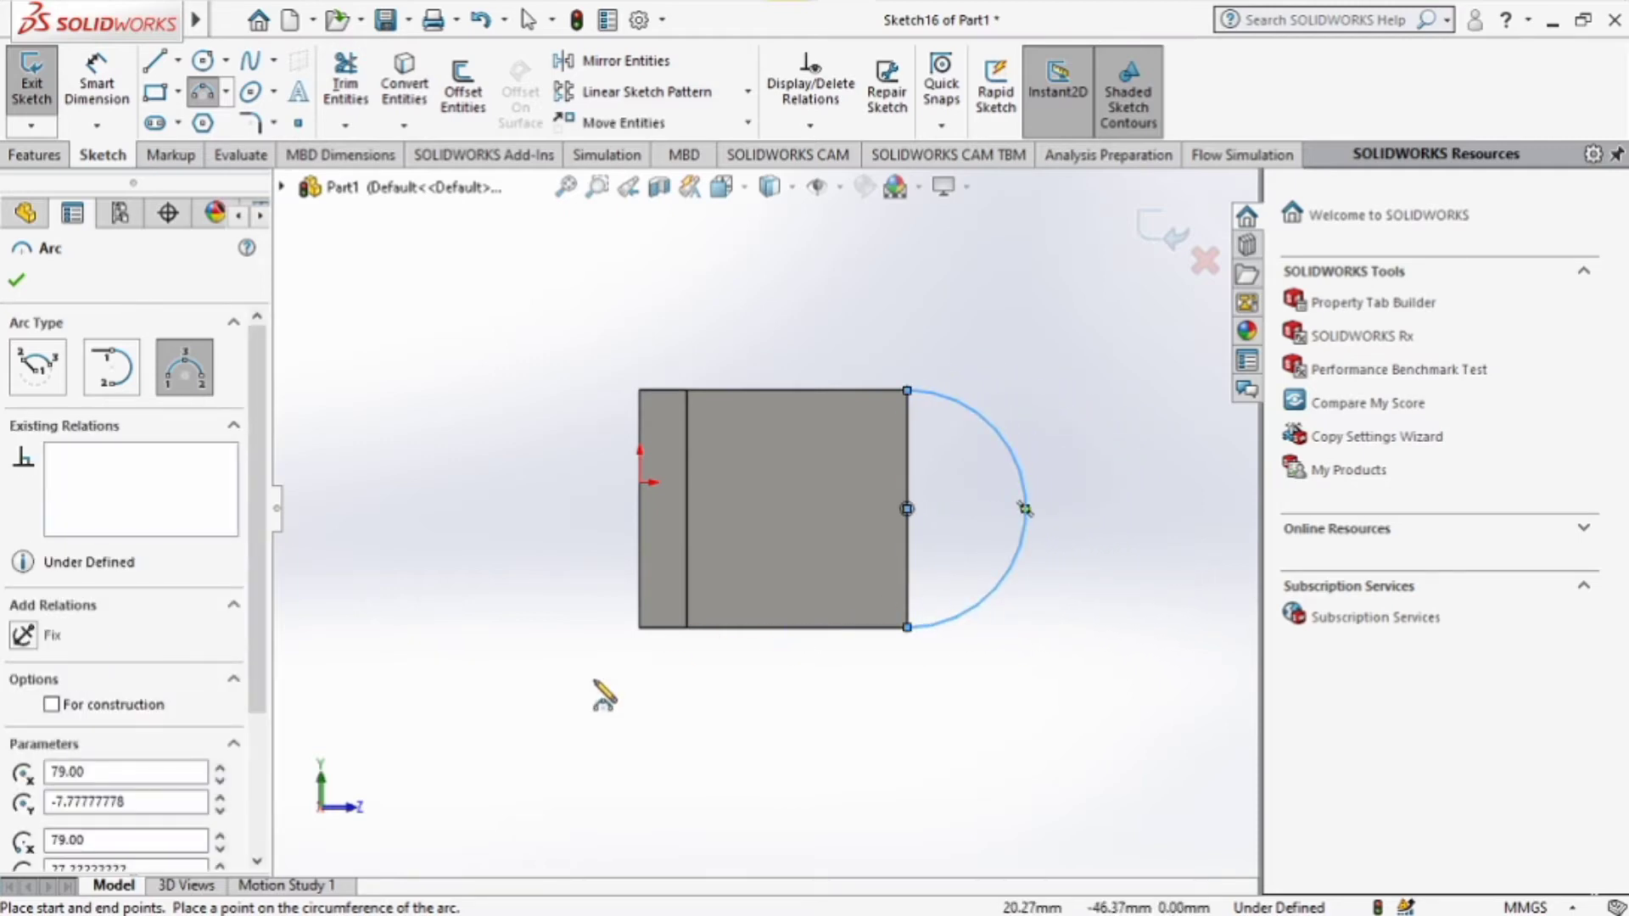
scroll(144, 711, down, 3)
double_click(67, 776)
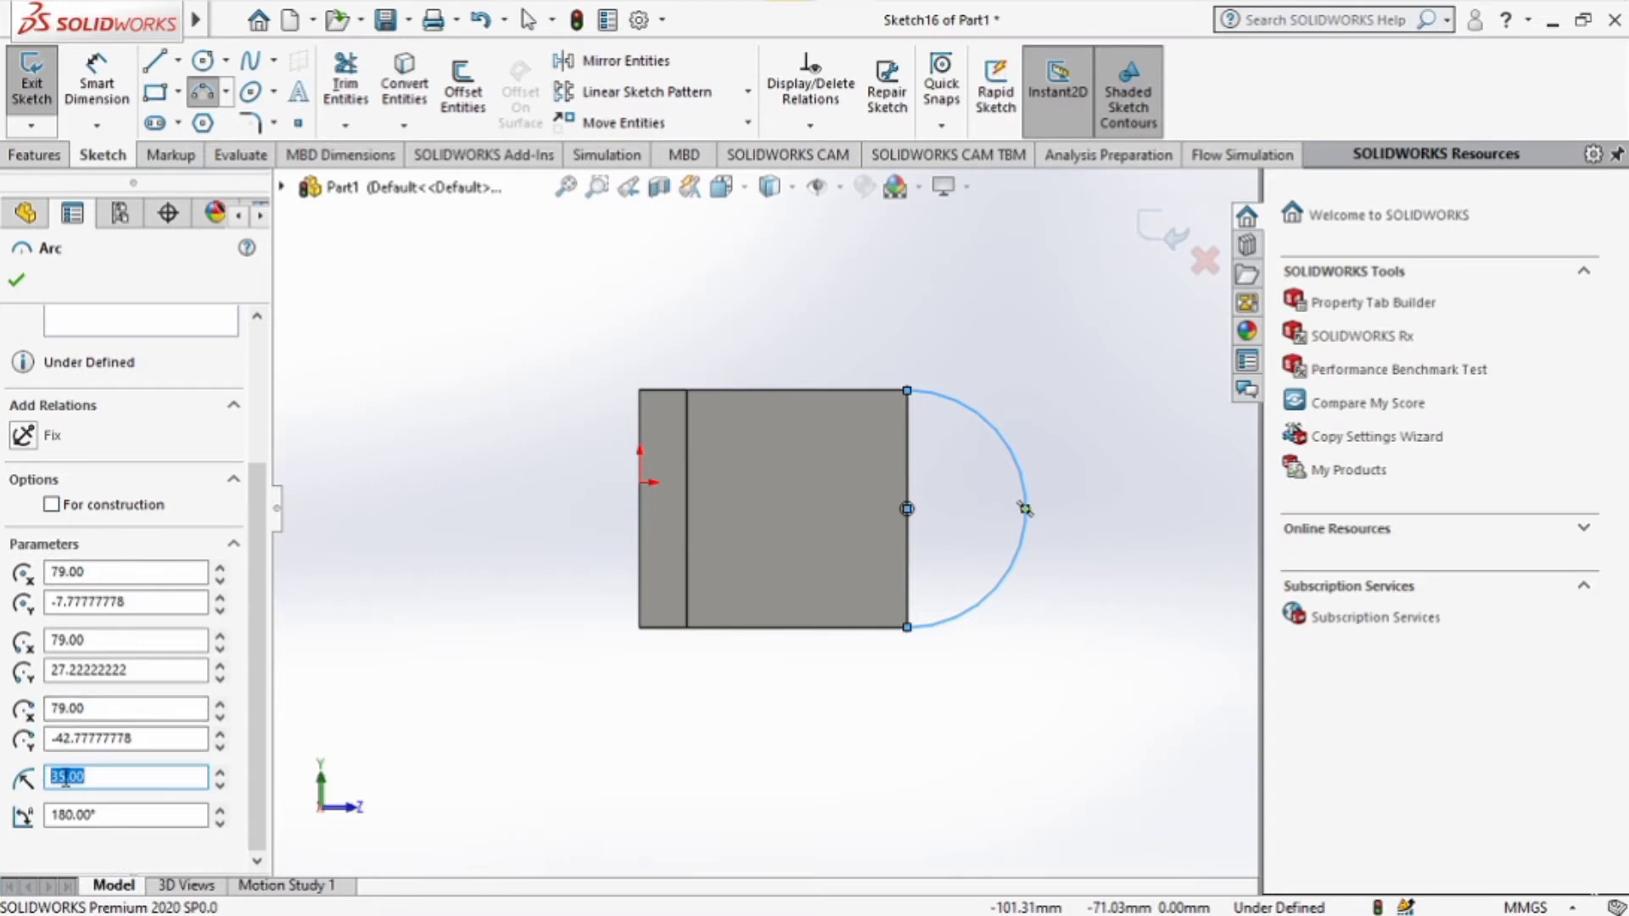
click(34, 155)
click(42, 119)
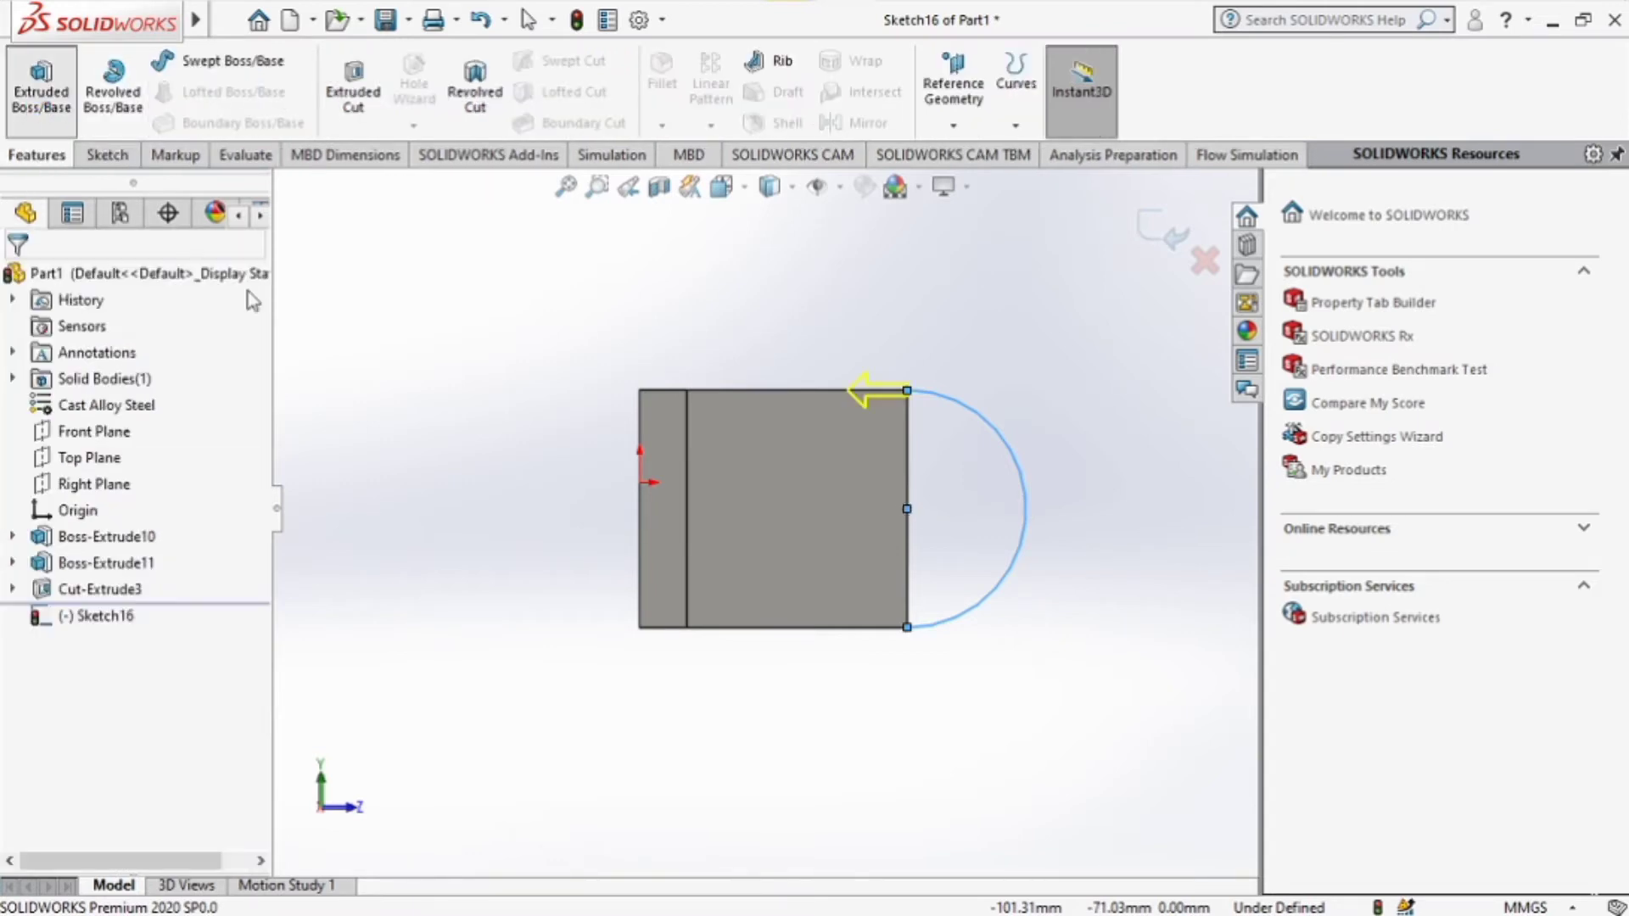
click(761, 492)
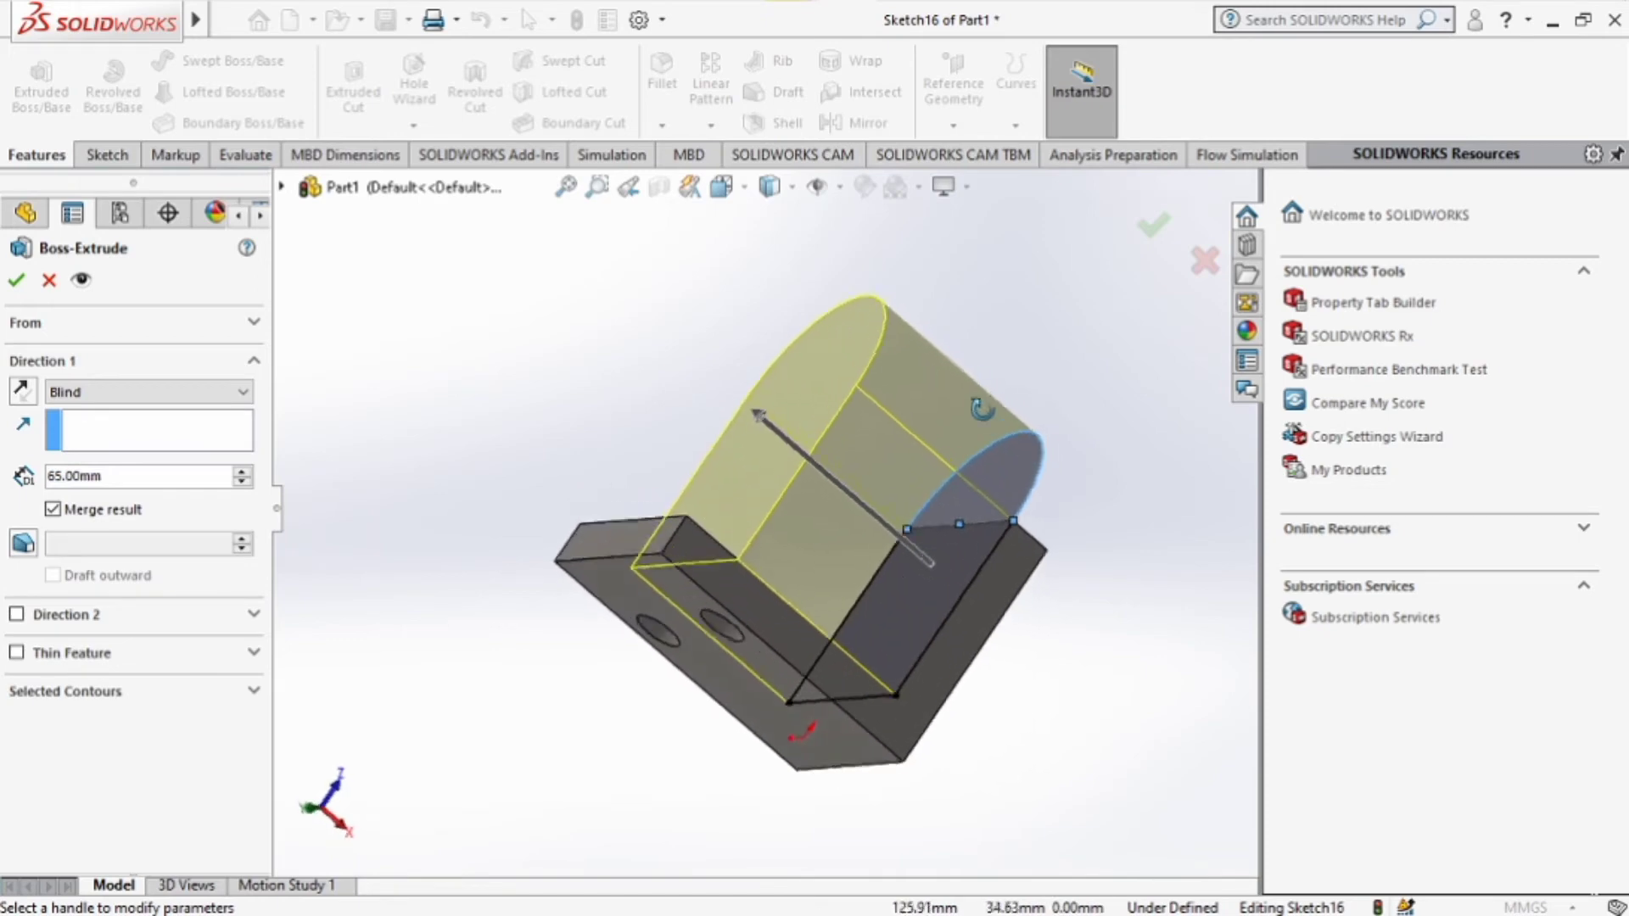
middle_drag(952, 576, 921, 501)
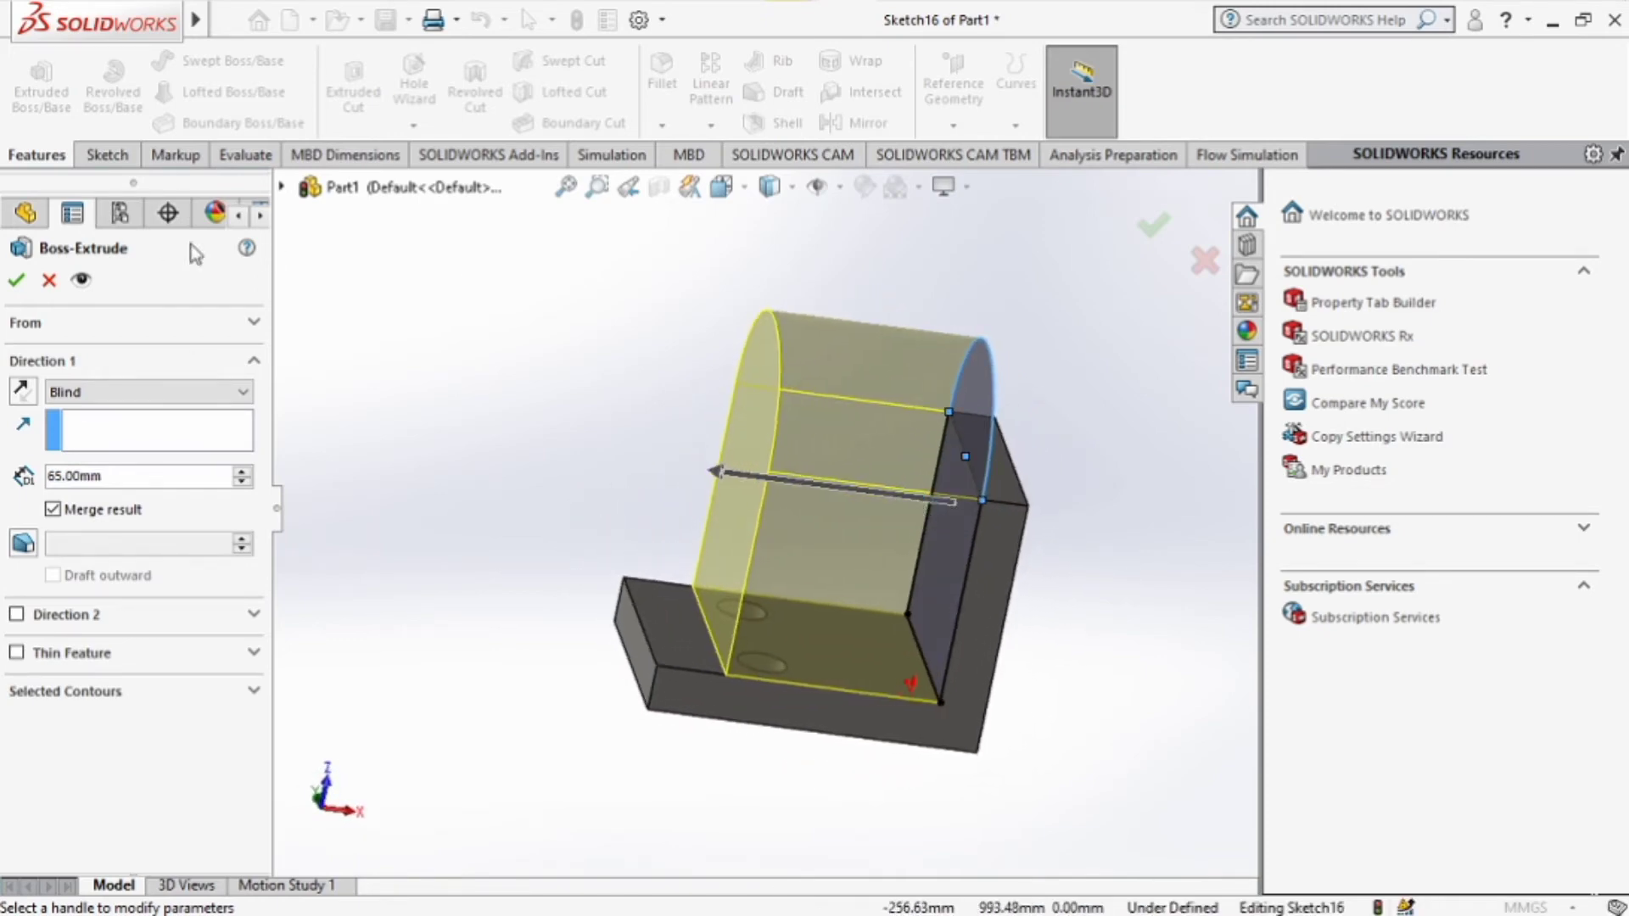
click(48, 280)
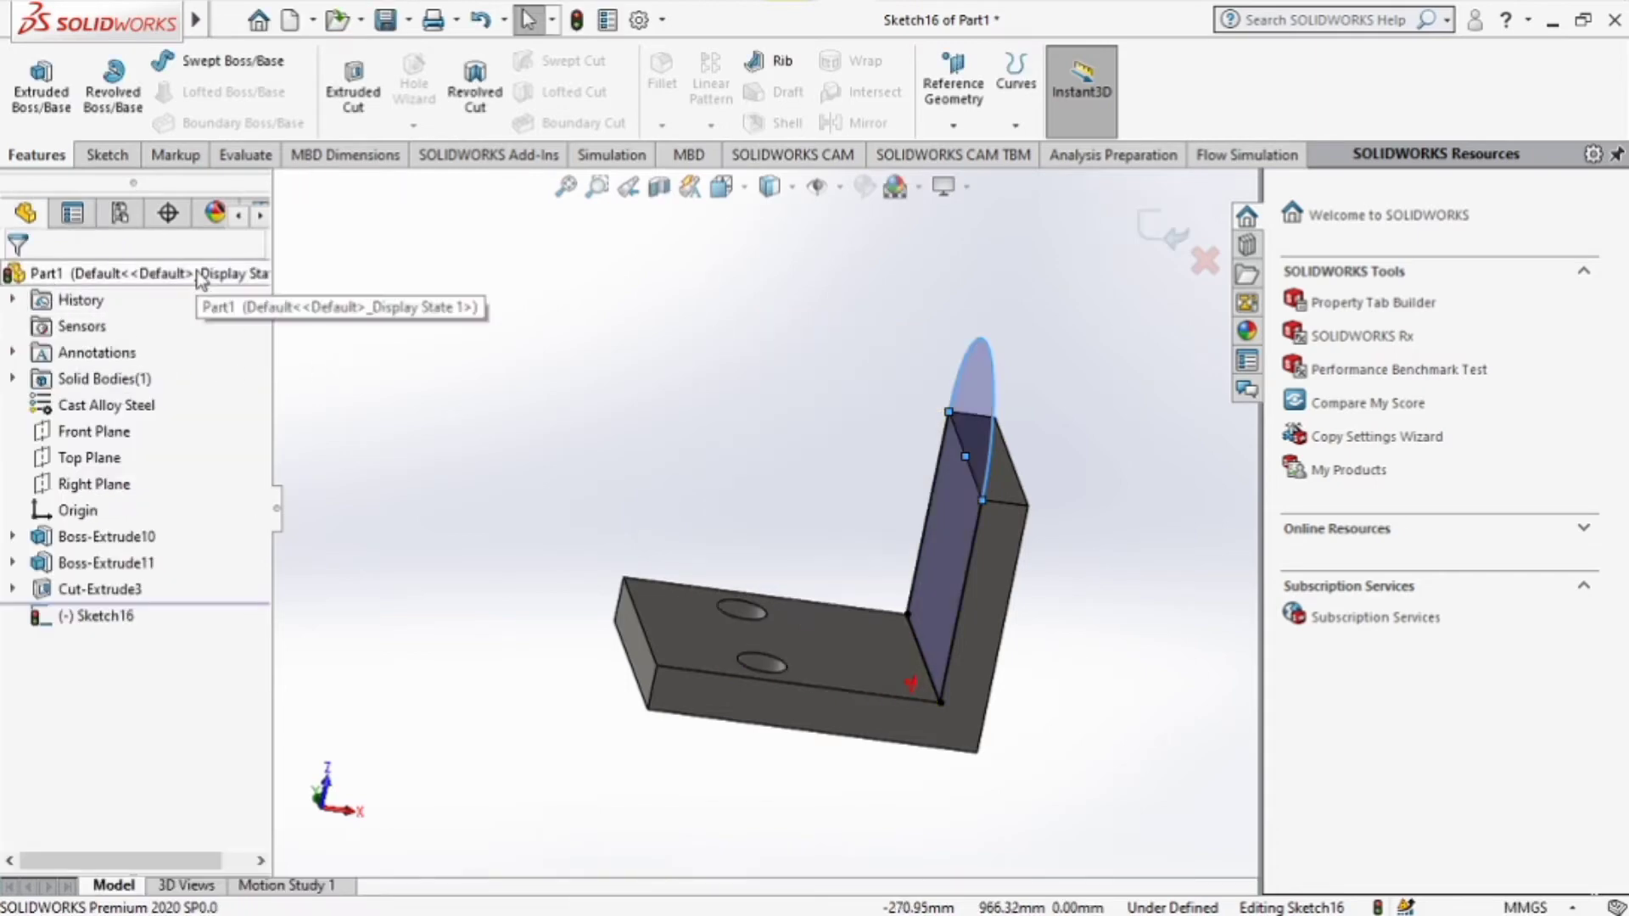
click(102, 154)
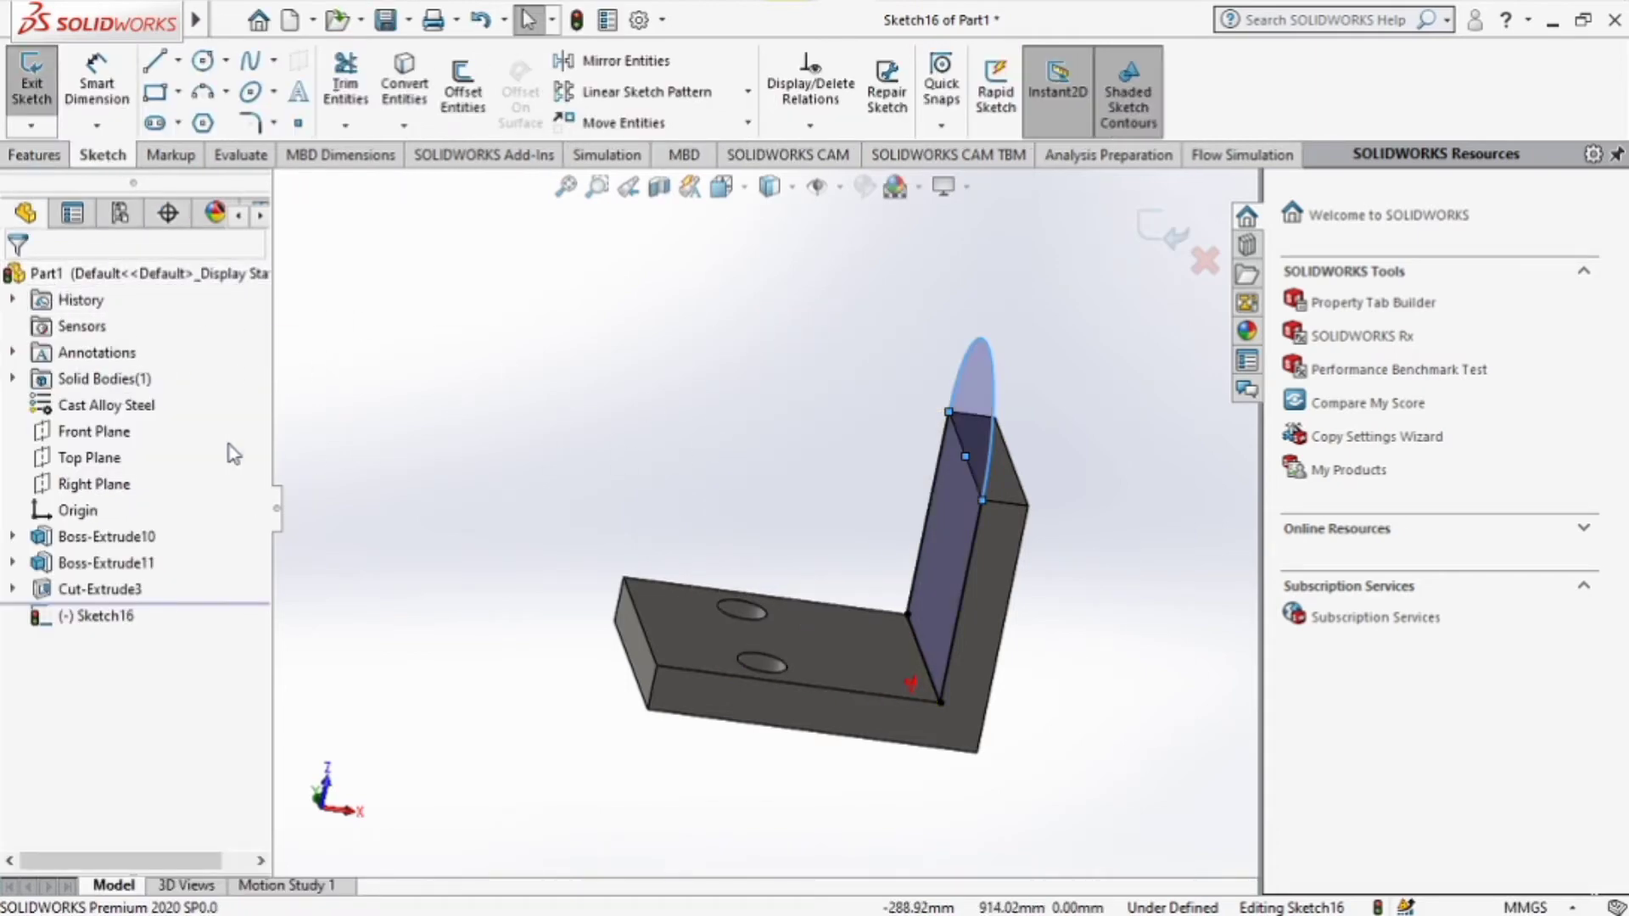
click(84, 488)
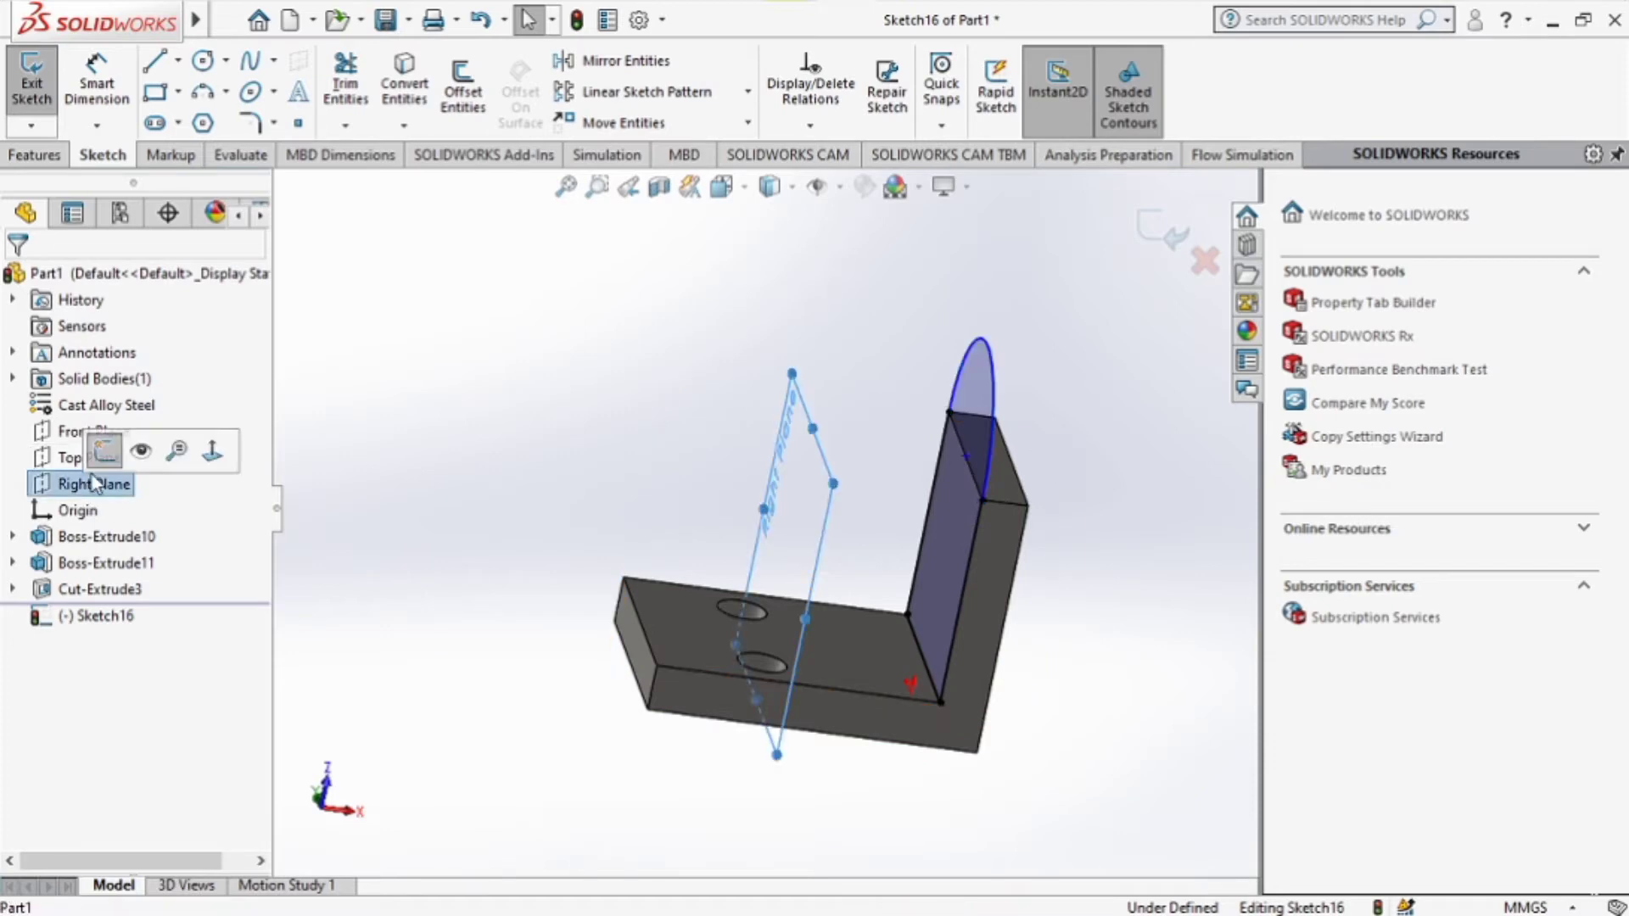
click(211, 464)
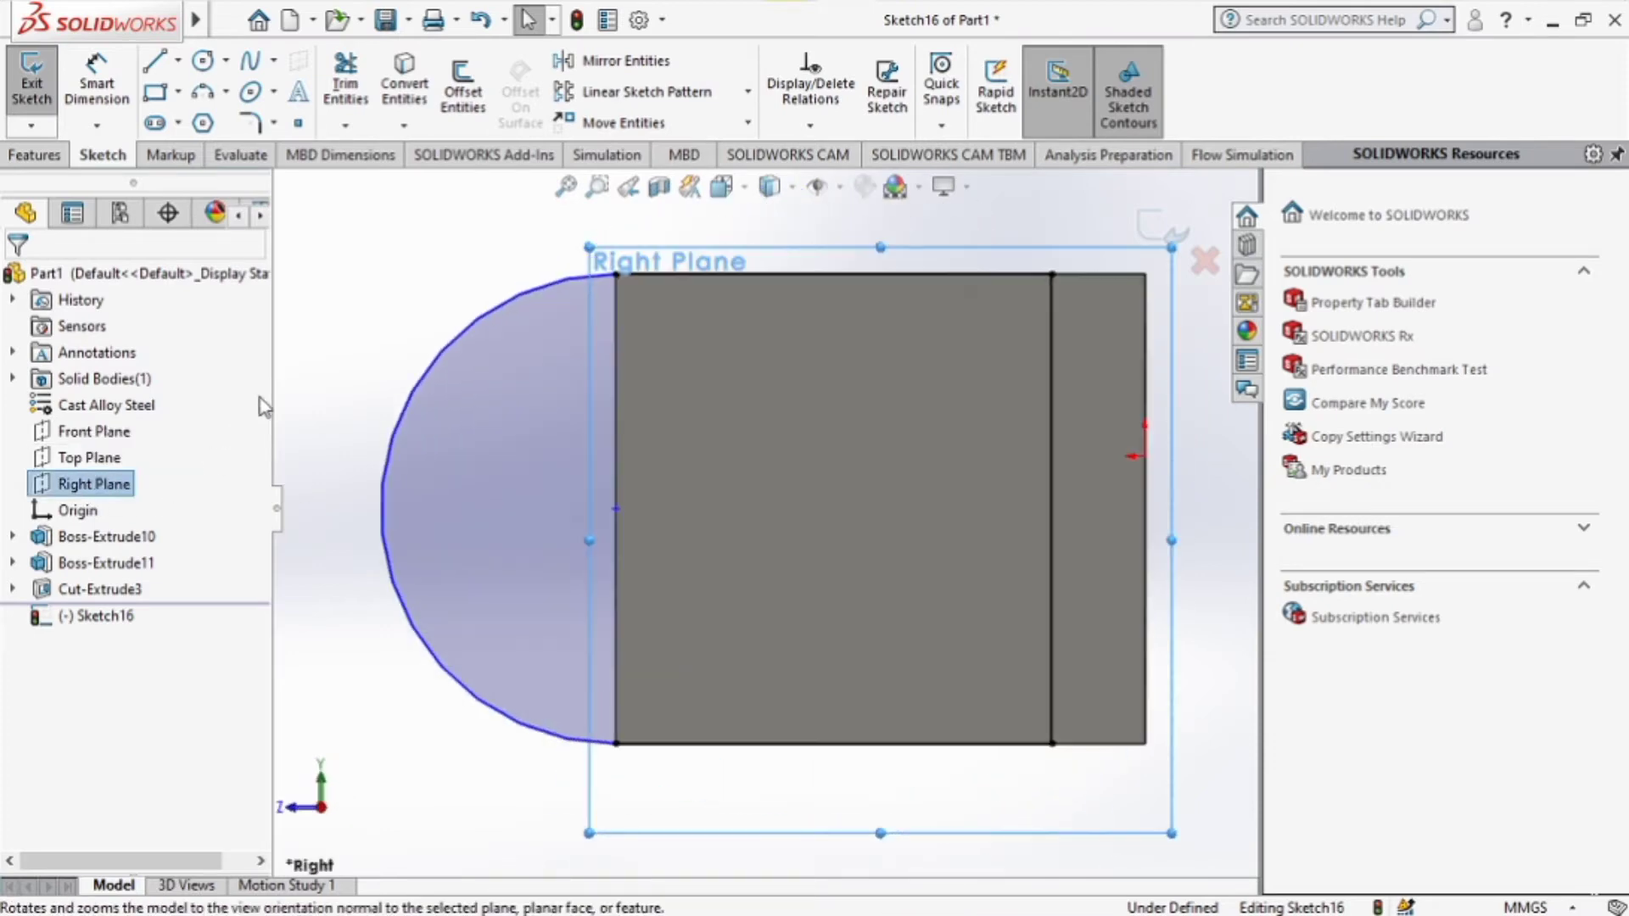
middle_drag(396, 334, 1026, 350)
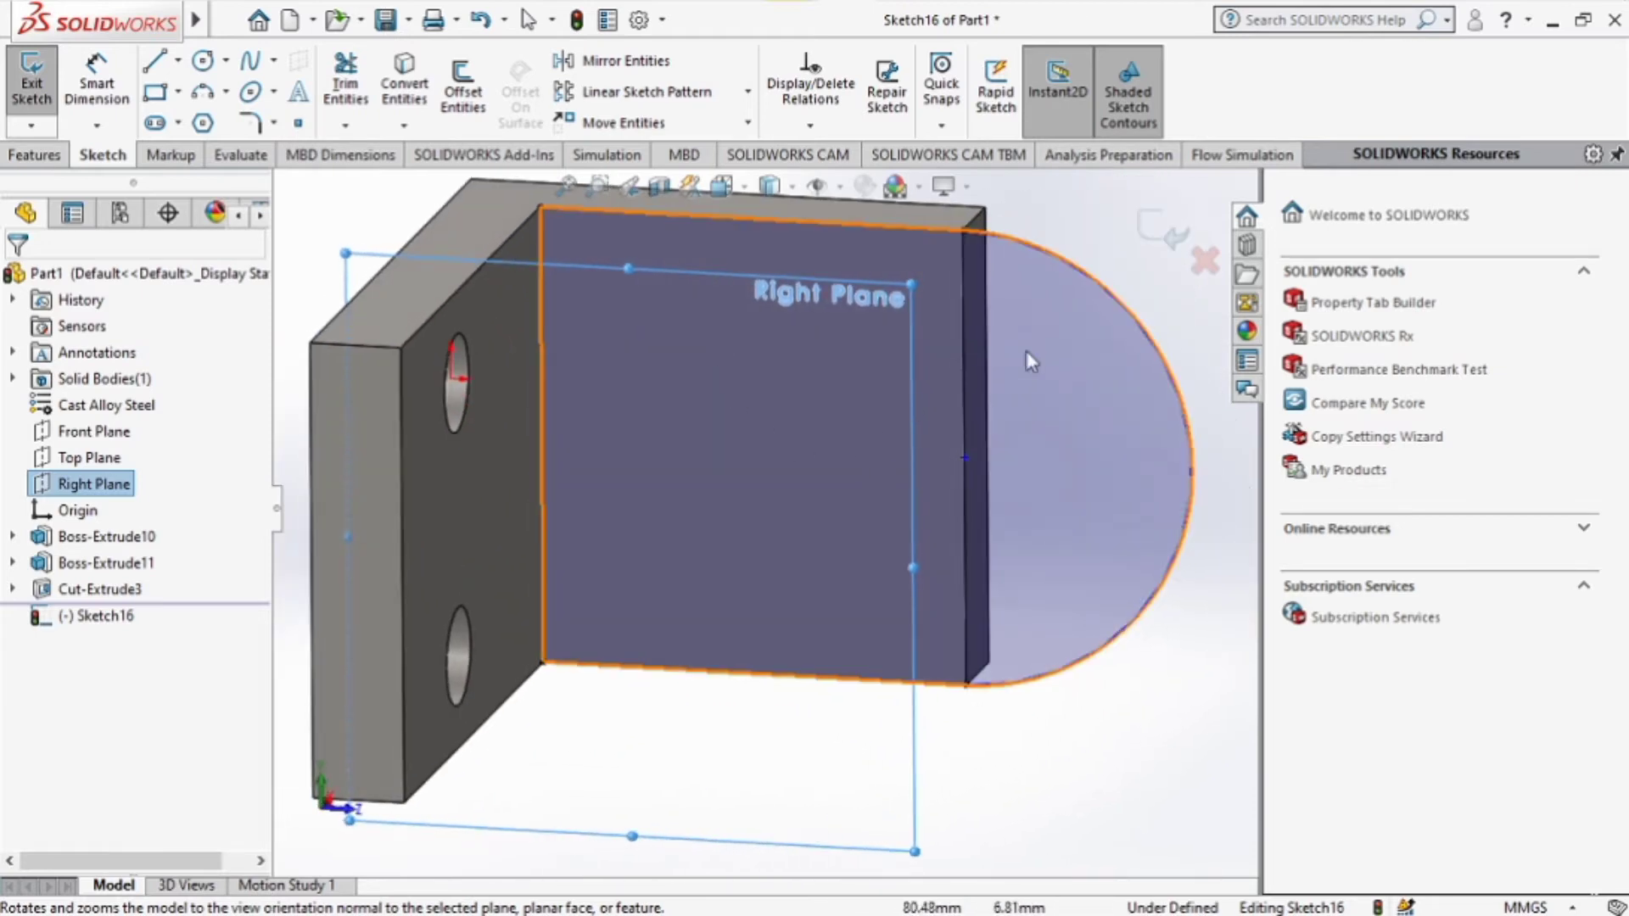
click(818, 426)
right_click(818, 426)
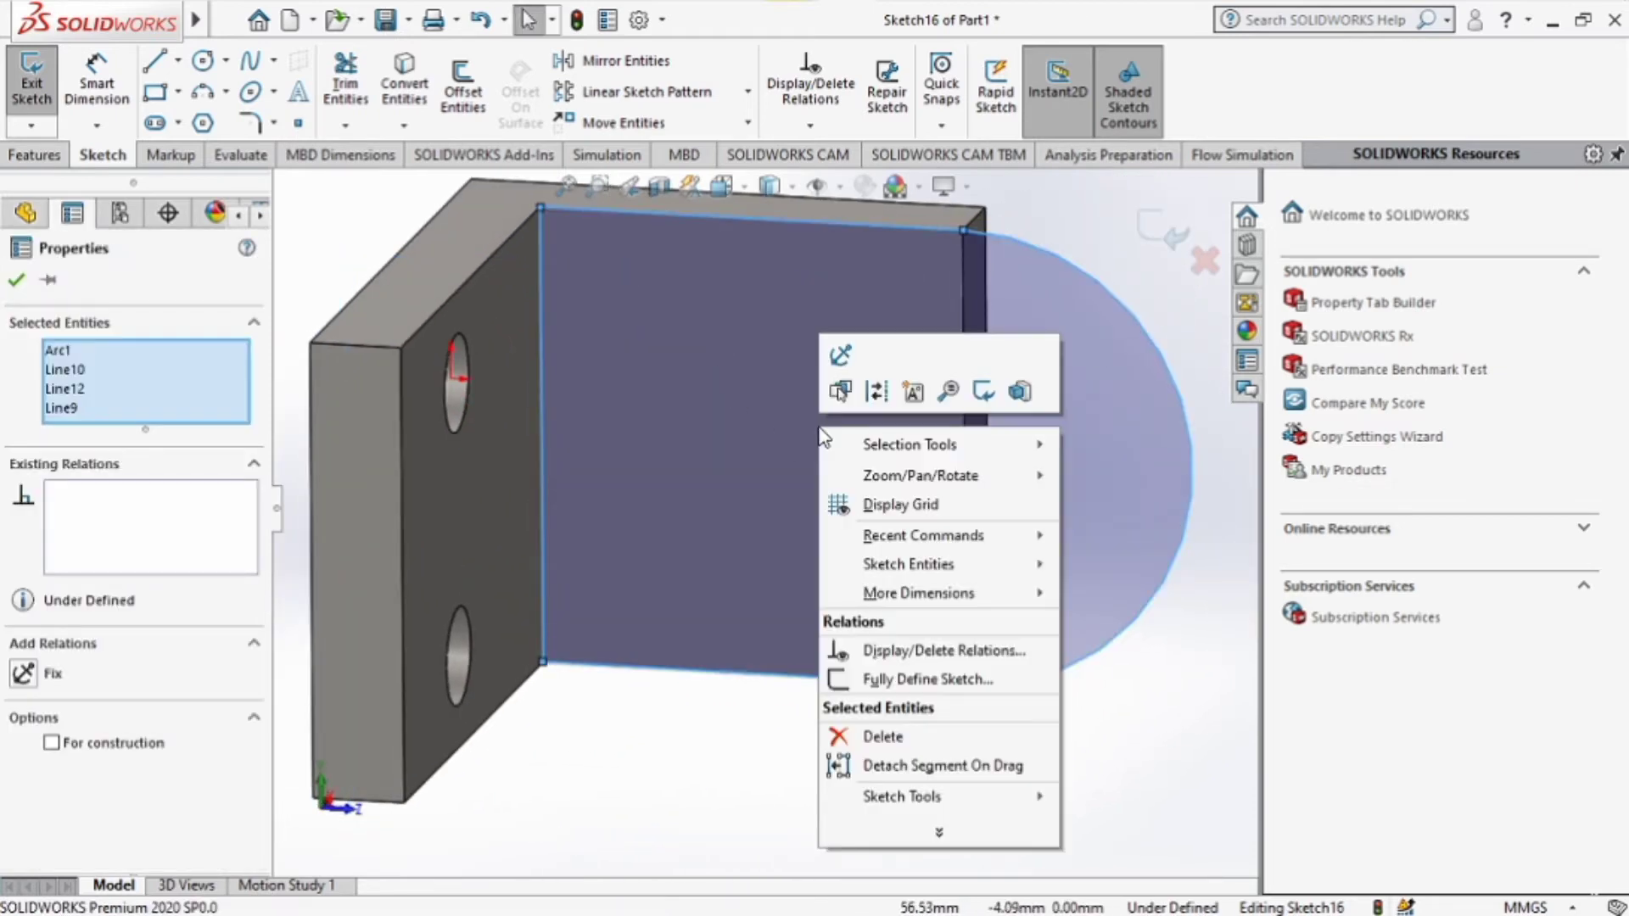
click(330, 270)
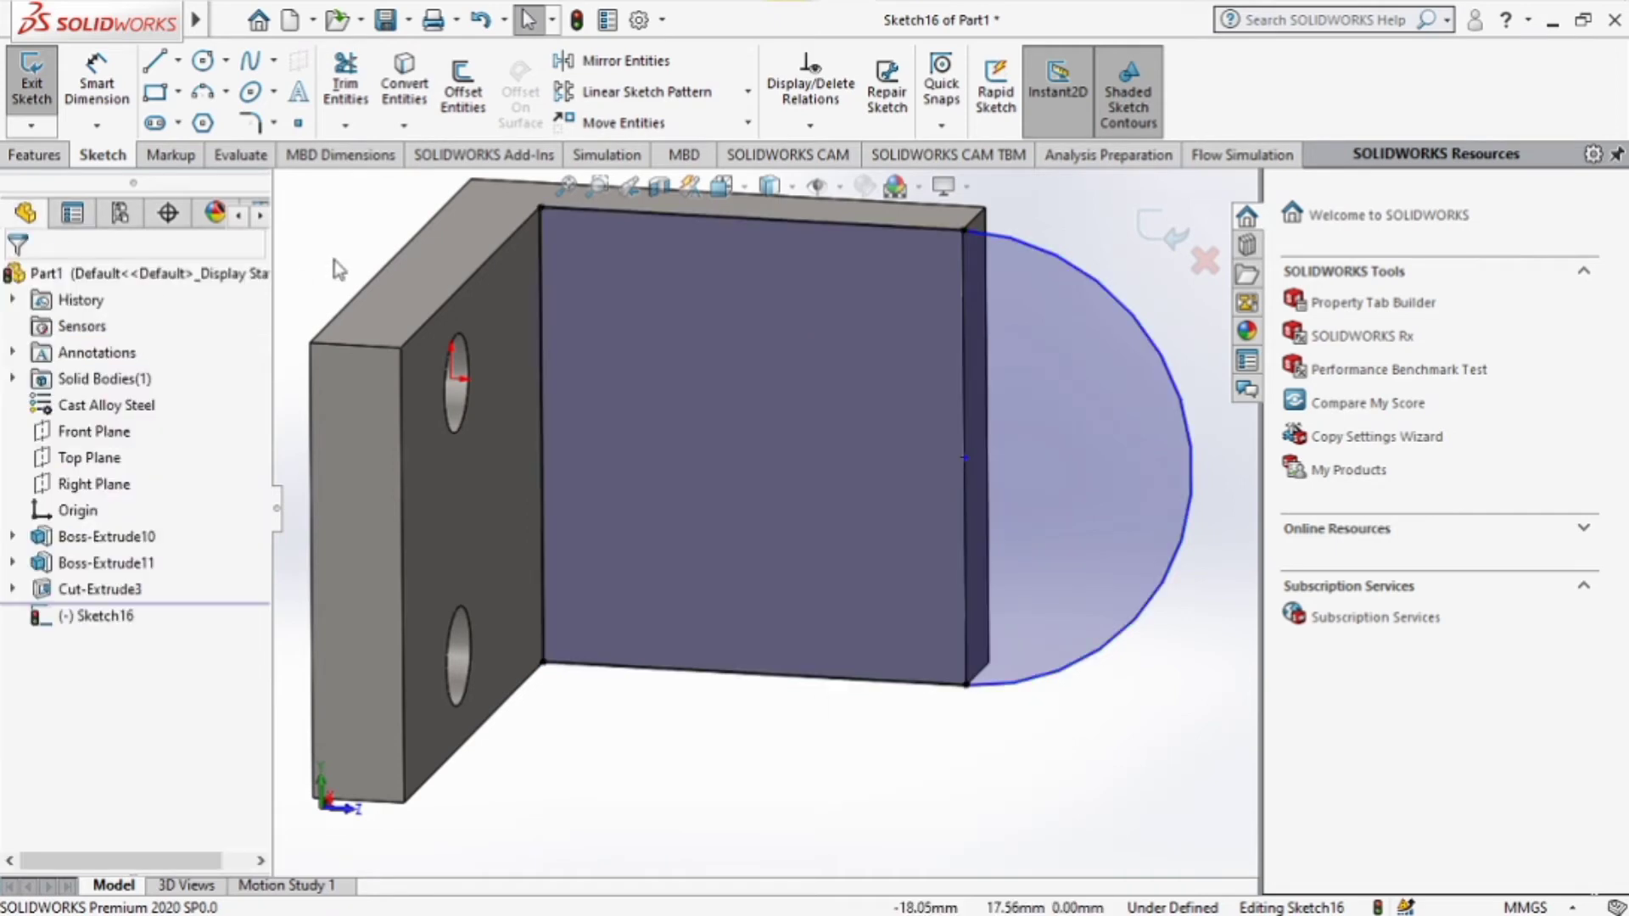
Start an Extruded Boss from the round-topped wall profile and reverse its direction into the wall's thickness.
click(30, 156)
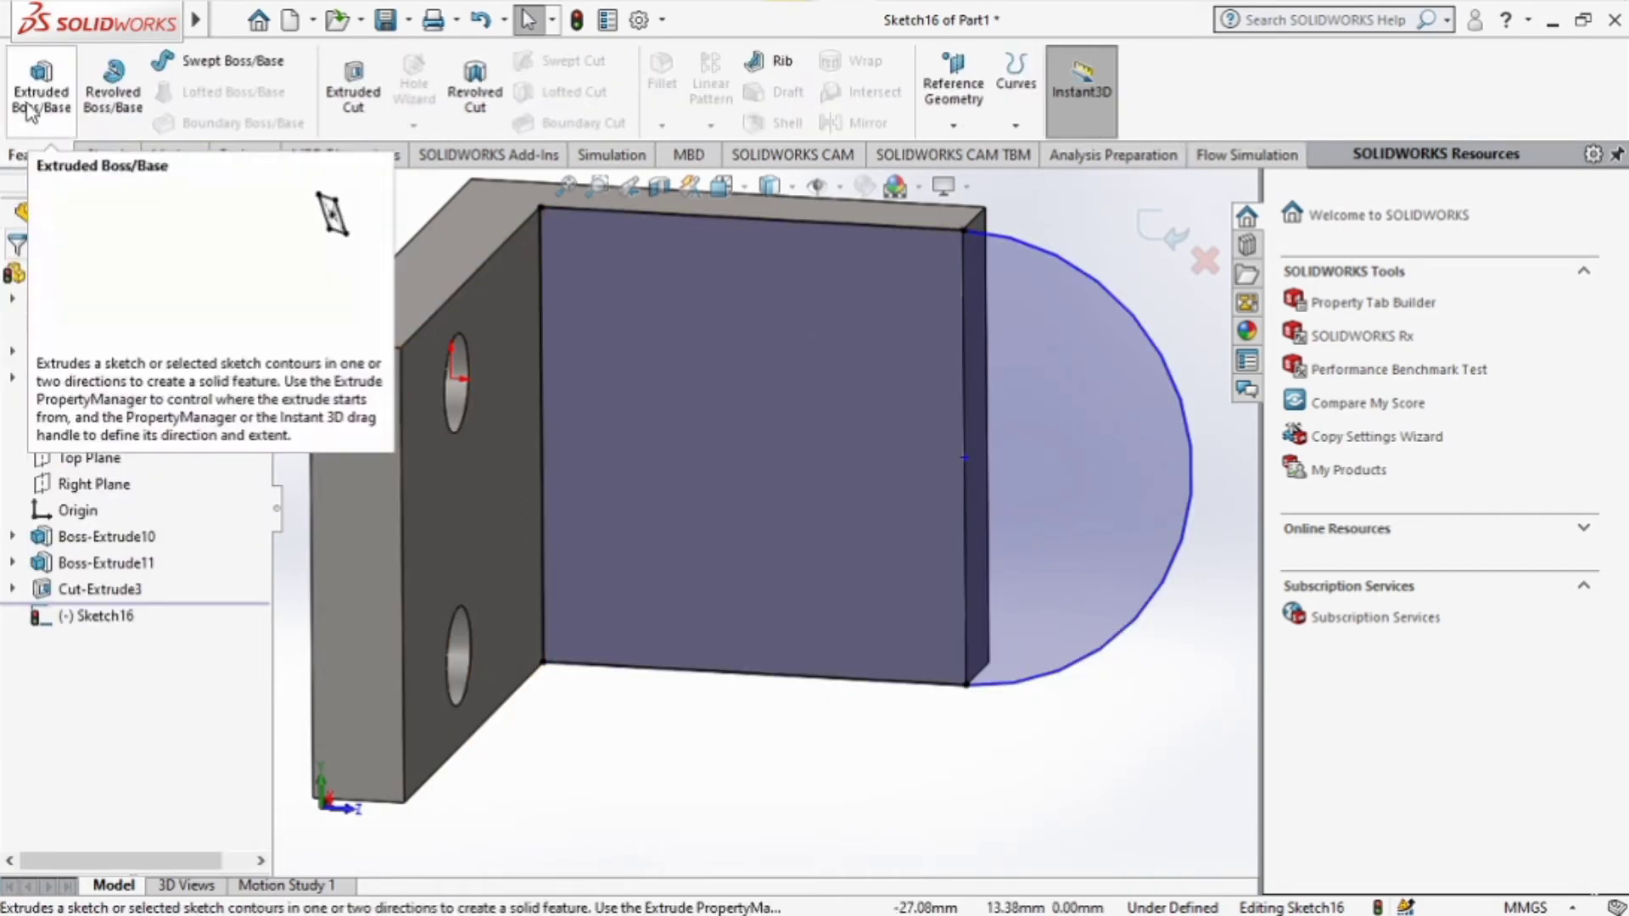
click(41, 93)
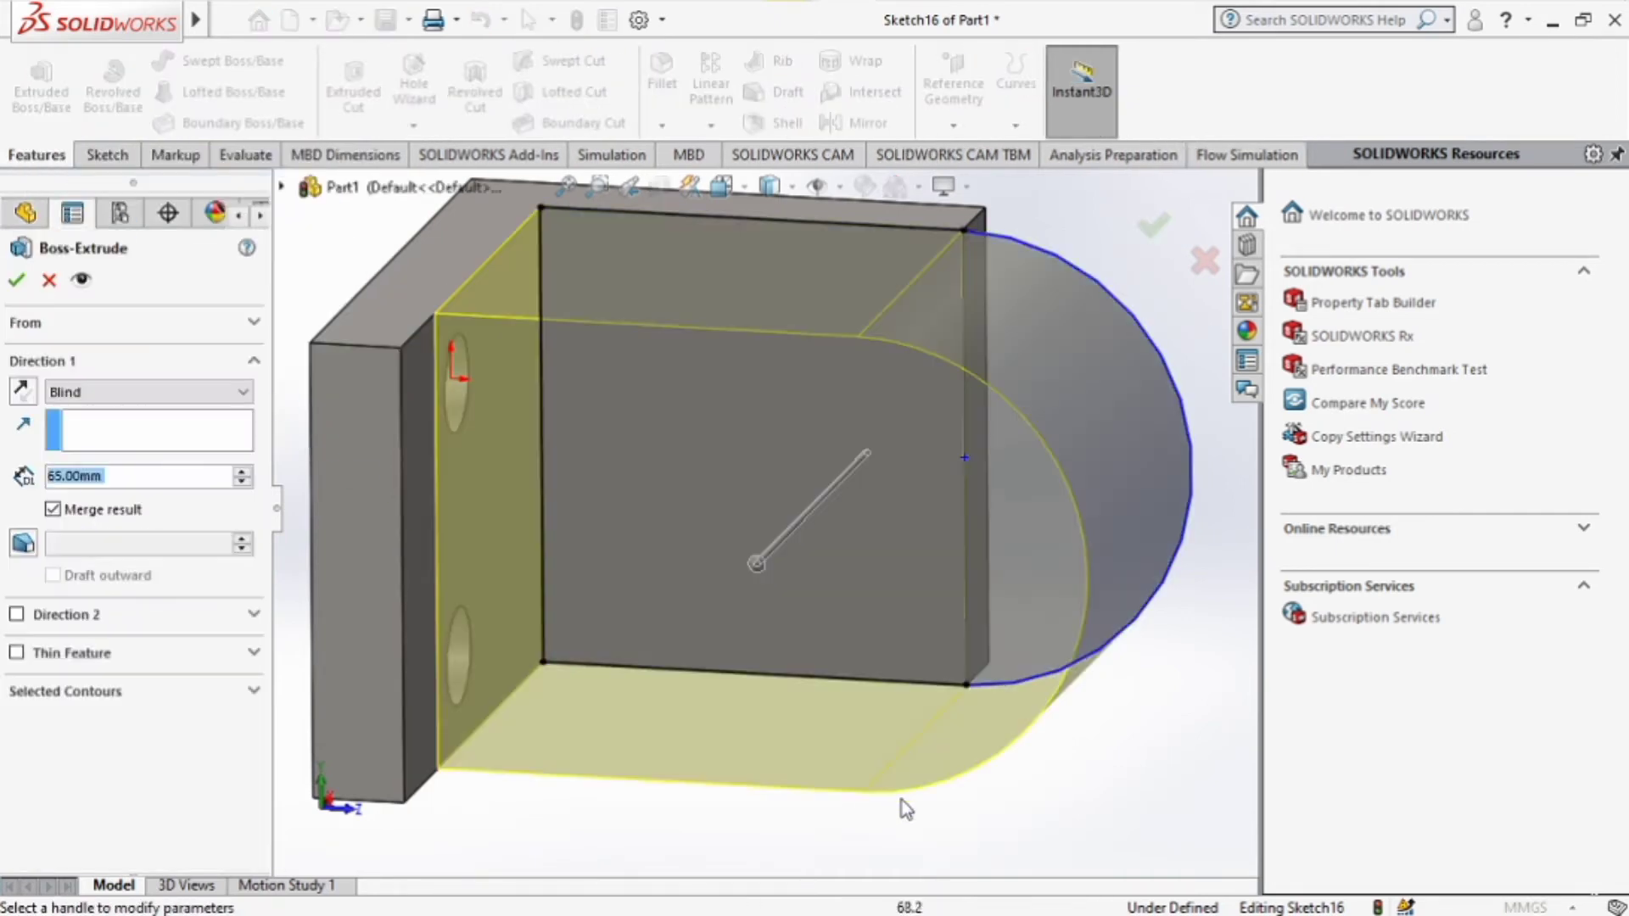
middle_drag(903, 801, 820, 520)
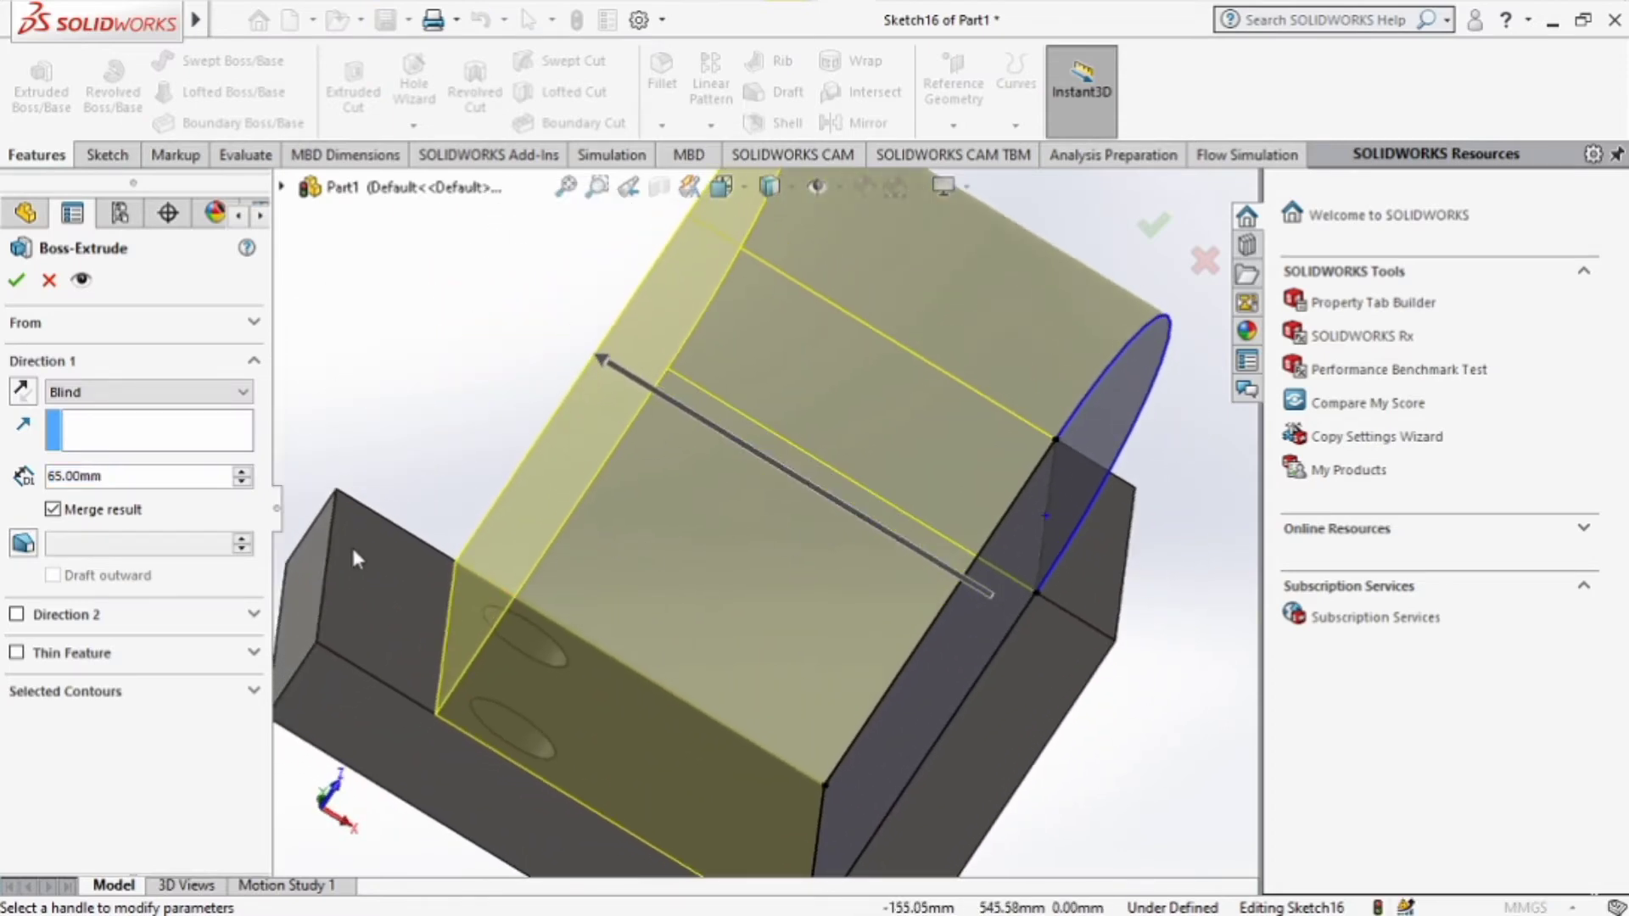
click(24, 398)
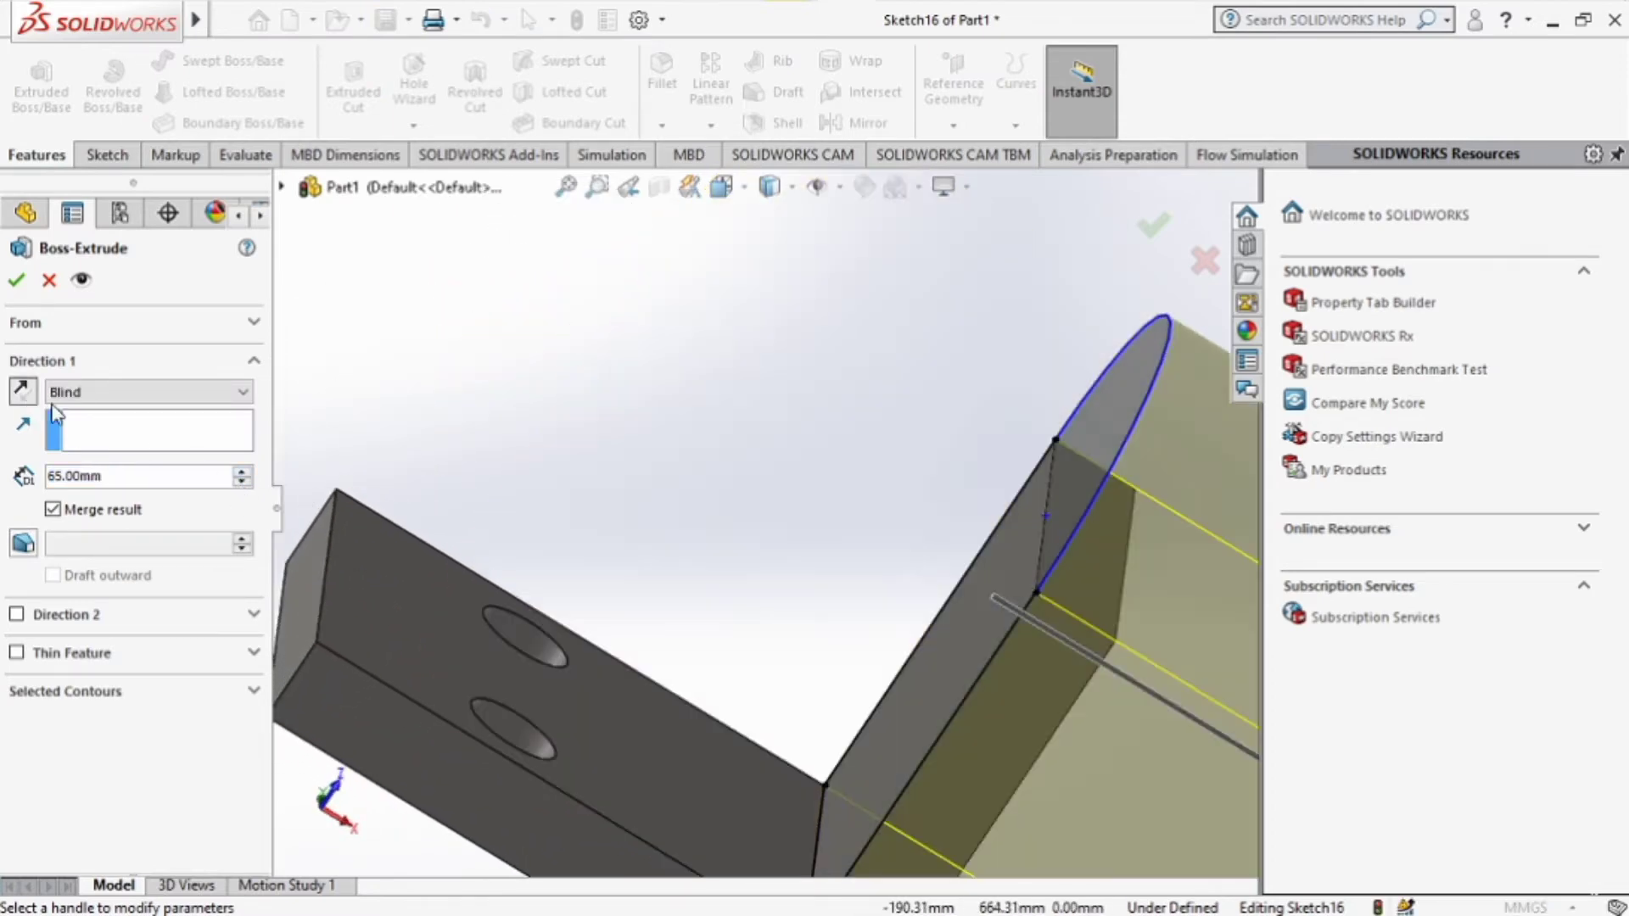
scroll(701, 548, up, 5)
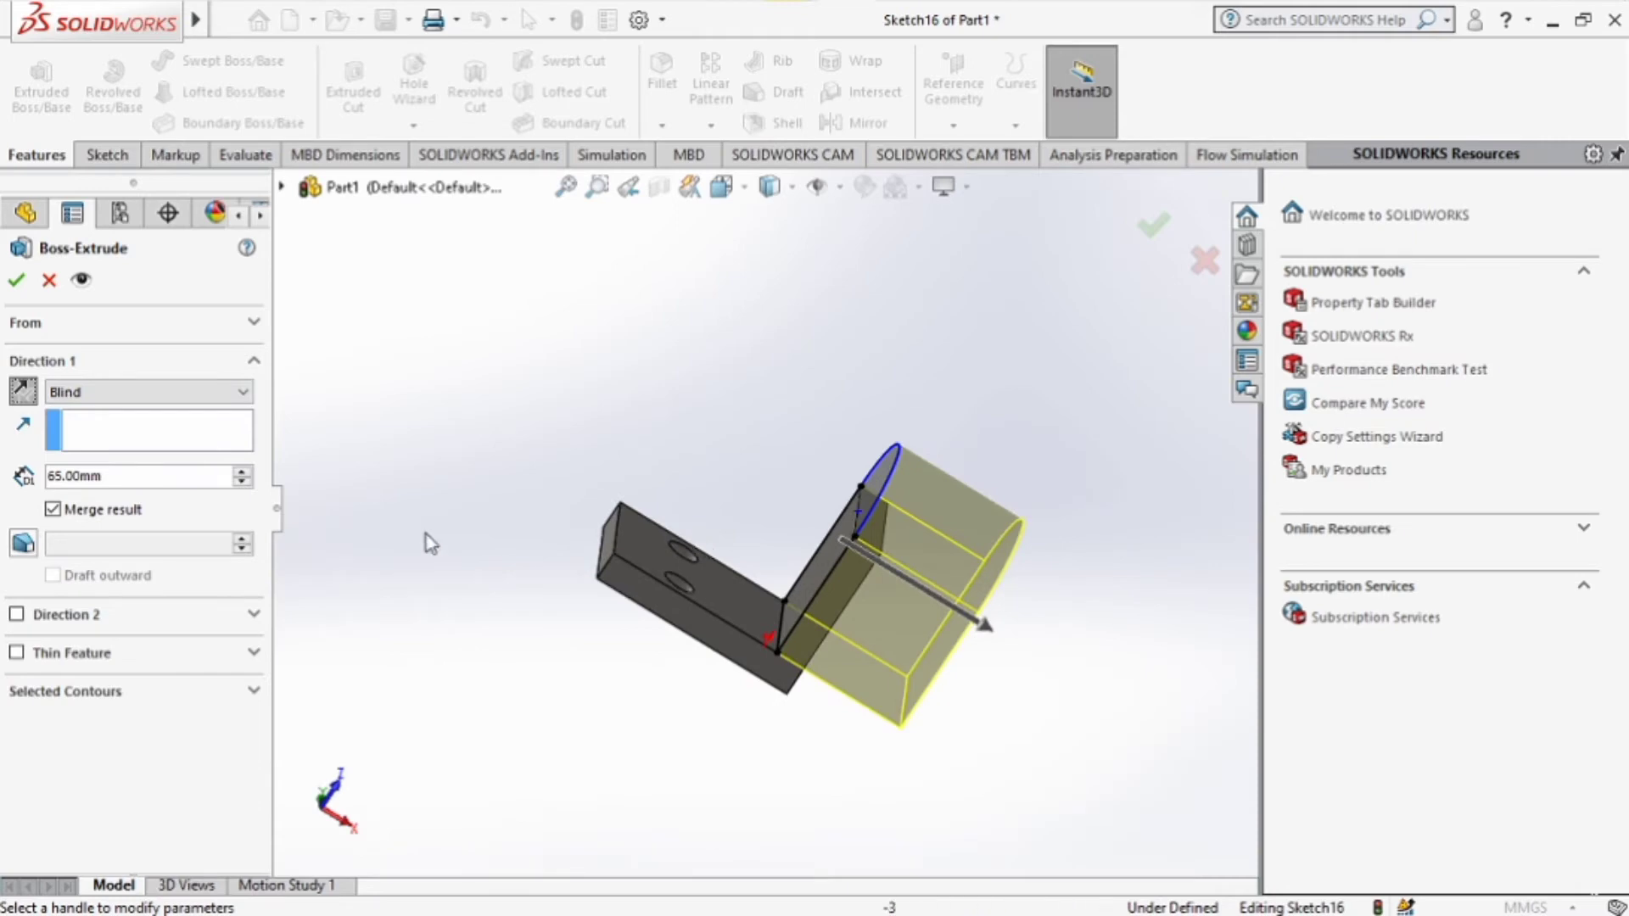
Set the round-topped wall extrusion's blind depth to 14 mm with merged result and finish the feature, closing the Edge notification.
click(53, 476)
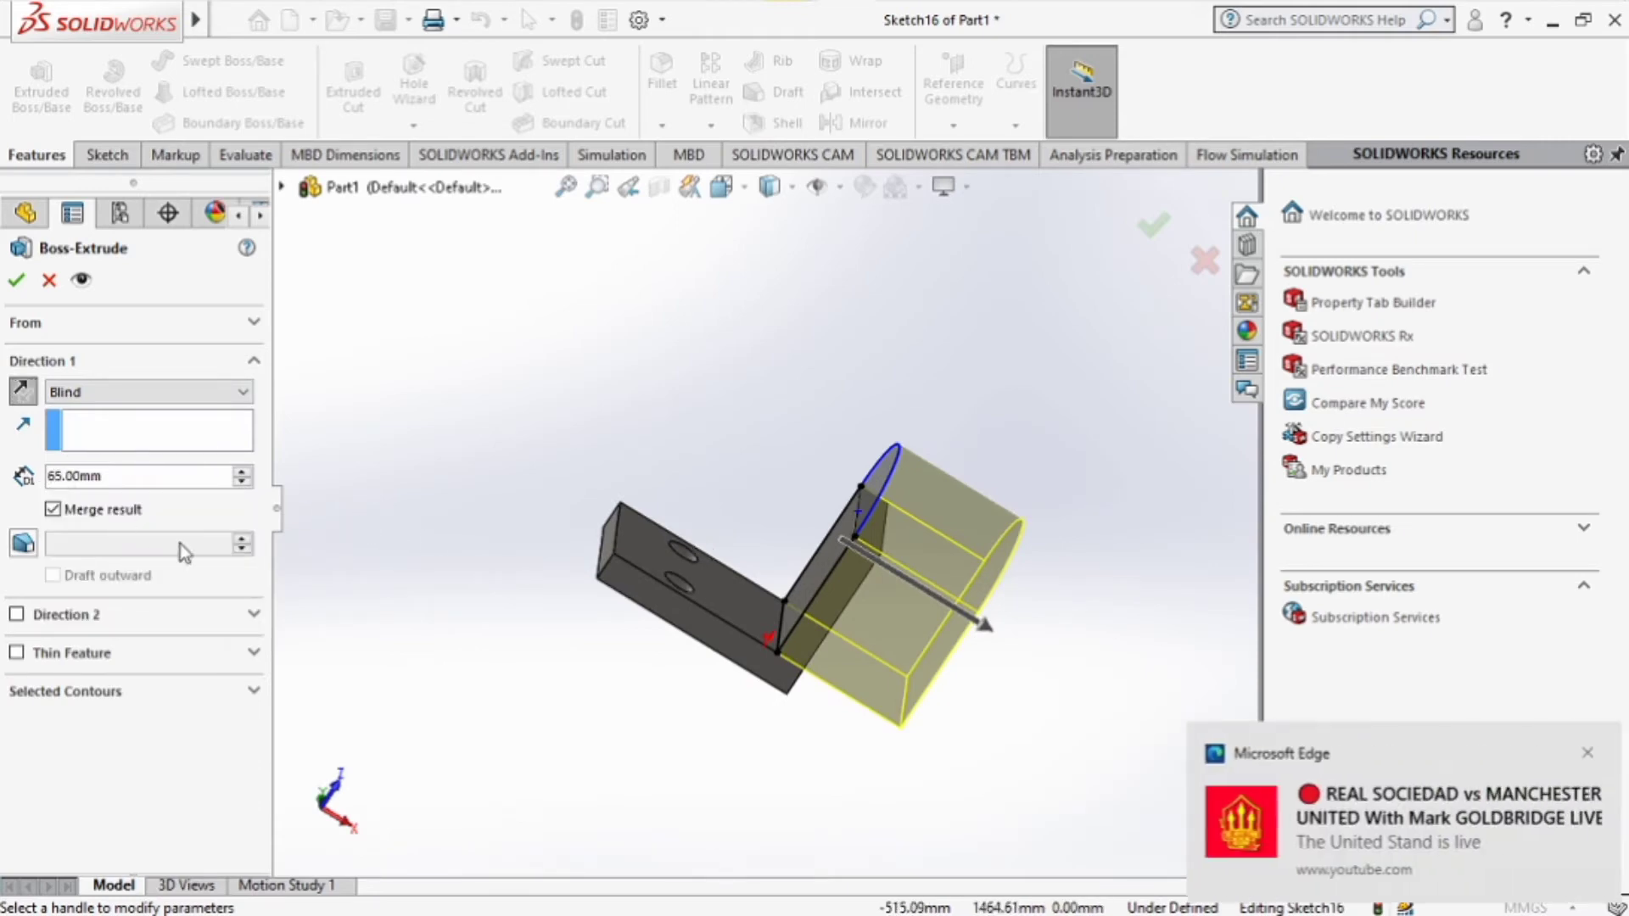
key(BackSpace)
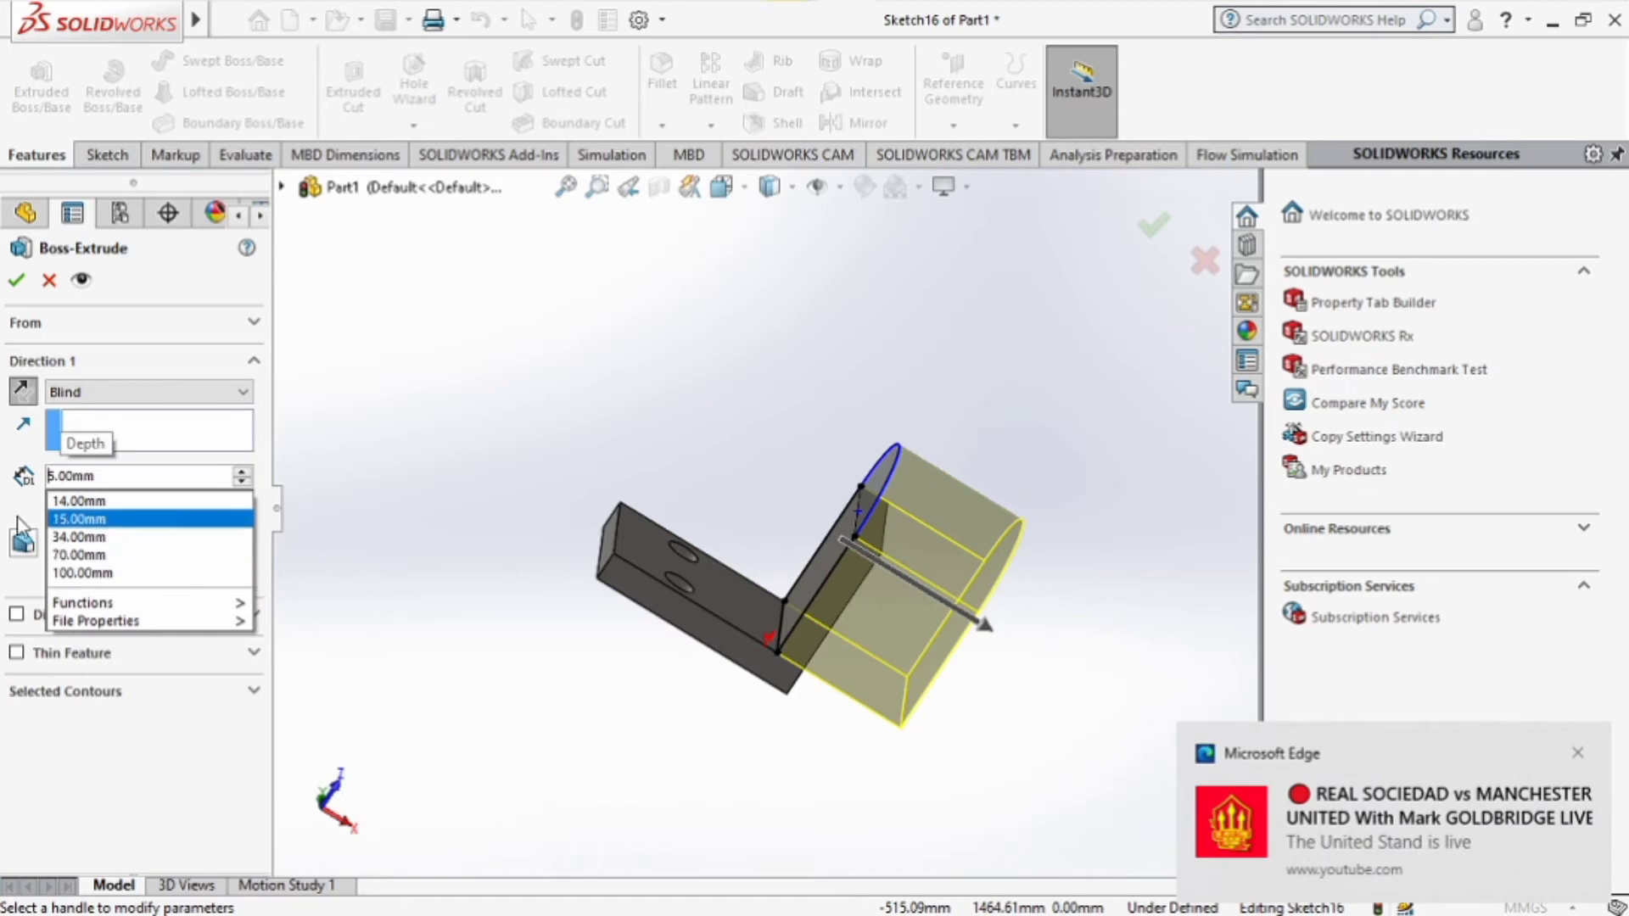
click(1578, 753)
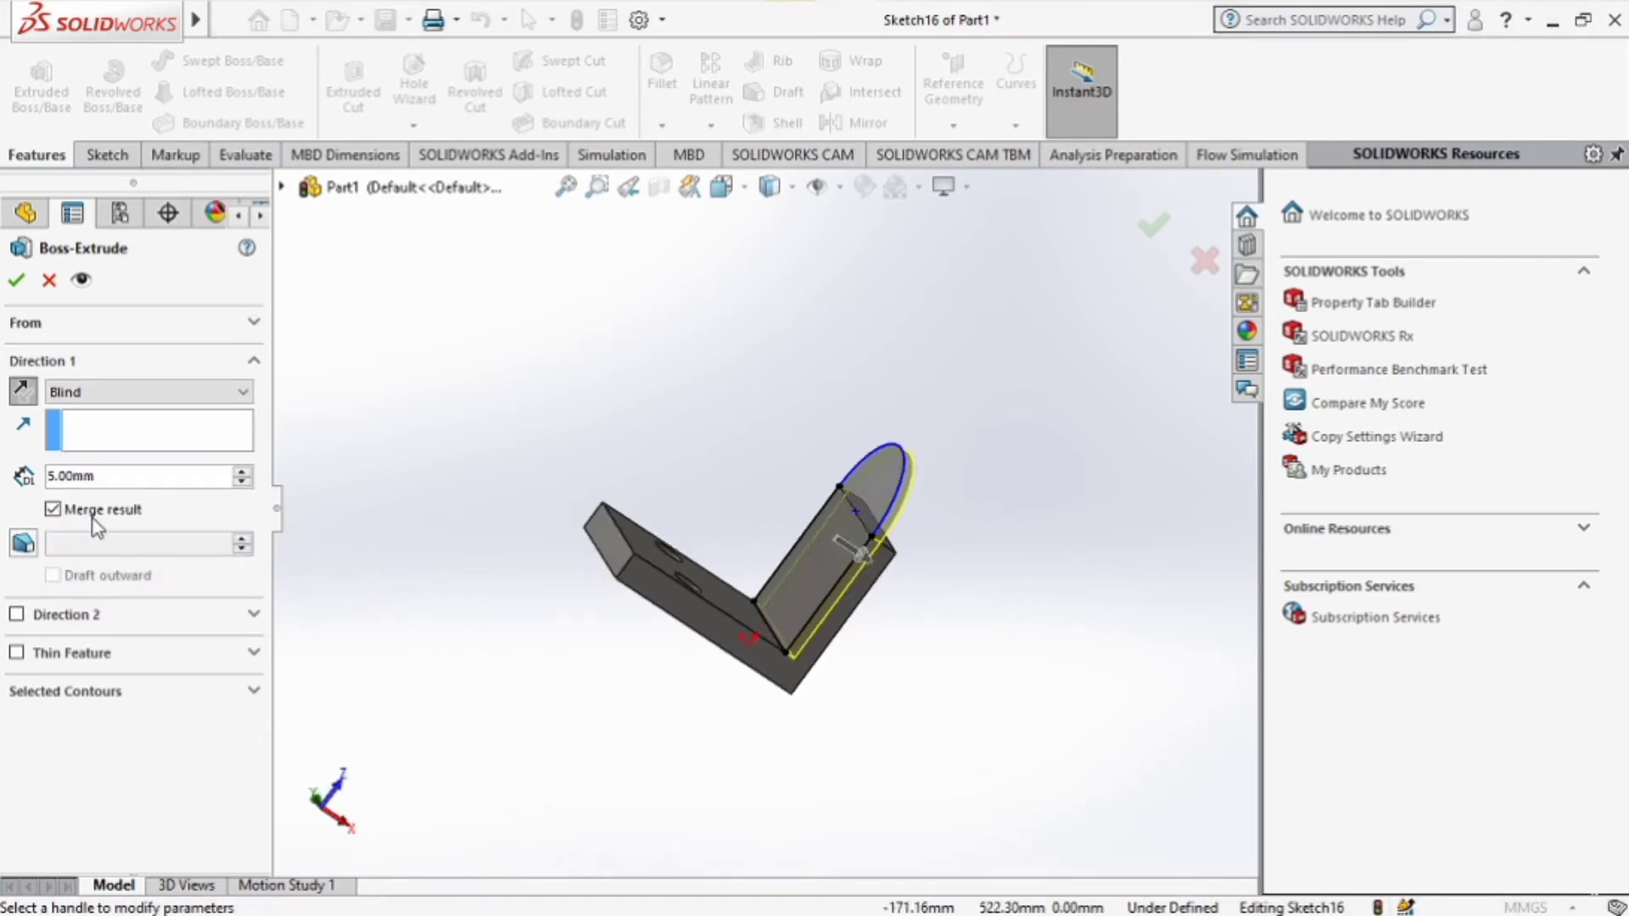
click(53, 482)
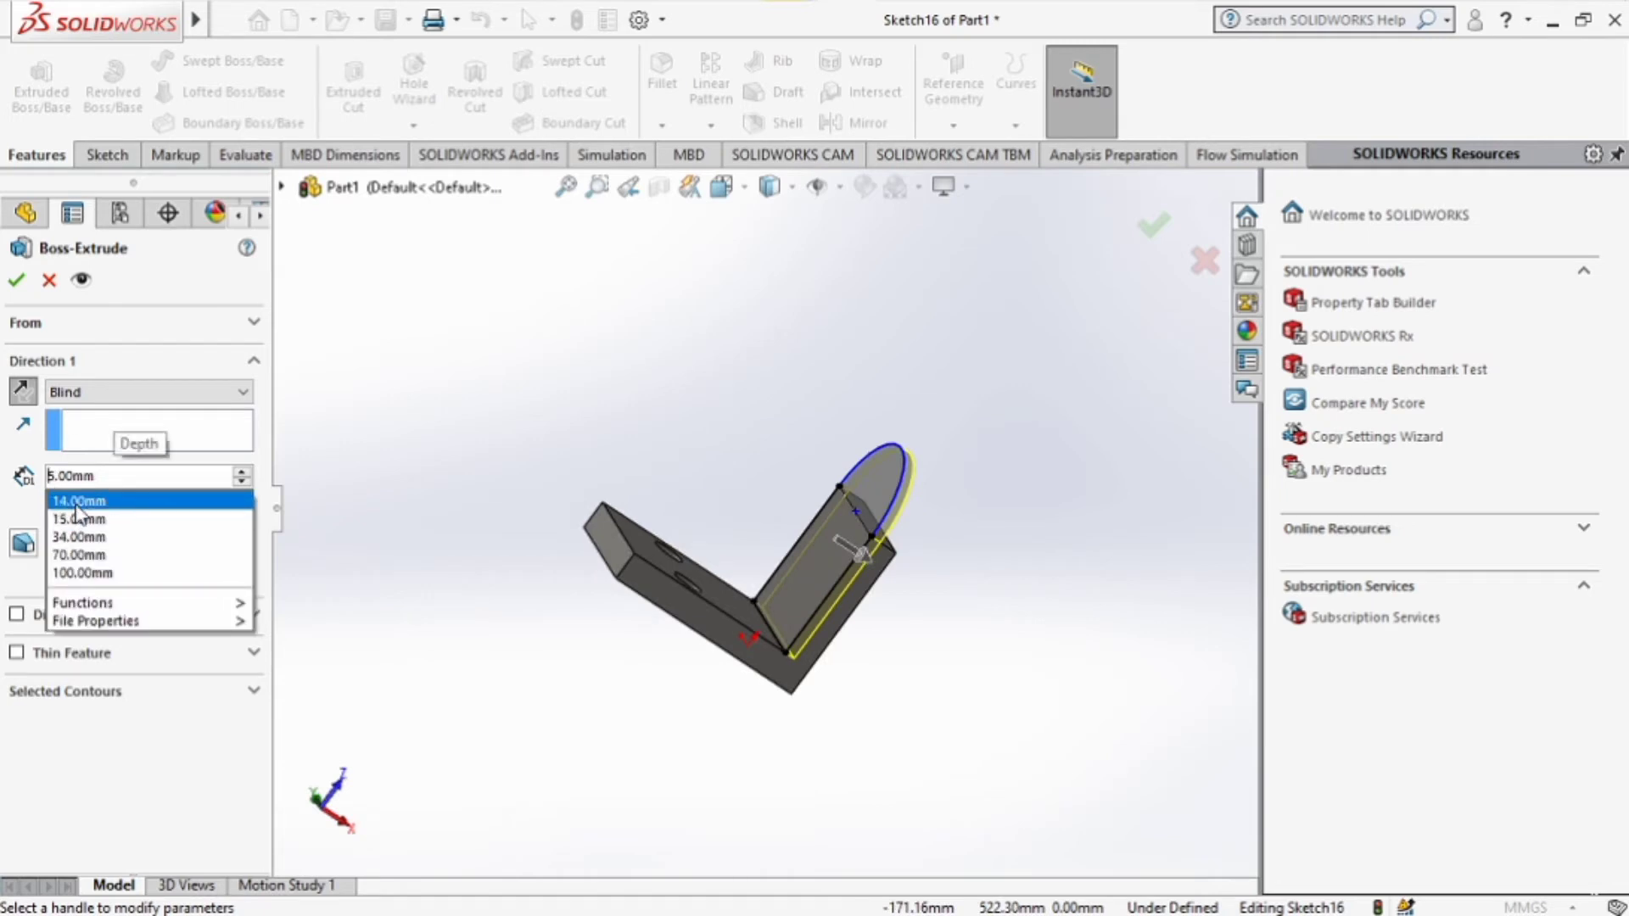
click(203, 503)
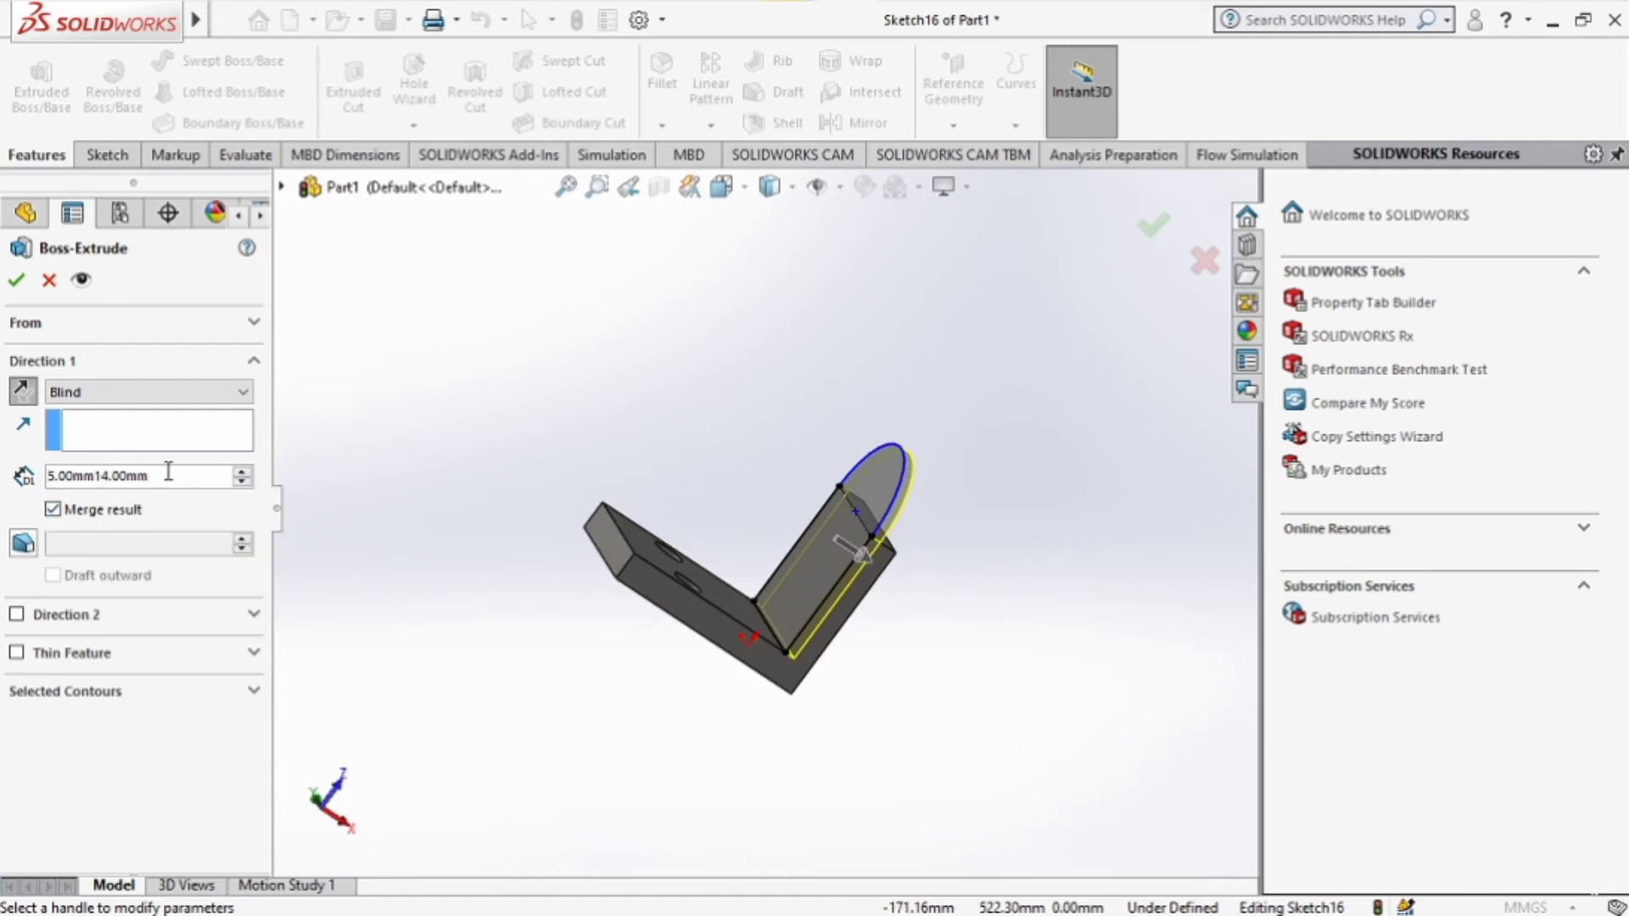
key(BackSpace)
key(BackSpace)
key(BackSpace)
key(BackSpace)
key(BackSpace)
key(BackSpace)
key(BackSpace)
key(BackSpace)
key(BackSpace)
key(BackSpace)
key(BackSpace)
key(BackSpace)
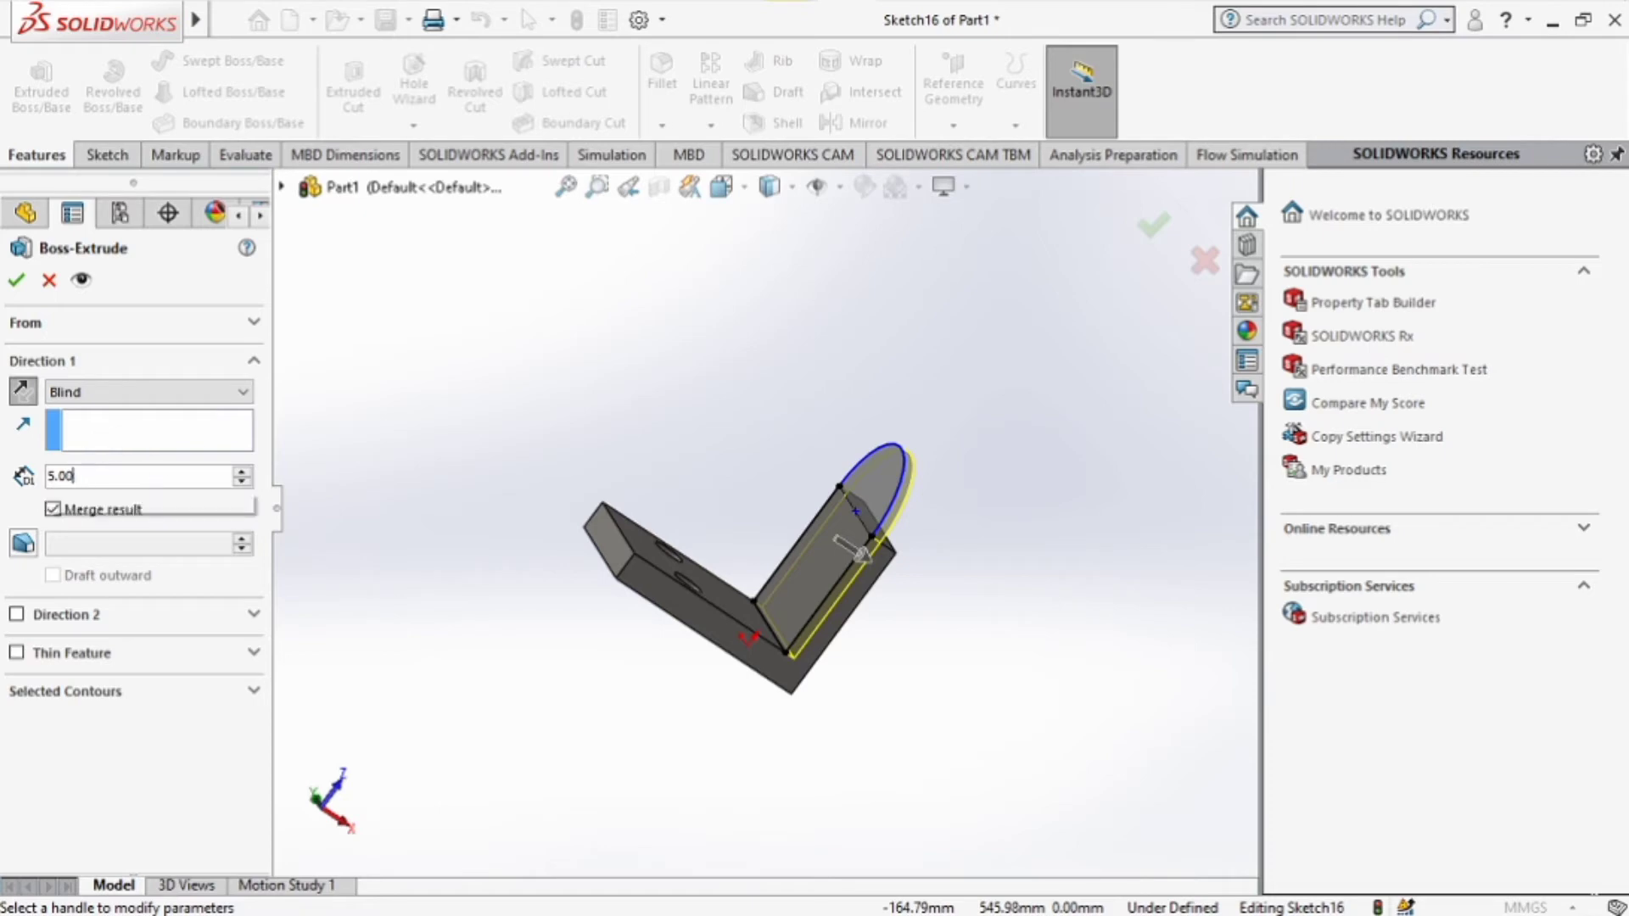
text(1)
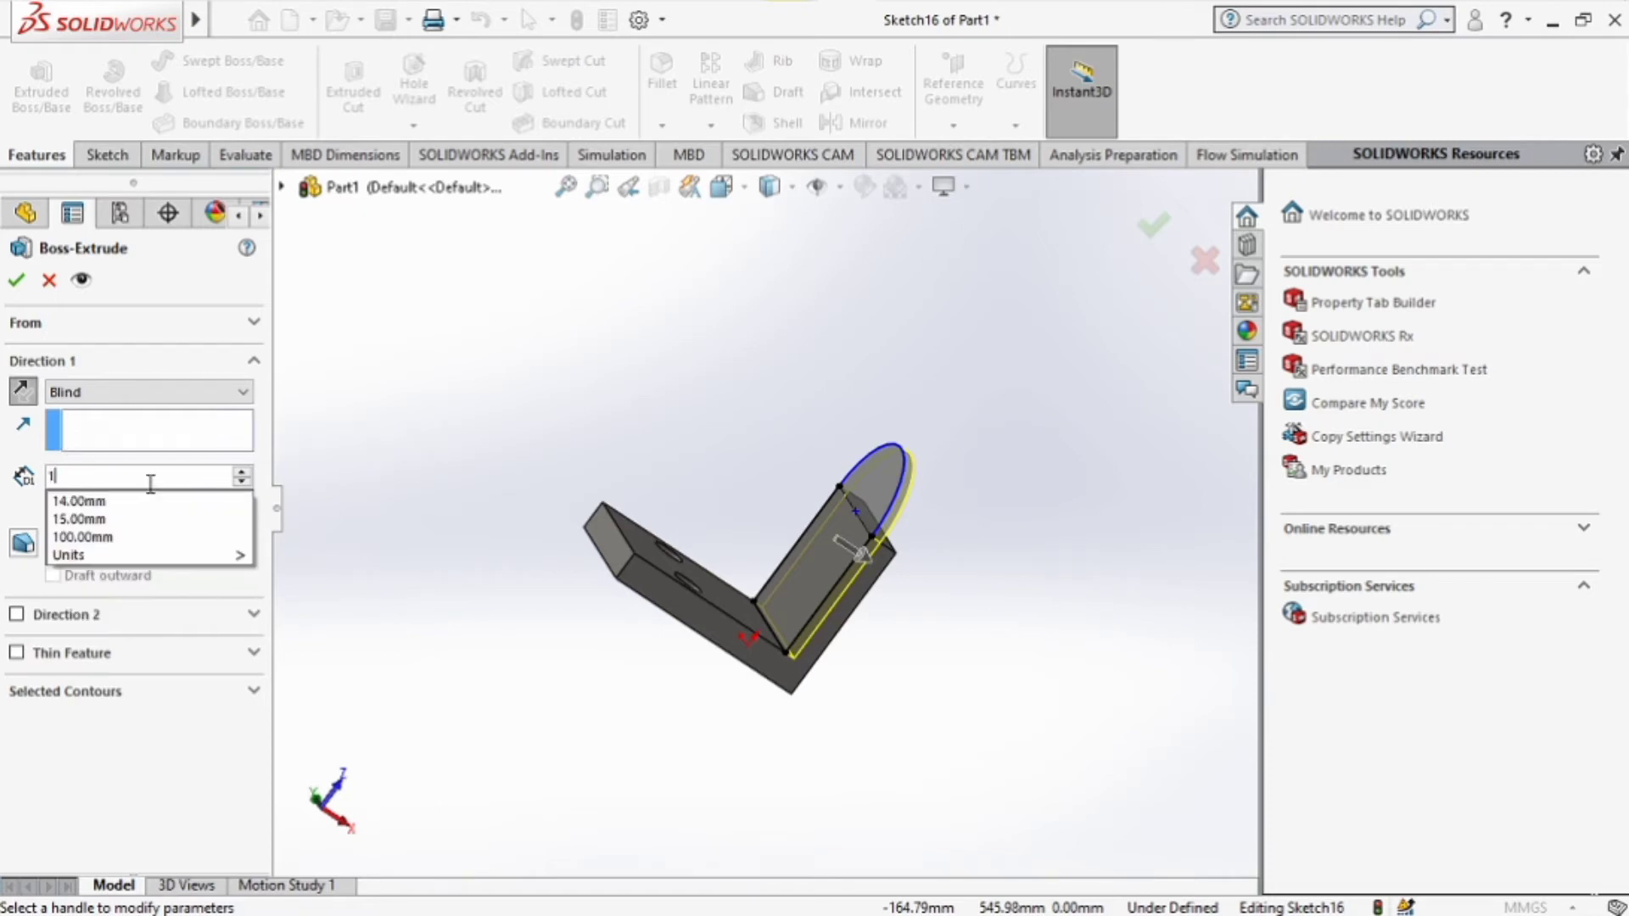
text(4.00mmm)
key(Return)
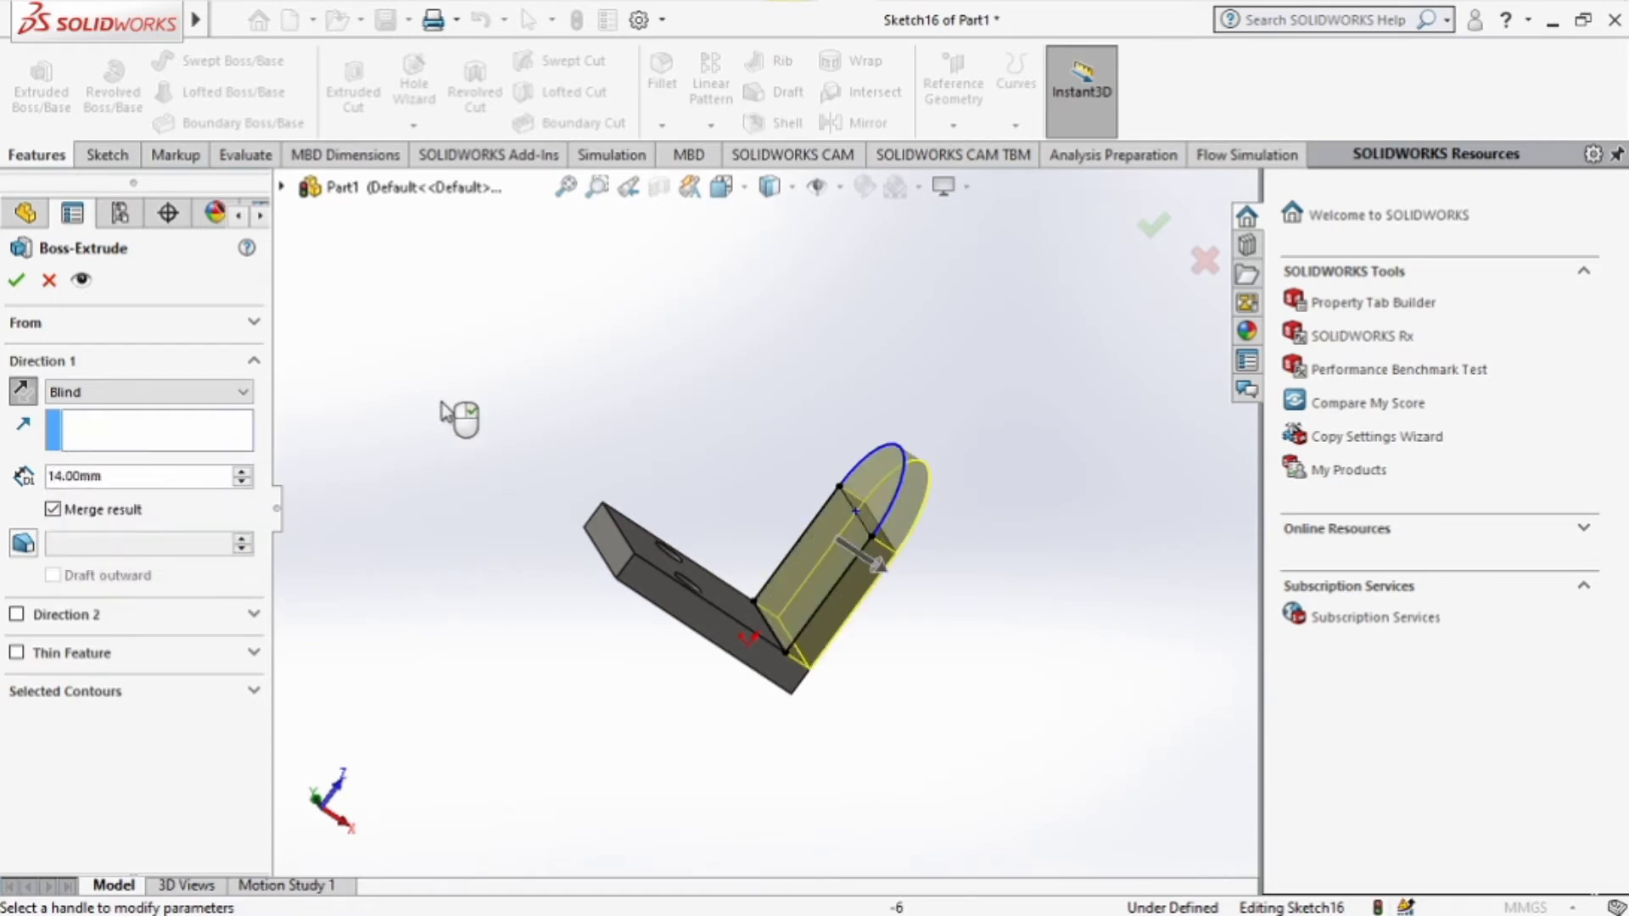
middle_drag(1078, 866, 1037, 750)
click(26, 283)
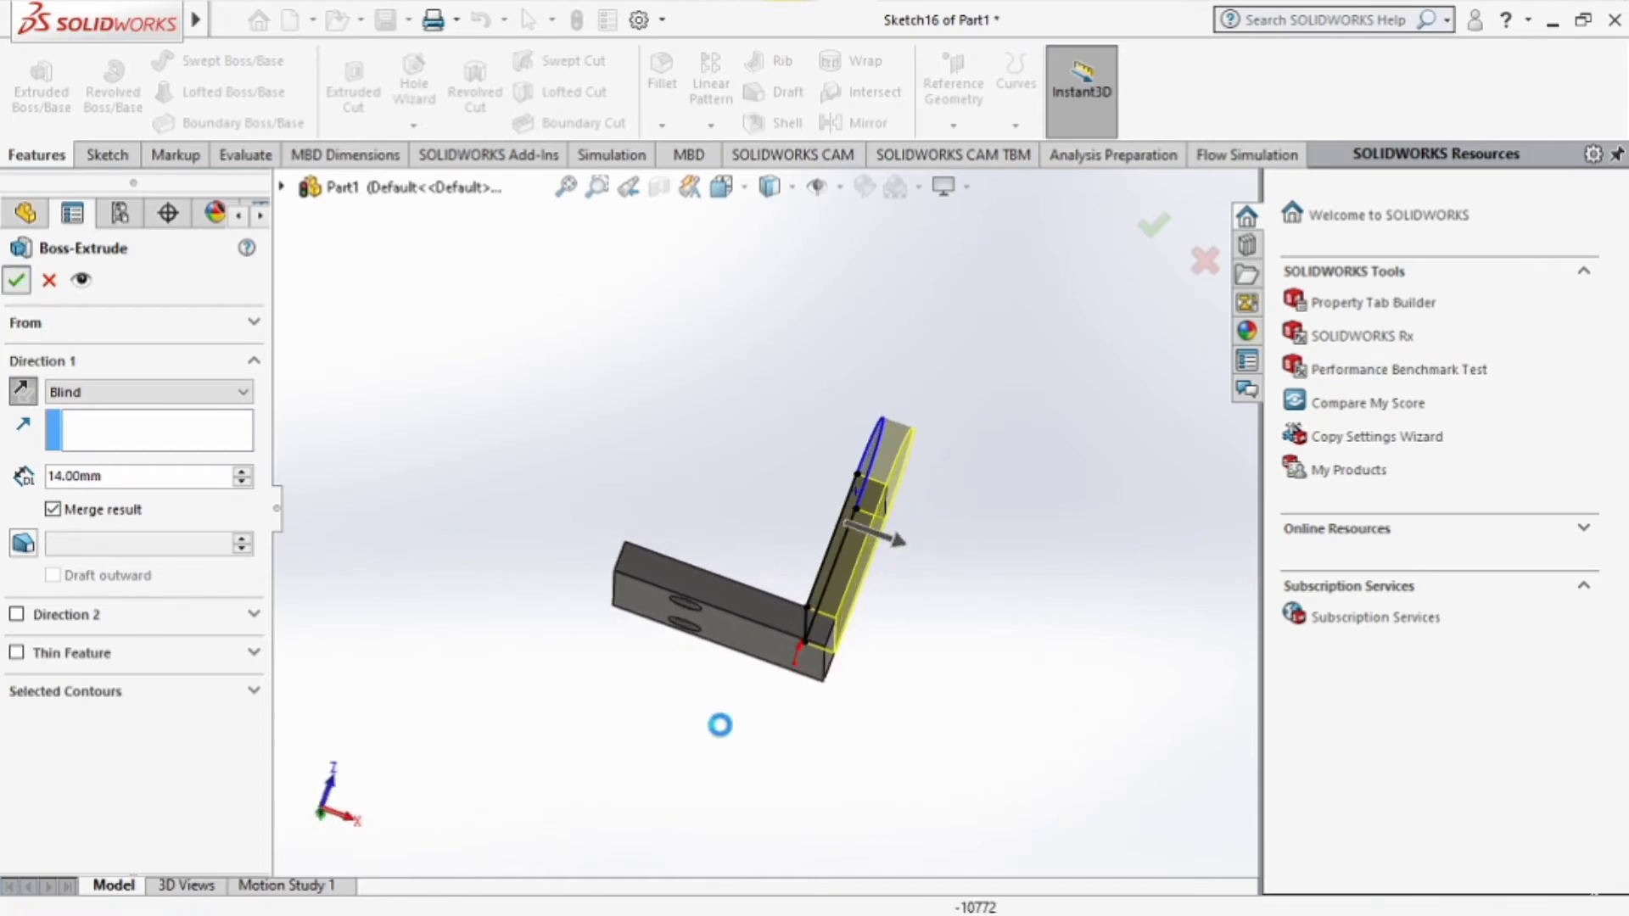
click(843, 742)
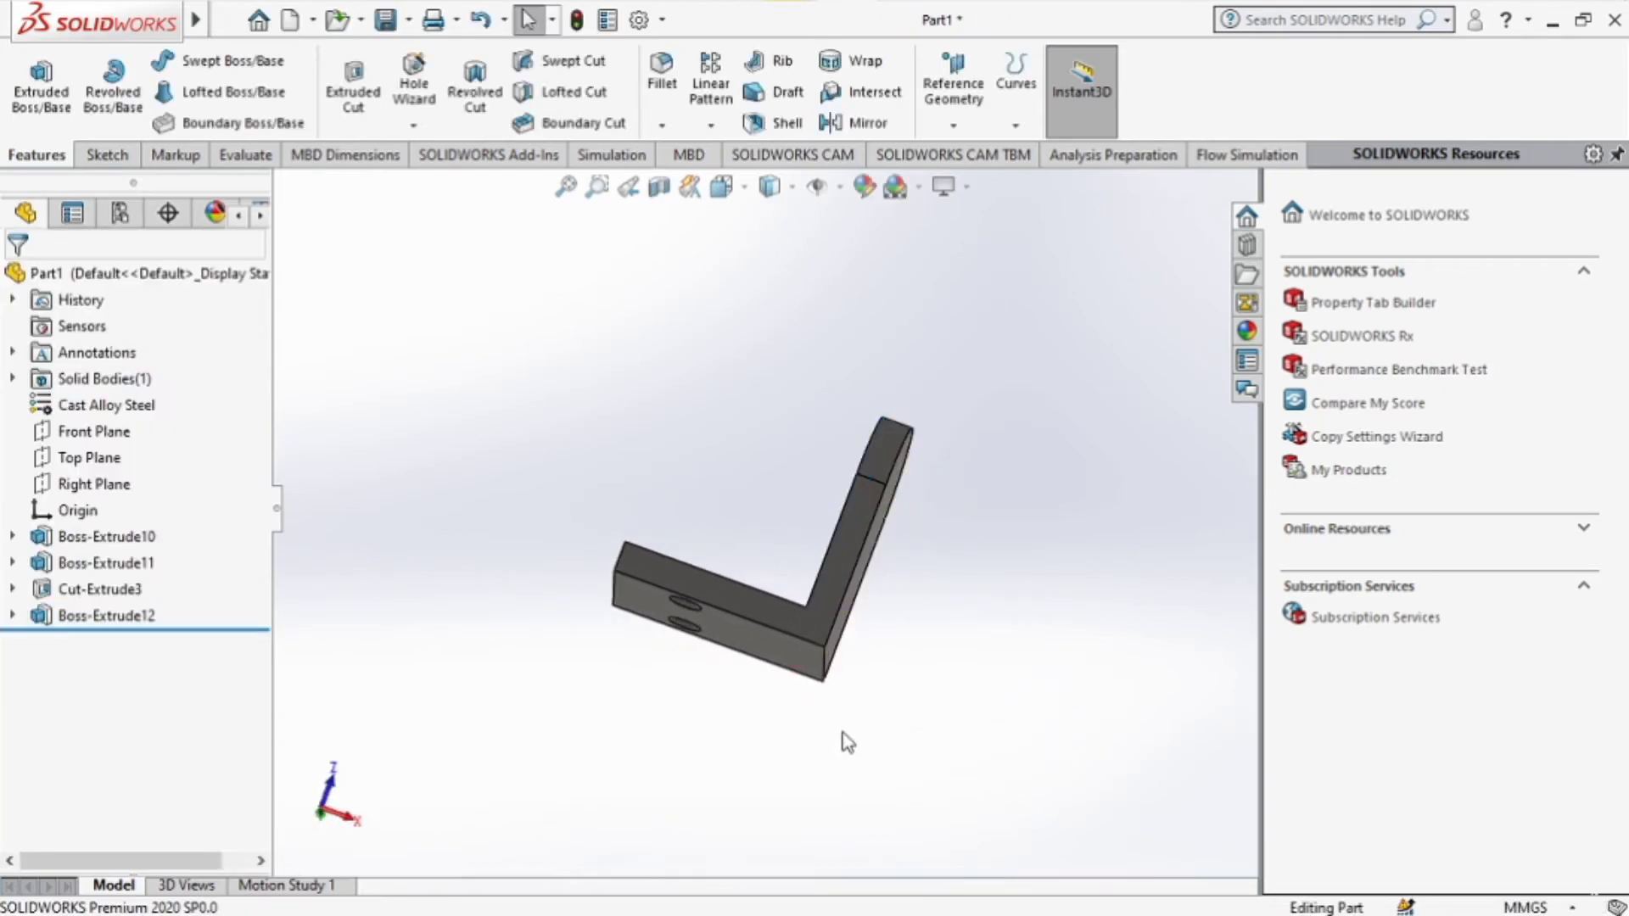
Switch to Photos to examine the boss and wall dimensions in the isometric drawing, and return to SOLIDWORKS.
middle_drag(843, 742, 349, 698)
mouse_move(1001, 11)
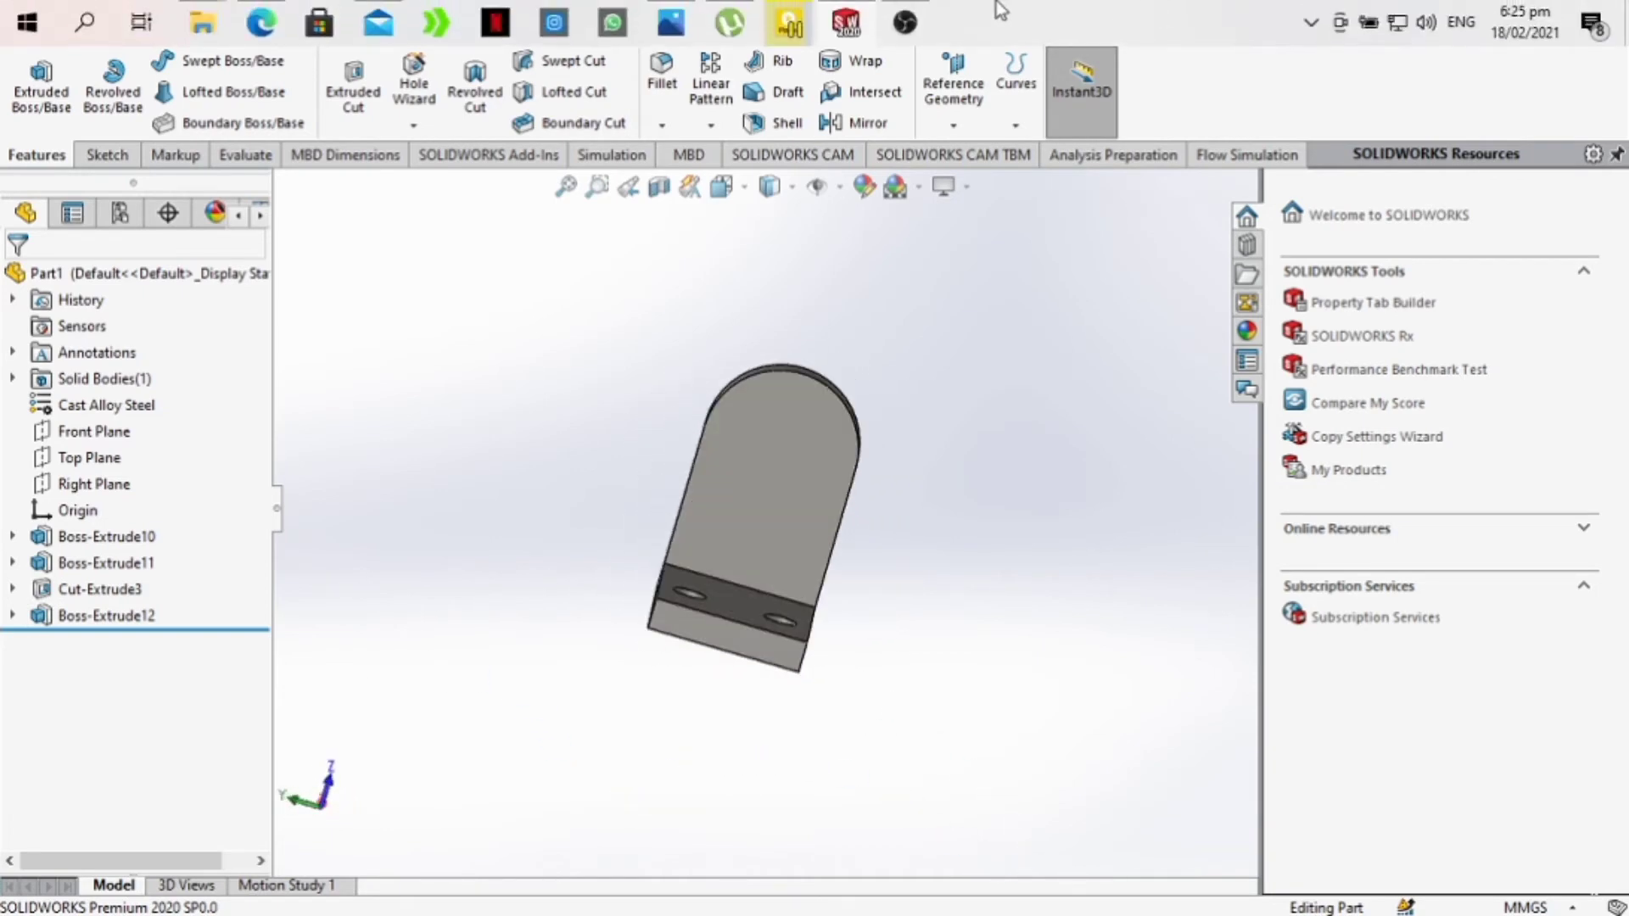
click(669, 24)
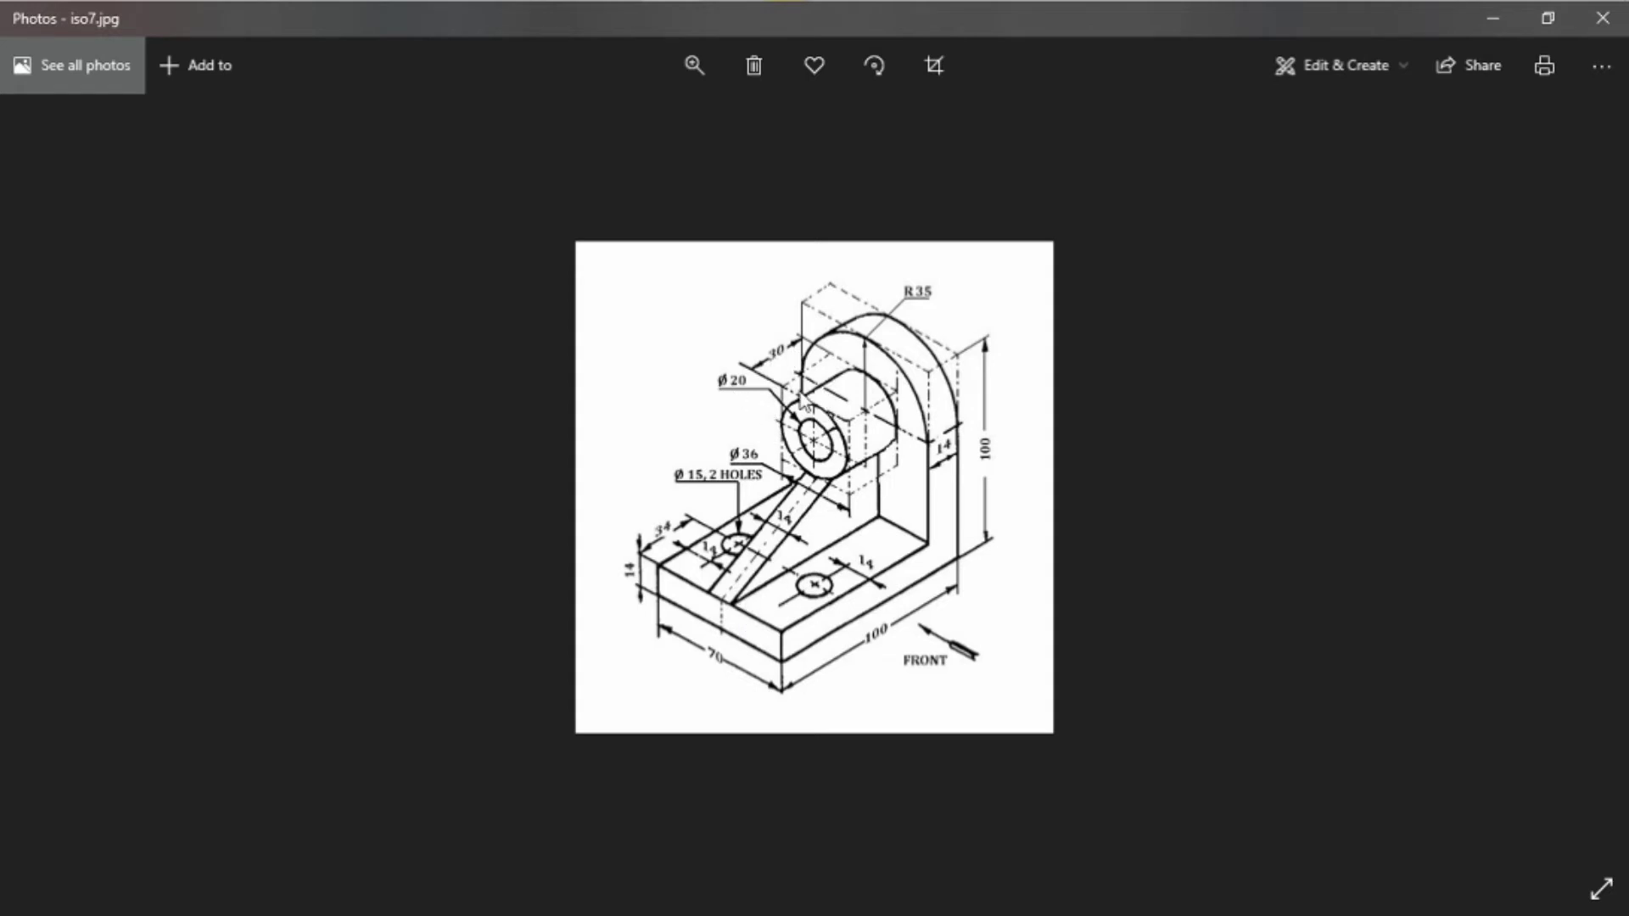
mouse_move(1189, 8)
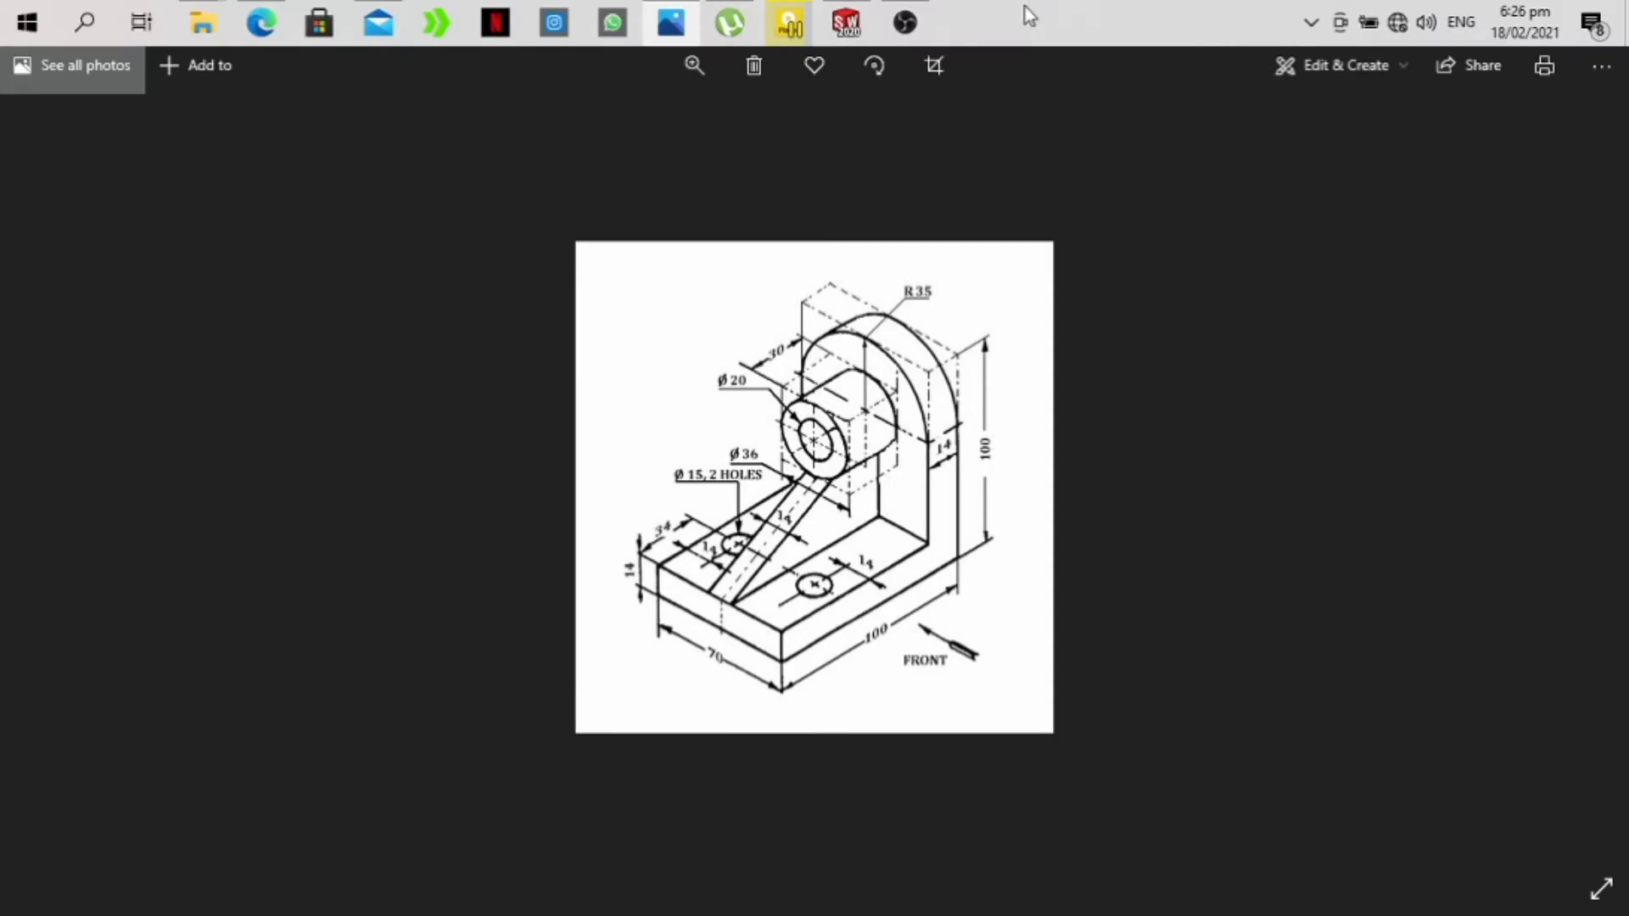
click(846, 22)
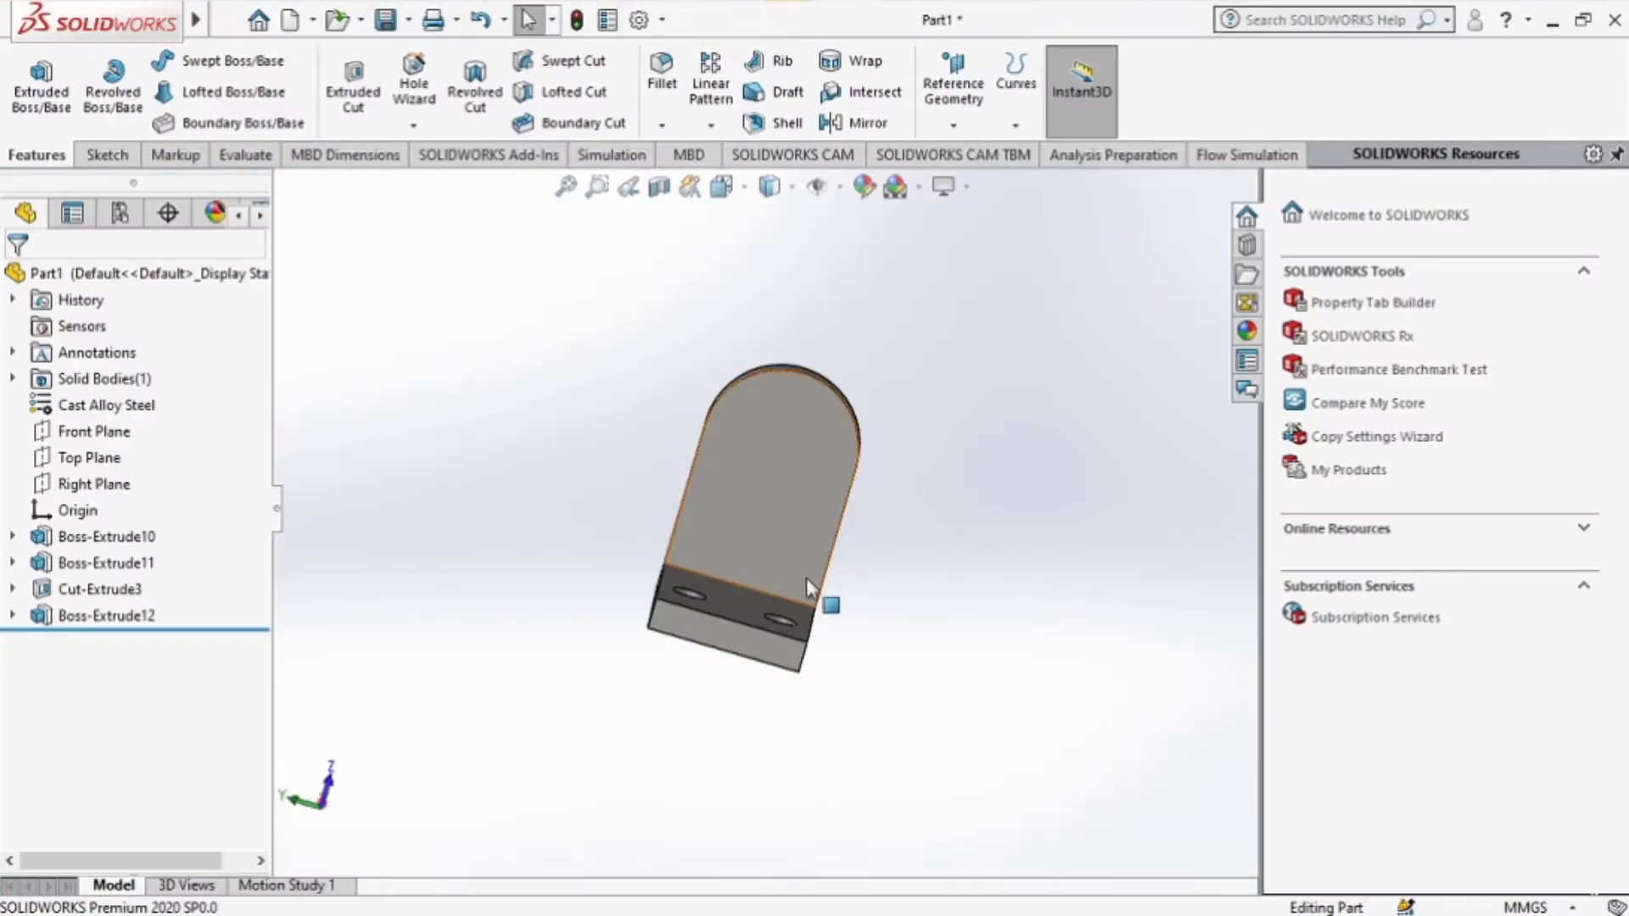
Sketch a horizontal centerline on the wall's inner face, from the midpoint of the base's bottom edge to beyond the rounded top.
middle_drag(993, 600, 985, 553)
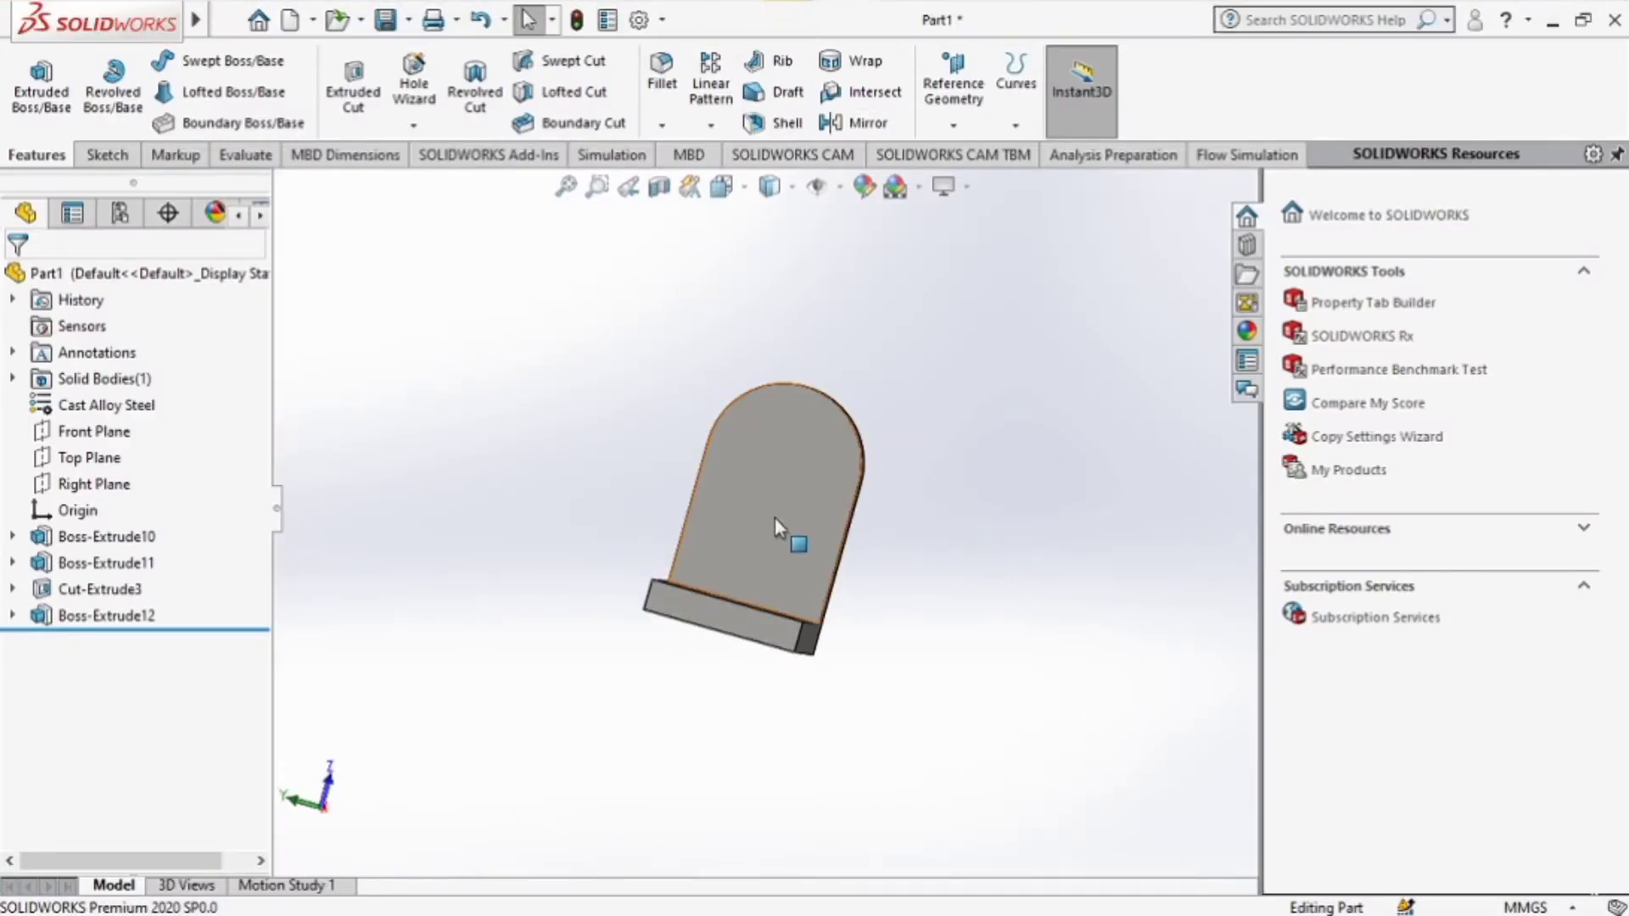
click(776, 518)
click(991, 441)
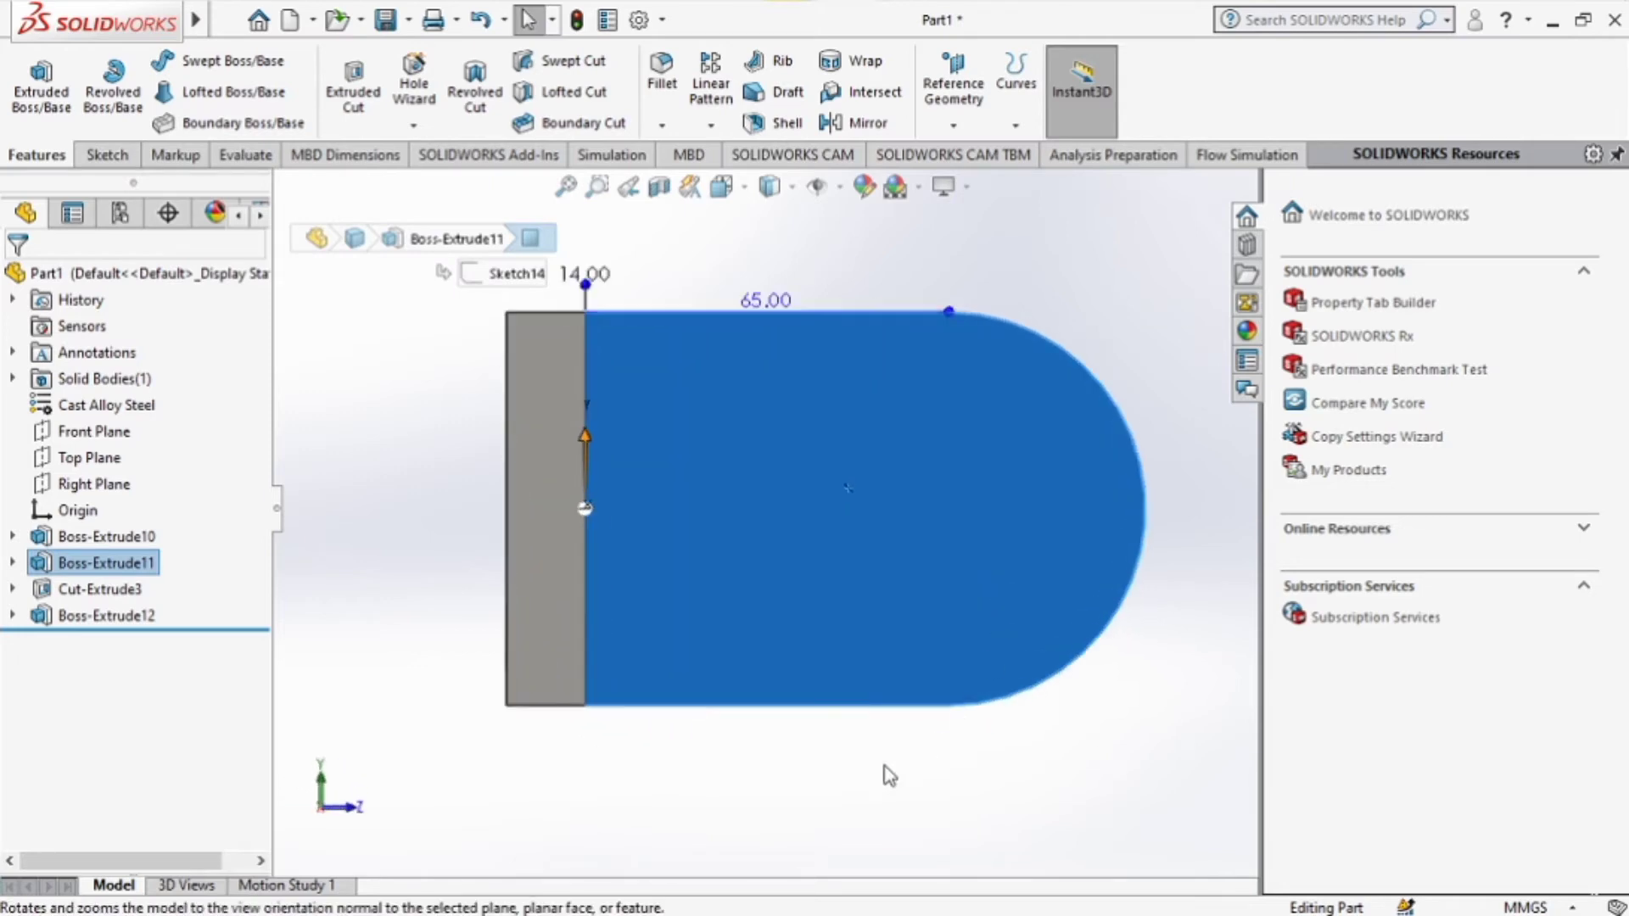
click(807, 801)
click(104, 159)
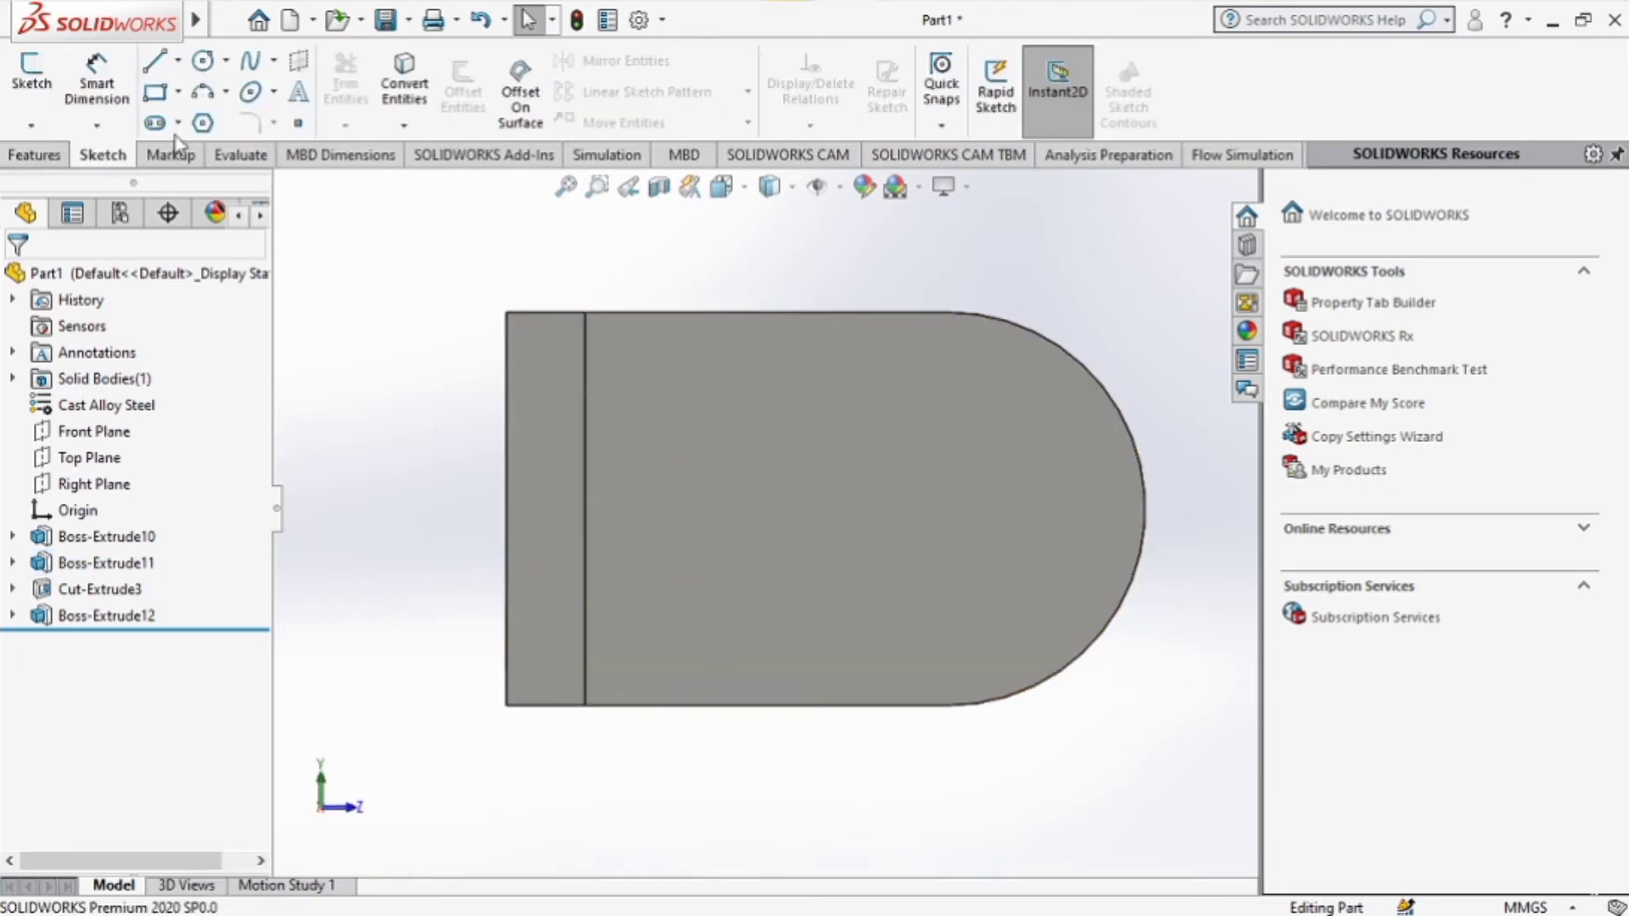
click(178, 60)
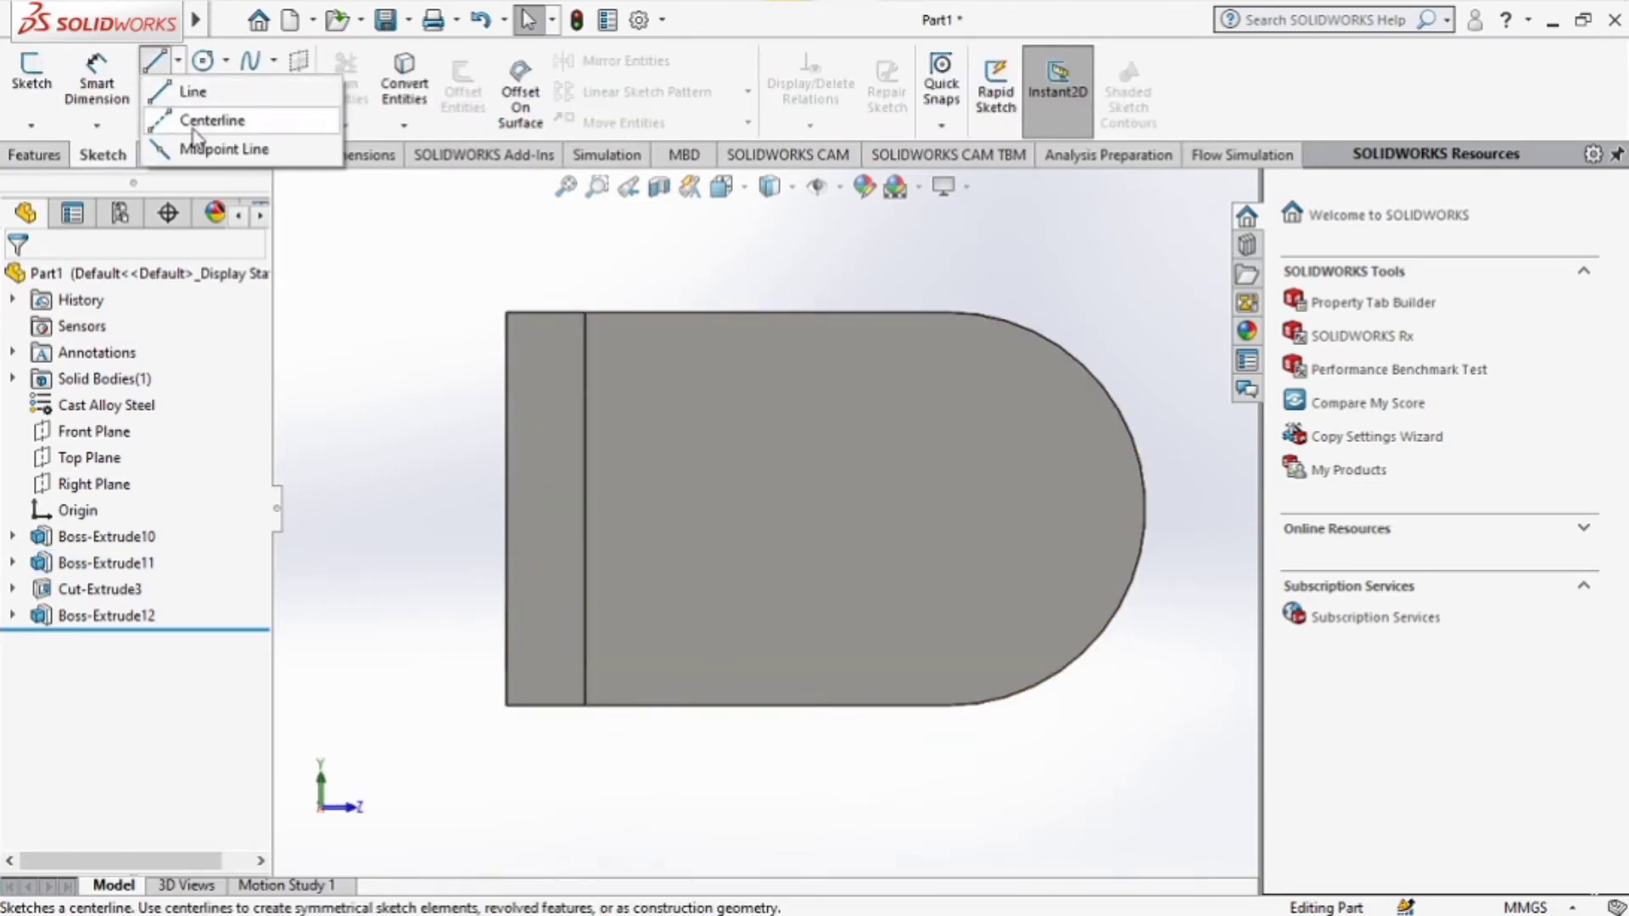
click(193, 121)
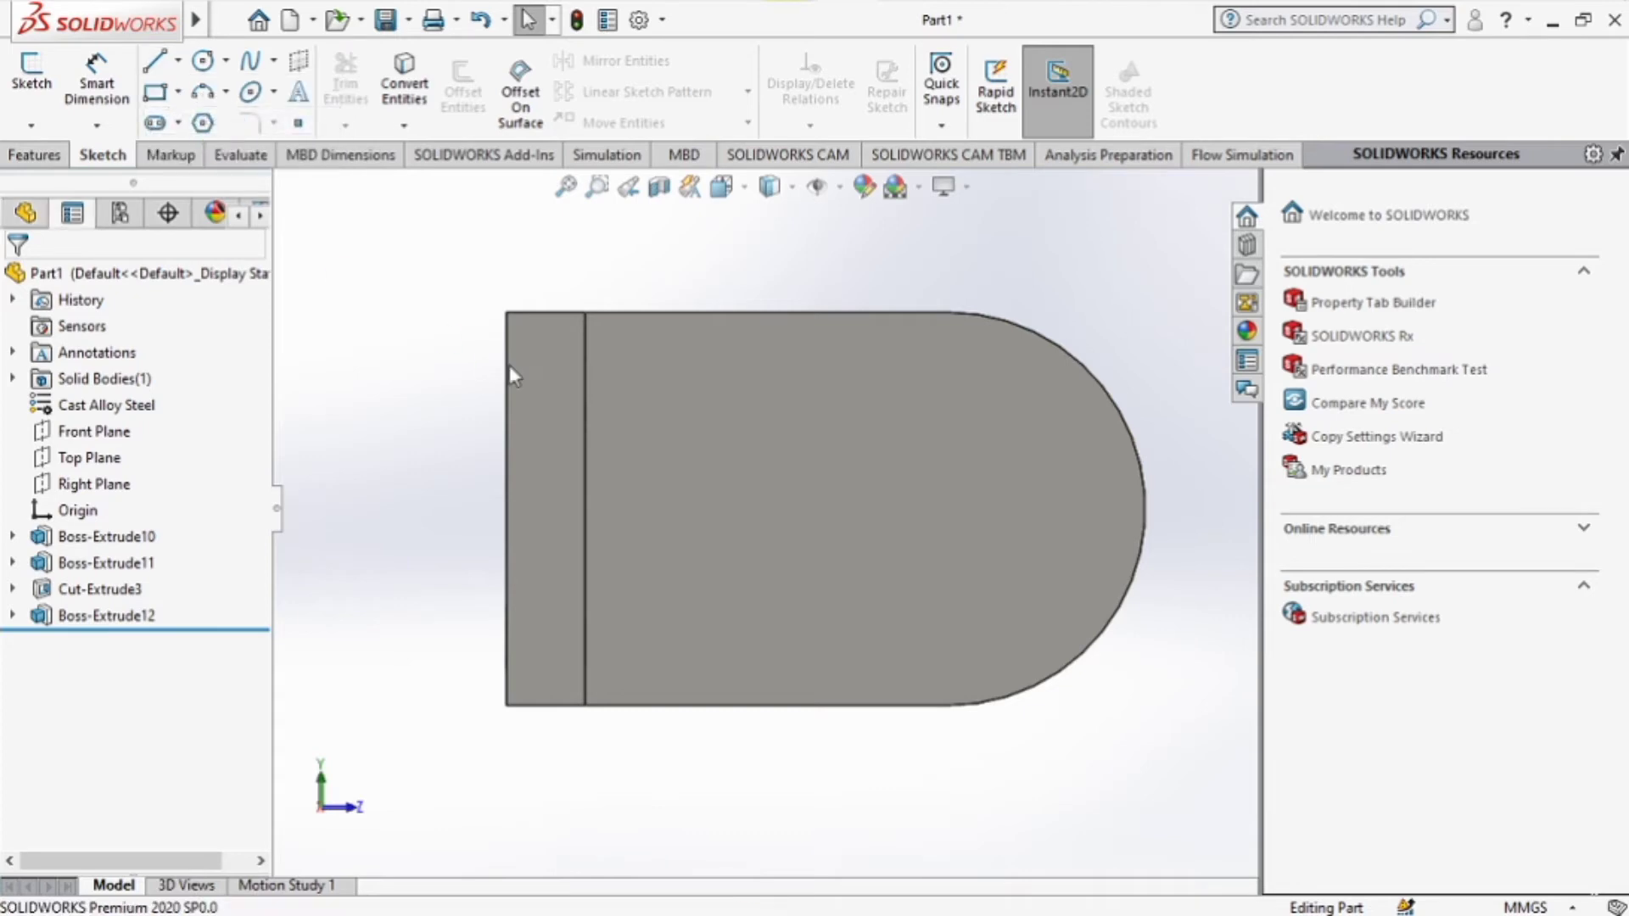
click(637, 472)
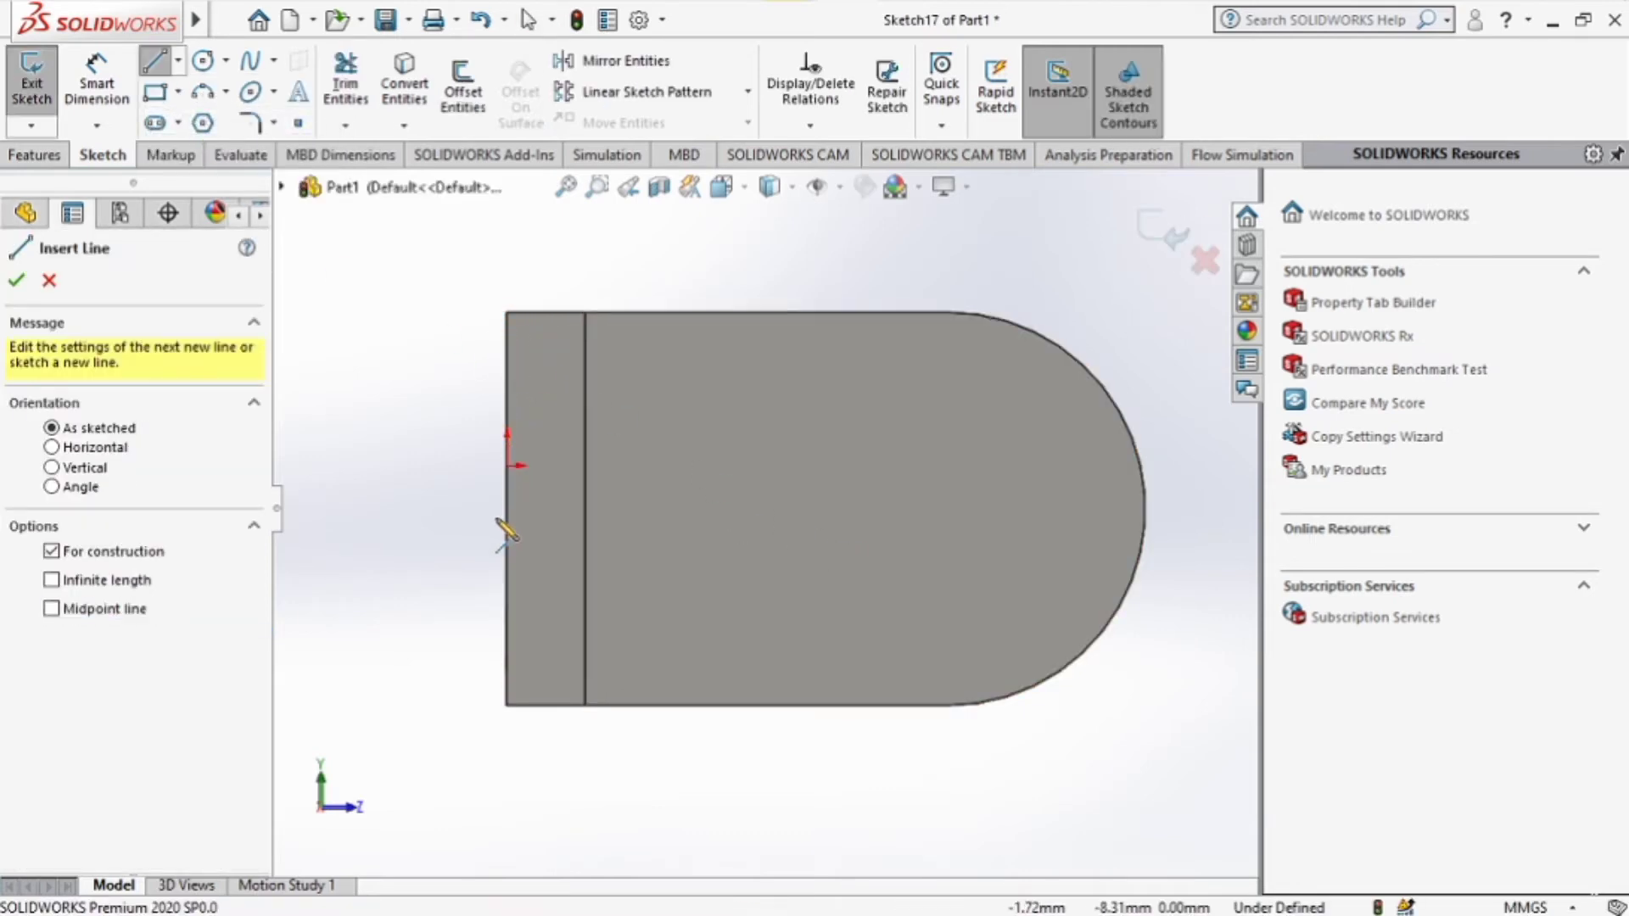
click(507, 508)
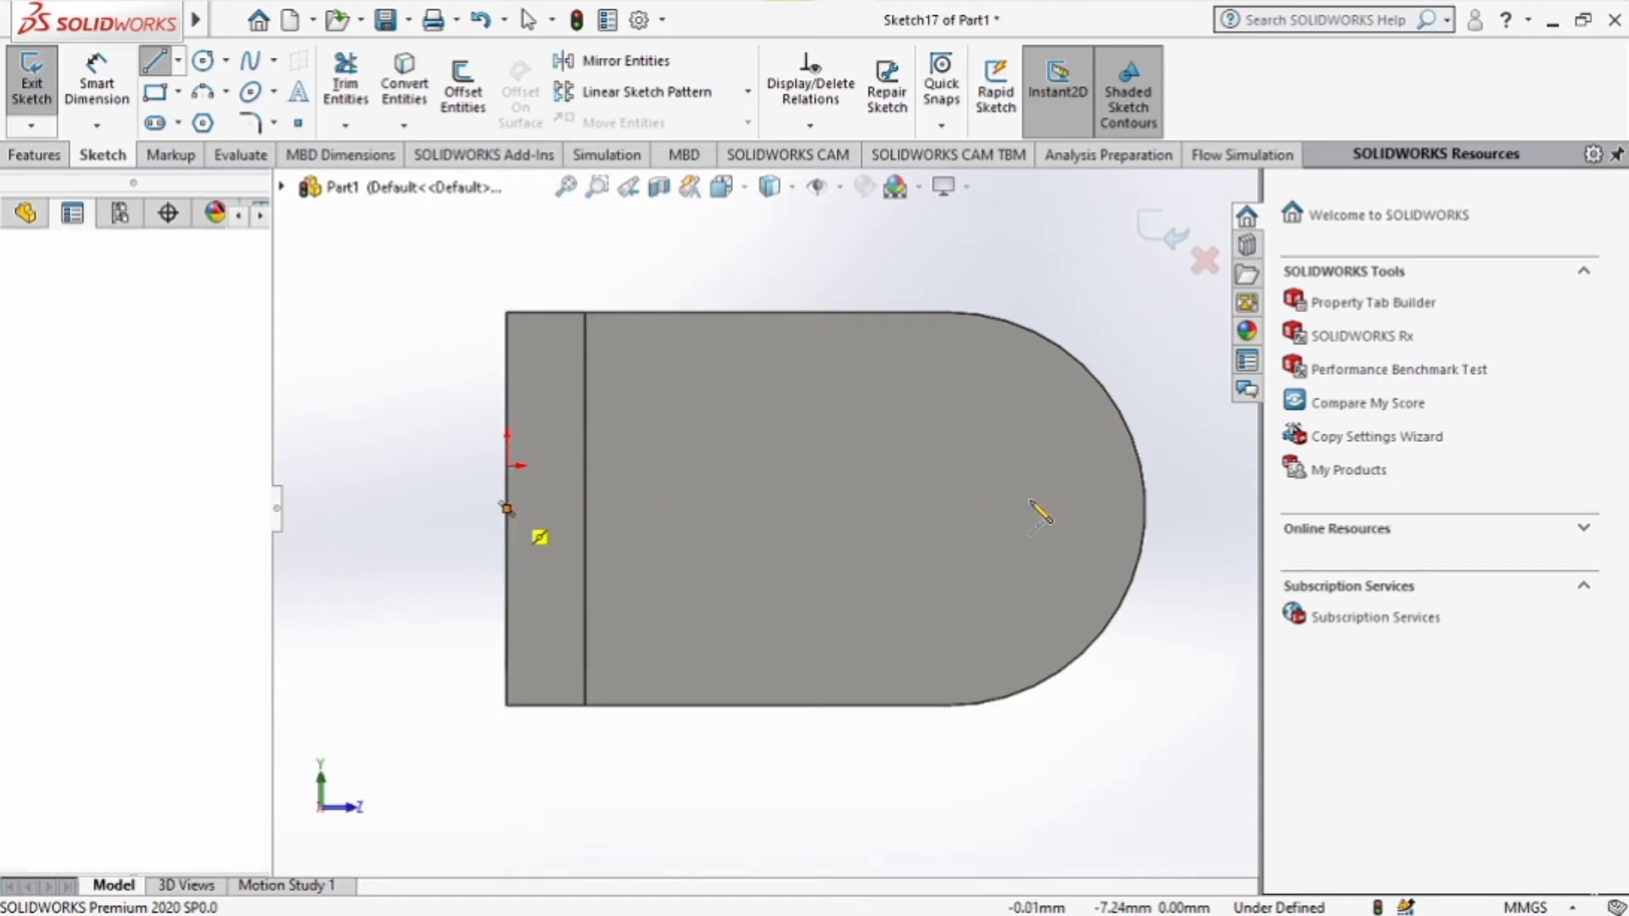
click(1230, 508)
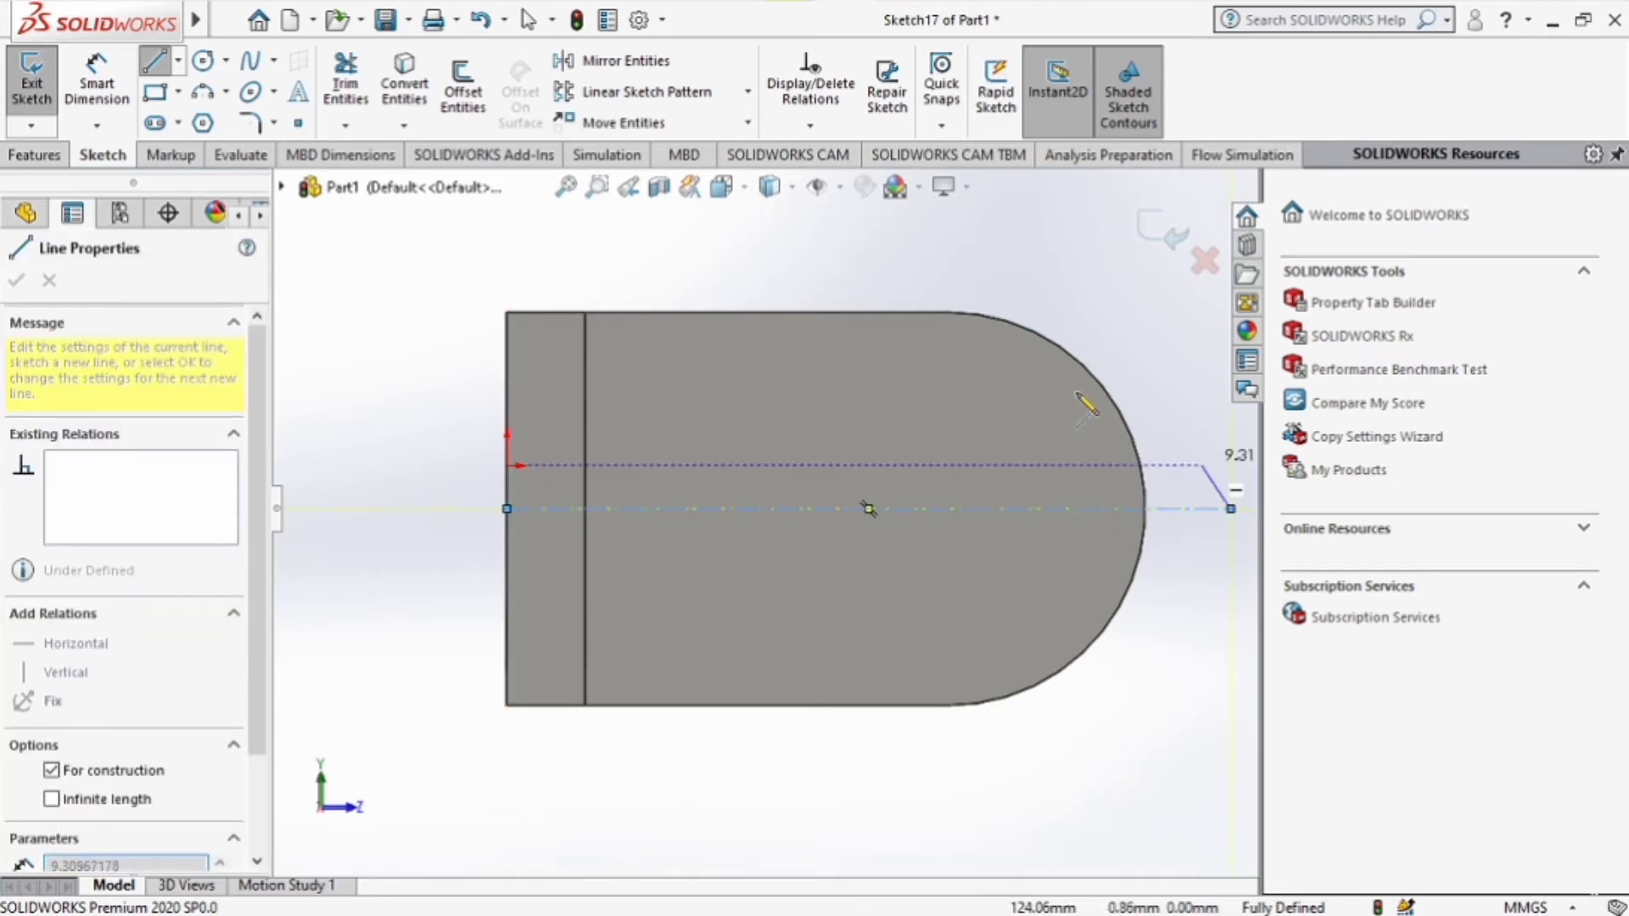
key(Escape)
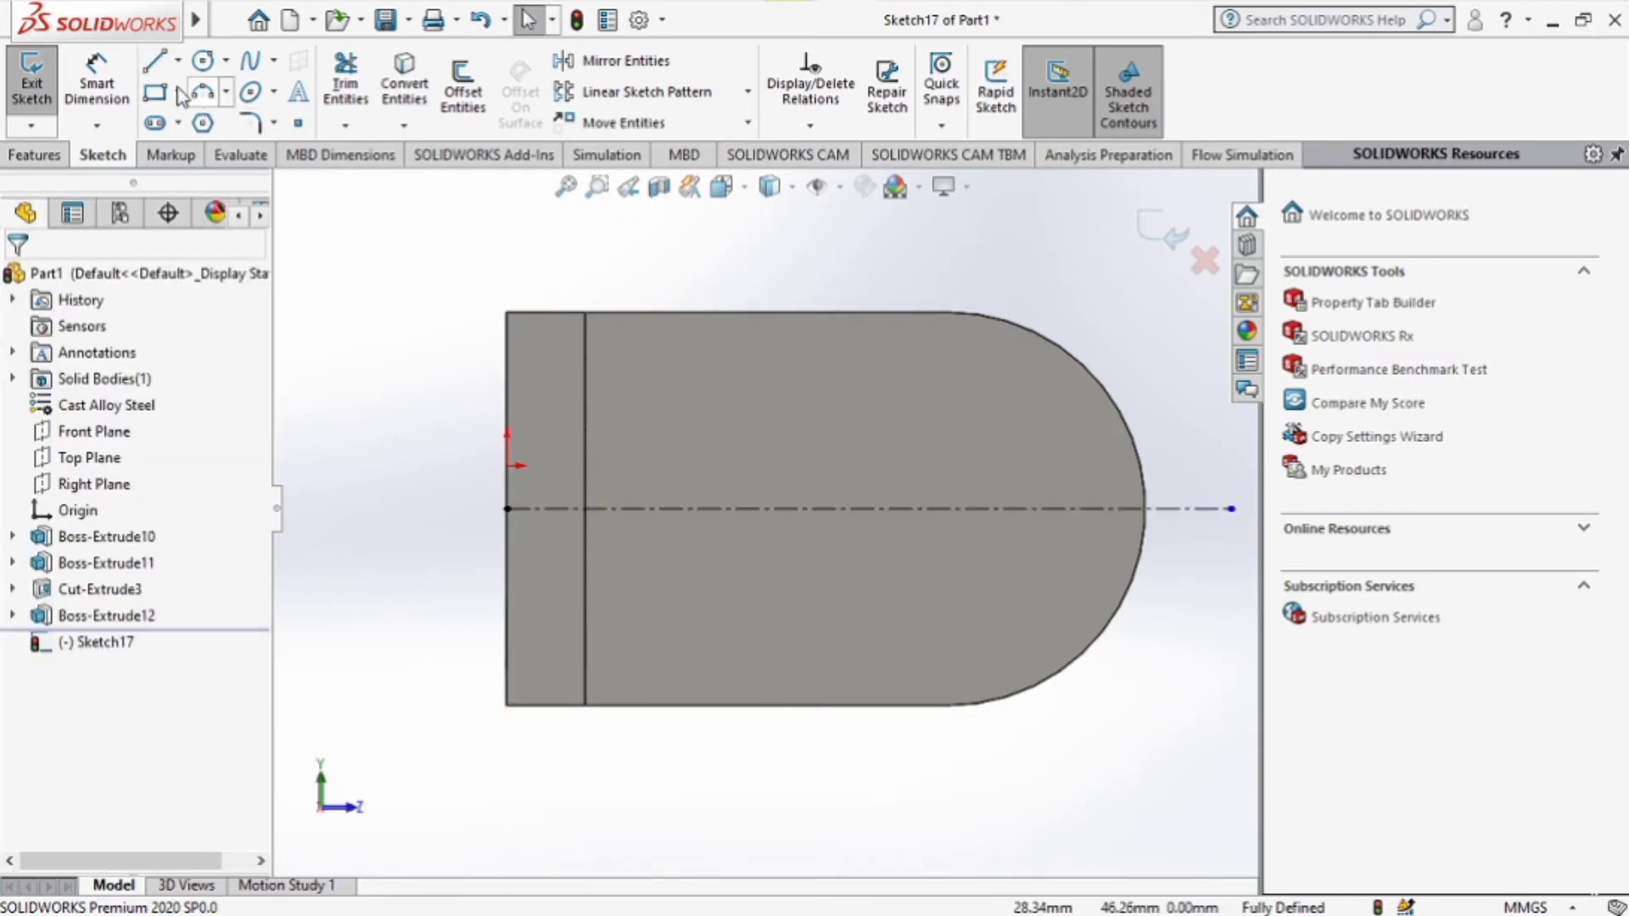
Sketch a vertical centerline on the wall's inner face between the two endpoints of the rounded top's arc.
click(177, 59)
click(195, 124)
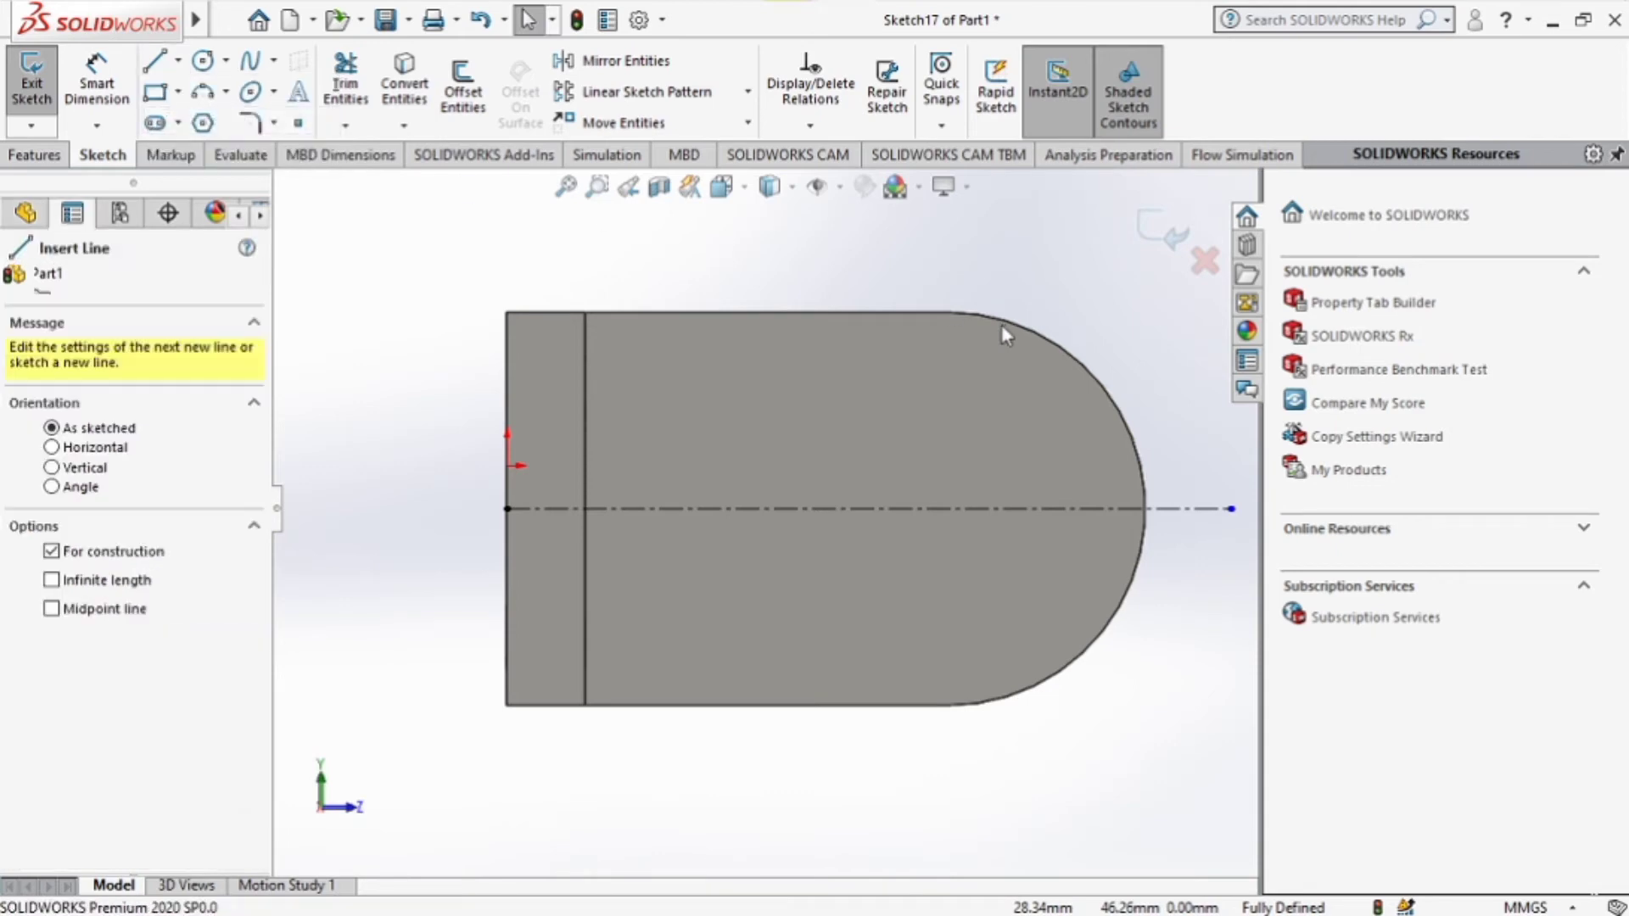
click(949, 313)
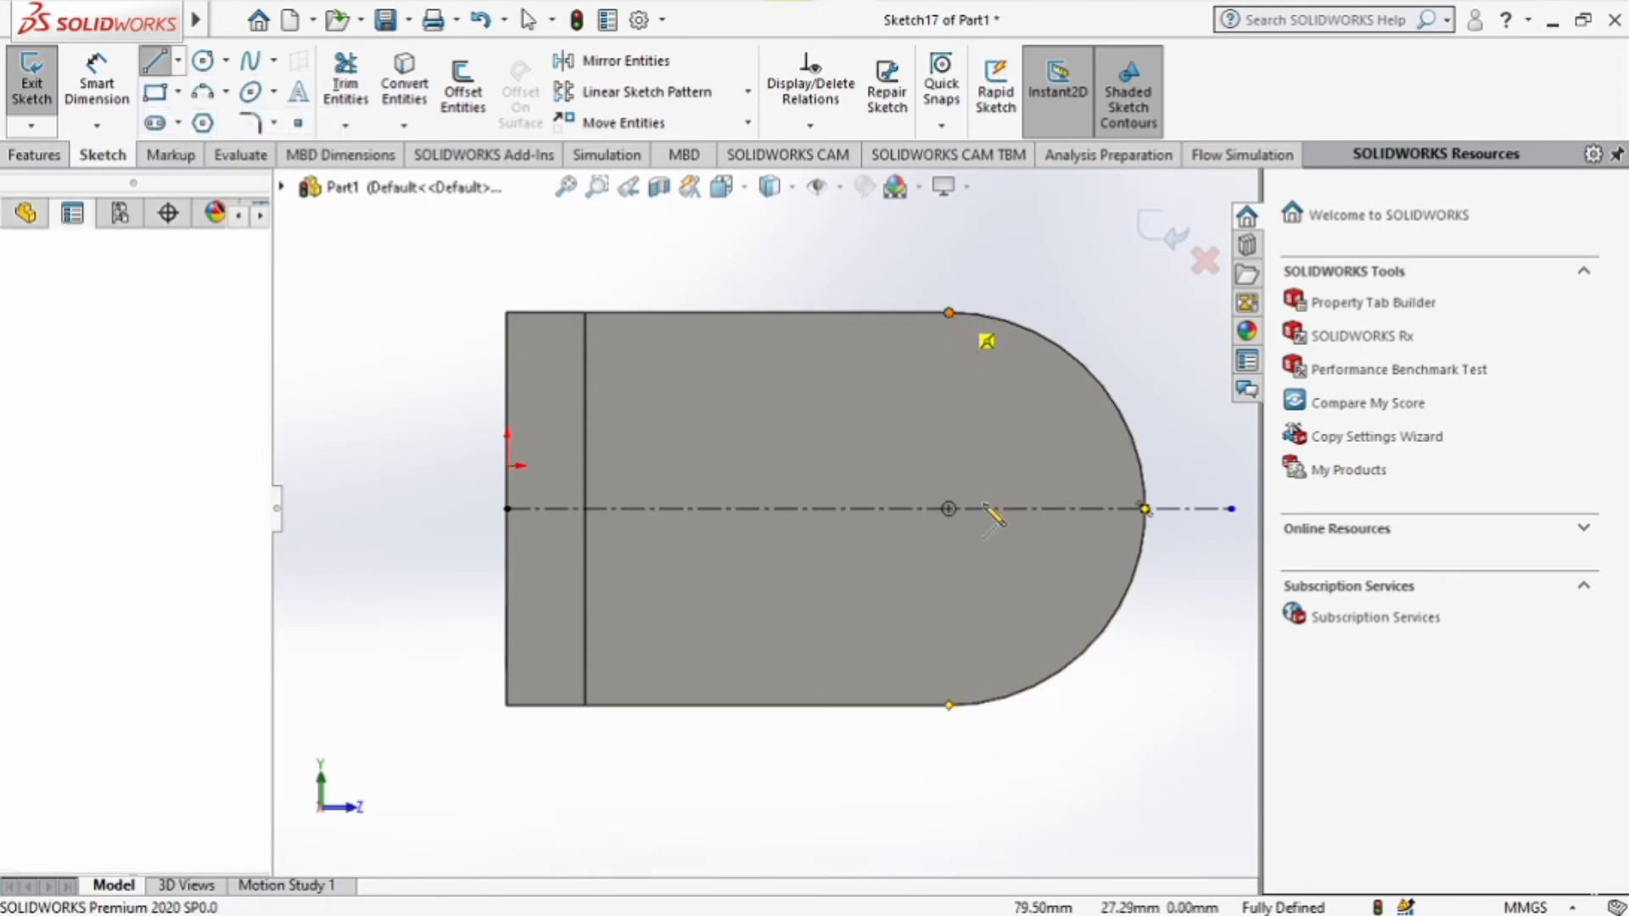
click(948, 704)
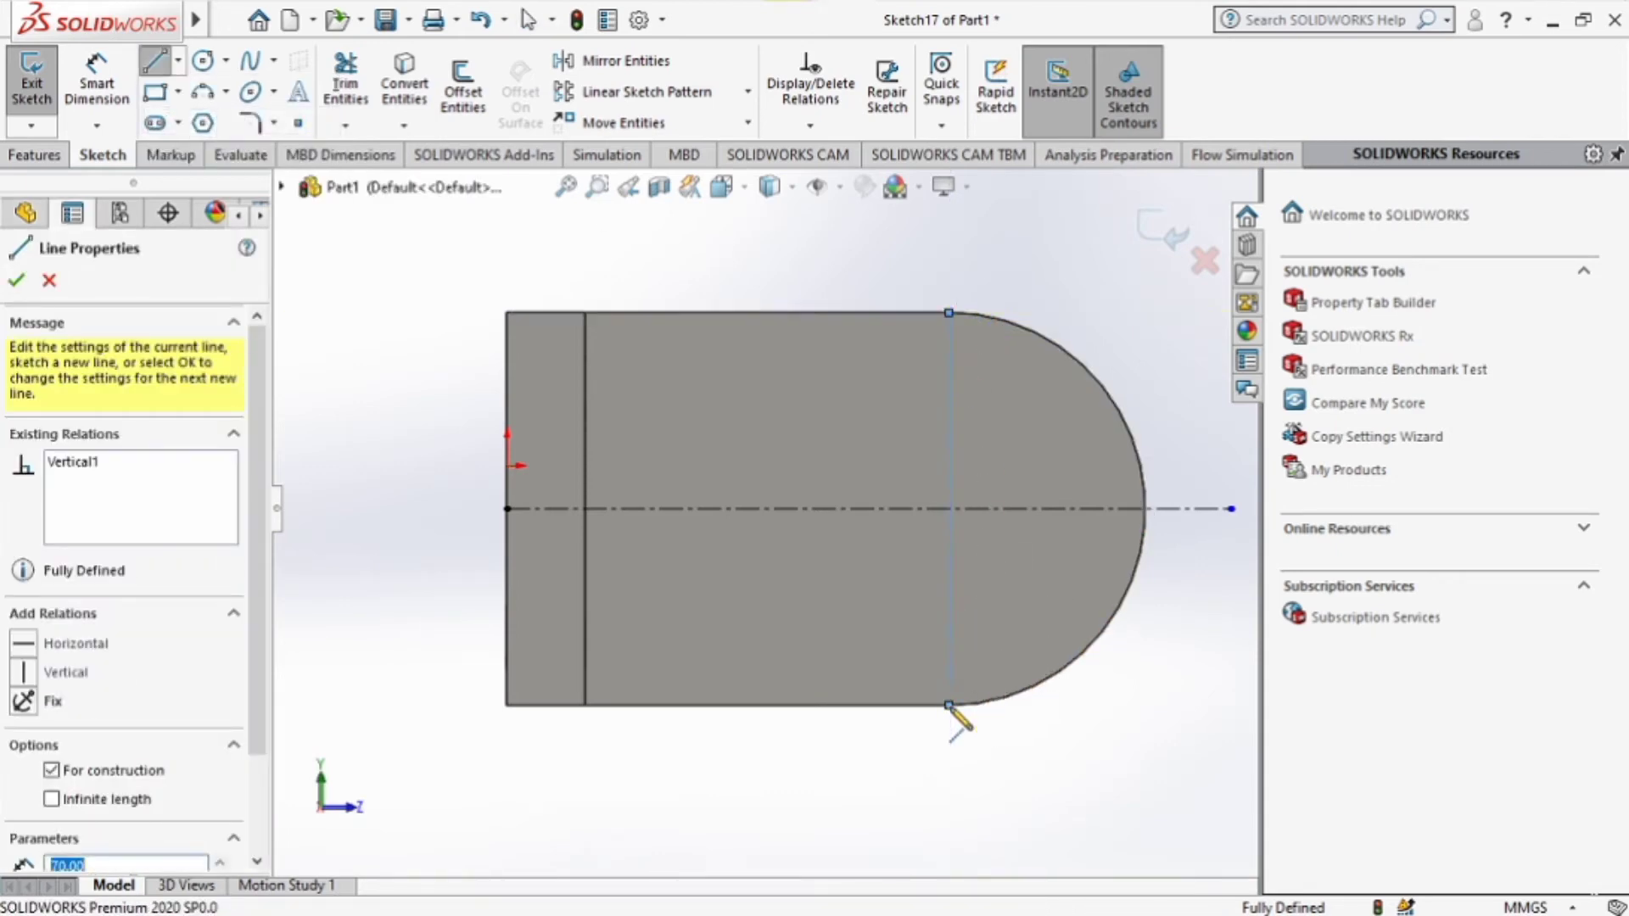
key(Escape)
key(Escape)
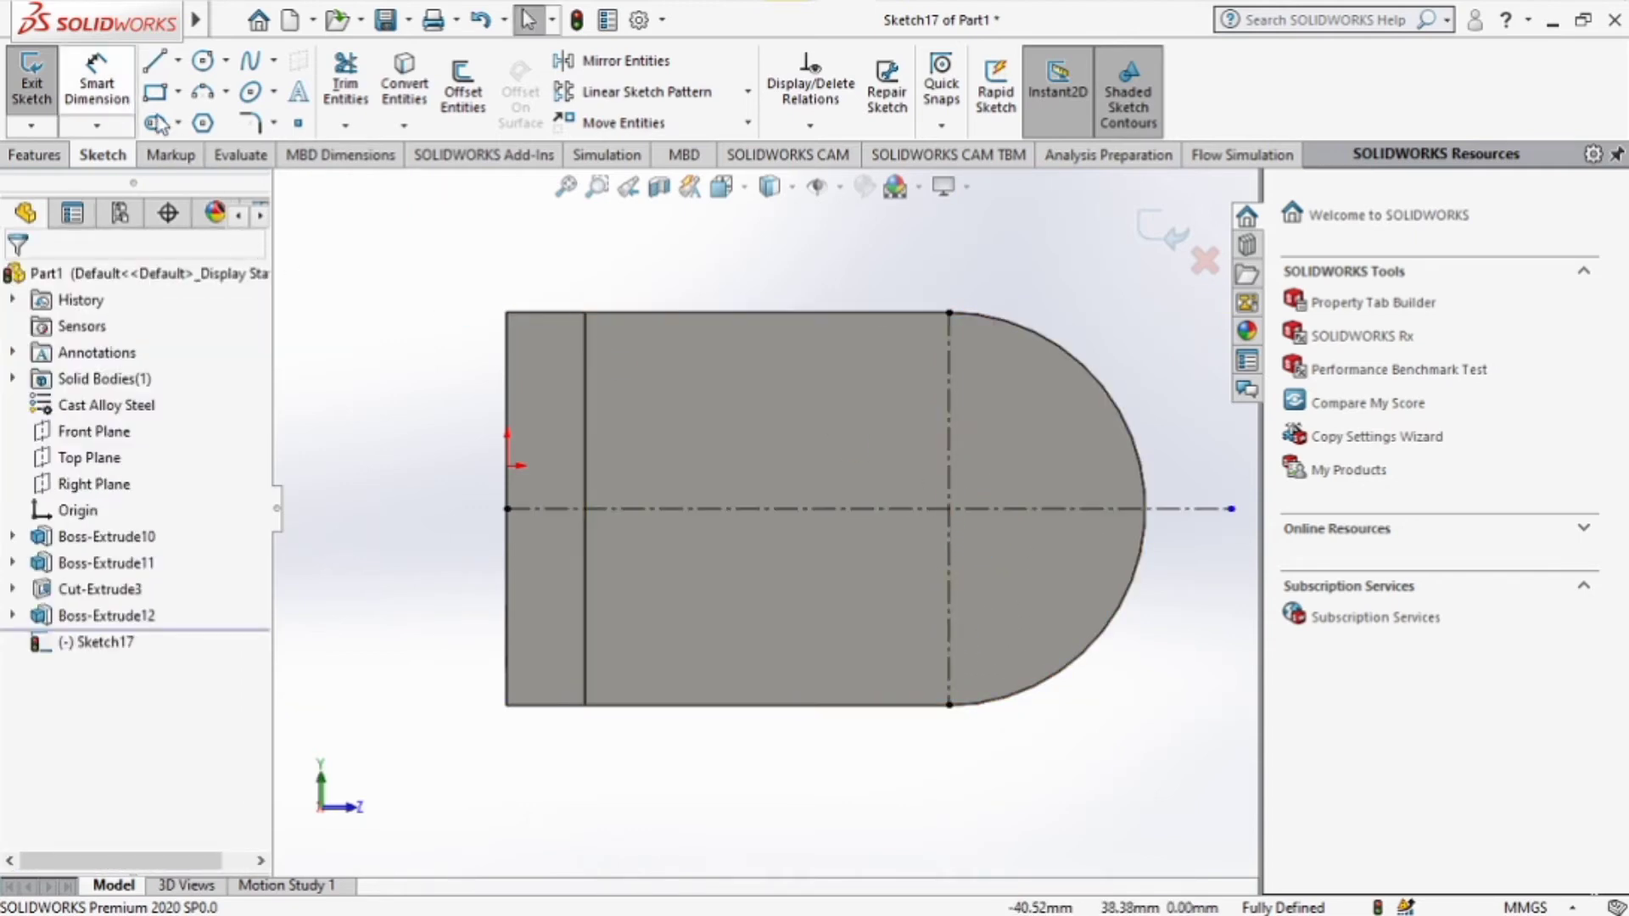
Sketch a circle with a radius of about 25 mm centred on the intersection of the two centerlines.
click(202, 60)
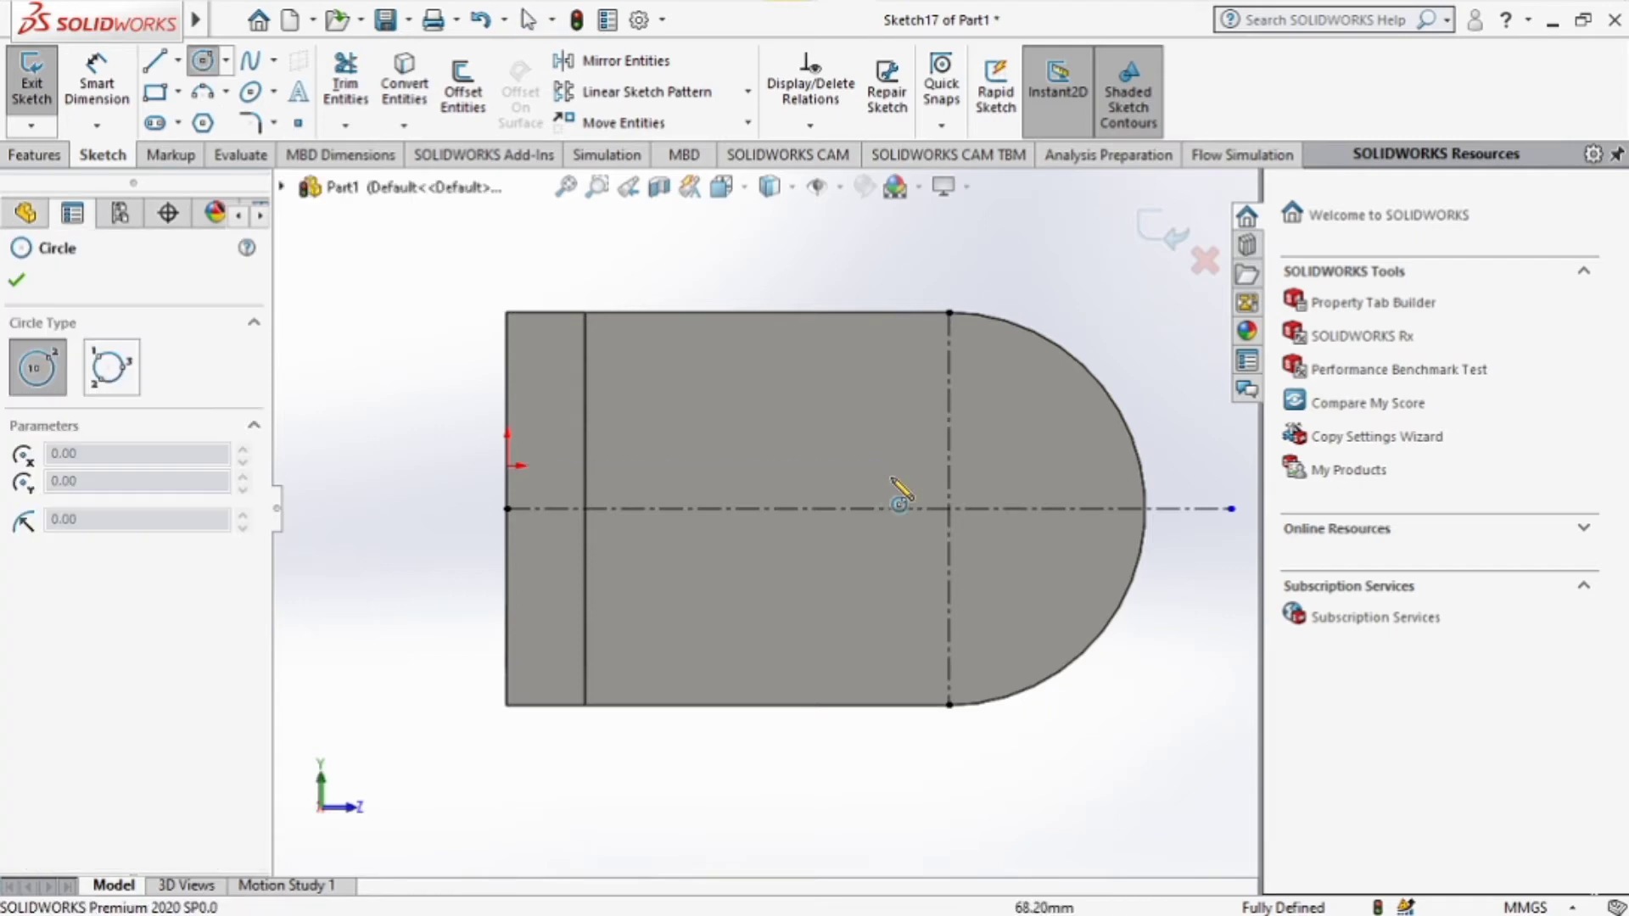
click(949, 509)
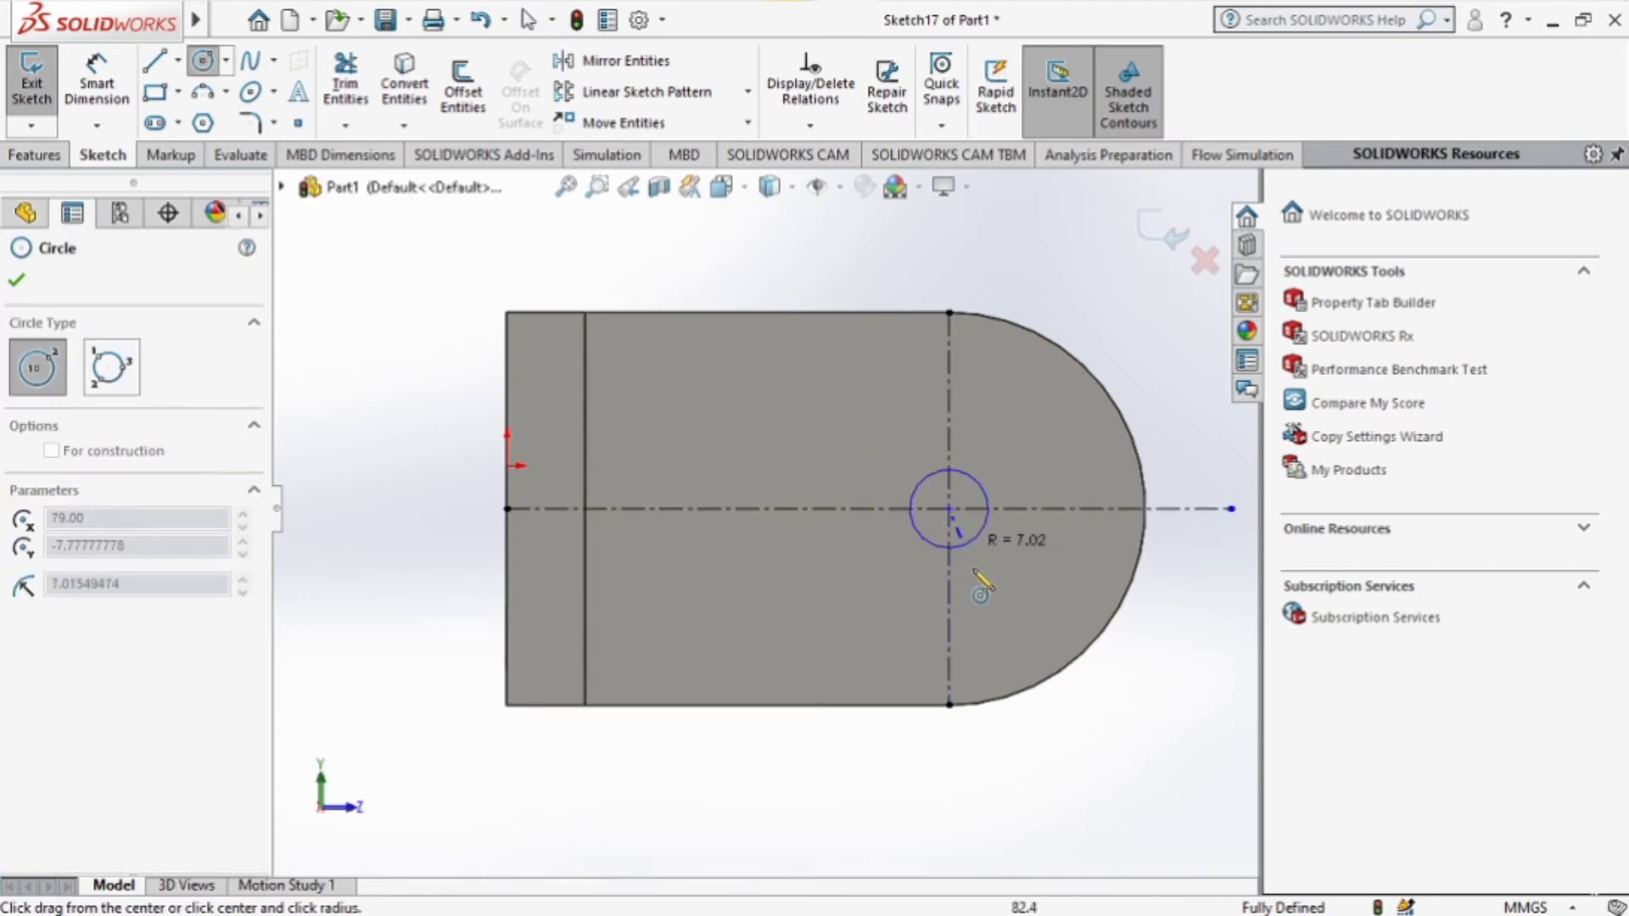
click(1008, 639)
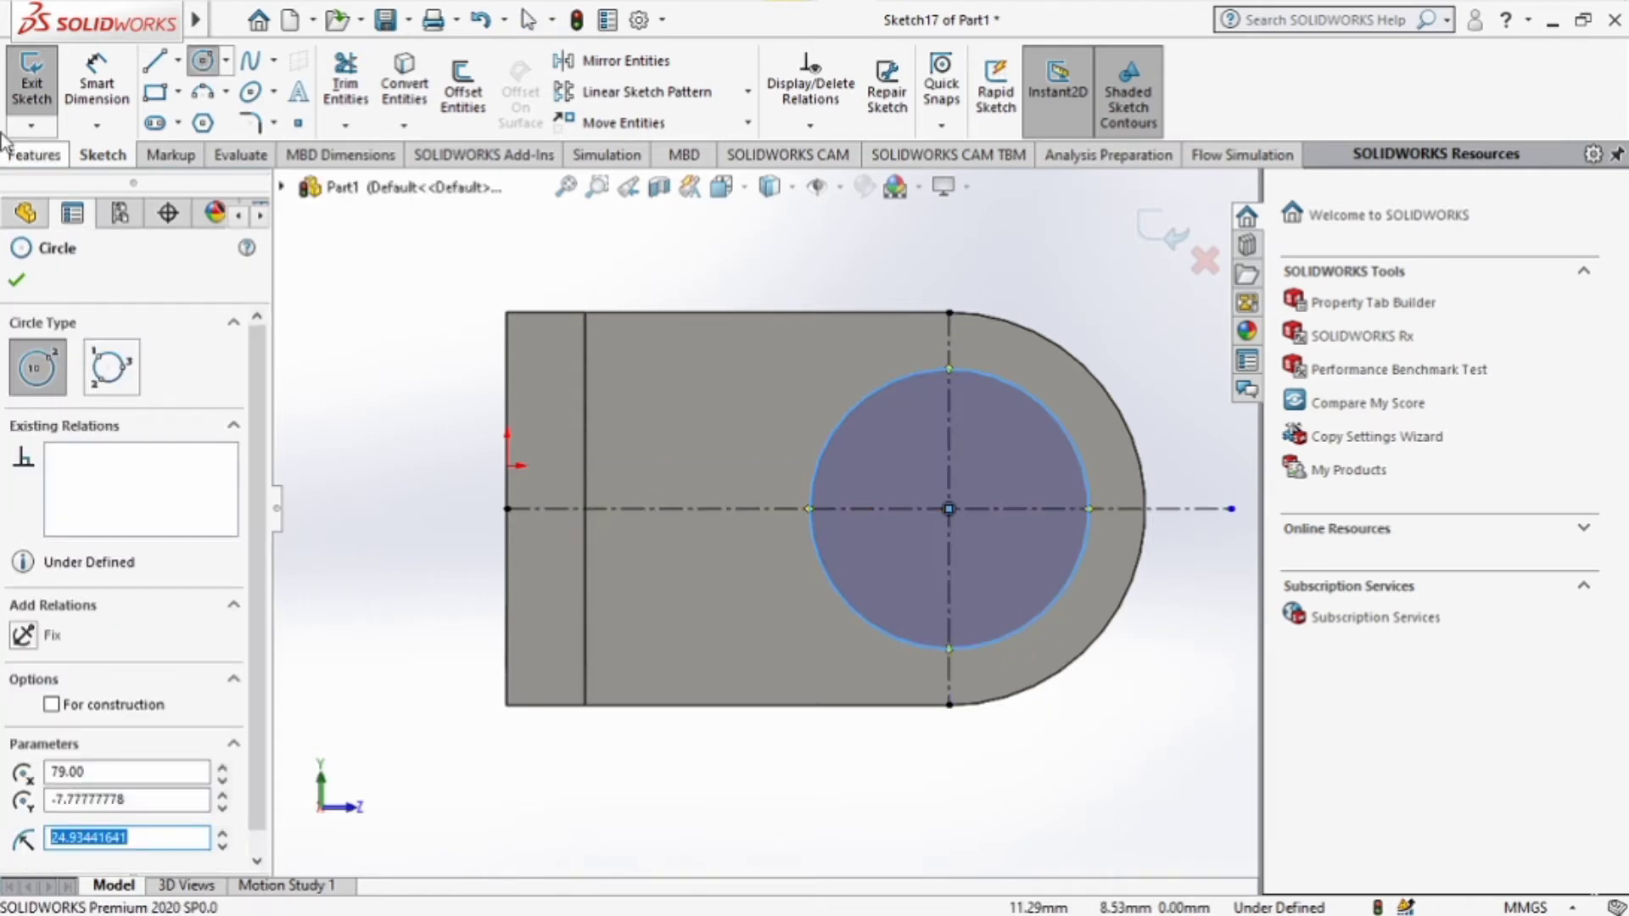
Dimension the circle's diameter as 36 mm.
click(97, 84)
click(820, 489)
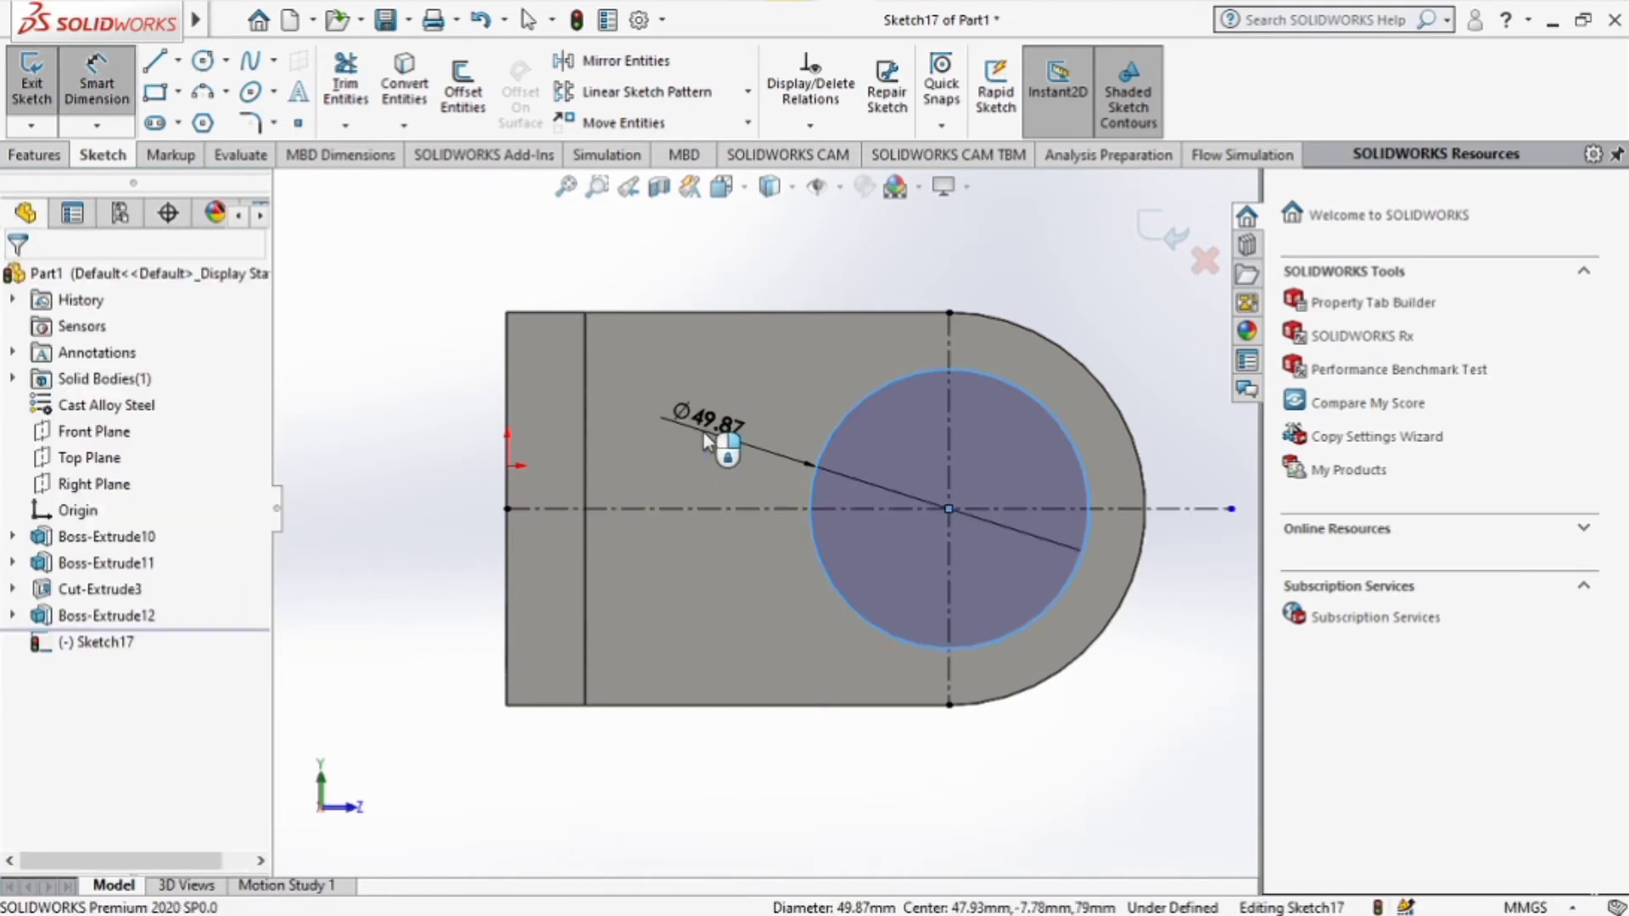
click(704, 433)
text(36)
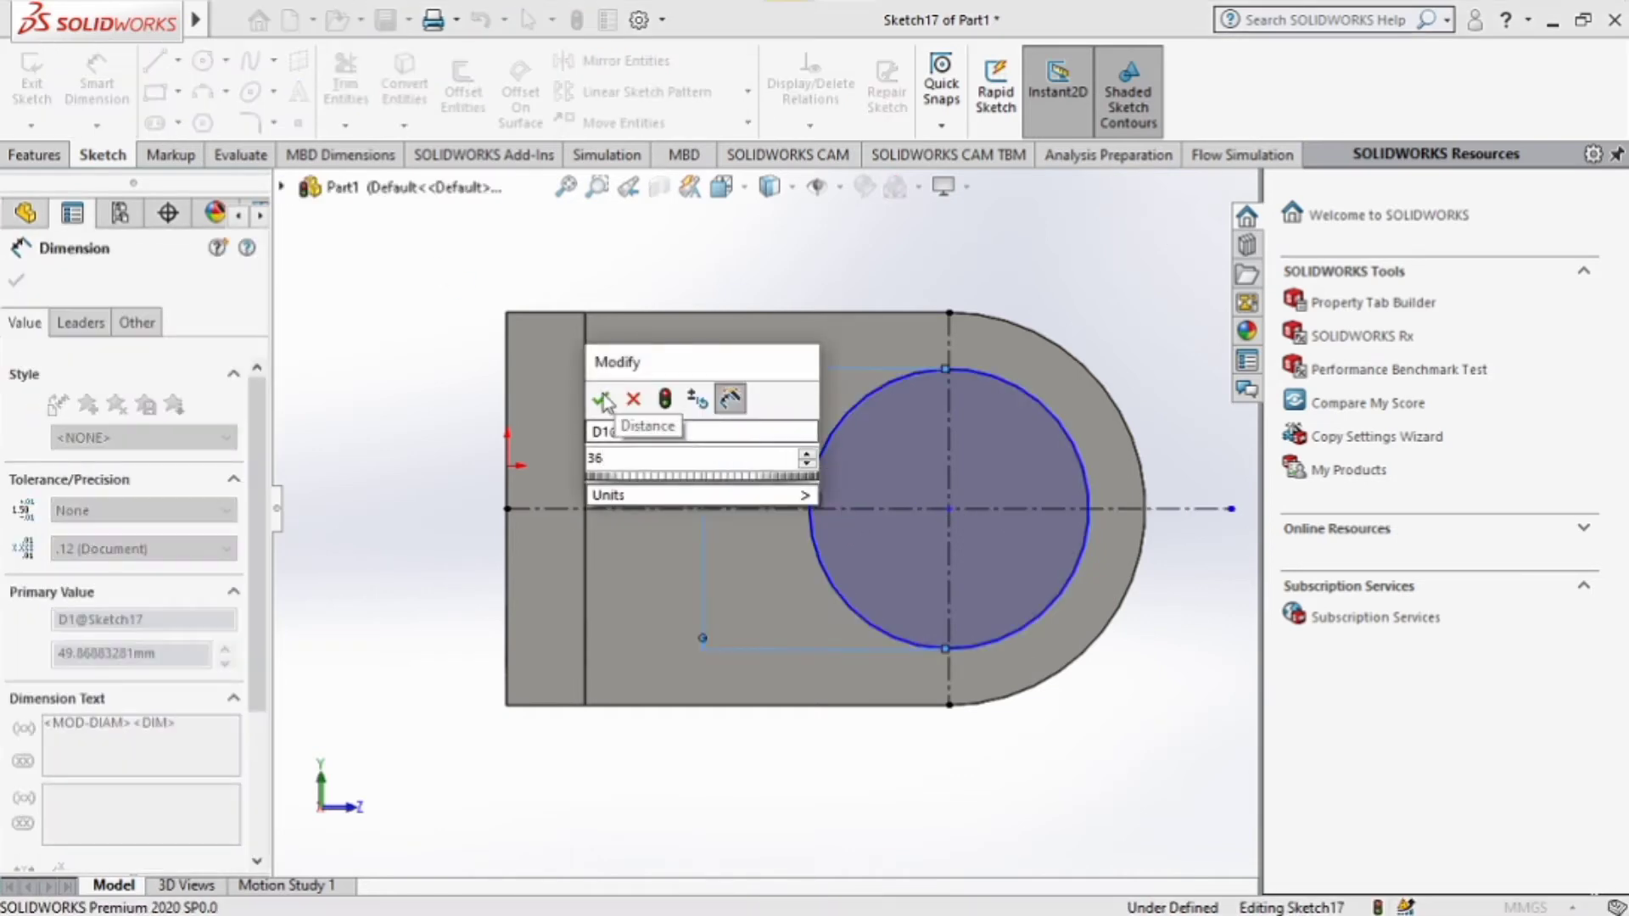
click(601, 399)
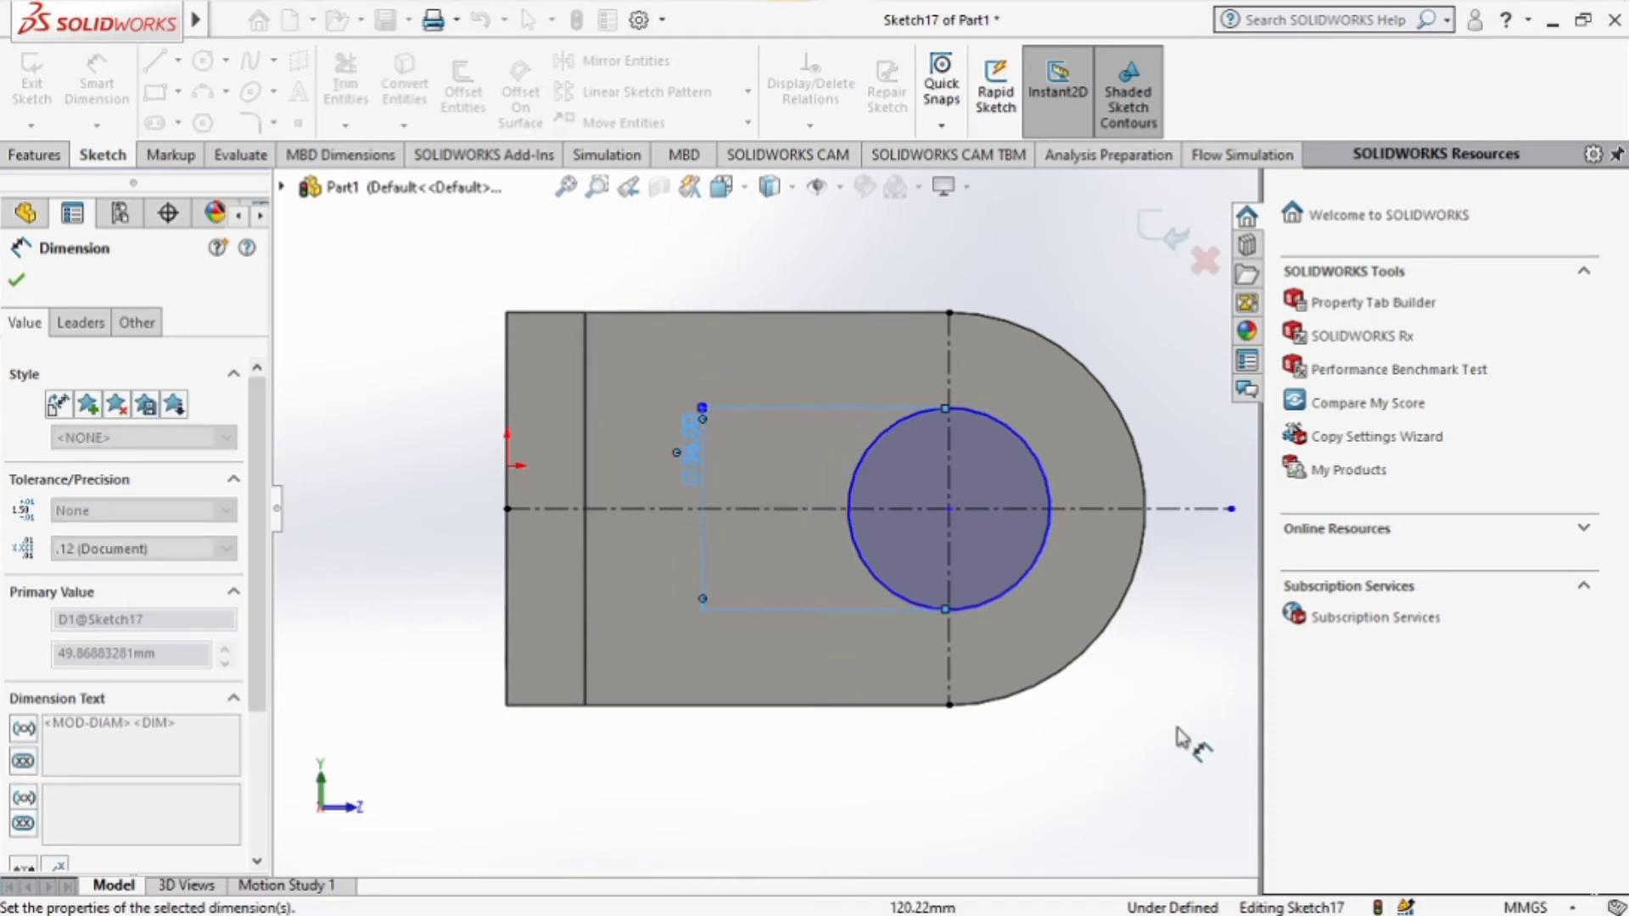
click(1126, 768)
Start an Extruded Boss from the 36 mm circle on the wall's inner face.
middle_drag(1126, 768, 1015, 621)
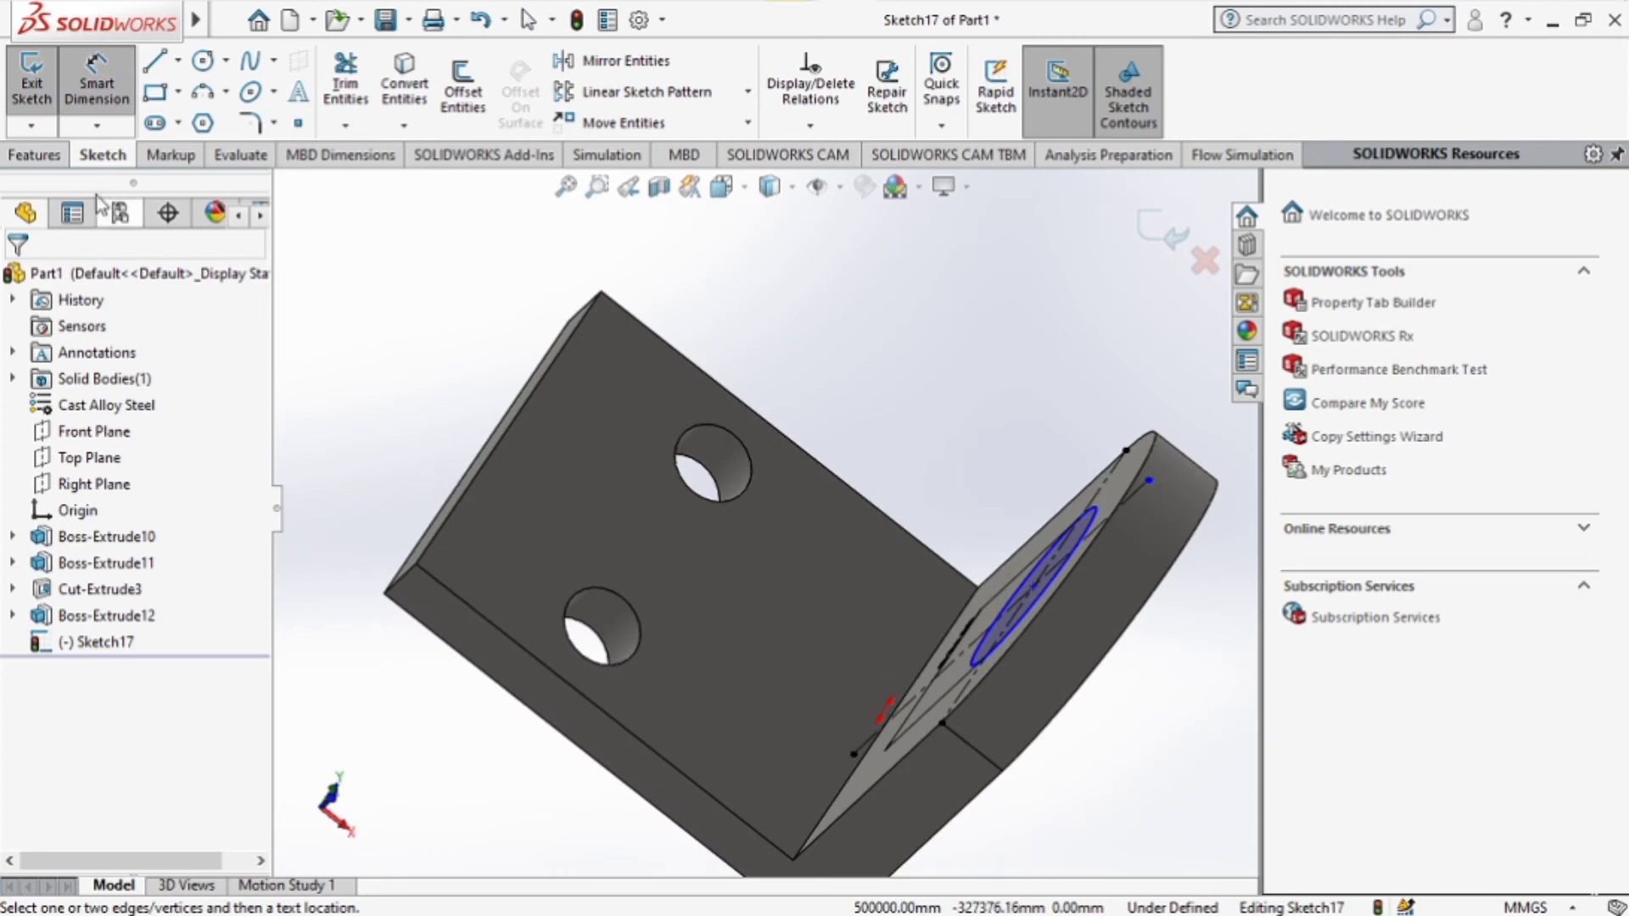
click(56, 155)
click(56, 106)
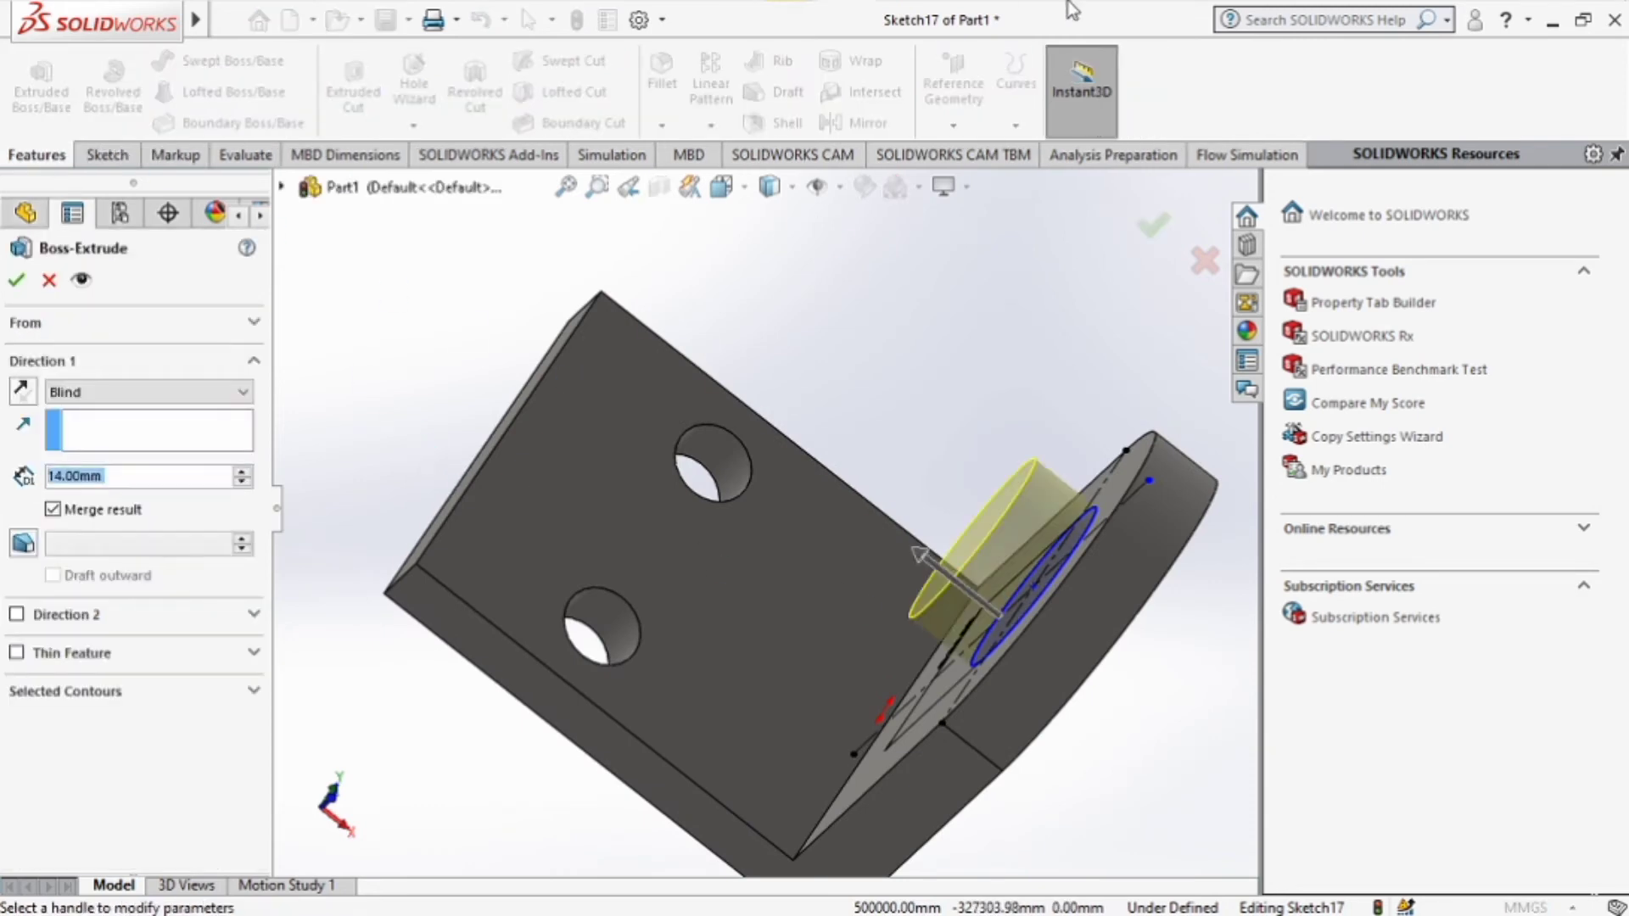
Switch to Photos to check the cylindrical boss's length in the isometric drawing, and return to SOLIDWORKS.
mouse_move(1061, 2)
click(670, 23)
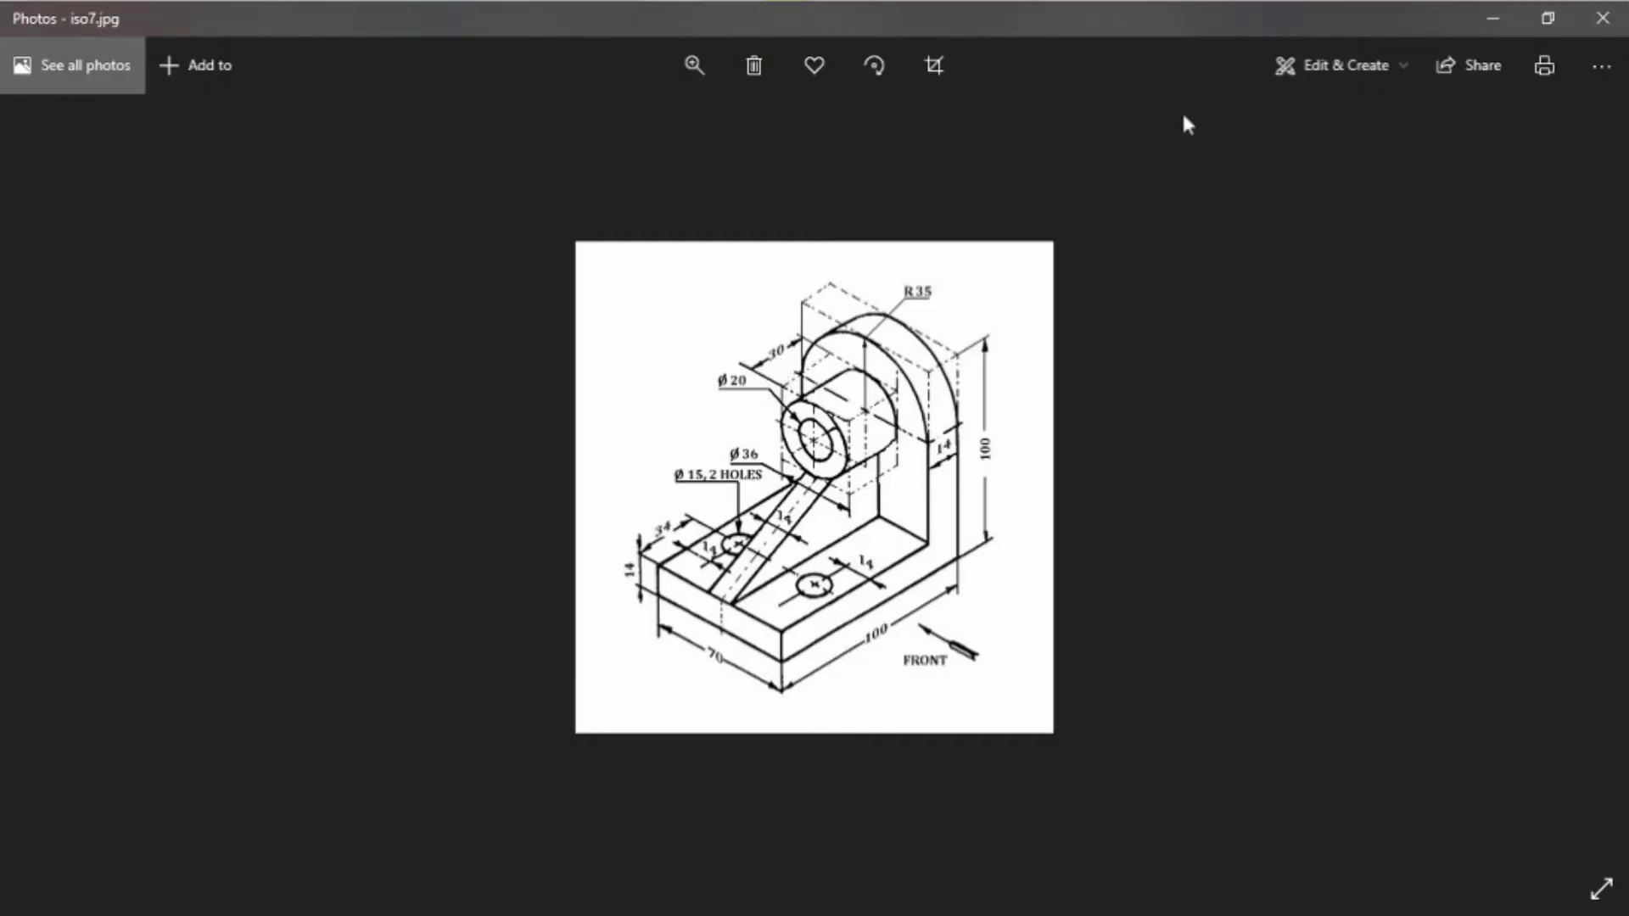
mouse_move(1076, 4)
click(855, 8)
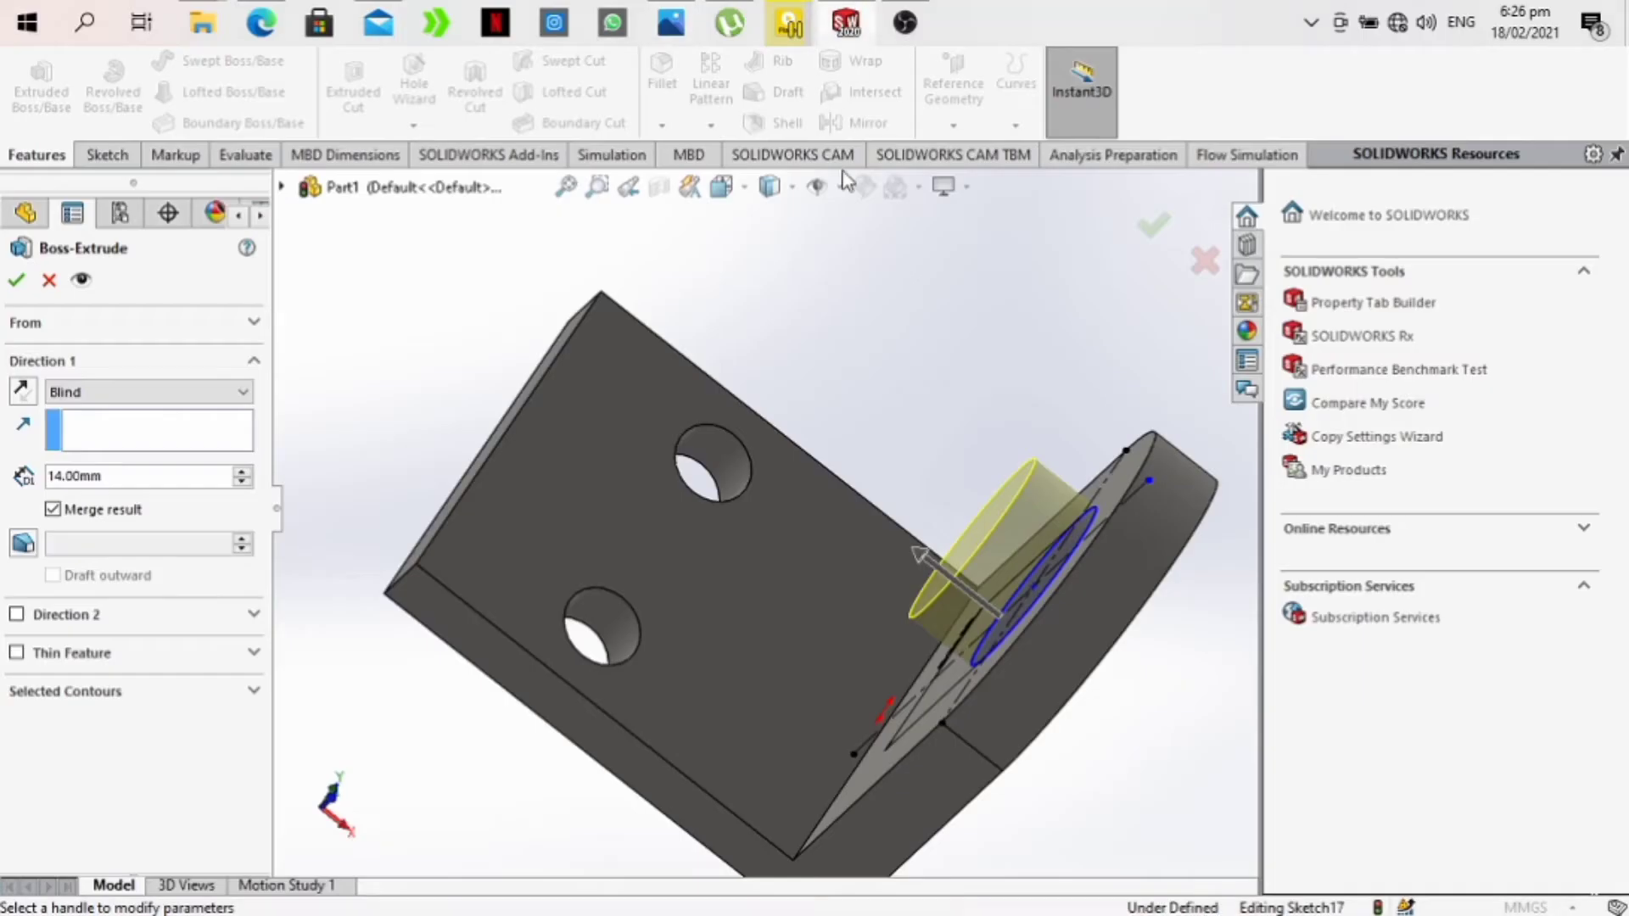
Set the cylindrical boss's blind depth to 30 mm with merged result and finish the extrusion.
right_click(67, 482)
mouse_move(106, 523)
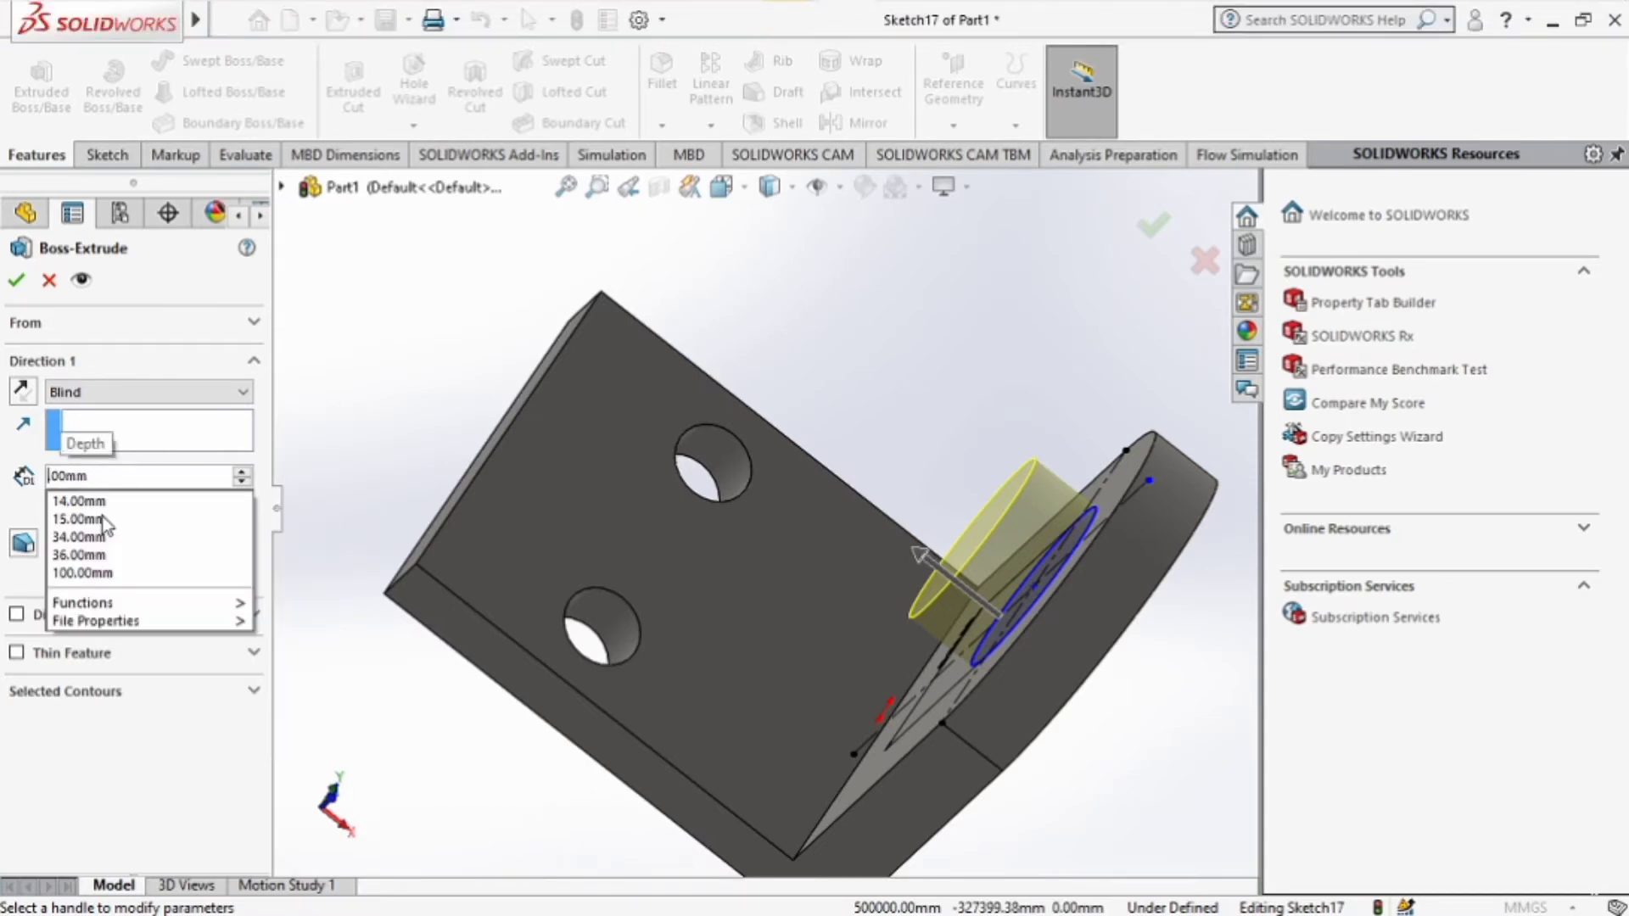
text(30)
key(Return)
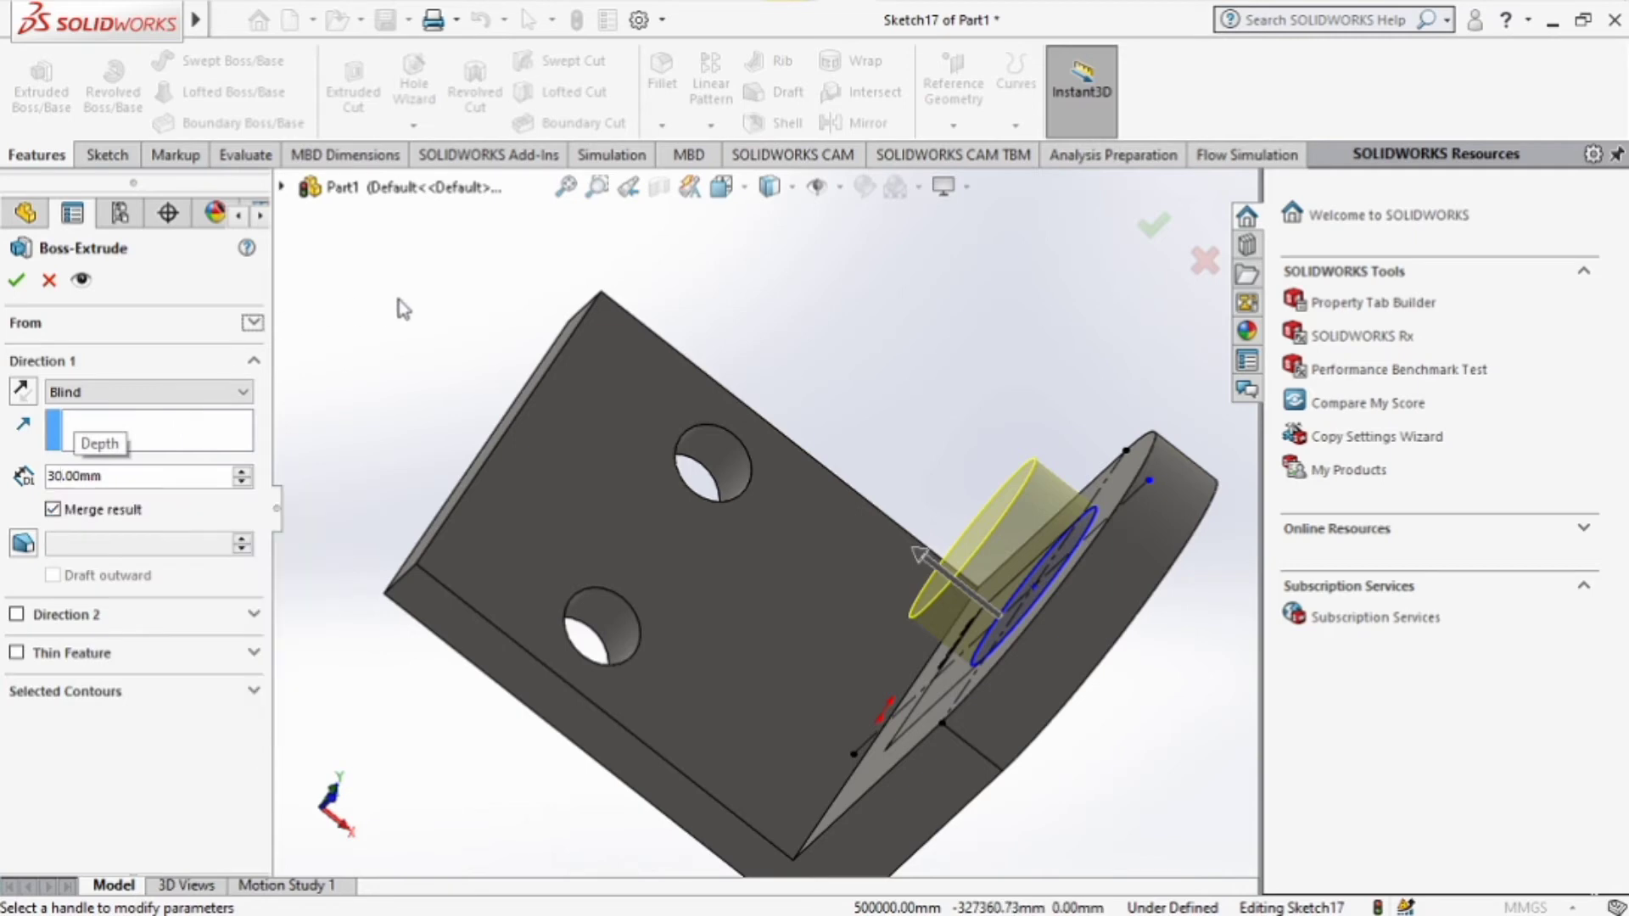
middle_drag(906, 351, 942, 323)
click(17, 281)
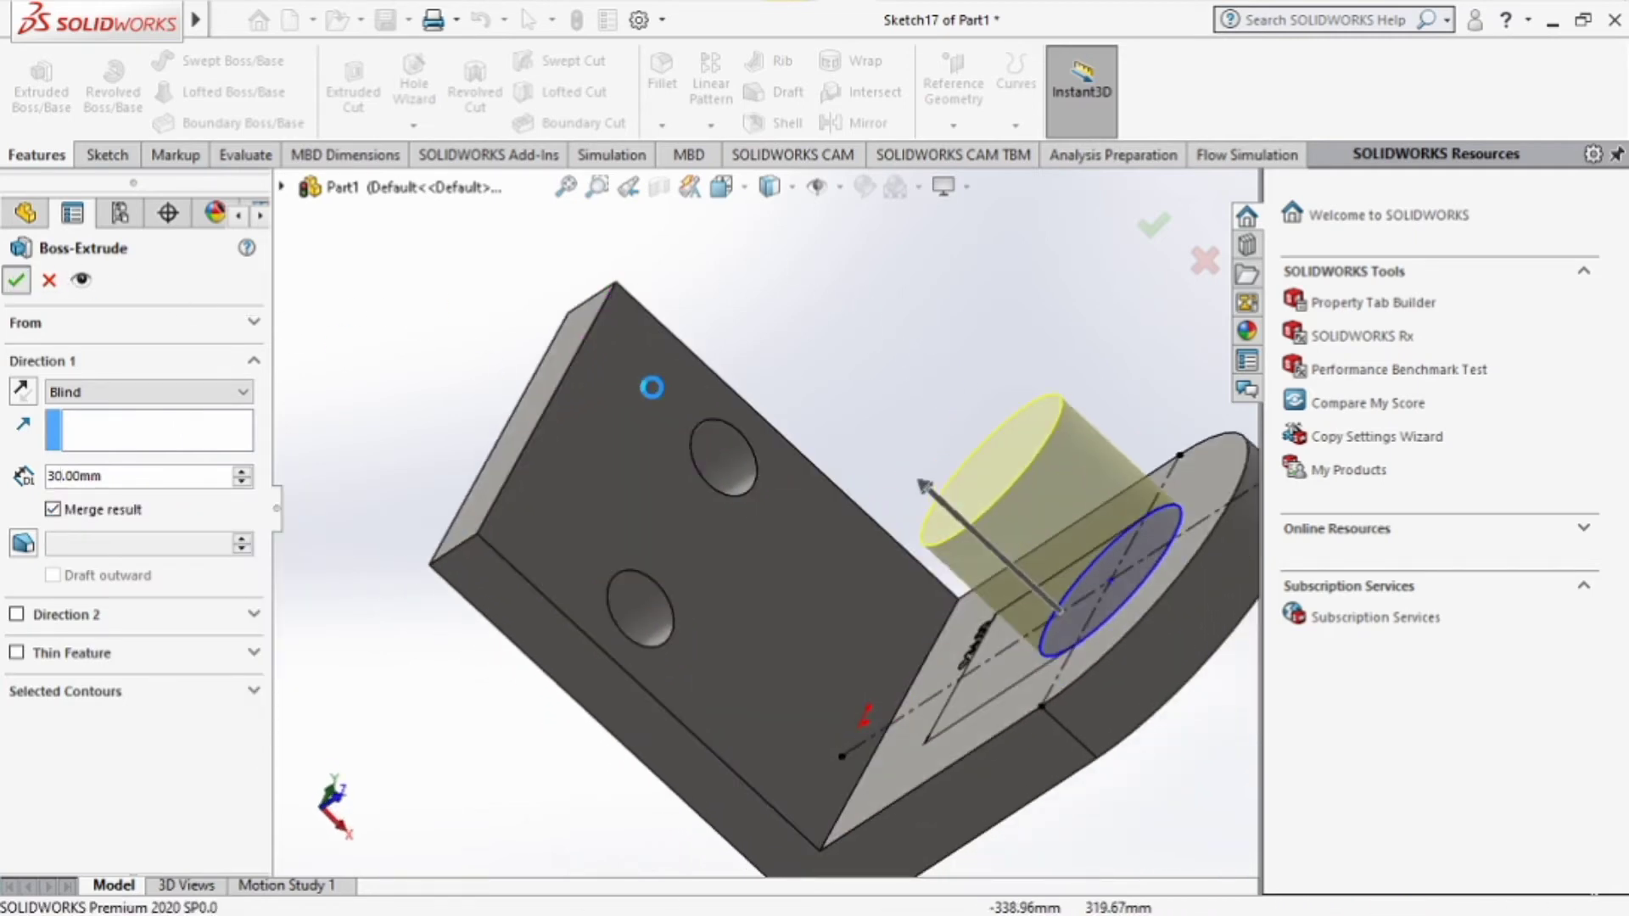
Orient the view normal to the wall's inner face and clear the face selection.
middle_drag(901, 414, 918, 333)
click(924, 402)
right_click(994, 672)
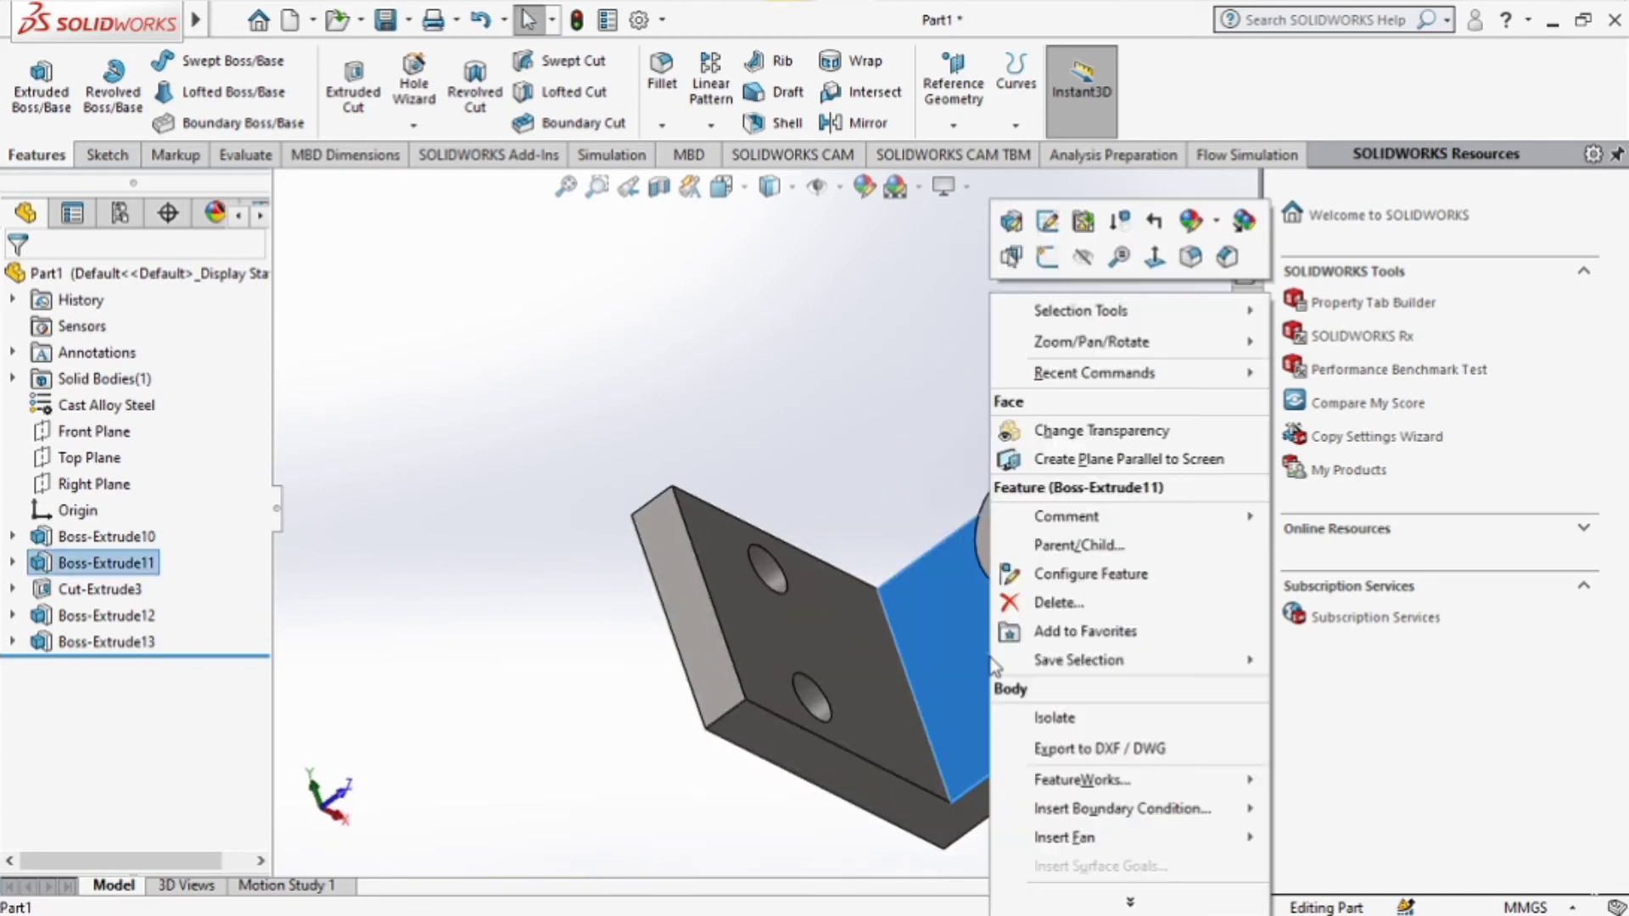
click(1155, 256)
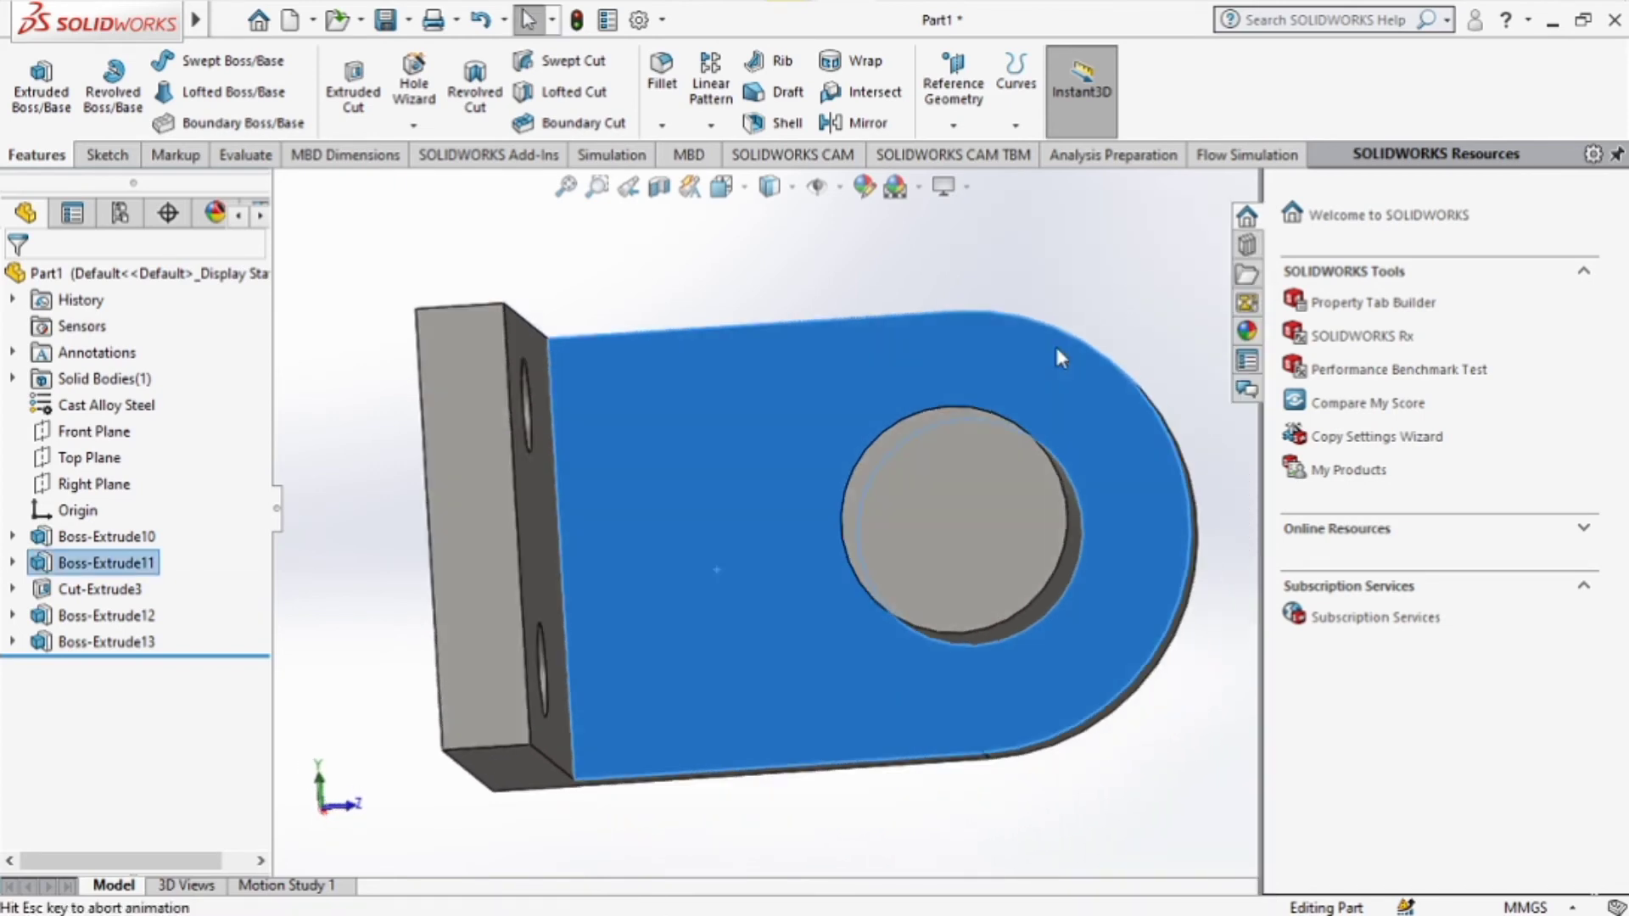
click(645, 225)
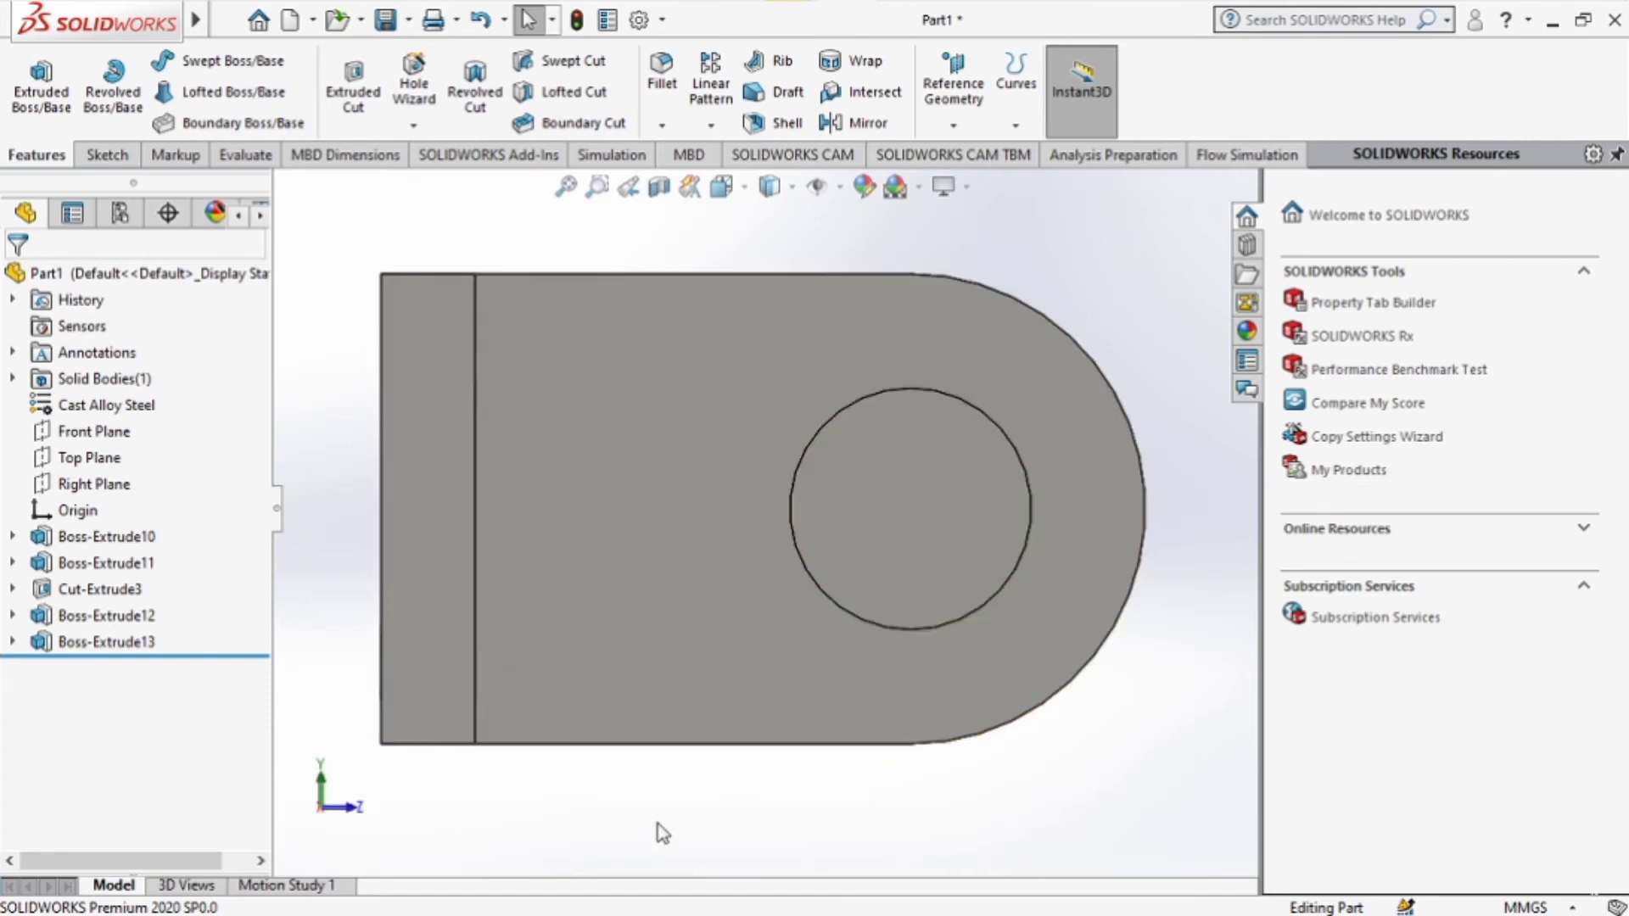
click(107, 157)
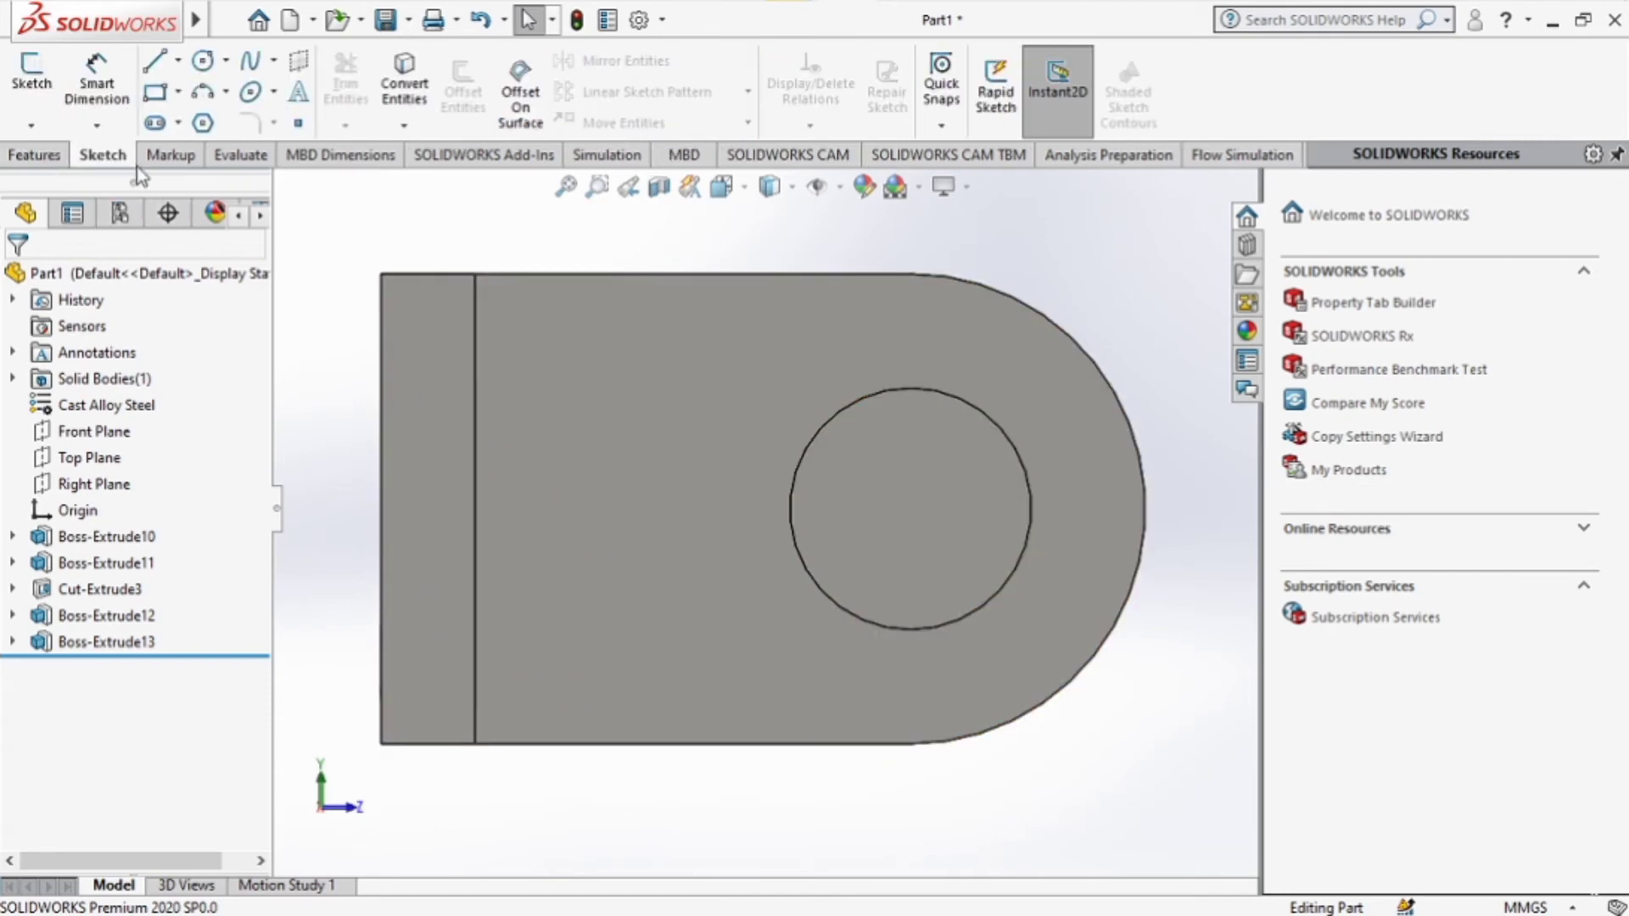
click(178, 66)
click(207, 120)
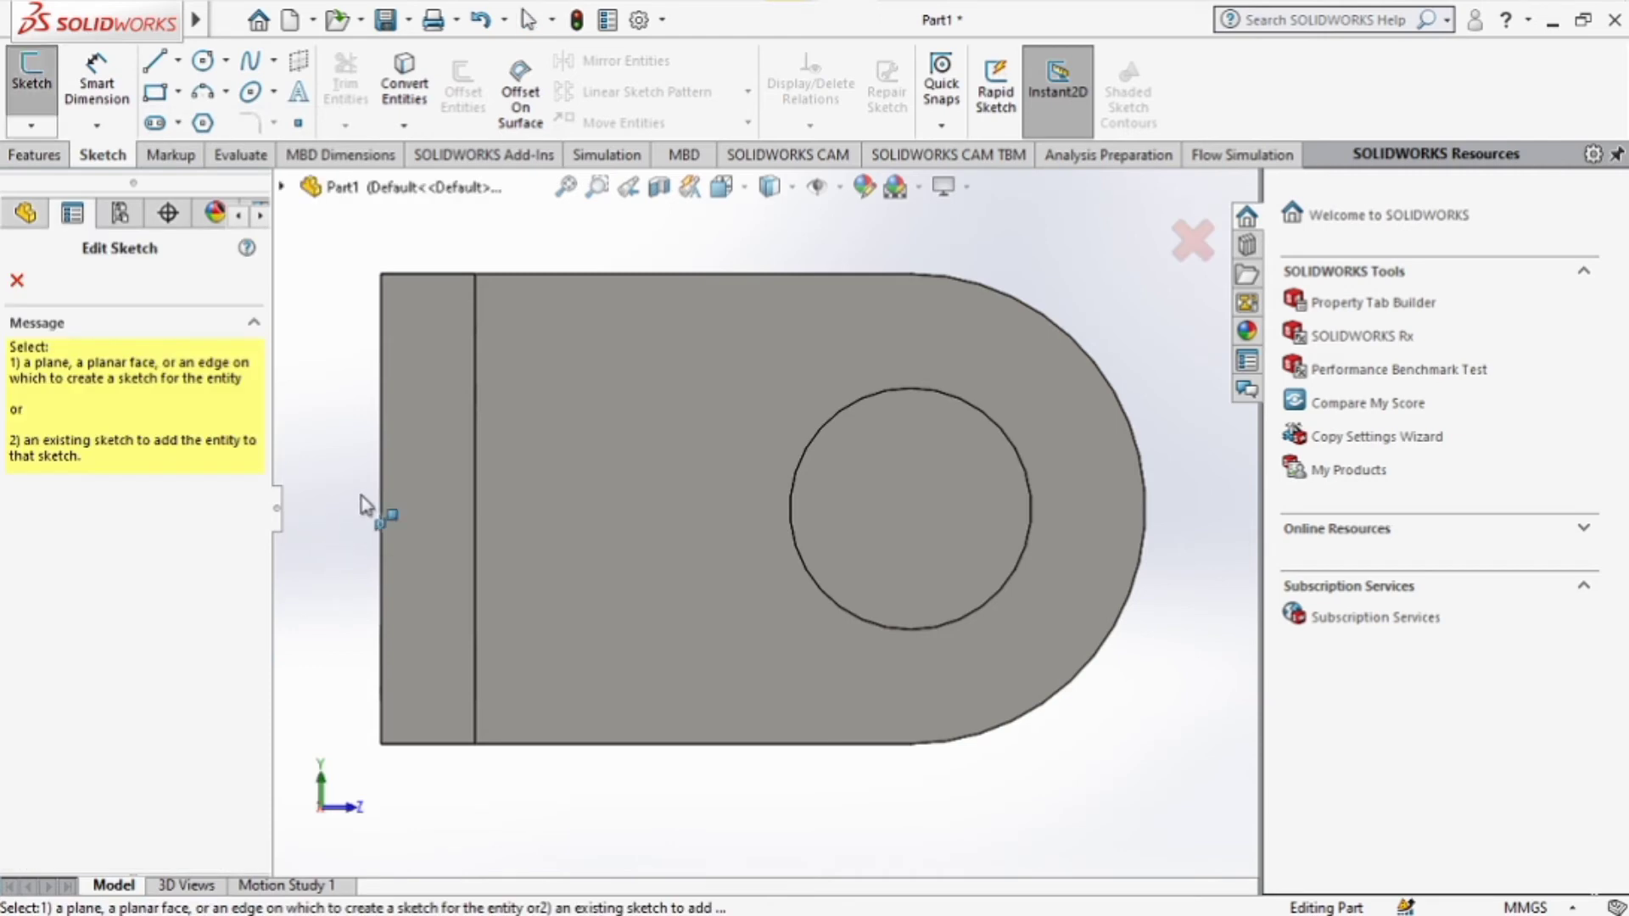
key(Escape)
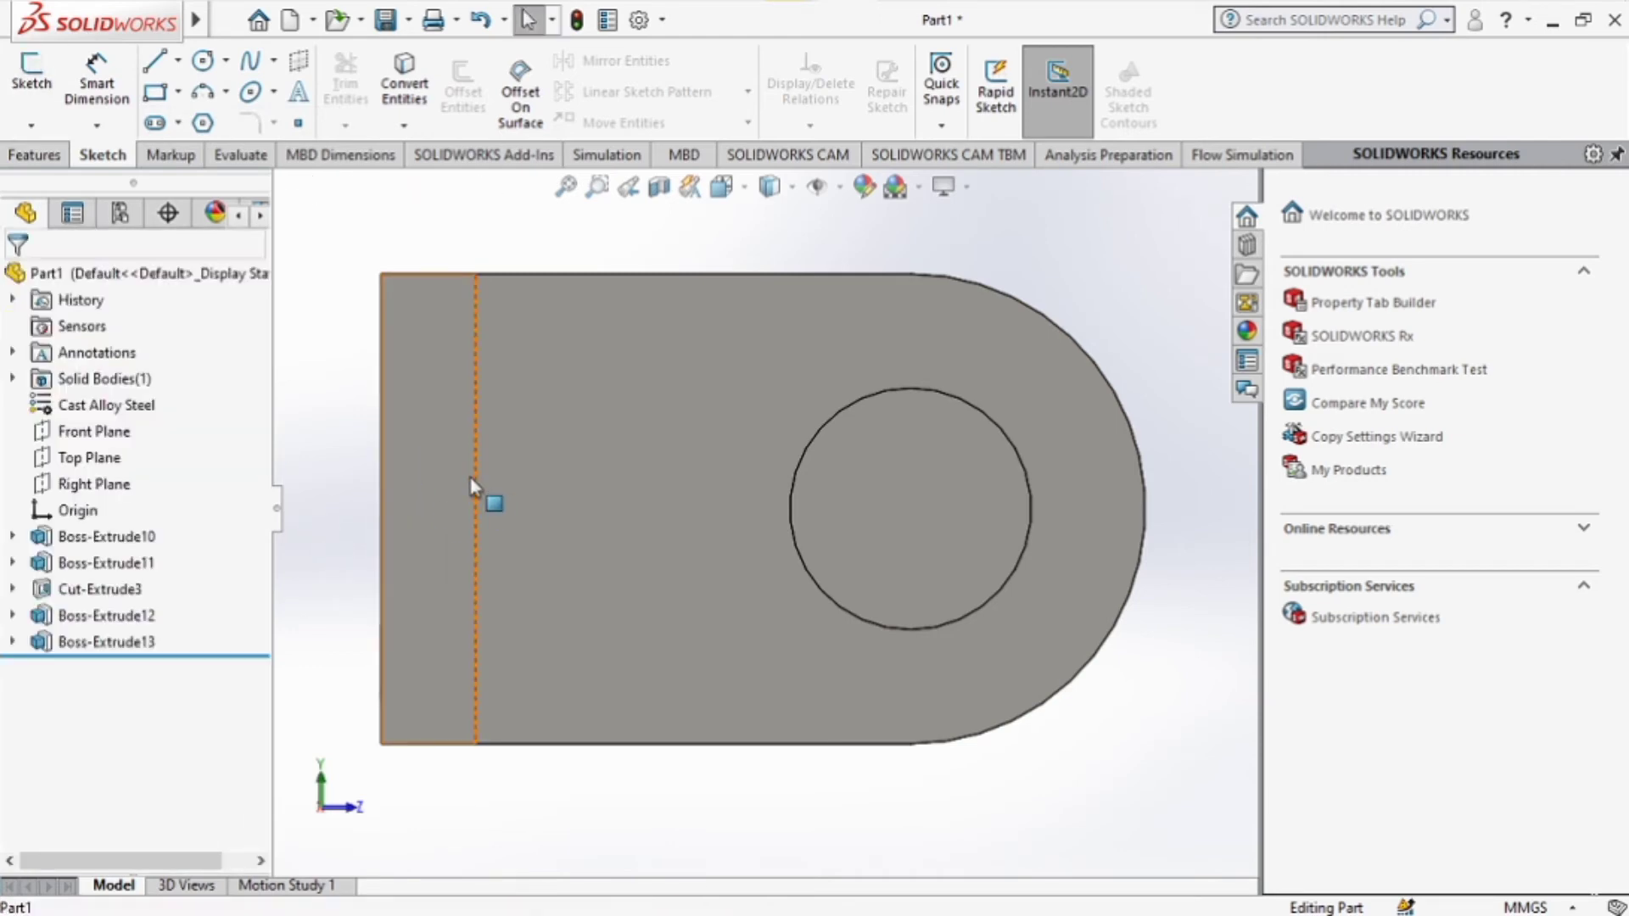
click(630, 487)
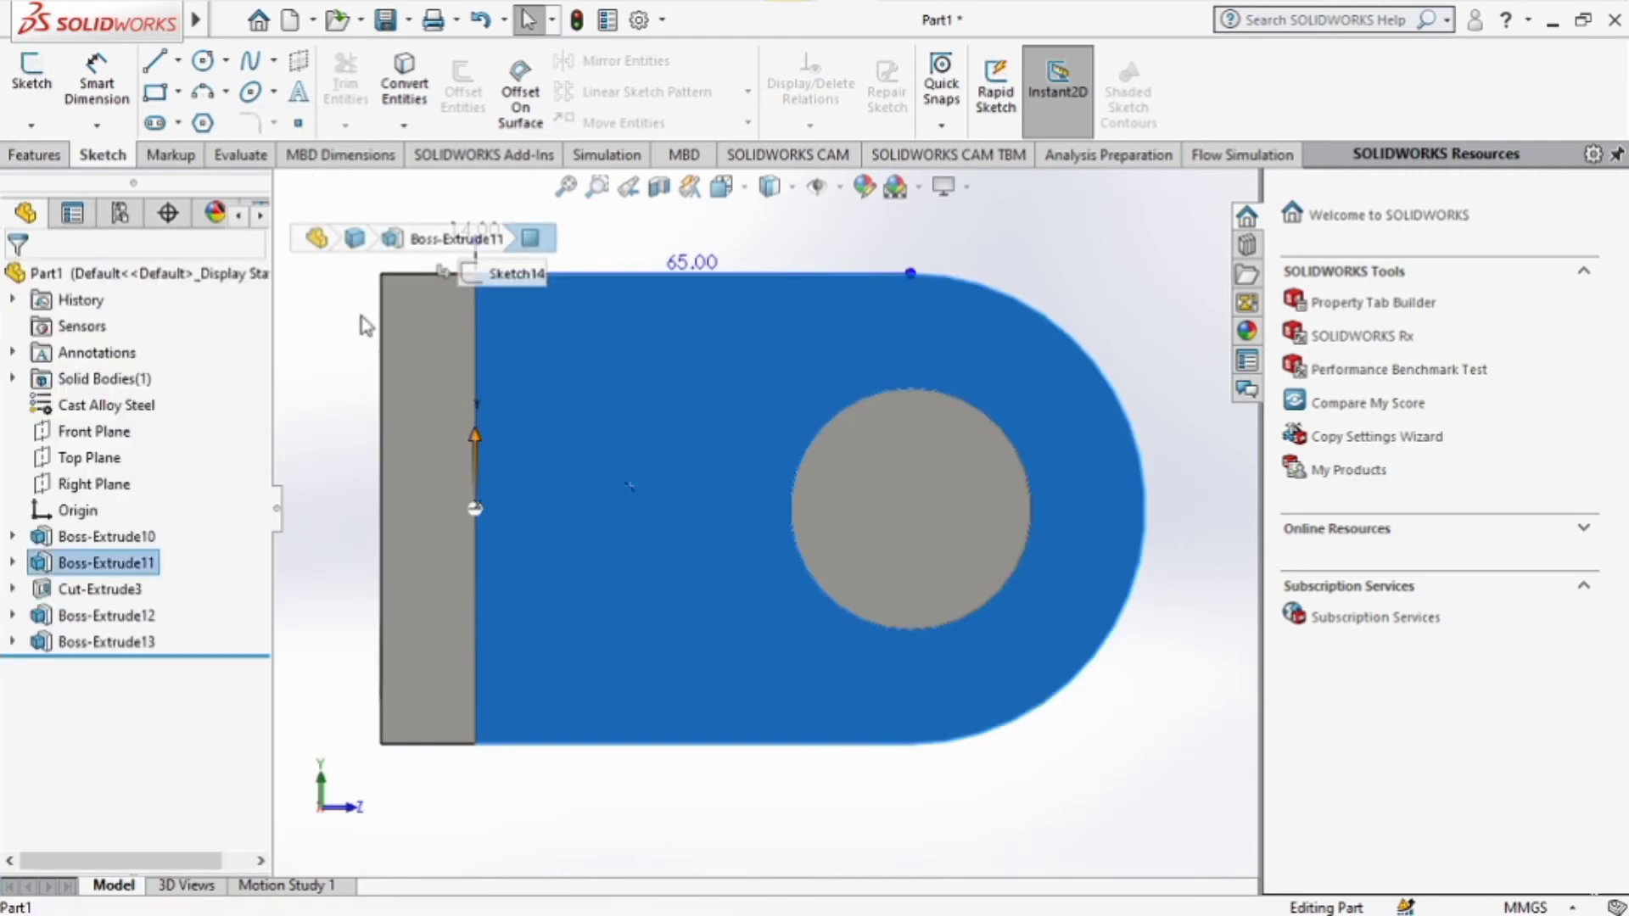
click(338, 204)
In a new sketch on the wall's inner face, draw a horizontal centerline about 125 mm long from the base's bottom edge midpoint past the rounded top.
click(177, 59)
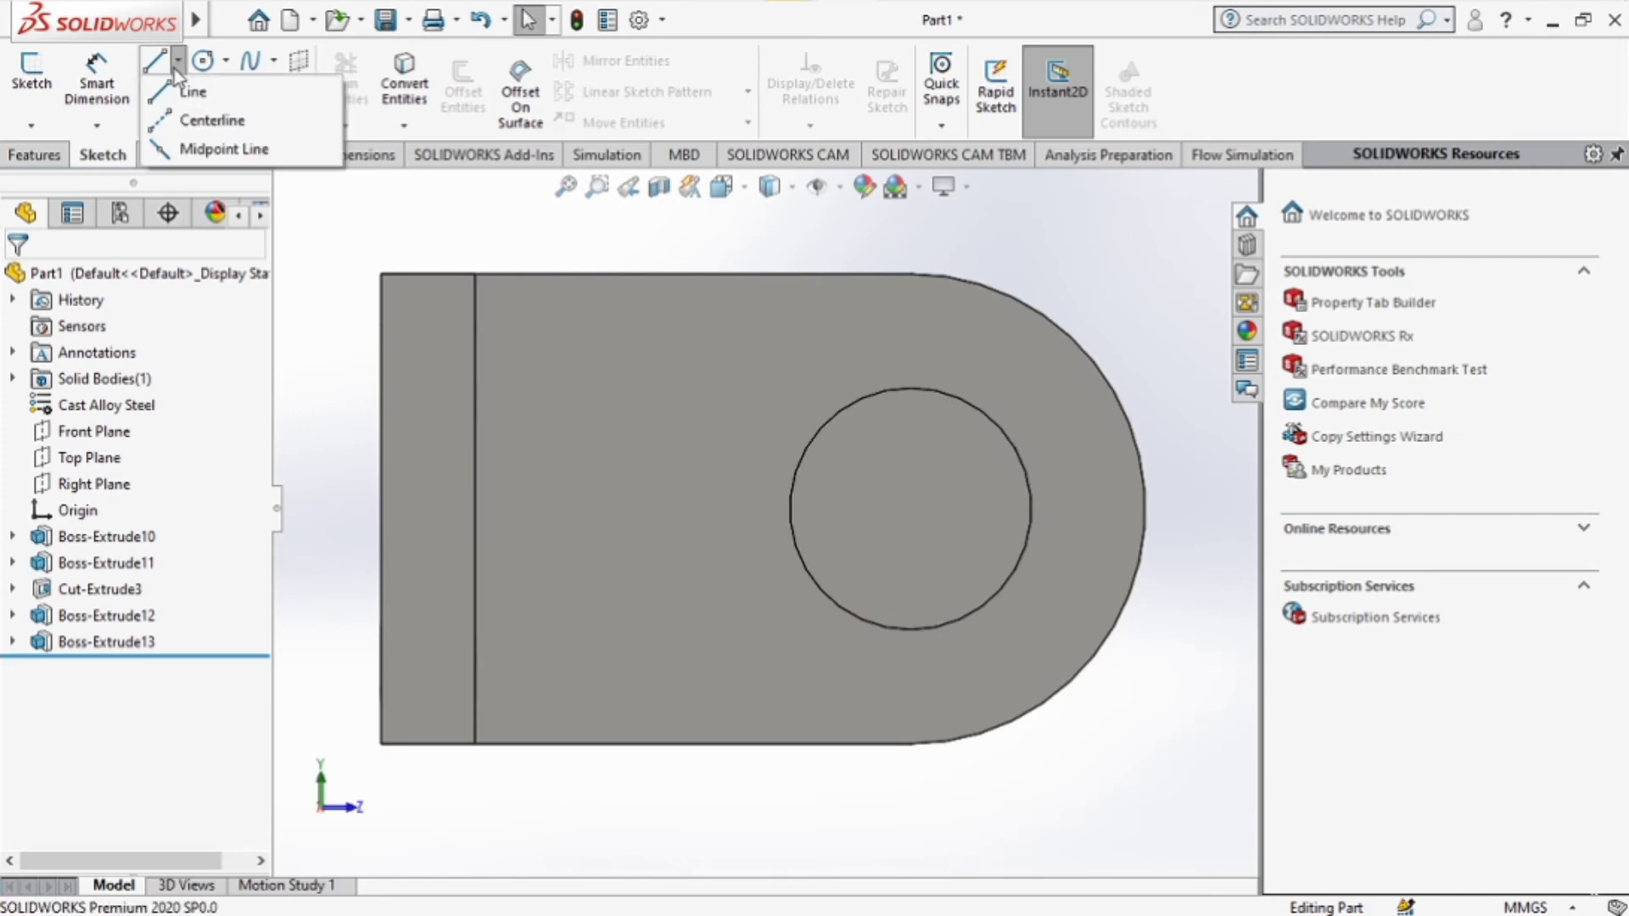
click(212, 120)
click(626, 484)
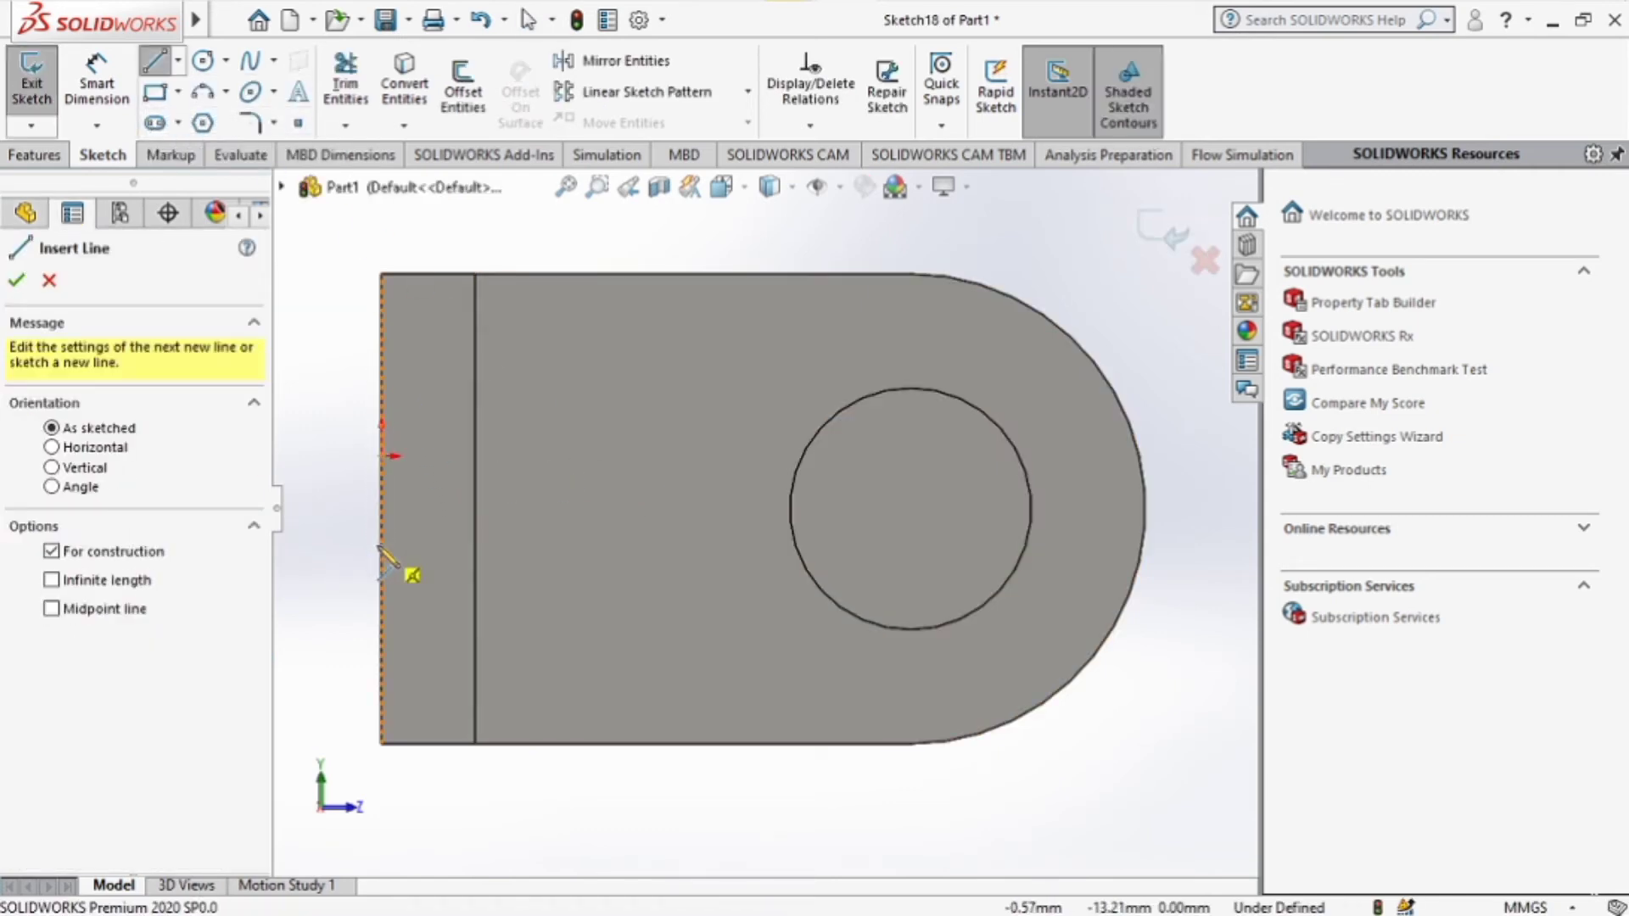
click(382, 508)
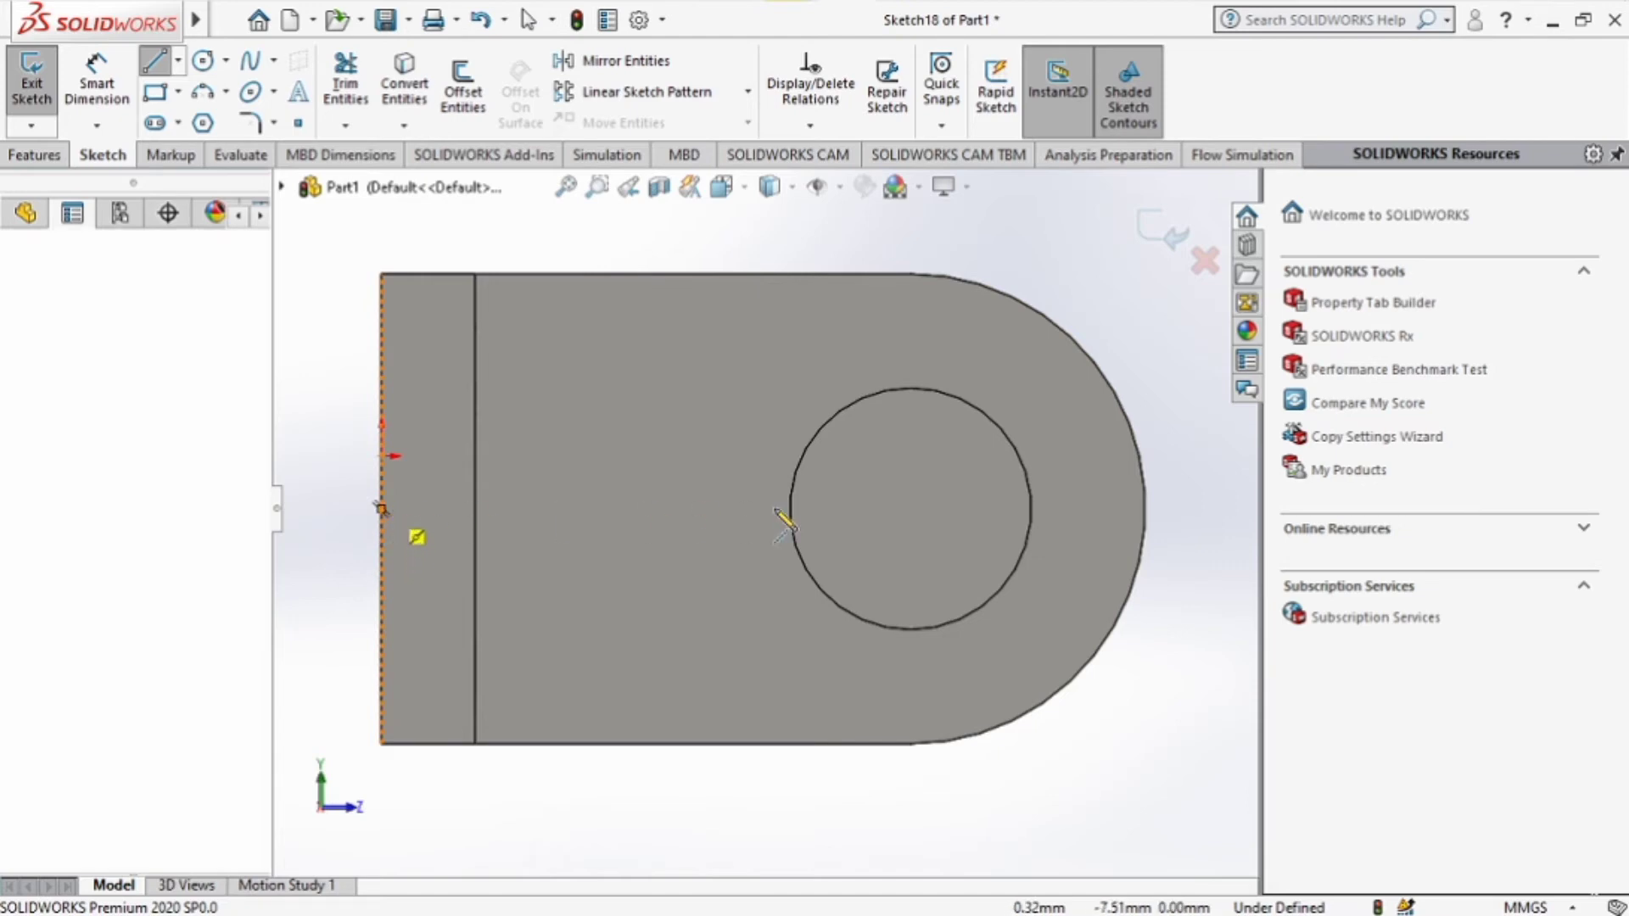
click(1219, 508)
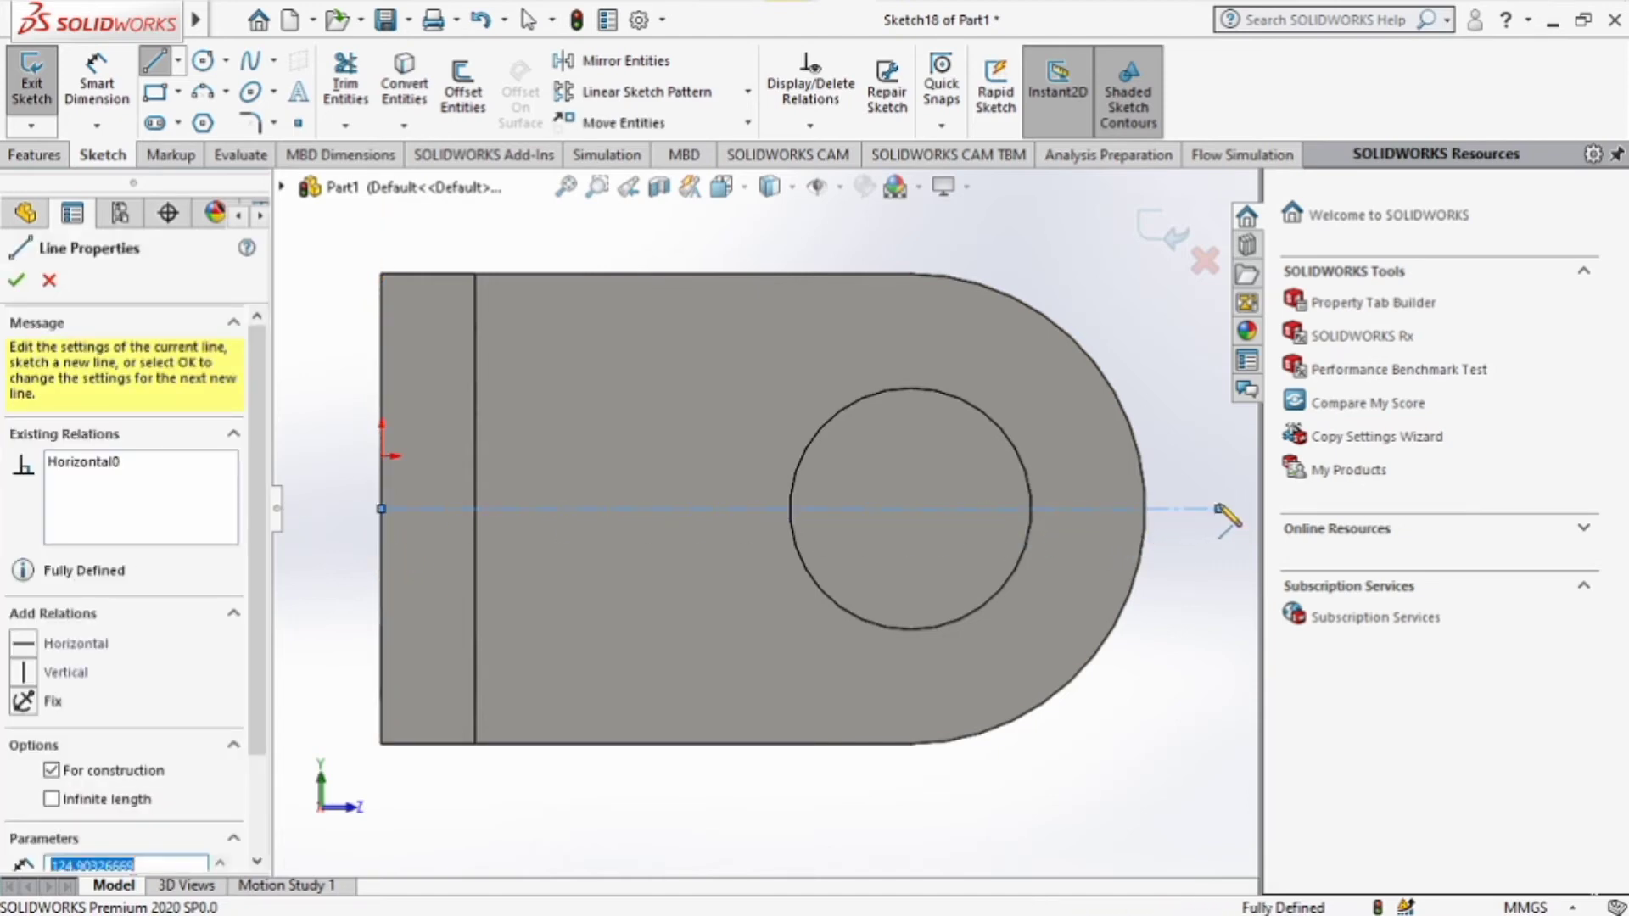
key(Escape)
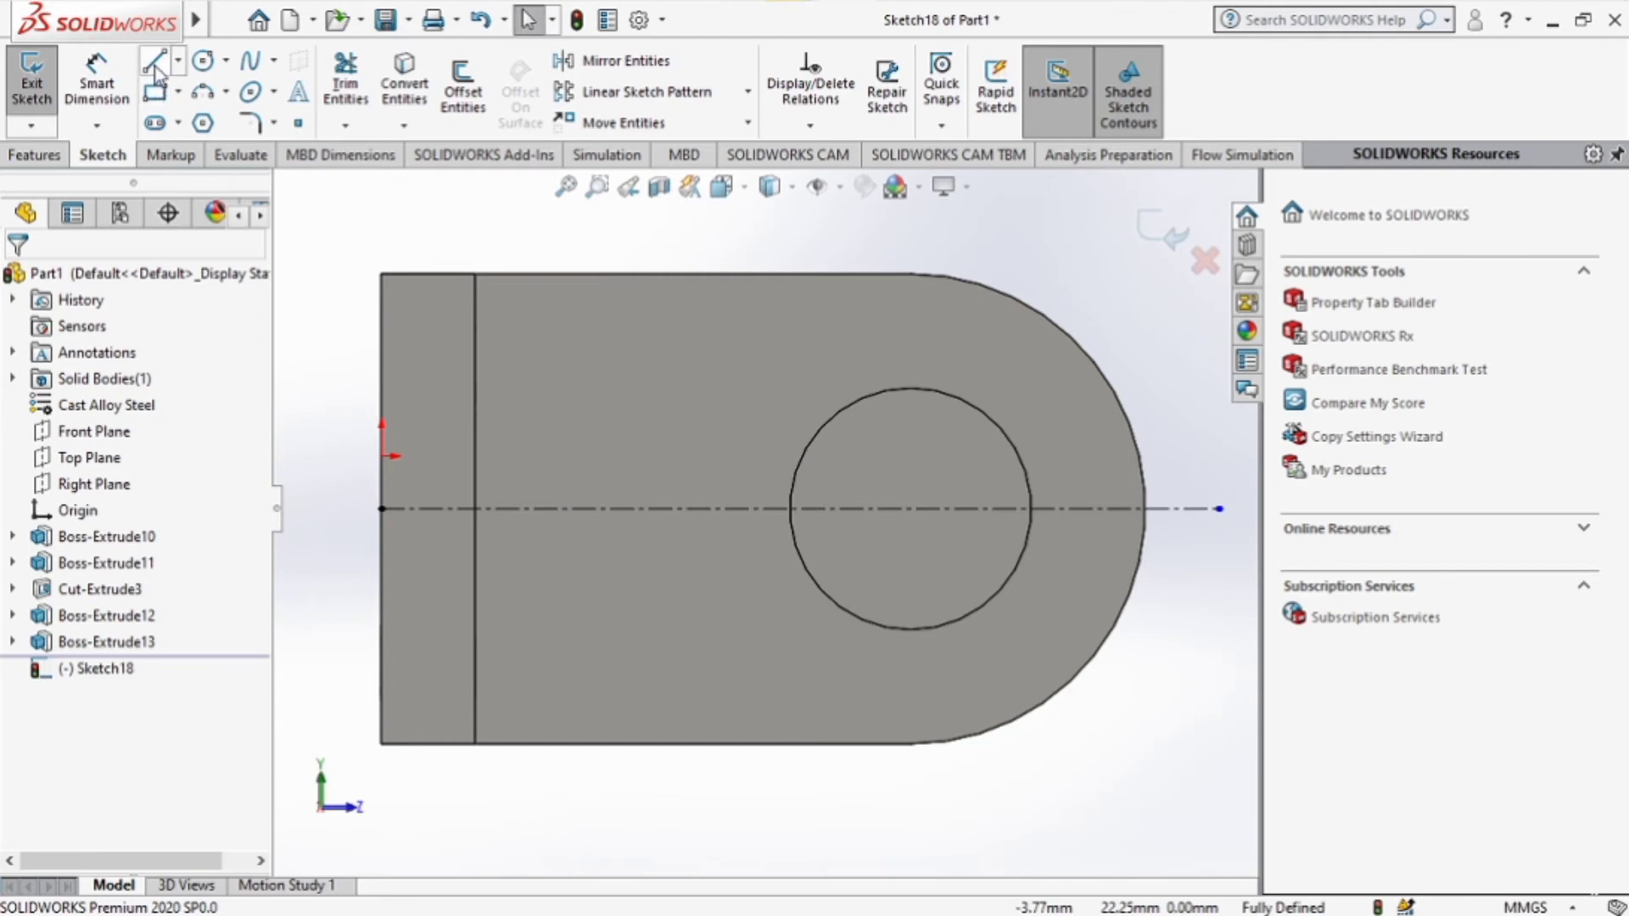
Draw a line about 11 mm along the base's bottom edge from the centerline's start, continuing with a horizontal line to the boss circle.
key(l)
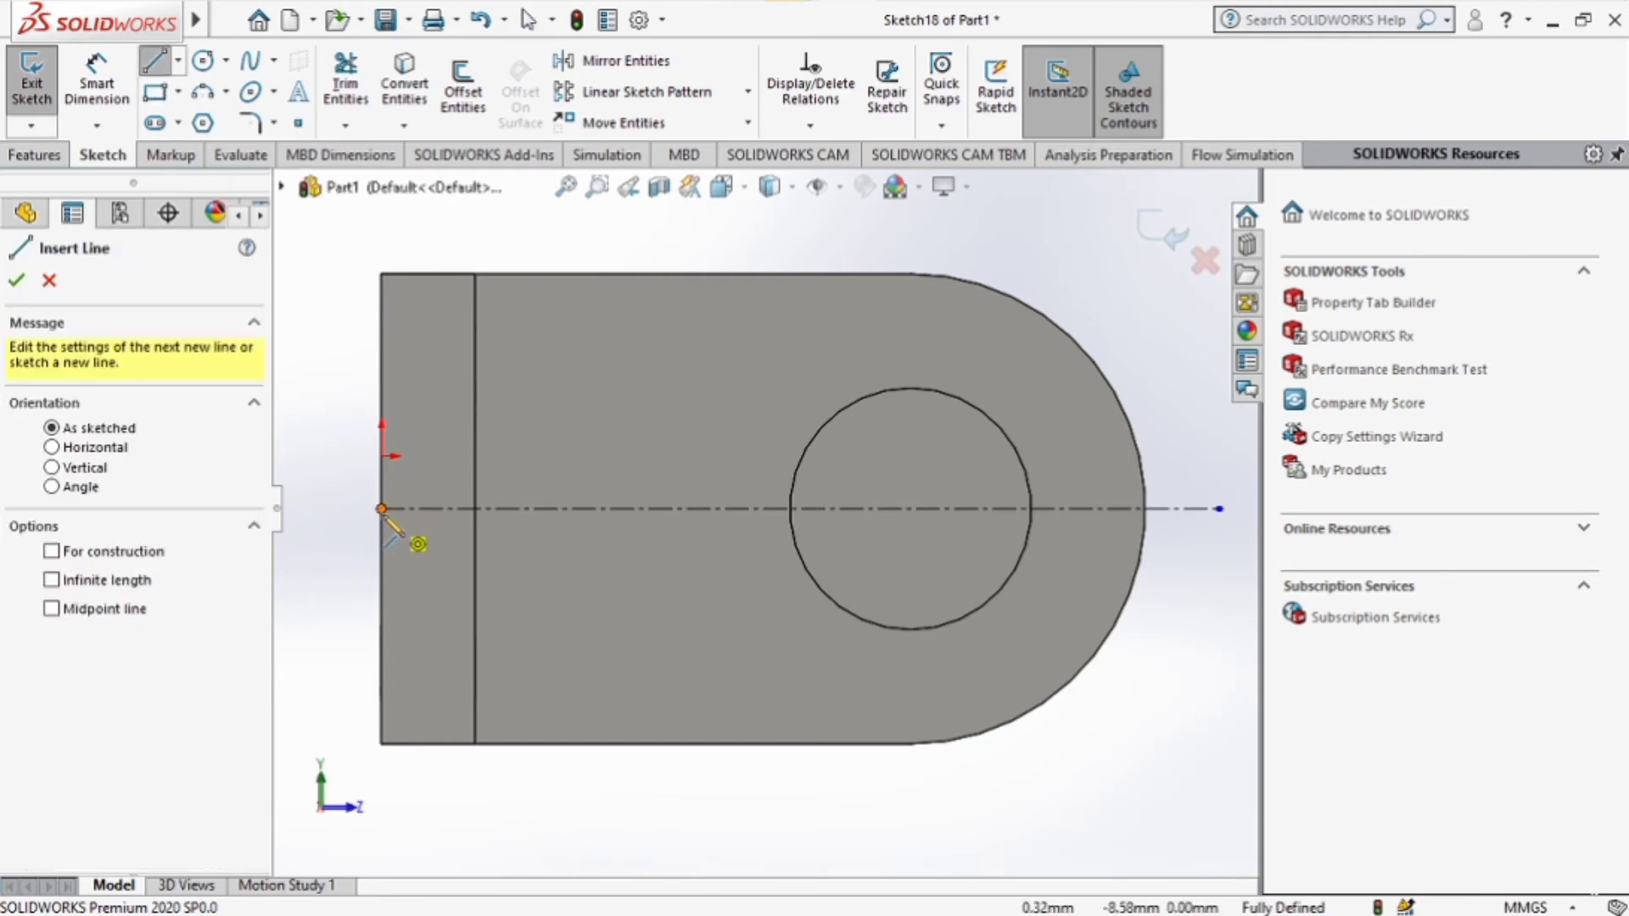
click(382, 509)
click(382, 583)
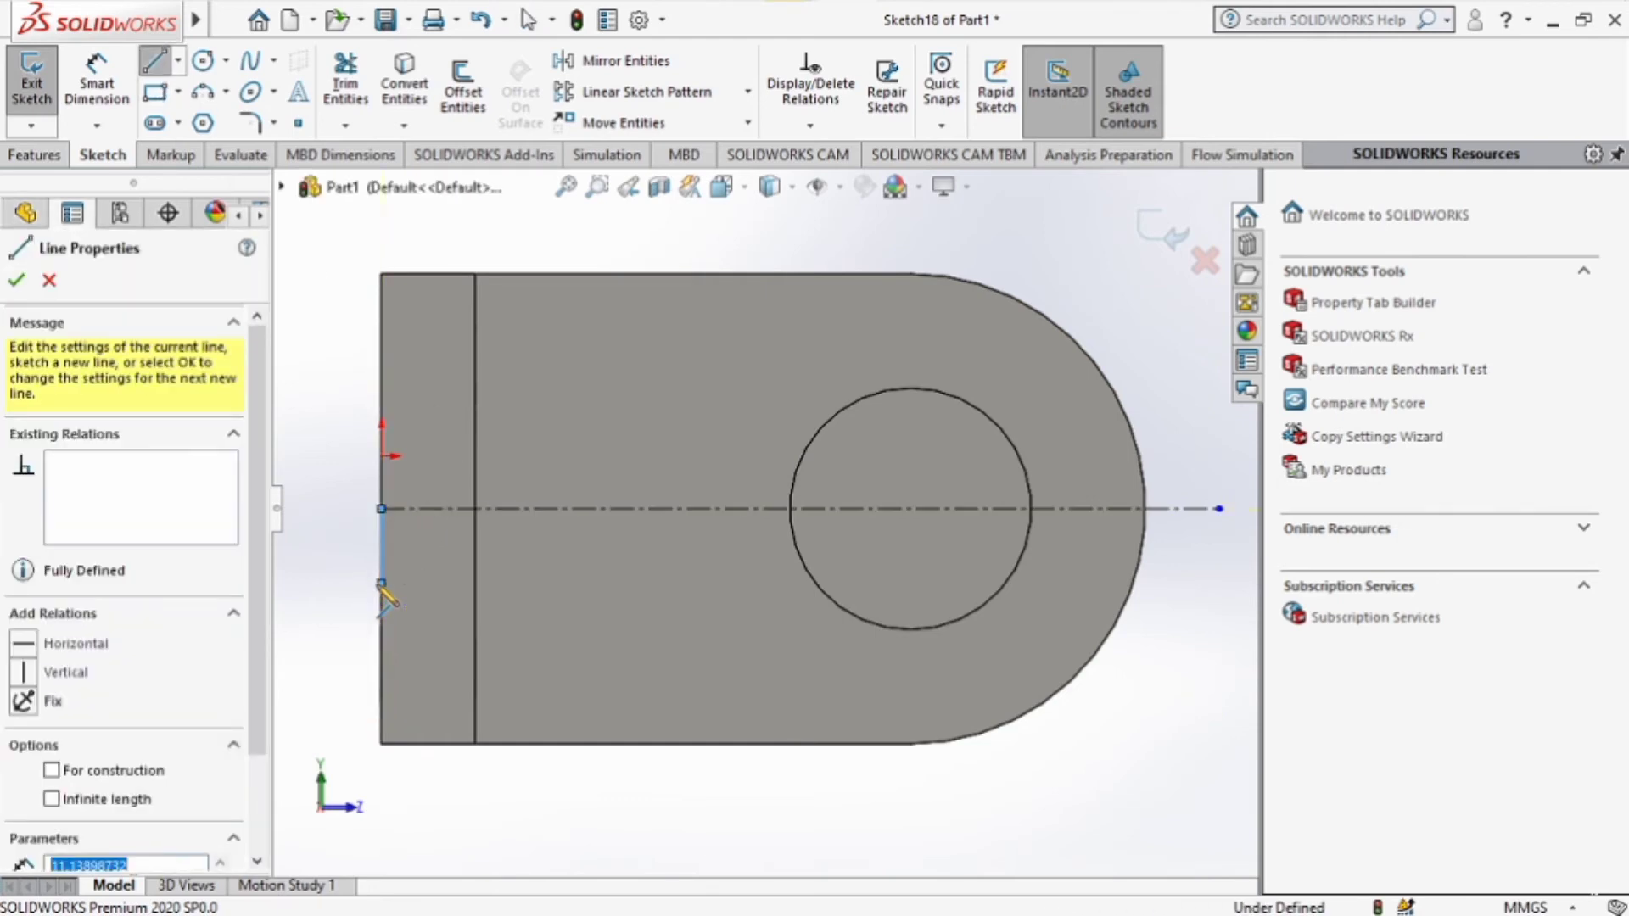
click(817, 583)
key(Escape)
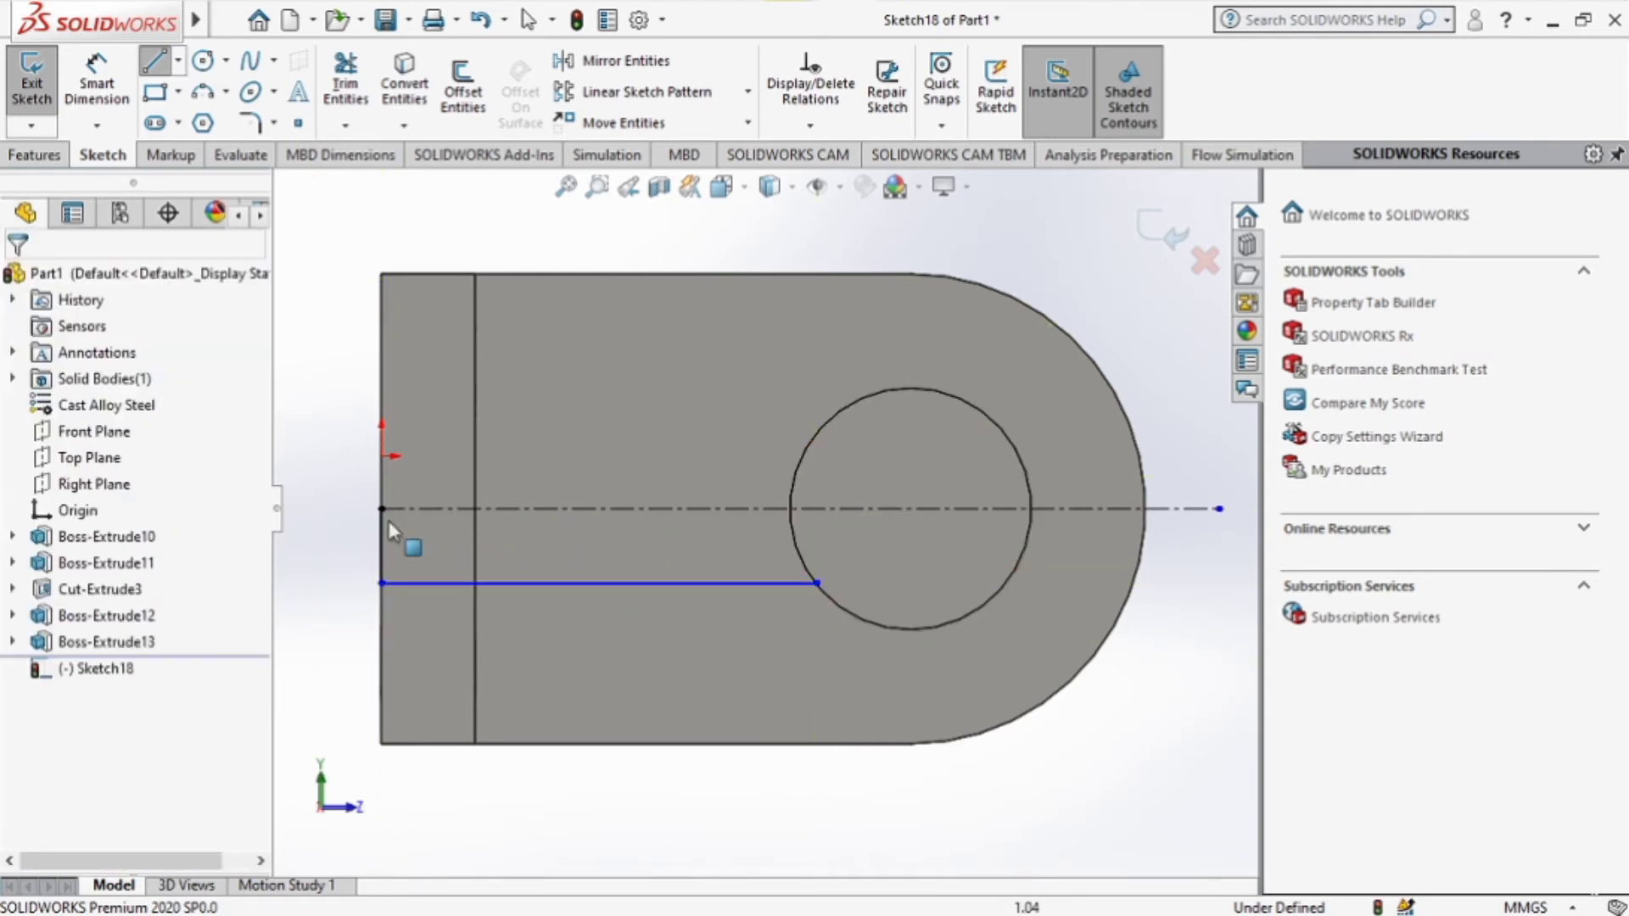
Draw a line about 13.5 mm along the base's bottom edge from the centerline's start, on its undrawn side, continuing horizontally to the boss circle.
click(382, 510)
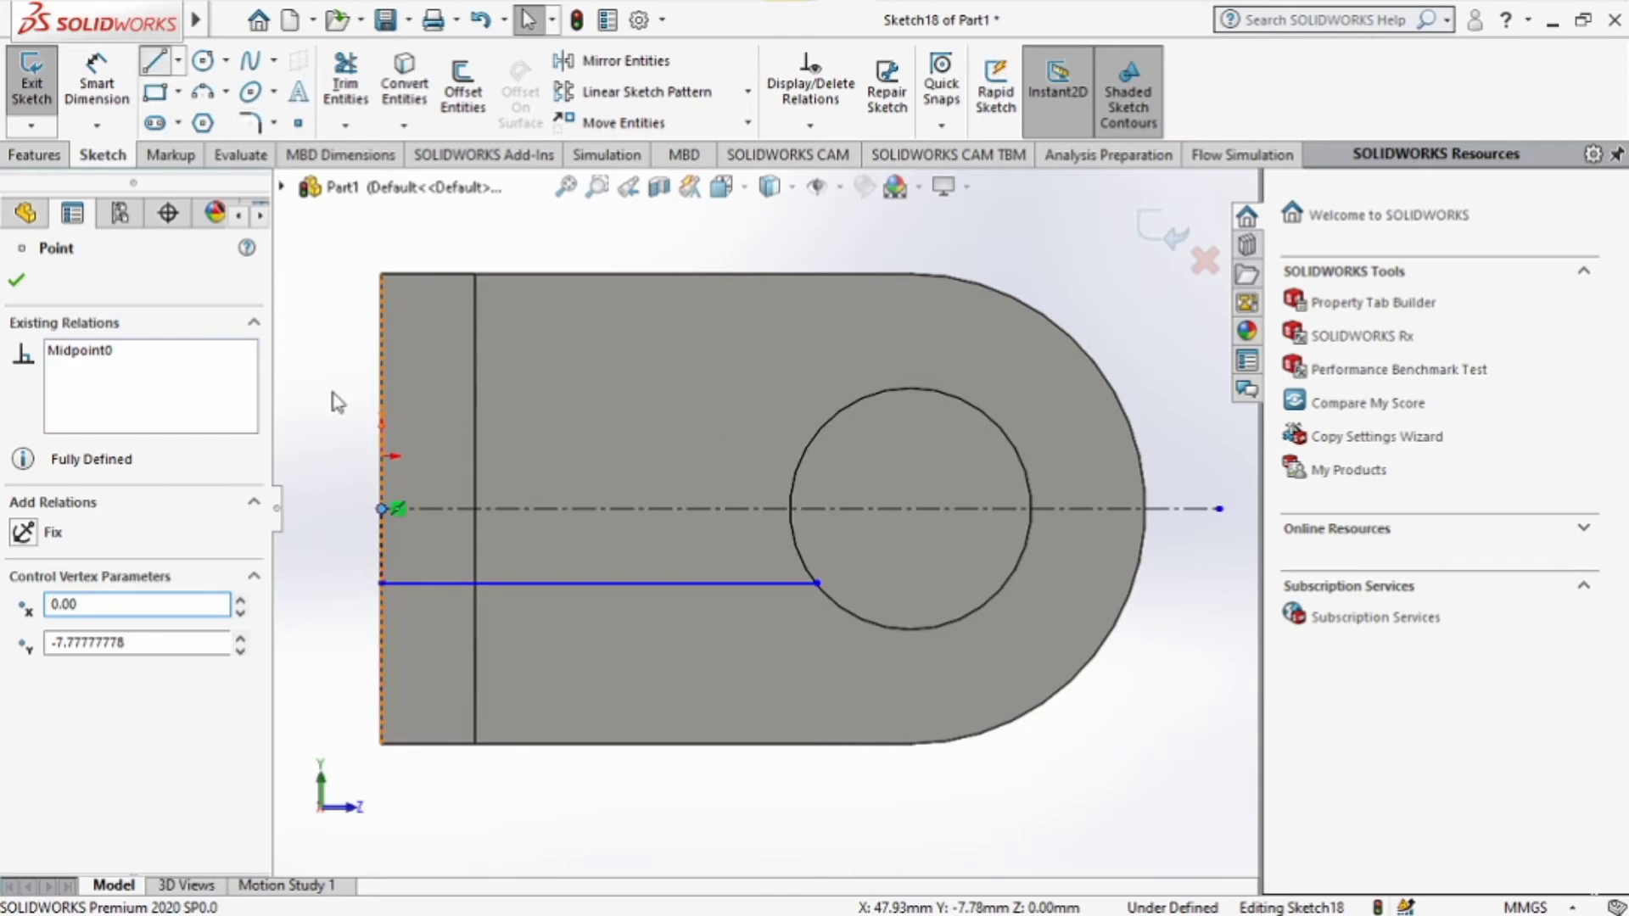
key(Escape)
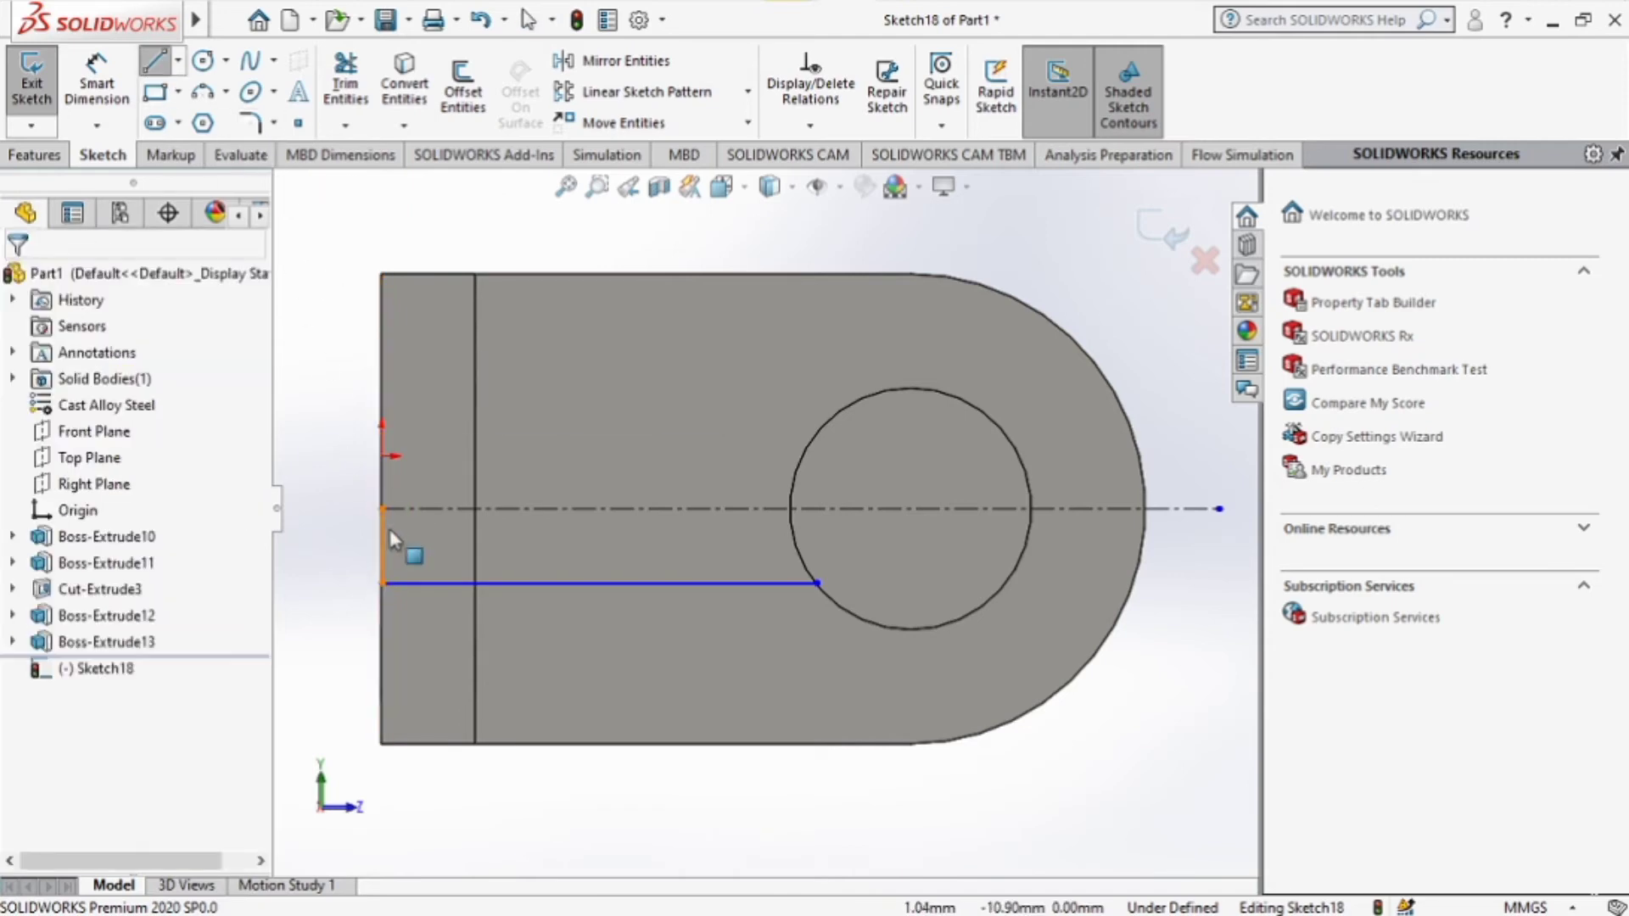
key(Return)
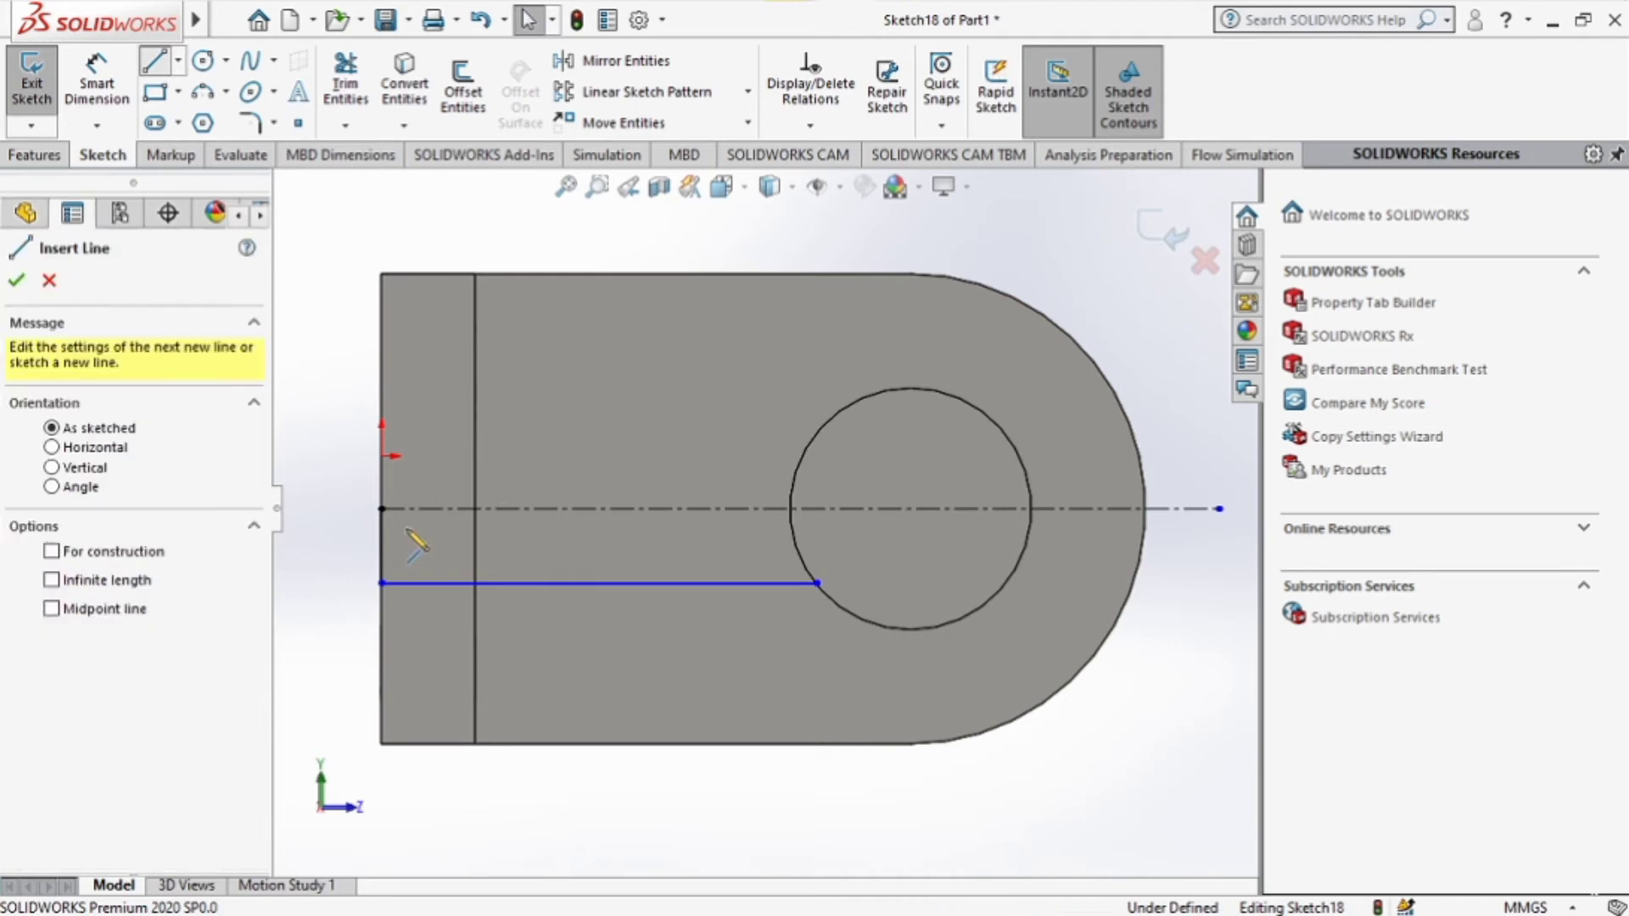
click(383, 507)
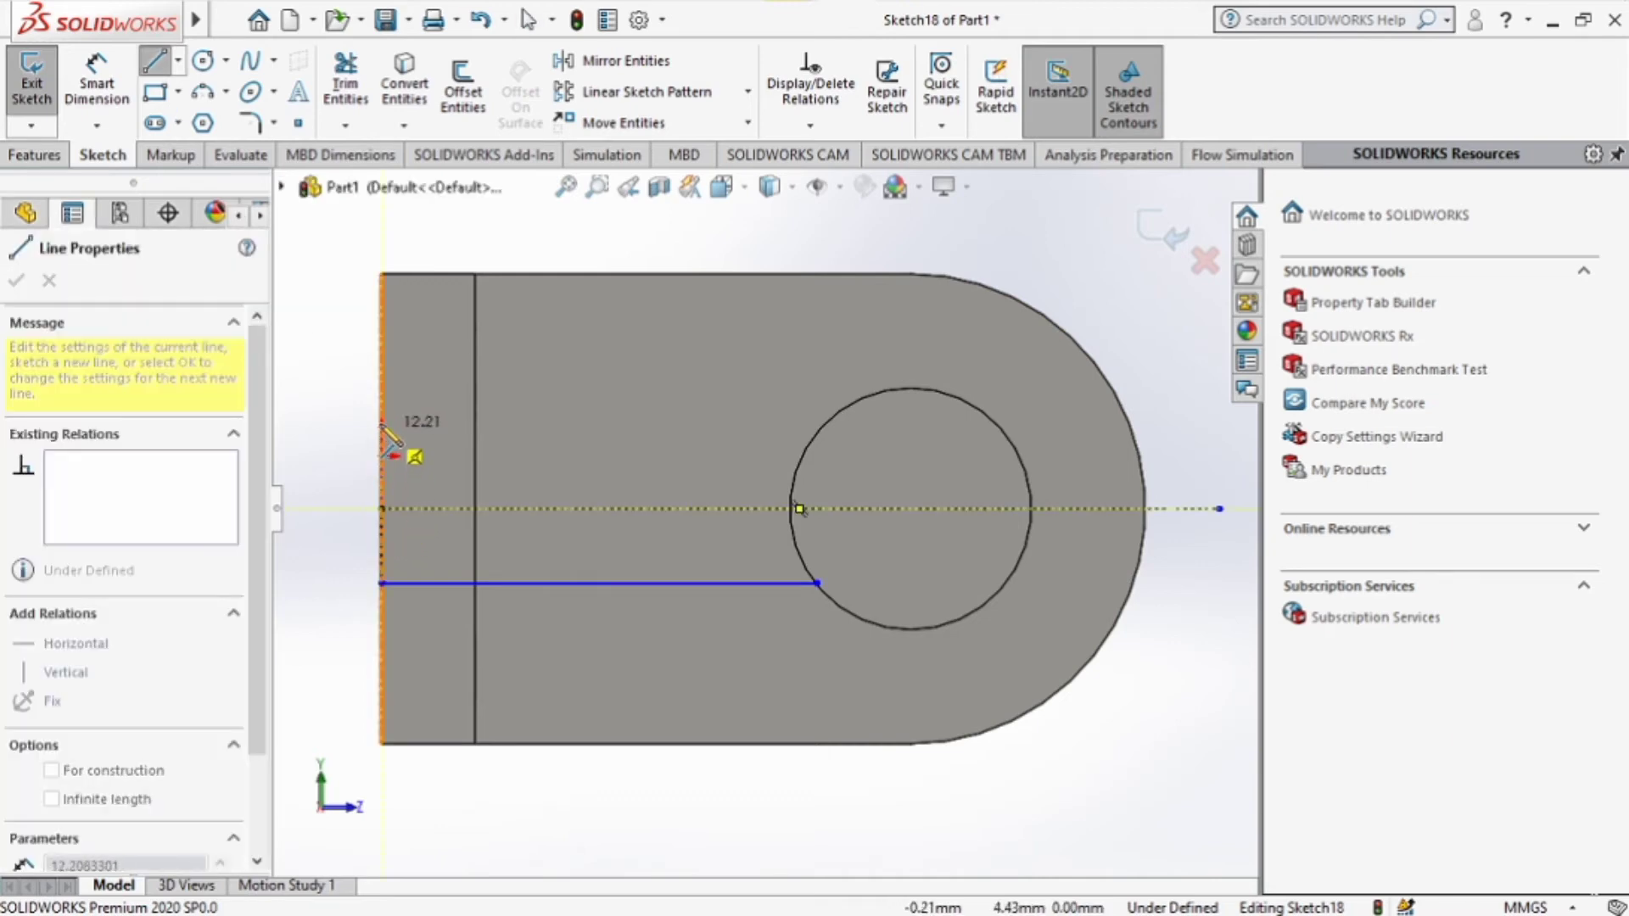
click(496, 421)
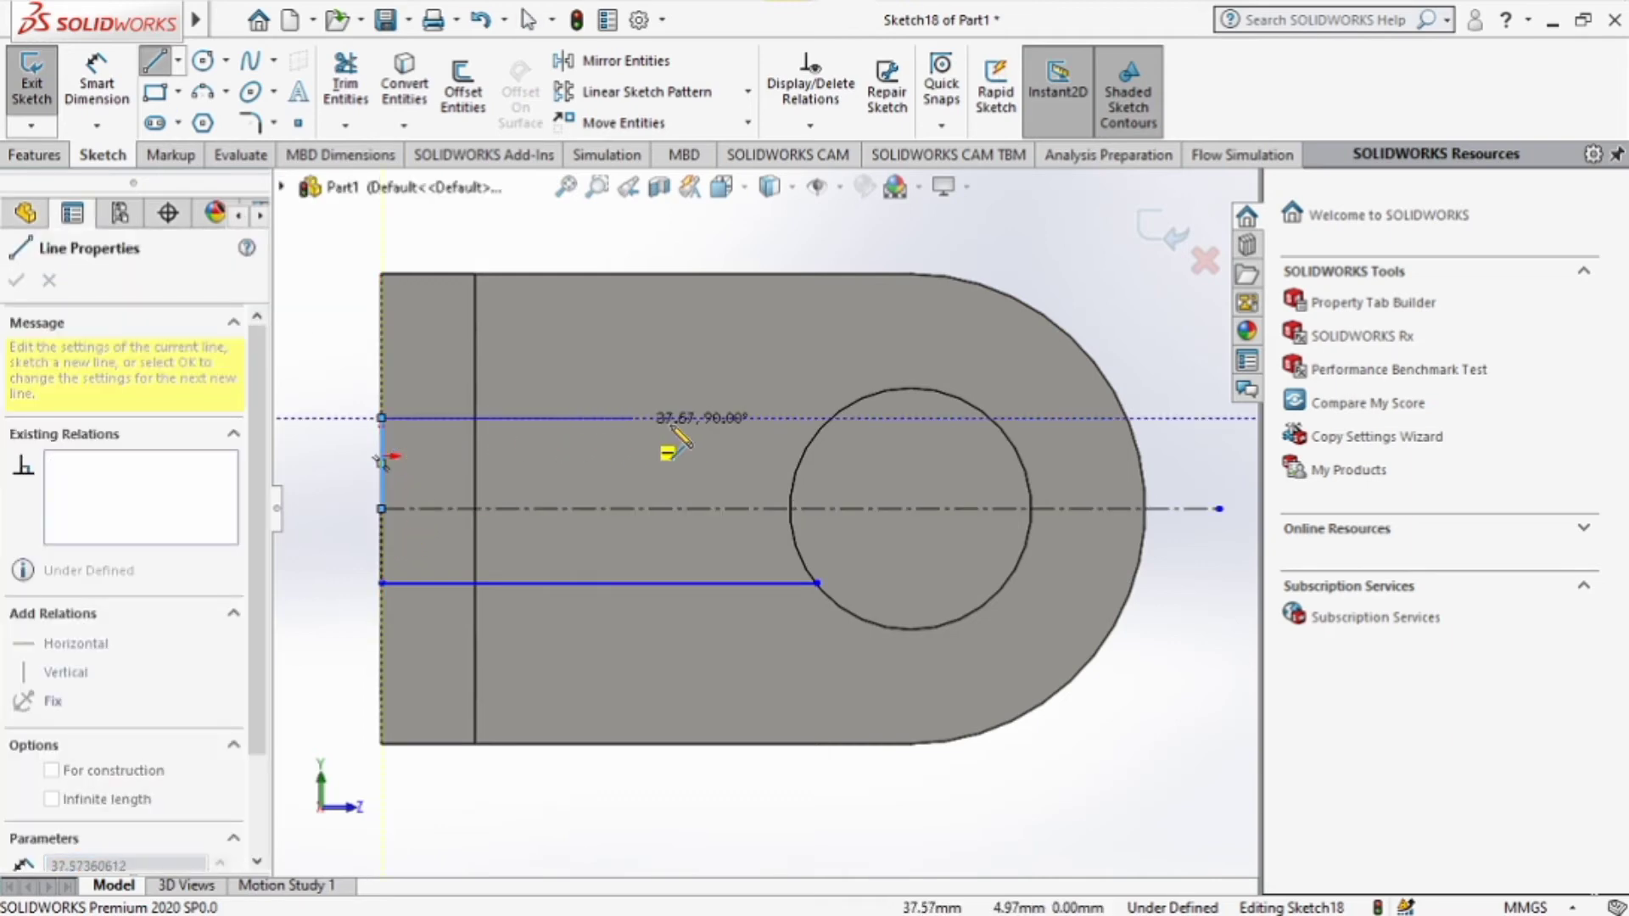
click(832, 418)
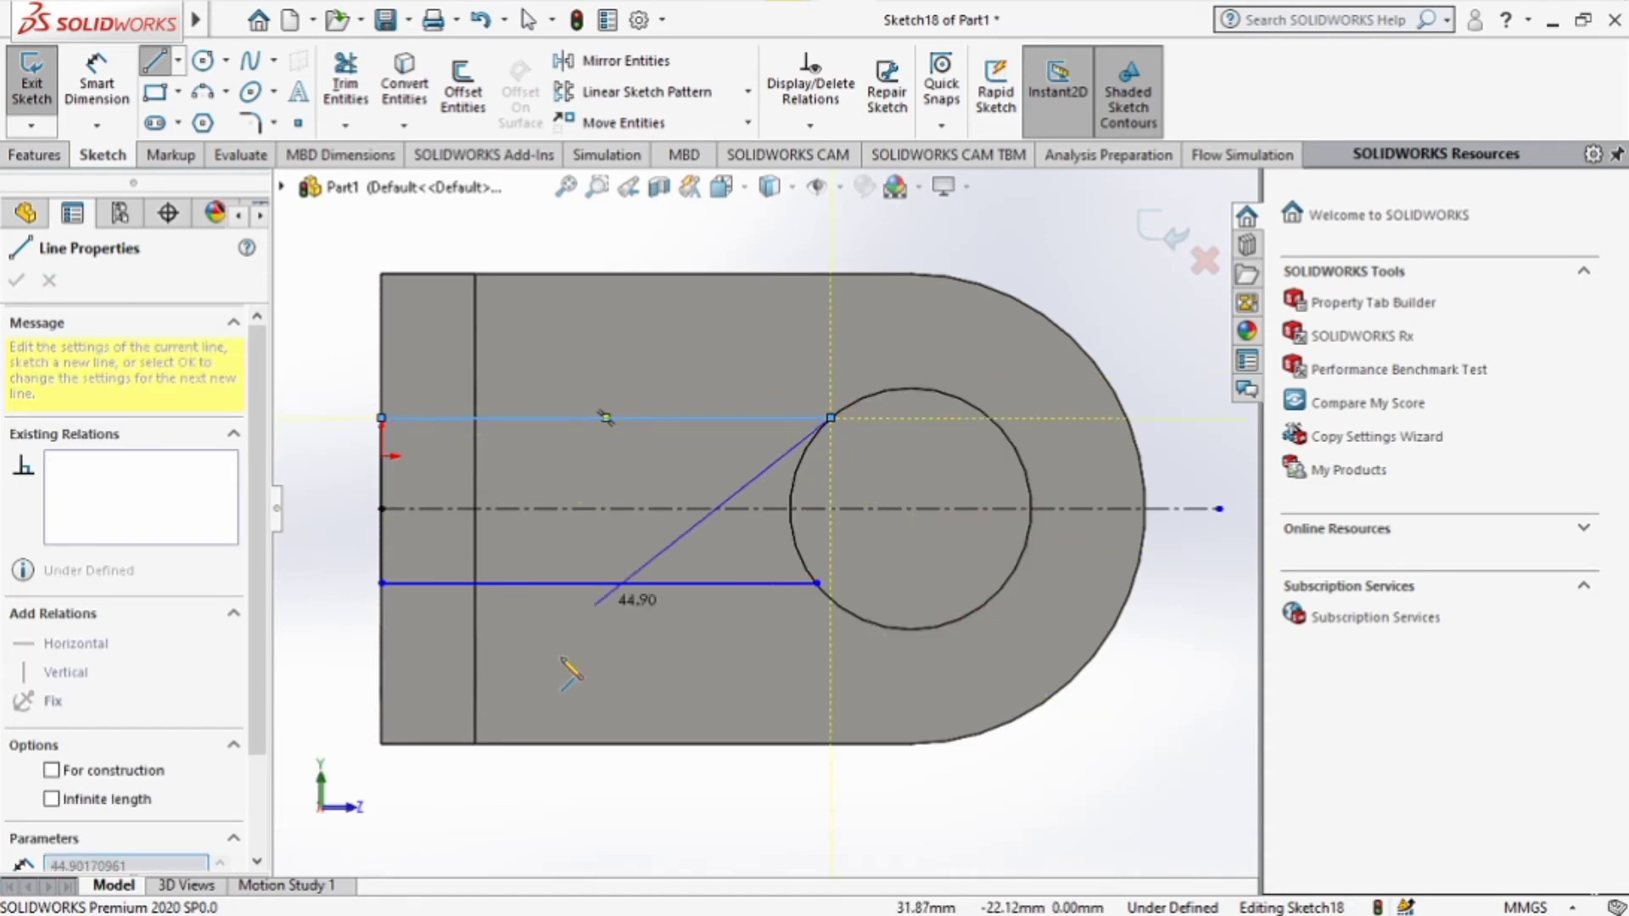
key(Escape)
Check the rib's thickness in the isometric drawing iso7.jpg in Photos, and return to the SOLIDWORKS sketch.
click(96, 85)
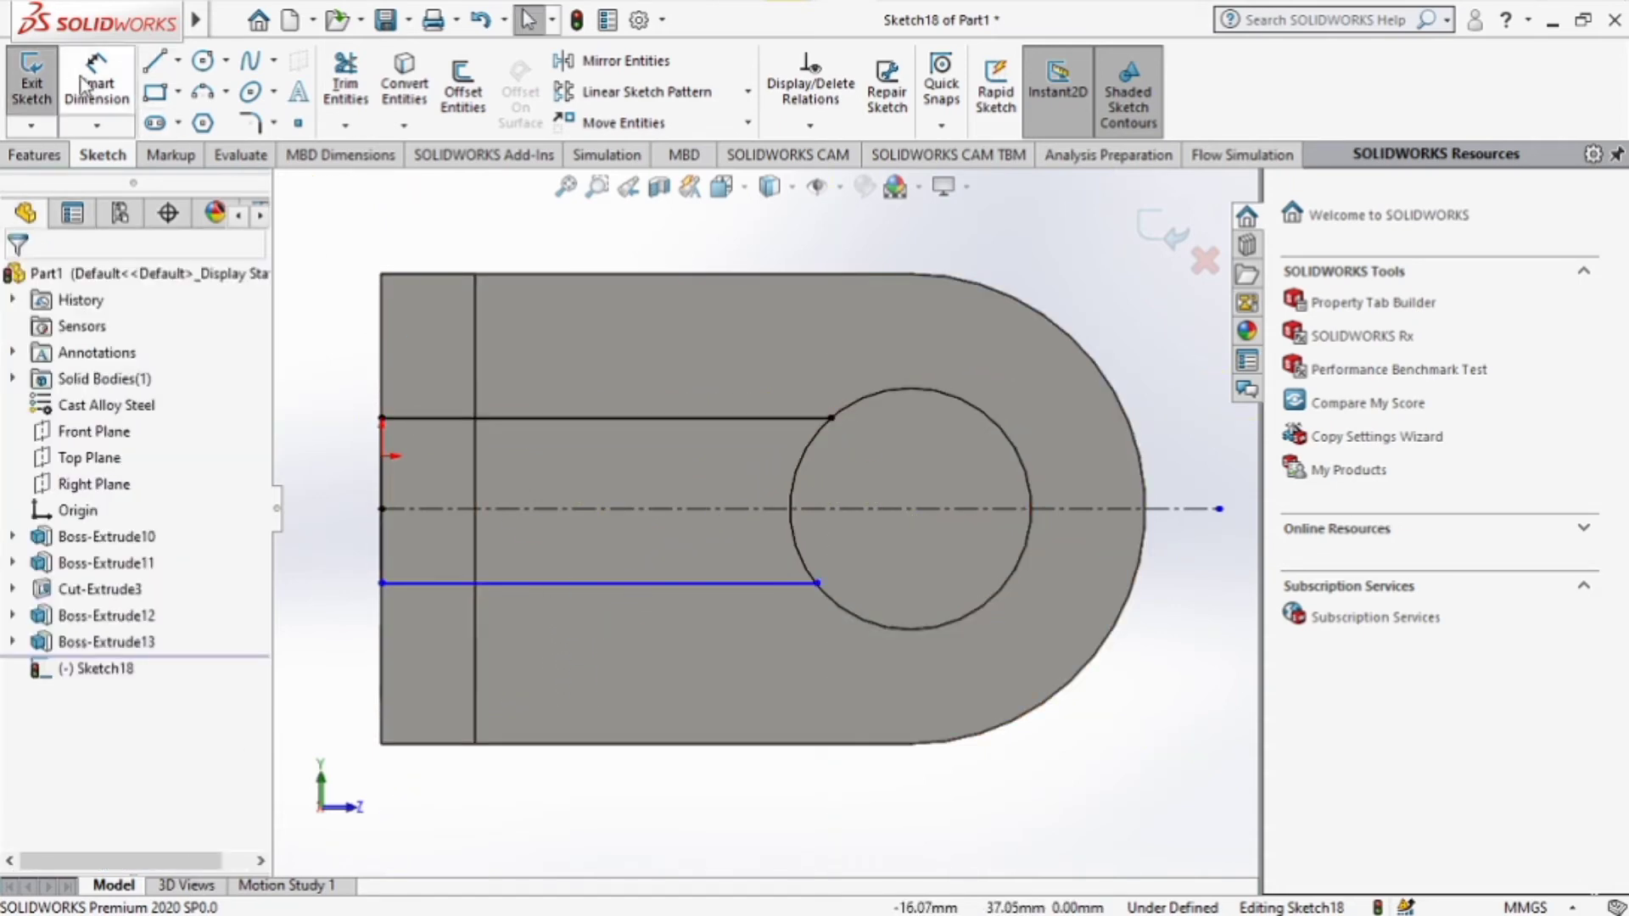
mouse_move(768, 10)
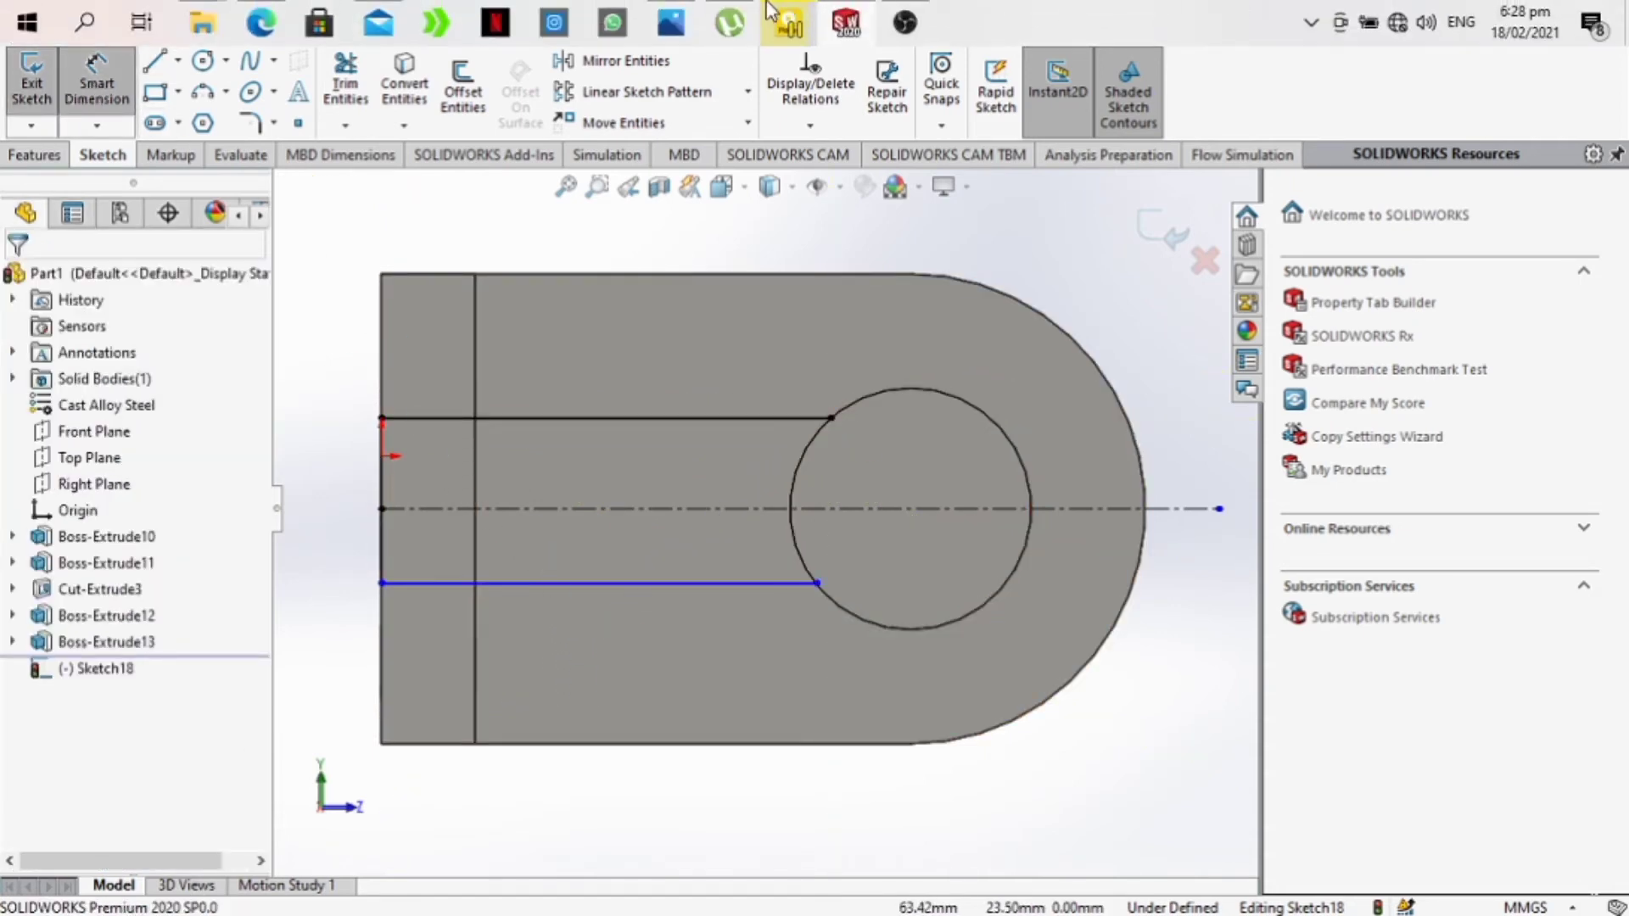
click(696, 17)
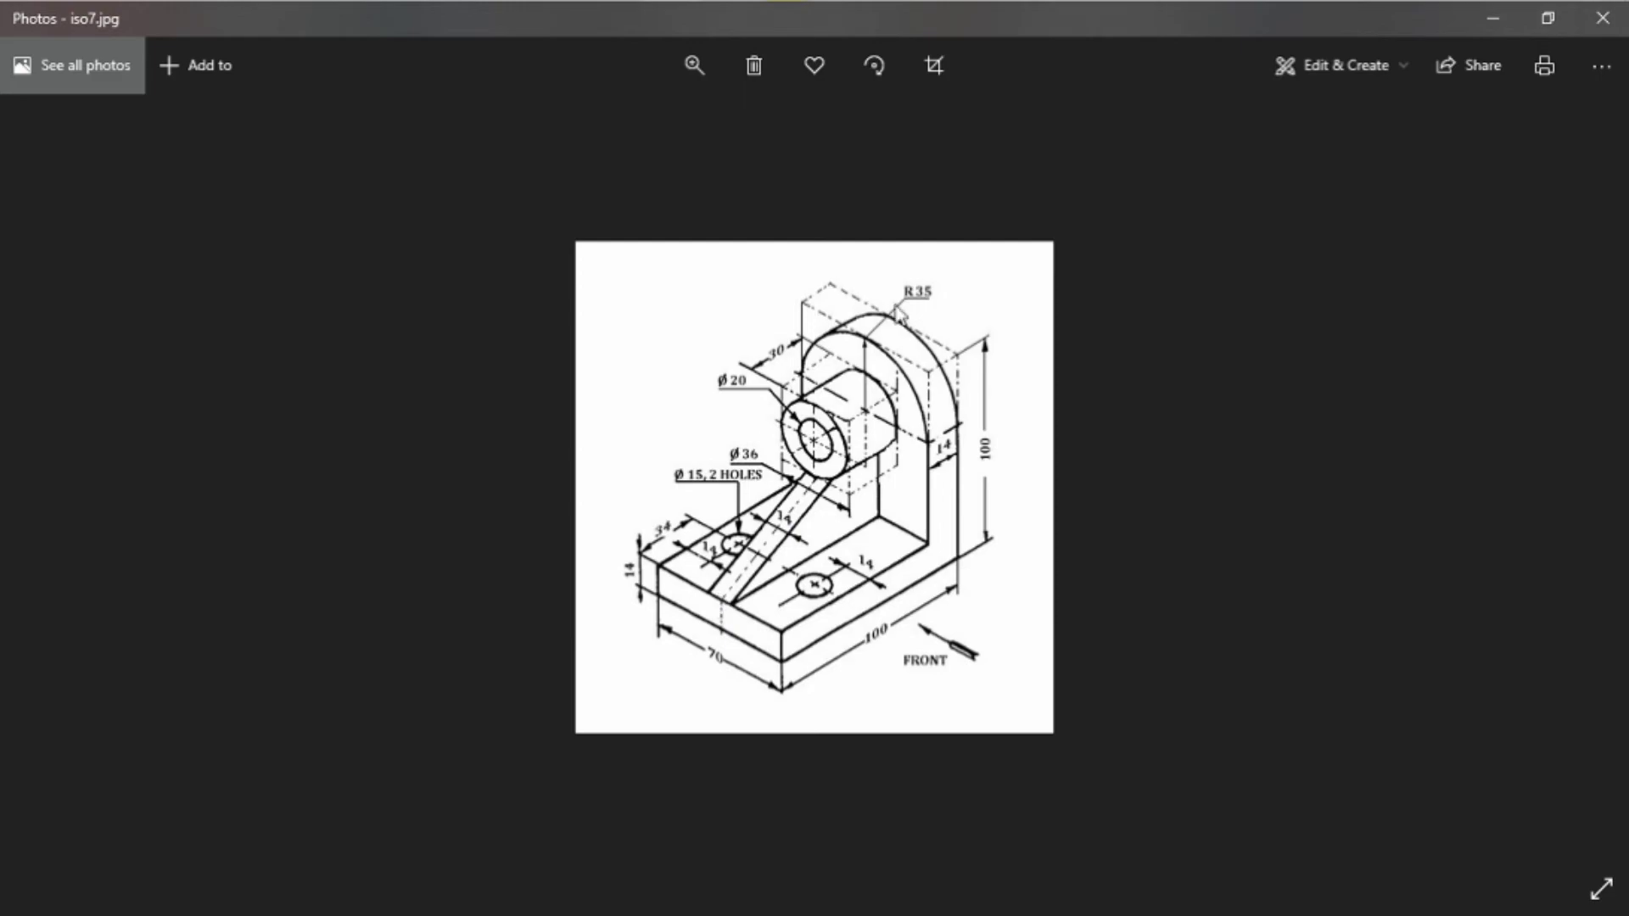
mouse_move(1117, 7)
click(846, 22)
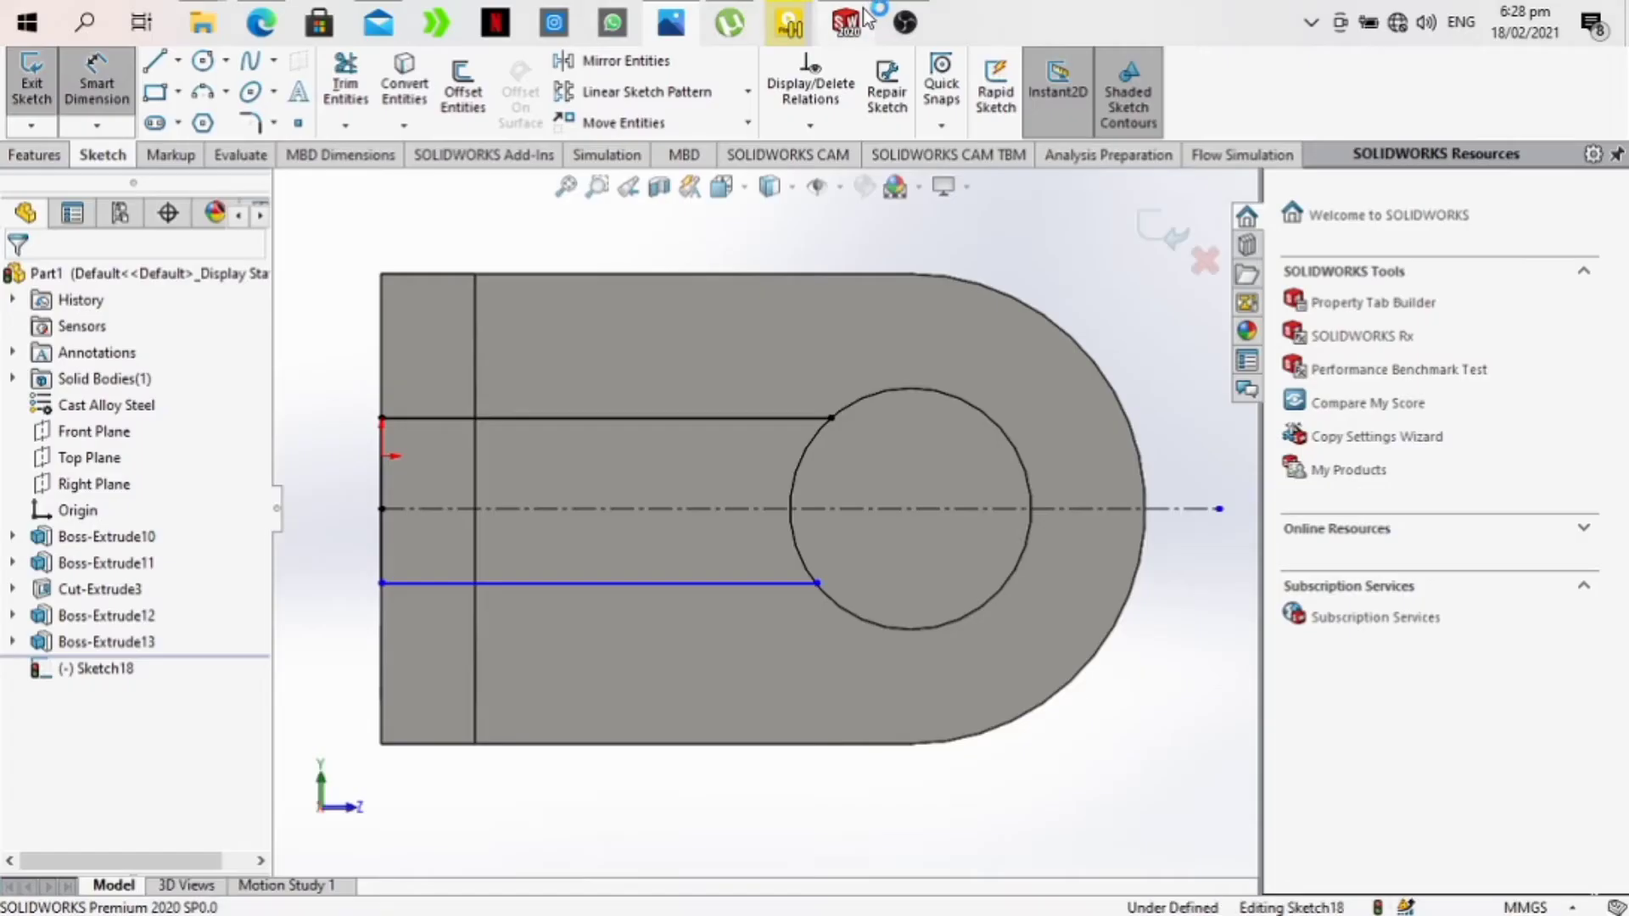
Dimension the new short line along the base's bottom edge as a driven dimension.
click(381, 491)
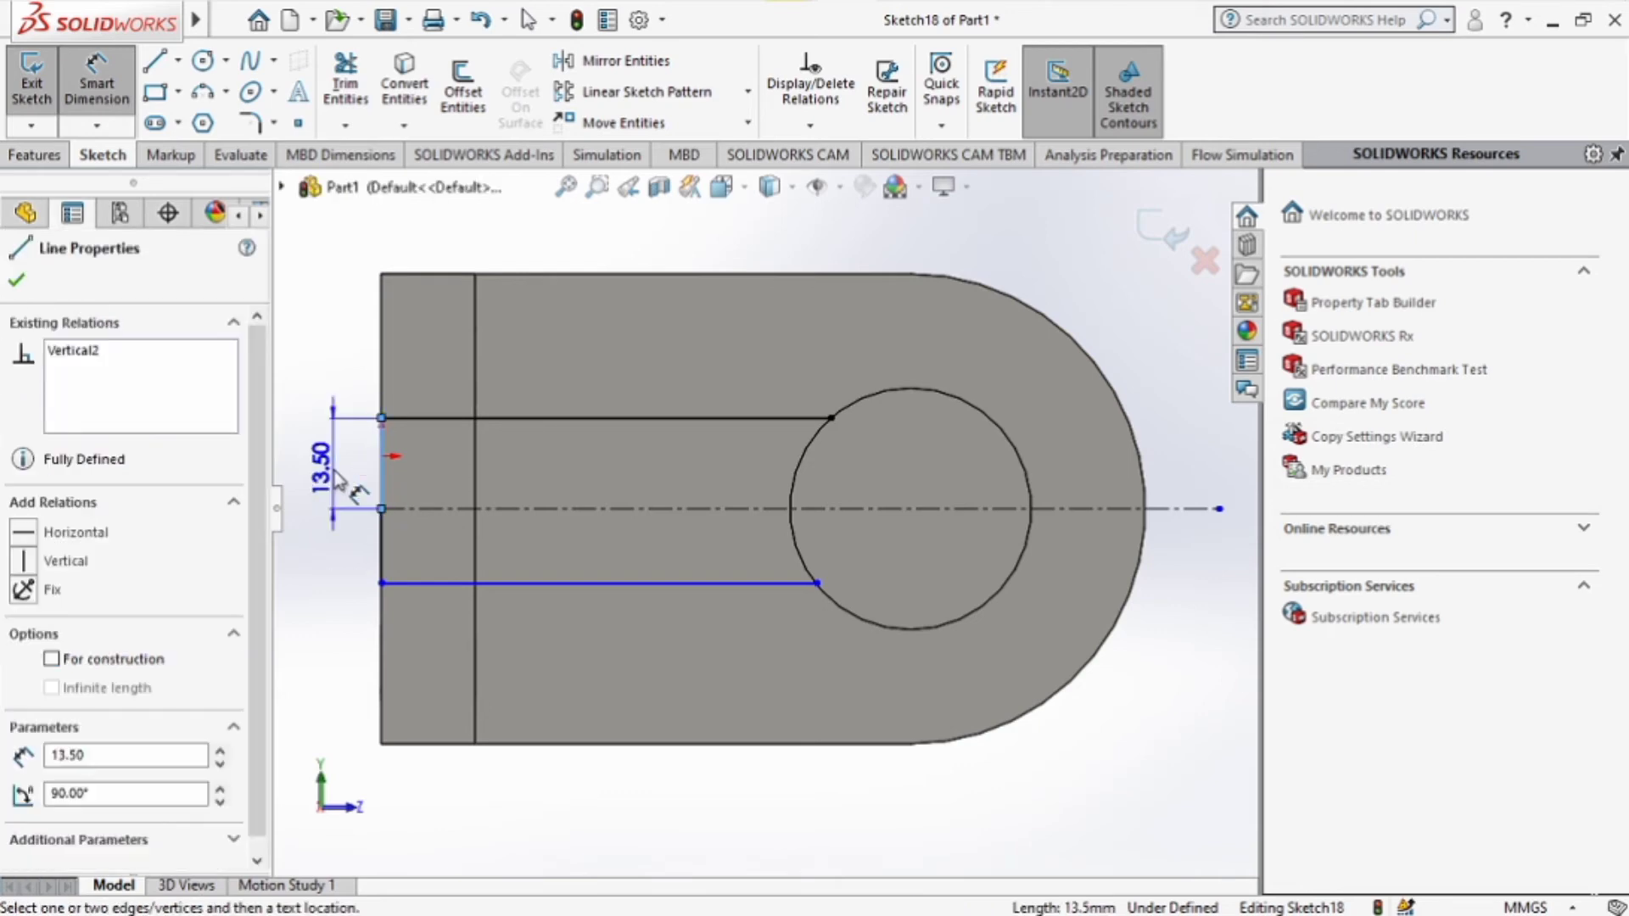
click(336, 480)
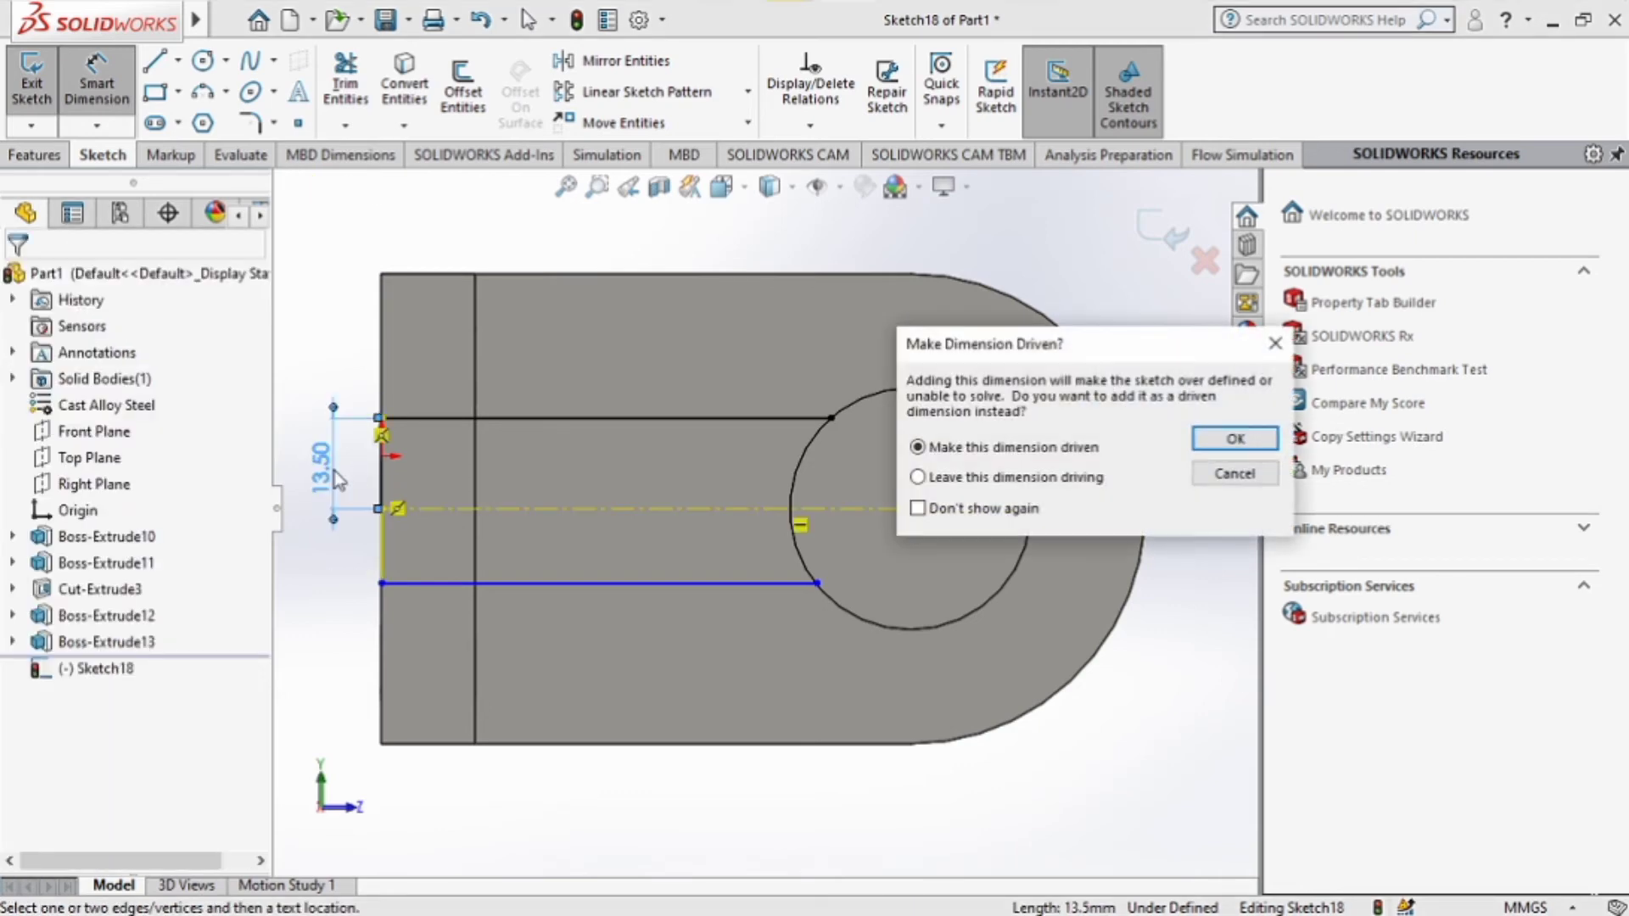
click(1248, 448)
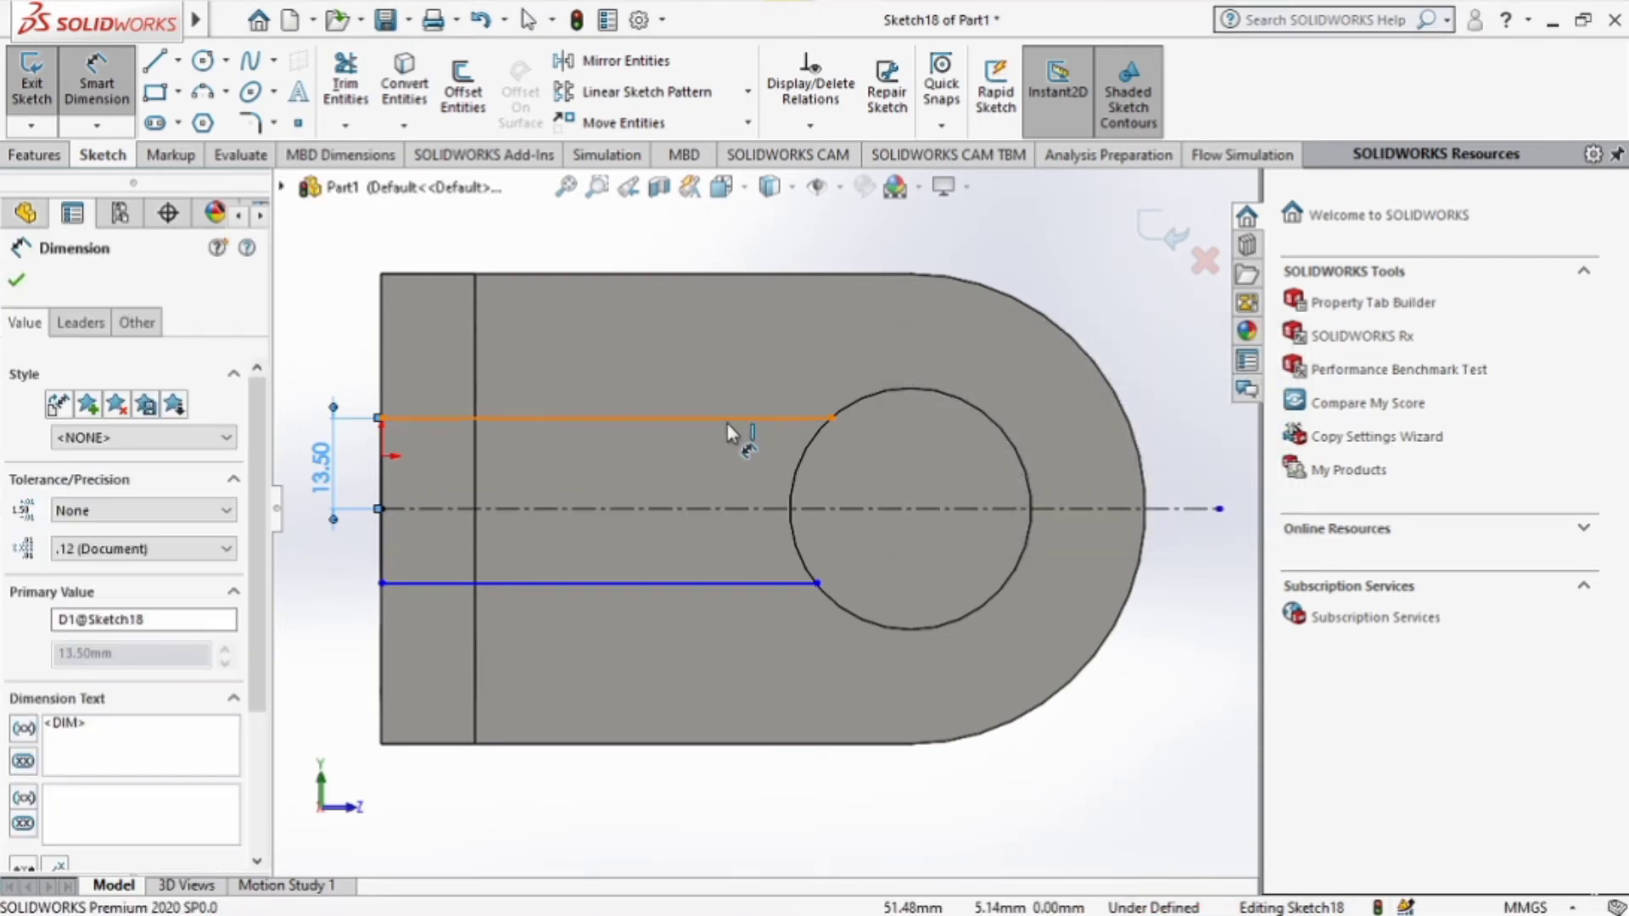
Delete the upper horizontal line and its adjoining short line along the base's bottom edge.
click(727, 425)
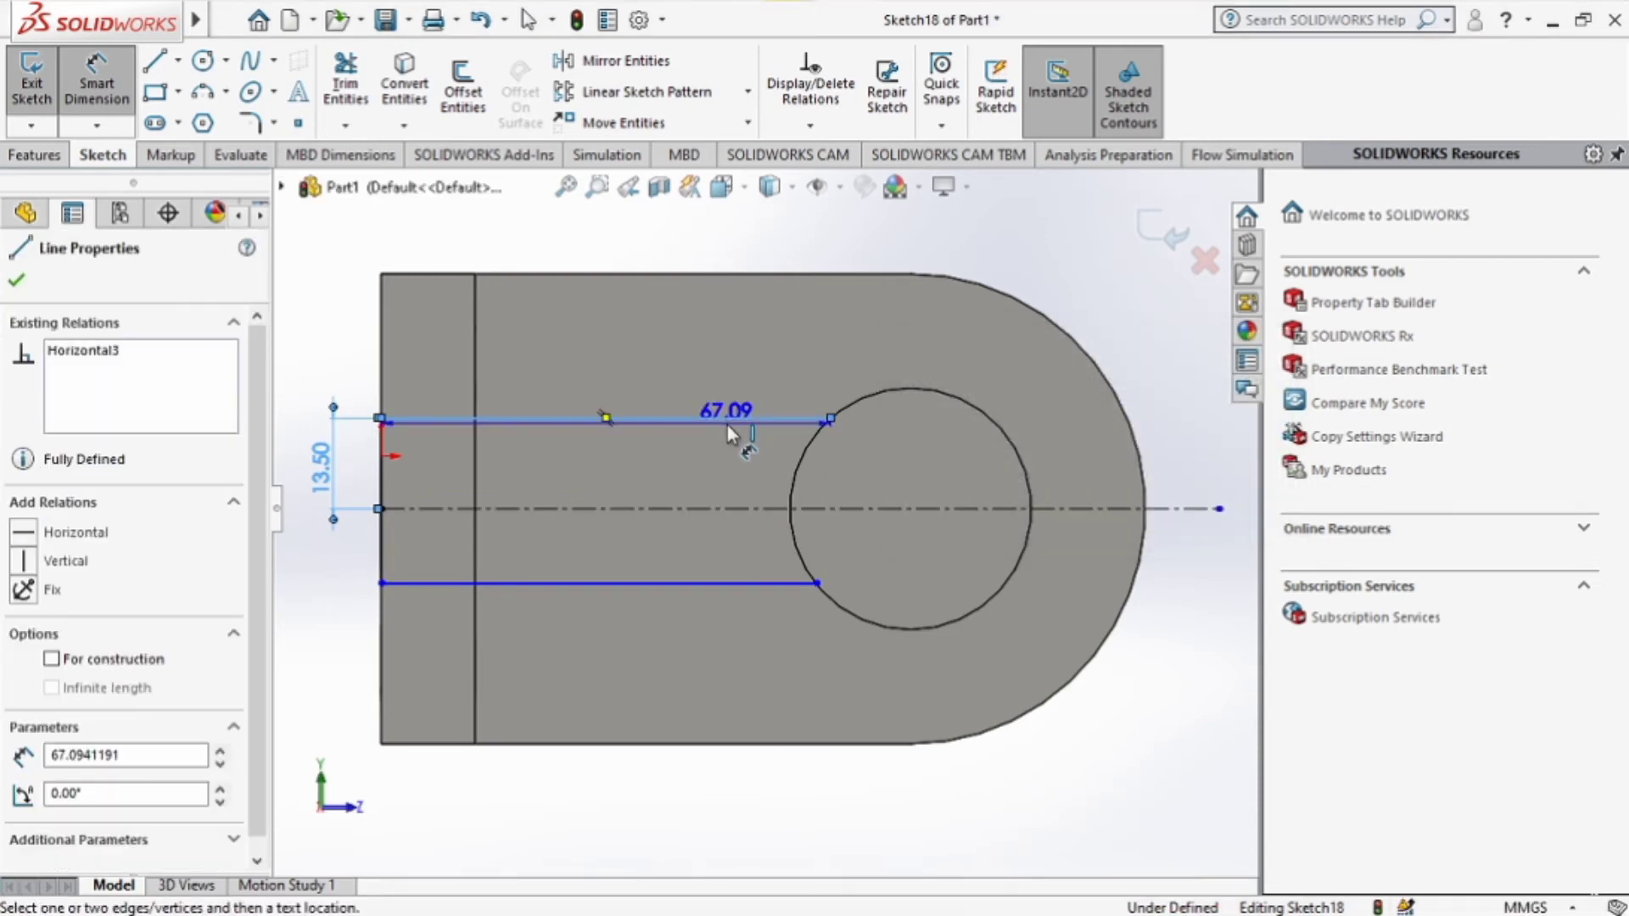
key(Escape)
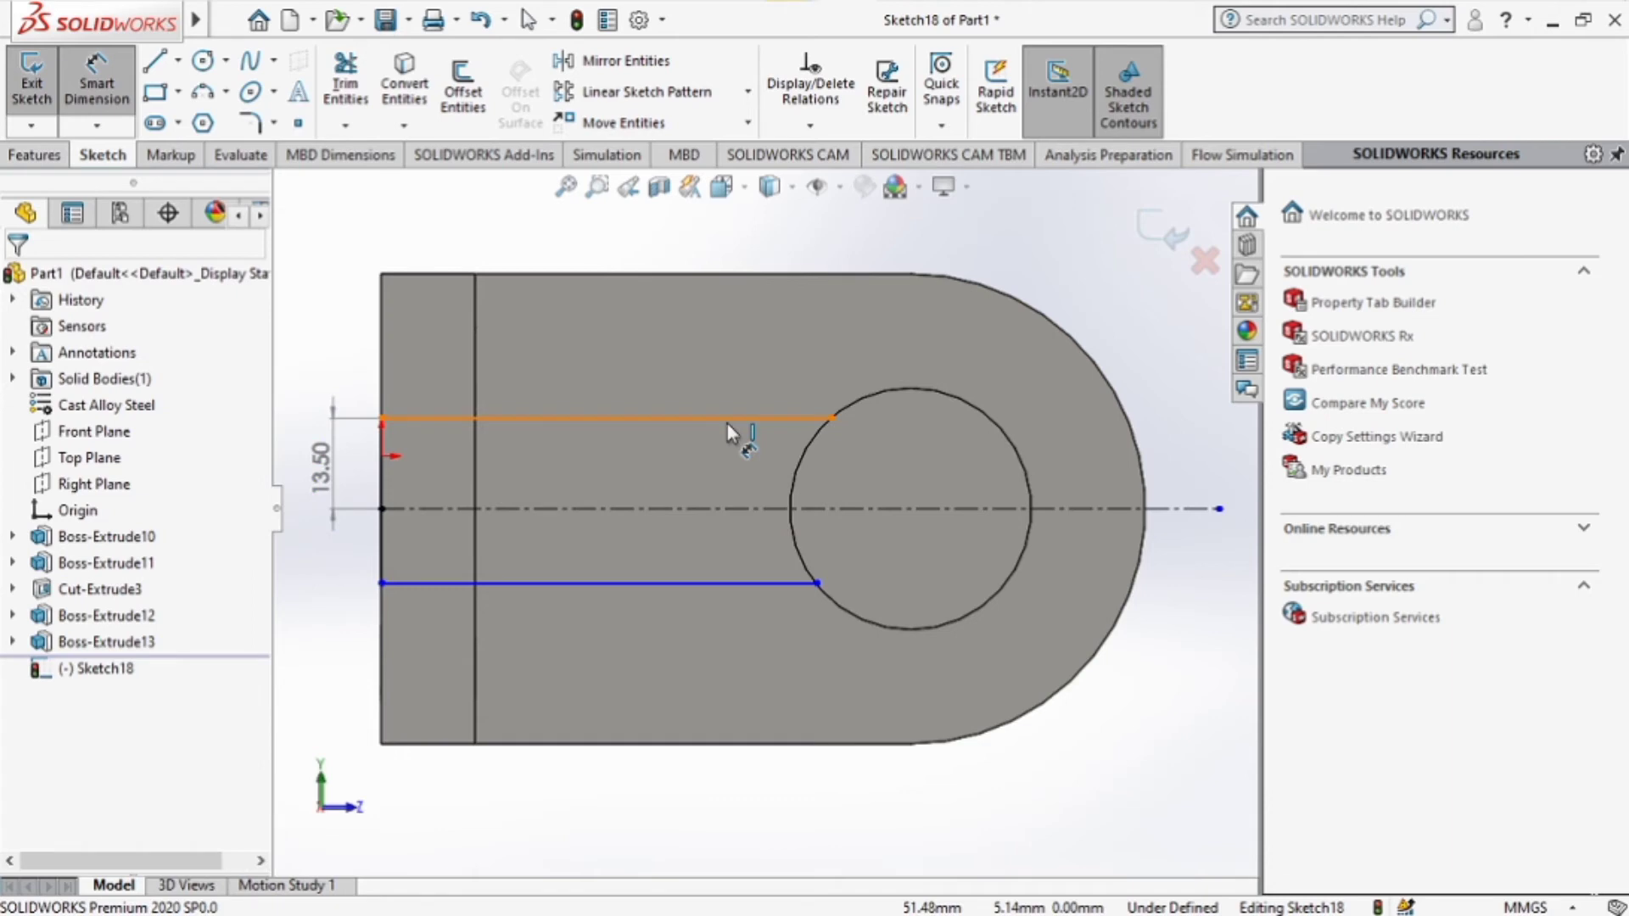
click(726, 424)
key(Escape)
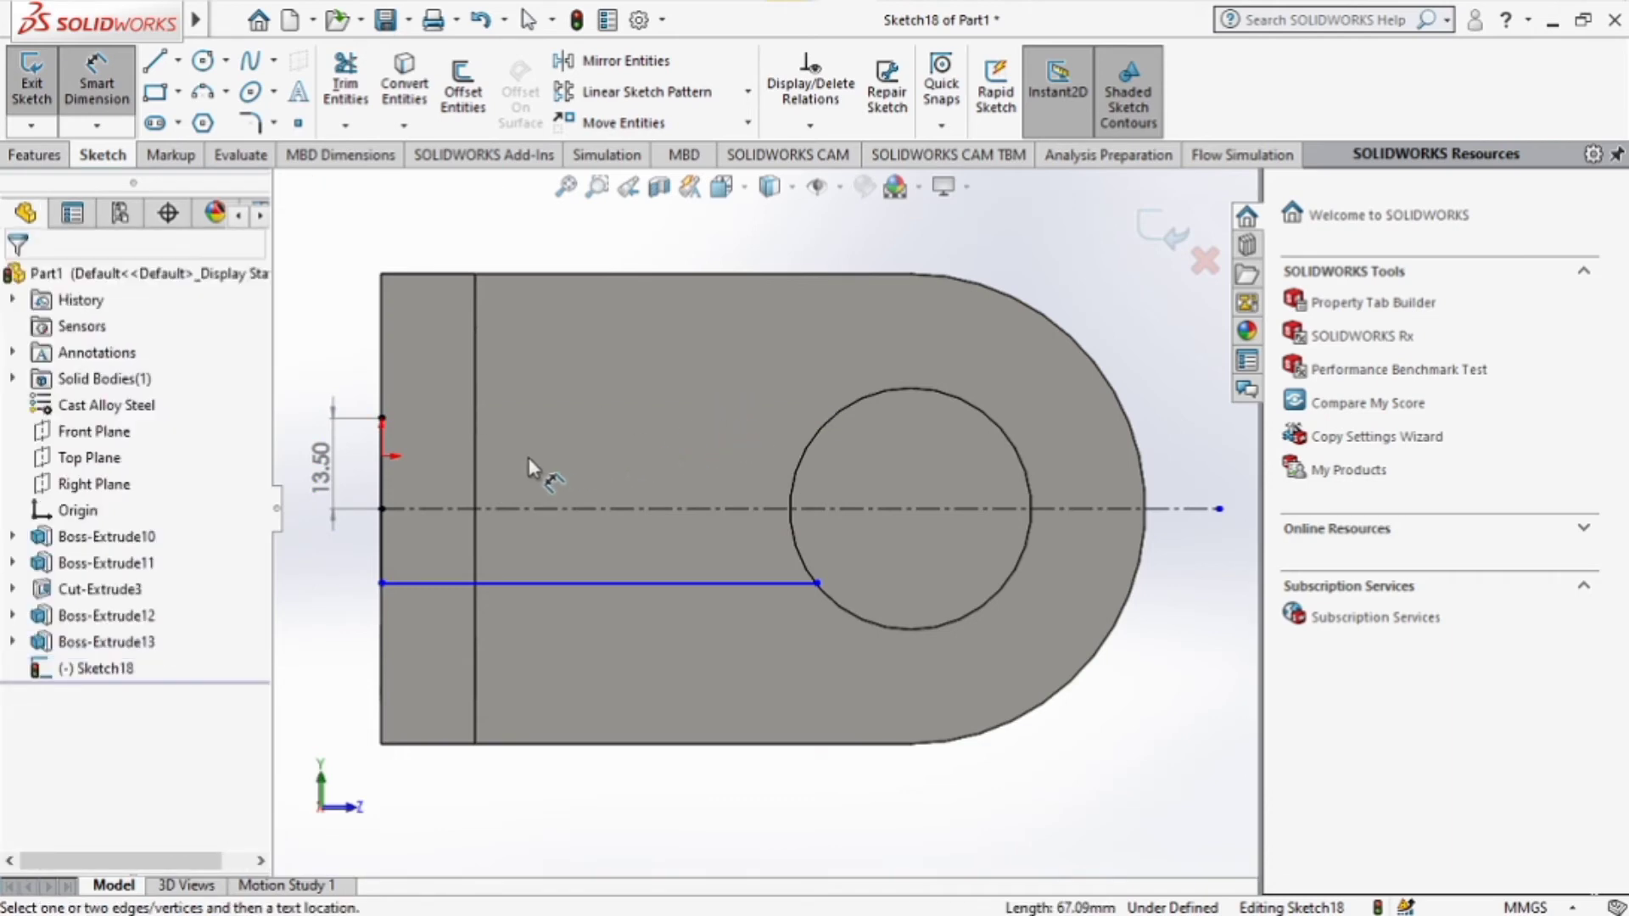
click(387, 490)
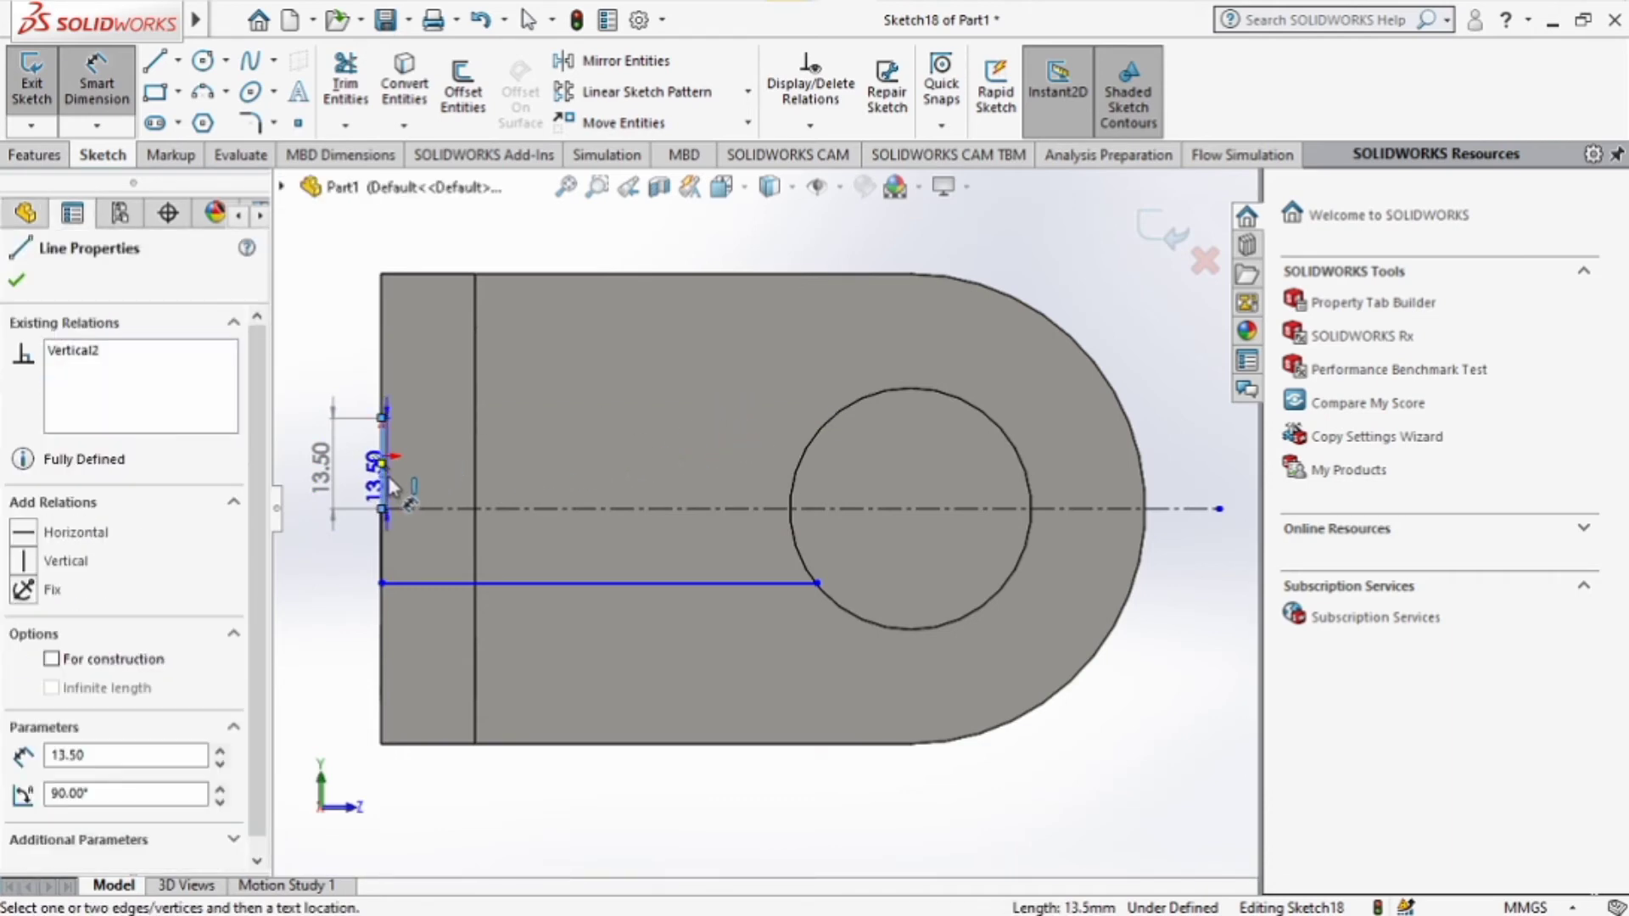
key(Delete)
click(699, 477)
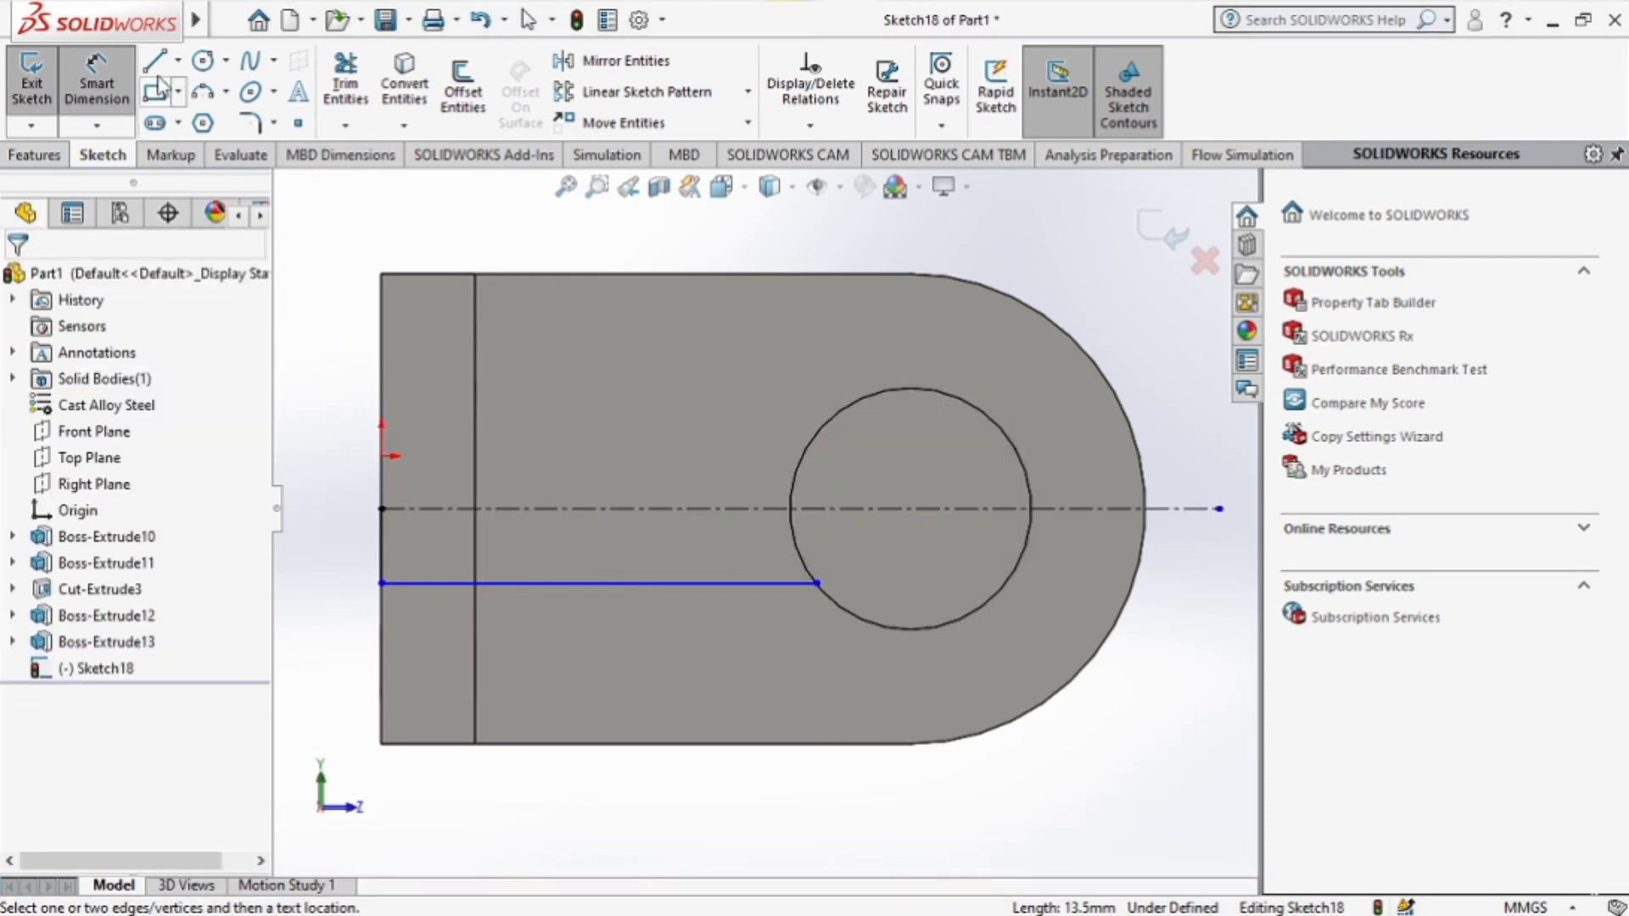
Redraw the upper half with a line about 5.6 mm along the base's bottom edge and a horizontal line about 62 mm long to the boss circle.
key(l)
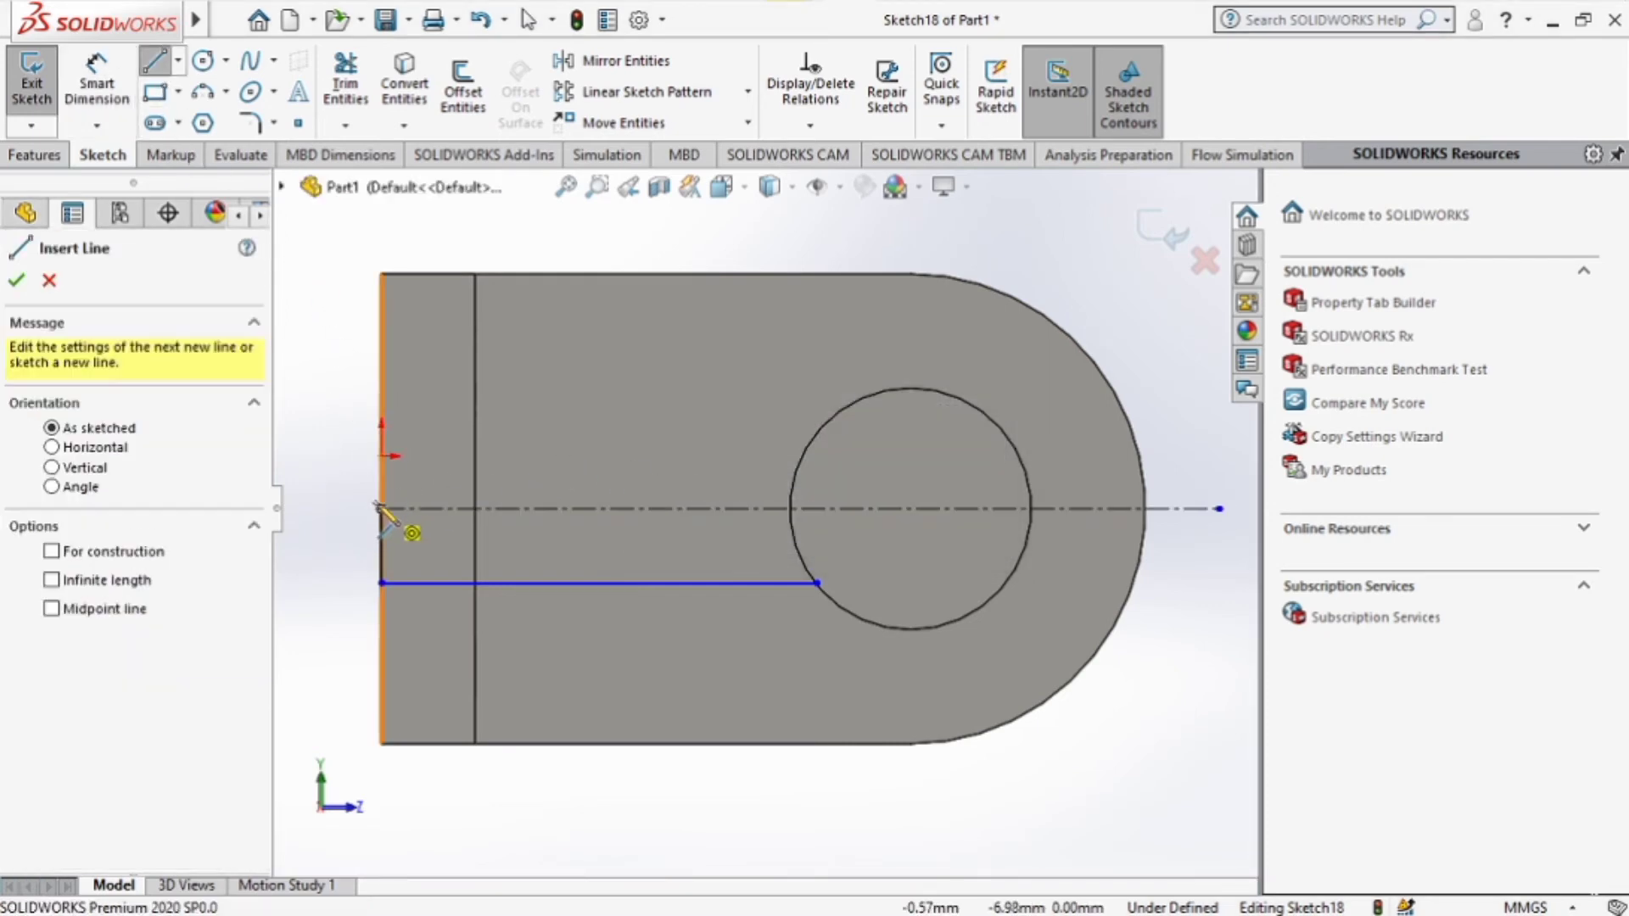
click(381, 508)
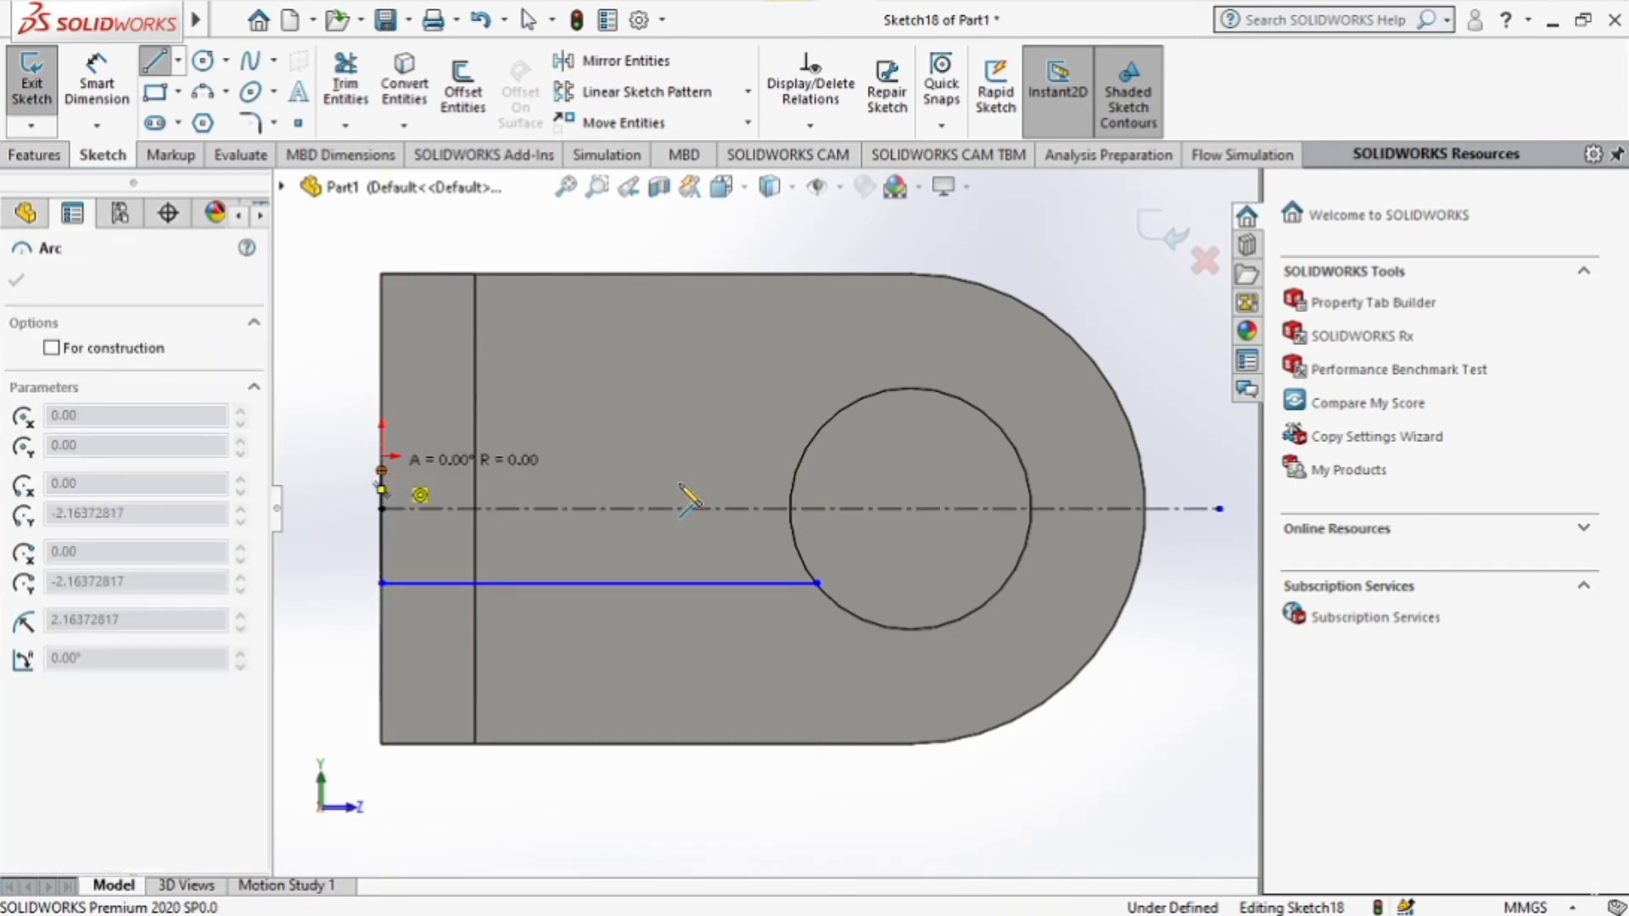
click(793, 470)
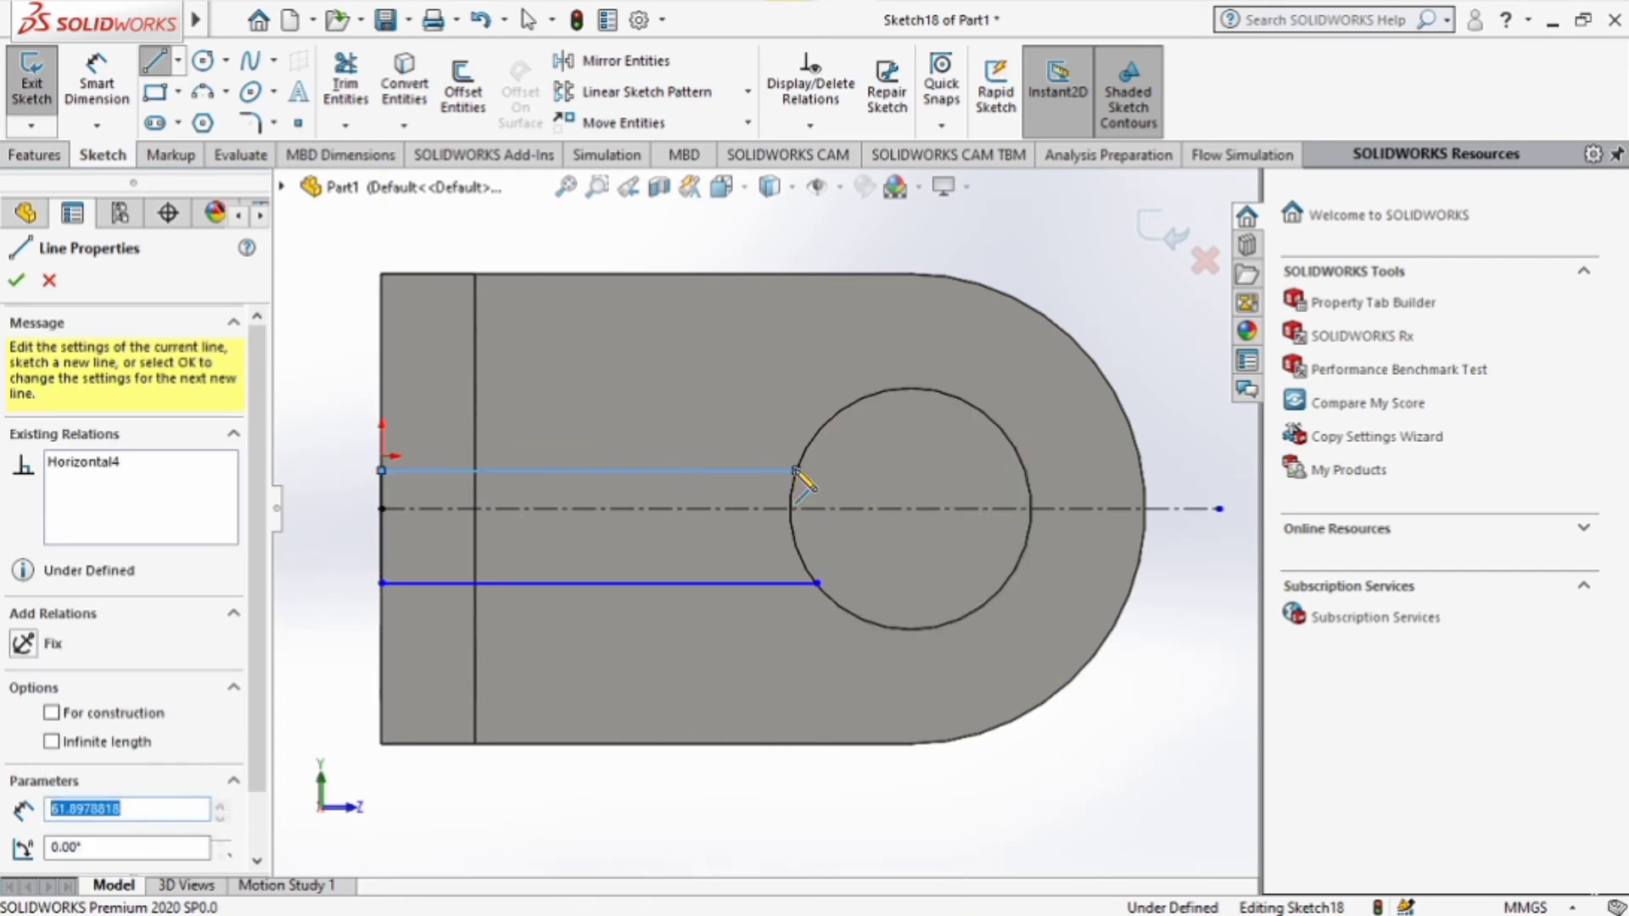
key(Escape)
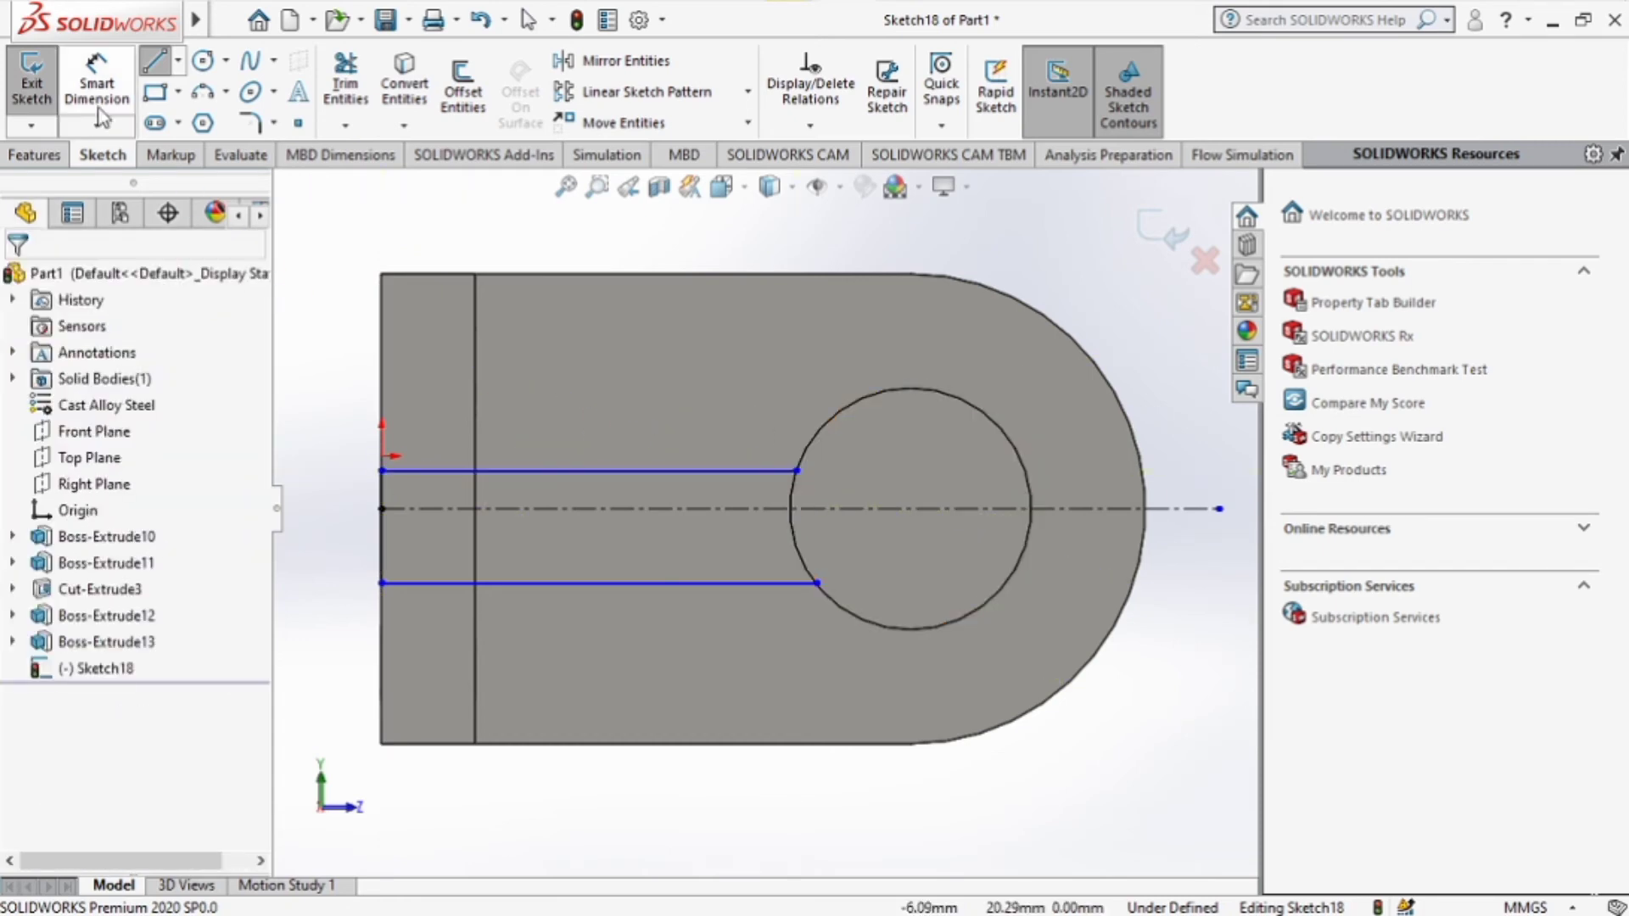
Dimension the short end line above the centerline to 7 mm.
click(96, 85)
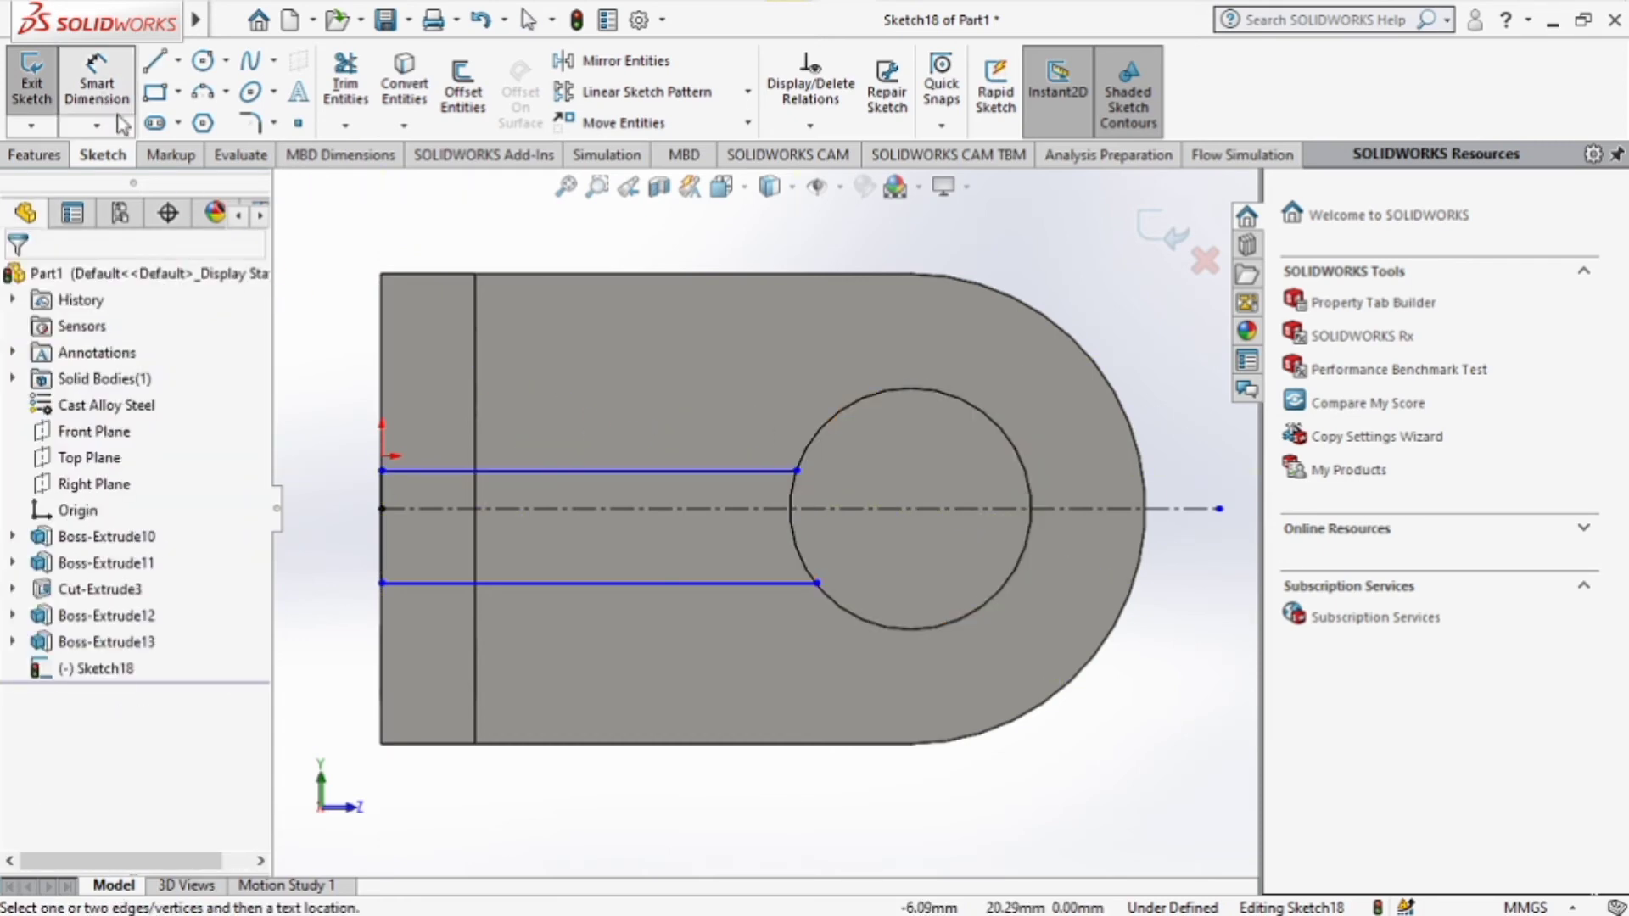
click(383, 496)
click(335, 497)
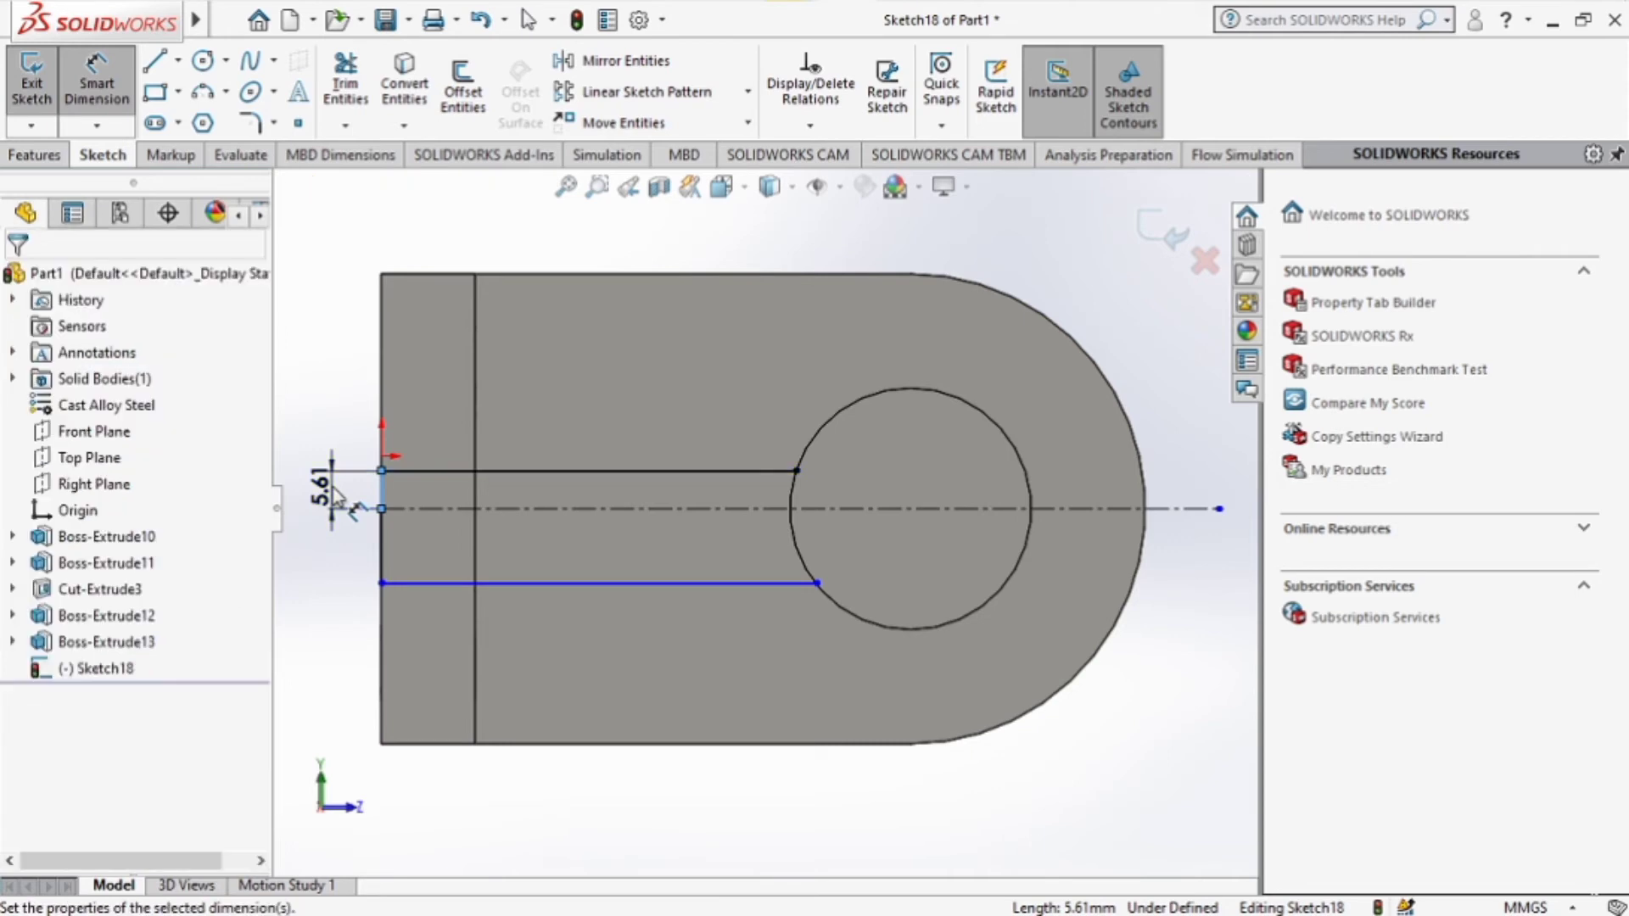
text(7)
key(Return)
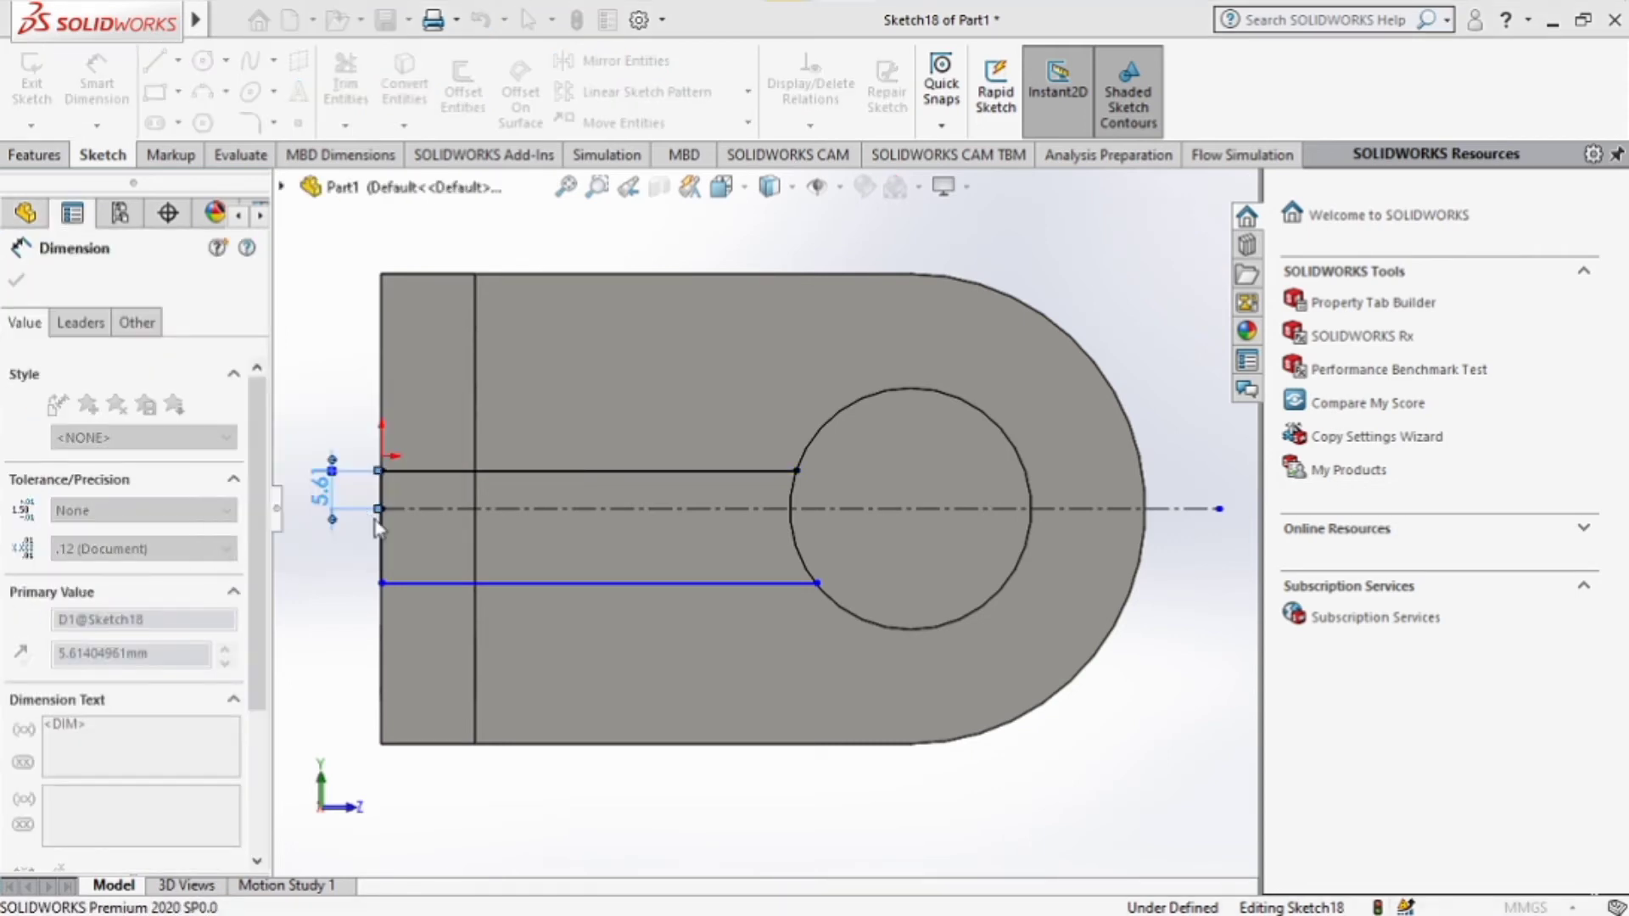
Dimension the short end line below the centerline to 7 mm as well.
click(383, 564)
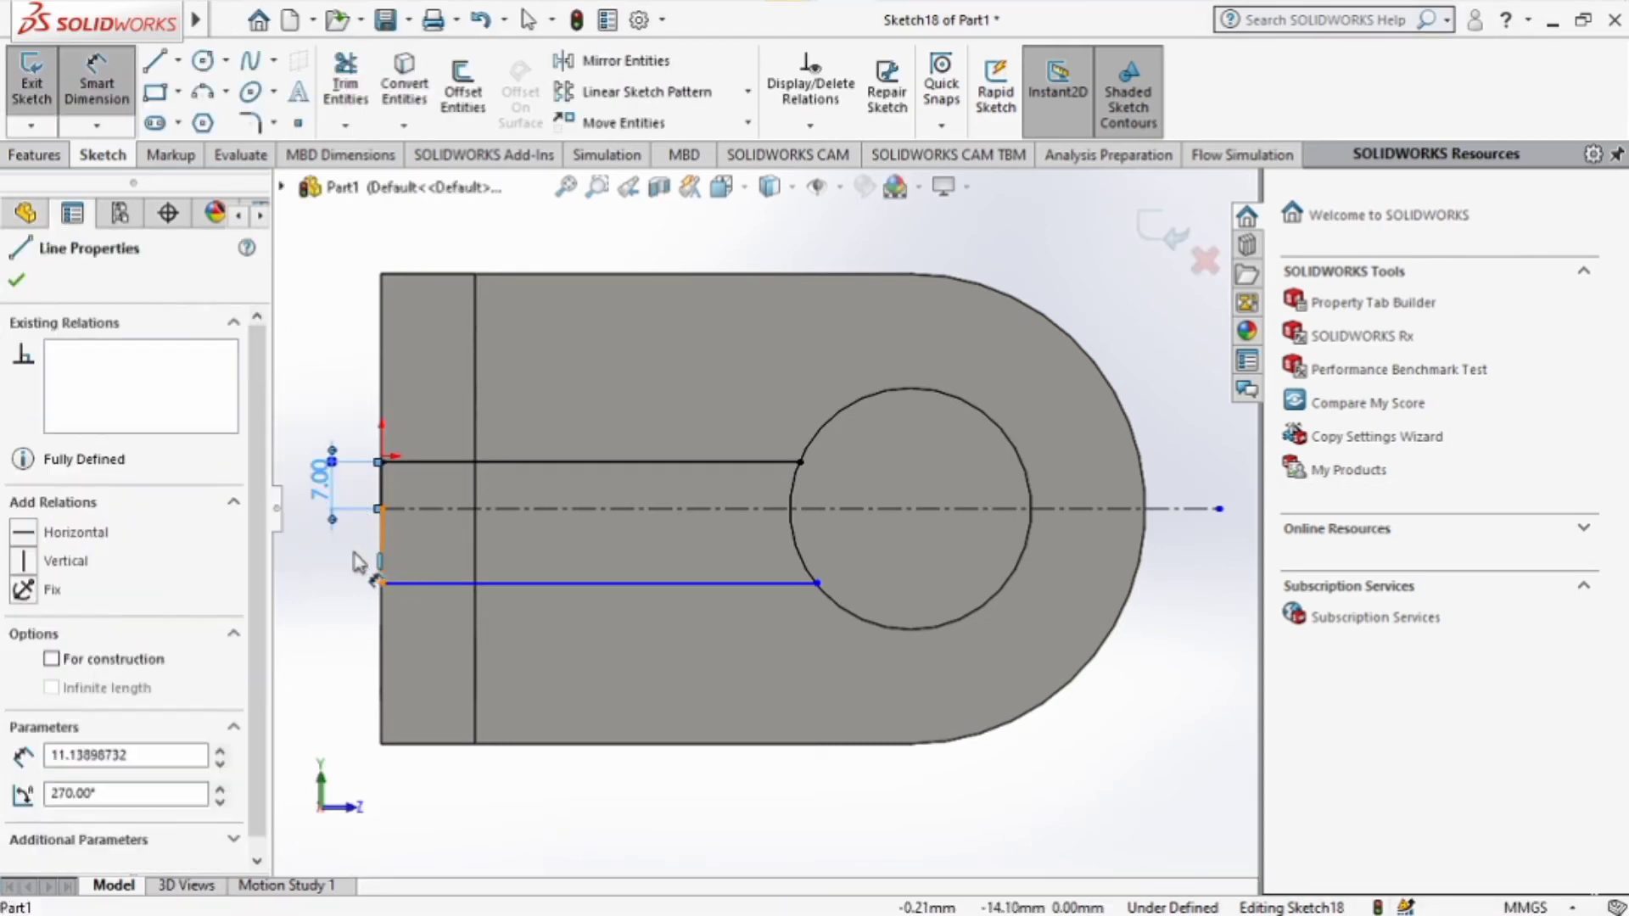
click(351, 562)
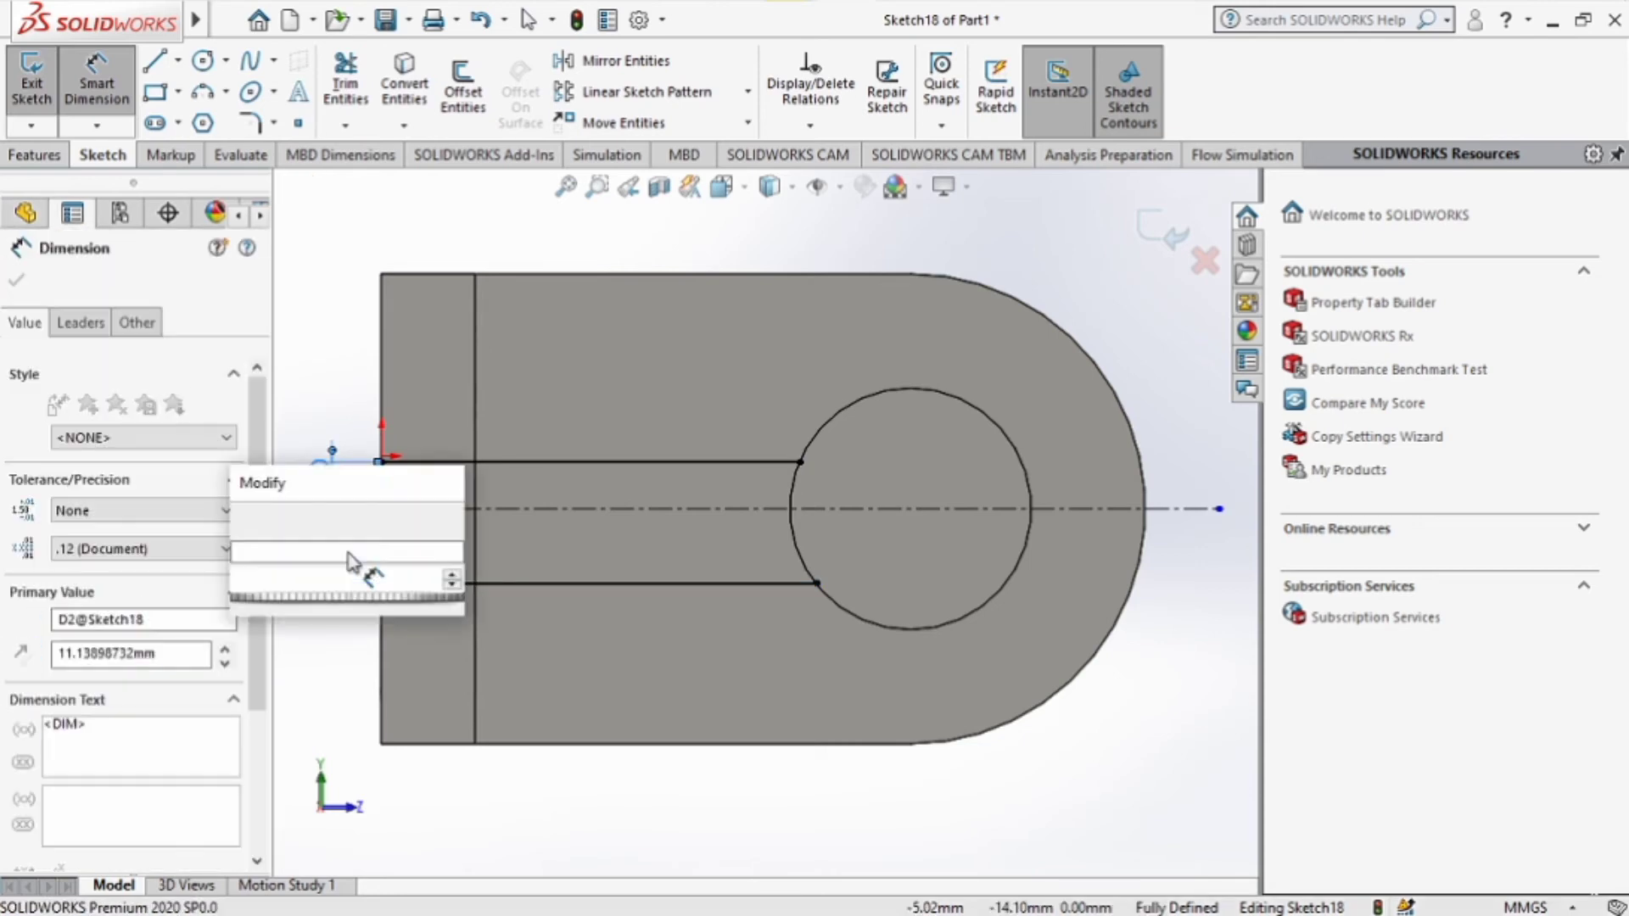
text(7)
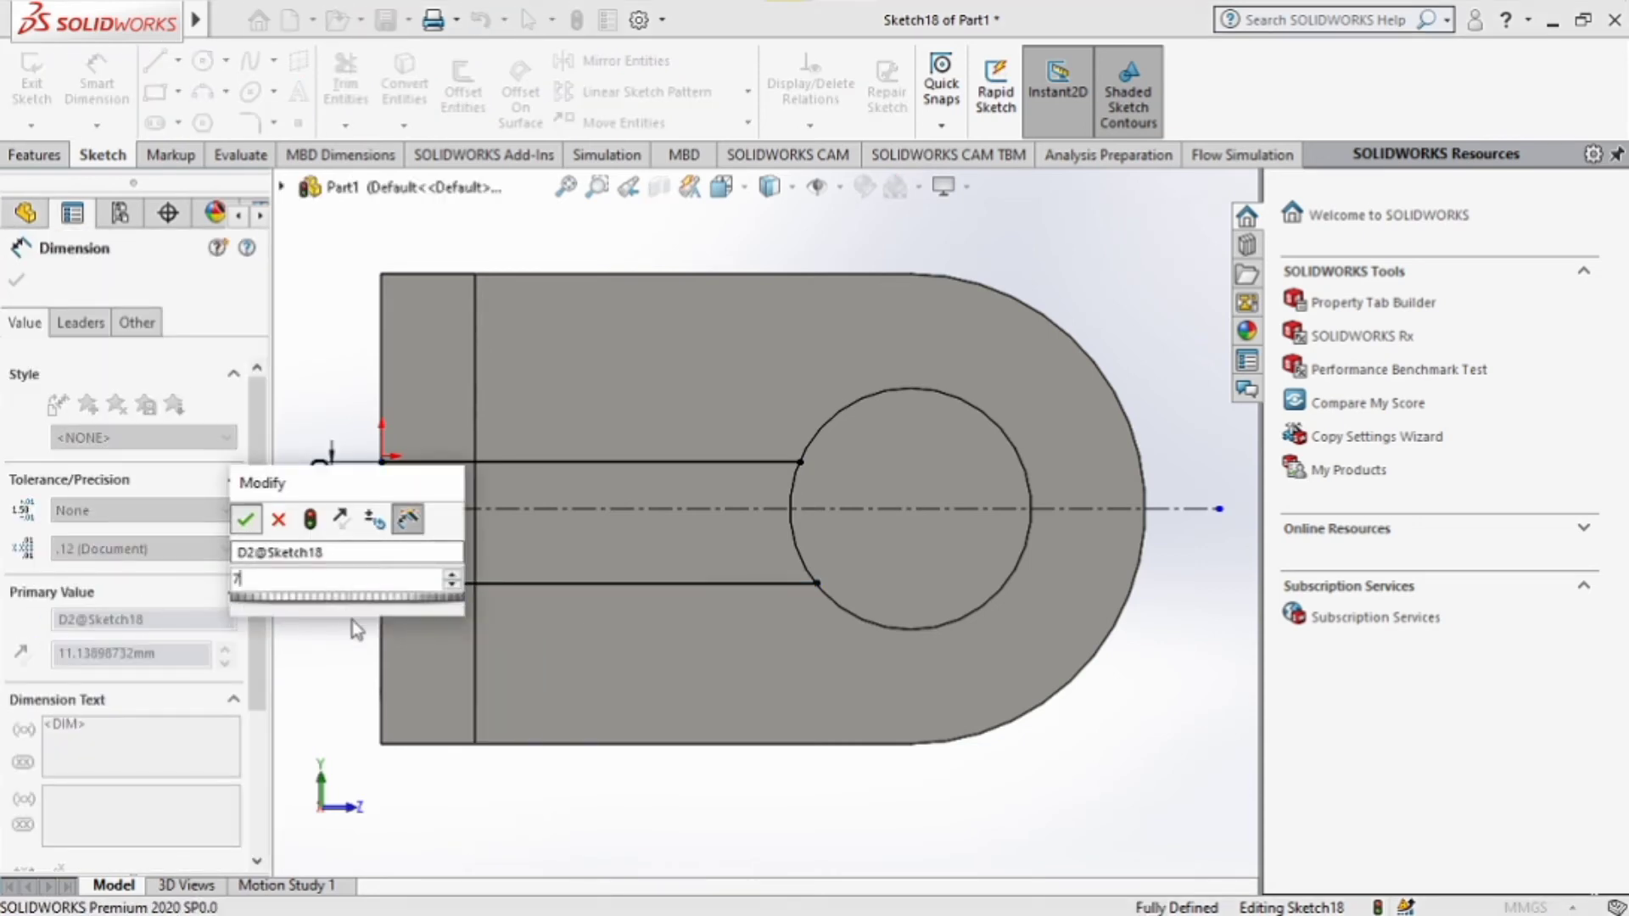
key(Return)
click(340, 631)
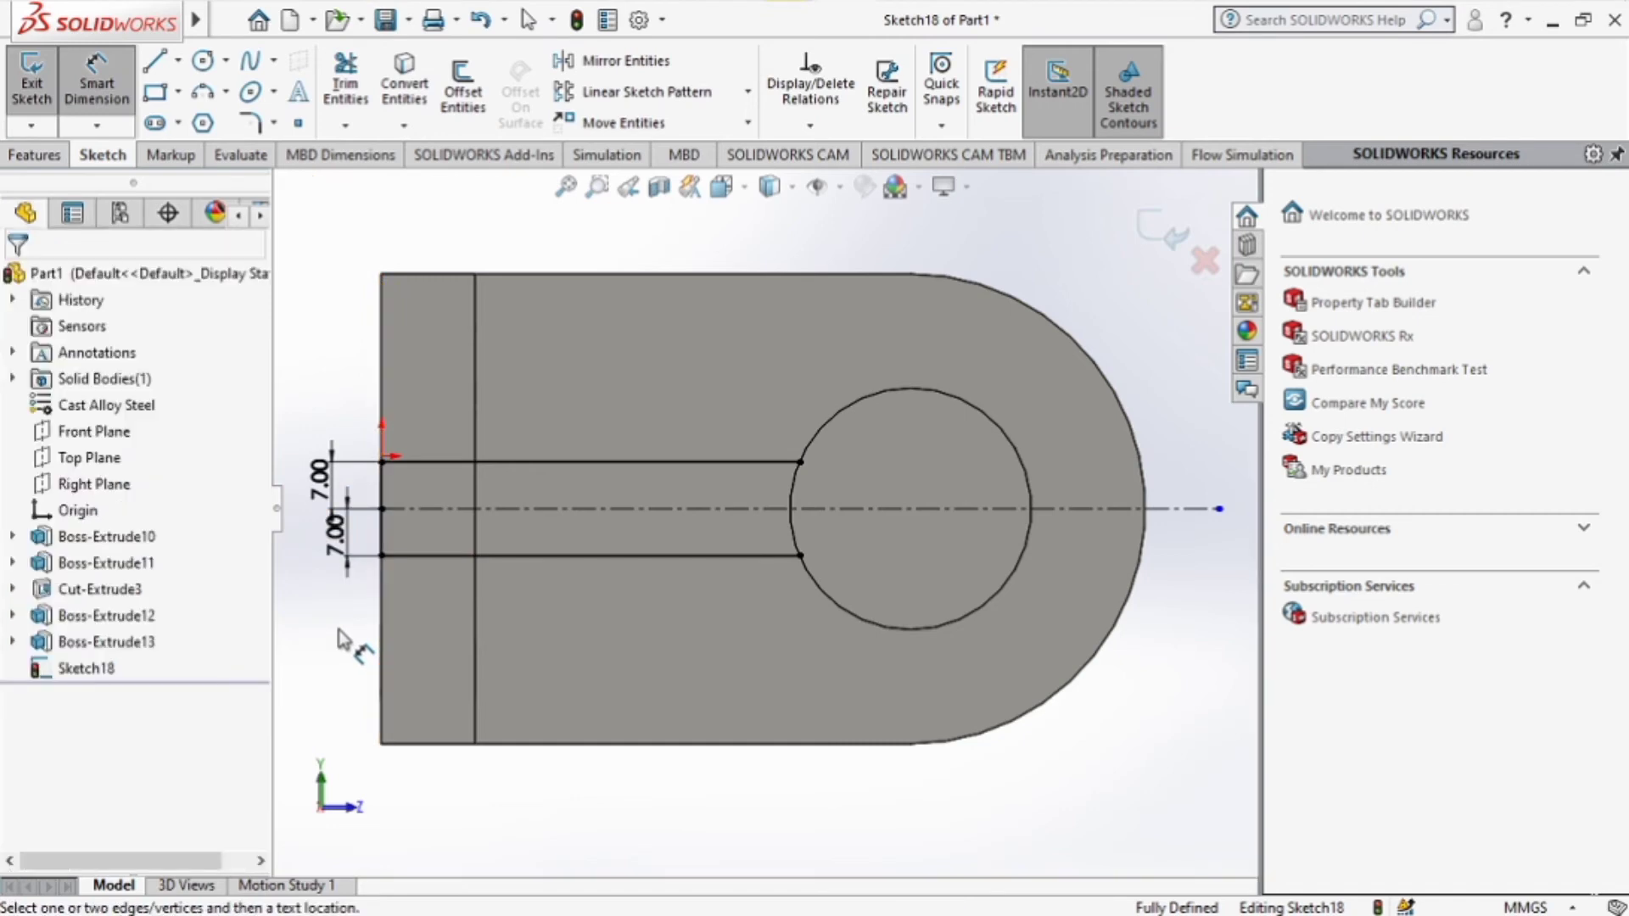
Close the rib profile with a 3 point arc of radius 18 mm along the boss circle, joining the two horizontal lines' ends.
click(226, 92)
click(268, 181)
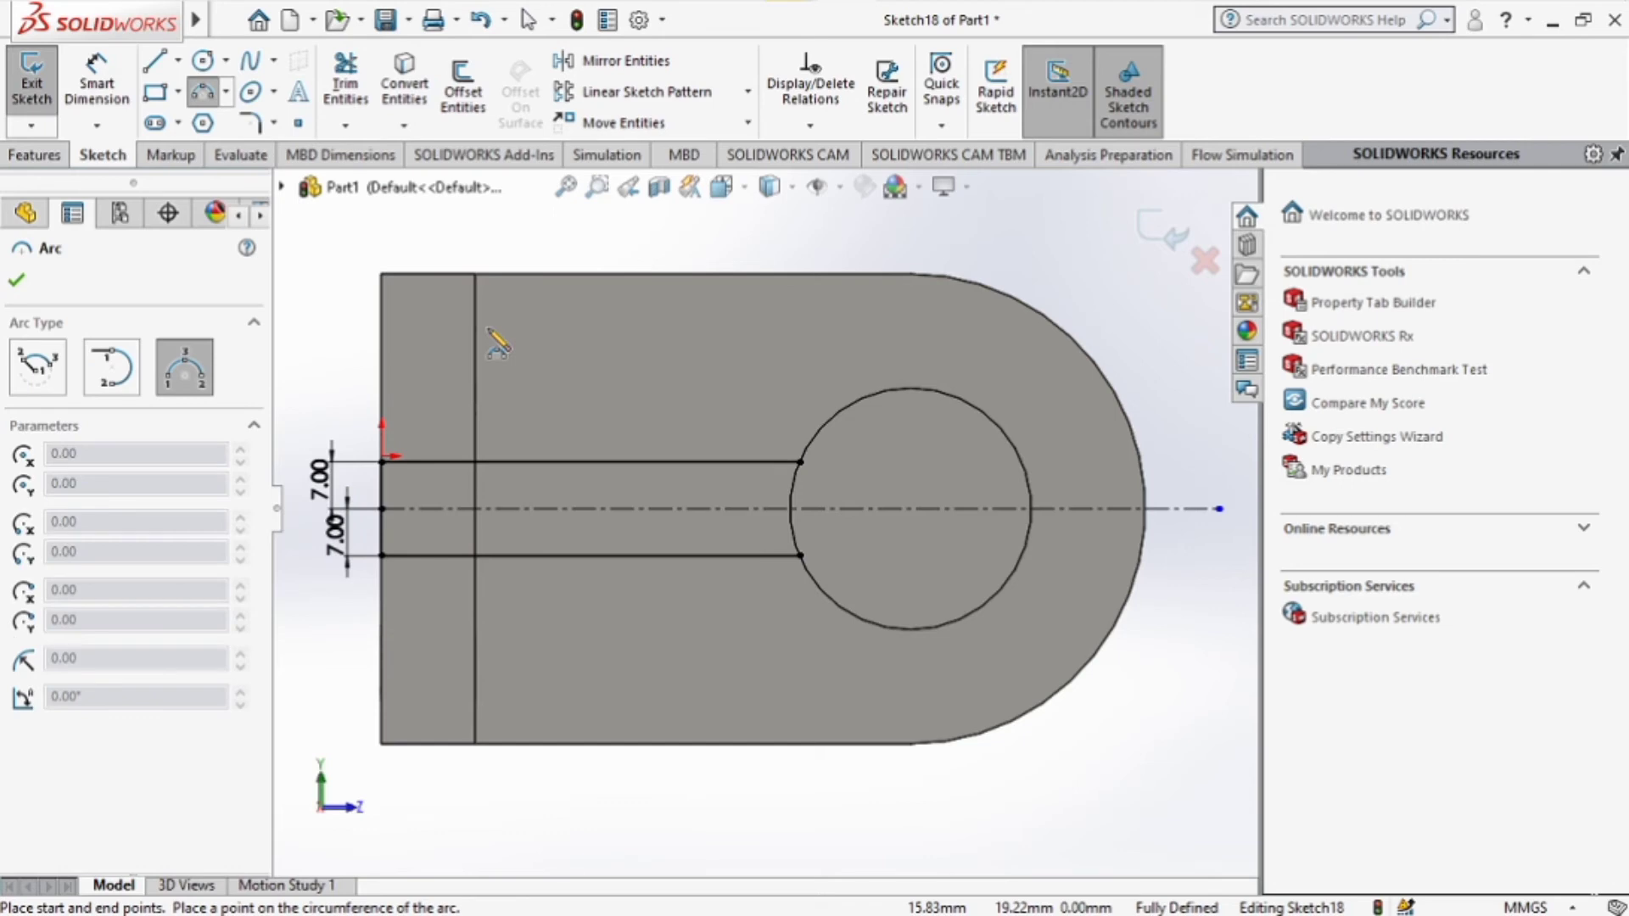
click(800, 462)
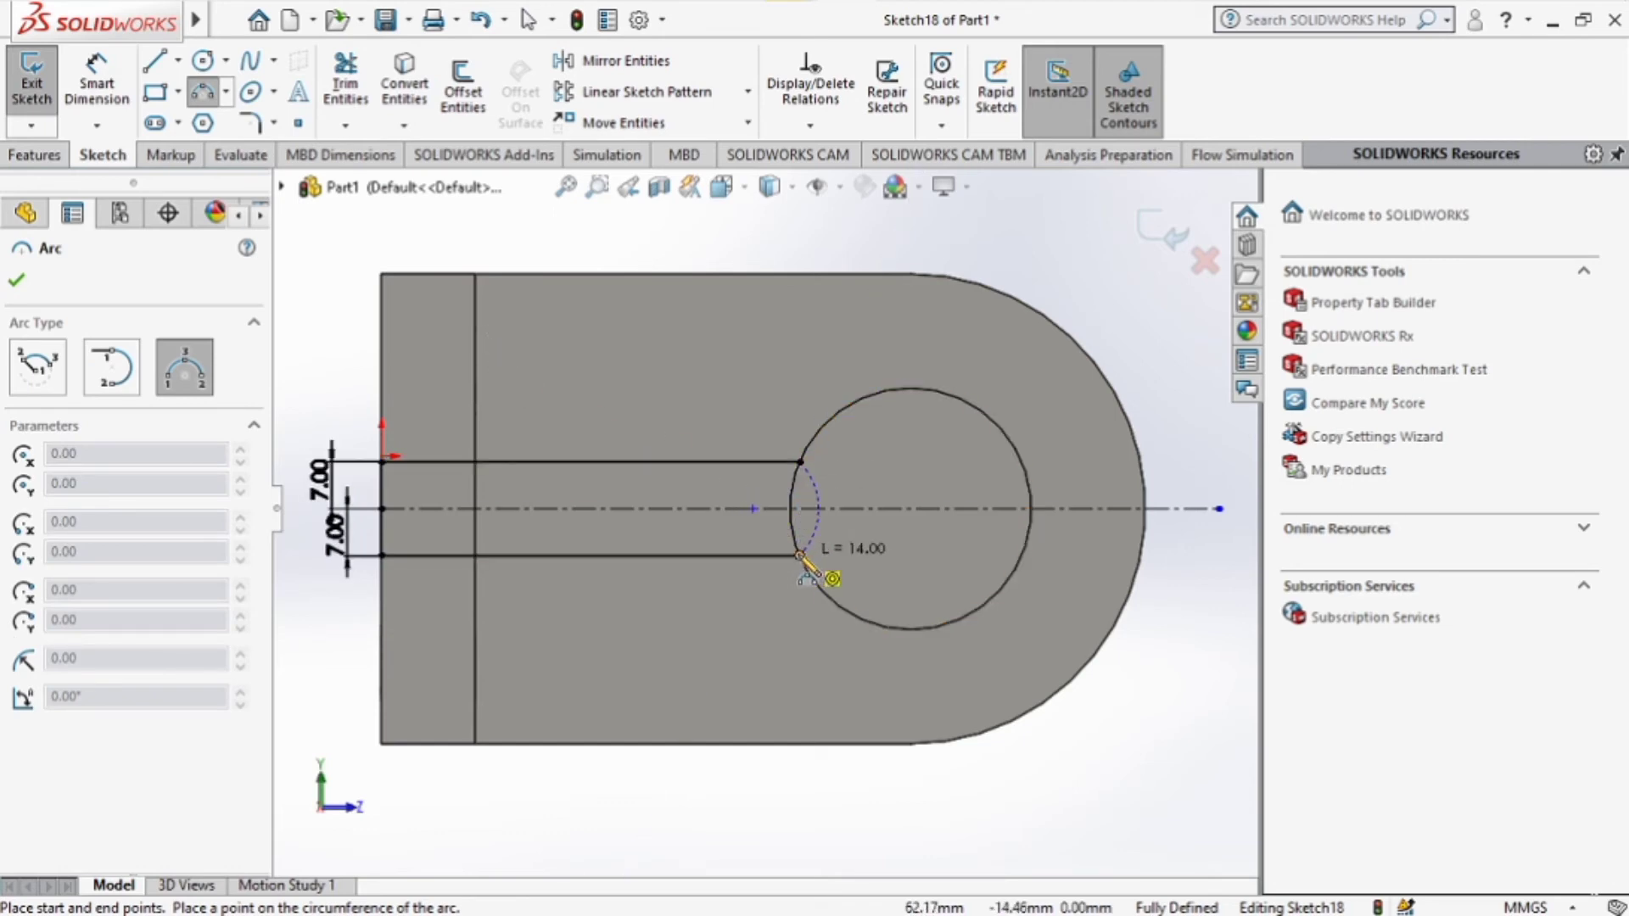
click(797, 556)
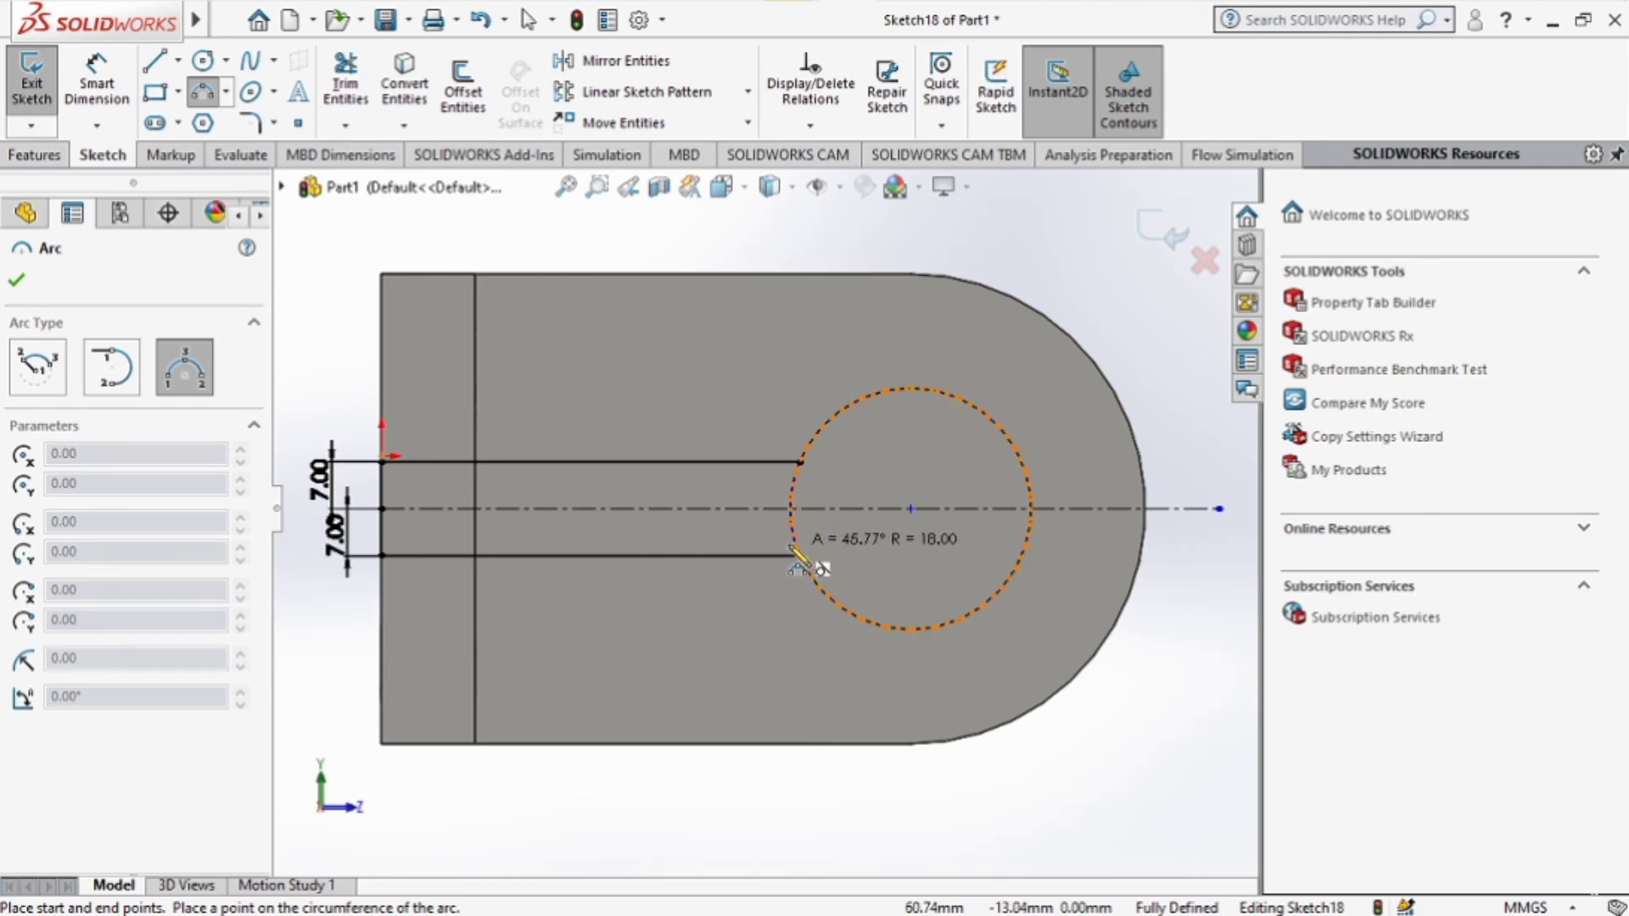
click(807, 562)
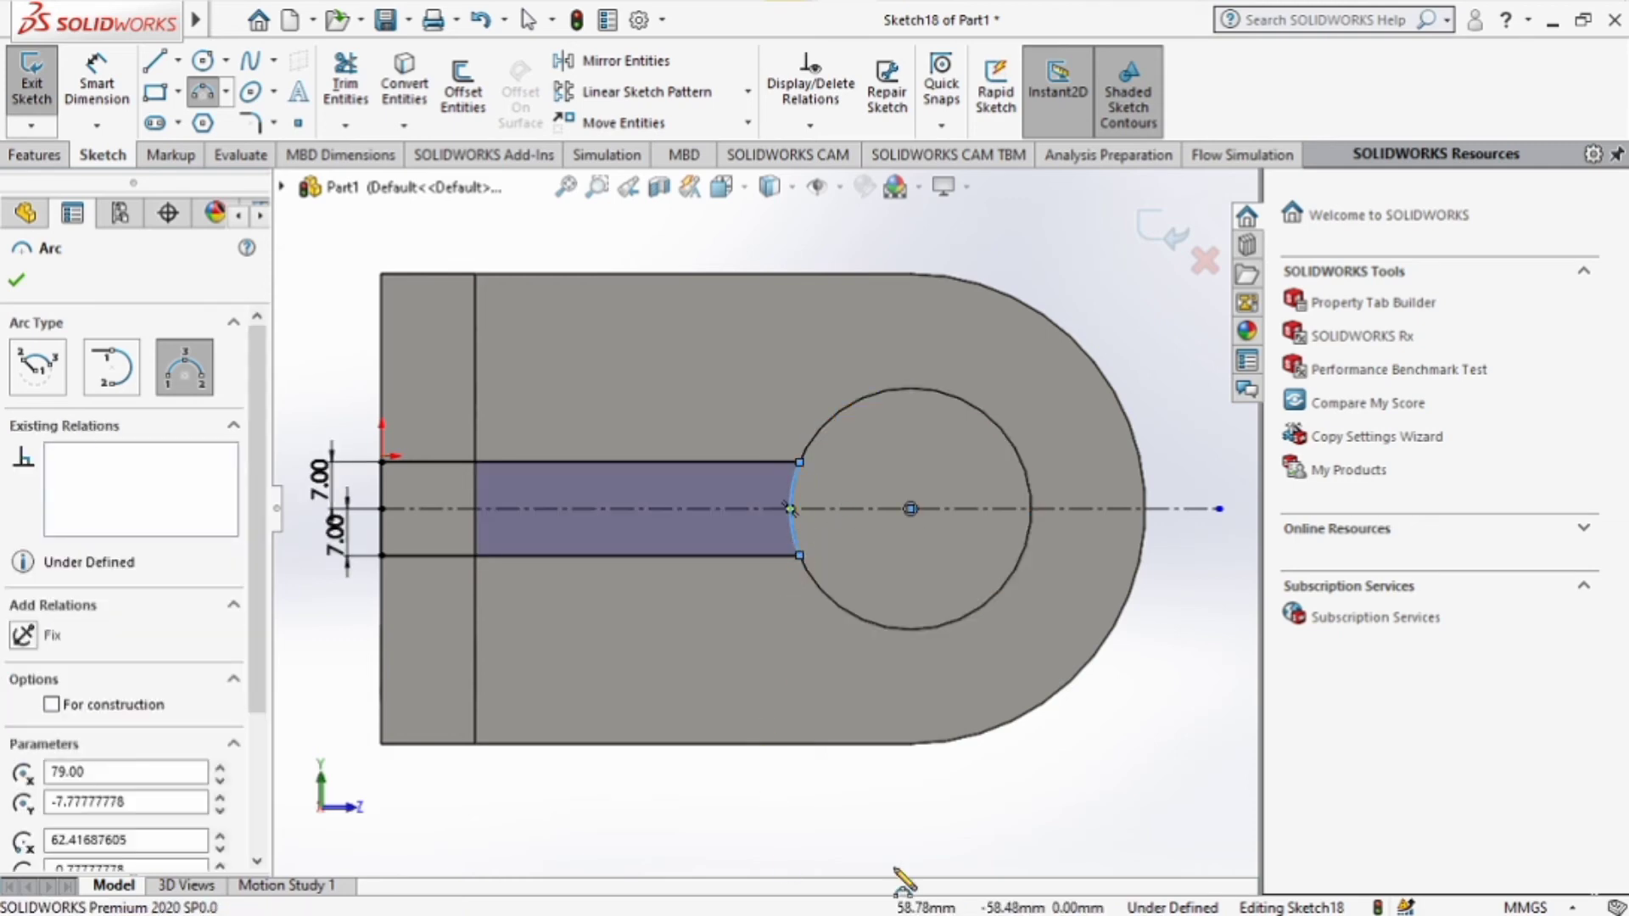
Extrude the rib profile as a blind boss 30 mm deep, merged with the bracket, checking the depth against the isometric drawing.
middle_drag(1048, 878, 967, 704)
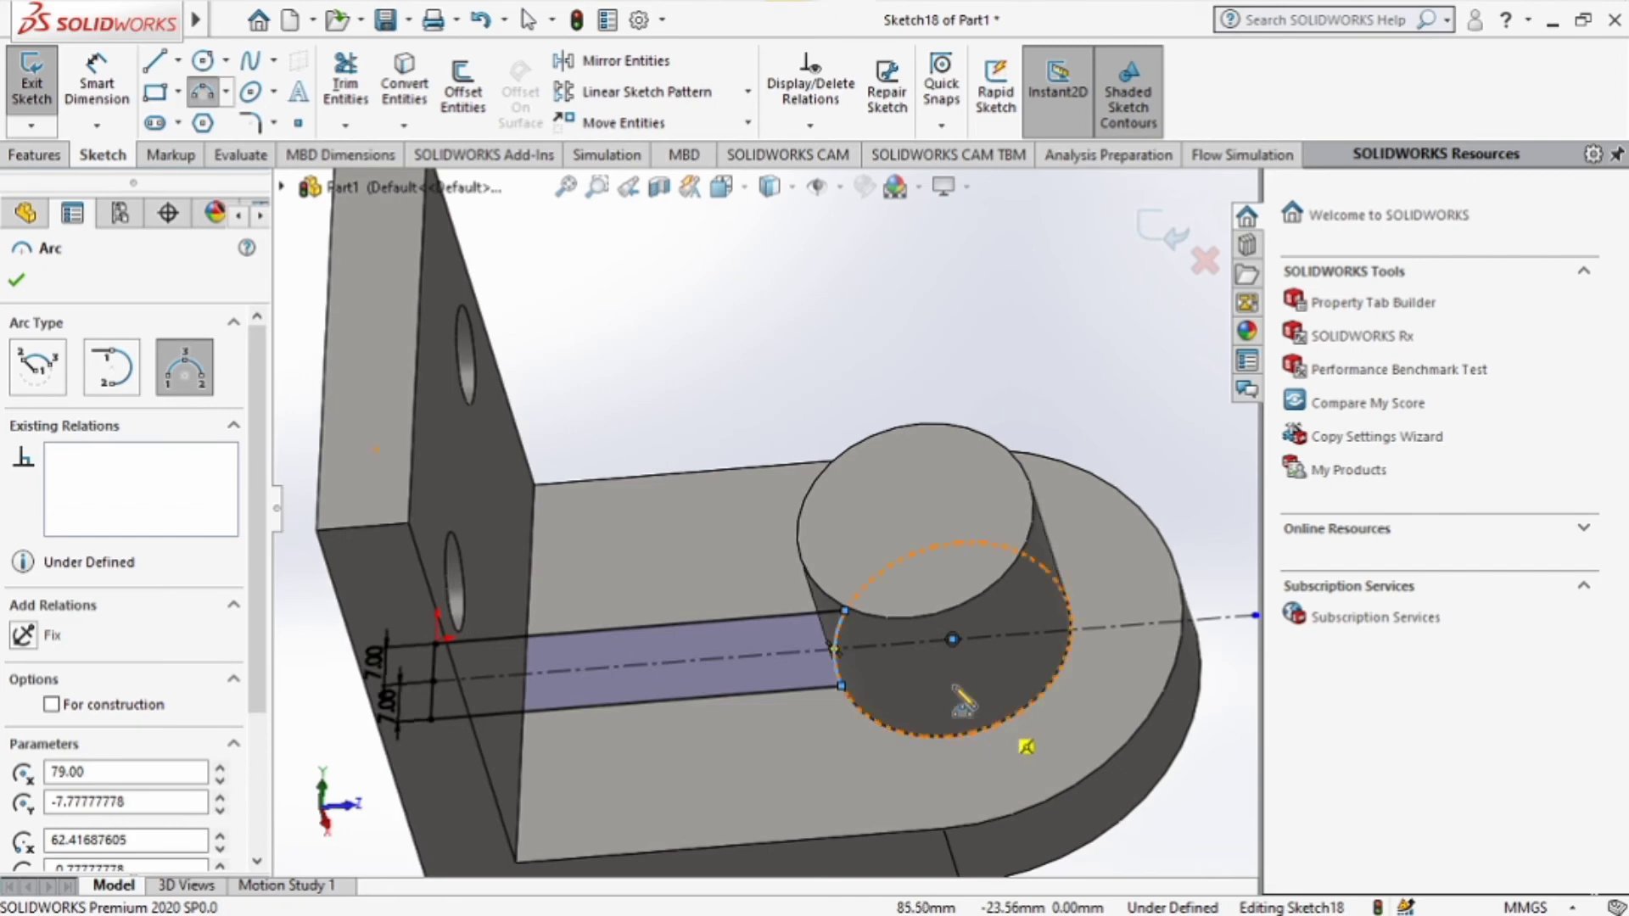
click(18, 157)
key(Escape)
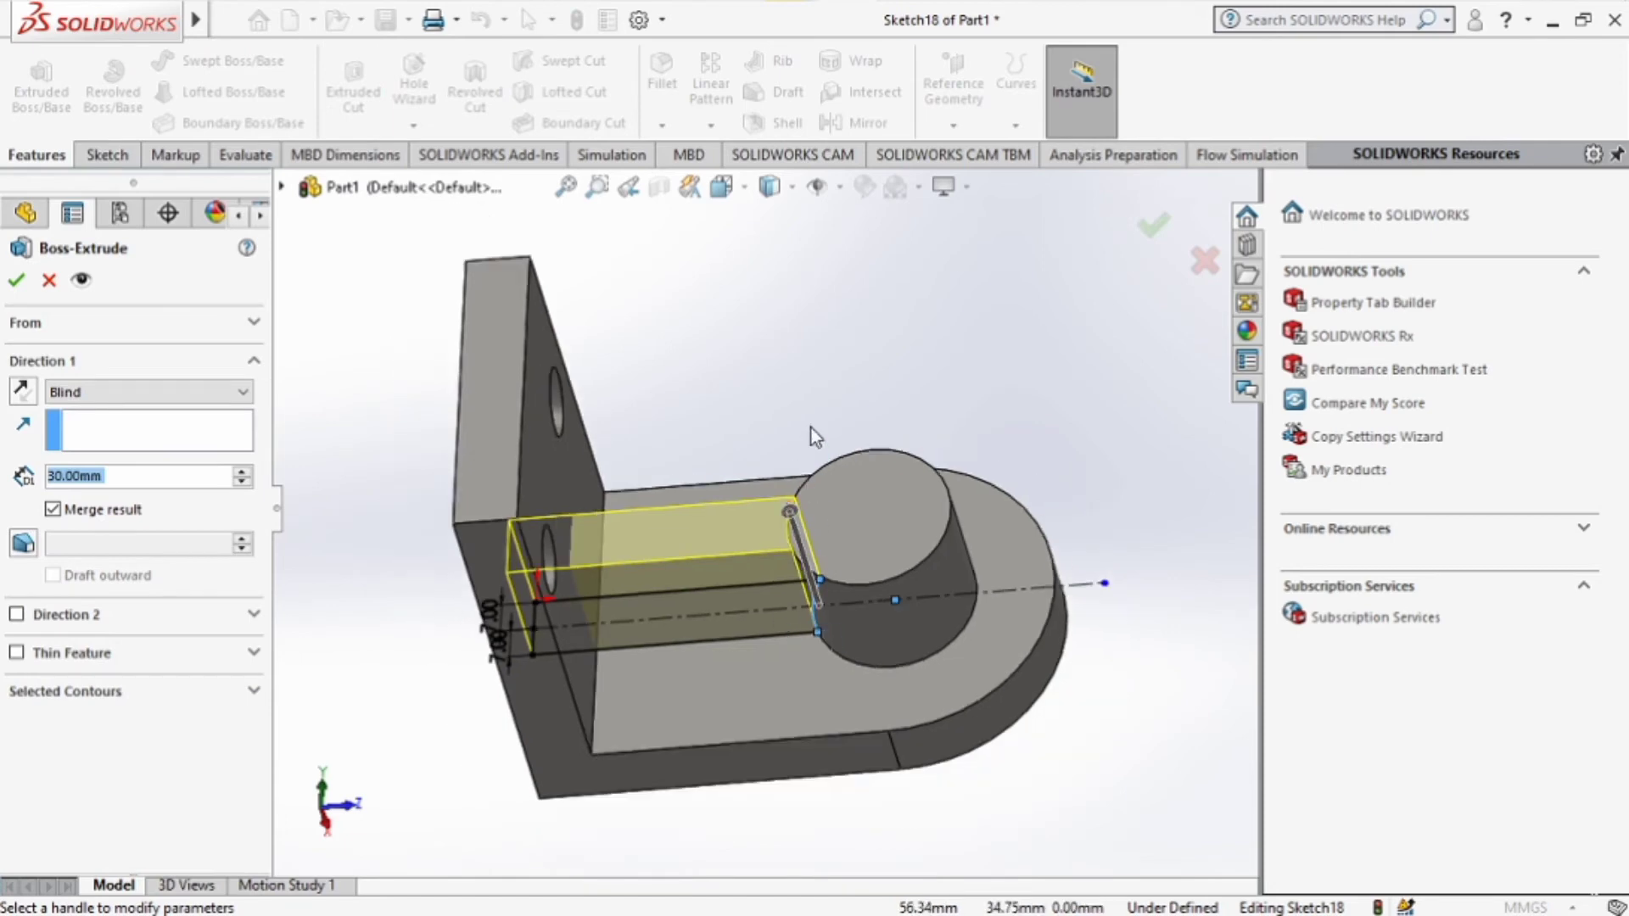
middle_drag(812, 428, 767, 328)
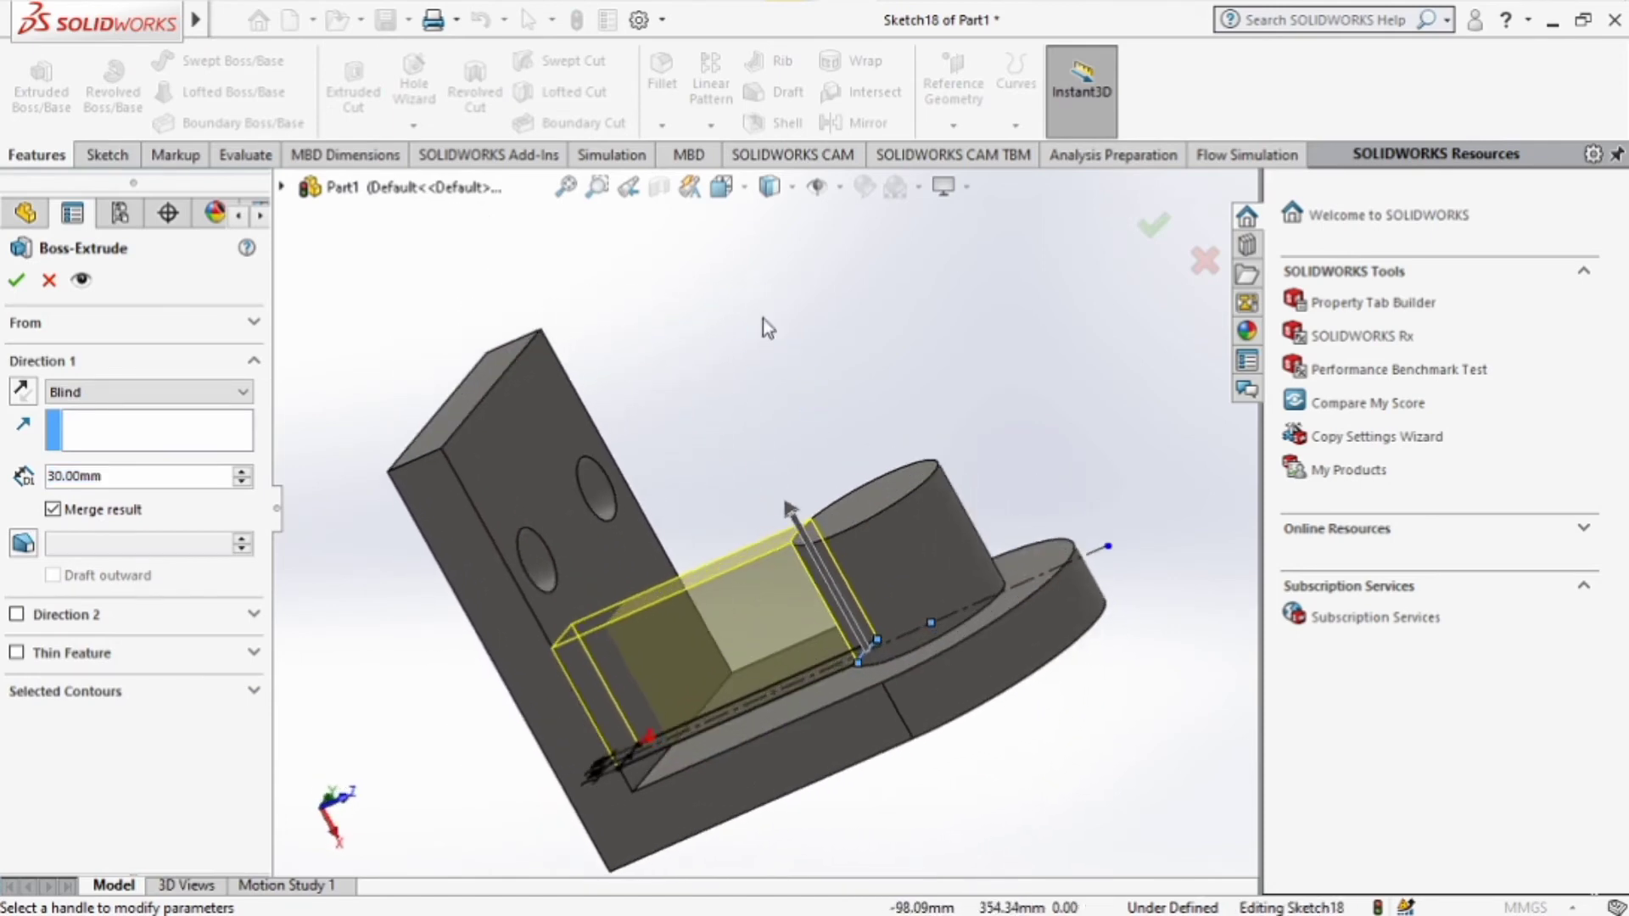
click(671, 22)
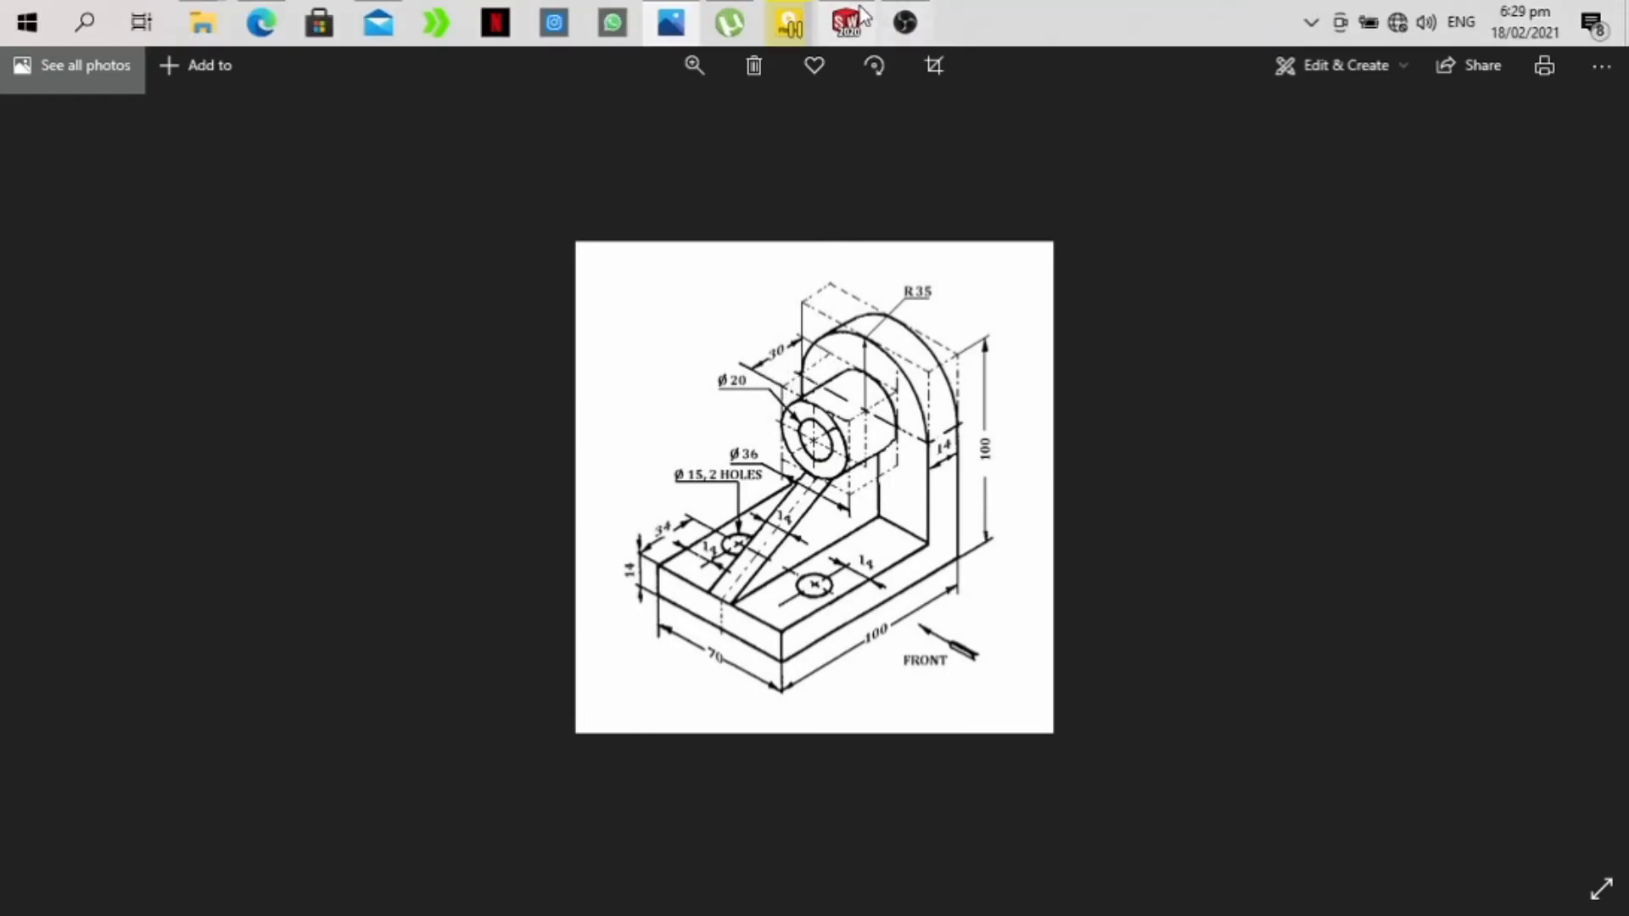
click(861, 17)
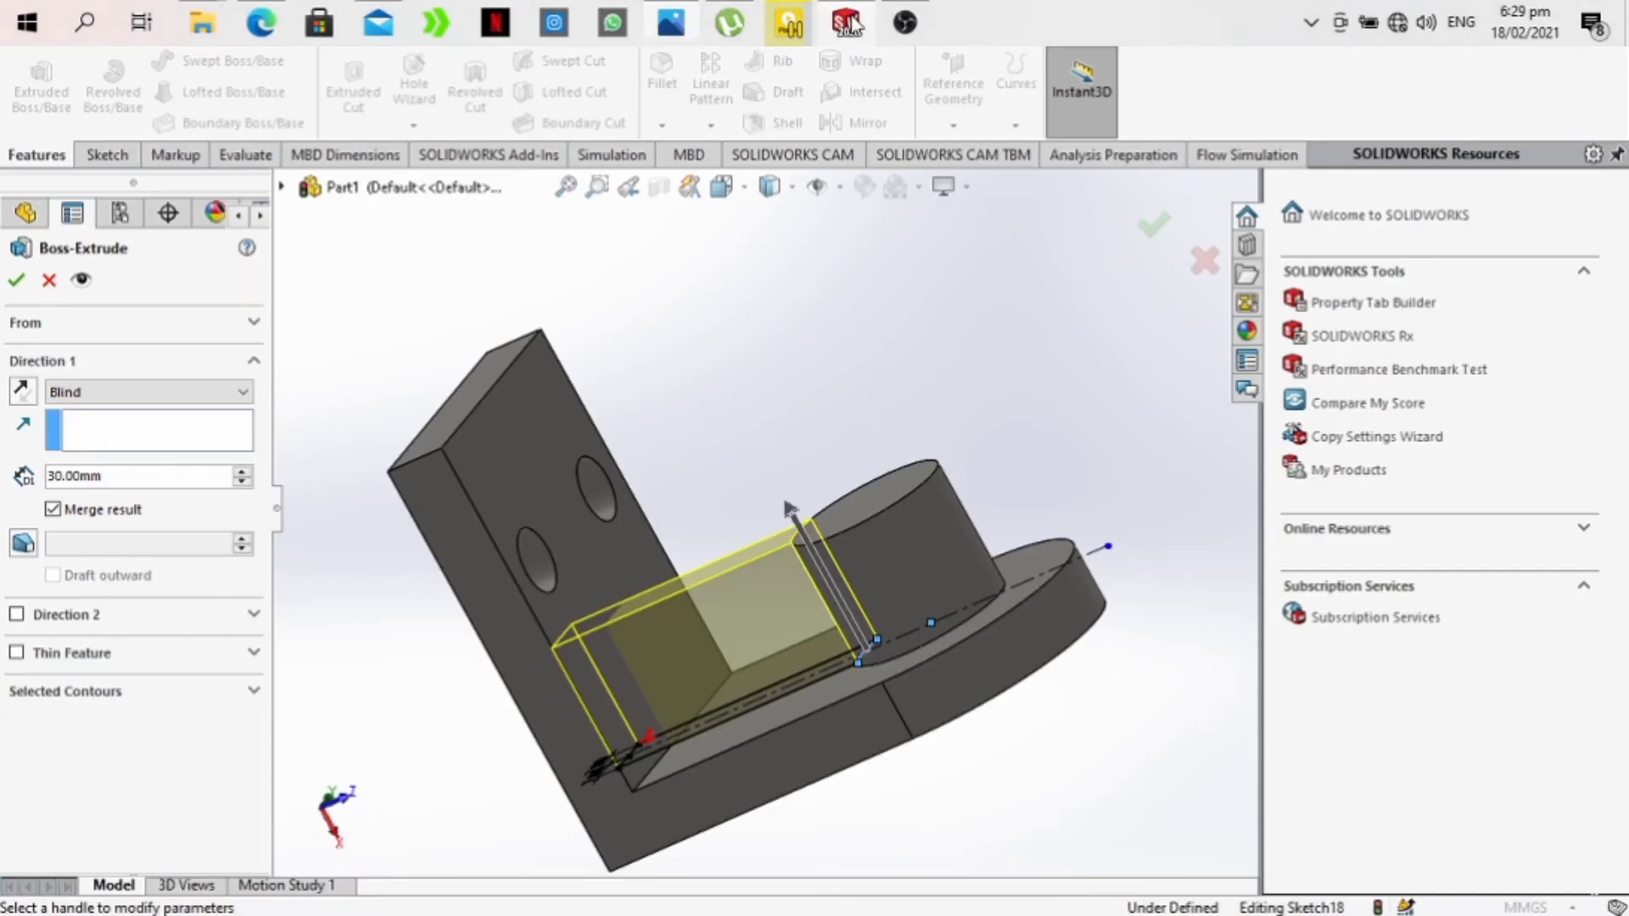
click(19, 281)
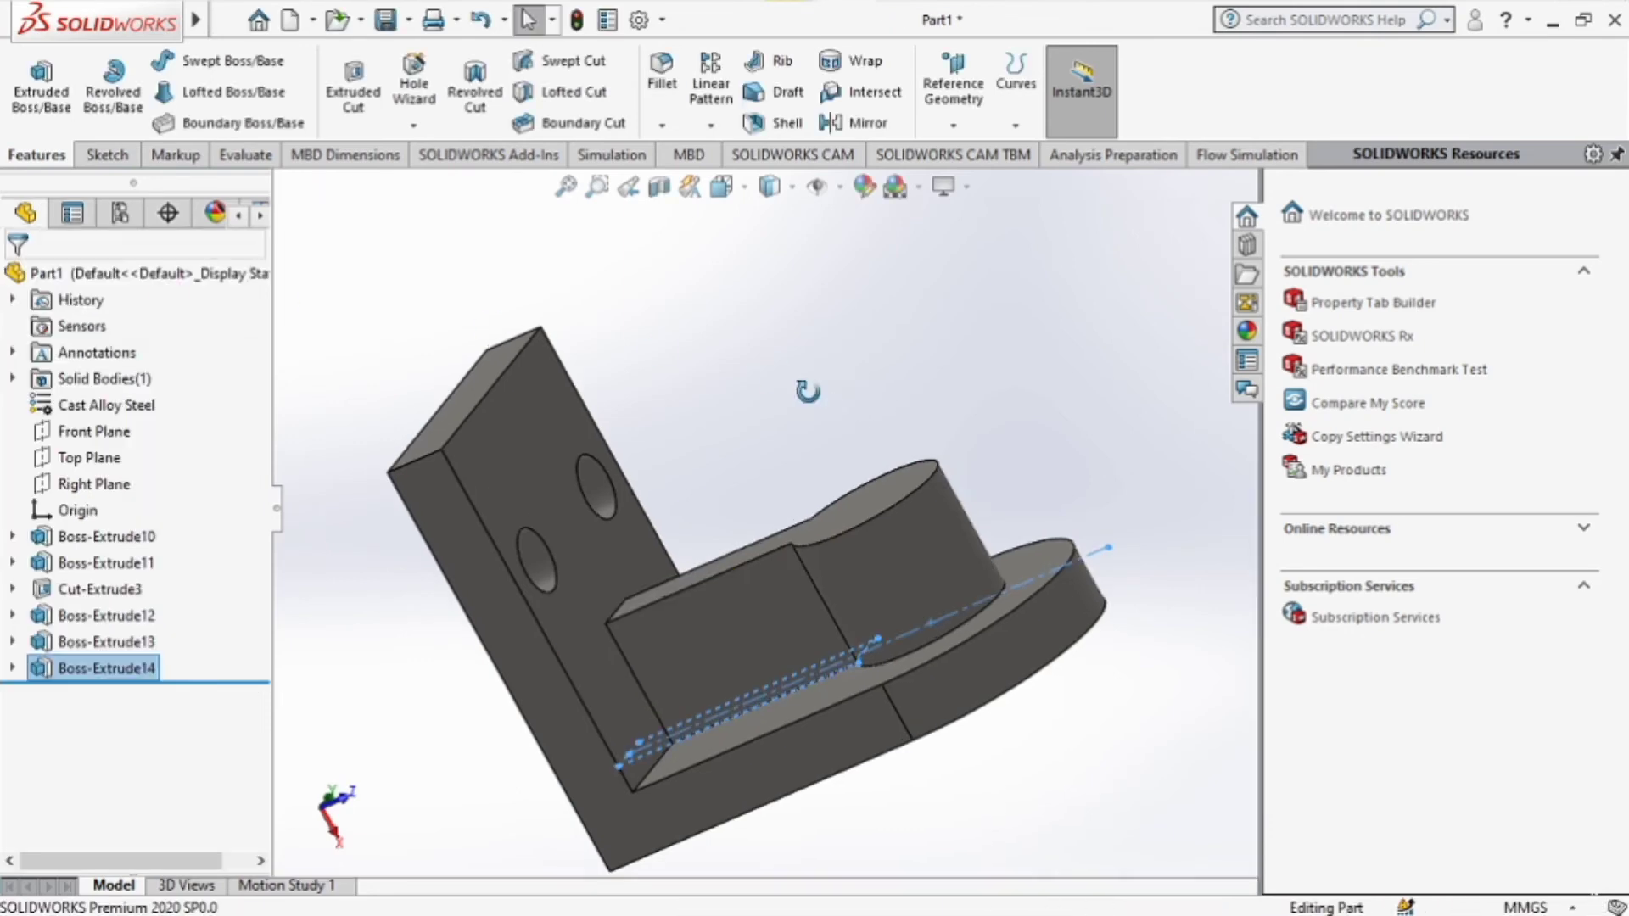
middle_drag(808, 391, 671, 449)
key(Escape)
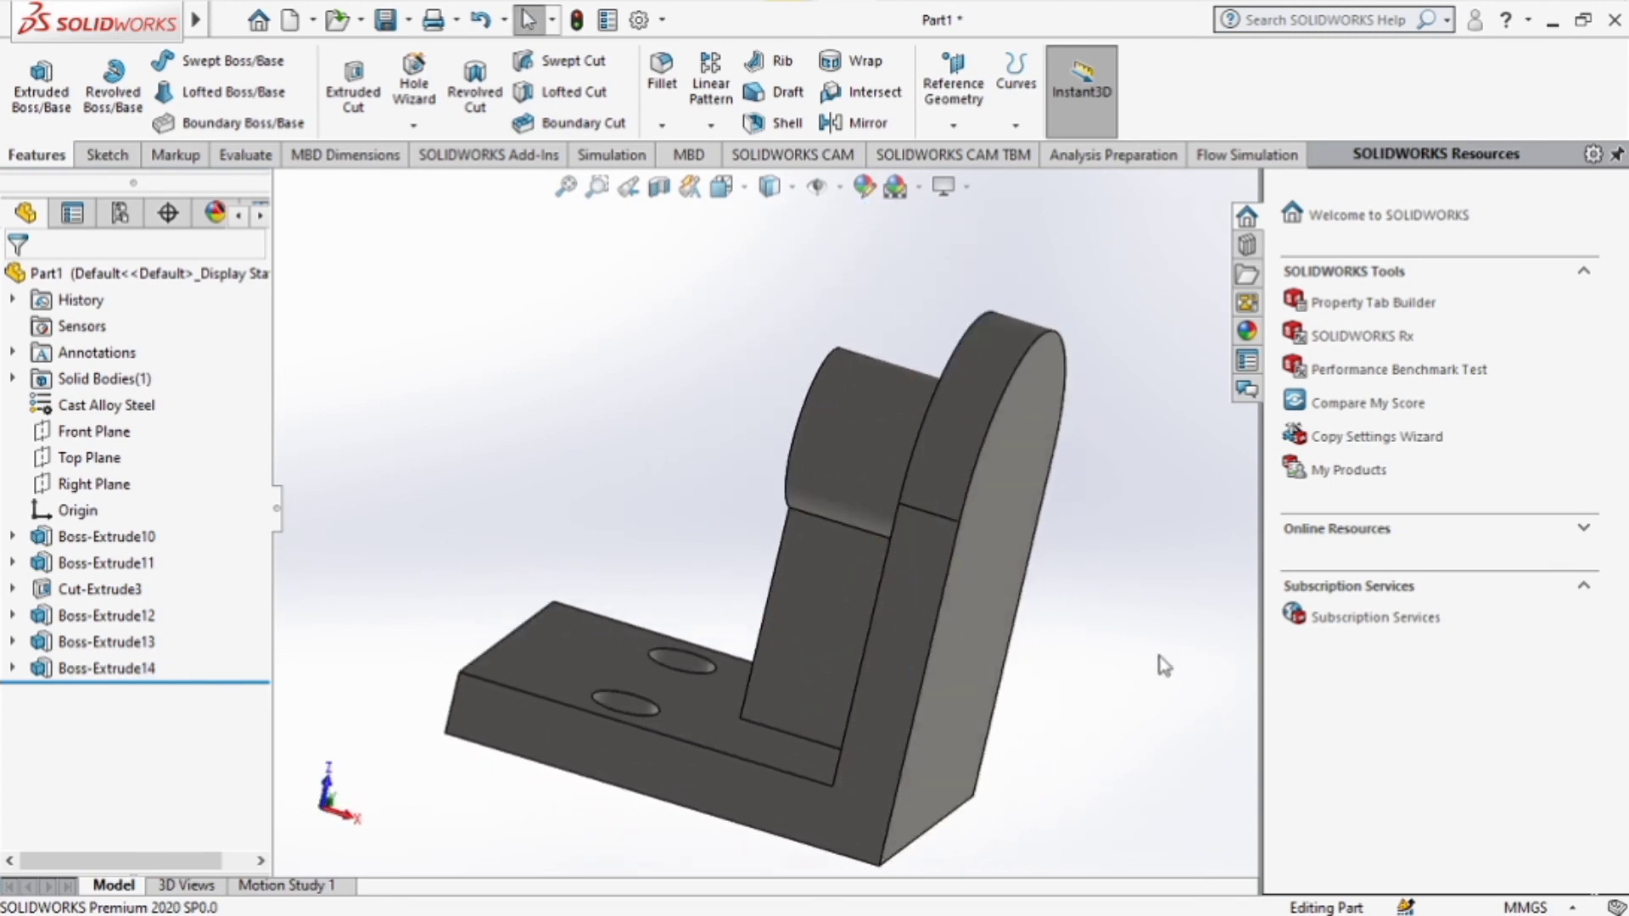
Sketch a circle of radius about 9.1 mm on the boss's front face, concentric with the boss.
mouse_move(1164, 666)
middle_down()
mouse_move(1153, 554)
mouse_move(1138, 589)
mouse_move(1188, 662)
mouse_move(1292, 737)
mouse_move(1201, 777)
mouse_move(1188, 649)
mouse_move(1170, 629)
mouse_move(1096, 651)
mouse_move(1178, 673)
middle_up()
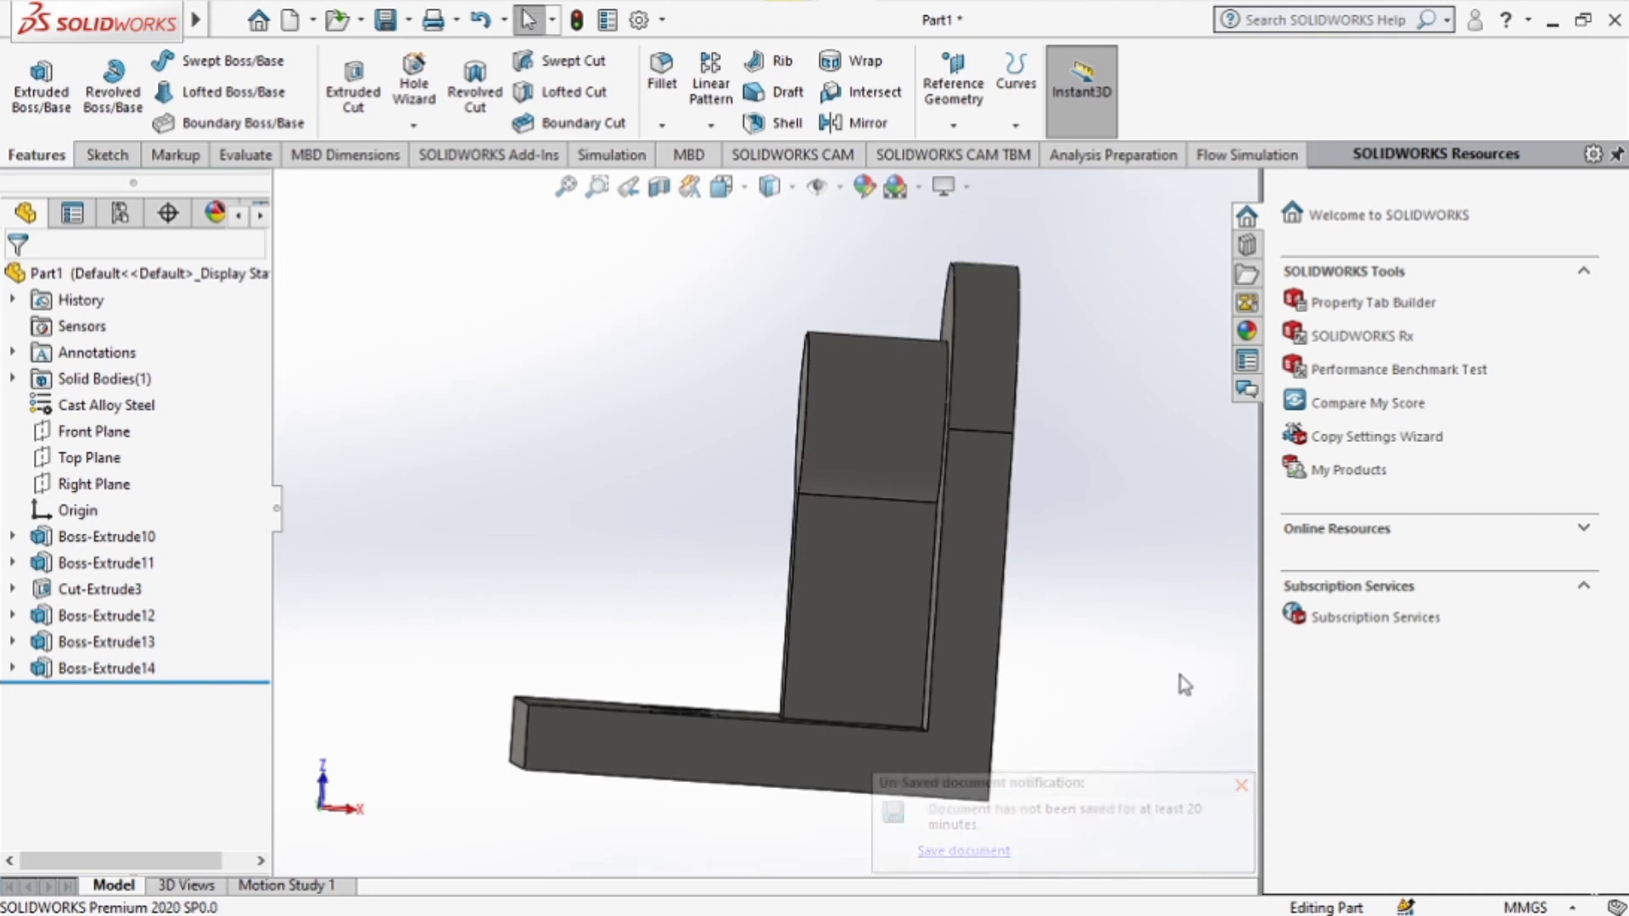
key(ctrl+7)
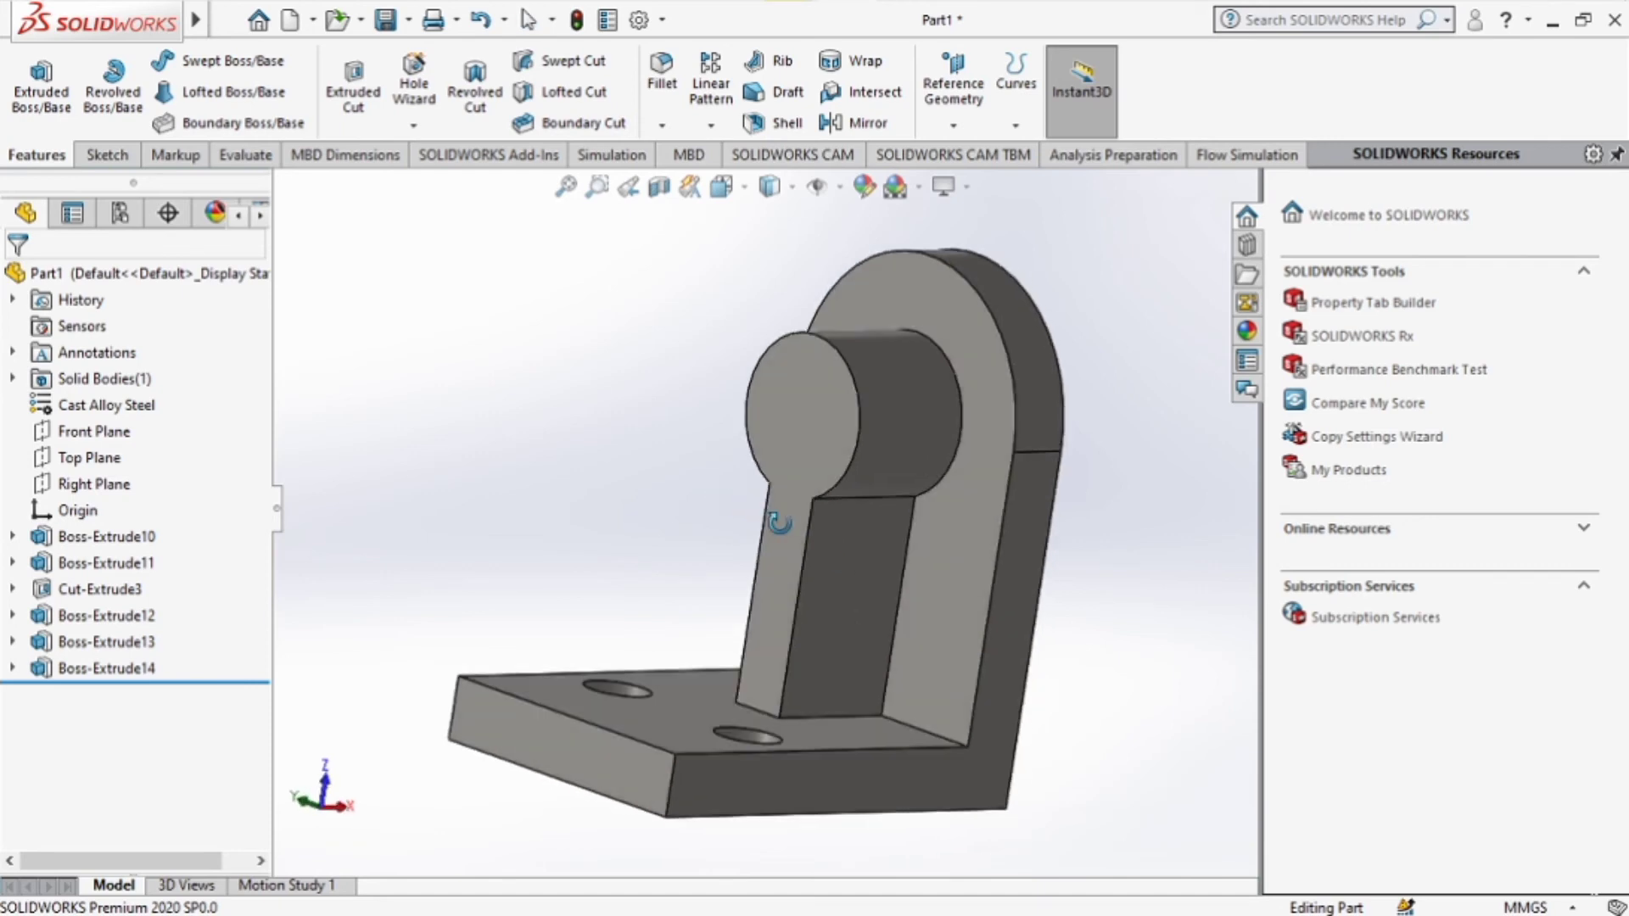
click(832, 412)
click(1035, 335)
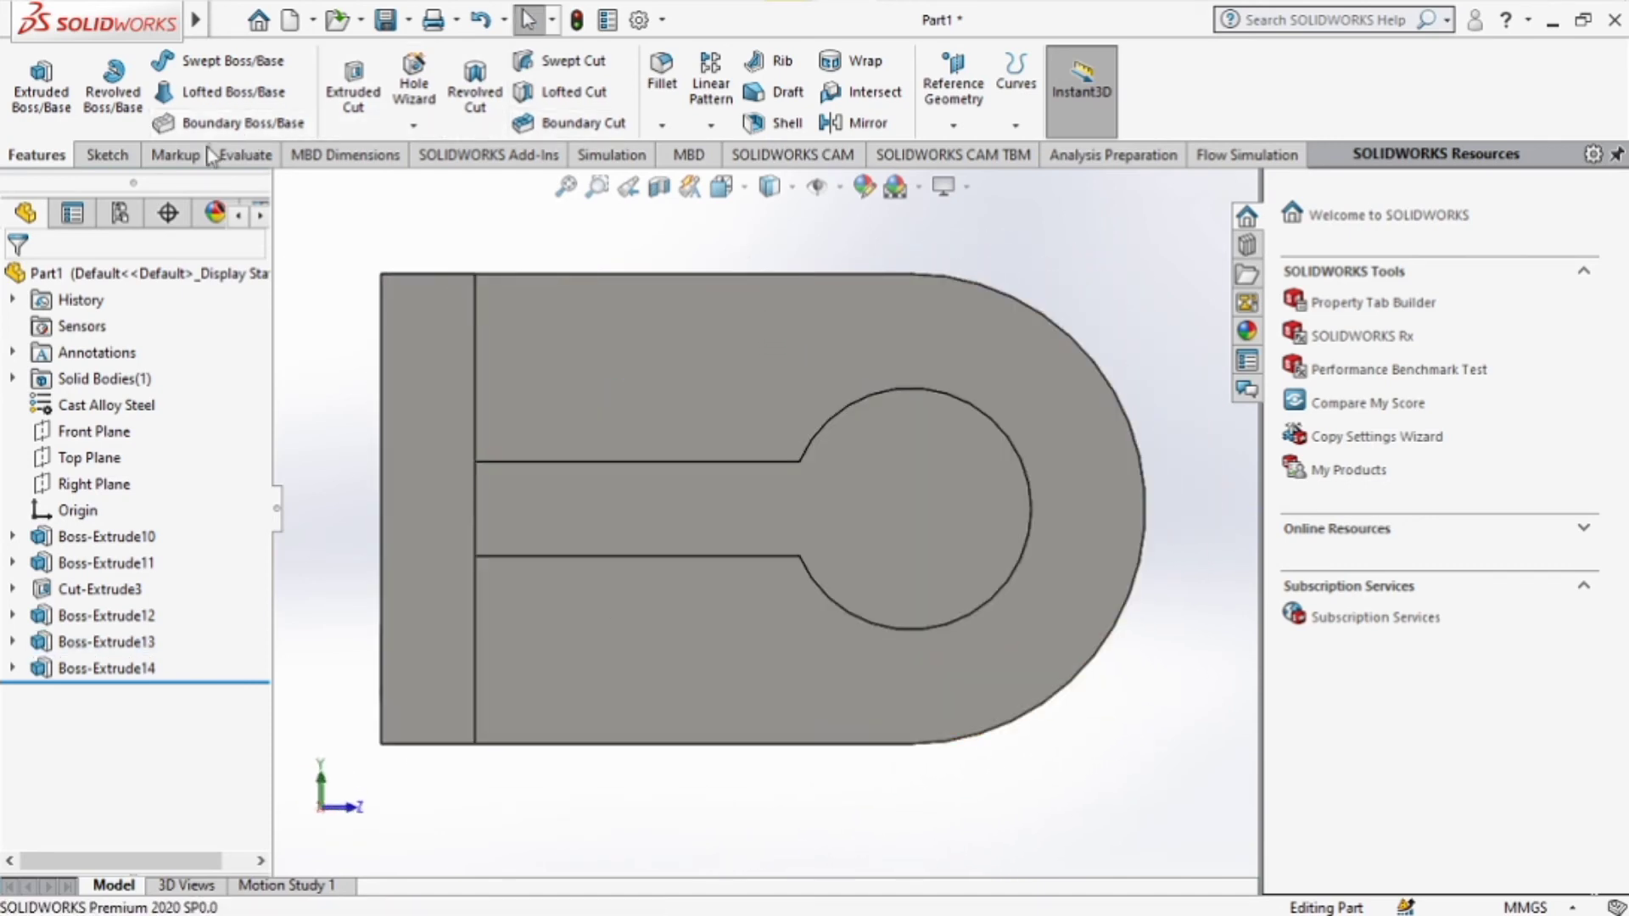
click(108, 155)
click(202, 61)
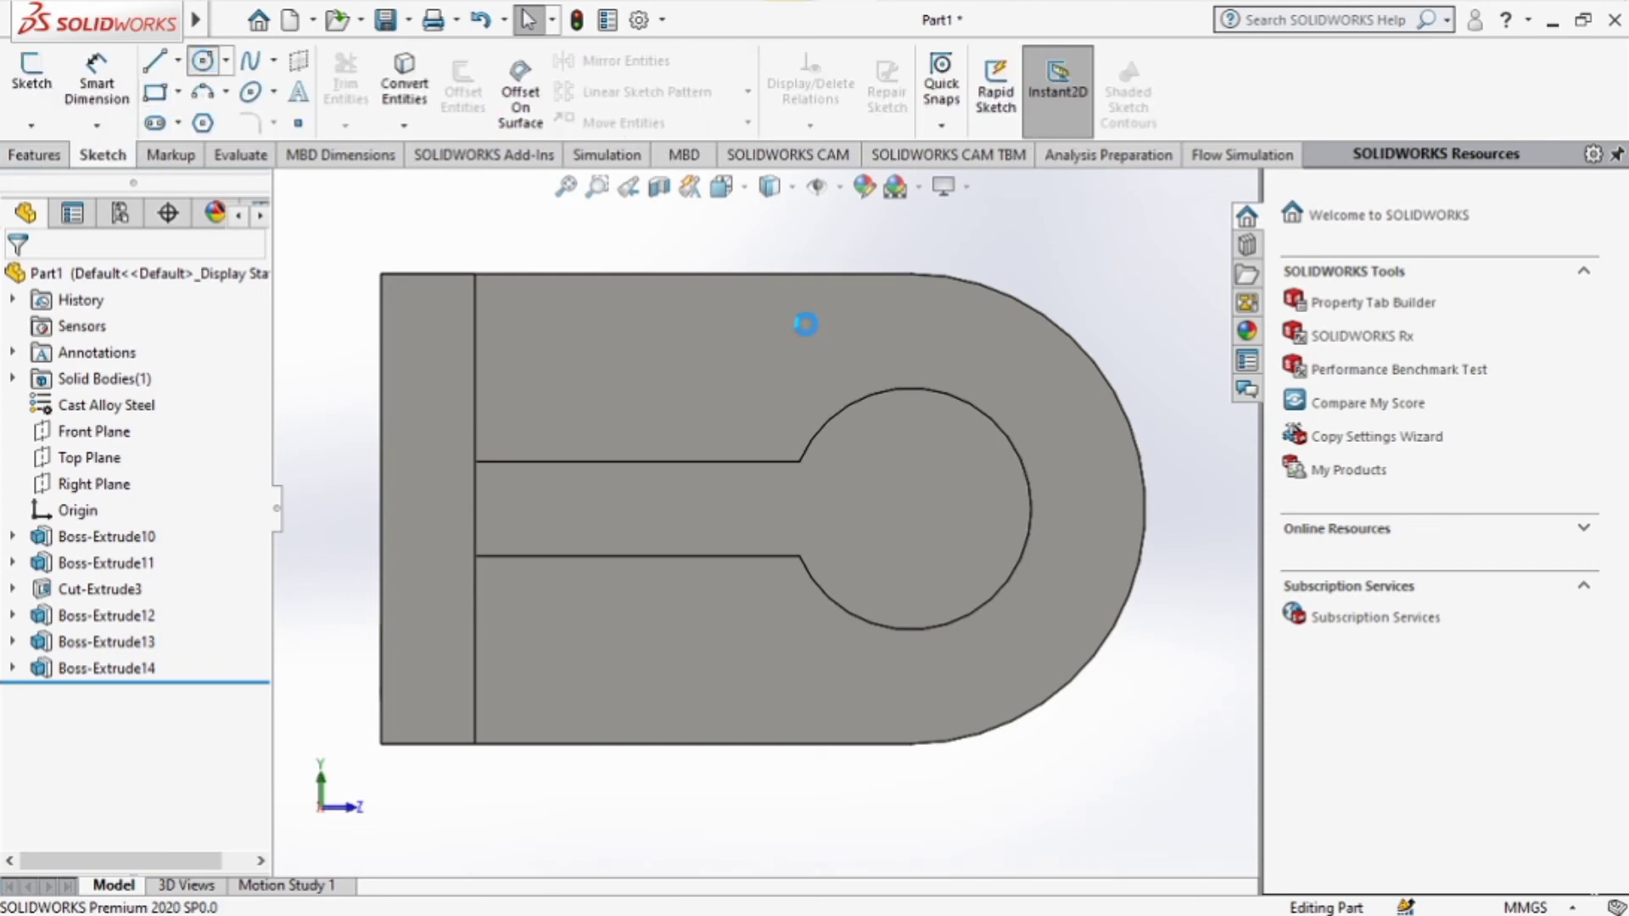
click(901, 499)
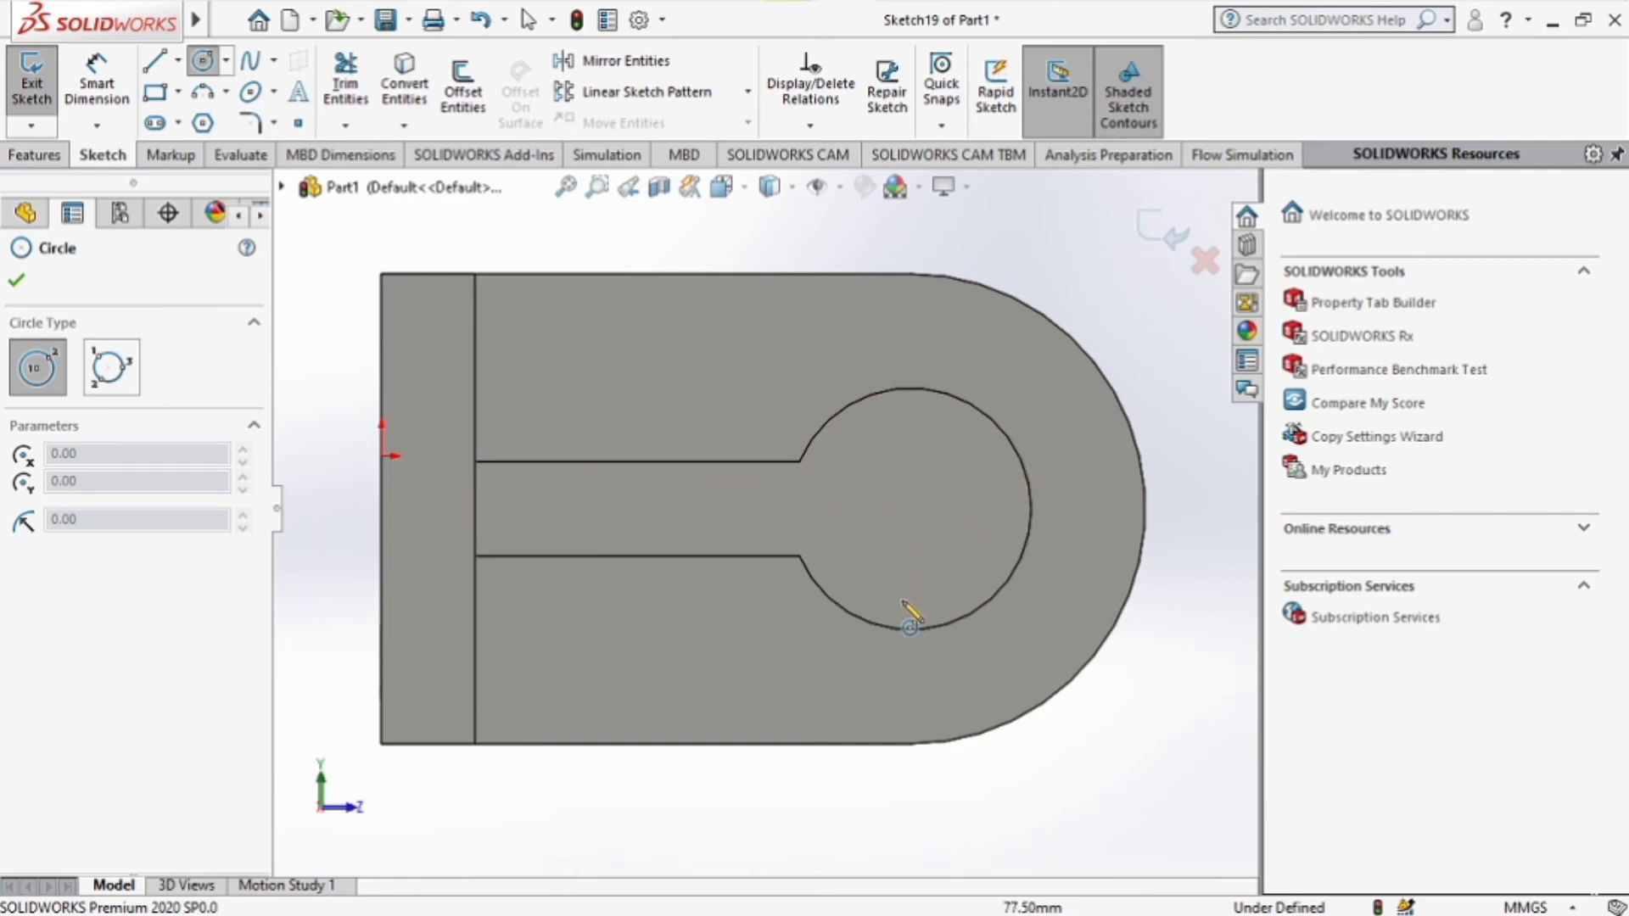
click(910, 508)
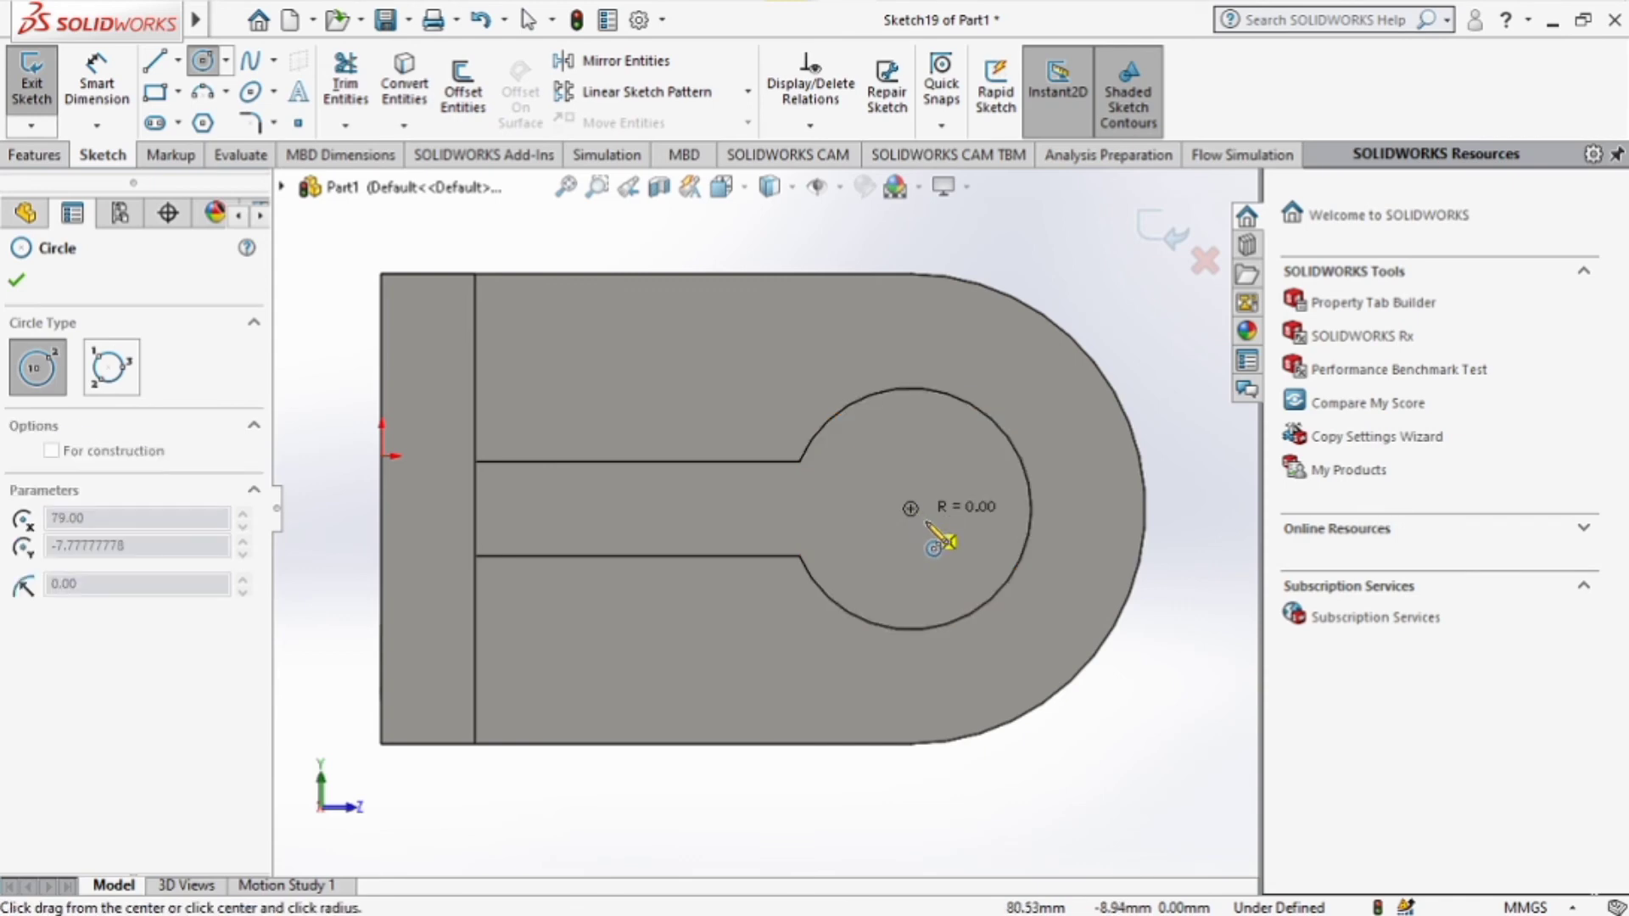
click(950, 558)
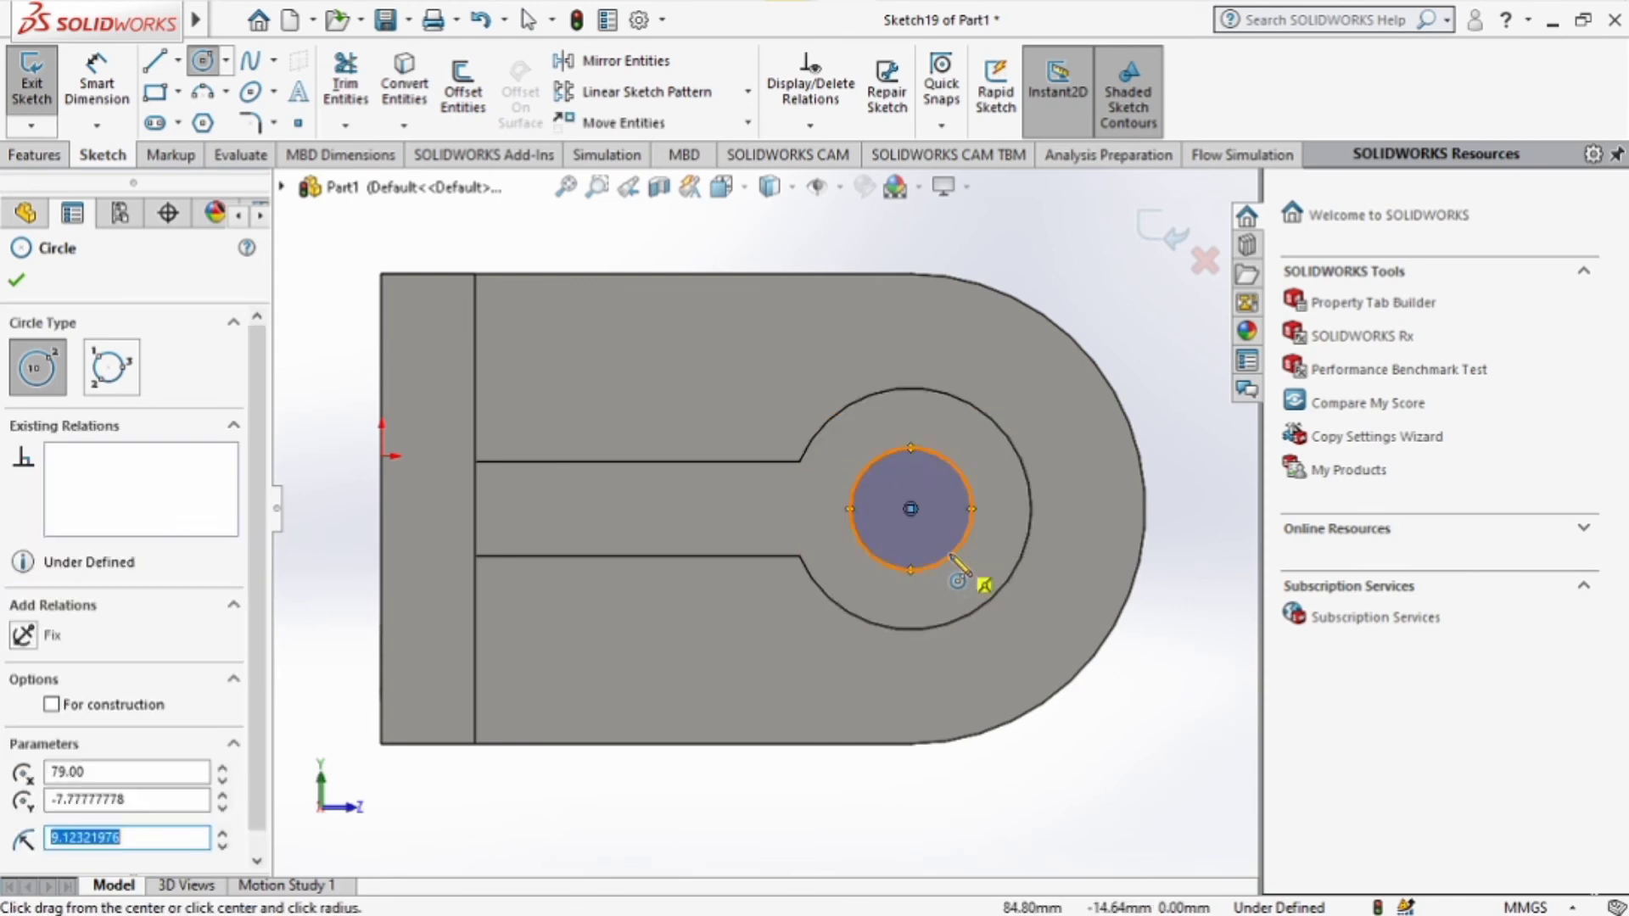
key(Escape)
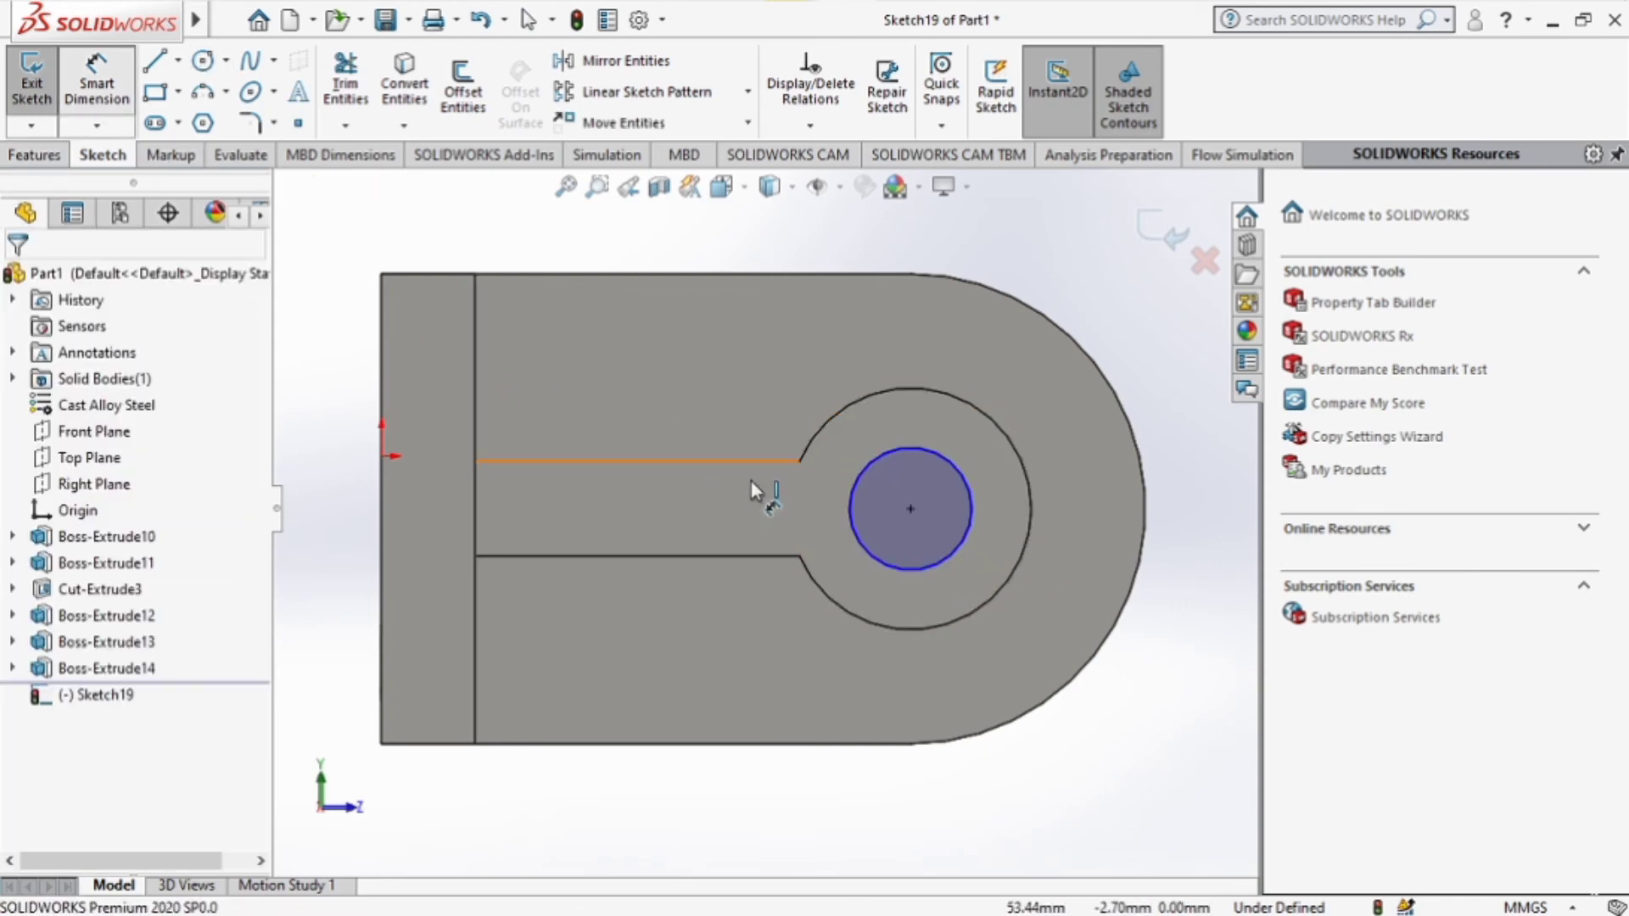
Dimension the circle's diameter to 20 mm.
click(853, 481)
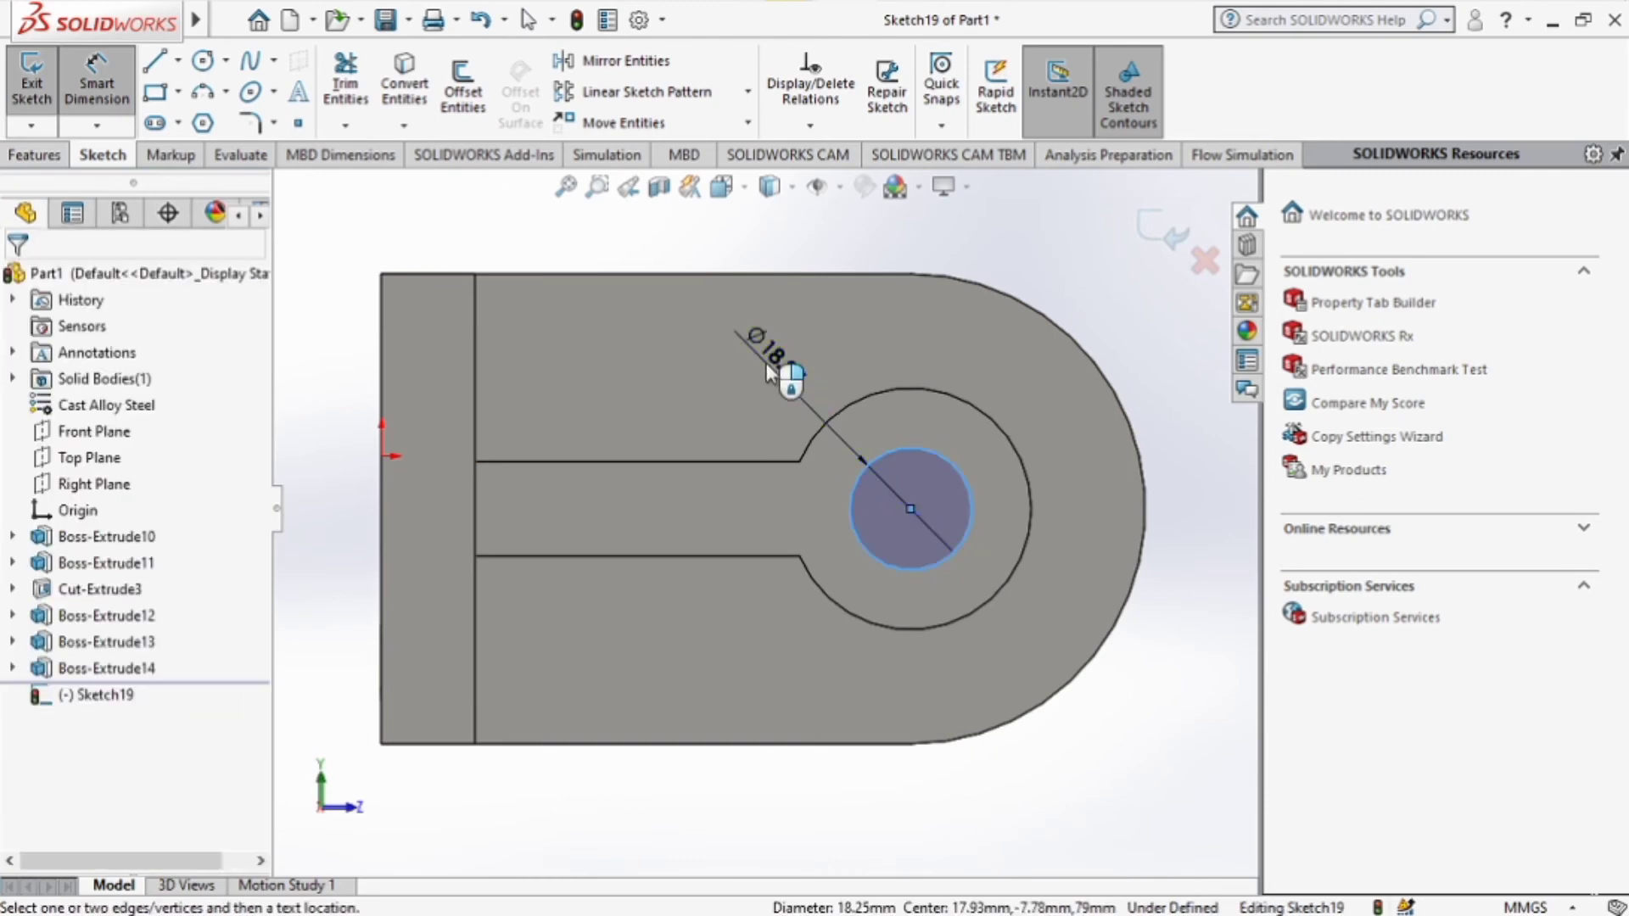
click(766, 367)
text(20)
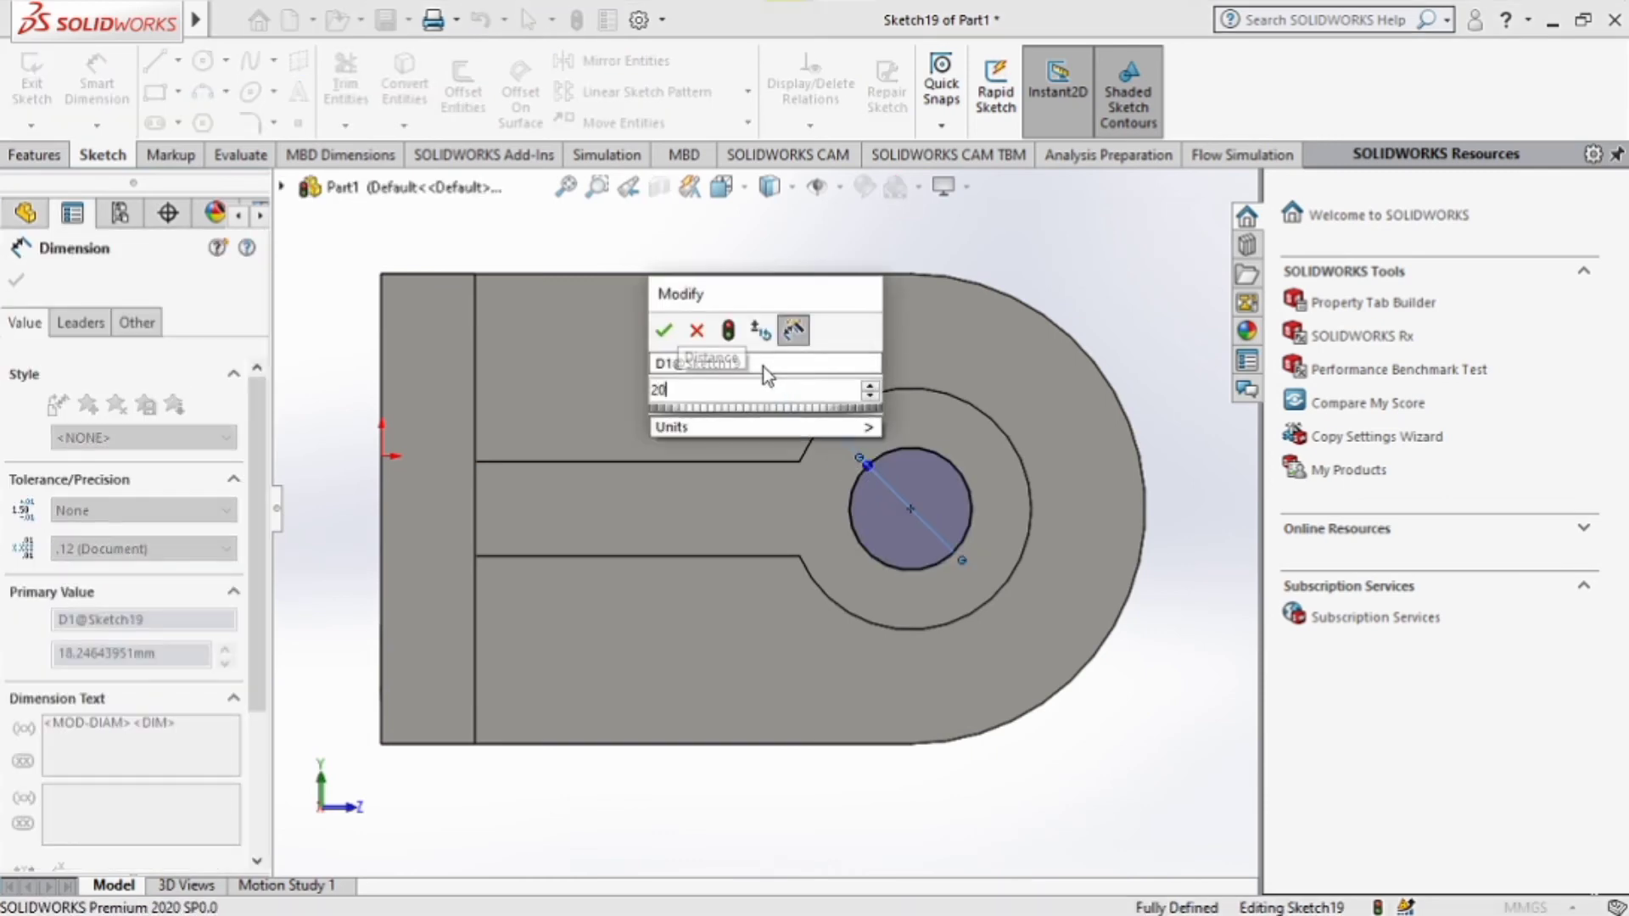
key(Return)
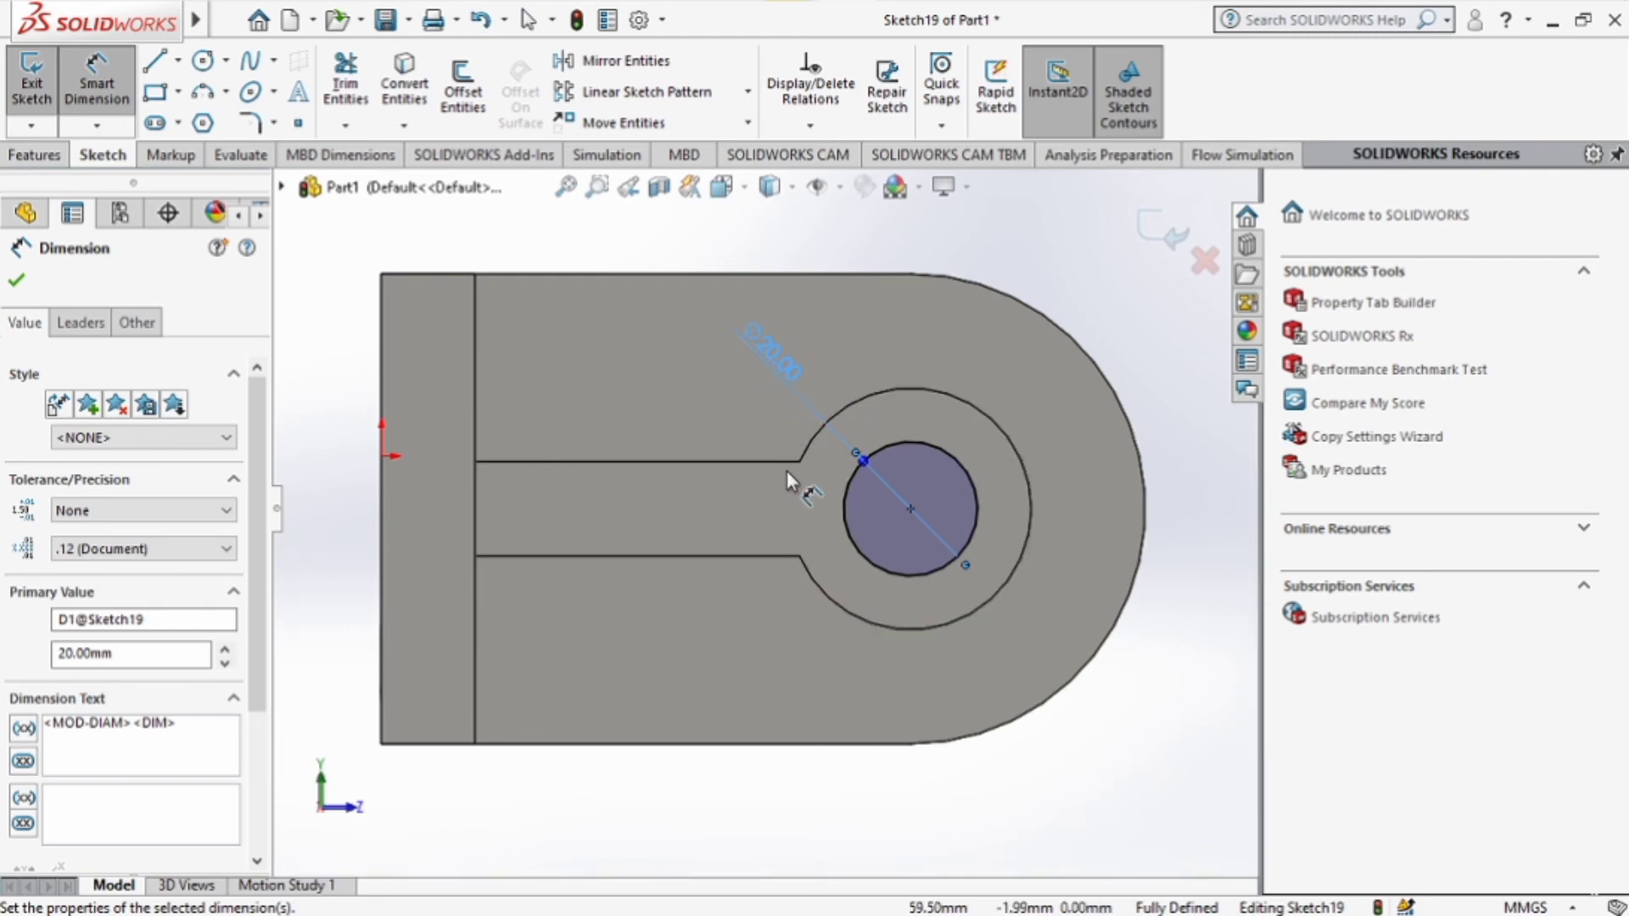
Cut-extrude the circle 56 mm blind through the boss and the upright wall.
click(36, 156)
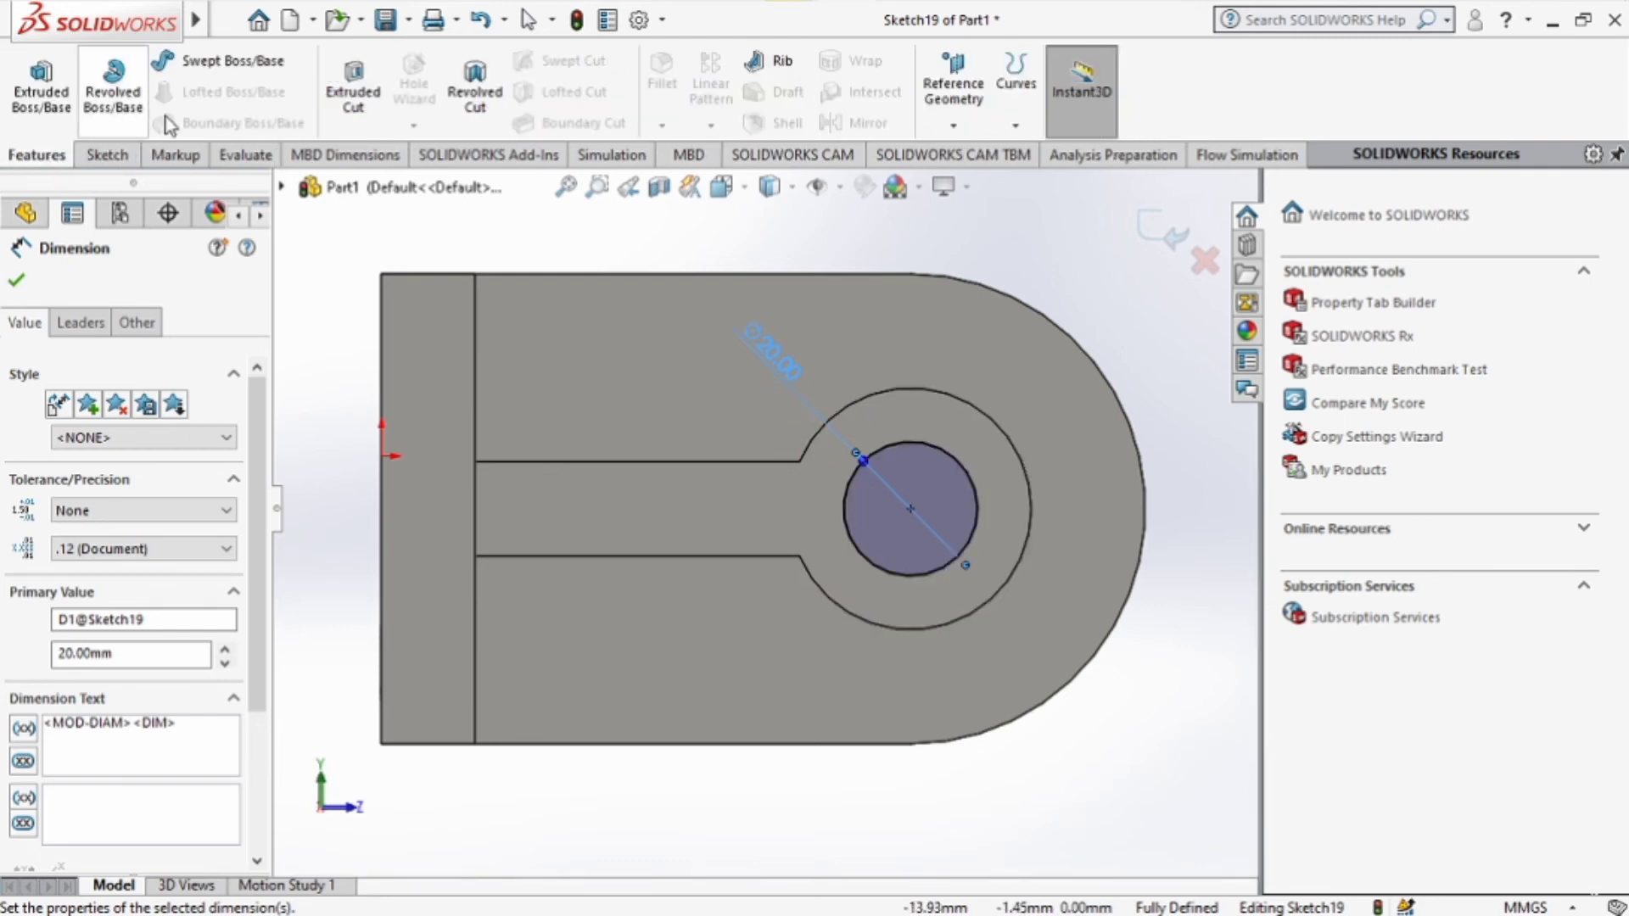
click(348, 91)
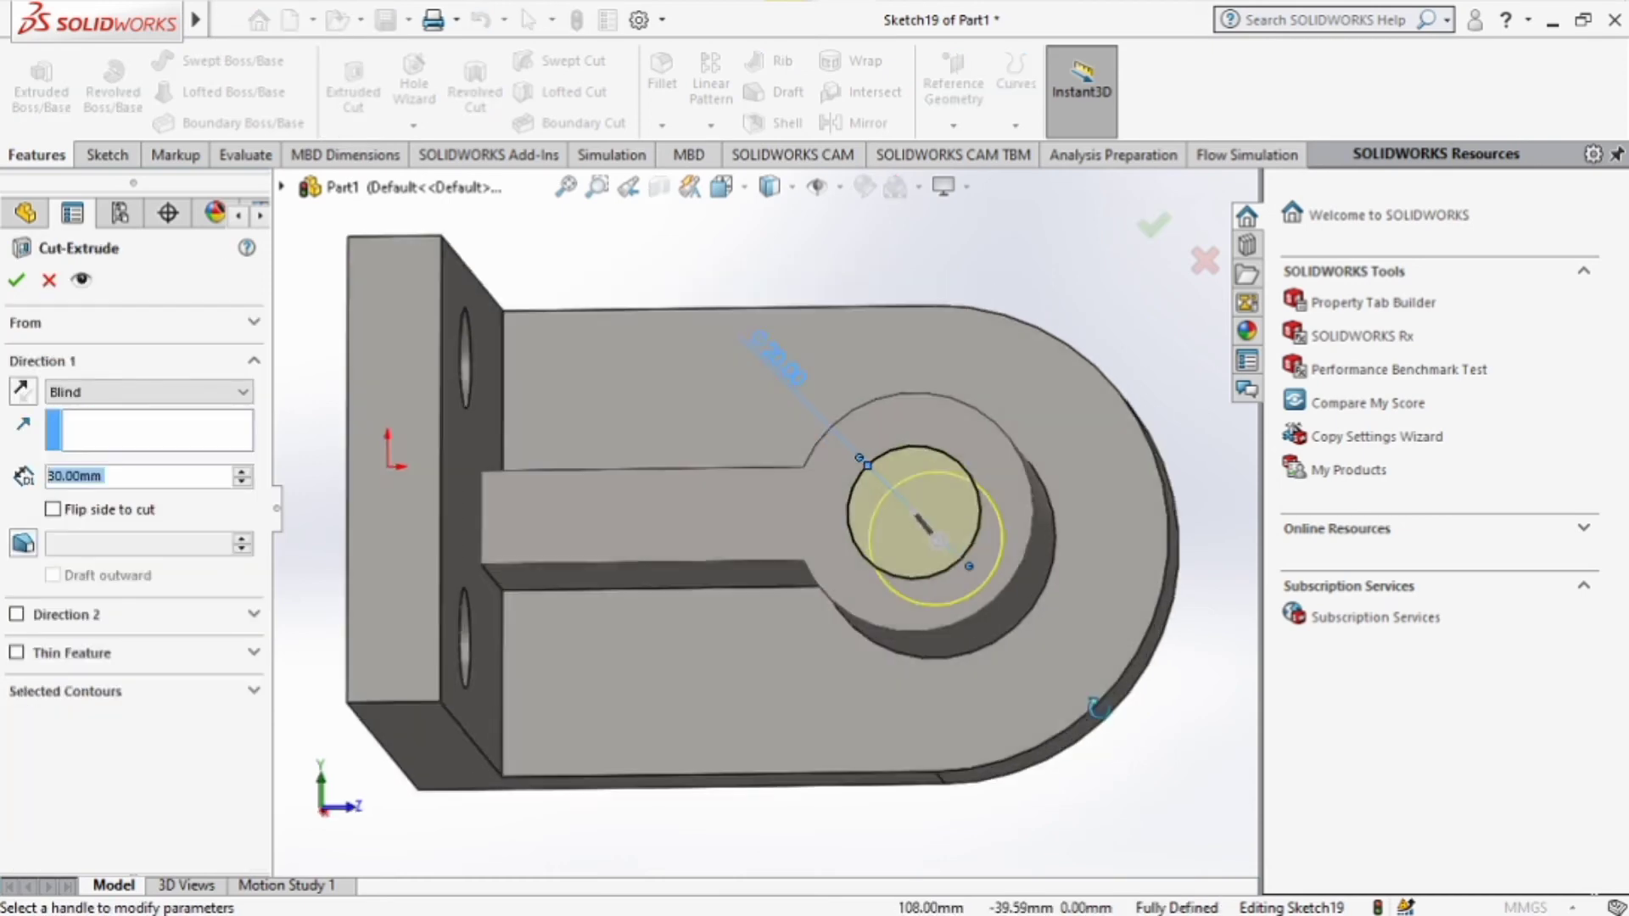
middle_drag(1120, 738, 950, 458)
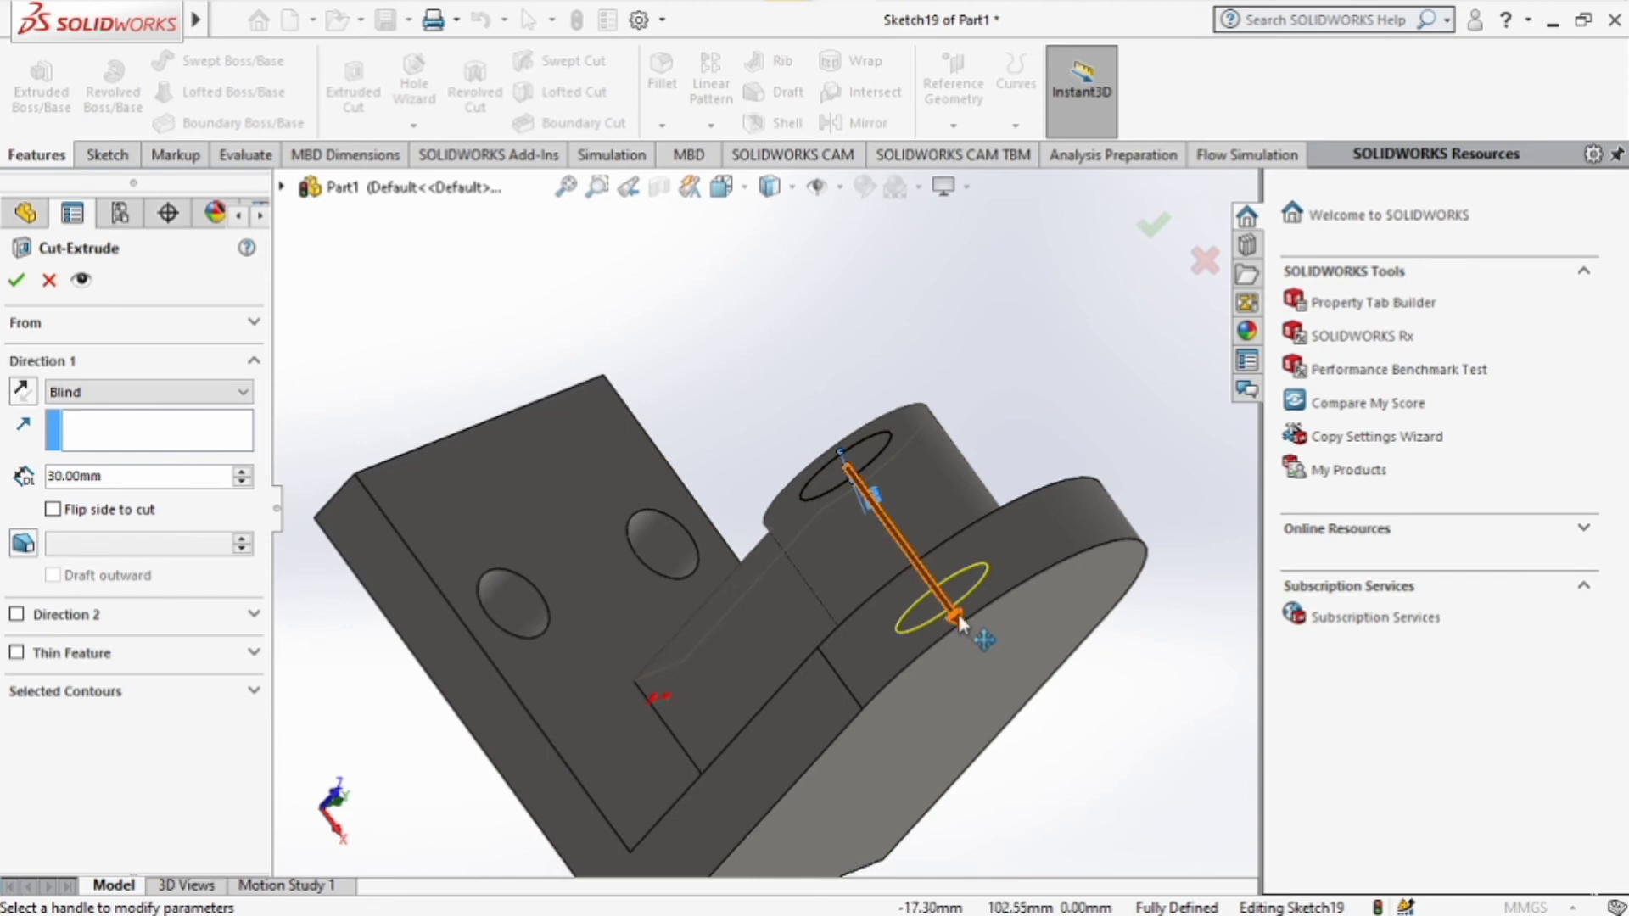
drag(955, 618, 1060, 738)
click(1061, 738)
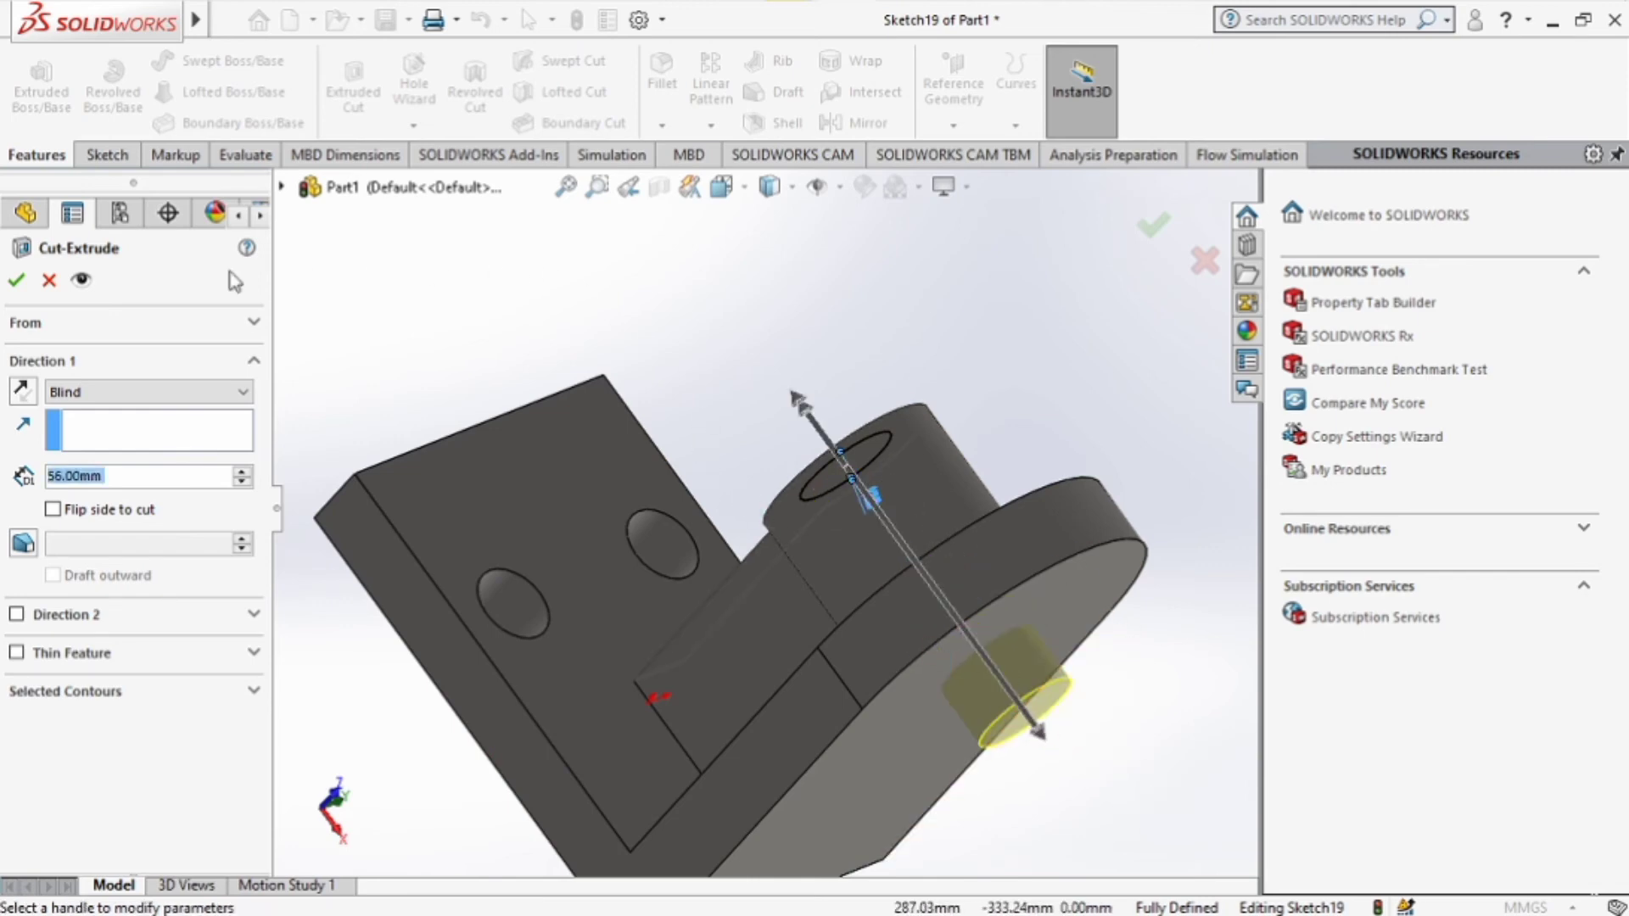
click(8, 281)
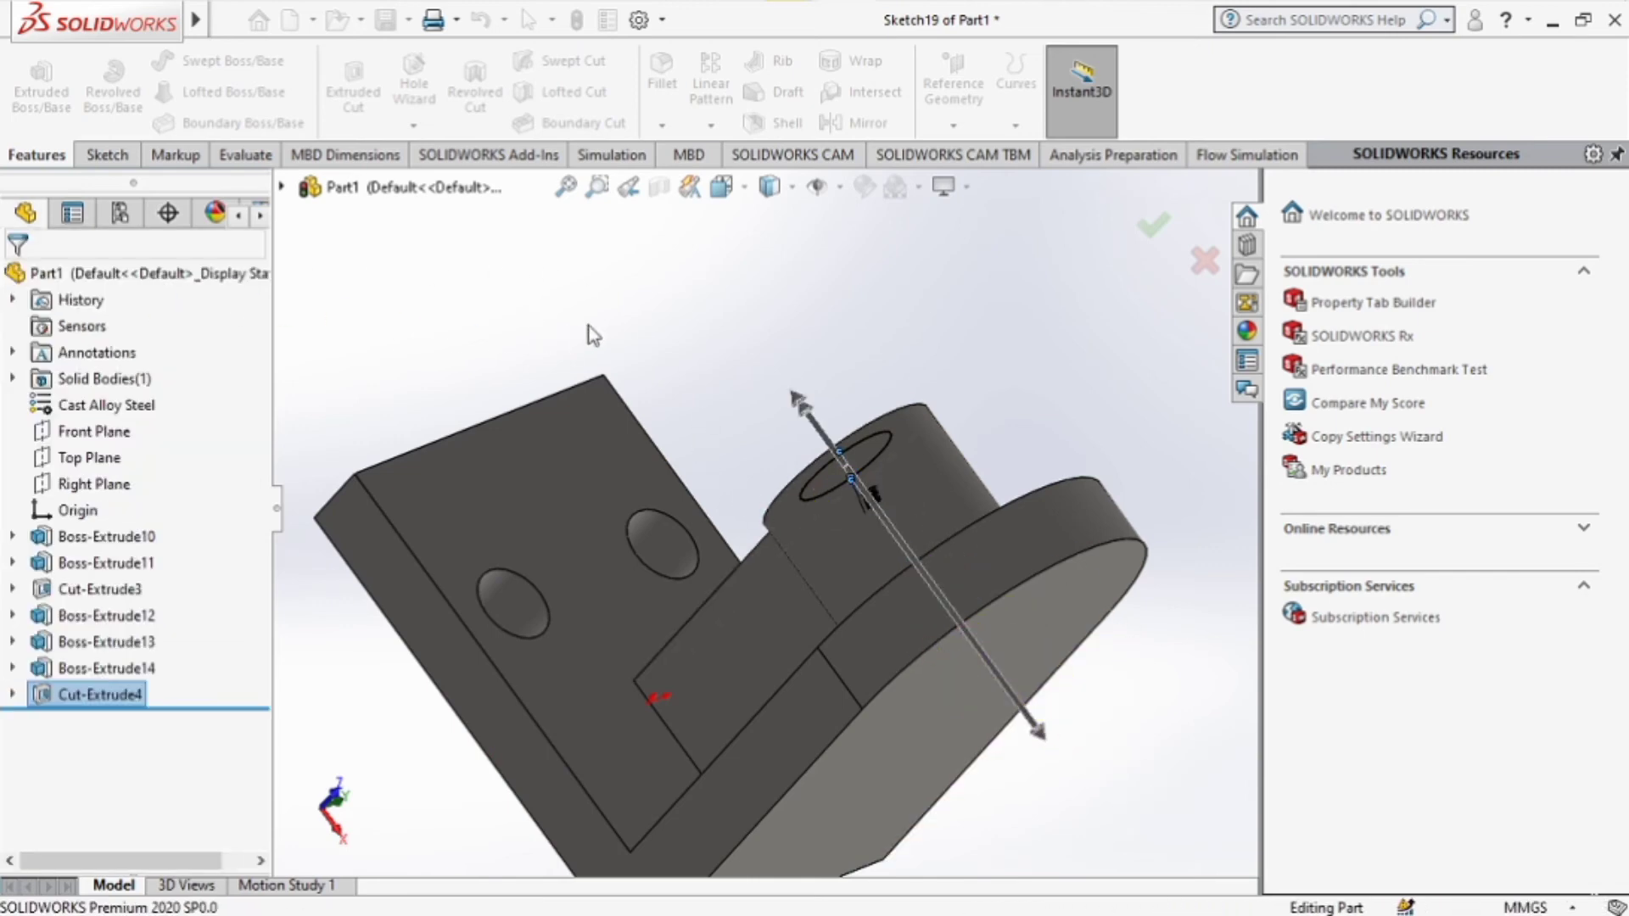
middle_drag(769, 361, 984, 878)
Check the sloping rib in the isometric drawing iso7.jpg and open a sketch on the rib block's side face in SOLIDWORKS.
mouse_move(789, 8)
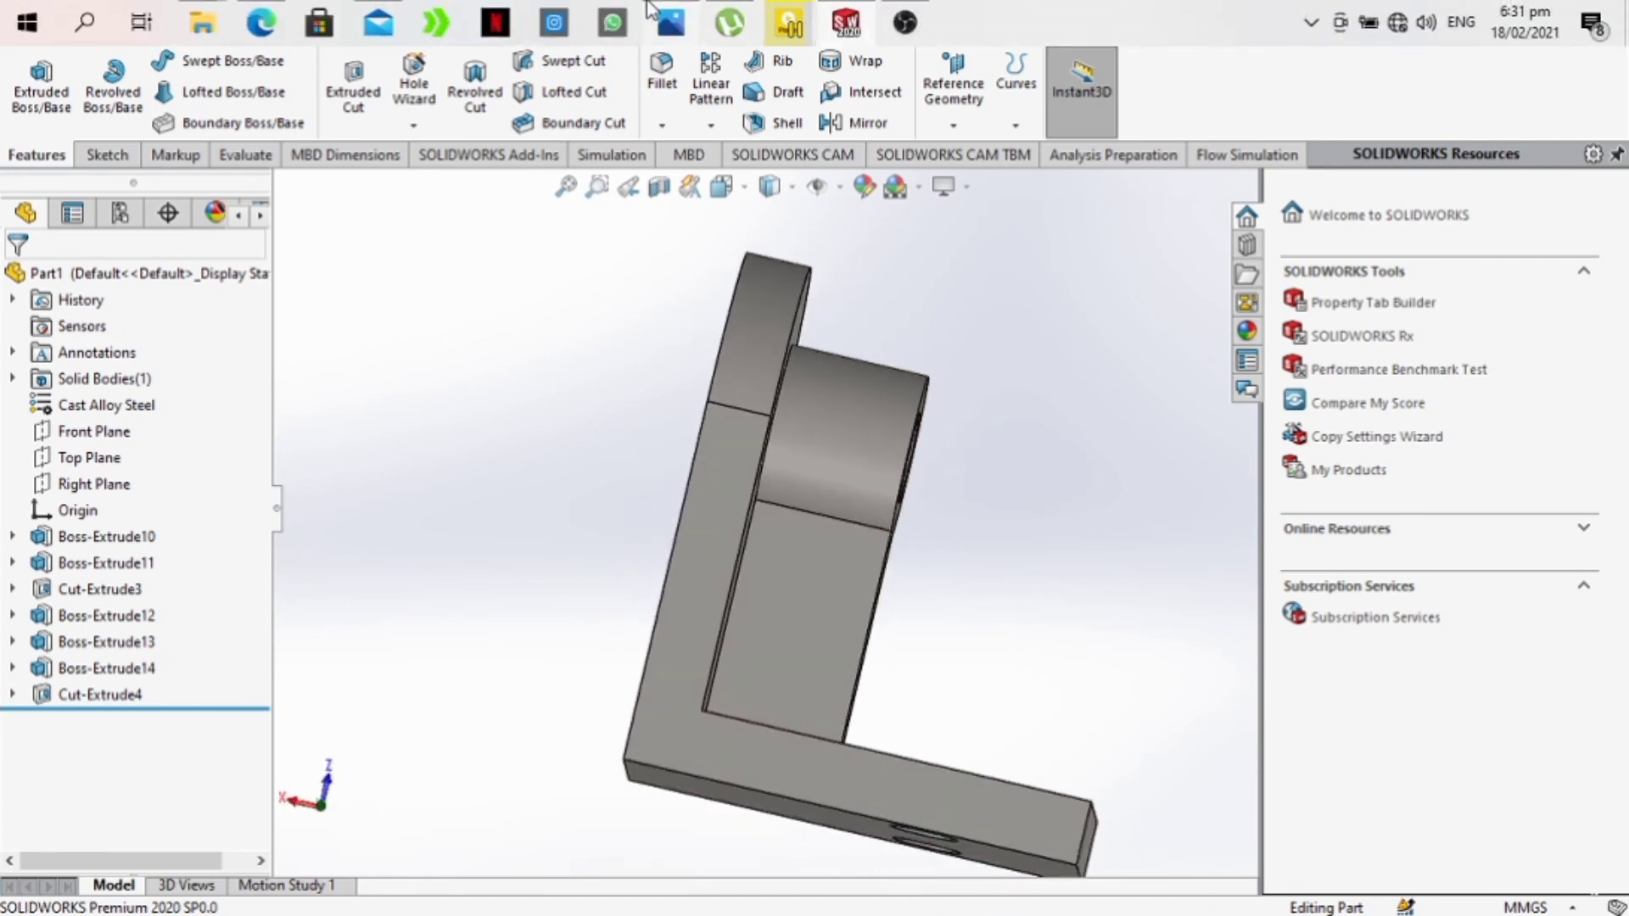
click(669, 23)
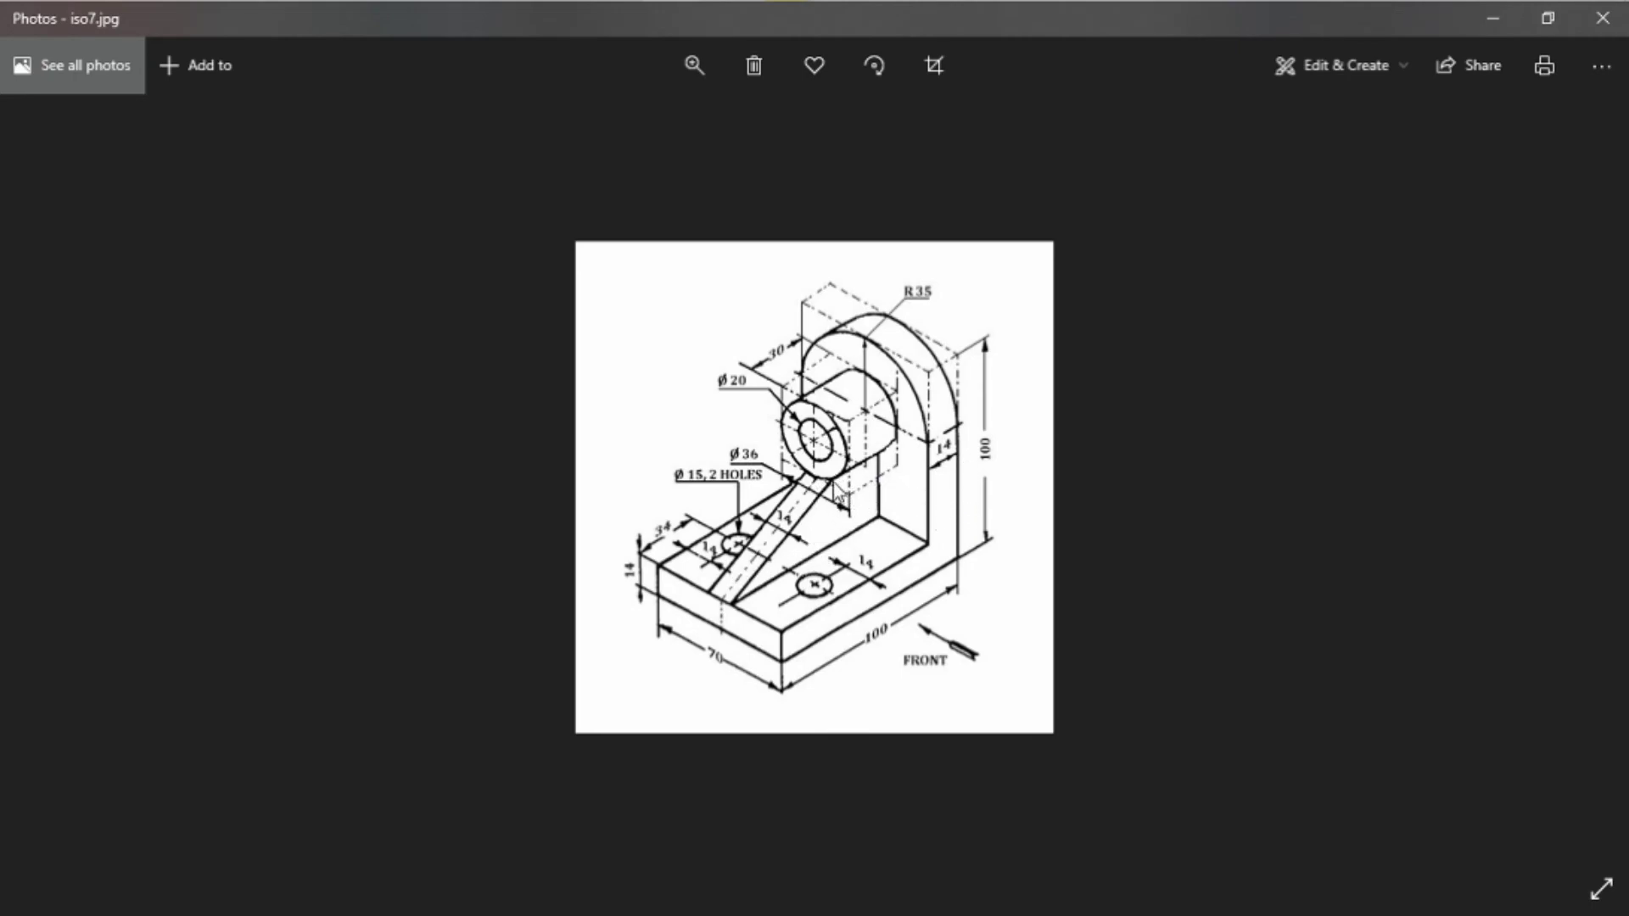
mouse_move(1124, 12)
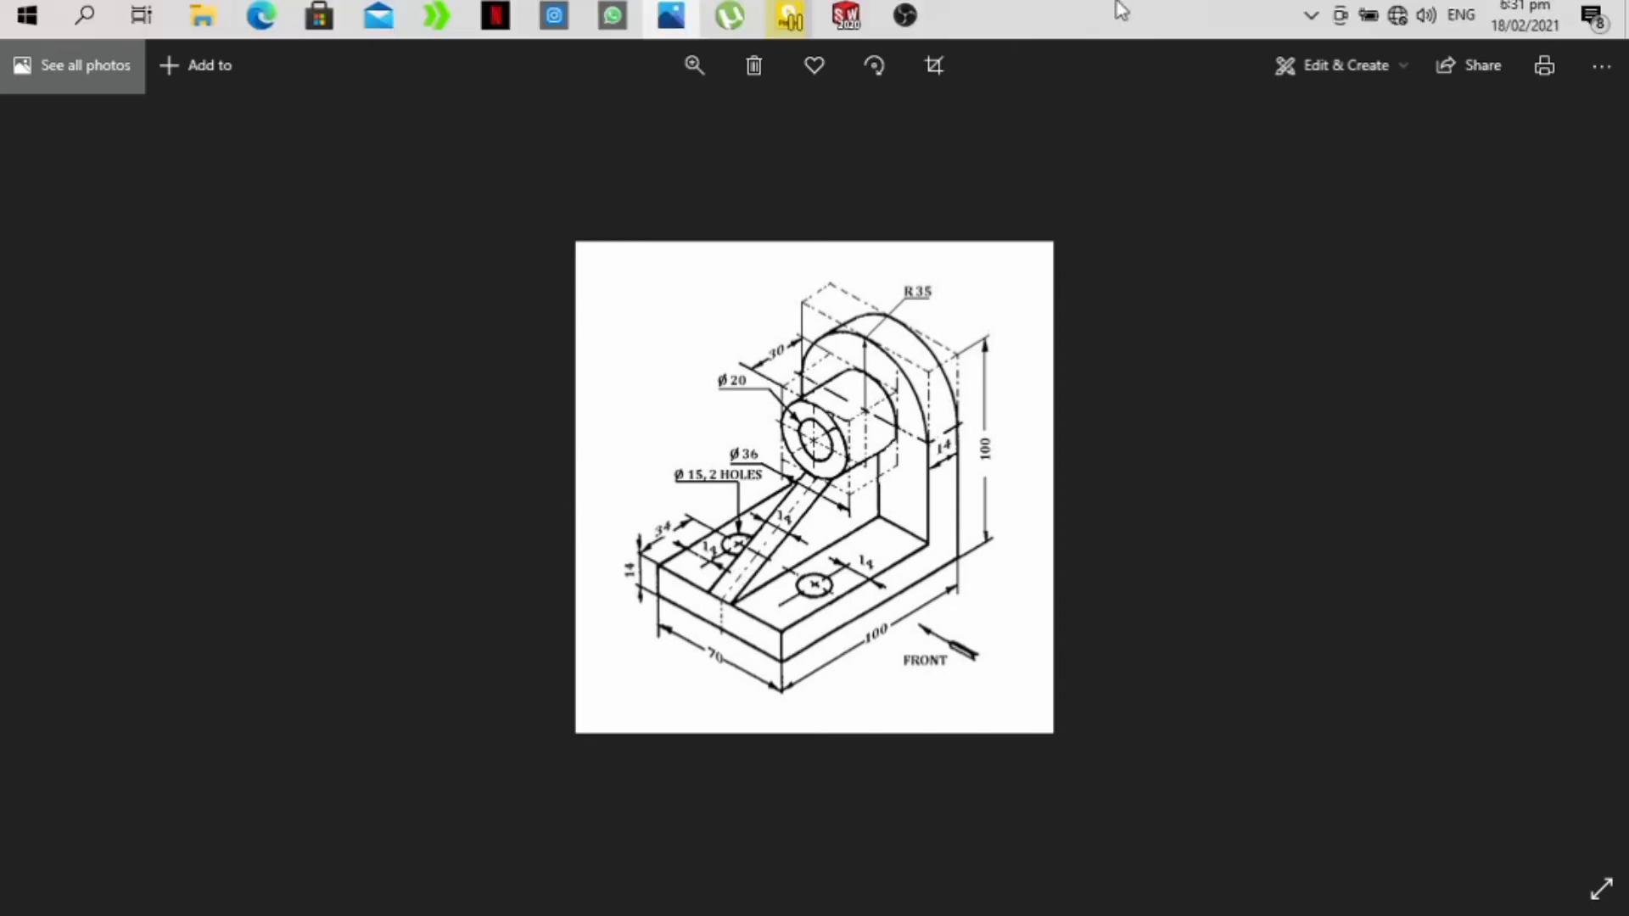
click(846, 23)
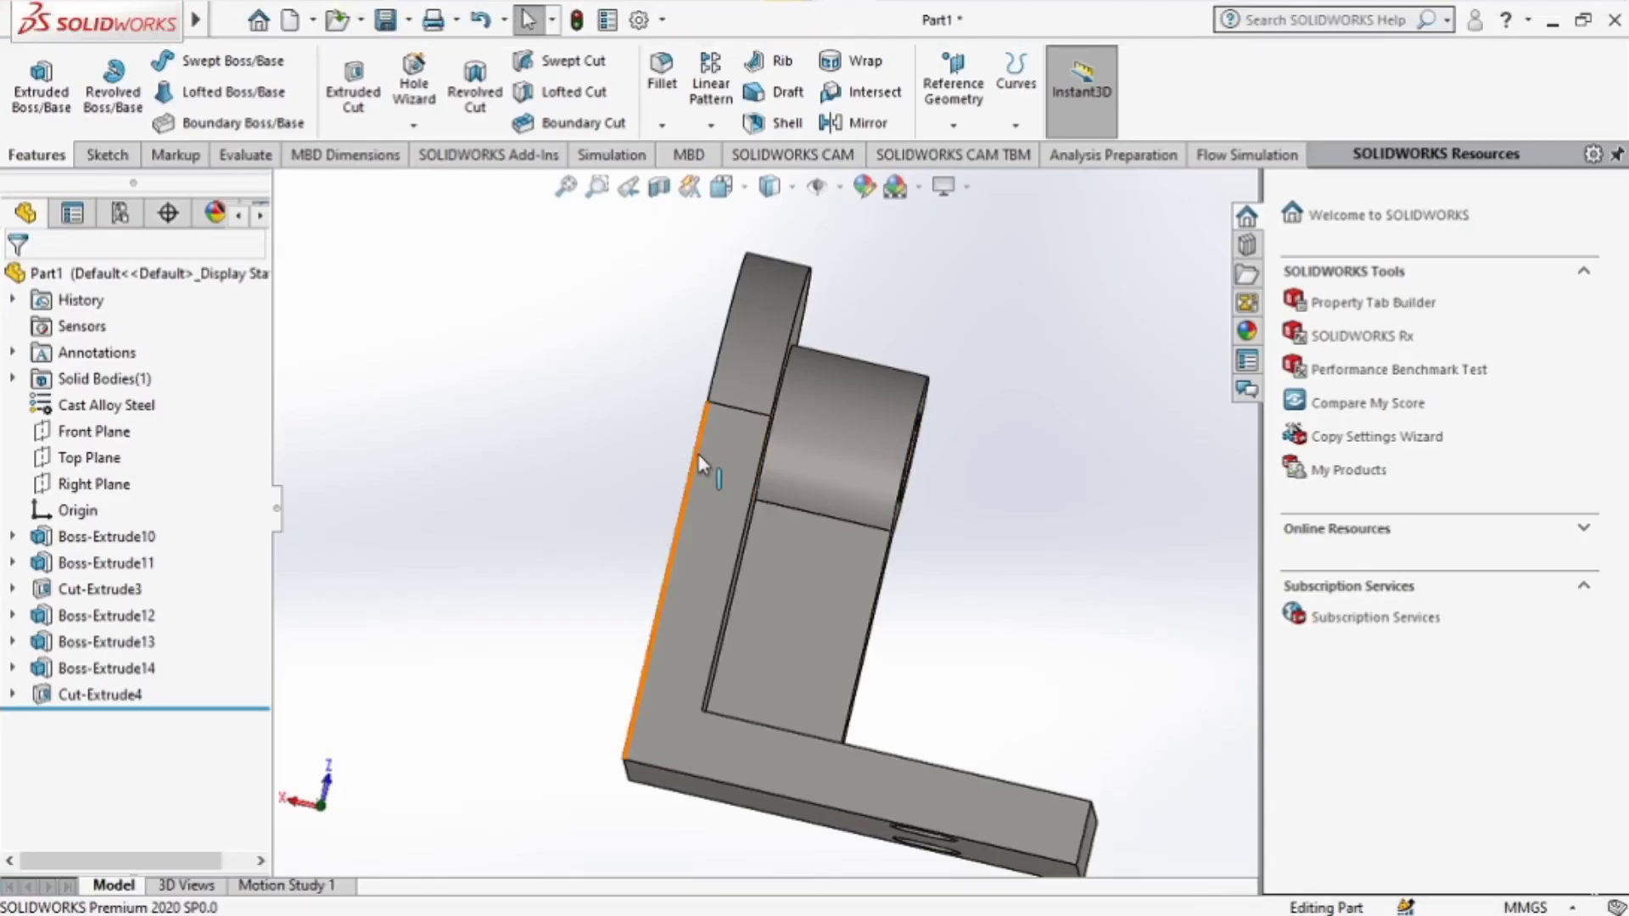
right_click(825, 571)
click(1010, 267)
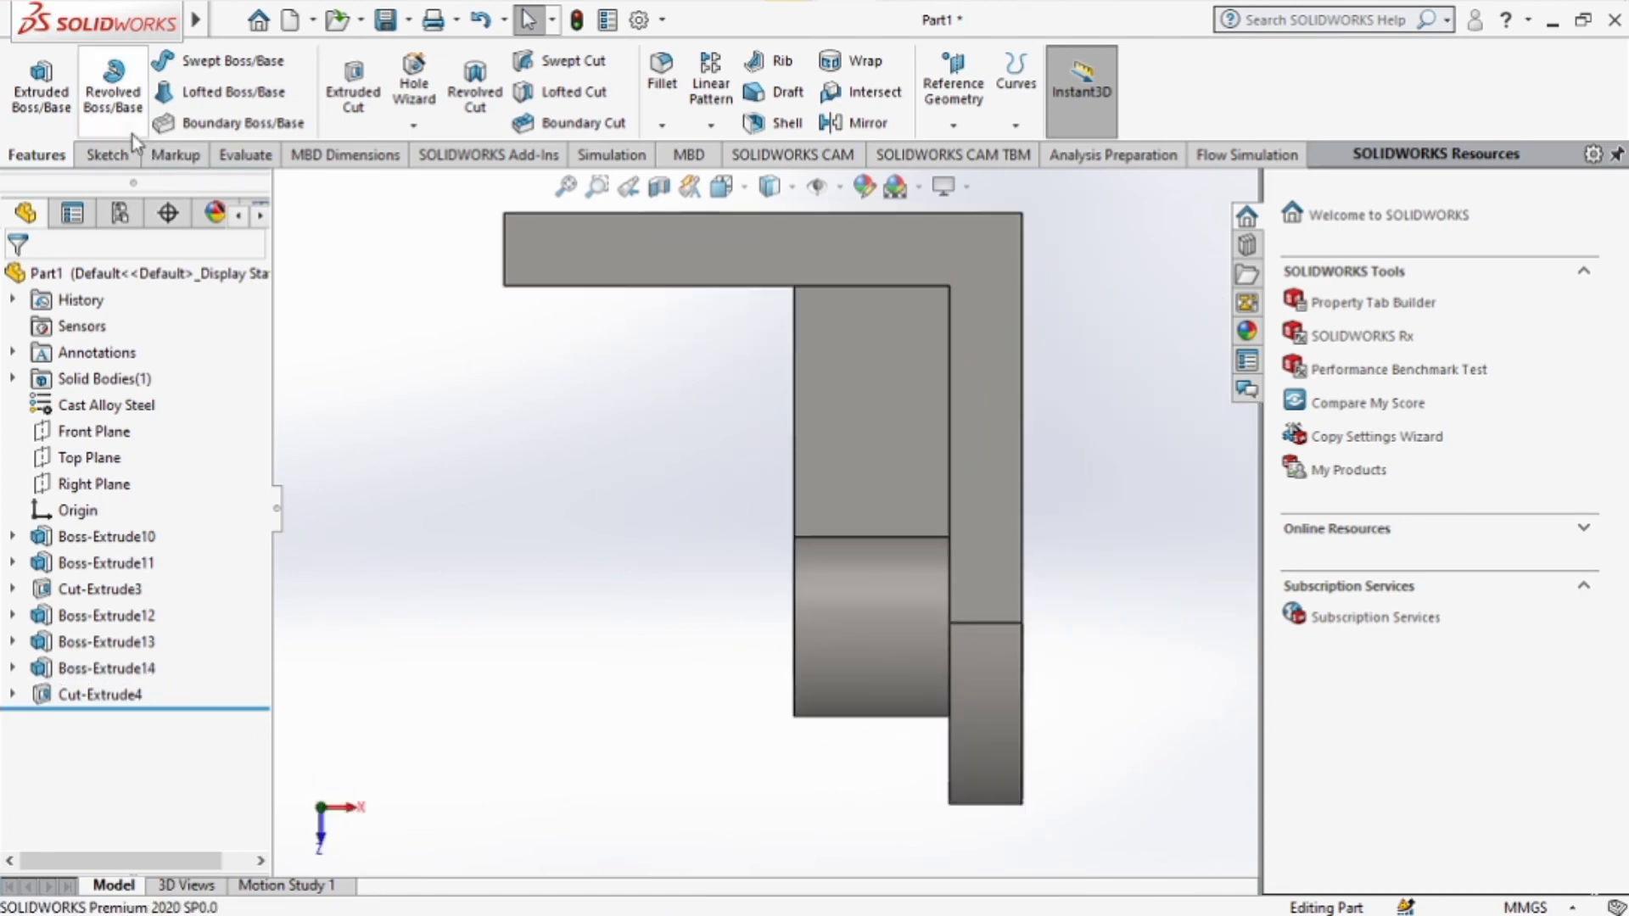
click(105, 155)
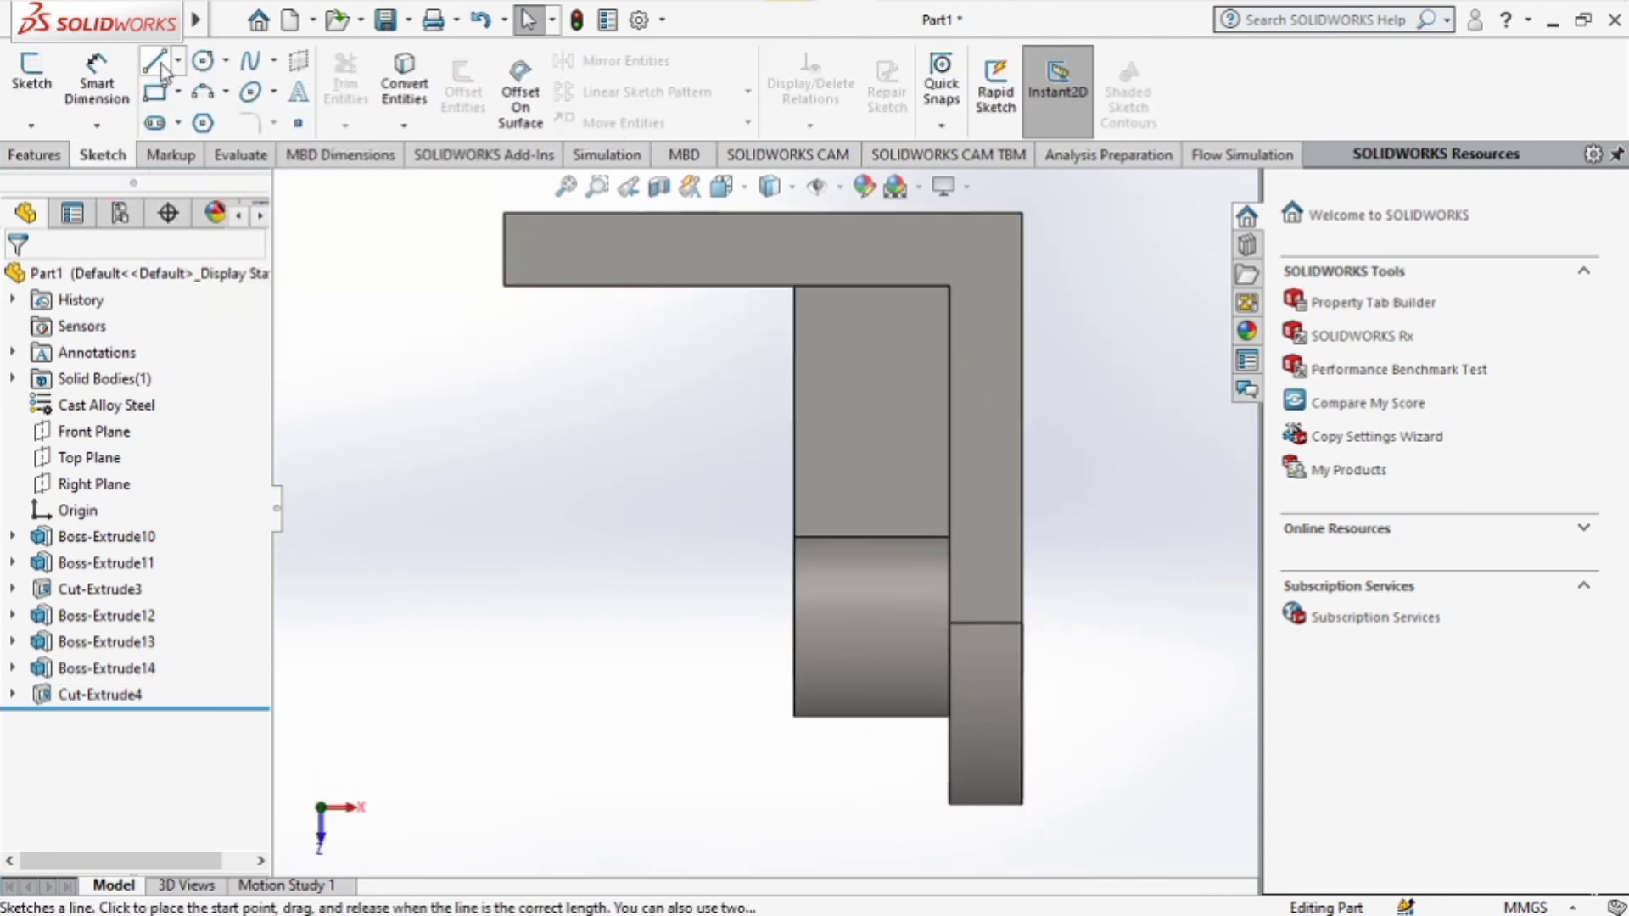
click(32, 77)
click(870, 423)
Sketch a closed triangle from the rib block's base corner to the base's outer edge and the boss junction, with a vertical side about 48.4 mm.
key(l)
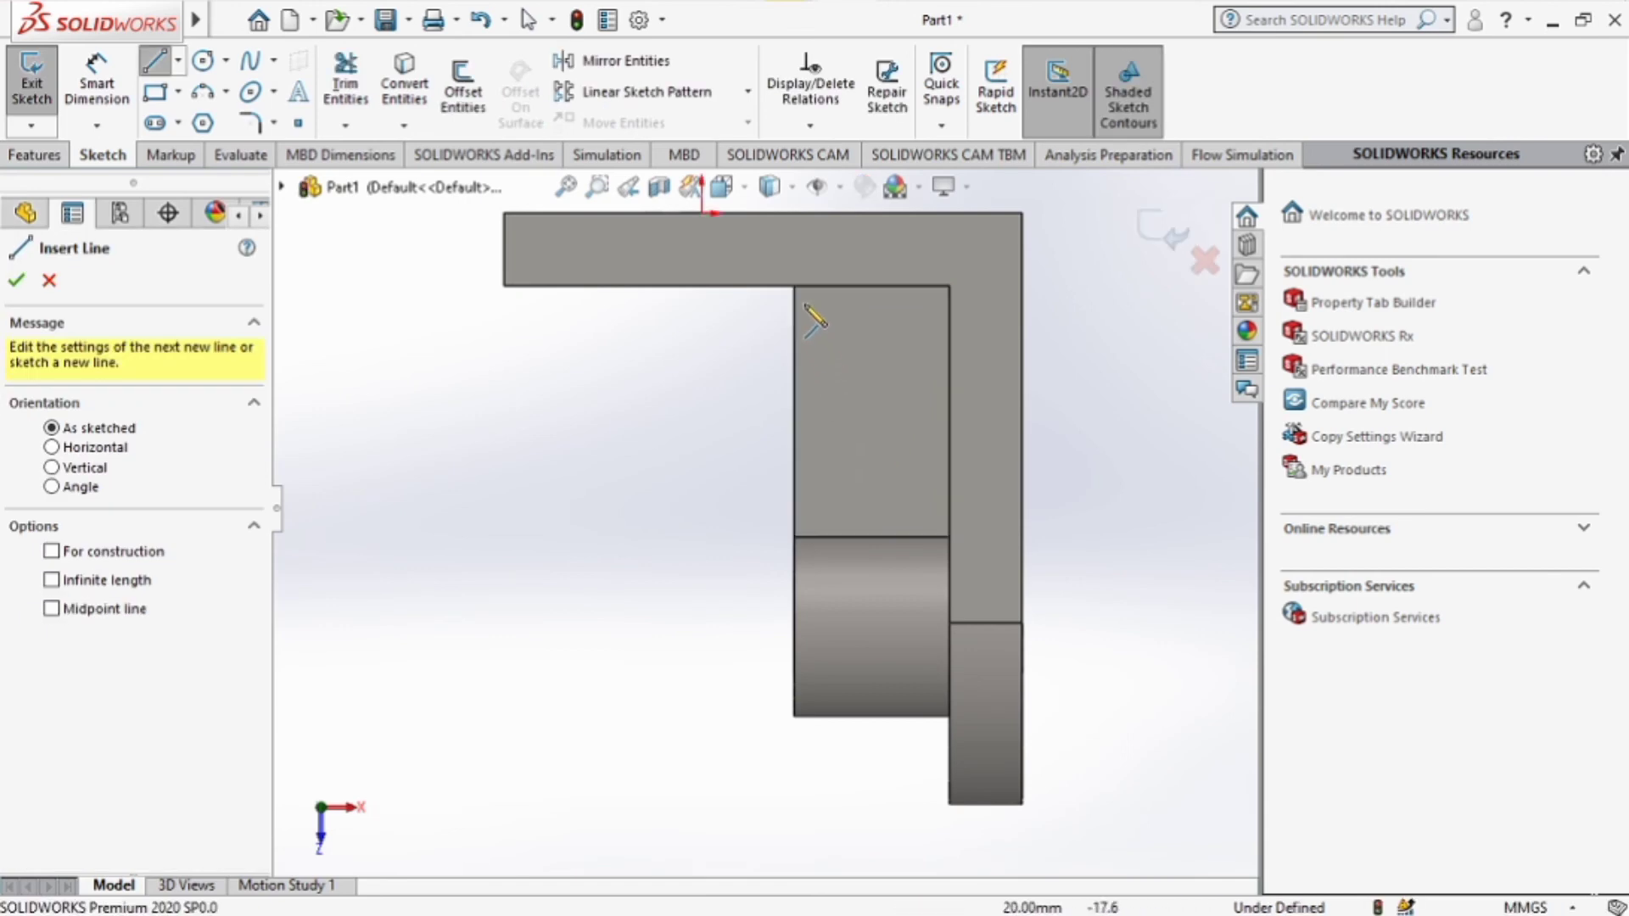
click(795, 287)
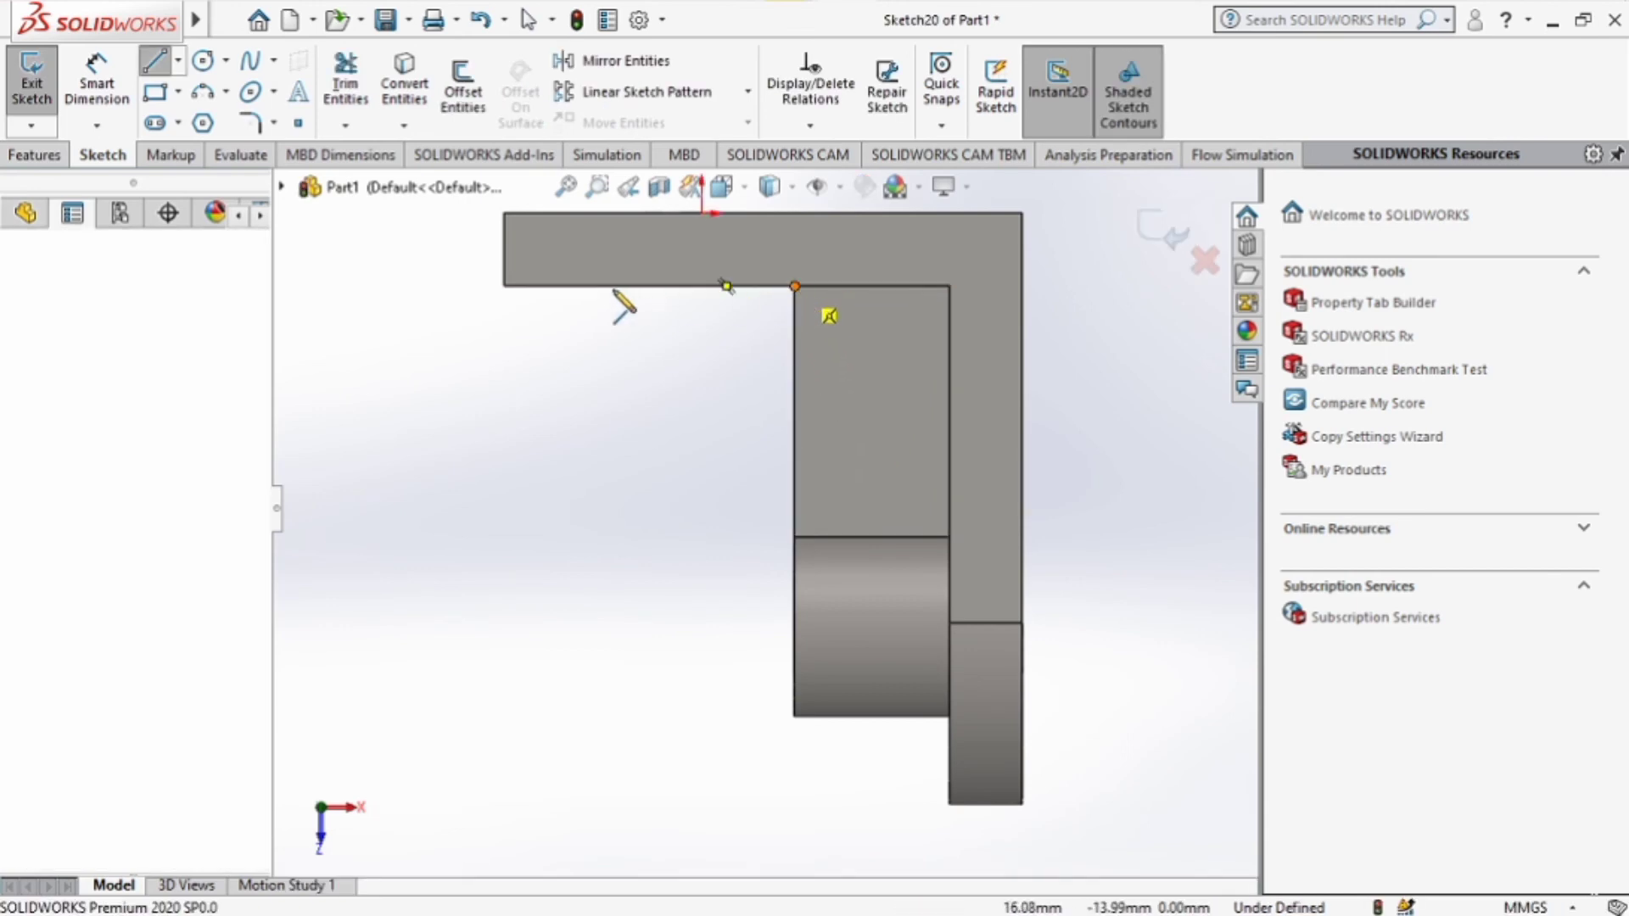
click(505, 286)
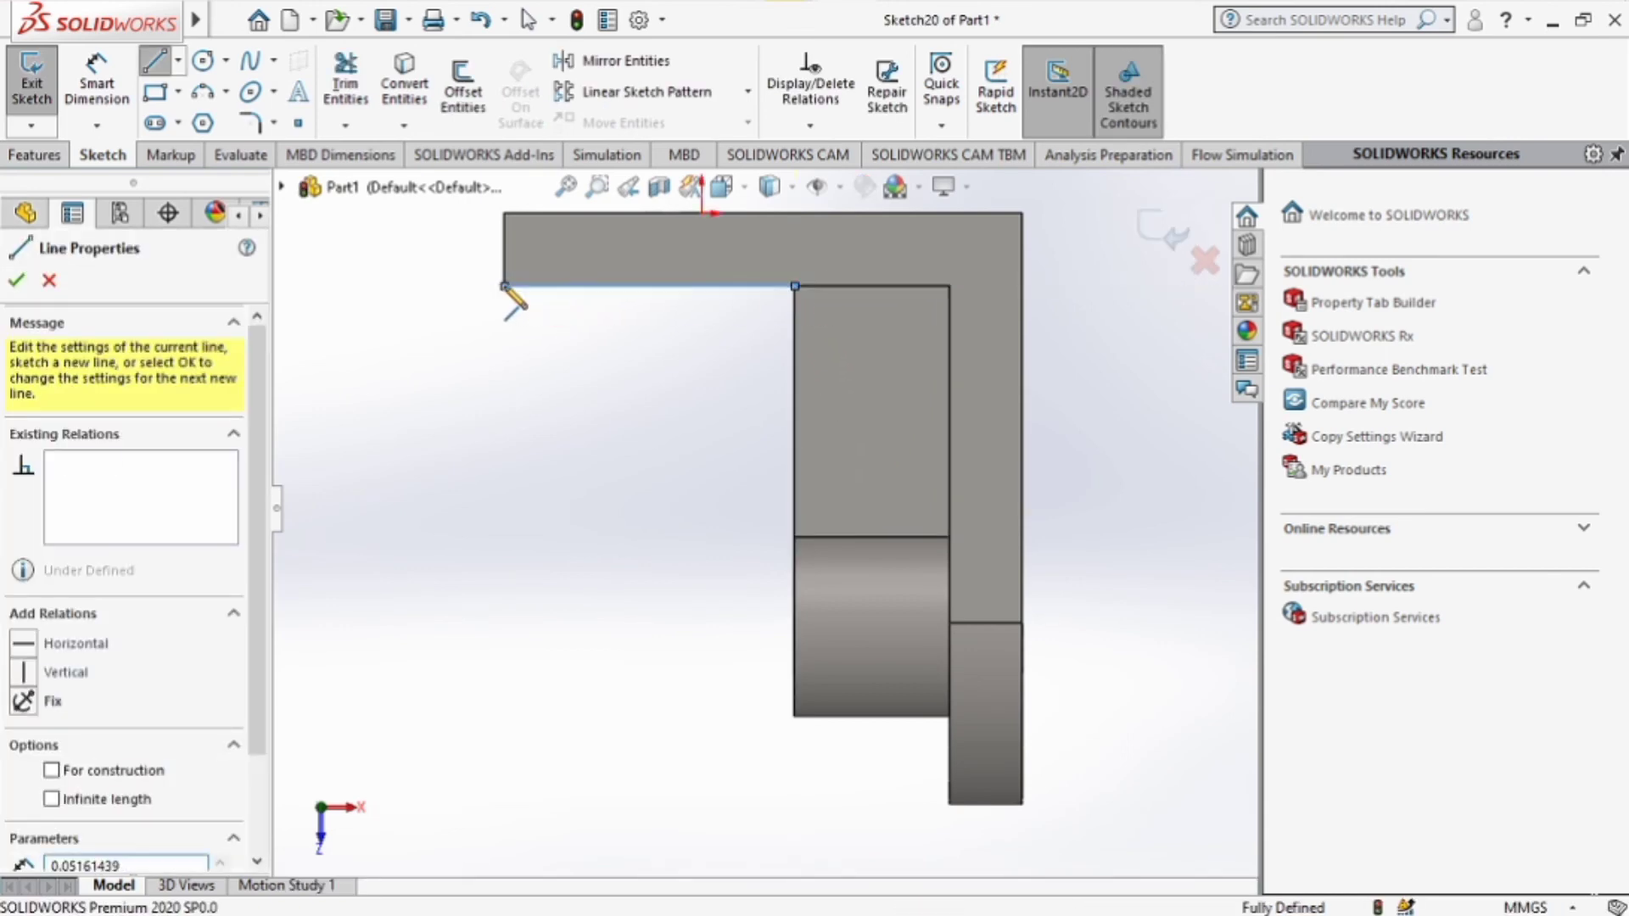
click(795, 536)
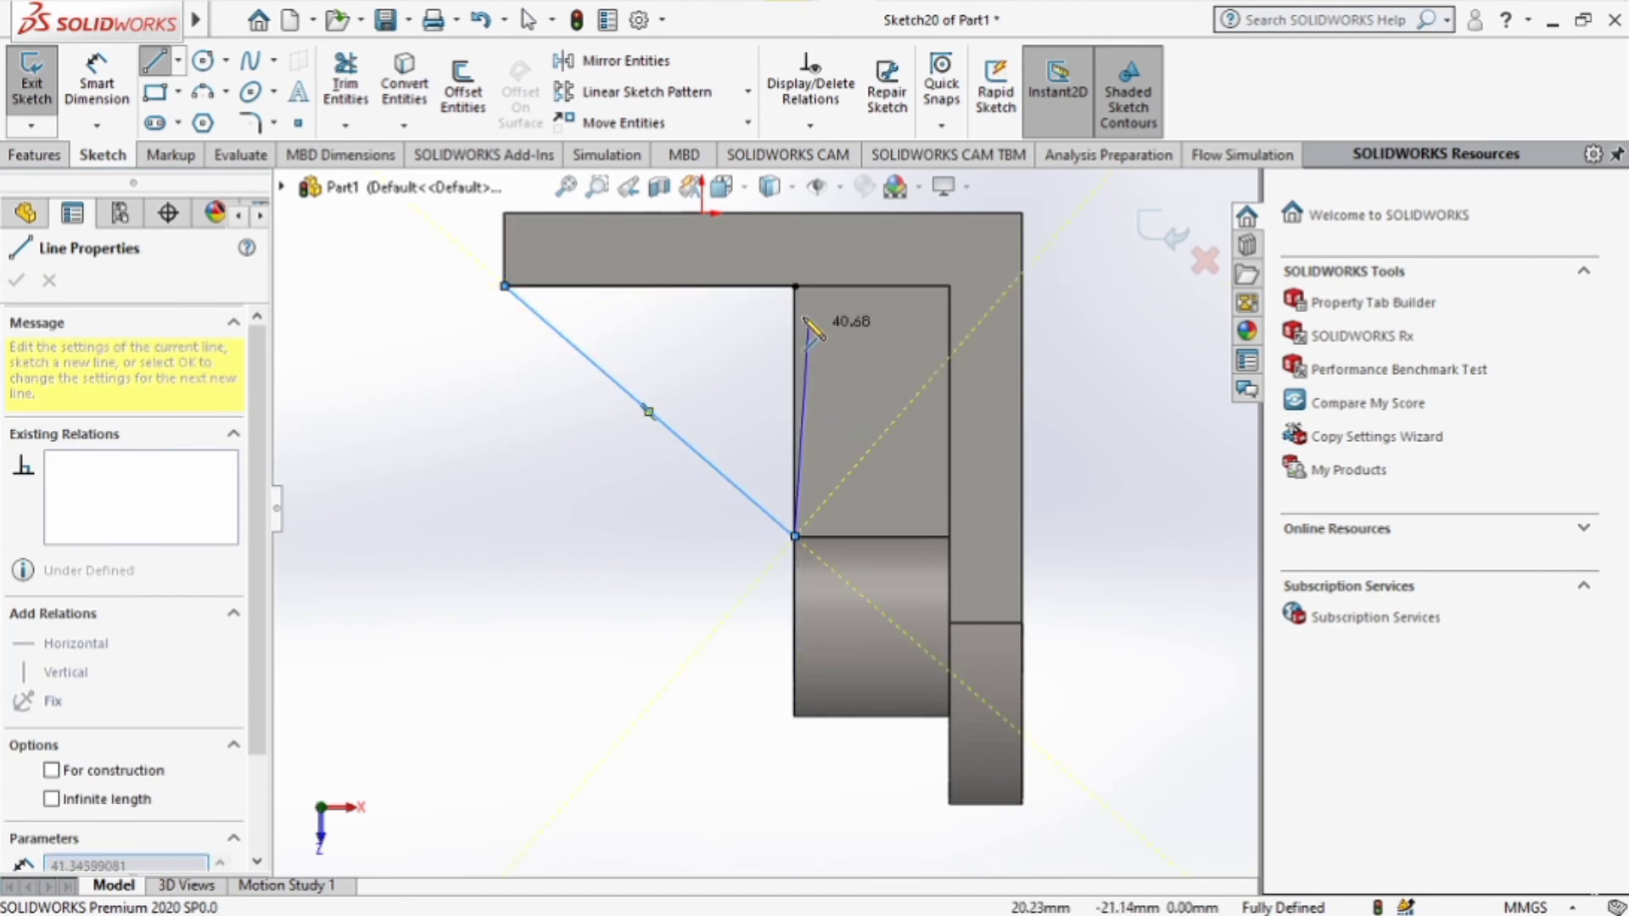
click(795, 287)
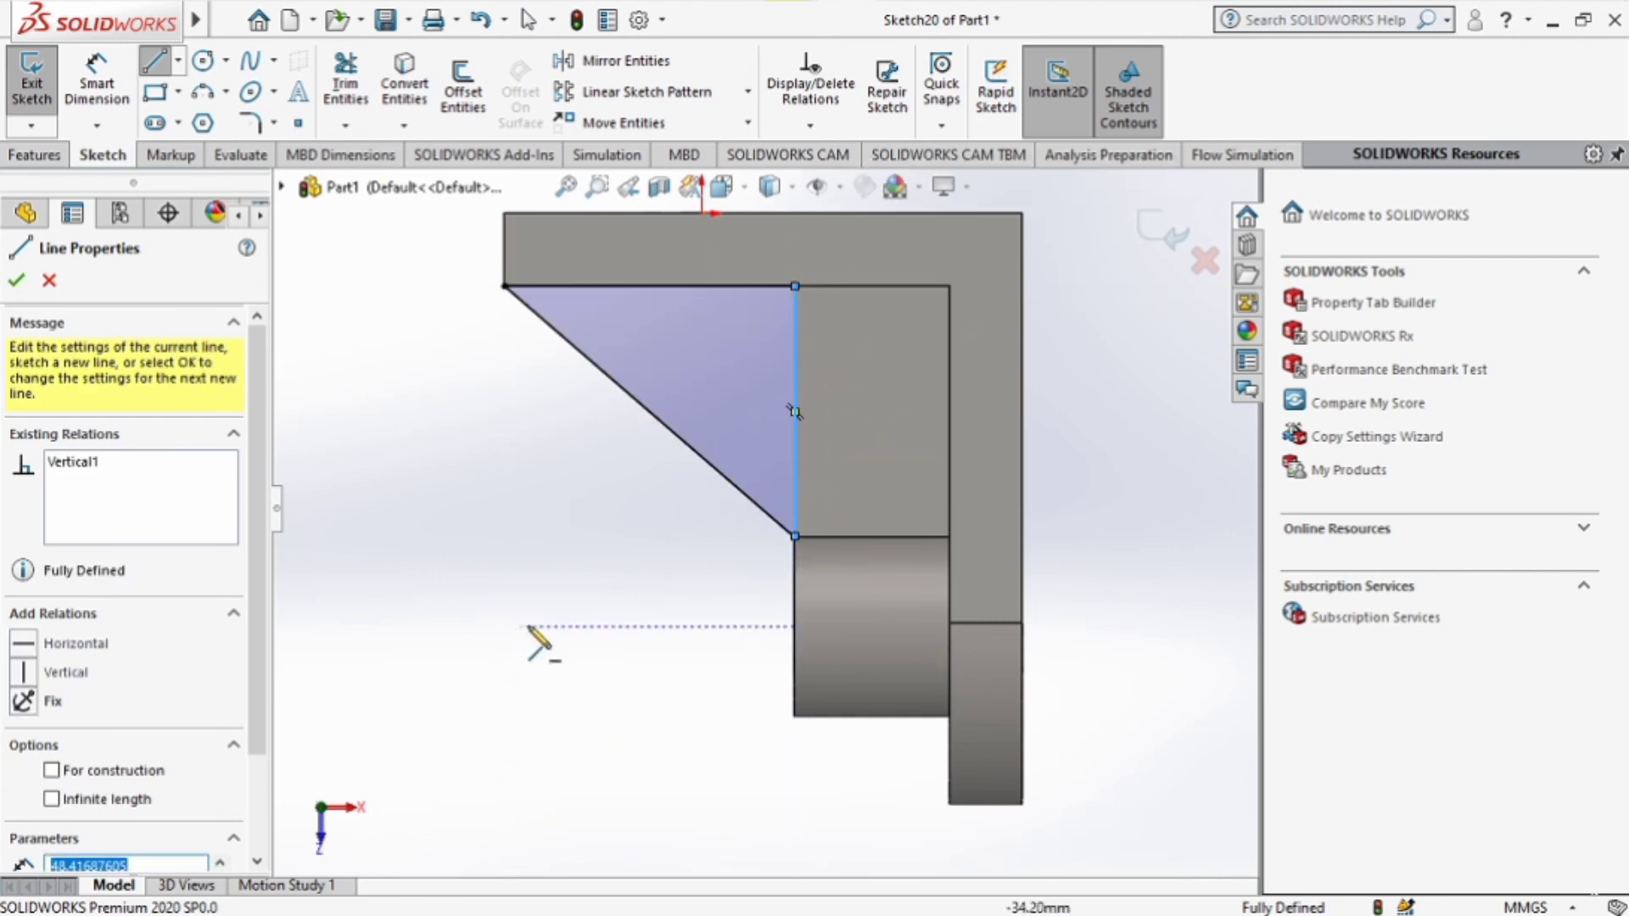
middle_drag(538, 716, 653, 492)
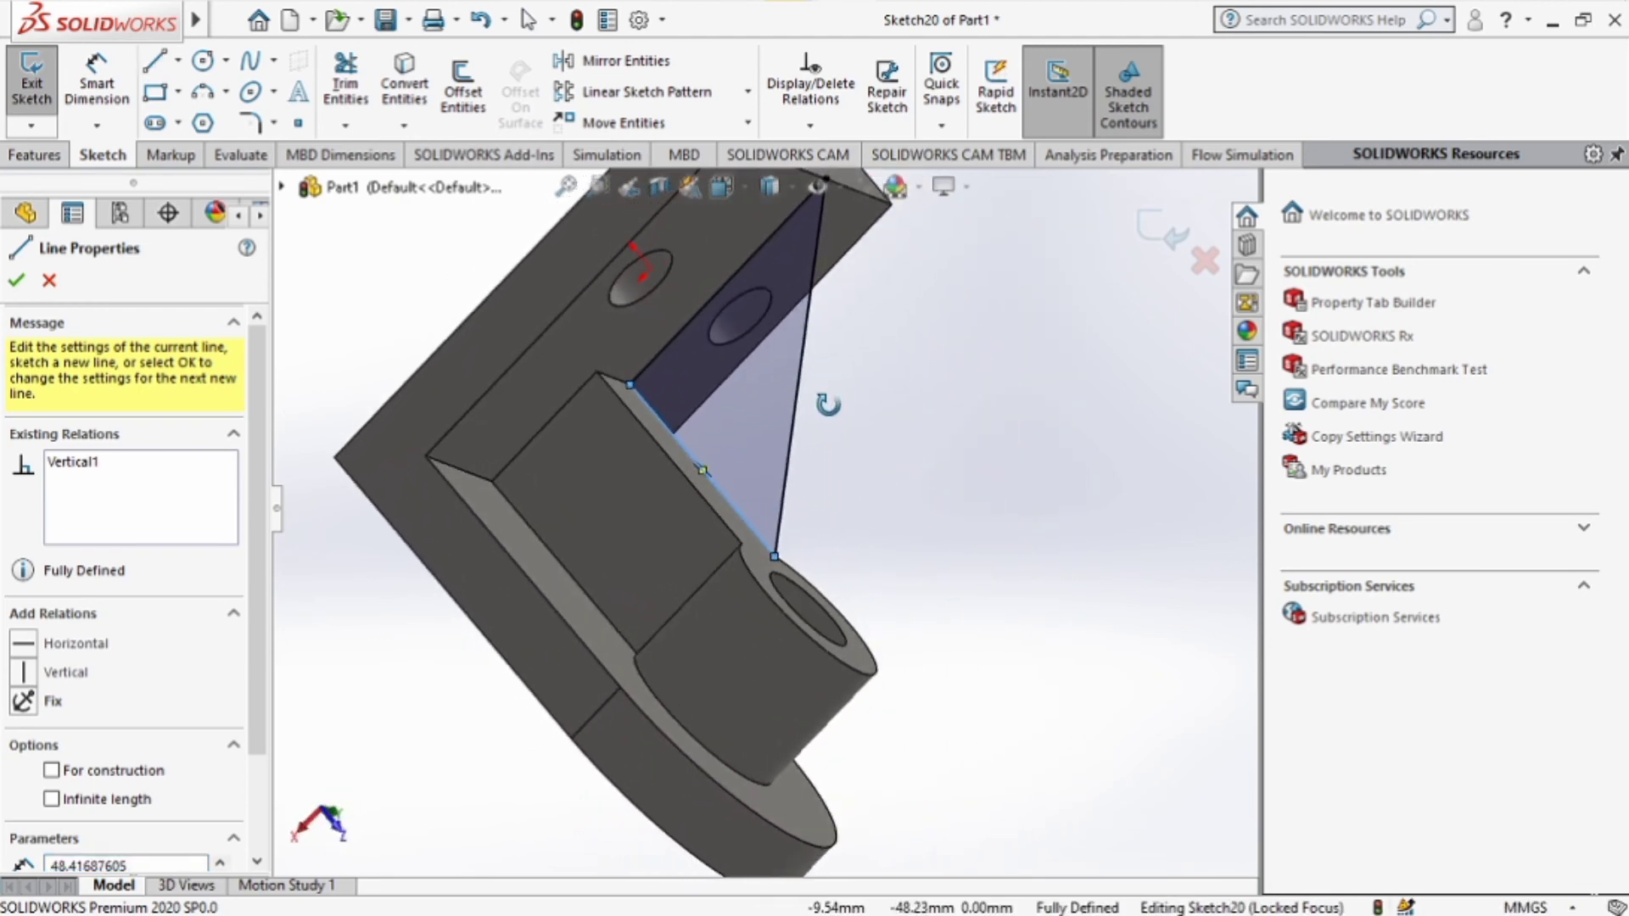
Extrude the triangular rib sketch 14 mm blind in the reversed direction, merged with the bracket body.
click(34, 154)
click(41, 92)
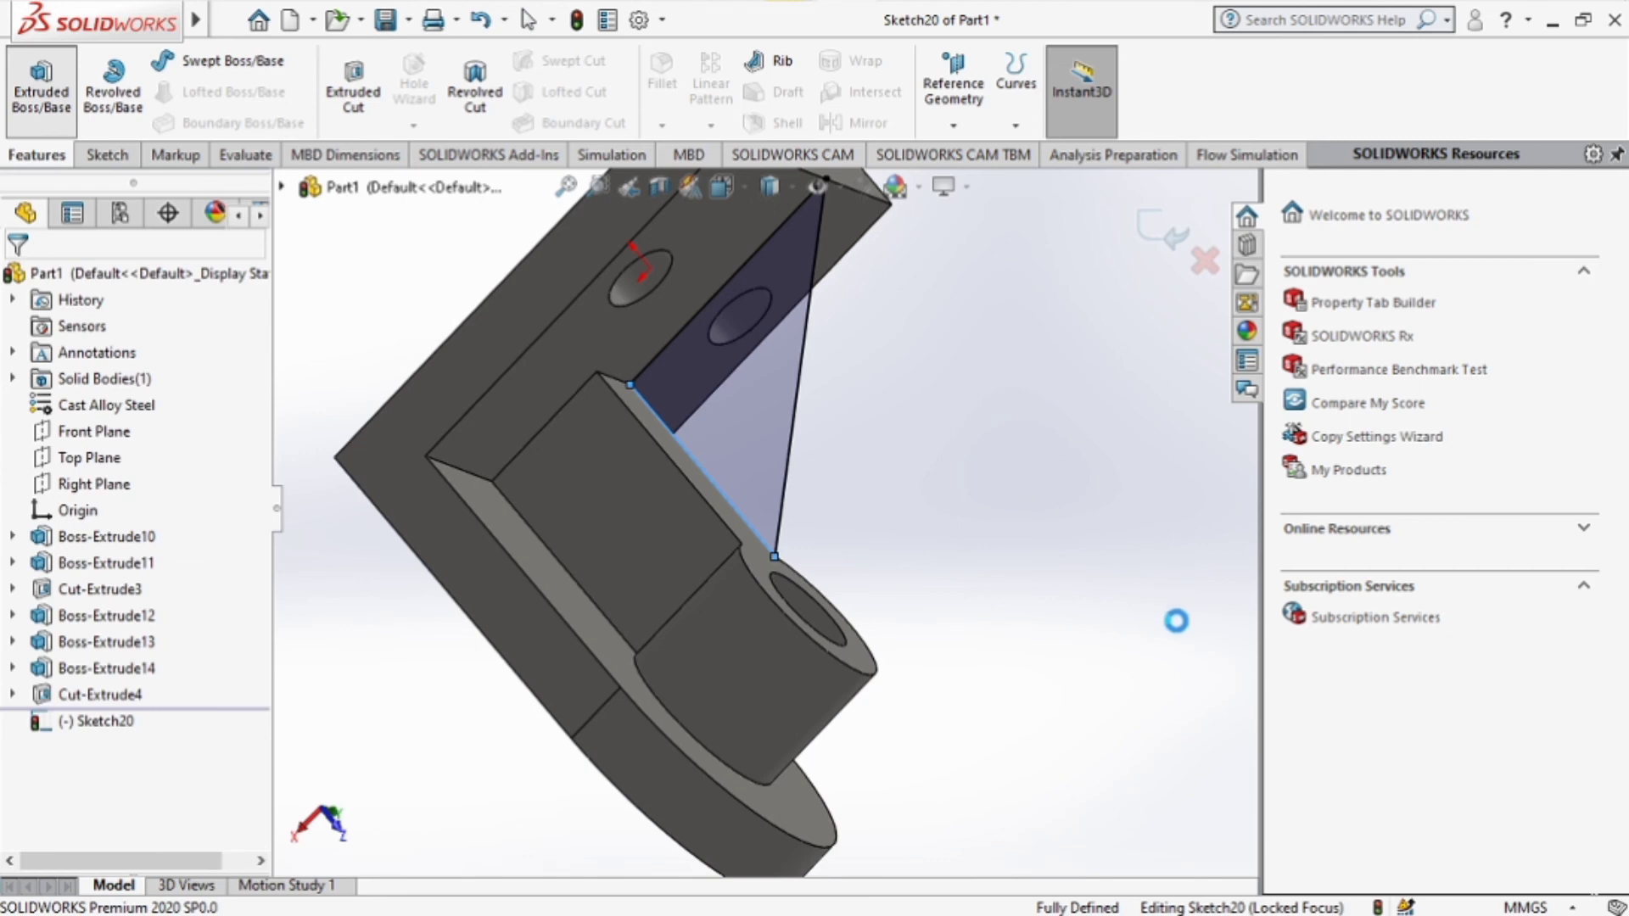
middle_drag(1150, 631, 1051, 465)
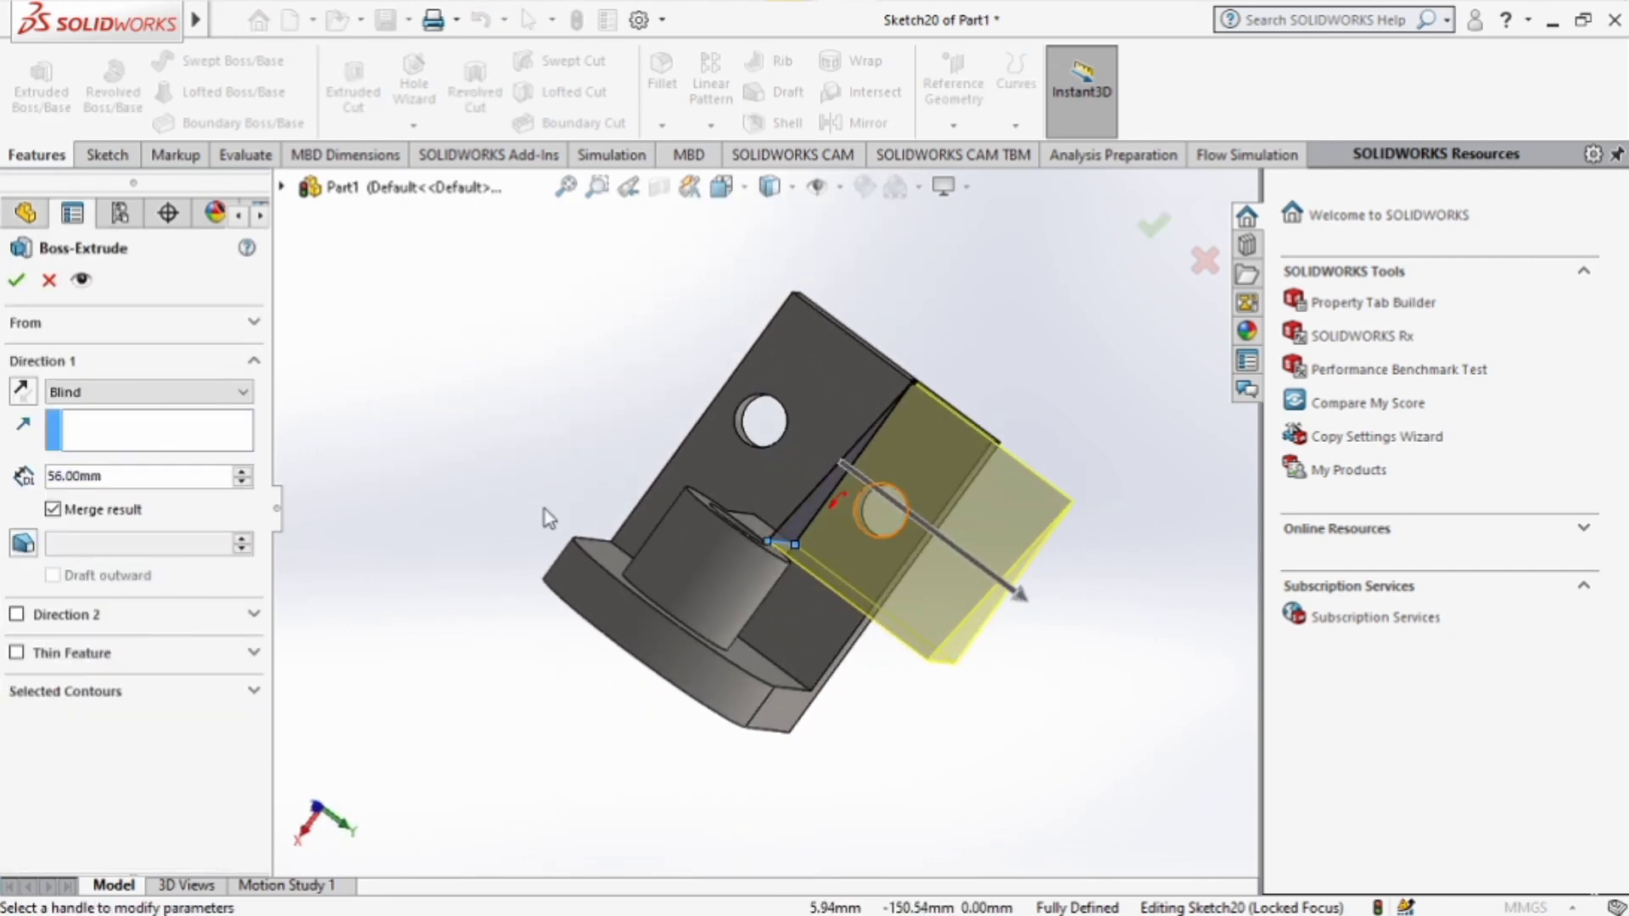
click(23, 391)
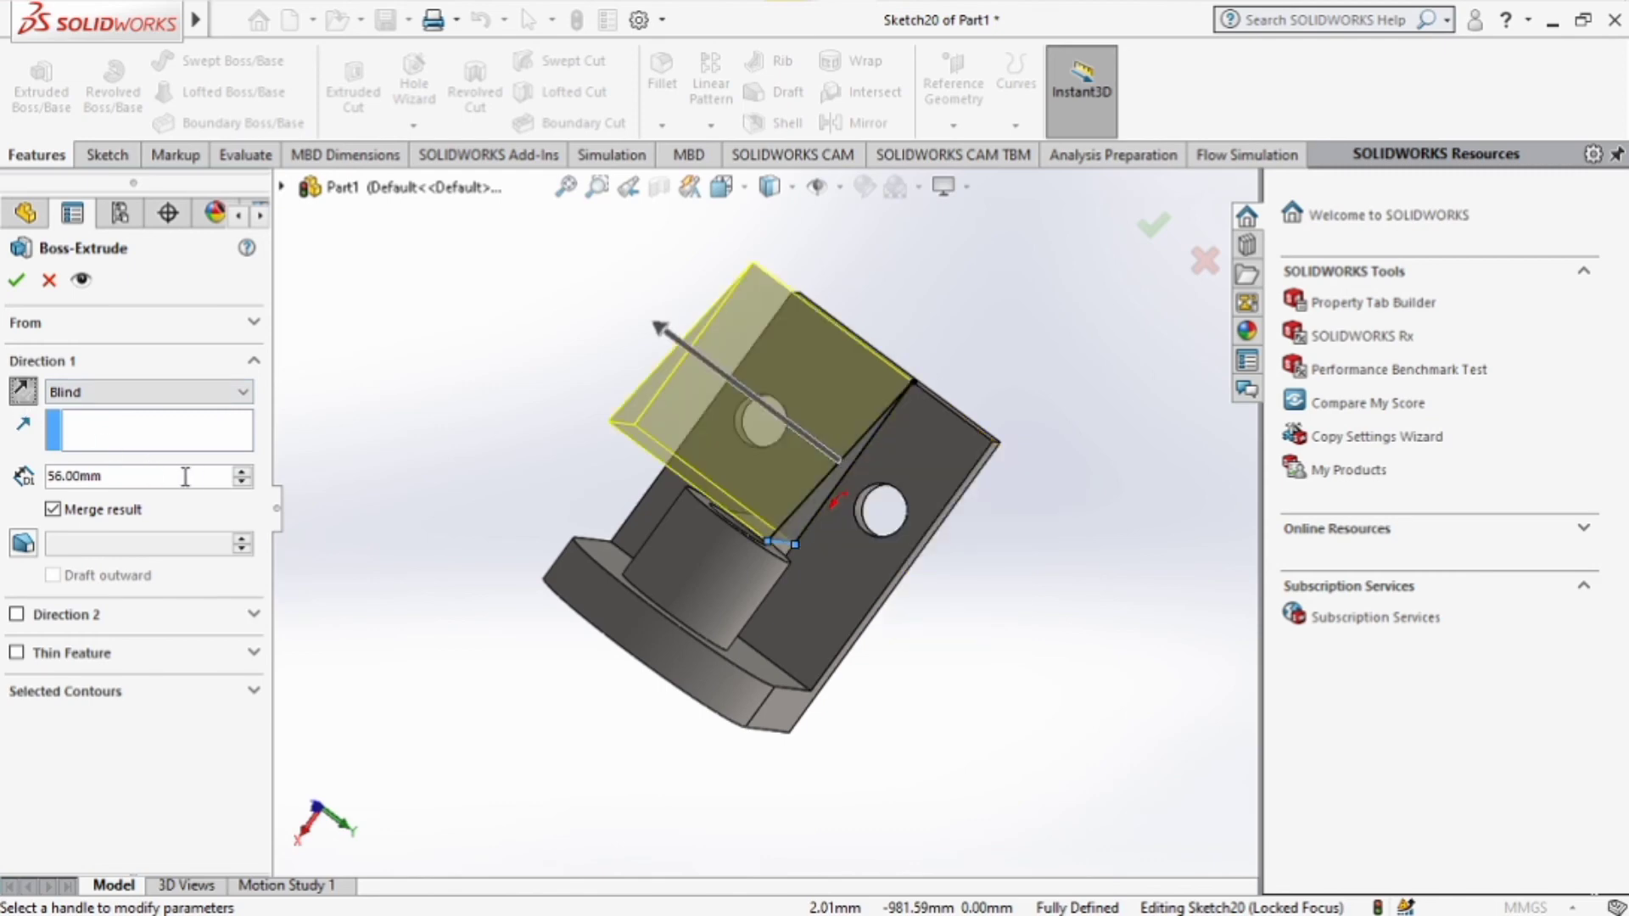
click(58, 476)
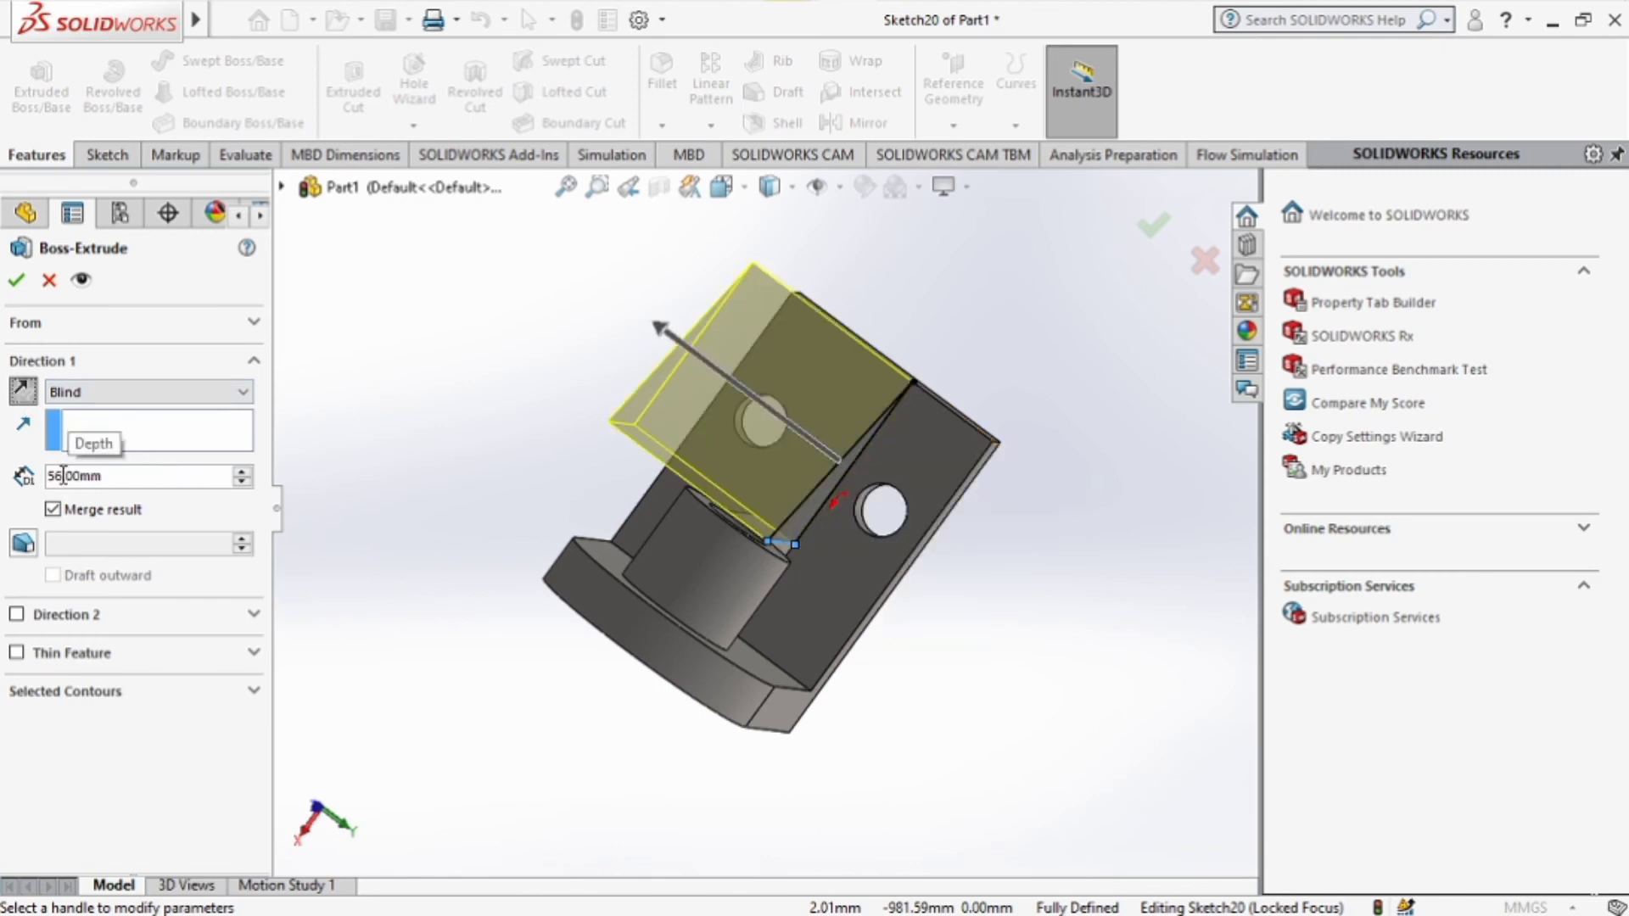
key(BackSpace)
key(BackSpace)
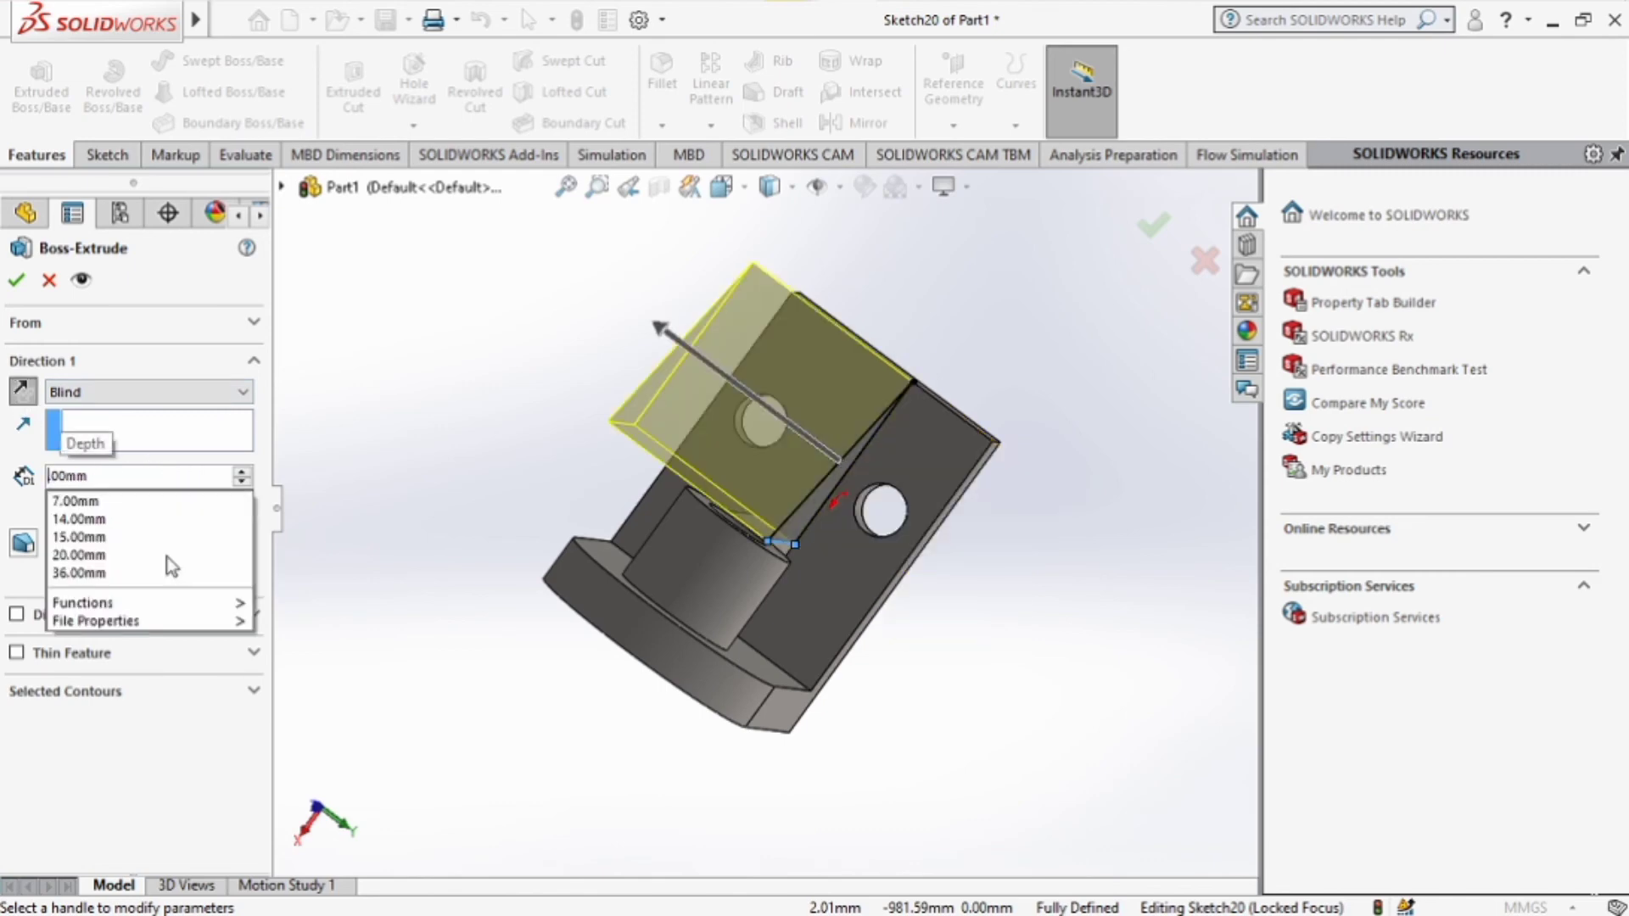
text(14)
key(Return)
middle_drag(339, 456, 463, 420)
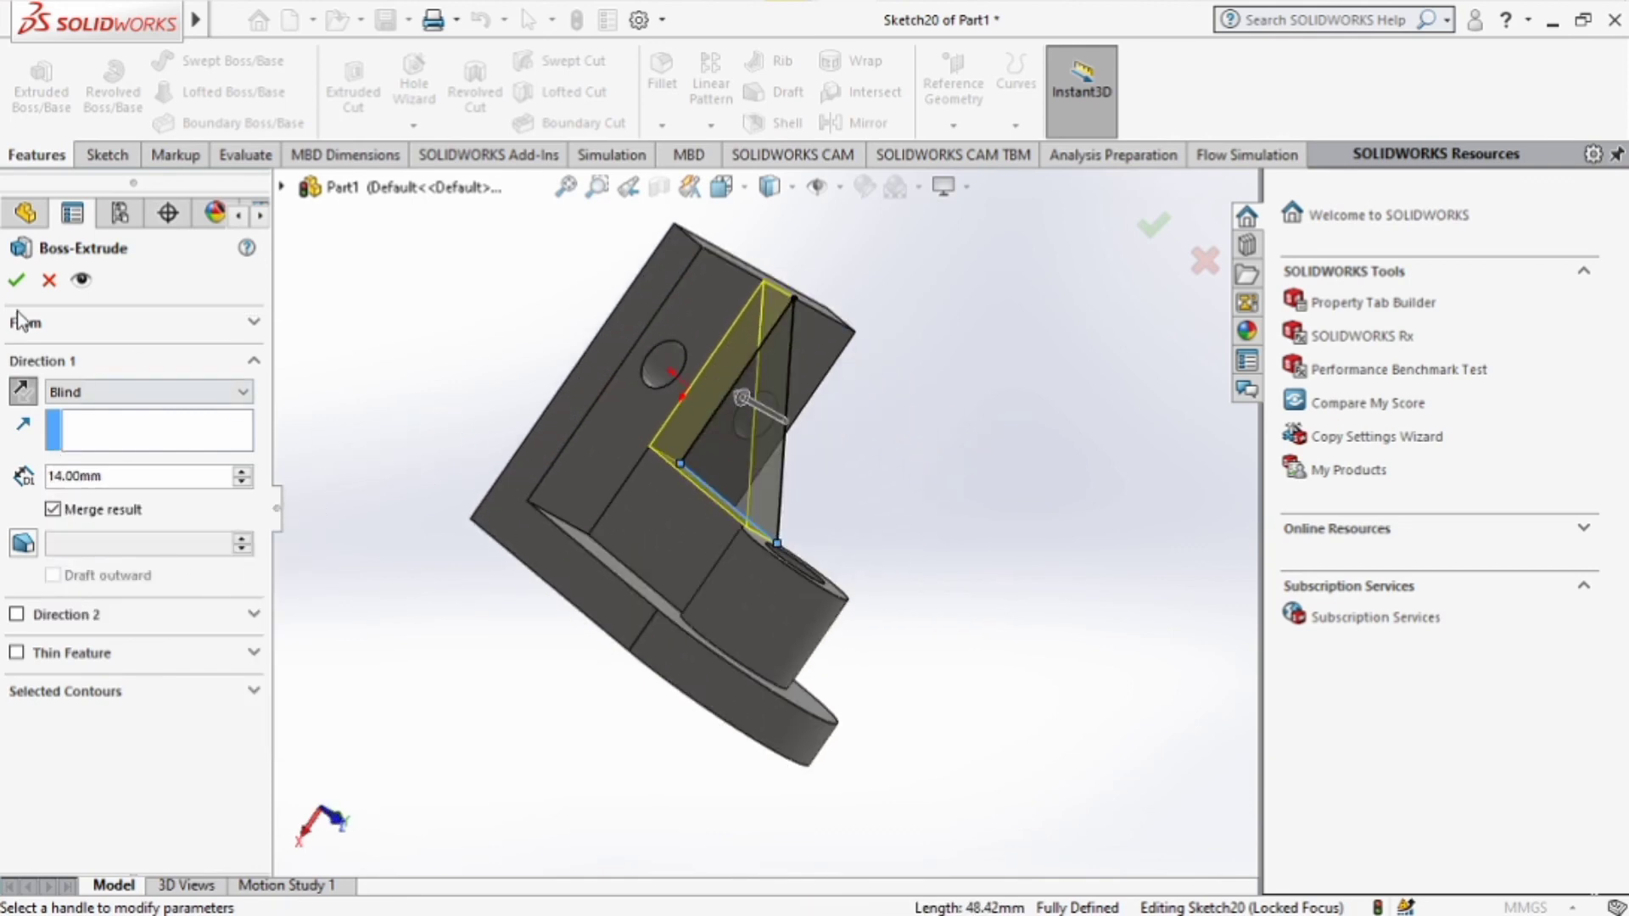
click(17, 280)
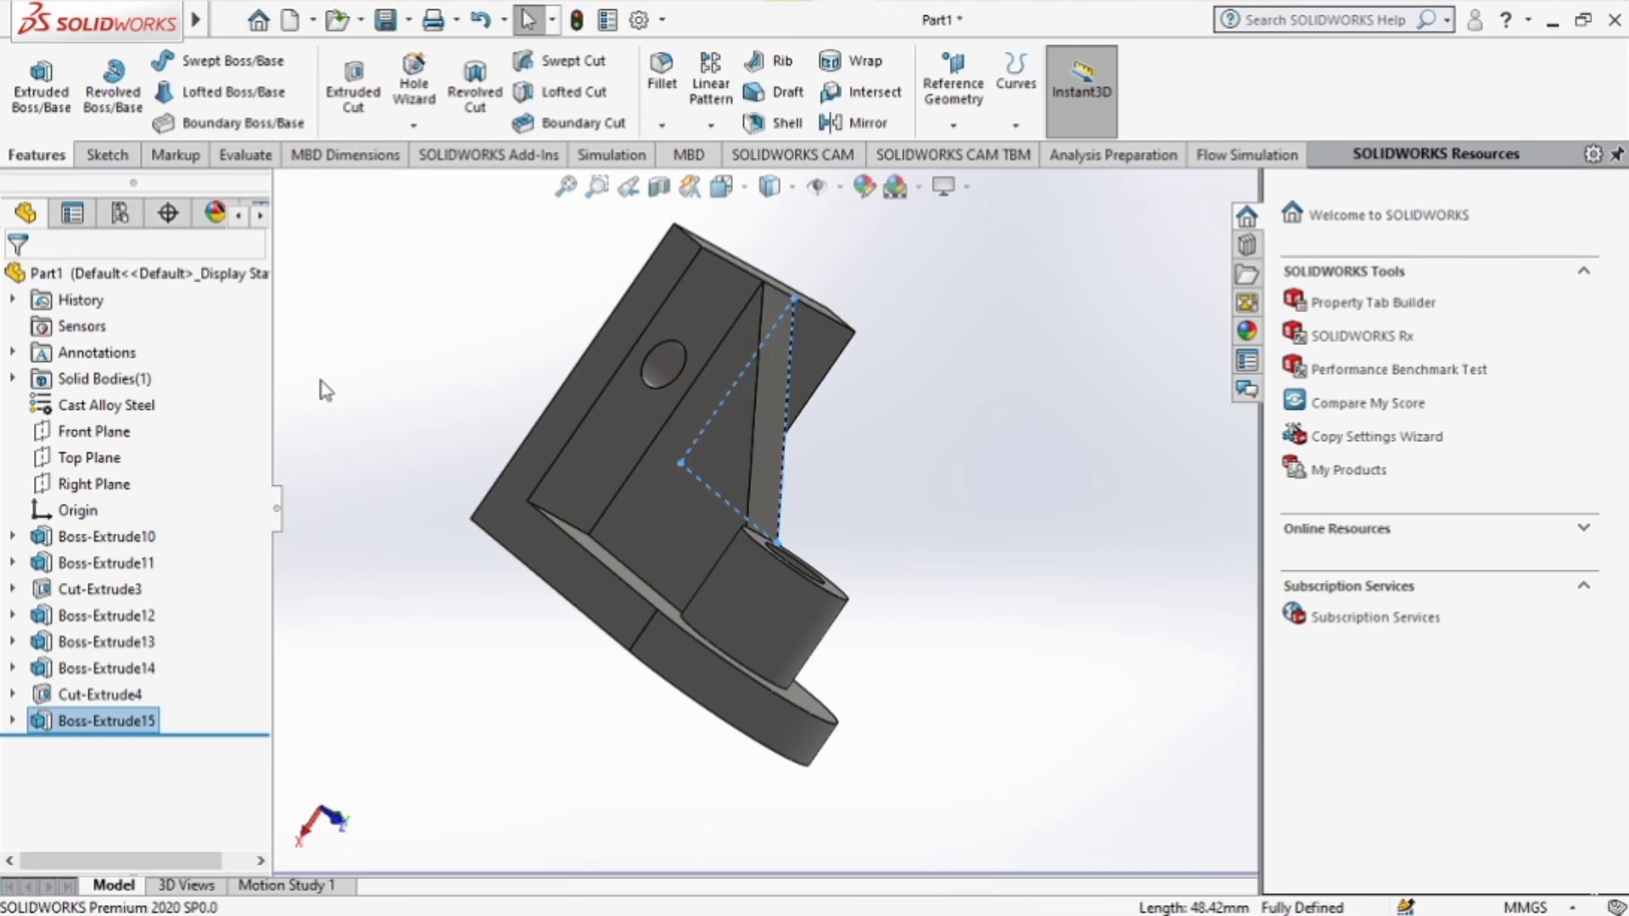
click(965, 502)
Compare the bracket model with the isometric drawing iso7.jpg in Photos and return to SOLIDWORKS.
middle_drag(965, 502, 832, 594)
mouse_move(849, 10)
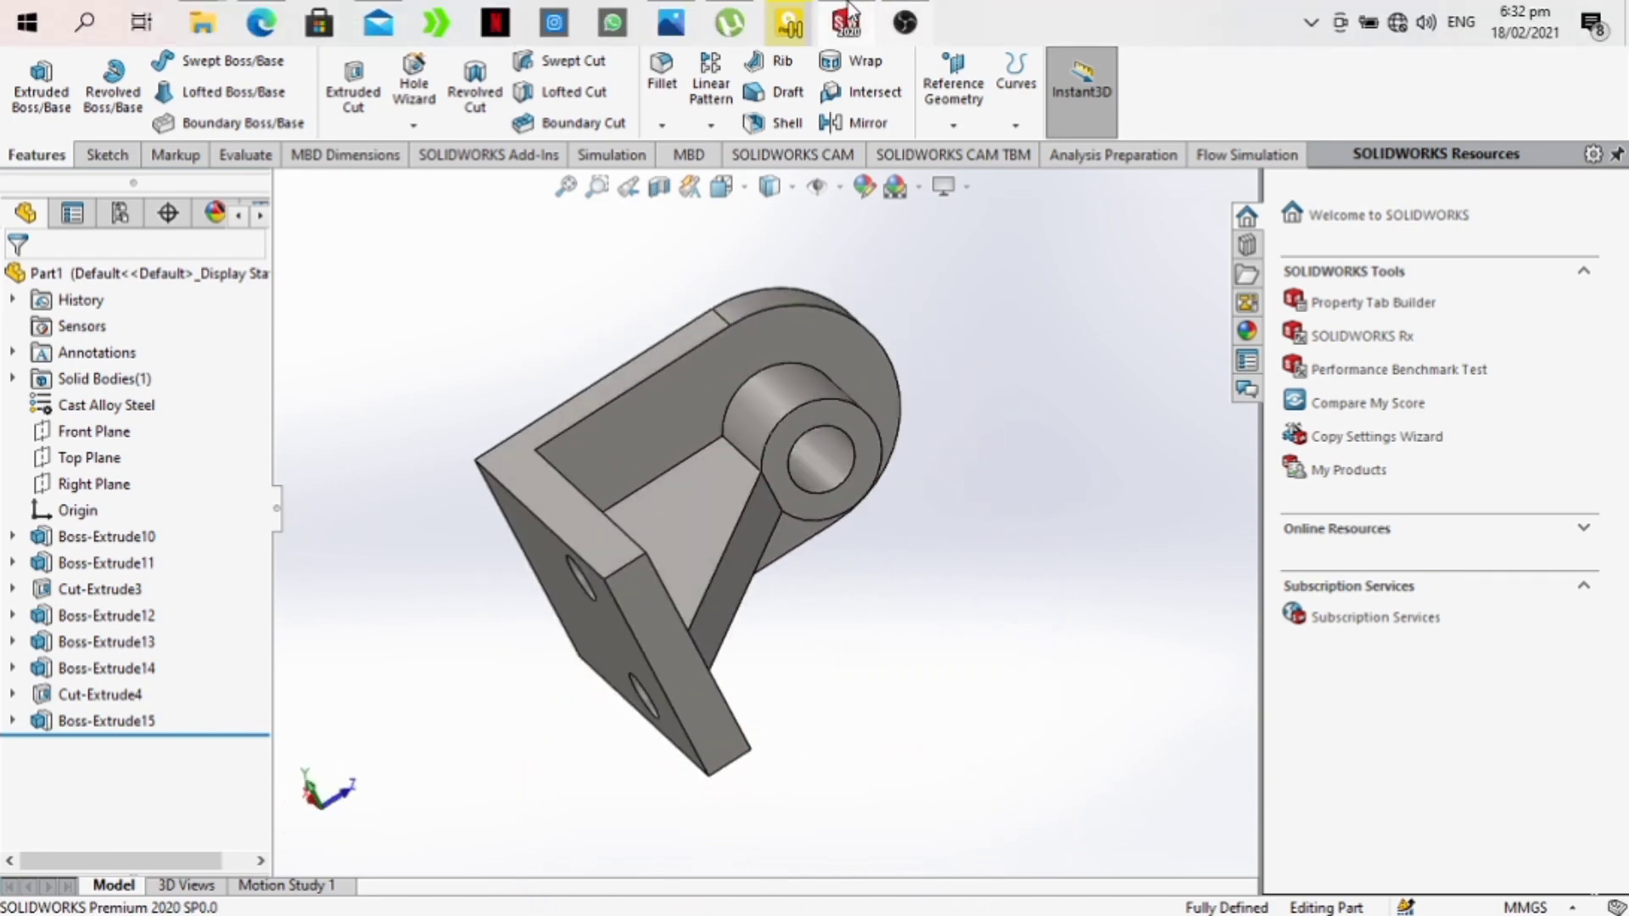
click(675, 15)
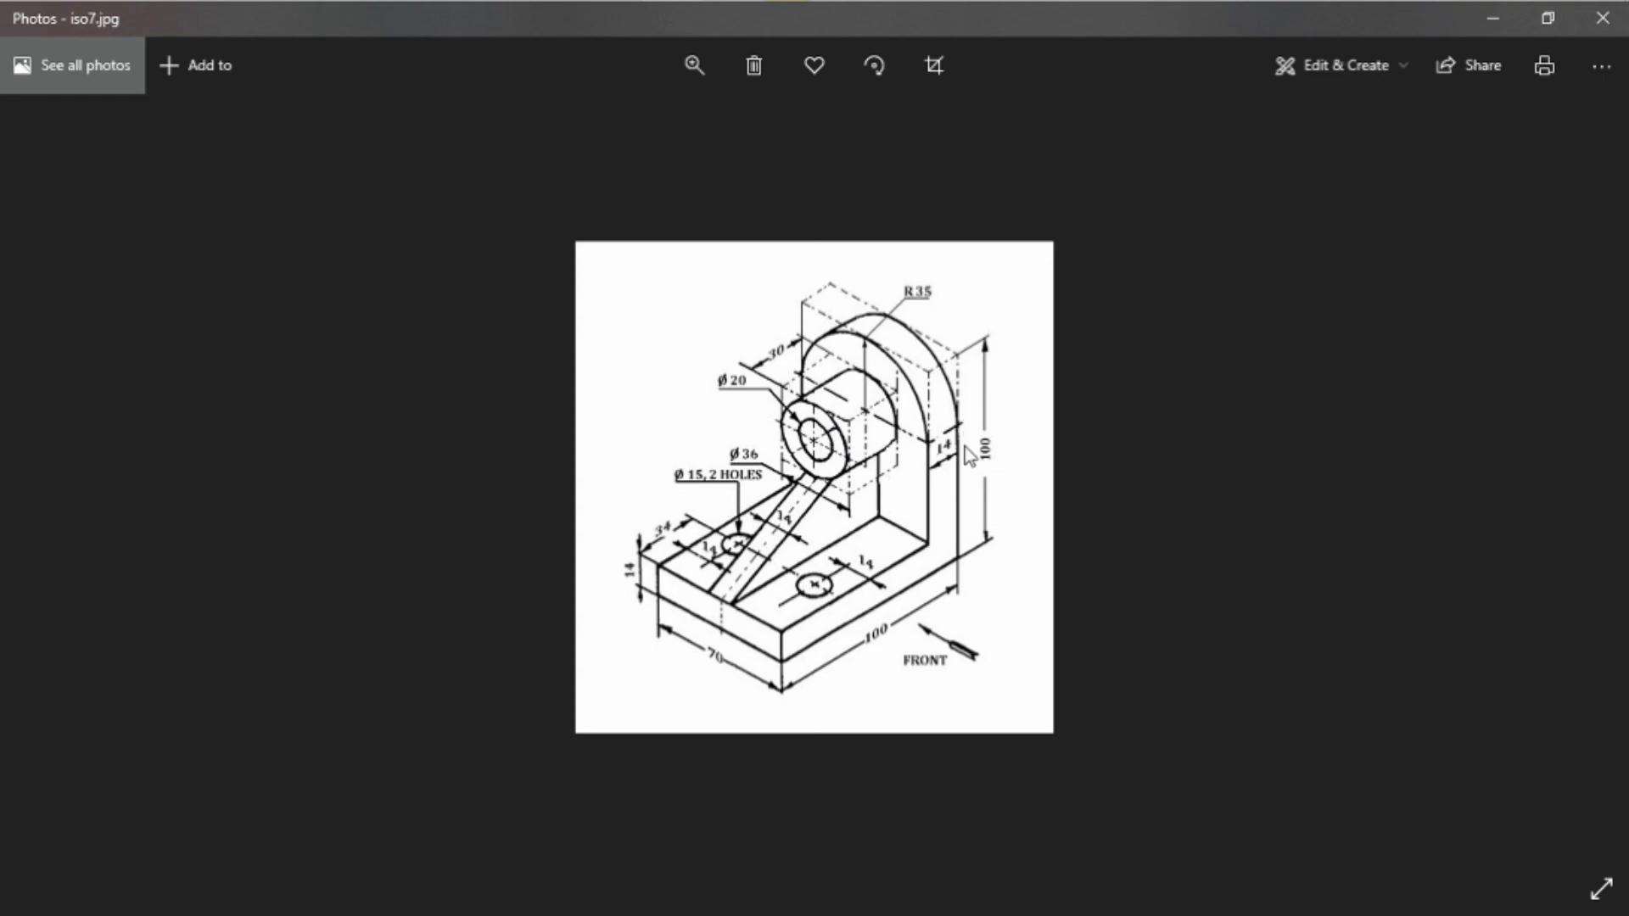
mouse_move(1029, 11)
click(846, 23)
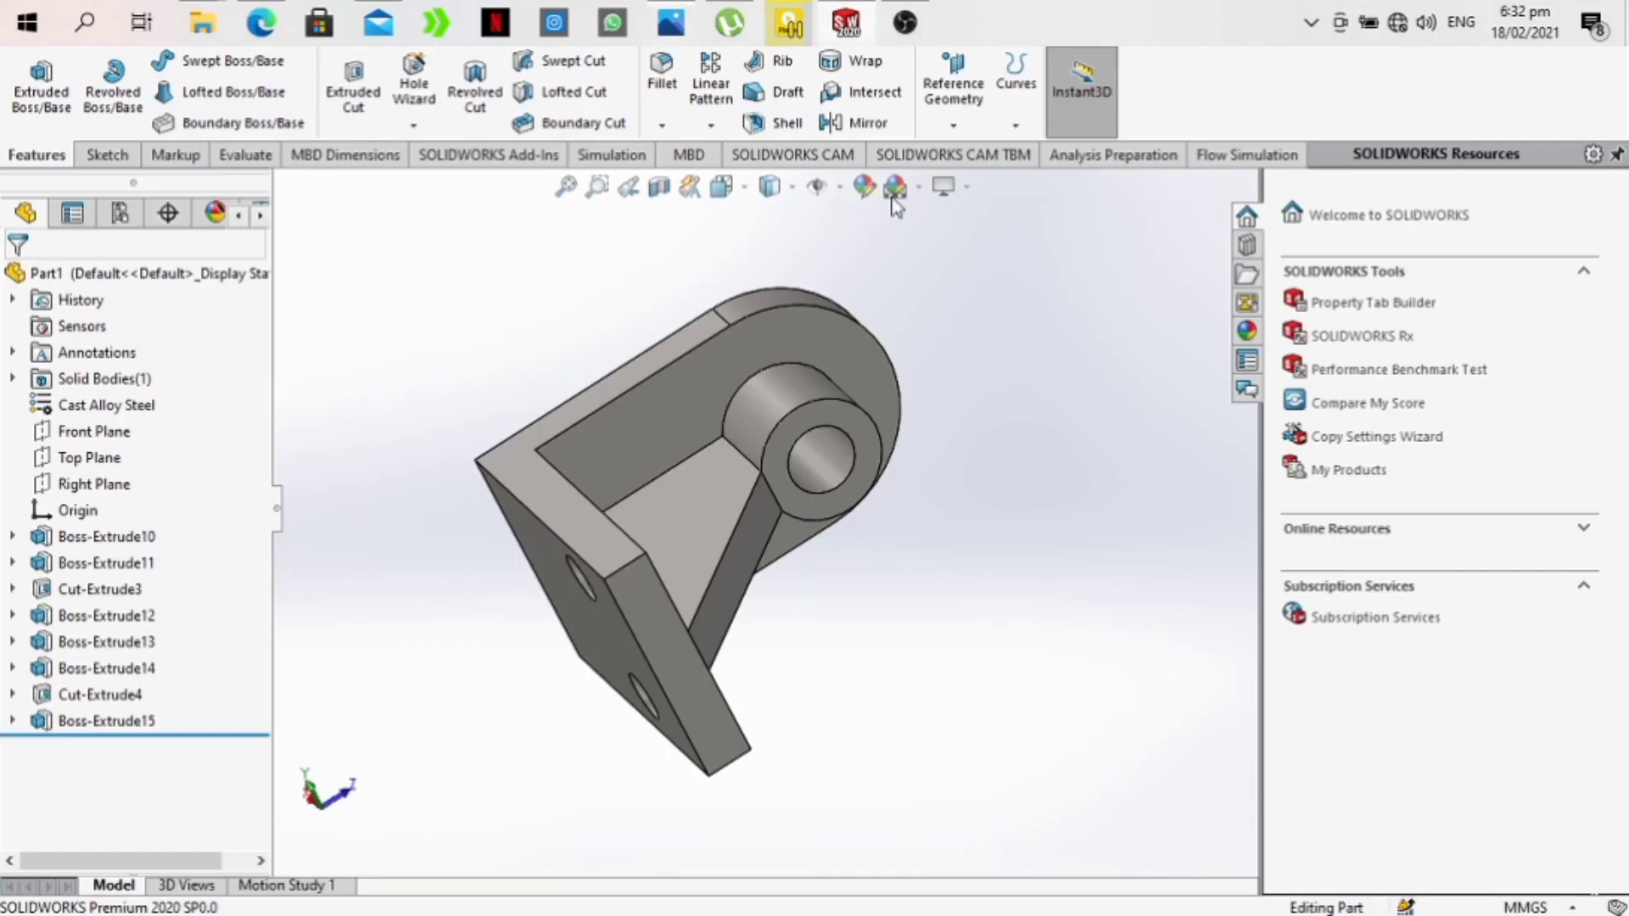
middle_drag(957, 553, 509, 254)
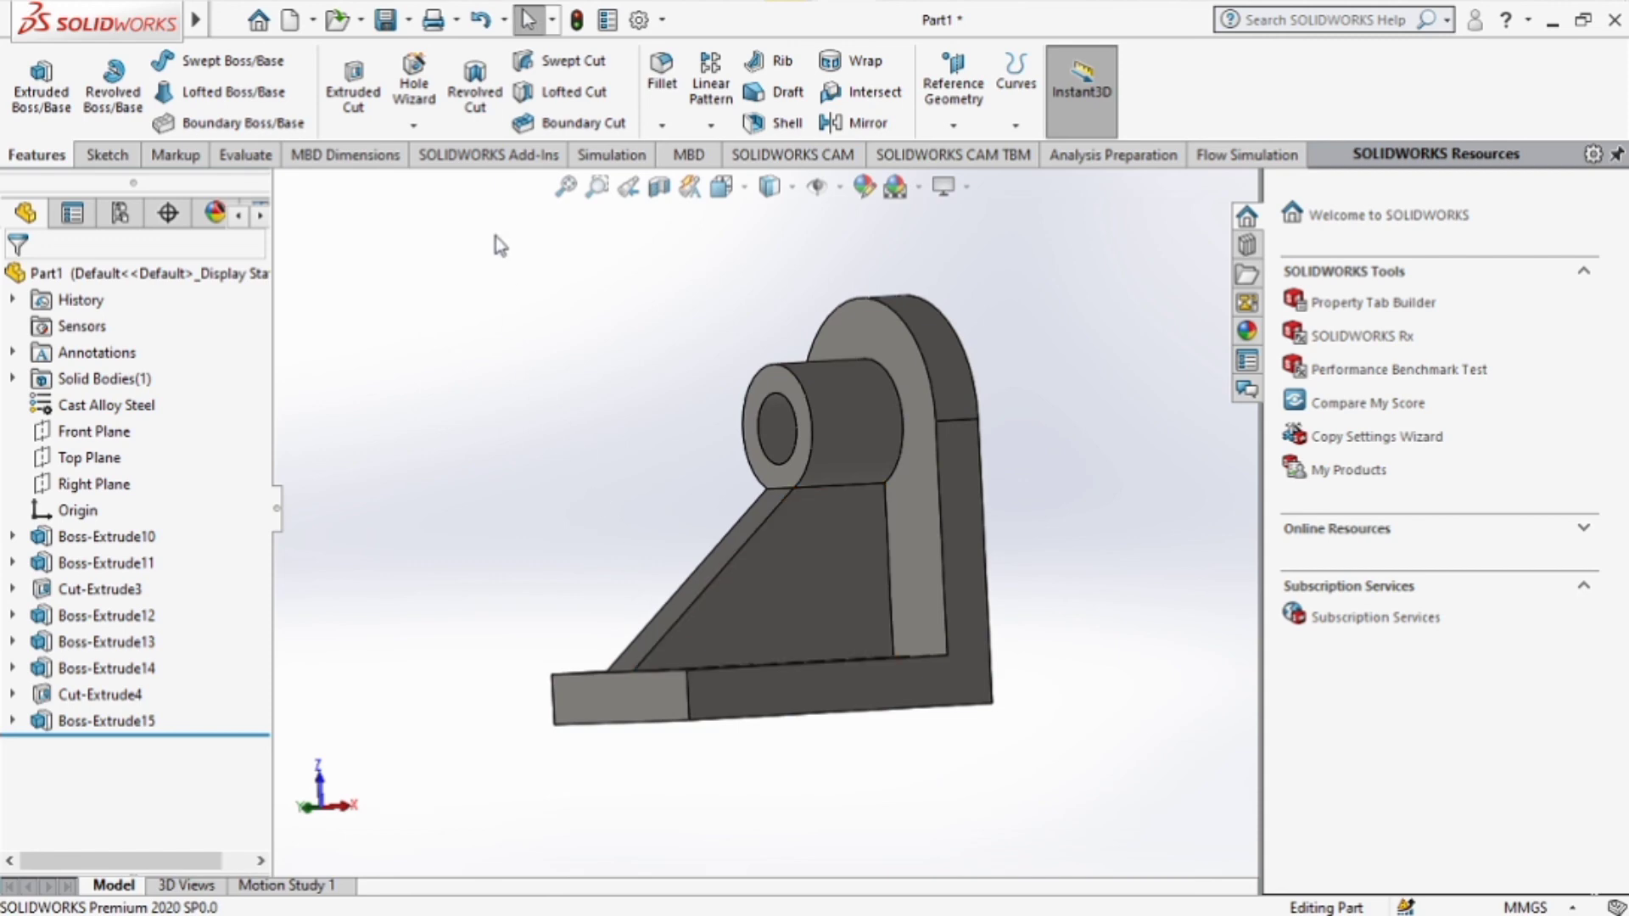
Save the part in the Documents folder as SOLIDWORKS202 Design 2 in SOLIDWORKS Part format.
click(384, 20)
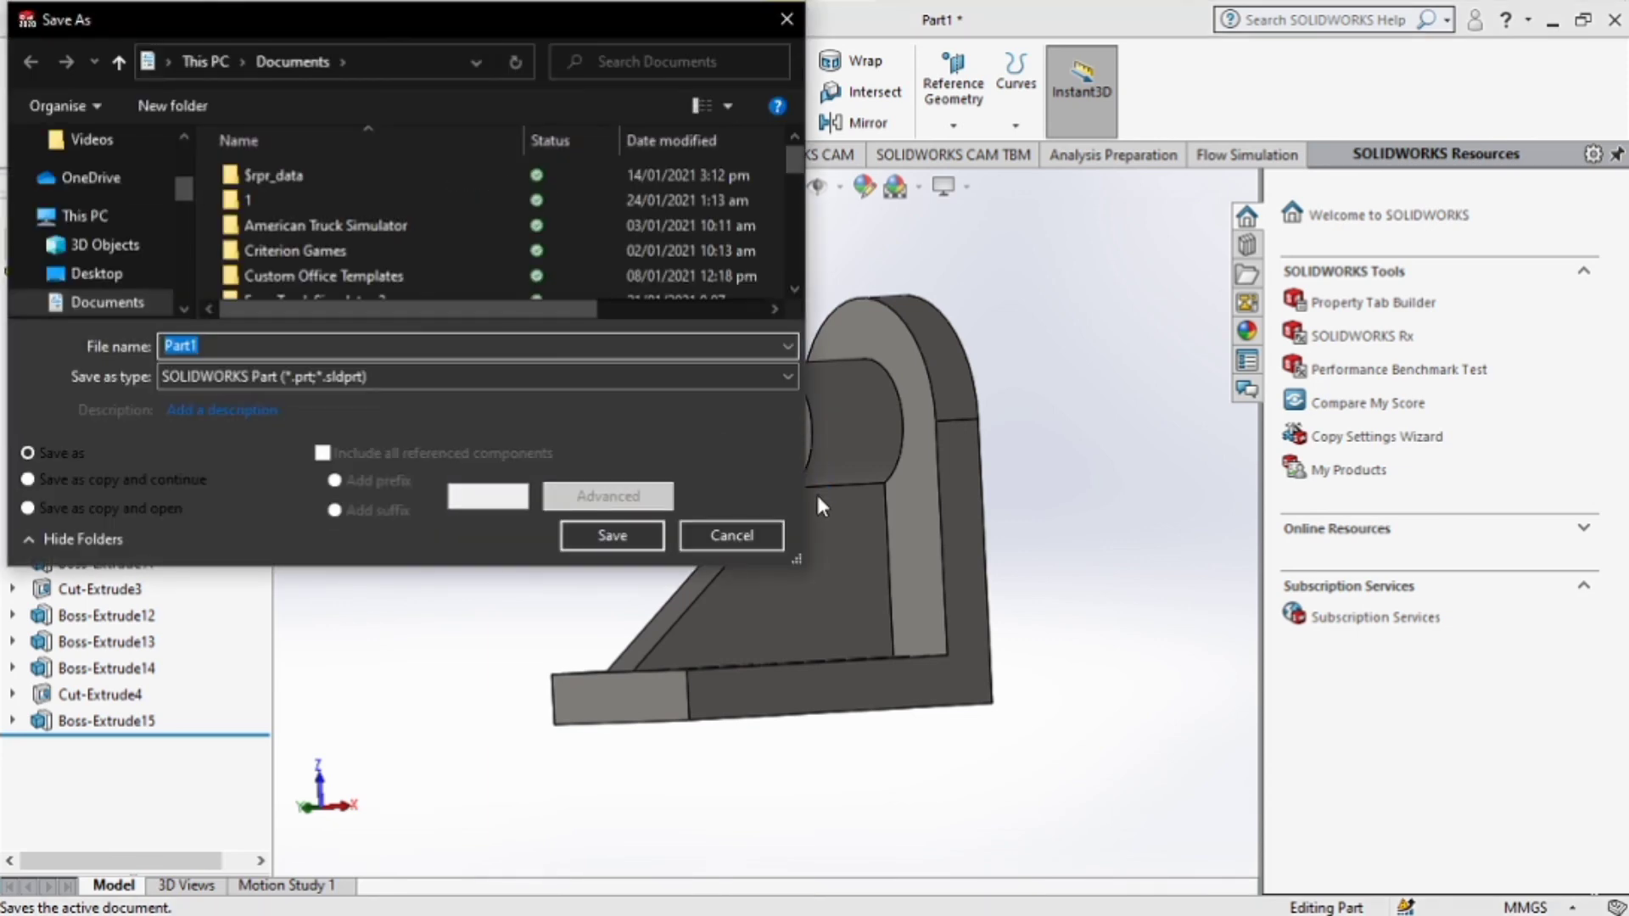
text(D)
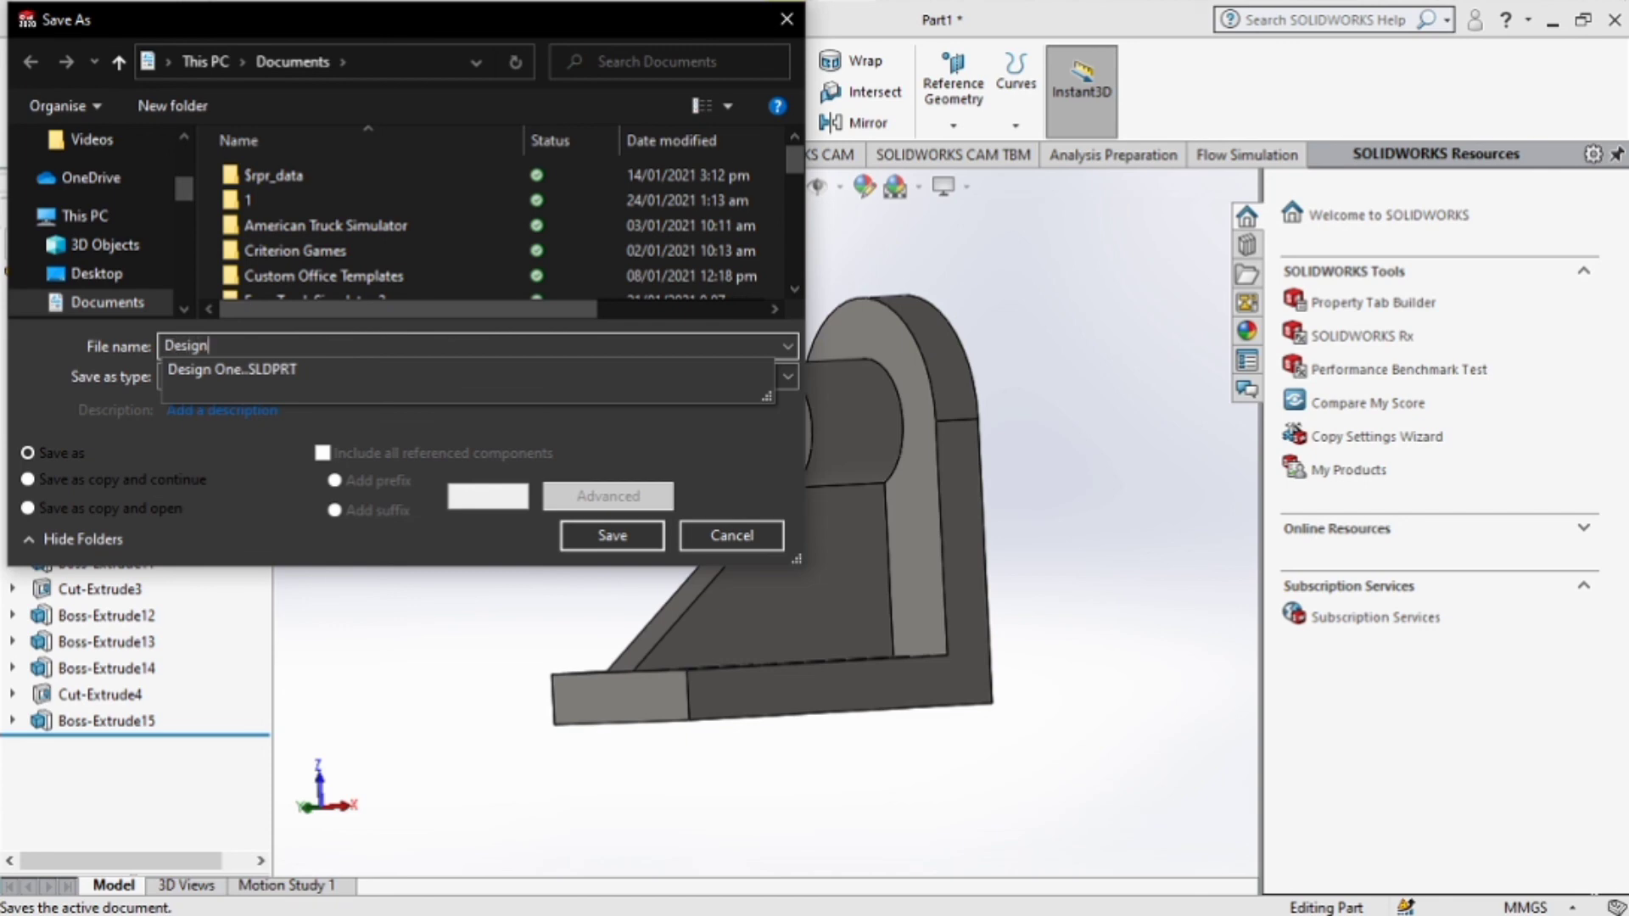
key(BackSpace)
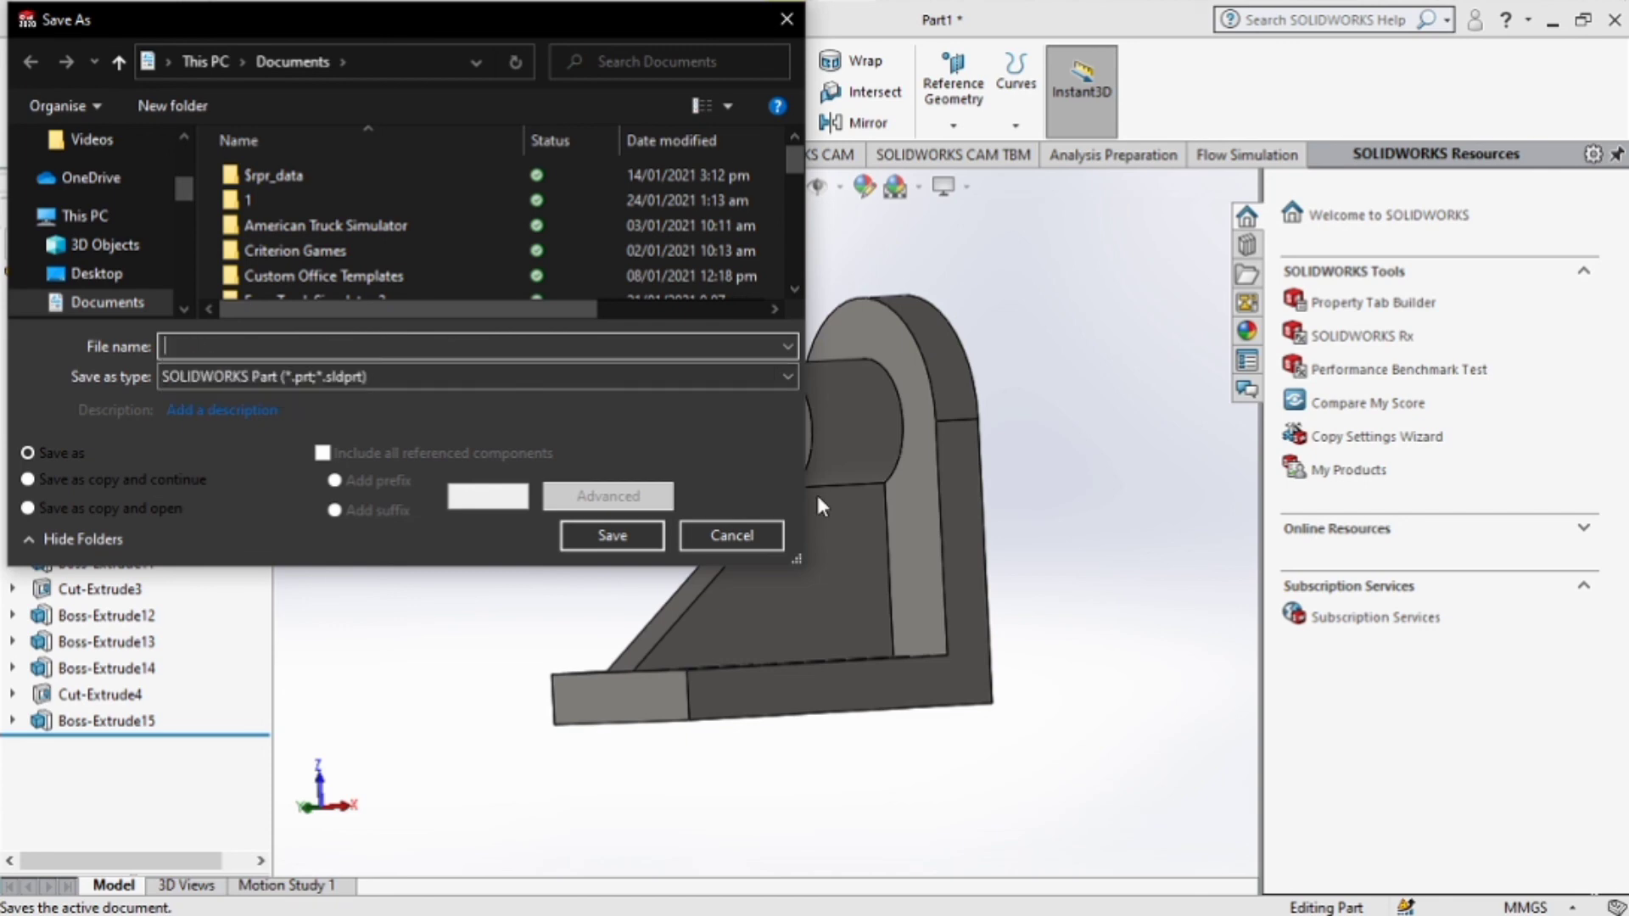
text(S)
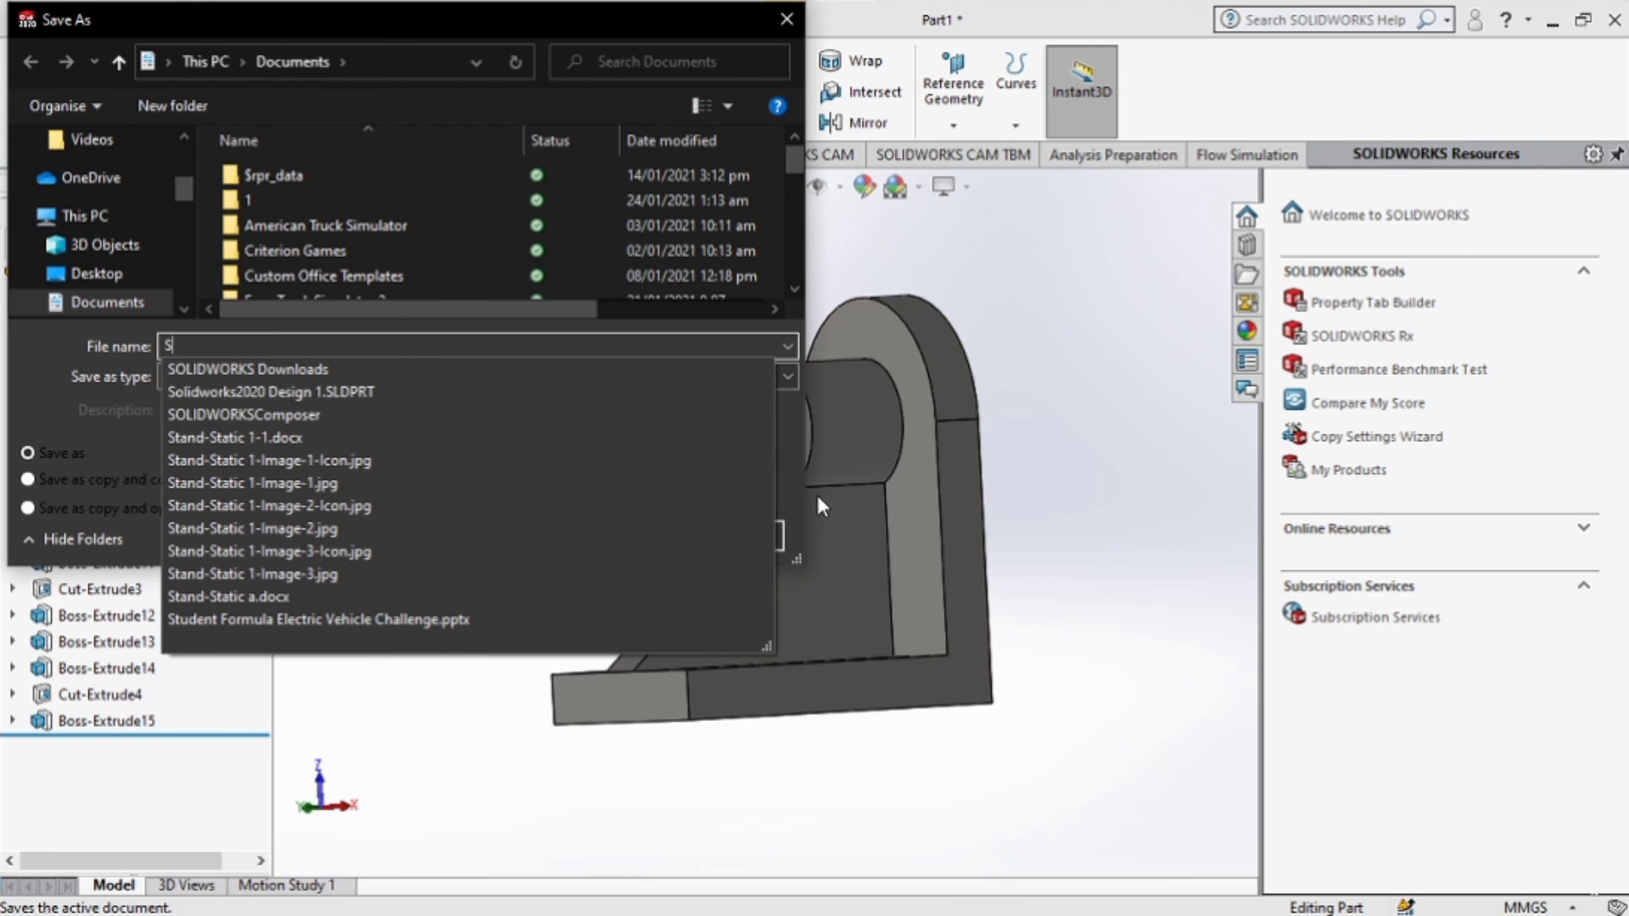
text(OLID)
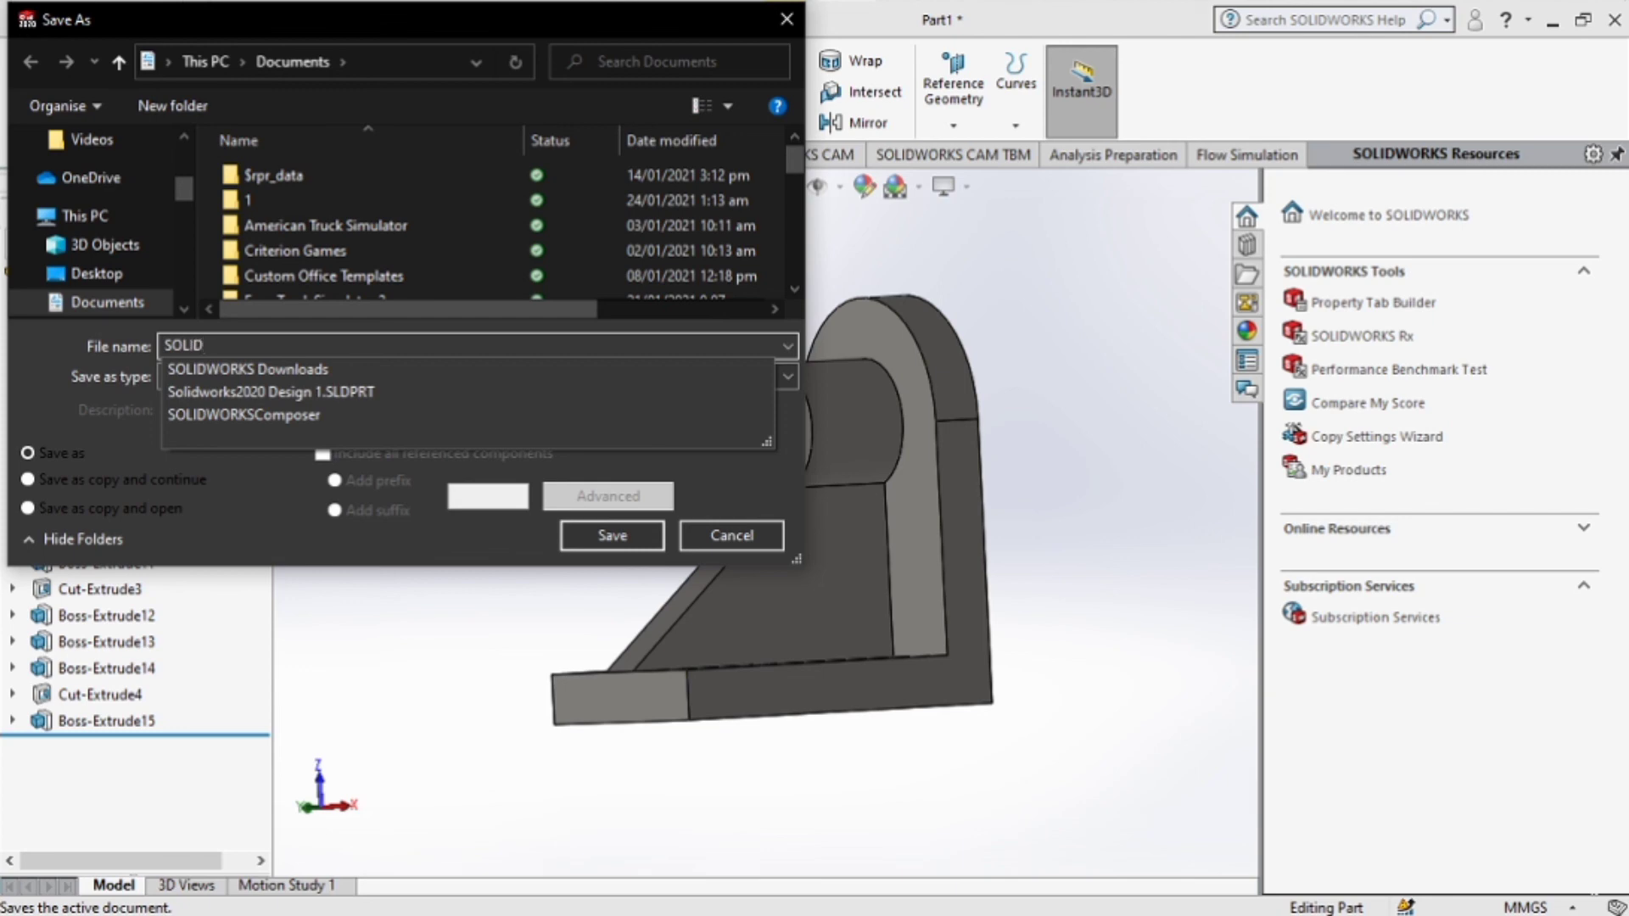
text(WORKS2)
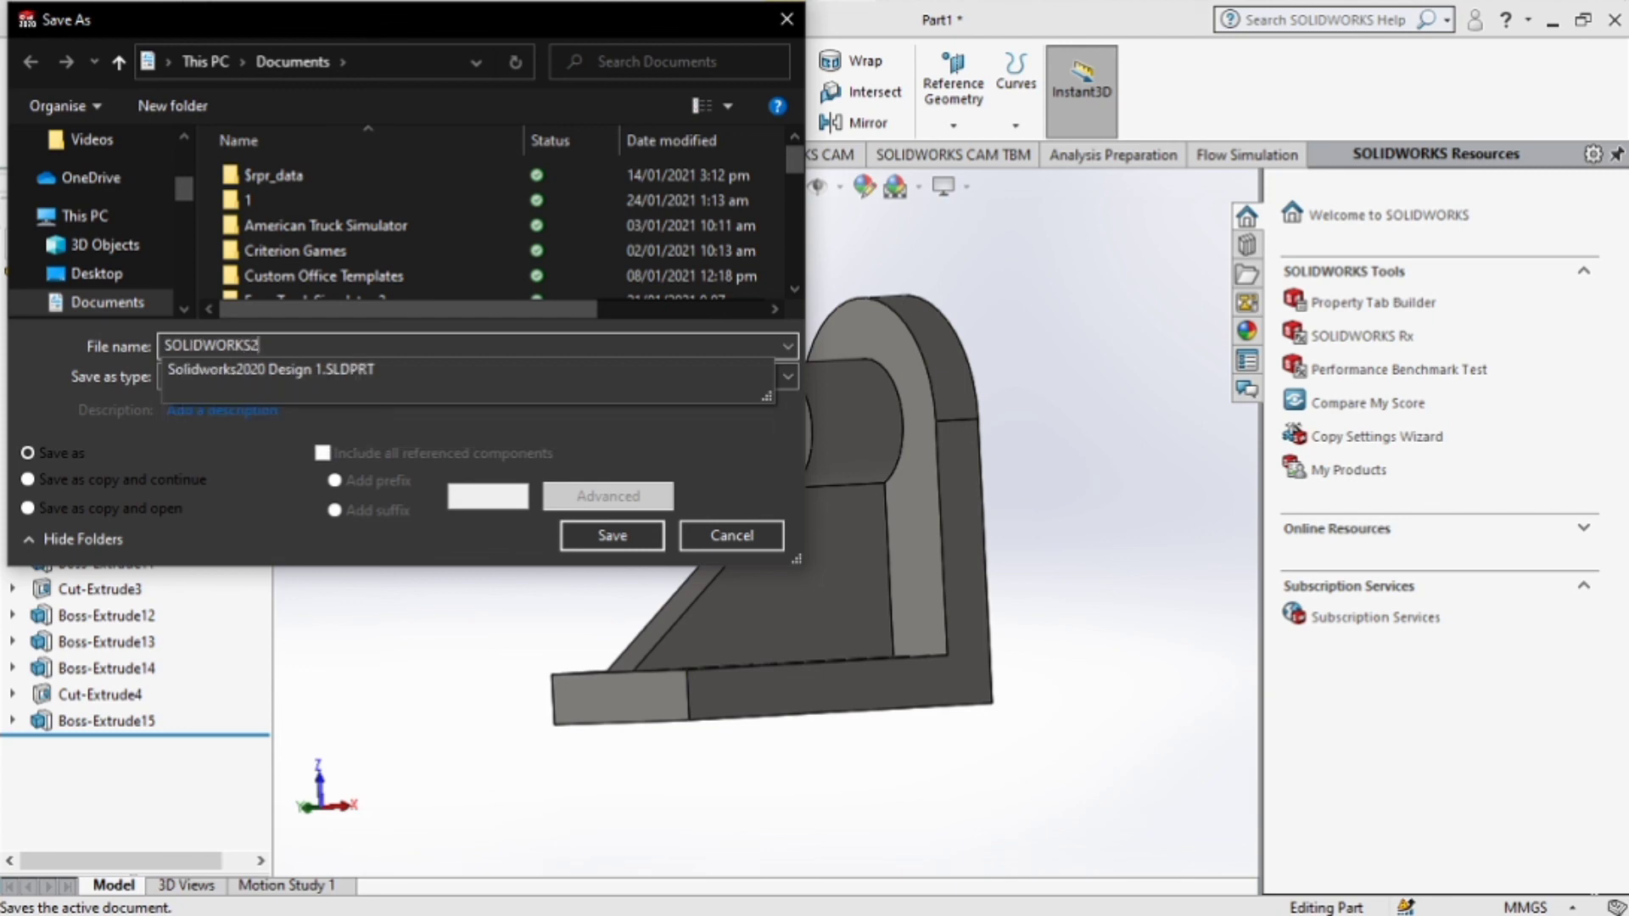
text(02 Design 2)
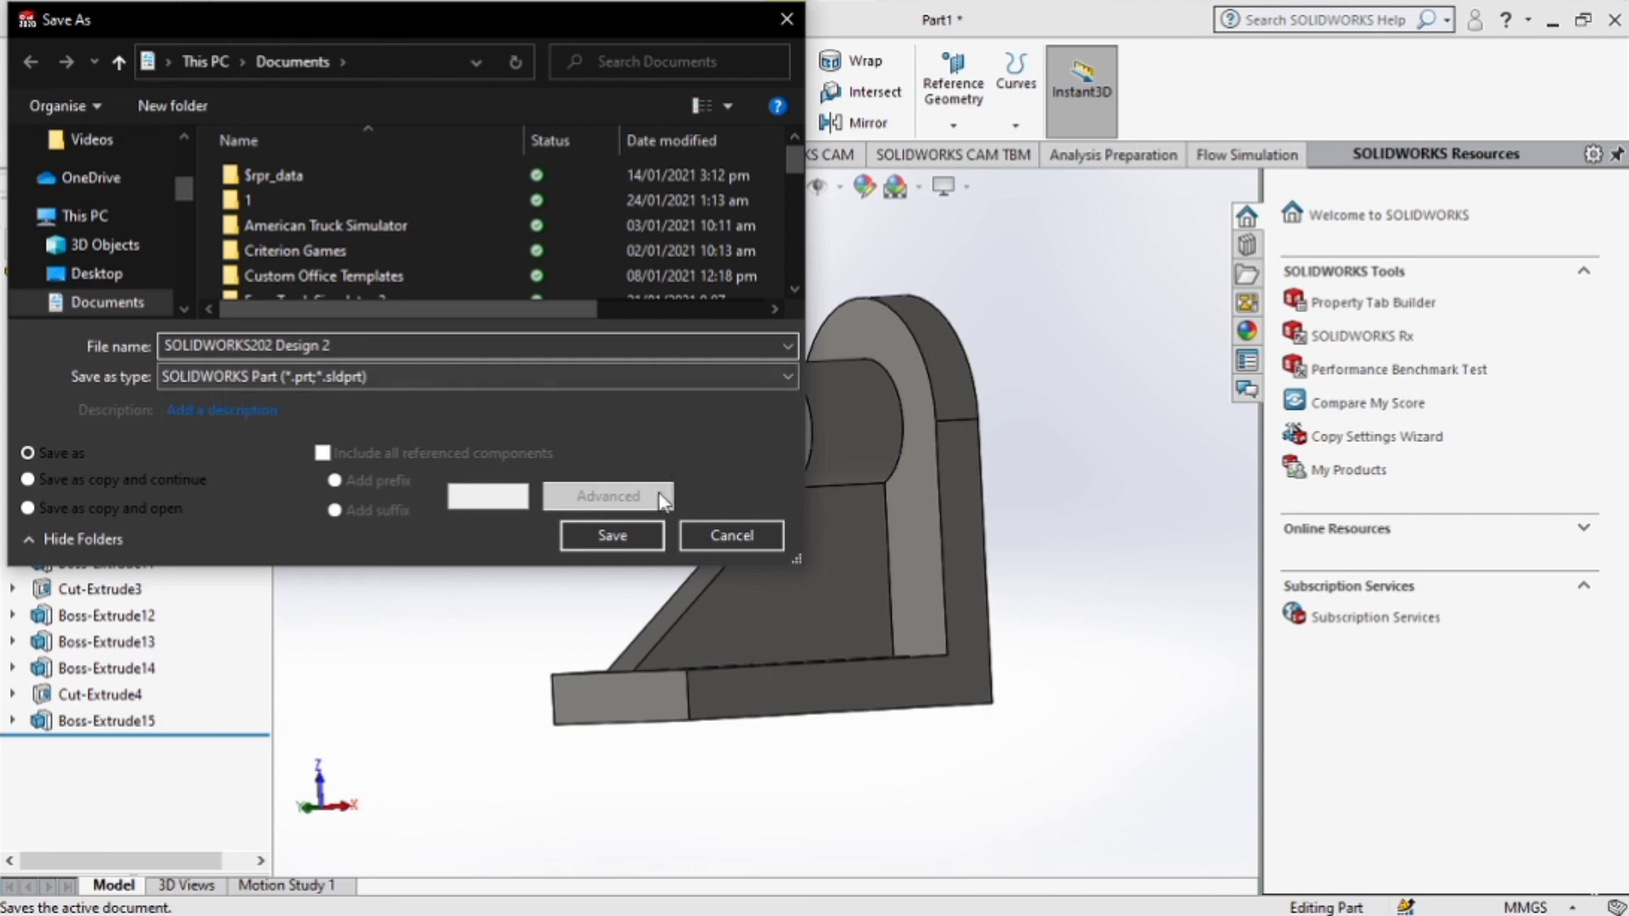
click(625, 531)
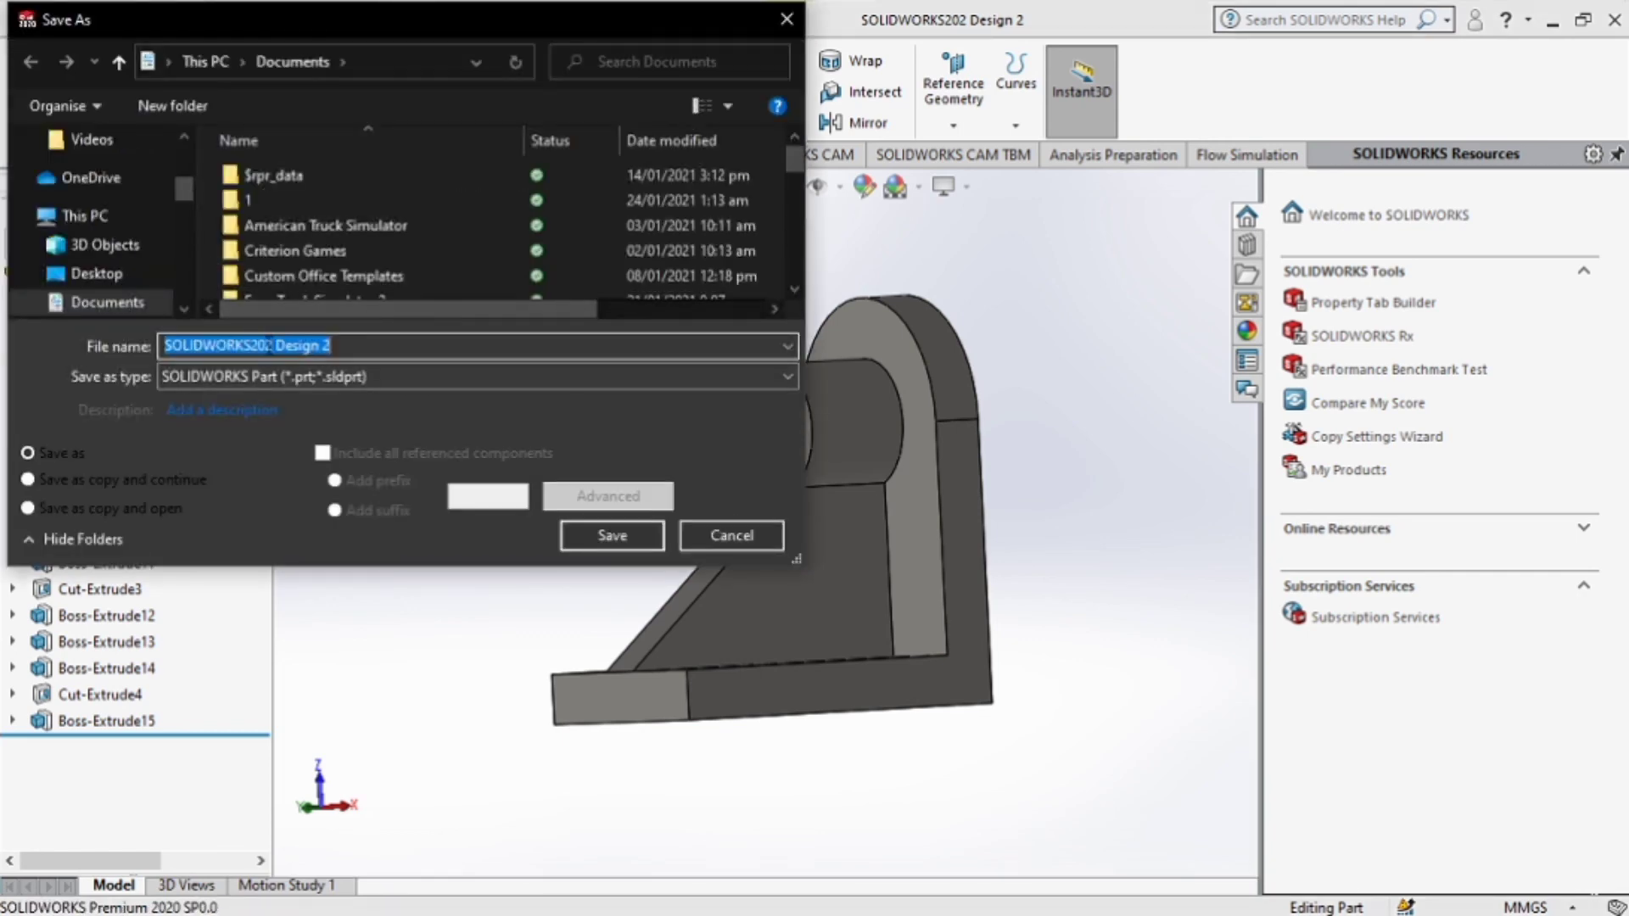
Save the part under the corrected file name SOLIDWORKS2020 Design 2 in the Documents folder.
click(271, 345)
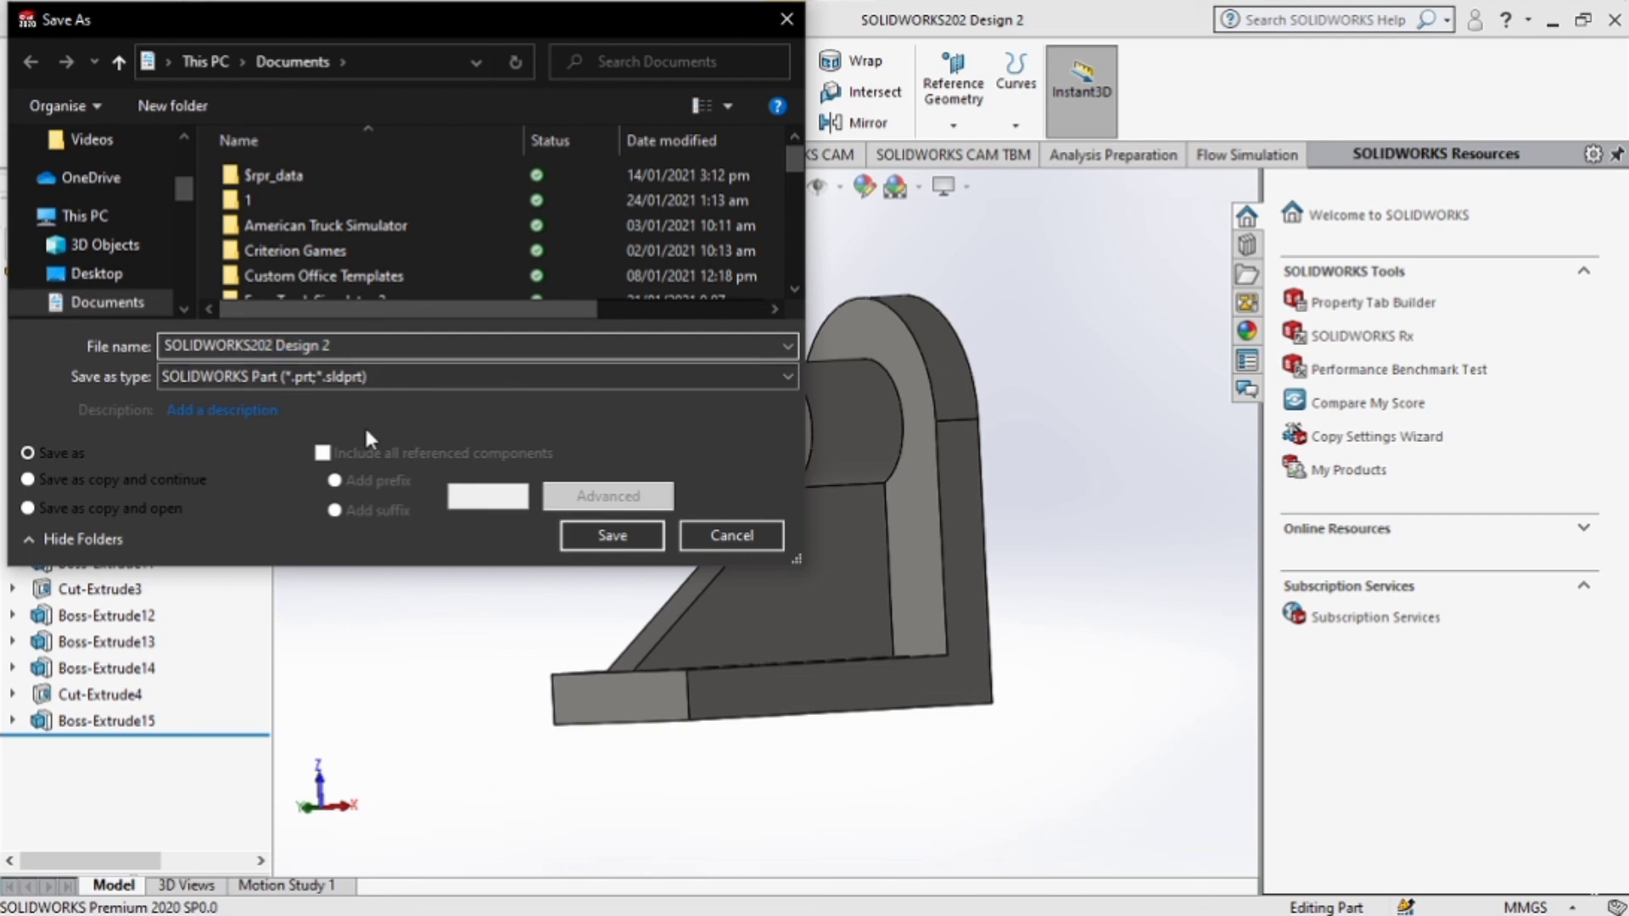
text(0)
click(623, 533)
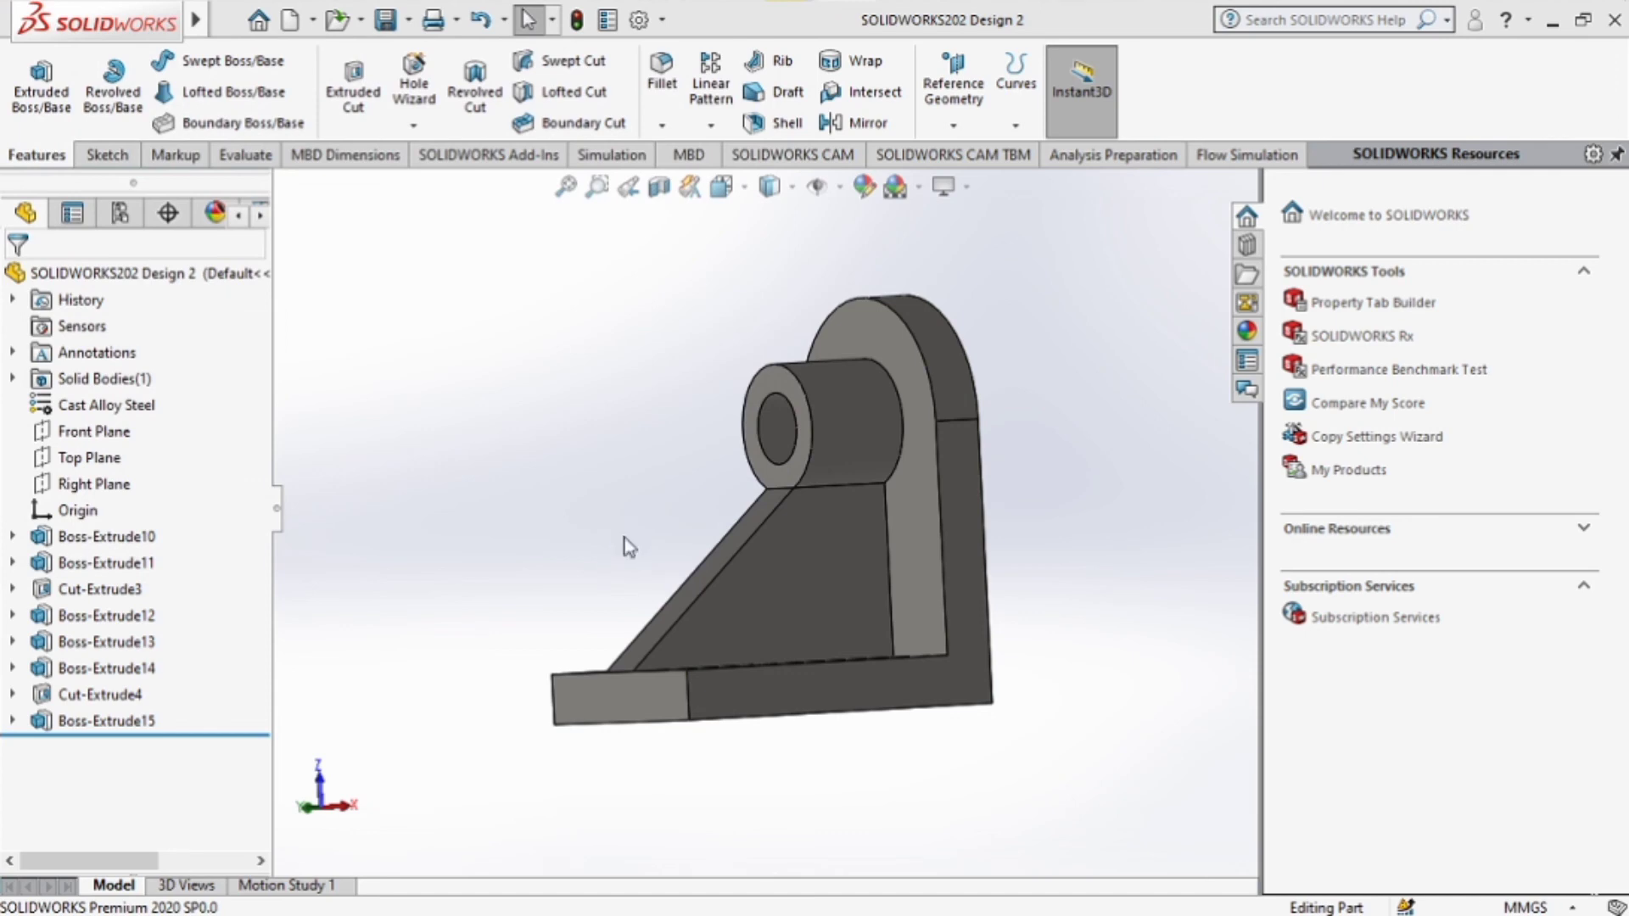
middle_drag(618, 481, 862, 466)
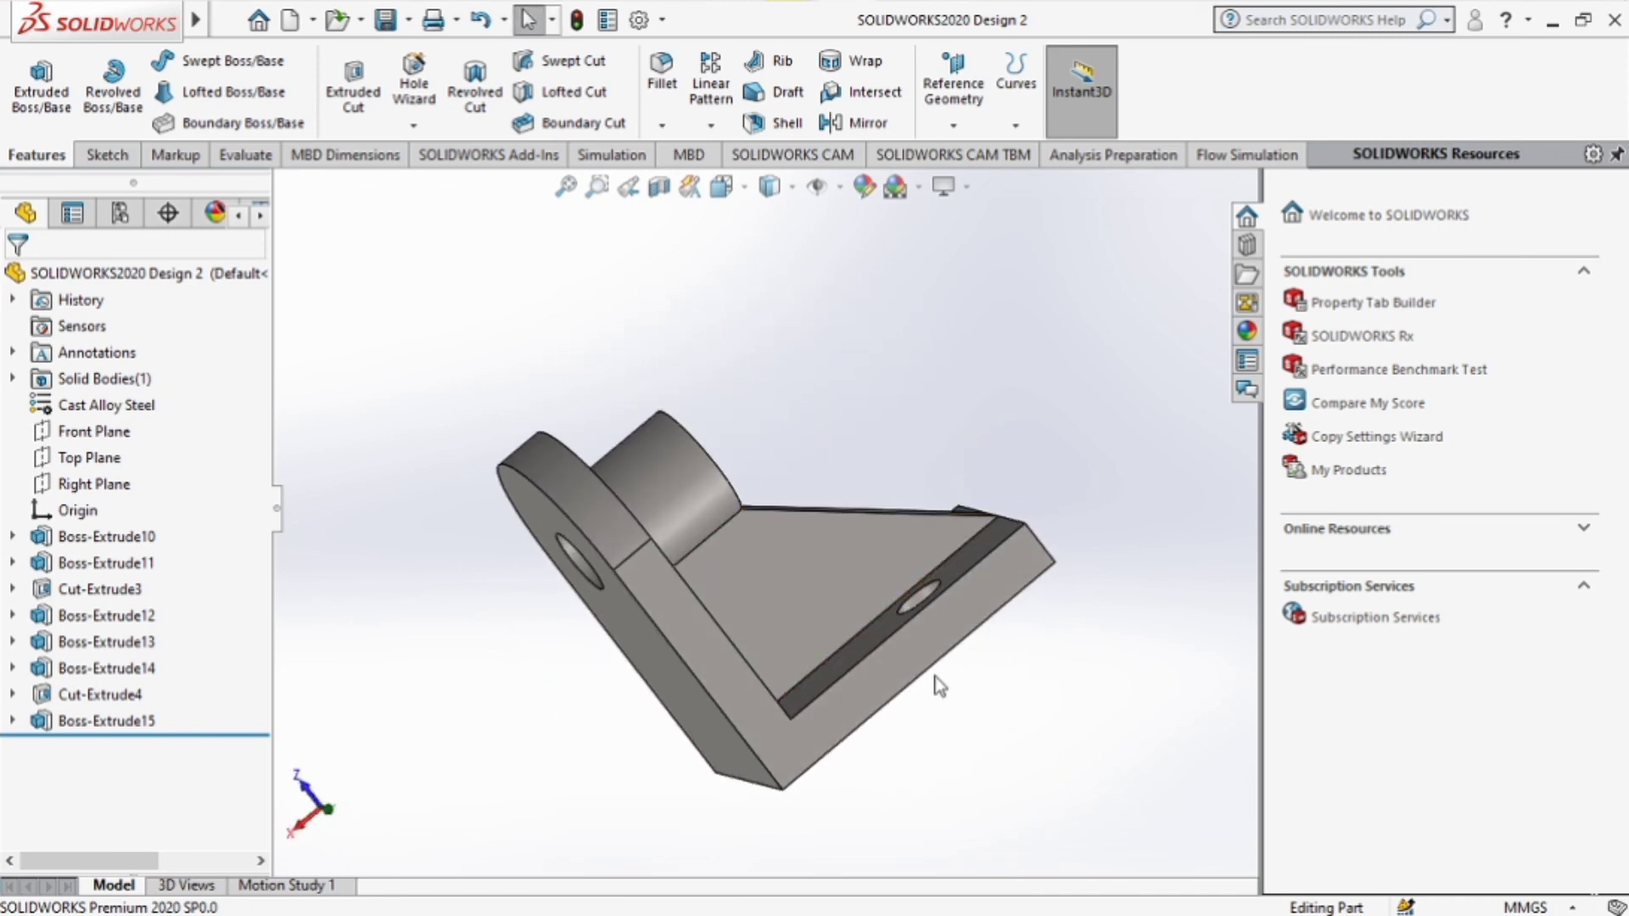
middle_drag(943, 470, 796, 855)
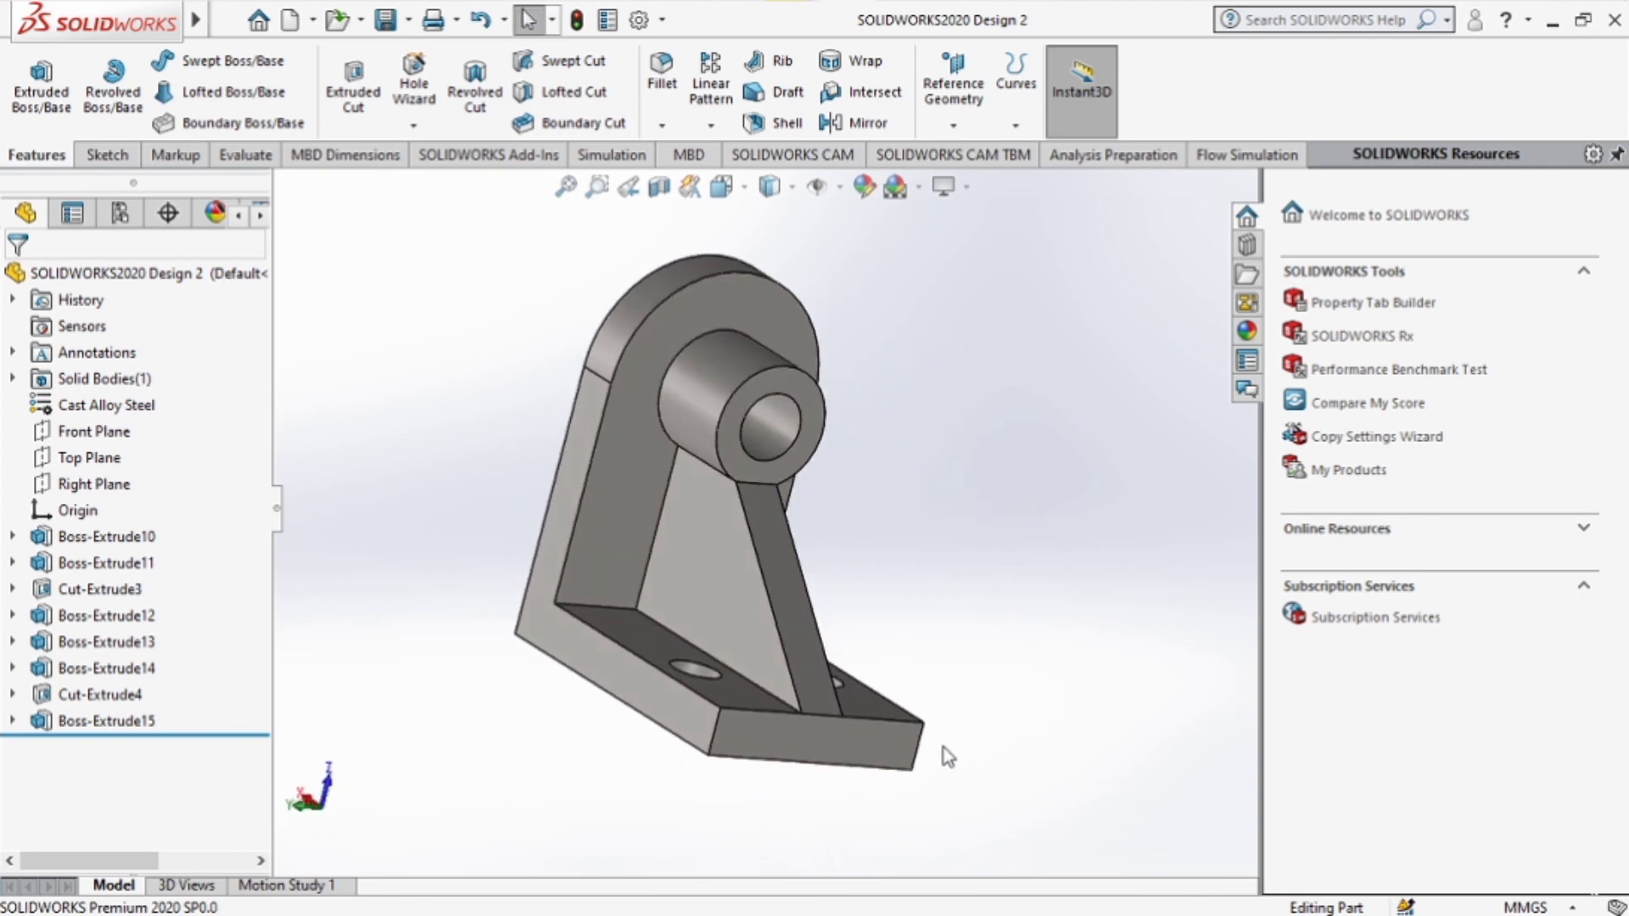
mouse_move(1196, 10)
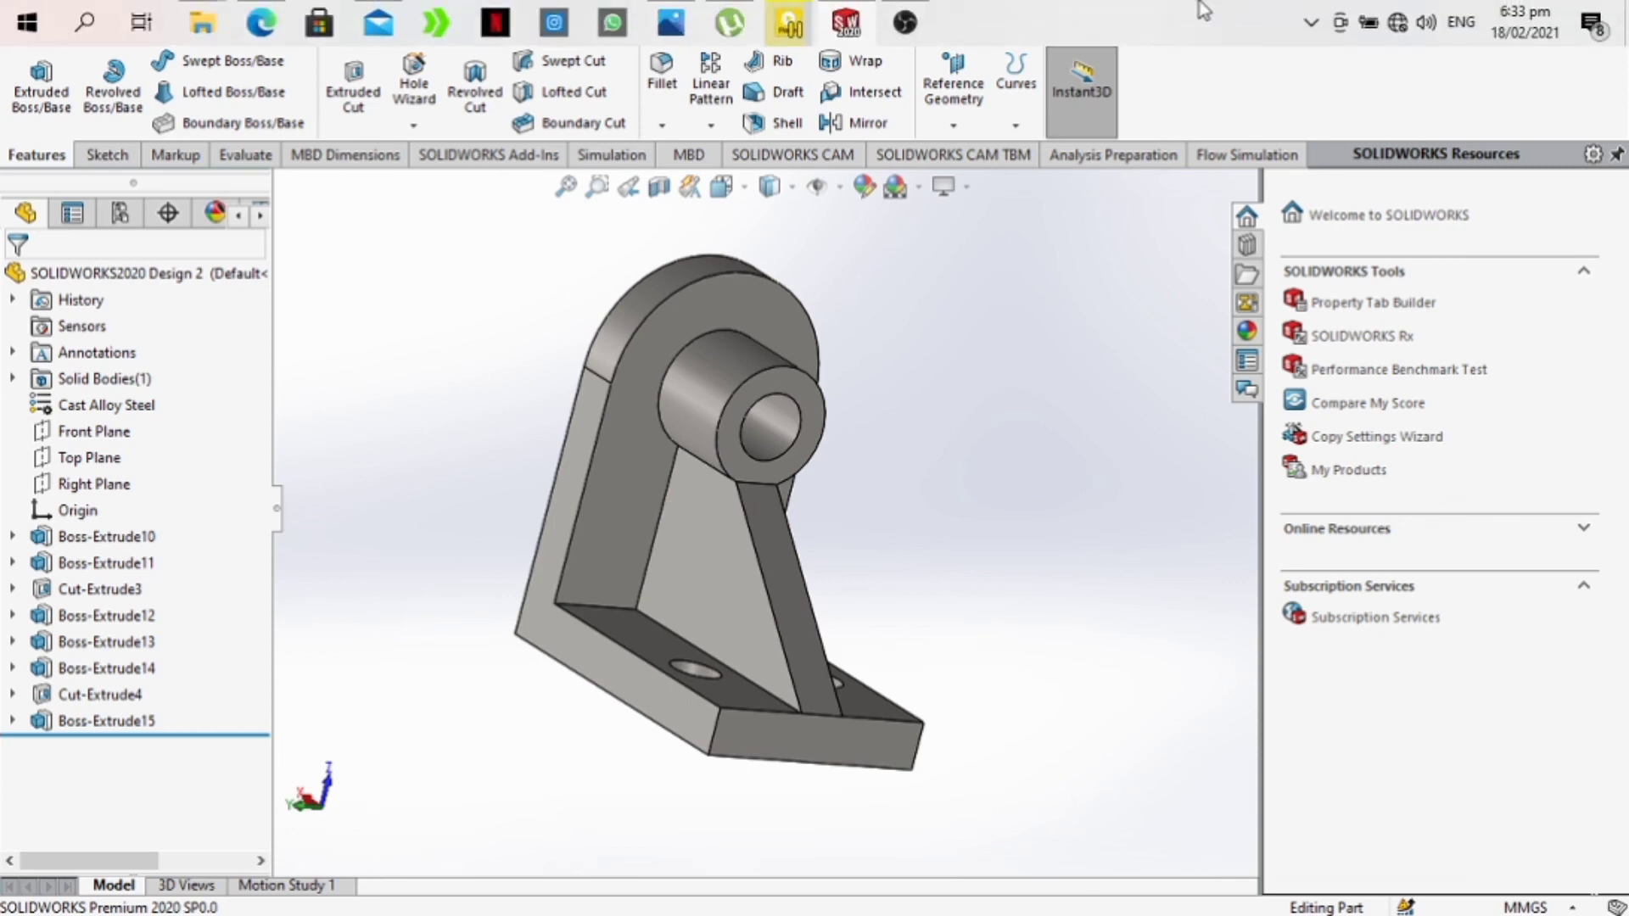